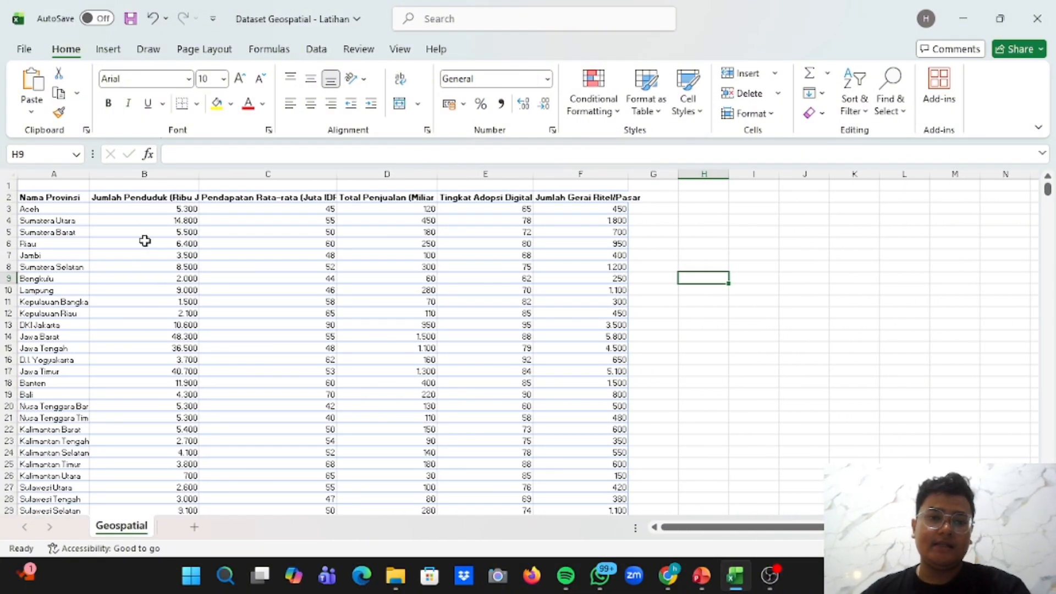
Insert a 2-D clustered column chart from the Nama Provinsi and Total Penjualan (Miliar IDR) columns, including their headers
{"action": "left_click", "coordinate": [65, 207]}
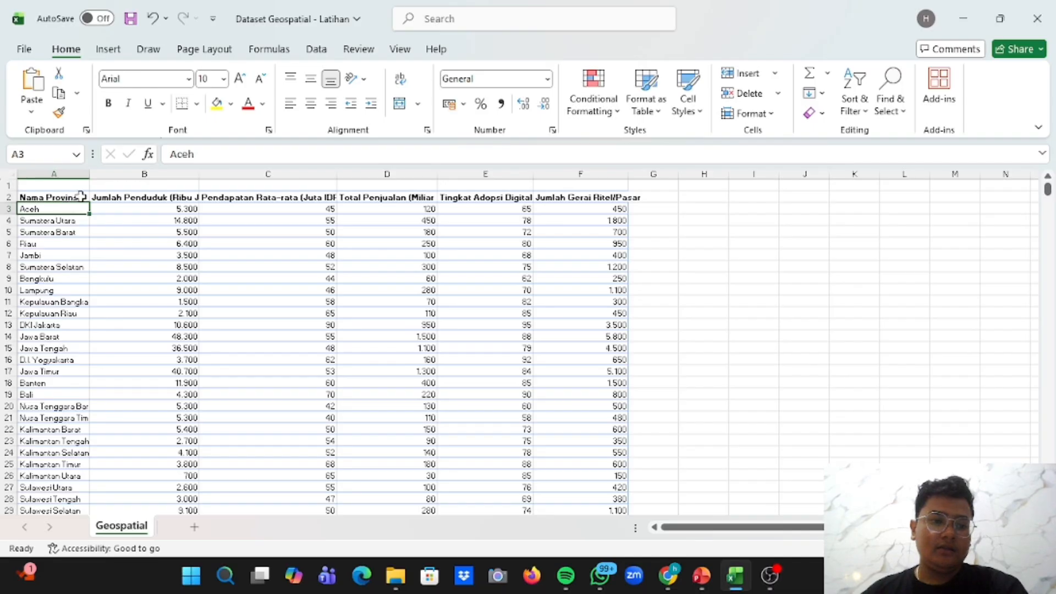
{"action": "left_click", "coordinate": [81, 196]}
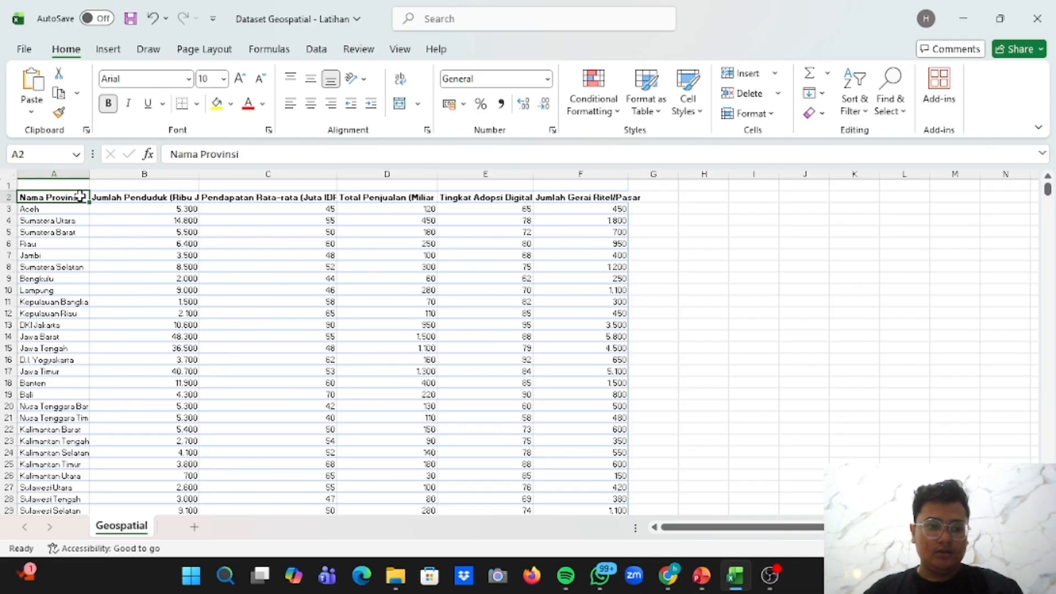
{"action": "key", "text": "ctrl+shift+Down"}
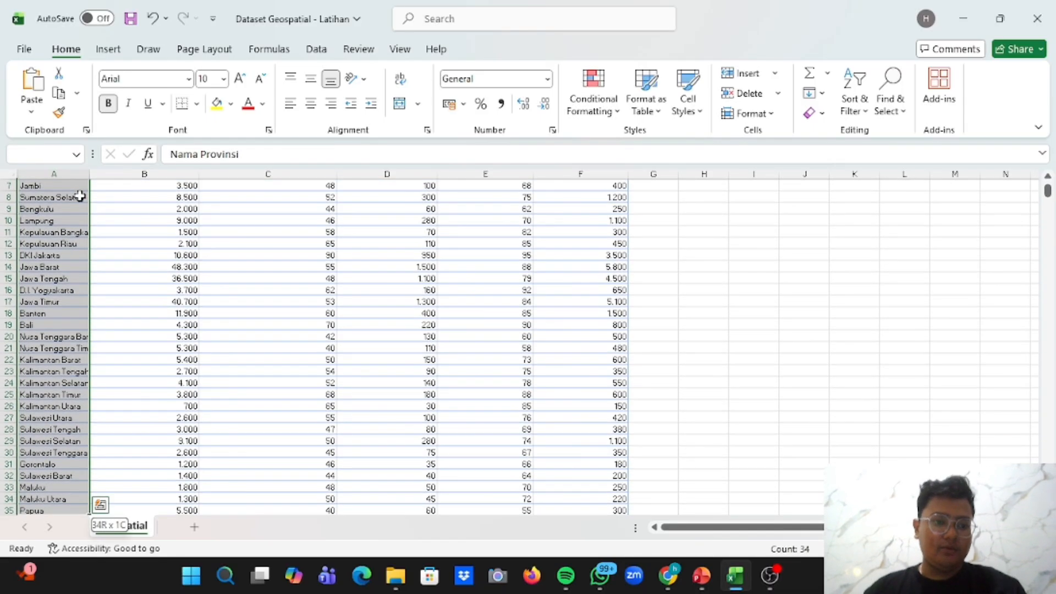
{"action": "scroll", "coordinate": [259, 242], "scroll_direction": "up", "scroll_amount": 2}
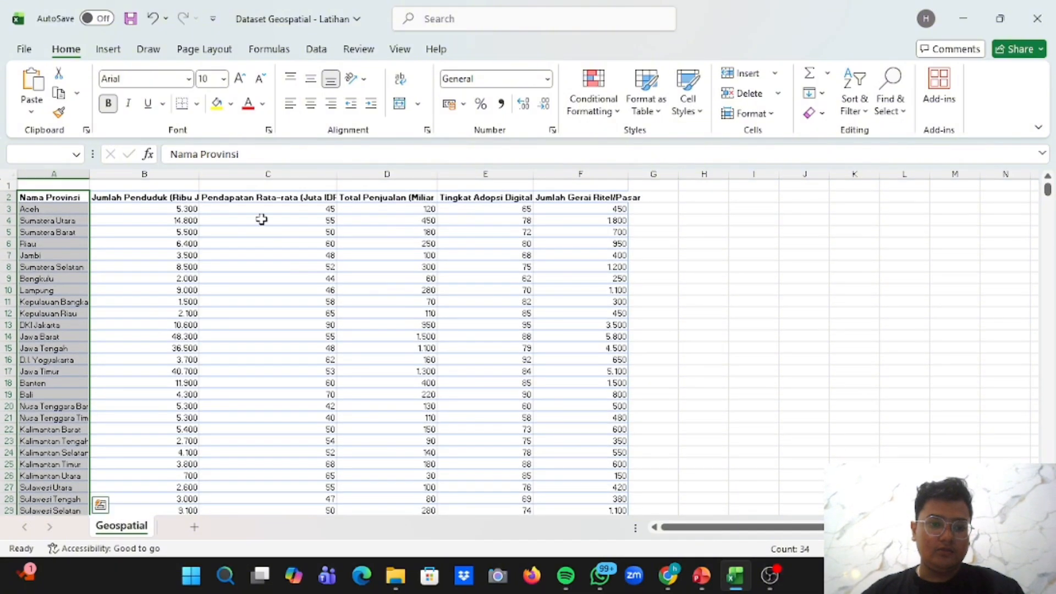
{"action": "left_click", "coordinate": [418, 196], "text": "ctrl"}
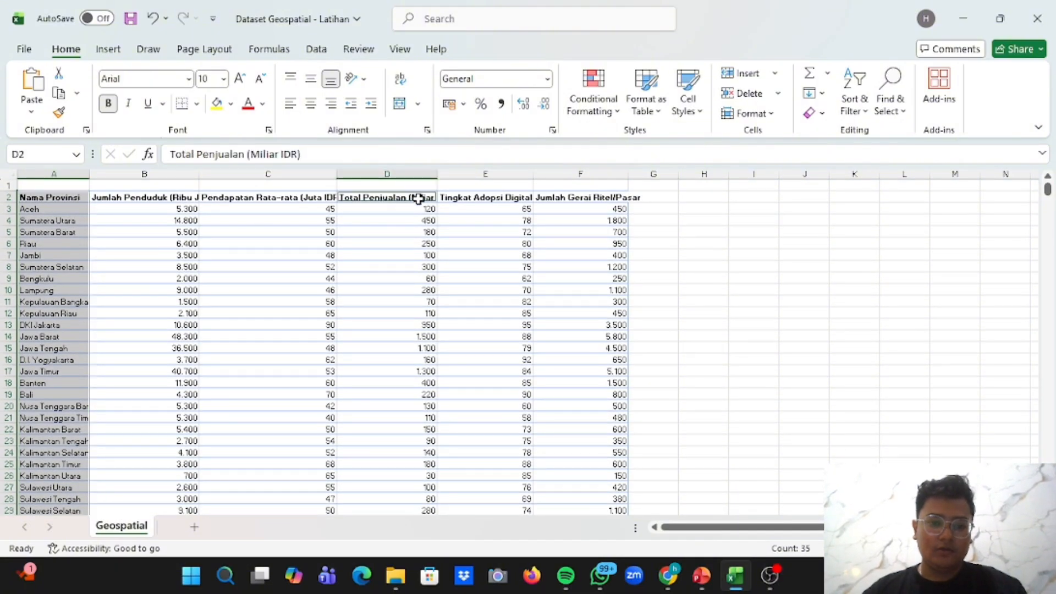
{"action": "key", "text": "ctrl+shift+Down"}
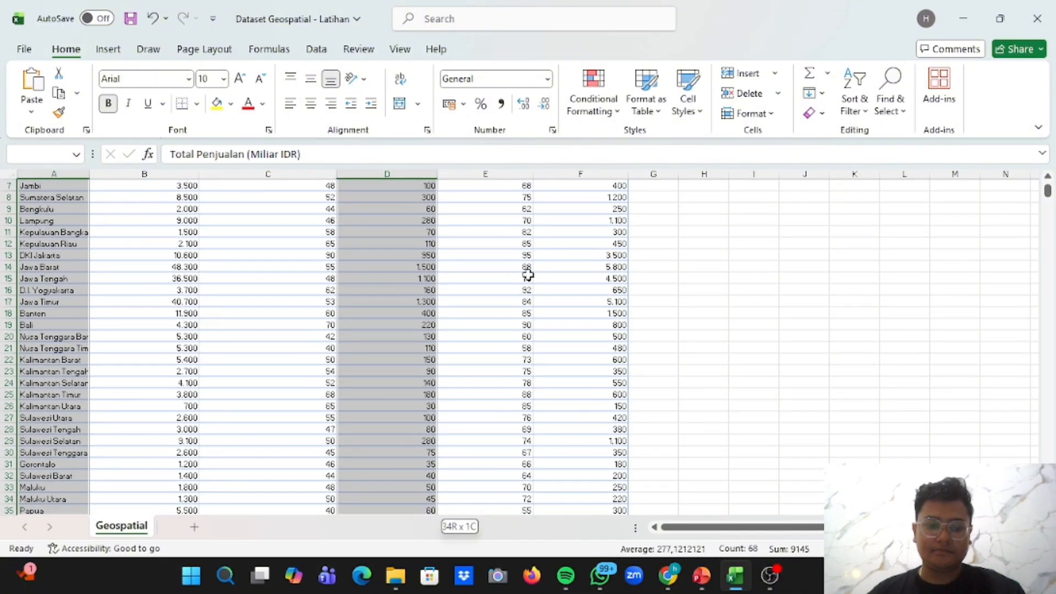
{"action": "key", "text": "ctrl+c"}
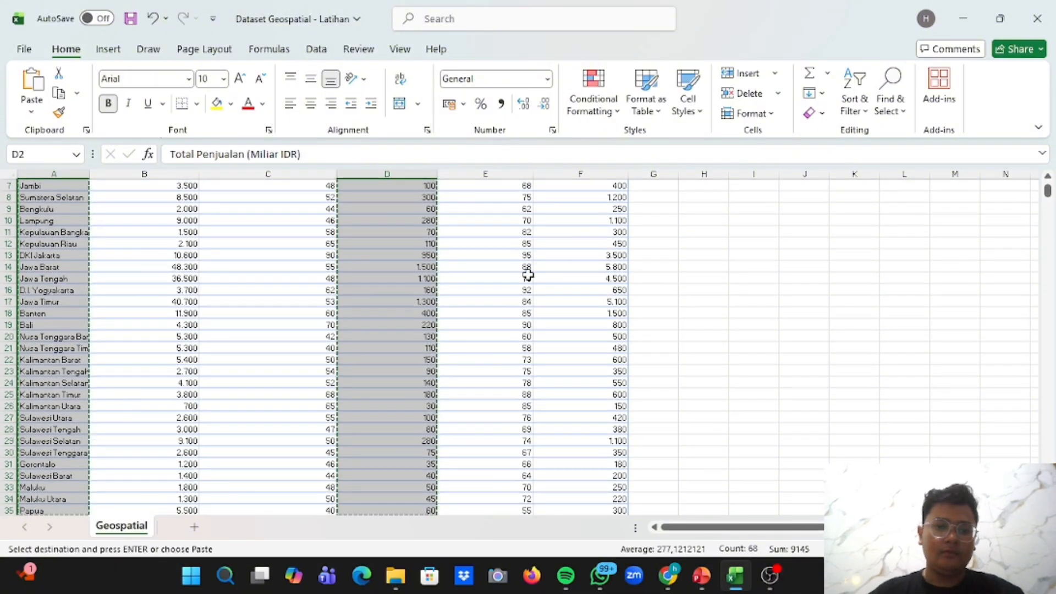
{"action": "left_click", "coordinate": [105, 53]}
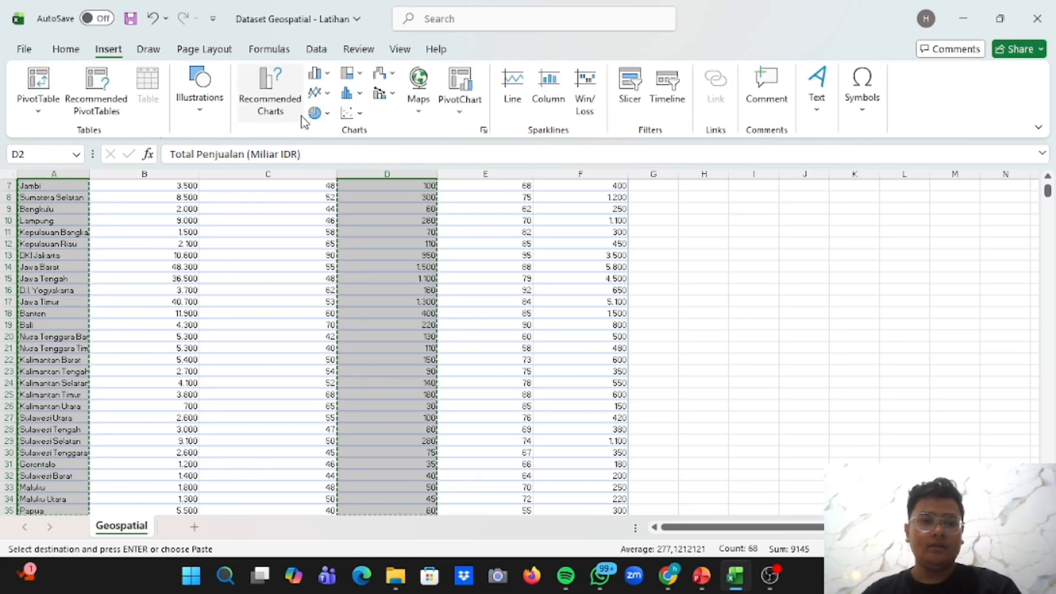
{"action": "left_click", "coordinate": [324, 80]}
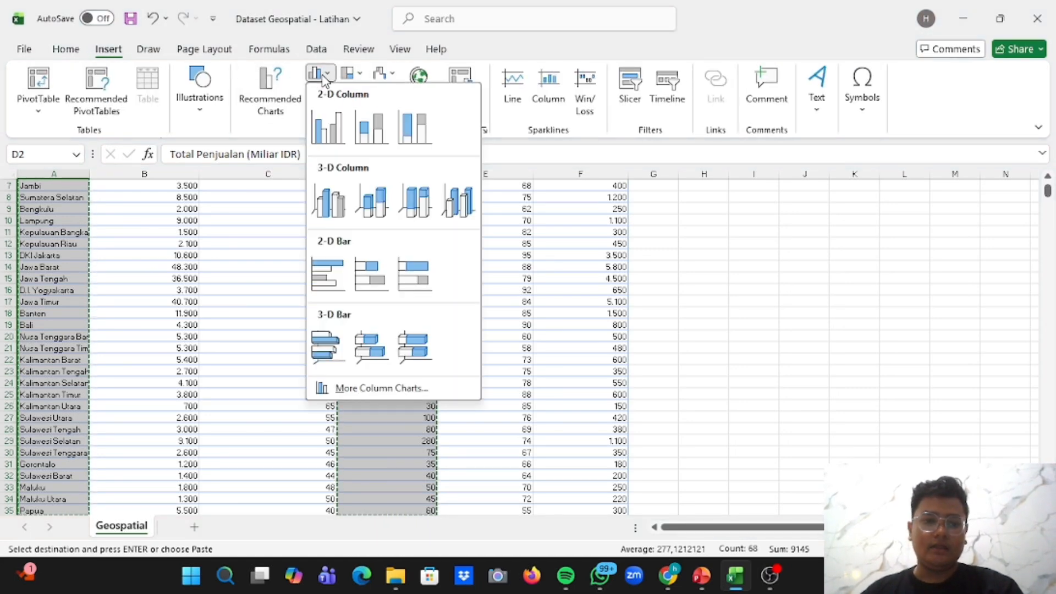
{"action": "left_click", "coordinate": [332, 125]}
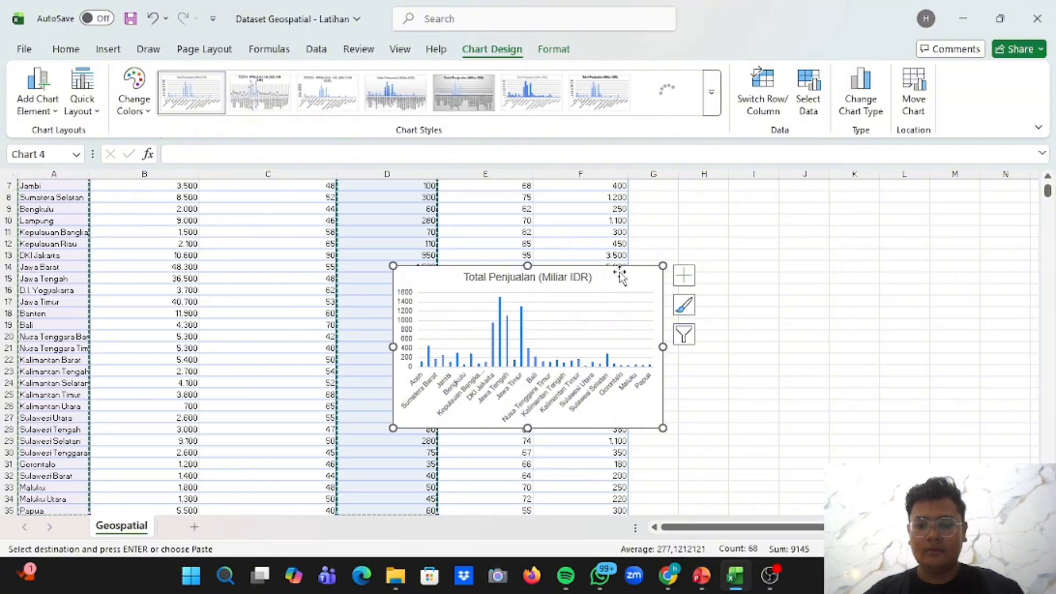
Move the Total Penjualan column chart beside the data table near its first rows and widen it slightly
{"action": "left_click_drag", "start_coordinate": [620, 273], "coordinate": [872, 196]}
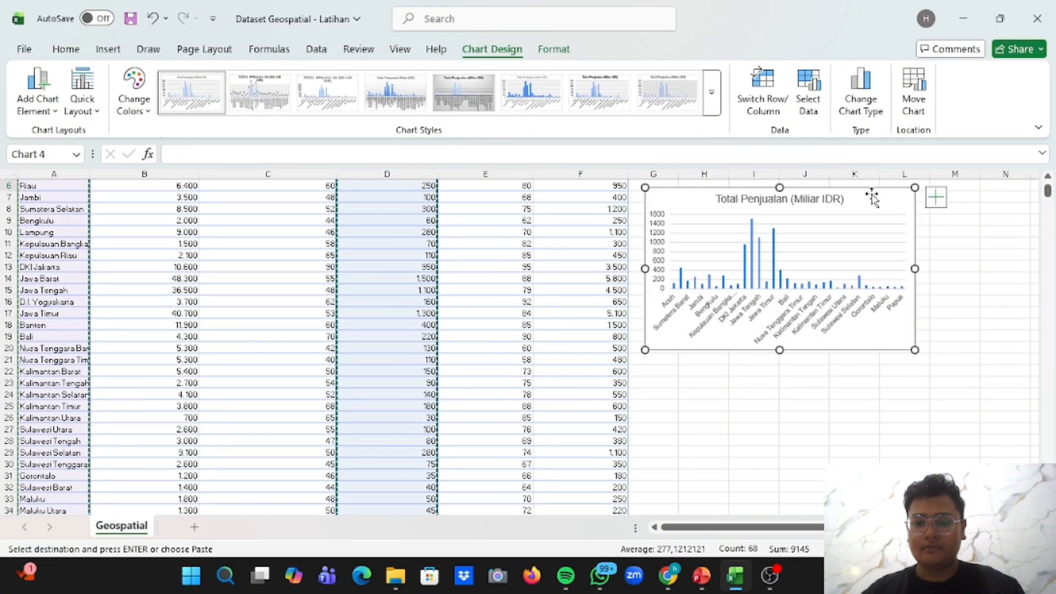
{"action": "scroll", "coordinate": [866, 253], "scroll_direction": "up", "scroll_amount": 2}
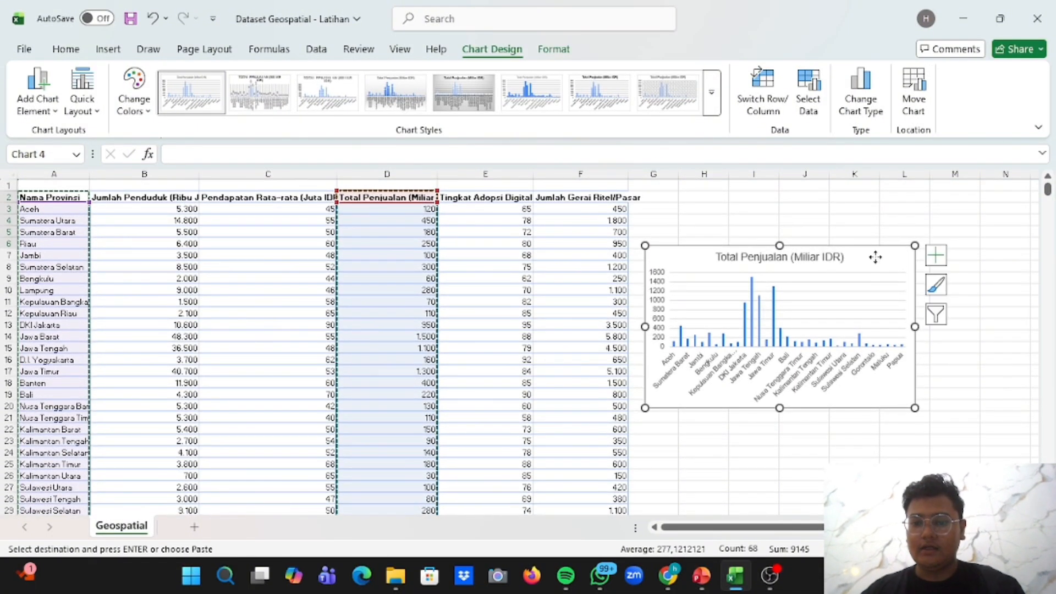
{"action": "left_click_drag", "start_coordinate": [877, 272], "coordinate": [886, 216]}
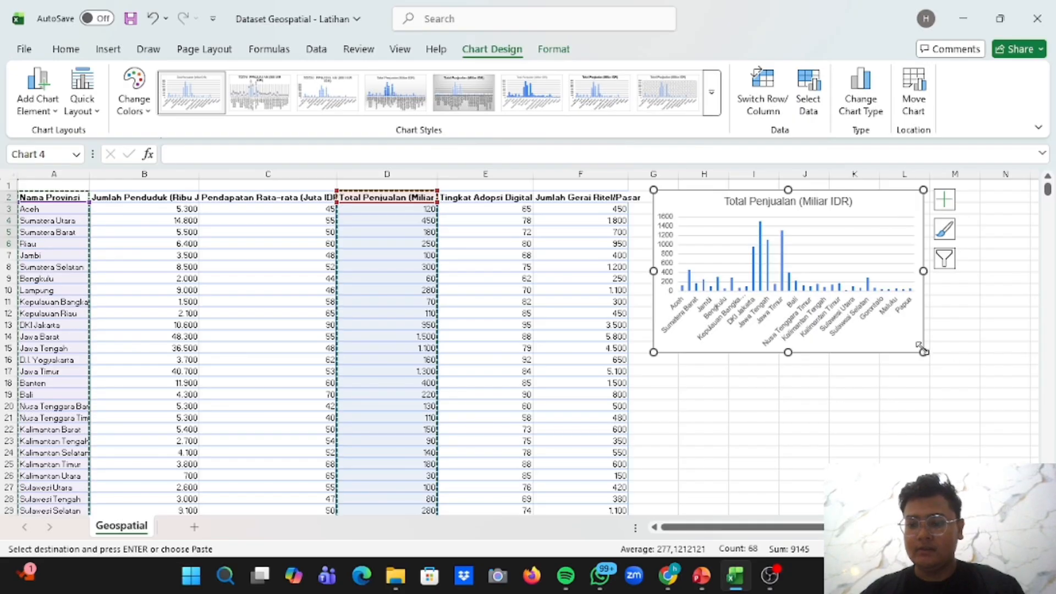
{"action": "mouse_move", "coordinate": [921, 351]}
{"action": "left_mouse_down"}
{"action": "mouse_move", "coordinate": [955, 371]}
{"action": "mouse_move", "coordinate": [936, 352]}
{"action": "left_mouse_up"}
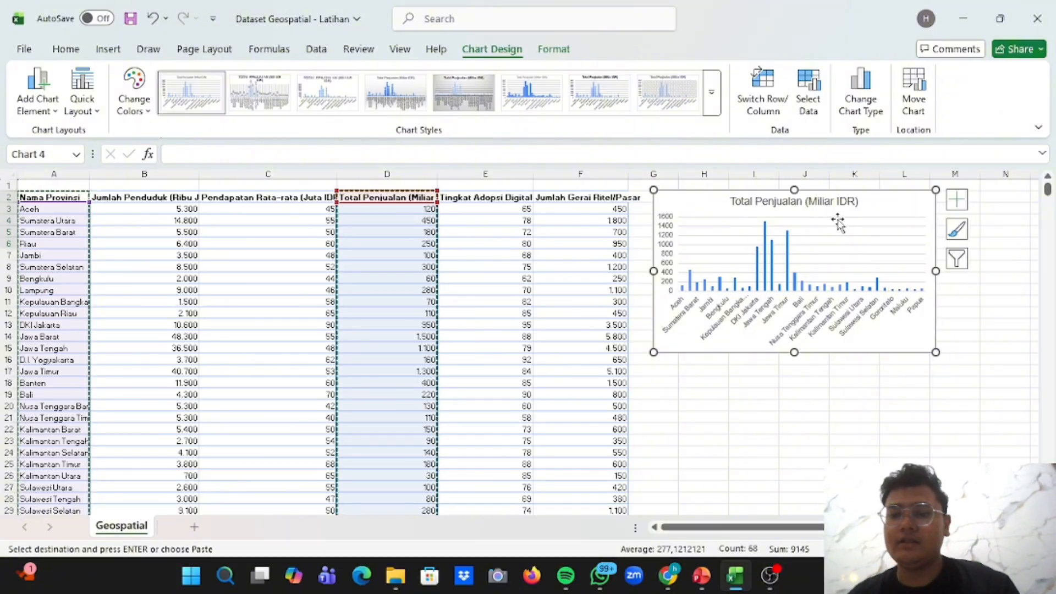
Examine the column chart's sales bars and province labels up close
{"action": "scroll", "coordinate": [826, 270], "scroll_direction": "up", "scroll_amount": 5, "text": "ctrl"}
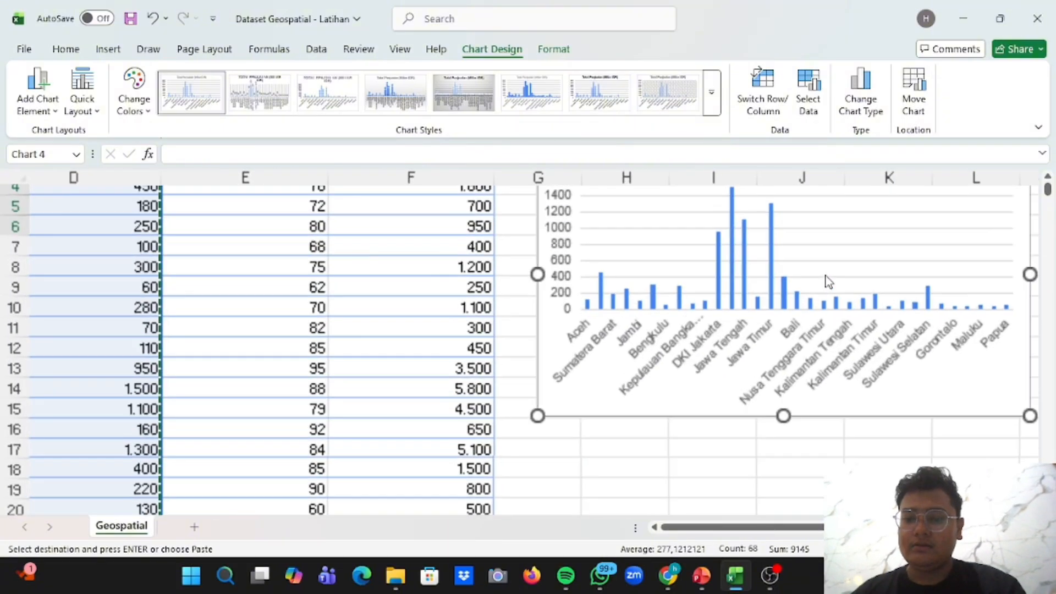
{"action": "scroll", "coordinate": [827, 280], "scroll_direction": "up", "scroll_amount": 1}
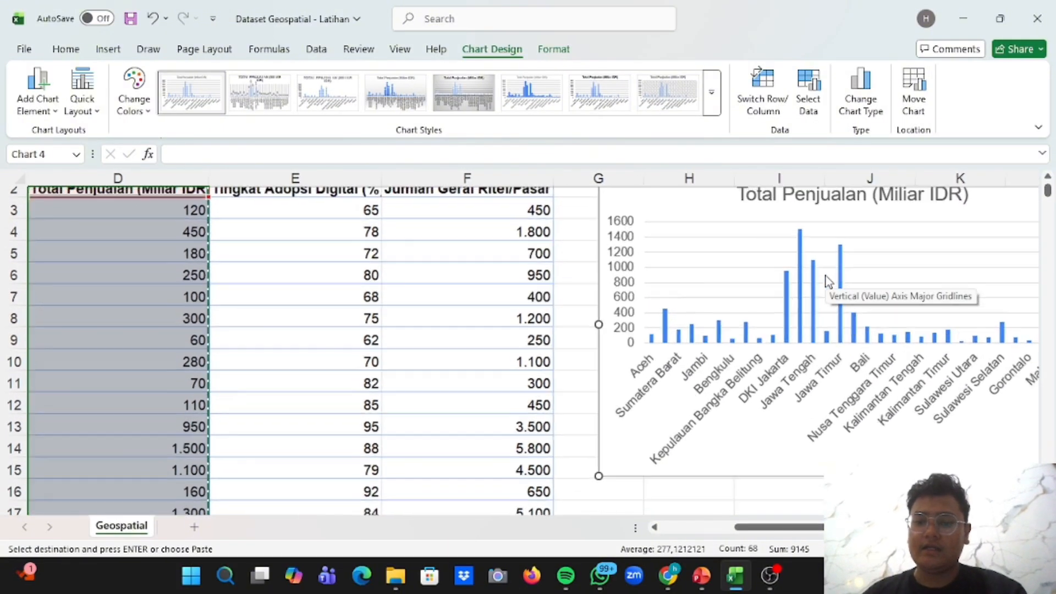
{"action": "scroll", "coordinate": [828, 282], "scroll_direction": "right", "scroll_amount": 1}
{"action": "scroll", "coordinate": [828, 281], "scroll_direction": "right", "scroll_amount": 1}
{"action": "scroll", "coordinate": [828, 281], "scroll_direction": "down", "scroll_amount": 2, "text": "ctrl"}
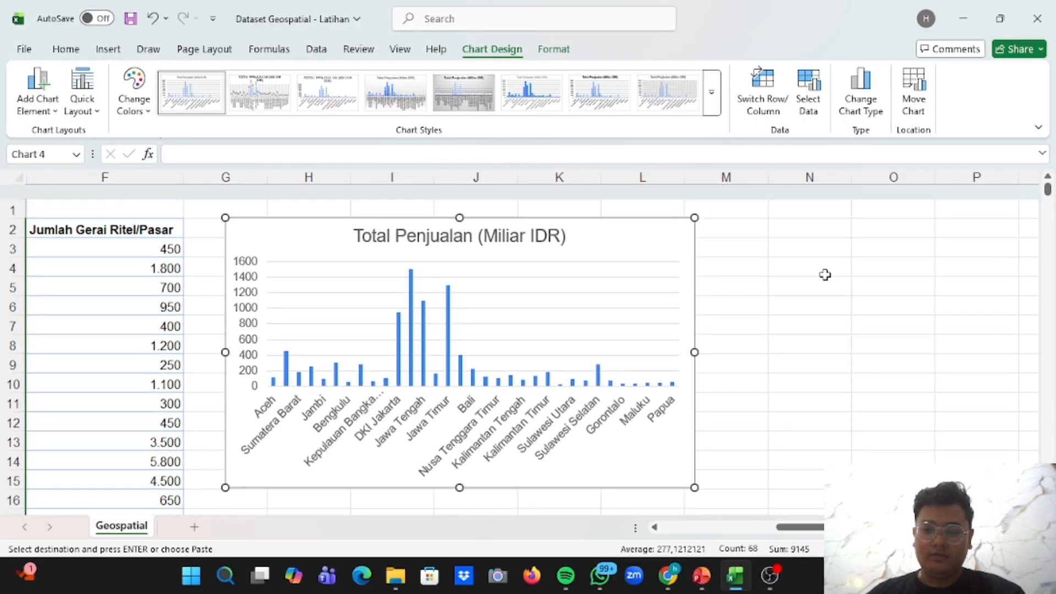
{"action": "left_click", "coordinate": [819, 257]}
{"action": "scroll", "coordinate": [820, 264], "scroll_direction": "down", "scroll_amount": 2}
{"action": "scroll", "coordinate": [820, 264], "scroll_direction": "up", "scroll_amount": 1}
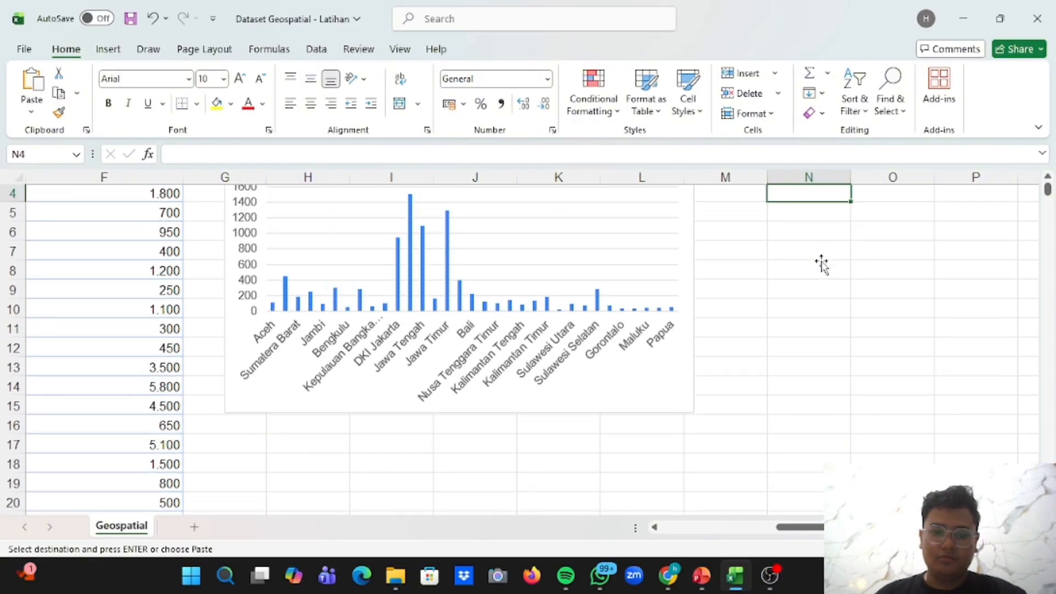
{"action": "scroll", "coordinate": [821, 260], "scroll_direction": "down", "scroll_amount": 3, "text": "ctrl"}
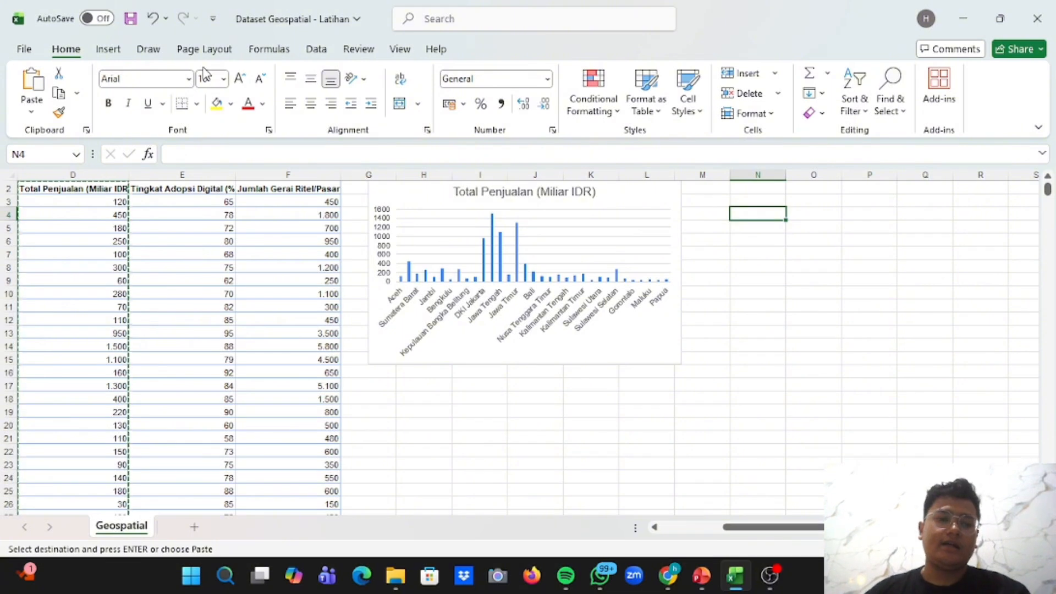
Cancel the pending copy of the province and total sales columns and return to the start of the dataset
{"action": "left_click", "coordinate": [249, 307]}
{"action": "left_click", "coordinate": [196, 280]}
{"action": "key", "text": "Escape"}
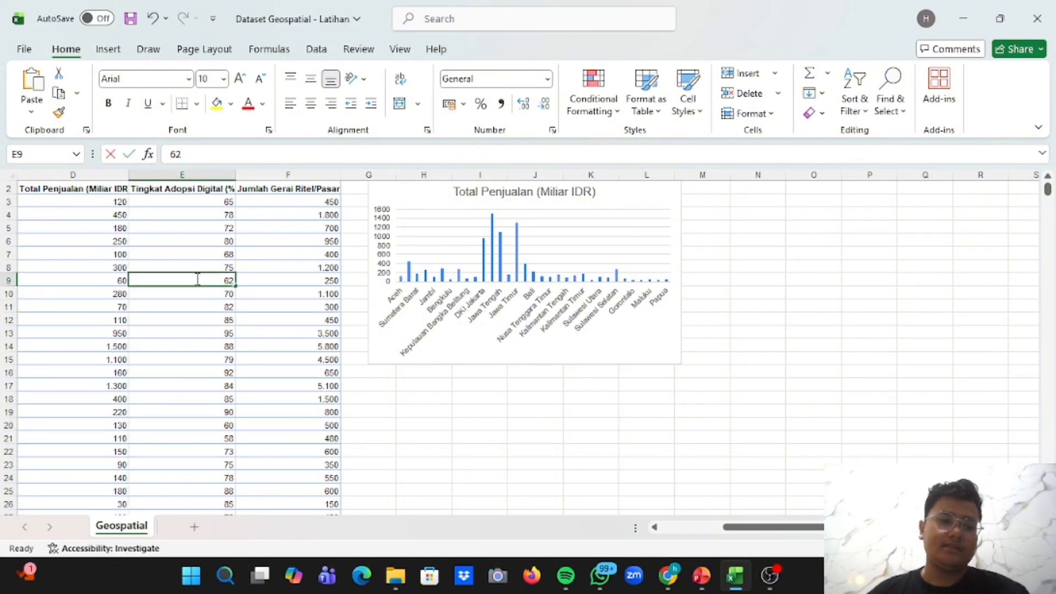
{"action": "left_click", "coordinate": [252, 306]}
{"action": "scroll", "coordinate": [138, 247], "scroll_direction": "left", "scroll_amount": 5}
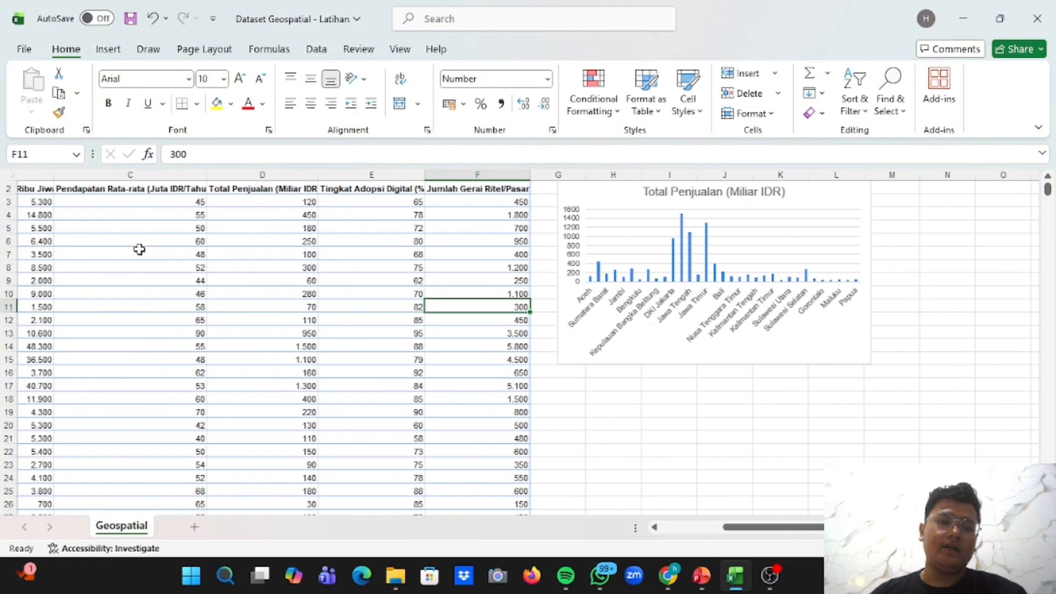
{"action": "scroll", "coordinate": [139, 249], "scroll_direction": "down", "scroll_amount": 1, "text": "ctrl"}
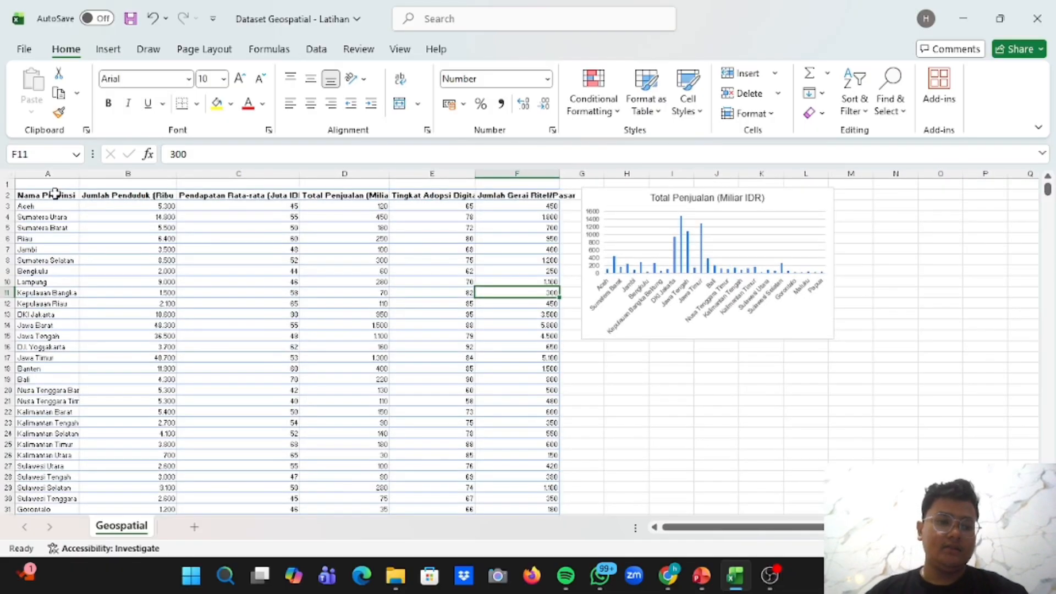
{"action": "left_click", "coordinate": [61, 197]}
{"action": "key", "text": "ctrl+shift+Down"}
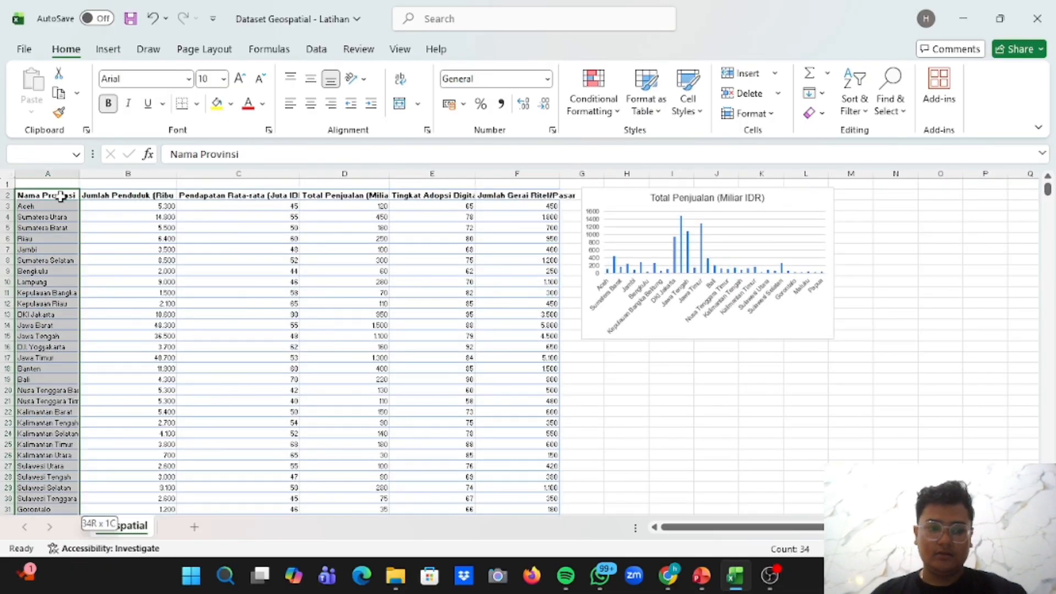
{"action": "scroll", "coordinate": [74, 224], "scroll_direction": "up", "scroll_amount": 2}
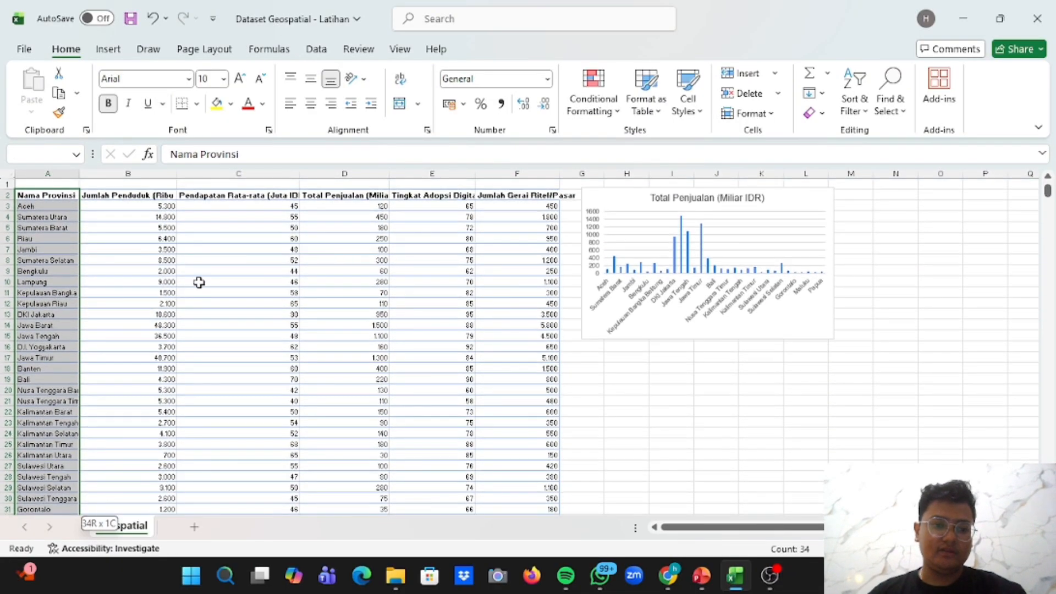
{"action": "left_click", "coordinate": [364, 195]}
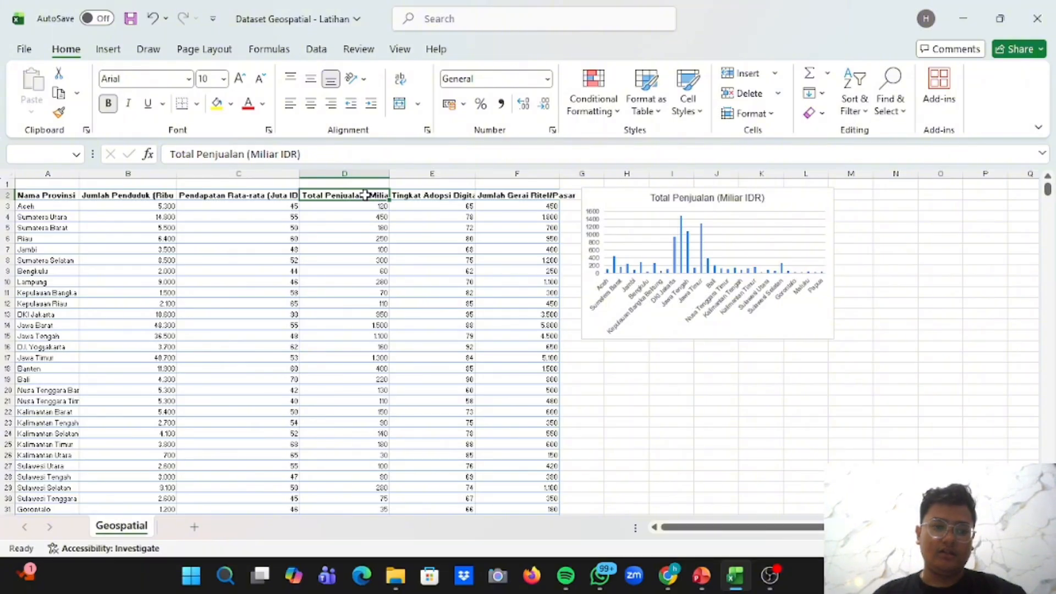
Insert a filled map chart from the Nama Provinsi and Total Penjualan (Miliar IDR) columns and place it, enlarged, below the column chart
{"action": "left_click", "coordinate": [65, 197]}
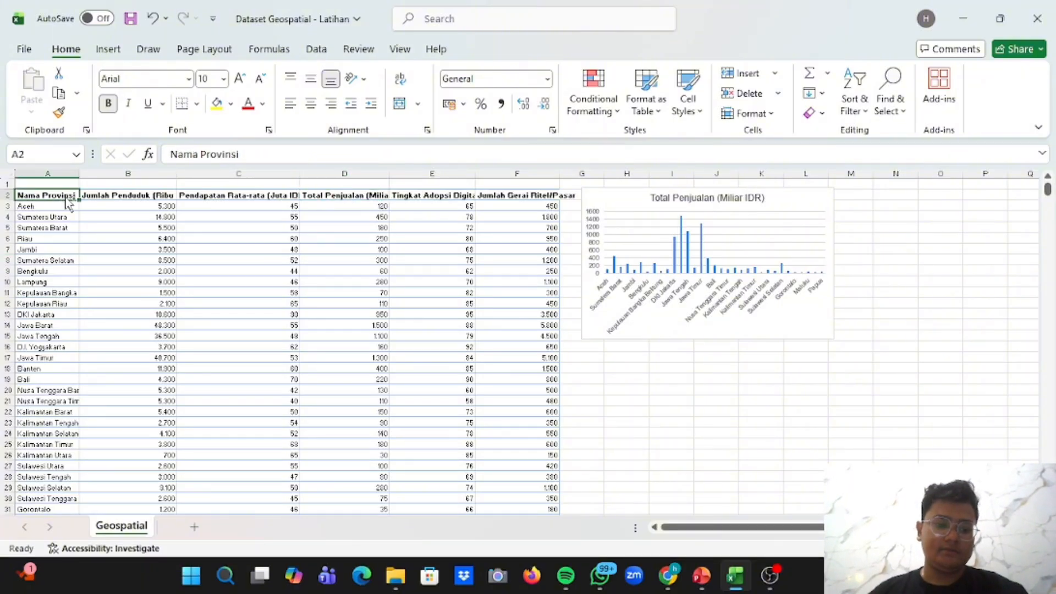
{"action": "left_click_drag", "start_coordinate": [65, 197], "coordinate": [77, 514]}
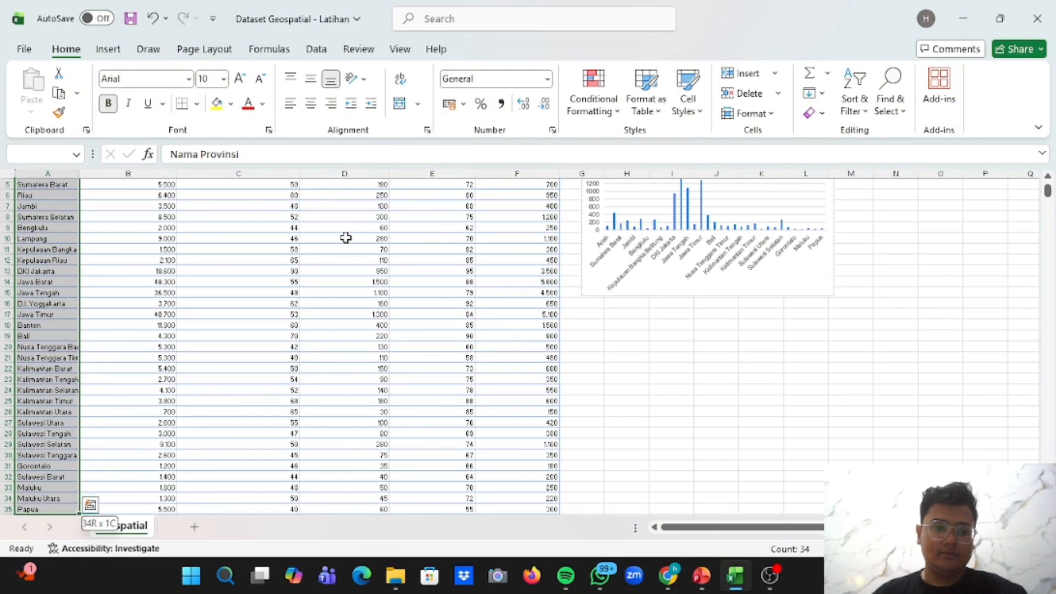
{"action": "scroll", "coordinate": [345, 238], "scroll_direction": "up", "scroll_amount": 2}
{"action": "left_click", "coordinate": [346, 194], "text": "ctrl"}
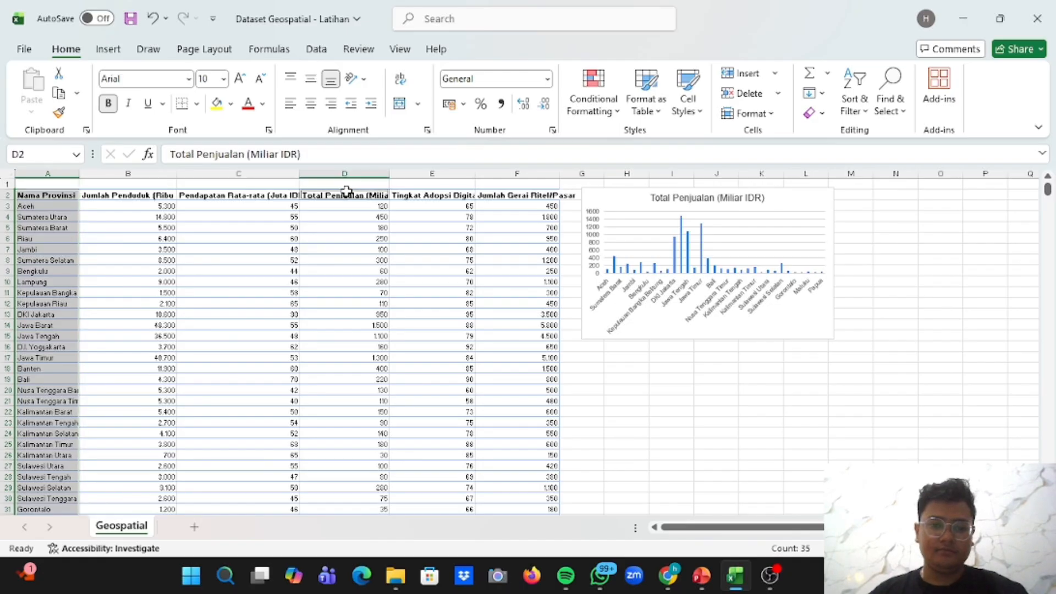
{"action": "left_click_drag", "start_coordinate": [347, 194], "coordinate": [385, 515]}
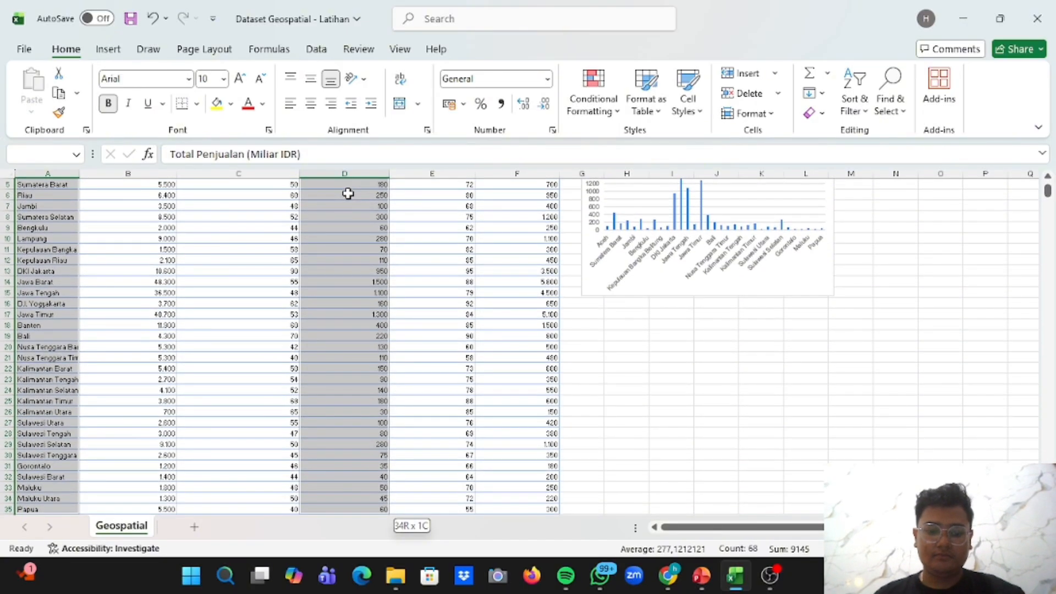
{"action": "key", "text": "ctrl+c"}
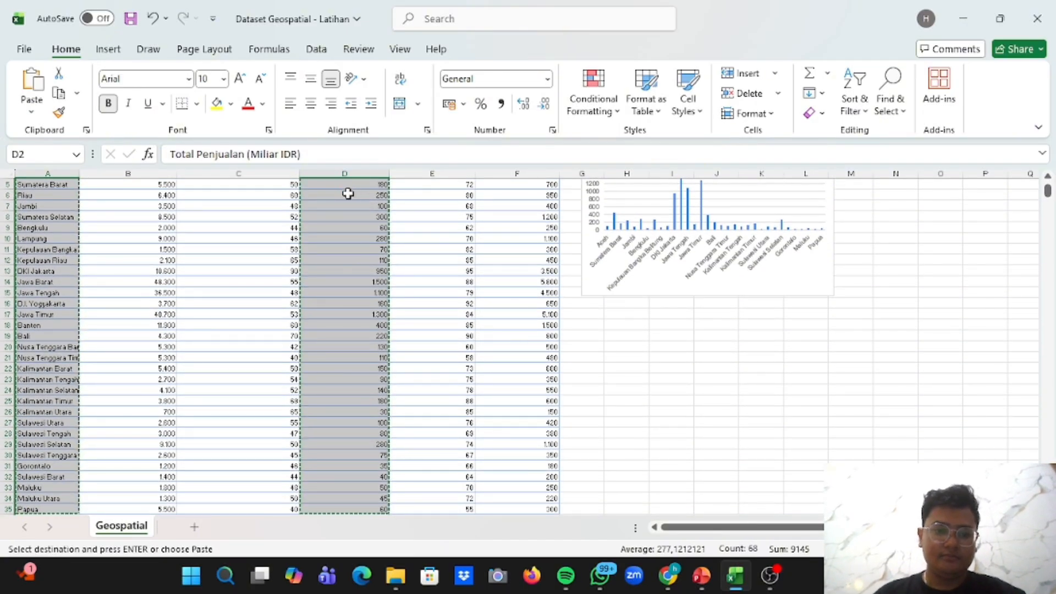
{"action": "left_click", "coordinate": [110, 49]}
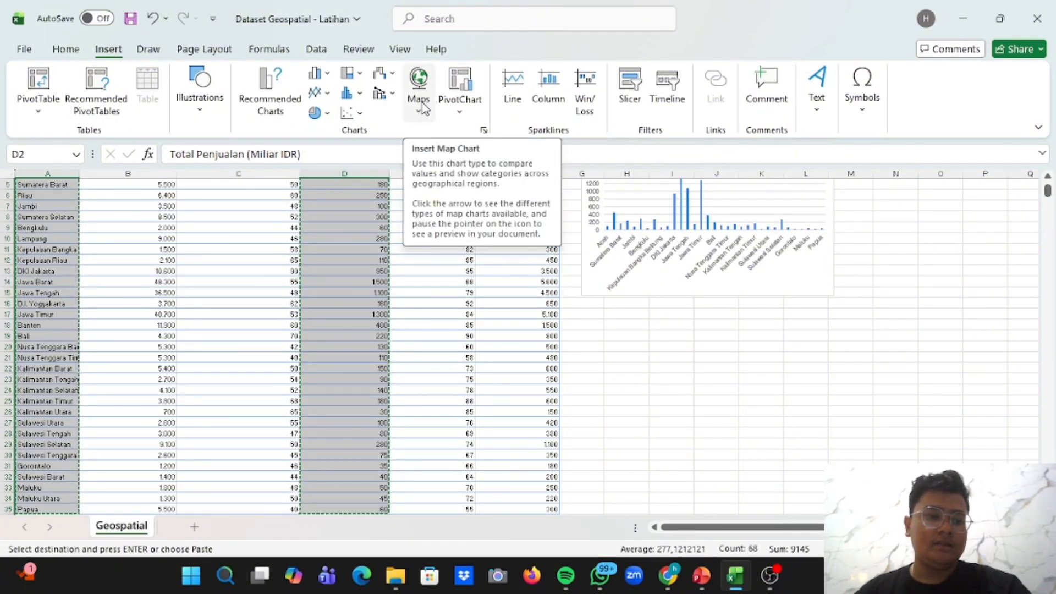
{"action": "scroll", "coordinate": [113, 273], "scroll_direction": "up", "scroll_amount": 2}
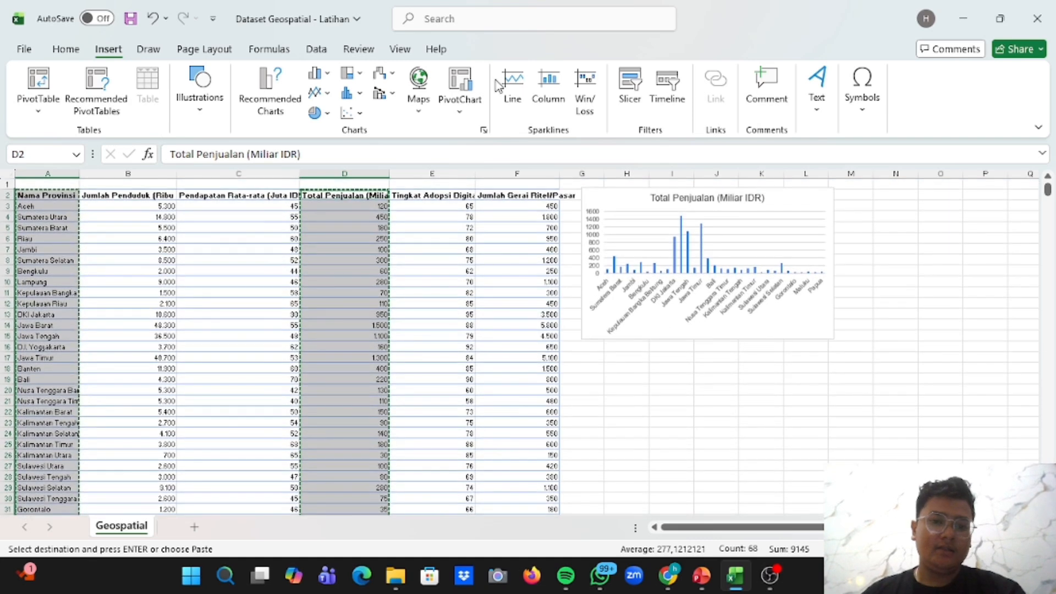
{"action": "left_click", "coordinate": [418, 91]}
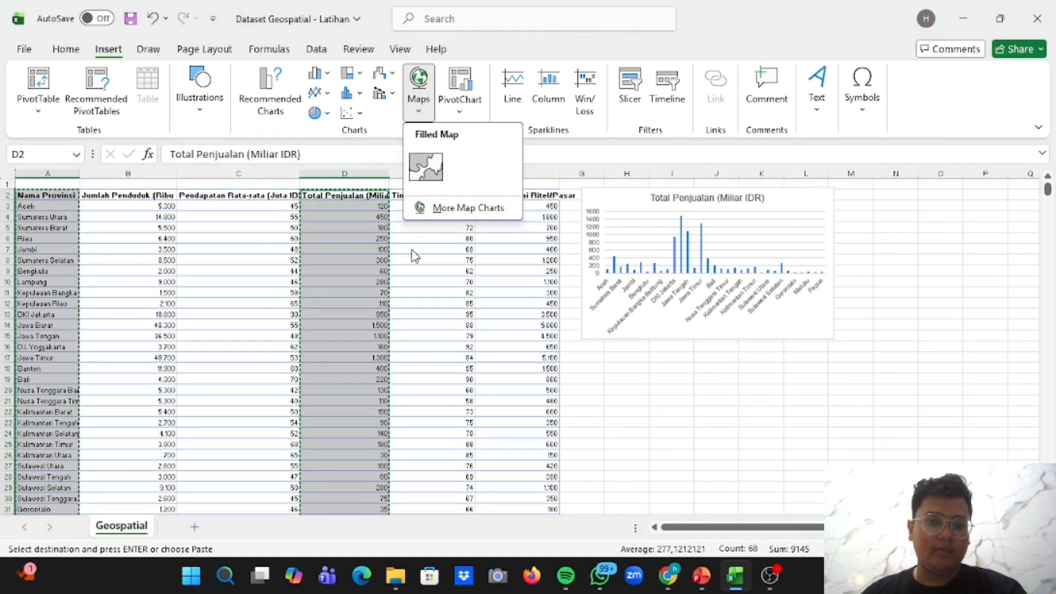
{"action": "left_click", "coordinate": [426, 167]}
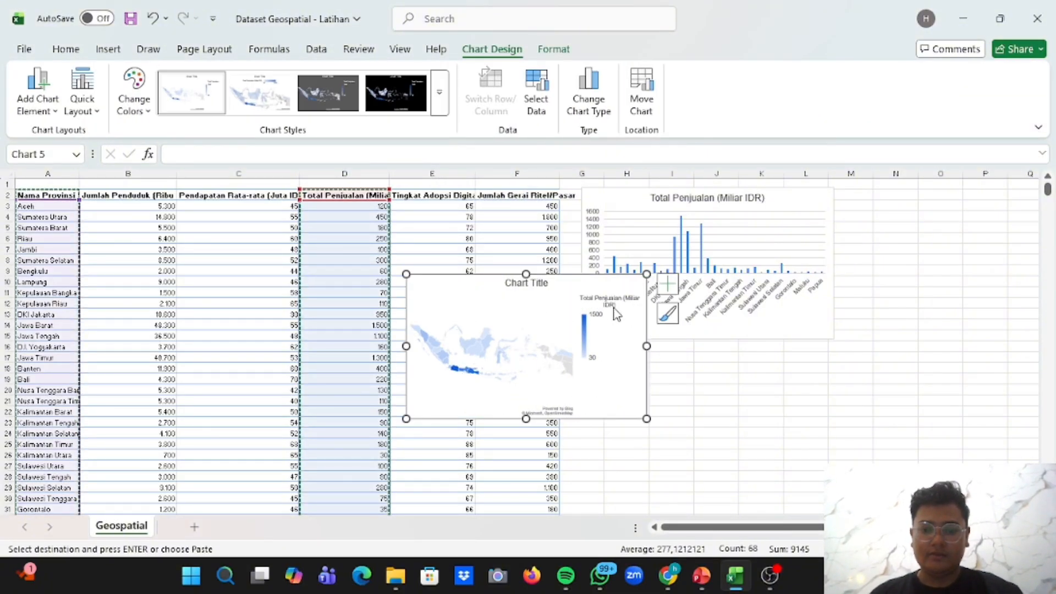
{"action": "mouse_move", "coordinate": [621, 412]}
{"action": "left_mouse_down"}
{"action": "mouse_move", "coordinate": [817, 501]}
{"action": "mouse_move", "coordinate": [790, 499]}
{"action": "mouse_move", "coordinate": [802, 482]}
{"action": "mouse_move", "coordinate": [823, 514]}
{"action": "mouse_move", "coordinate": [866, 511]}
{"action": "left_mouse_up"}
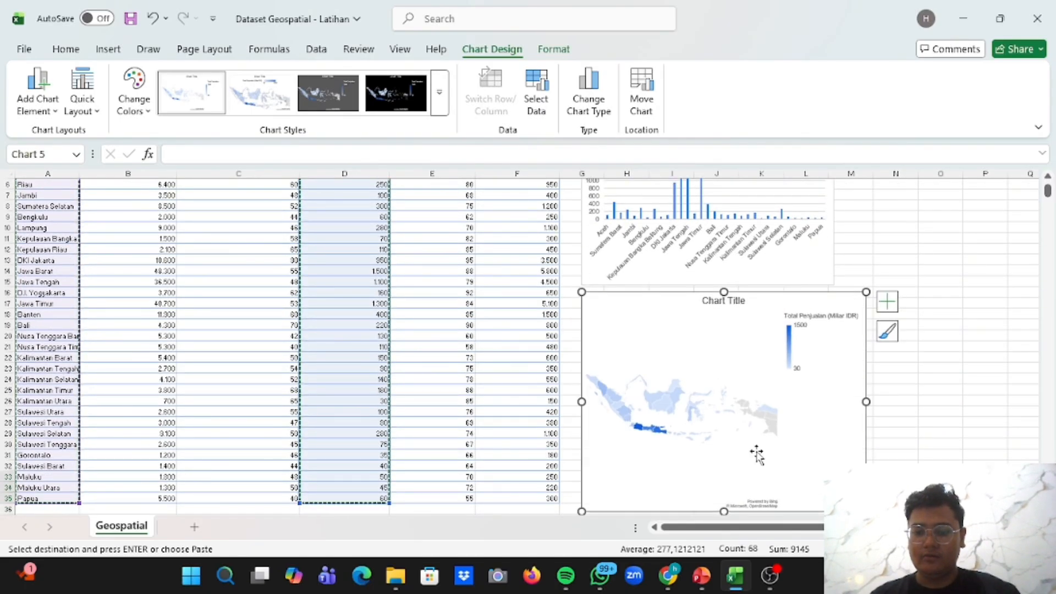
Widen the filled map chart to roughly column N and reduce its height slightly
{"action": "left_click_drag", "start_coordinate": [866, 401], "coordinate": [896, 402]}
{"action": "scroll", "coordinate": [936, 382], "scroll_direction": "down", "scroll_amount": 2}
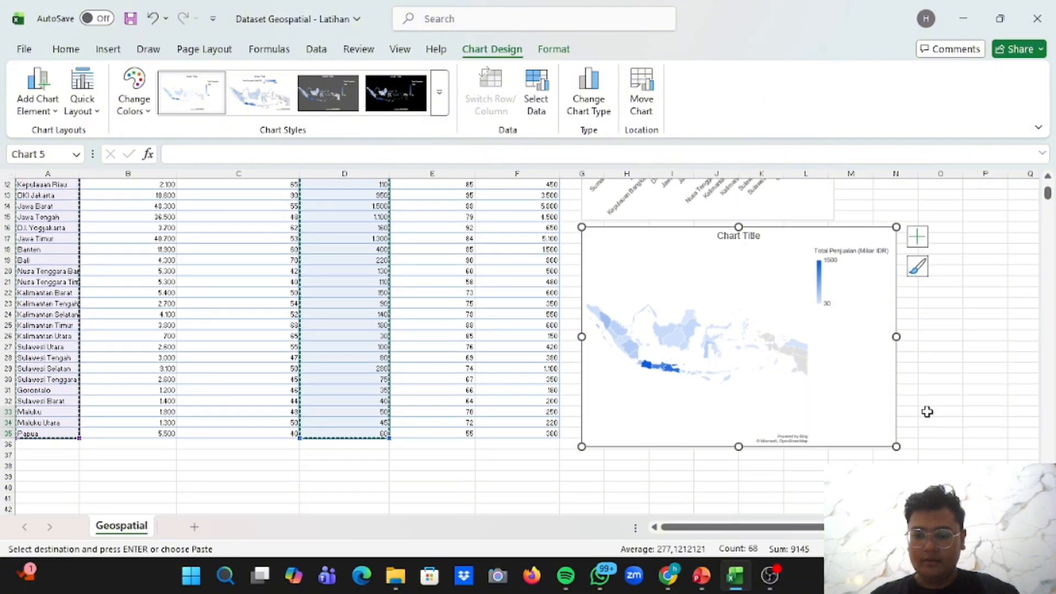
{"action": "left_click_drag", "start_coordinate": [896, 446], "coordinate": [918, 434]}
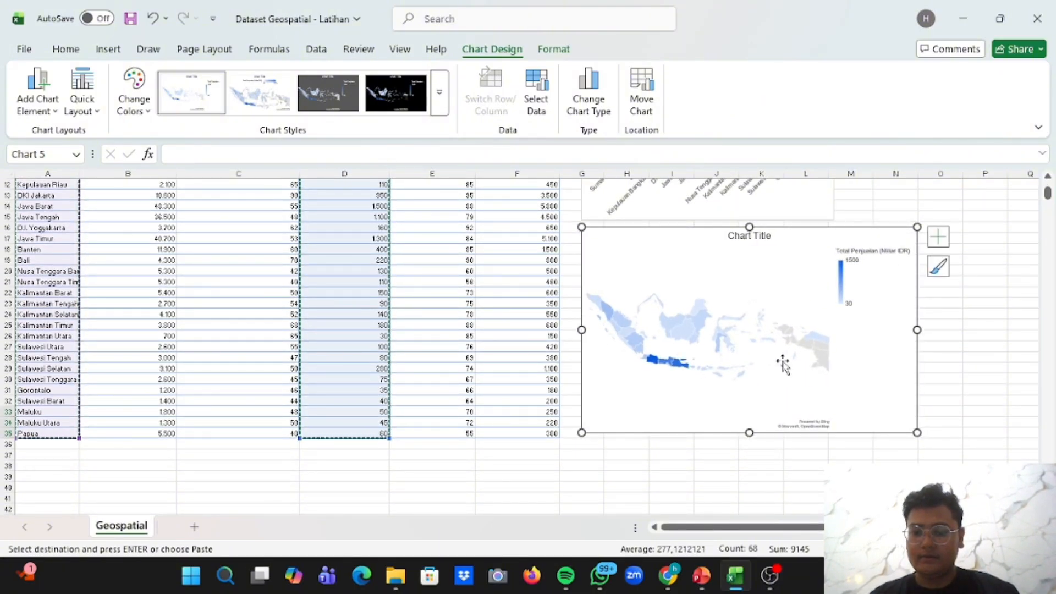
Examine the filled map's province shading and its total sales color scale up close
{"action": "scroll", "coordinate": [734, 312], "scroll_direction": "up", "scroll_amount": 4, "text": "ctrl"}
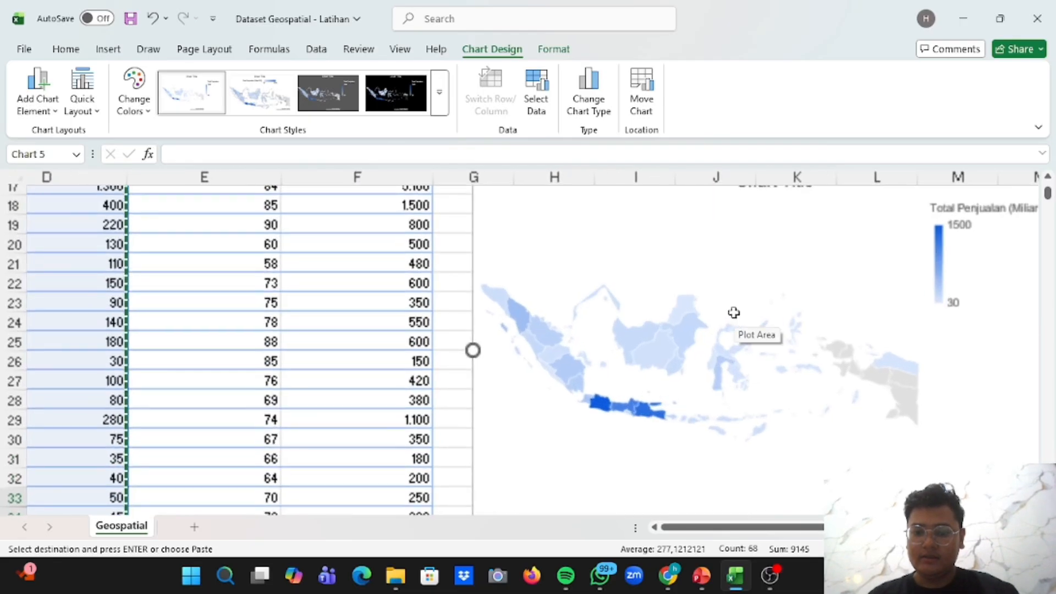
{"action": "scroll", "coordinate": [734, 312], "scroll_direction": "right", "scroll_amount": 3}
{"action": "scroll", "coordinate": [734, 312], "scroll_direction": "up", "scroll_amount": 2}
{"action": "scroll", "coordinate": [734, 312], "scroll_direction": "down", "scroll_amount": 3}
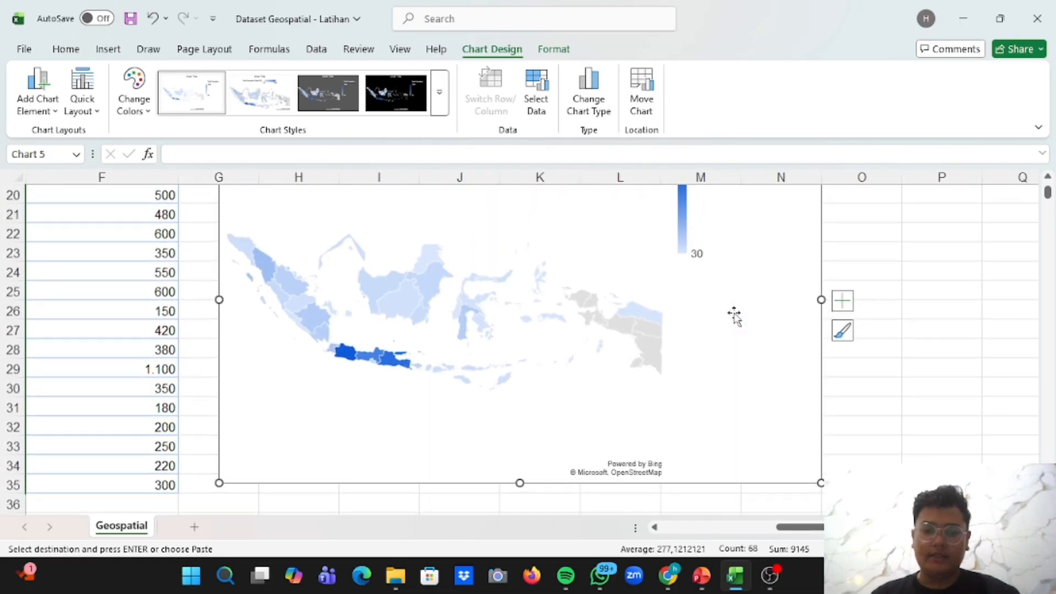
{"action": "scroll", "coordinate": [733, 313], "scroll_direction": "up", "scroll_amount": 1}
{"action": "scroll", "coordinate": [488, 363], "scroll_direction": "up", "scroll_amount": 1}
{"action": "scroll", "coordinate": [490, 364], "scroll_direction": "up", "scroll_amount": 1, "text": "ctrl"}
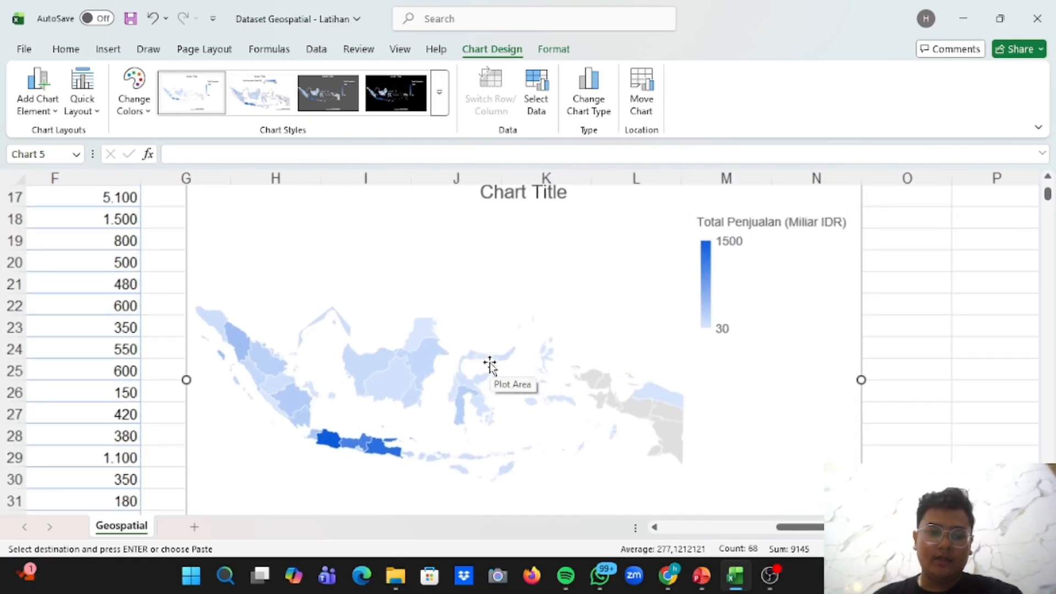
{"action": "scroll", "coordinate": [489, 364], "scroll_direction": "up", "scroll_amount": 1, "text": "ctrl"}
{"action": "scroll", "coordinate": [490, 365], "scroll_direction": "up", "scroll_amount": 3}
{"action": "scroll", "coordinate": [489, 364], "scroll_direction": "right", "scroll_amount": 1}
{"action": "scroll", "coordinate": [489, 364], "scroll_direction": "down", "scroll_amount": 5}
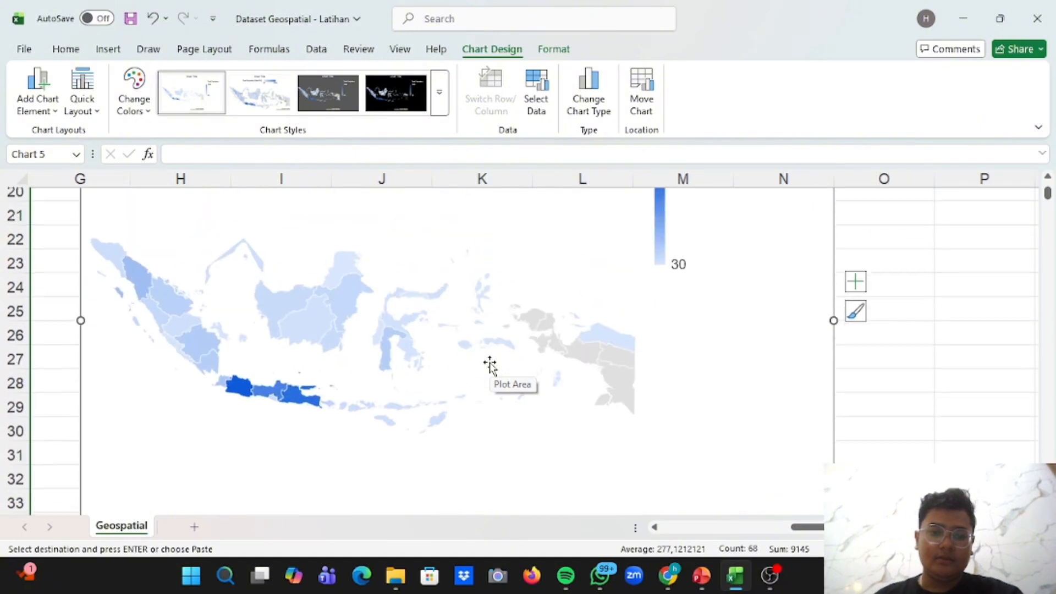
{"action": "scroll", "coordinate": [467, 352], "scroll_direction": "up", "scroll_amount": 1}
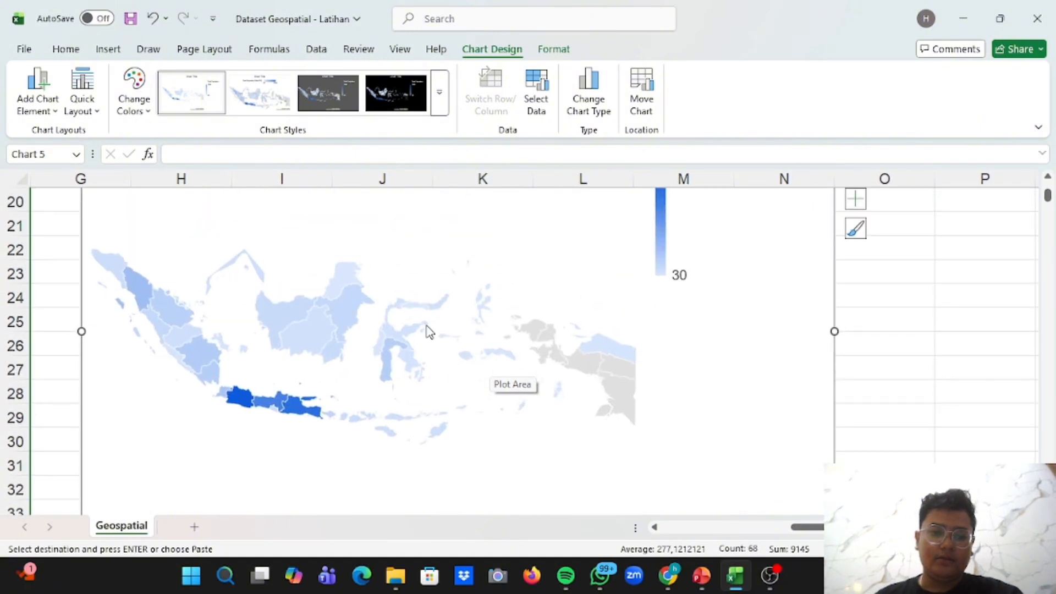
Add data labels to the map chart's Total Penjualan series
{"action": "left_click", "coordinate": [270, 413]}
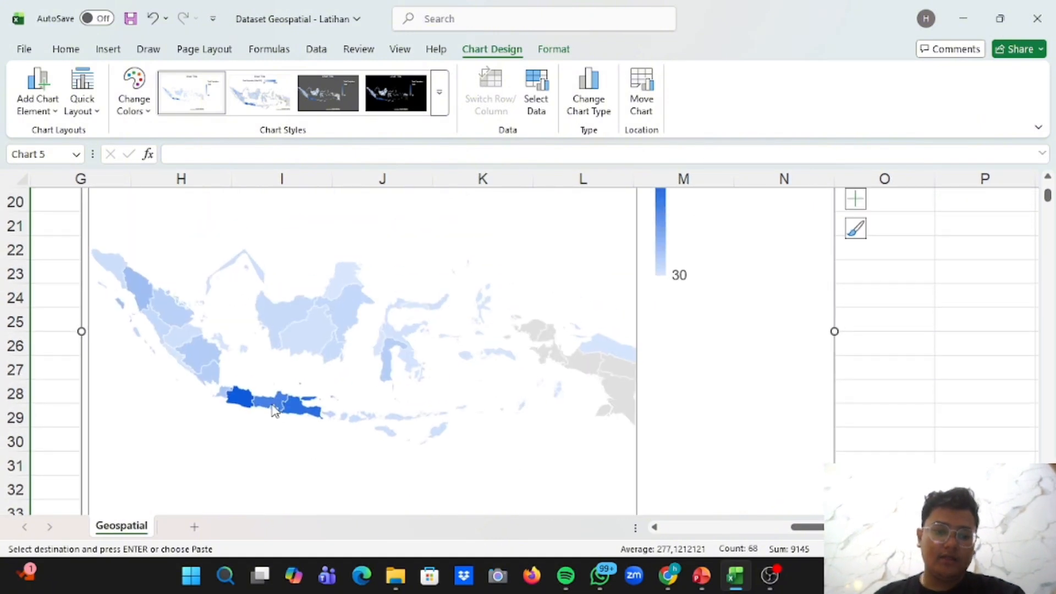
{"action": "left_click", "coordinate": [244, 401]}
{"action": "right_click", "coordinate": [244, 401]}
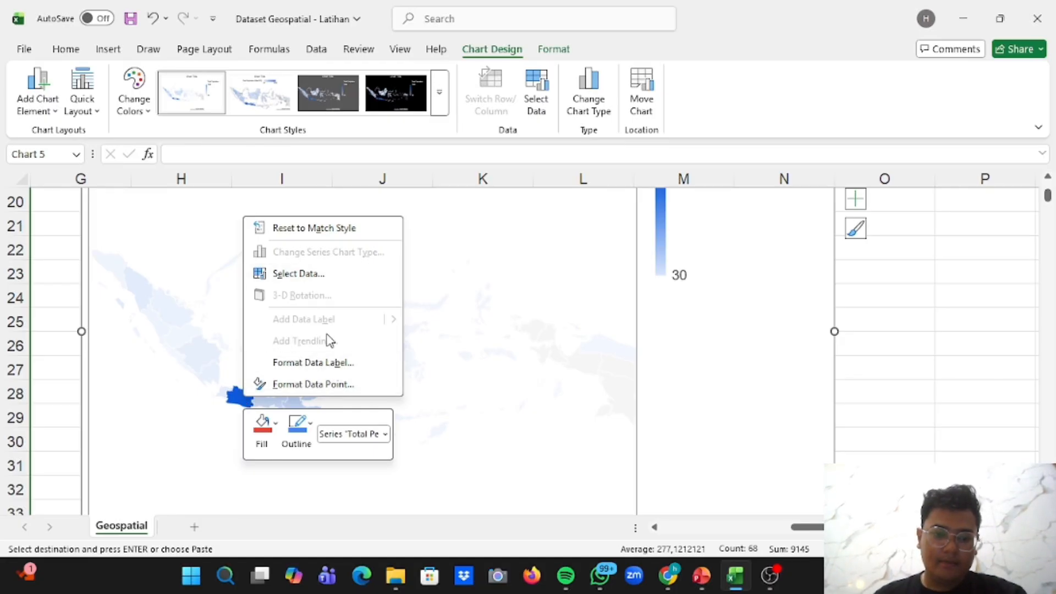
{"action": "left_click", "coordinate": [334, 363]}
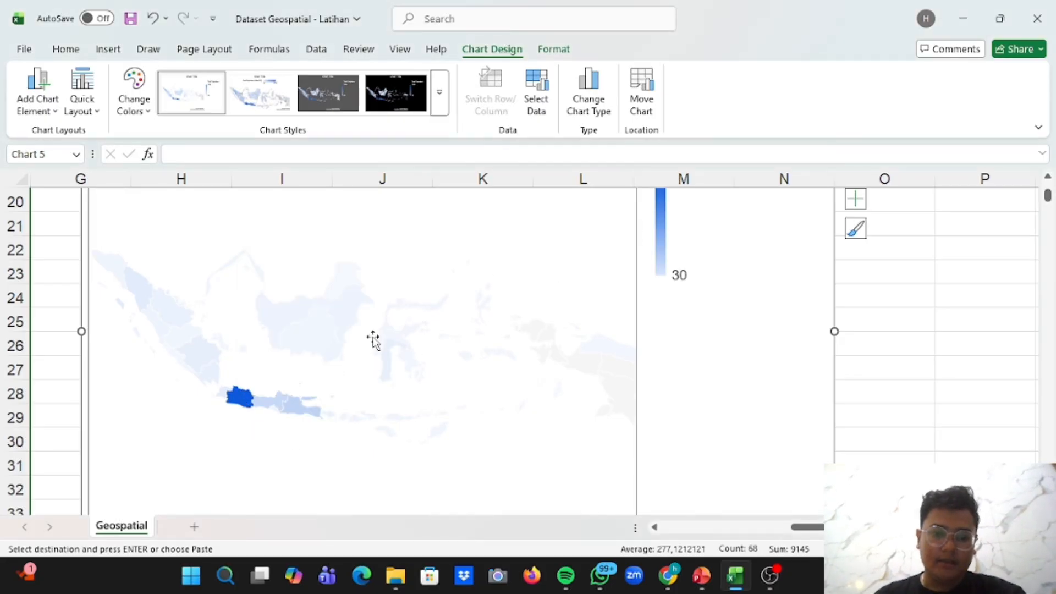
{"action": "right_click", "coordinate": [240, 398]}
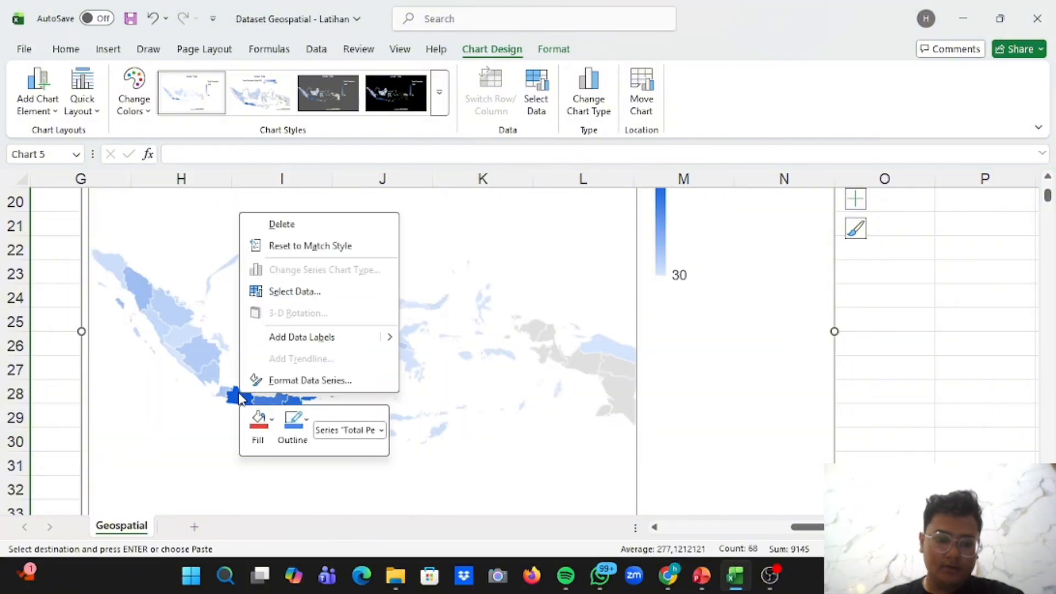
{"action": "left_click", "coordinate": [334, 341]}
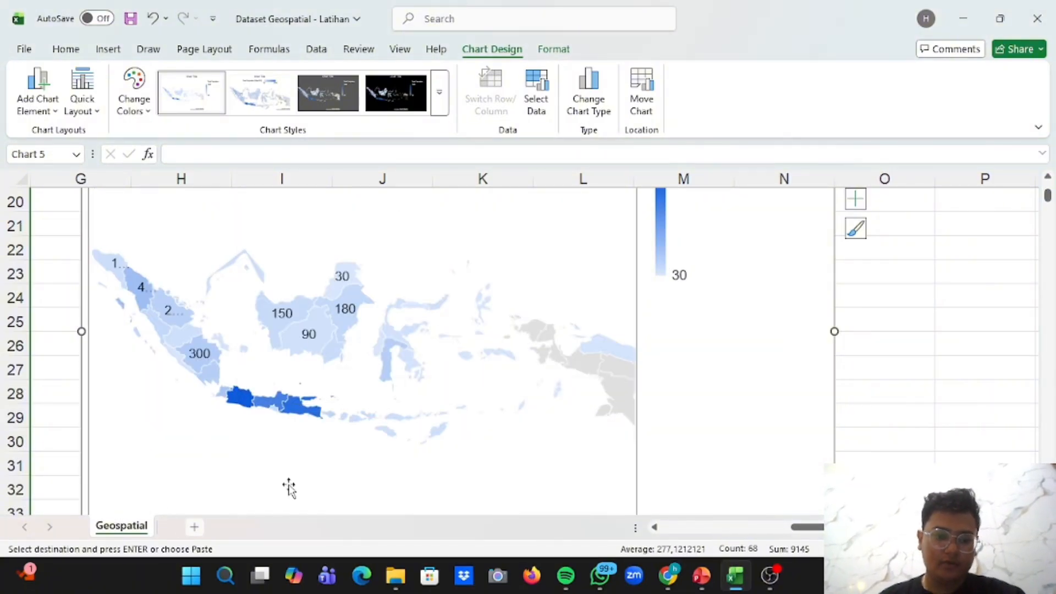
Try to format the data labels of individual Java provinces on the map, then deselect the chart
{"action": "scroll", "coordinate": [360, 395], "scroll_direction": "down", "scroll_amount": 3, "text": "ctrl"}
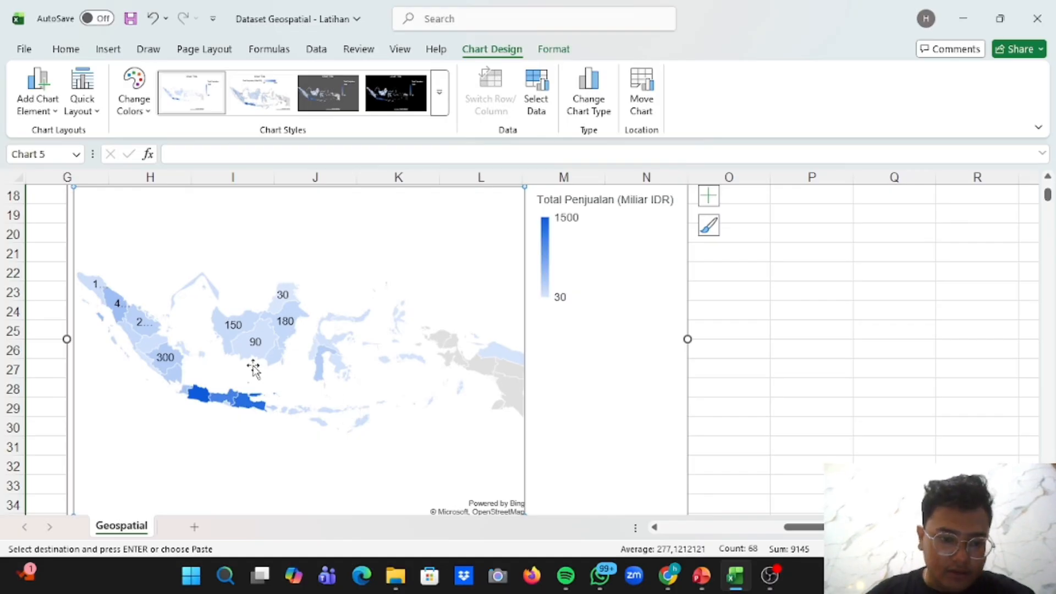
{"action": "left_click", "coordinate": [223, 400]}
{"action": "right_click", "coordinate": [223, 400]}
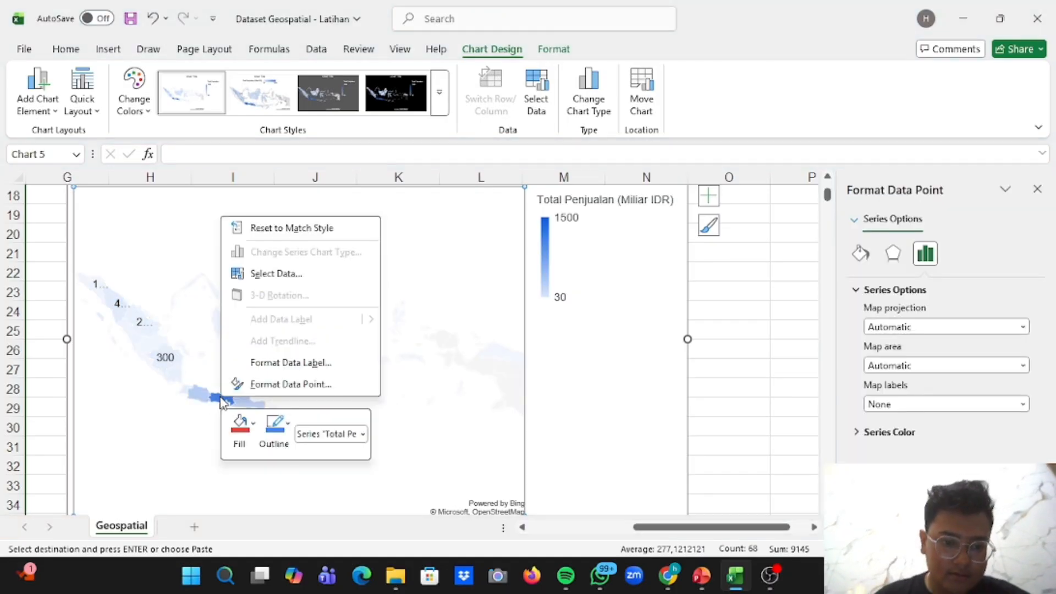
{"action": "left_click", "coordinate": [312, 363]}
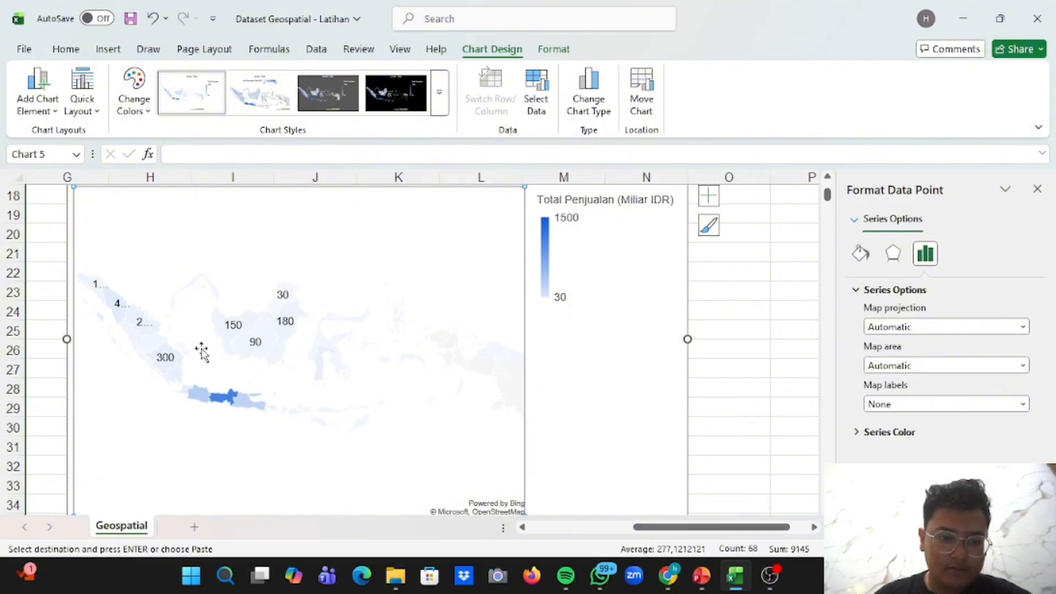
{"action": "left_click", "coordinate": [230, 342]}
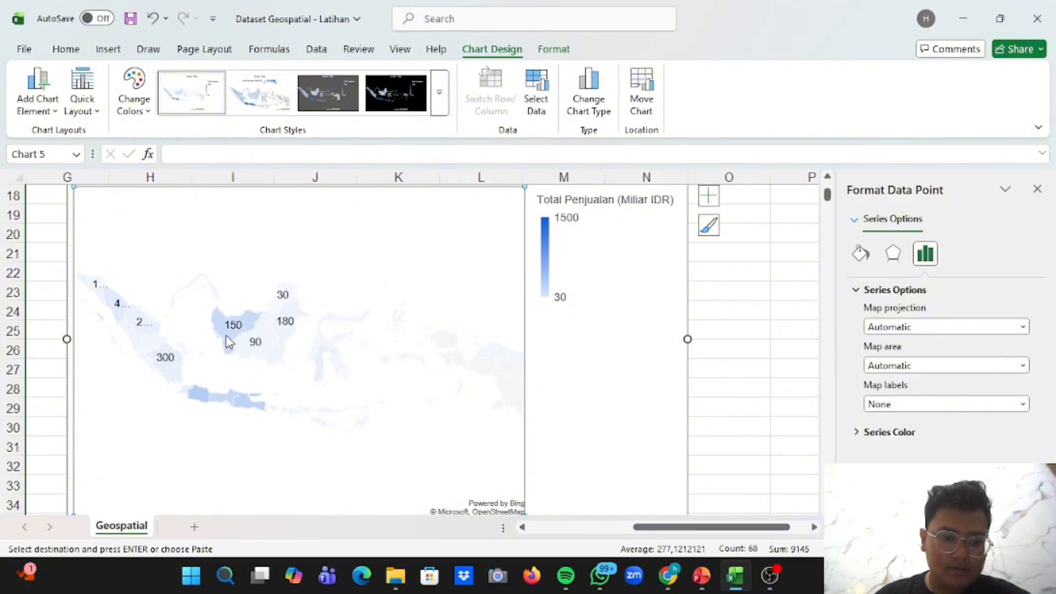
{"action": "left_click", "coordinate": [193, 399]}
{"action": "right_click", "coordinate": [194, 397]}
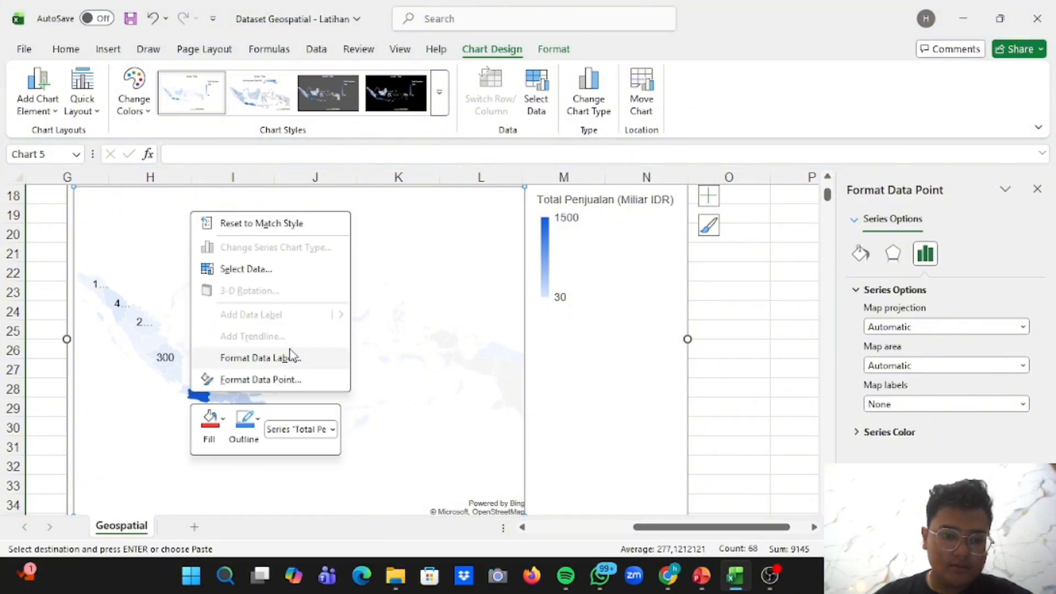
{"action": "key", "text": "Escape"}
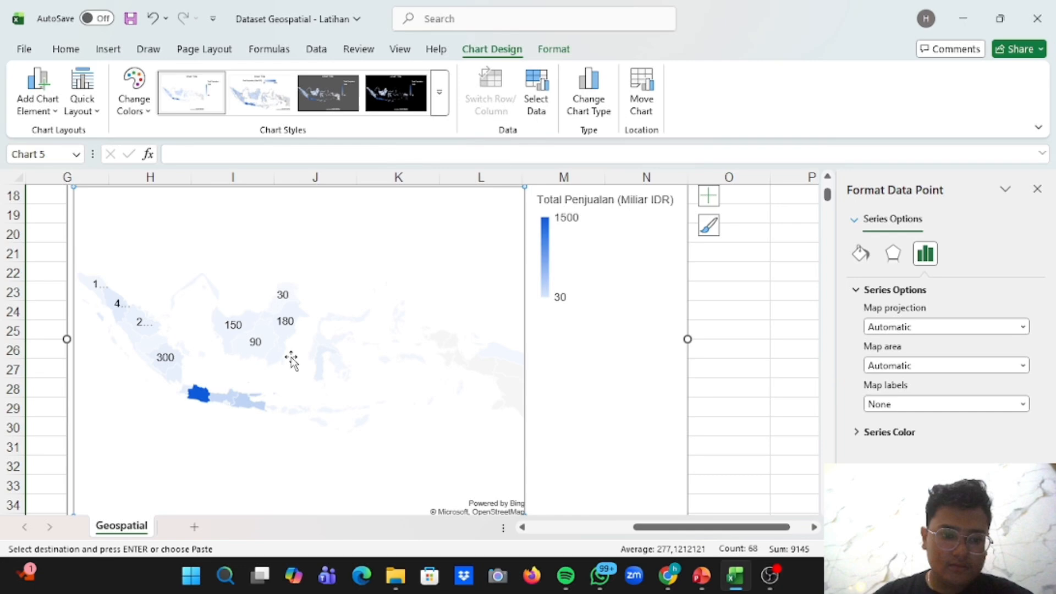
{"action": "left_click", "coordinate": [259, 390]}
{"action": "left_click", "coordinate": [664, 330]}
{"action": "left_click", "coordinate": [797, 288]}
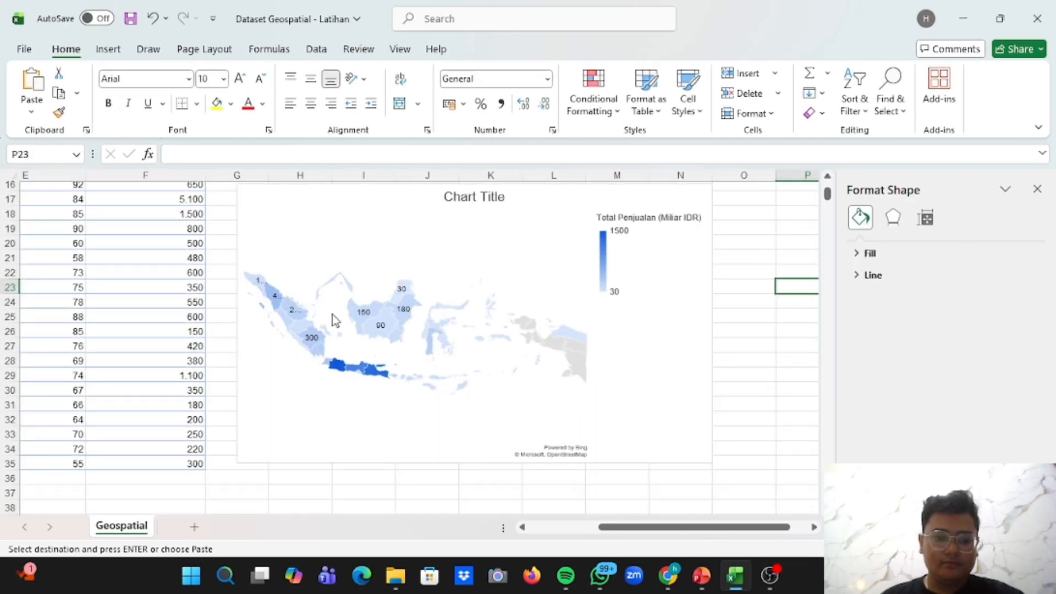
Examine which provinces on the map show sales labels and compare the map with the column chart
{"action": "scroll", "coordinate": [332, 319], "scroll_direction": "up", "scroll_amount": 5}
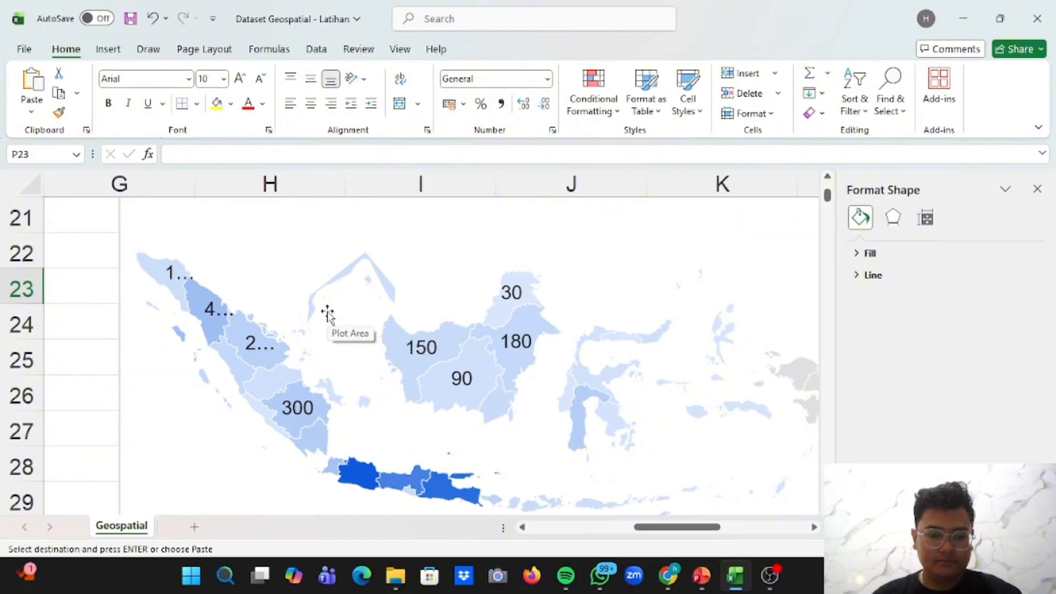
{"action": "scroll", "coordinate": [327, 313], "scroll_direction": "down", "scroll_amount": 5}
{"action": "scroll", "coordinate": [327, 311], "scroll_direction": "up", "scroll_amount": 7}
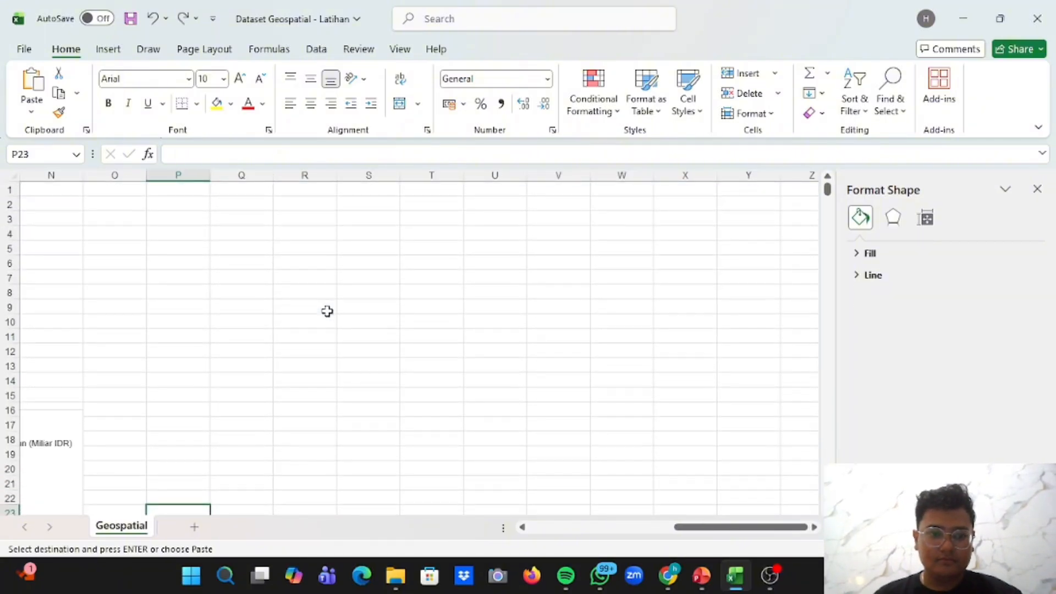
{"action": "scroll", "coordinate": [327, 312], "scroll_direction": "left", "scroll_amount": 2}
{"action": "scroll", "coordinate": [147, 381], "scroll_direction": "left", "scroll_amount": 5}
{"action": "scroll", "coordinate": [147, 380], "scroll_direction": "down", "scroll_amount": 5}
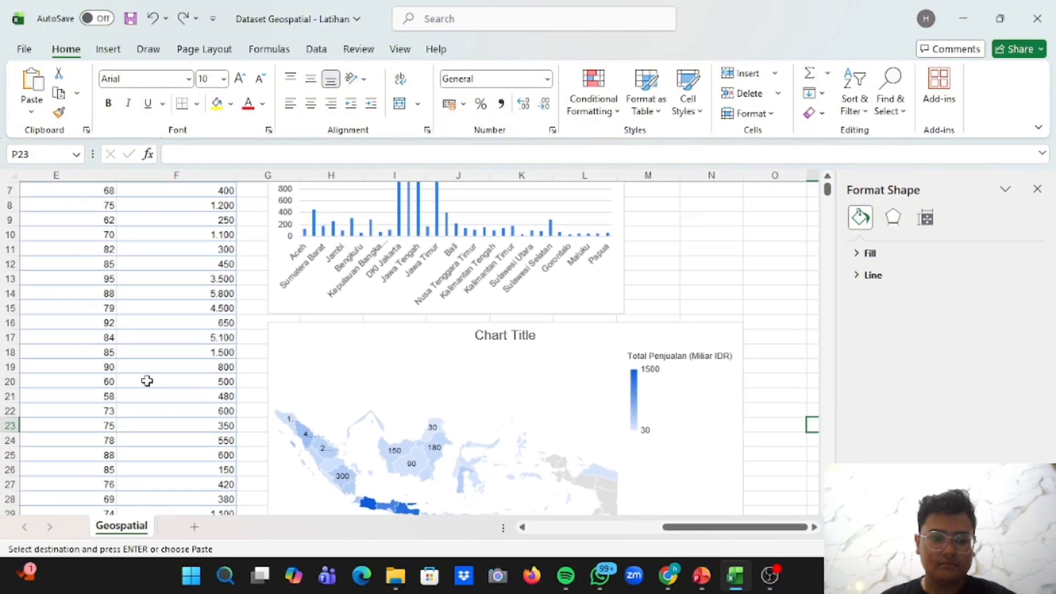
{"action": "scroll", "coordinate": [147, 381], "scroll_direction": "right", "scroll_amount": 5}
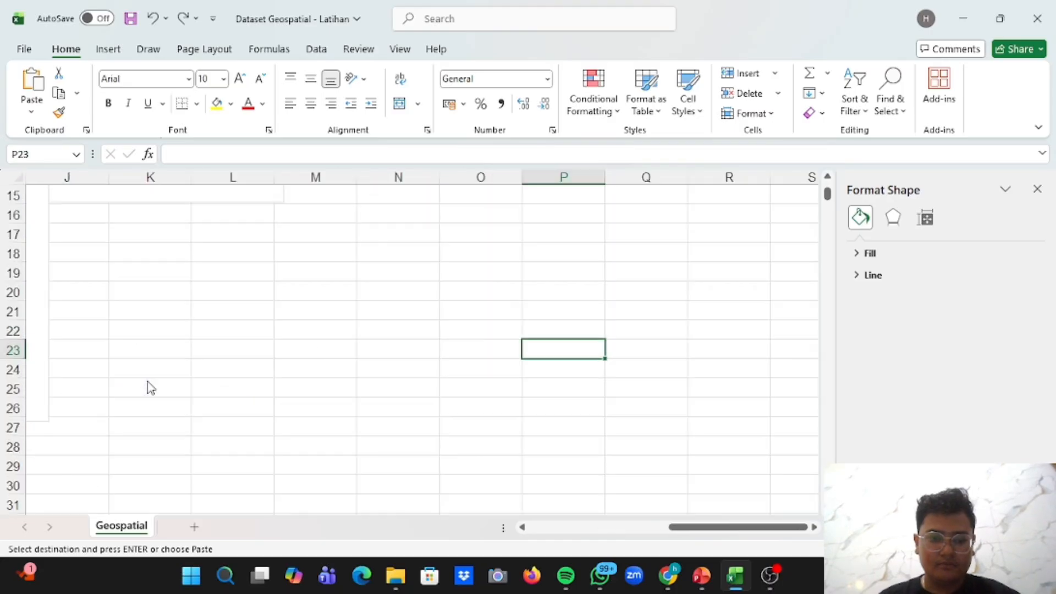
{"action": "scroll", "coordinate": [146, 384], "scroll_direction": "up", "scroll_amount": 2}
{"action": "scroll", "coordinate": [99, 377], "scroll_direction": "down", "scroll_amount": 1}
{"action": "scroll", "coordinate": [99, 378], "scroll_direction": "left", "scroll_amount": 3}
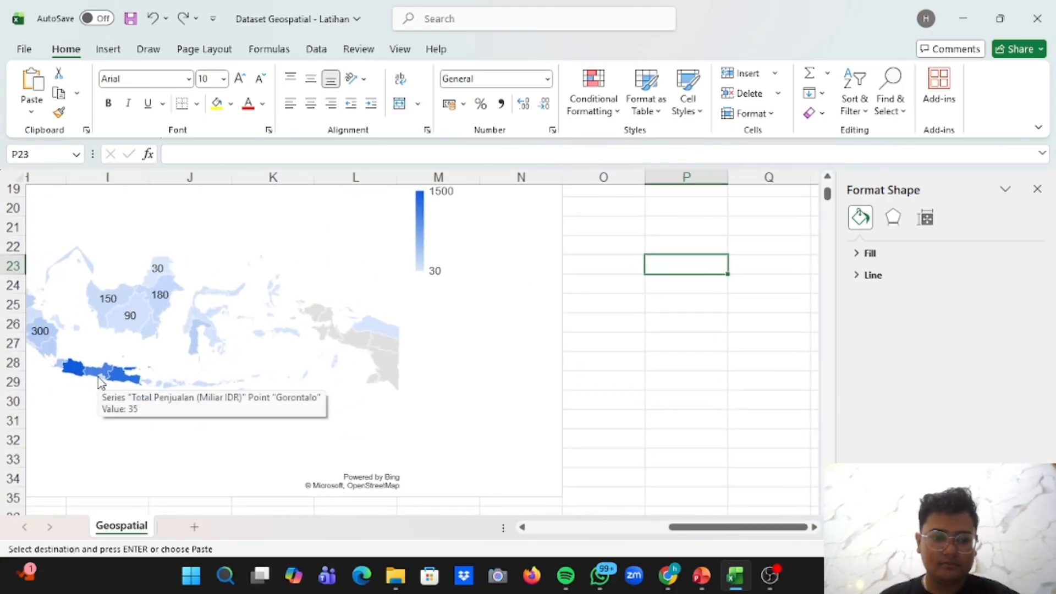
{"action": "scroll", "coordinate": [424, 401], "scroll_direction": "up", "scroll_amount": 1}
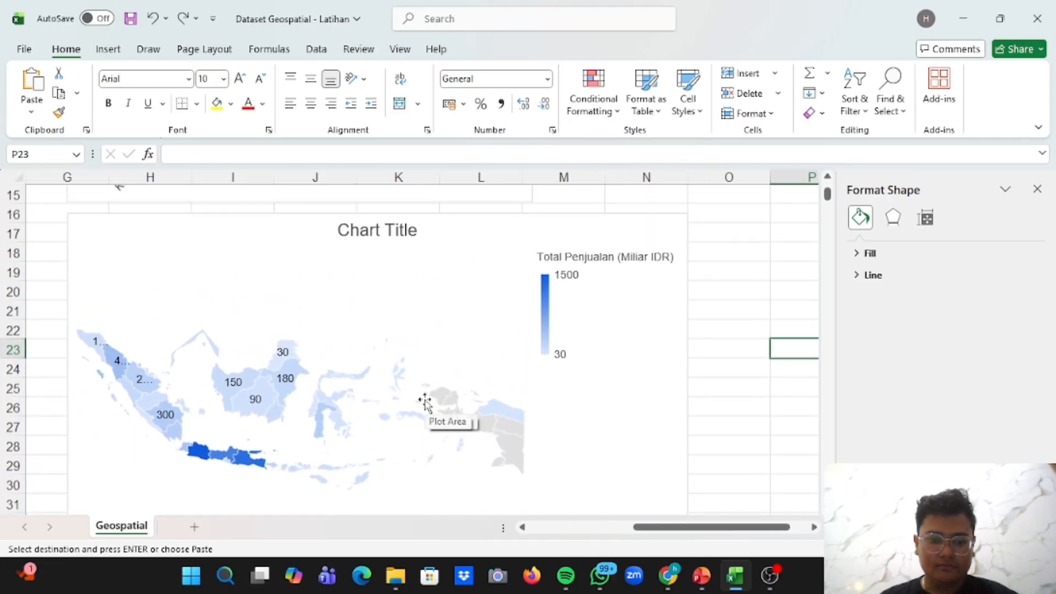
Move the map chart's legend to the top of the chart and deselect the chart
{"action": "left_click", "coordinate": [780, 272]}
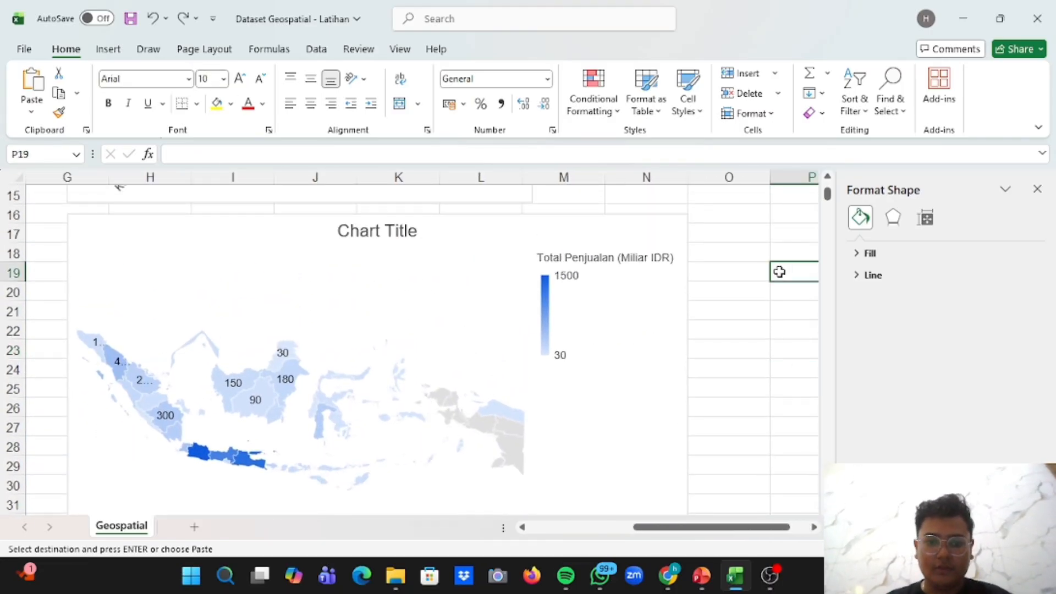
{"action": "left_click", "coordinate": [592, 293]}
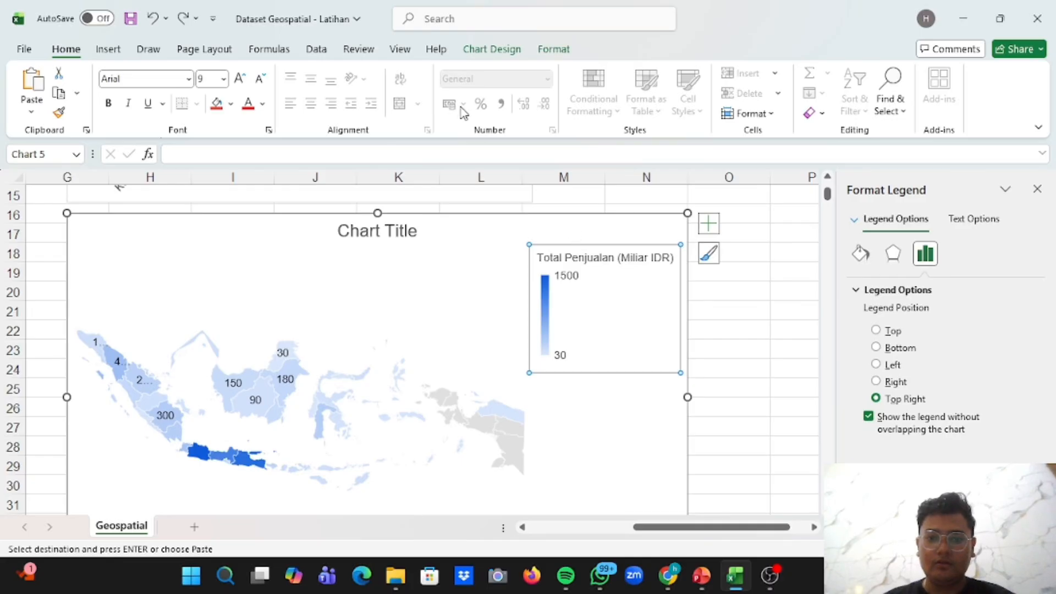
{"action": "left_click", "coordinate": [491, 50]}
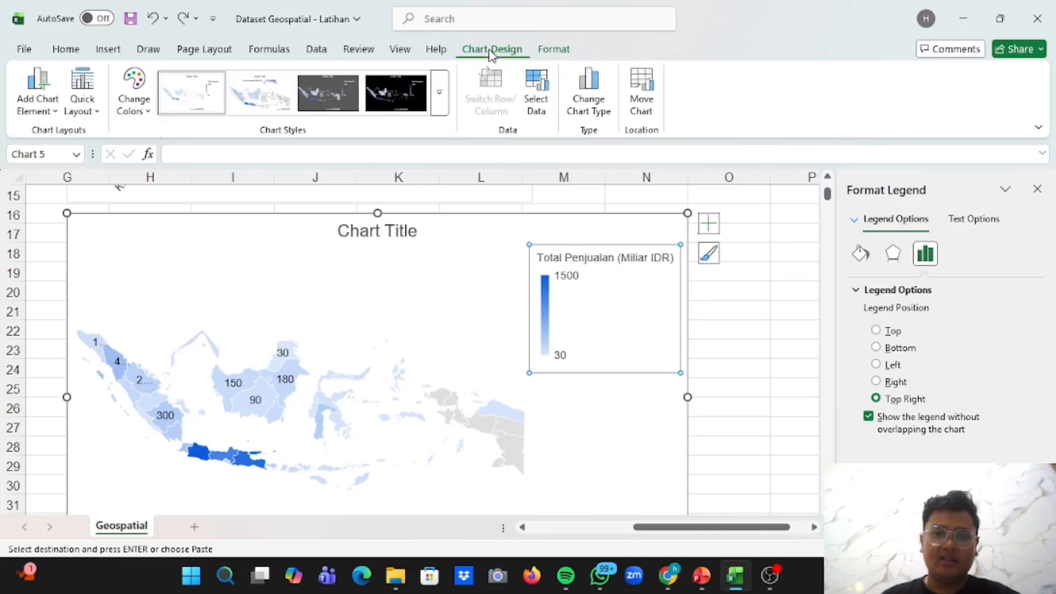
{"action": "left_click", "coordinate": [39, 82]}
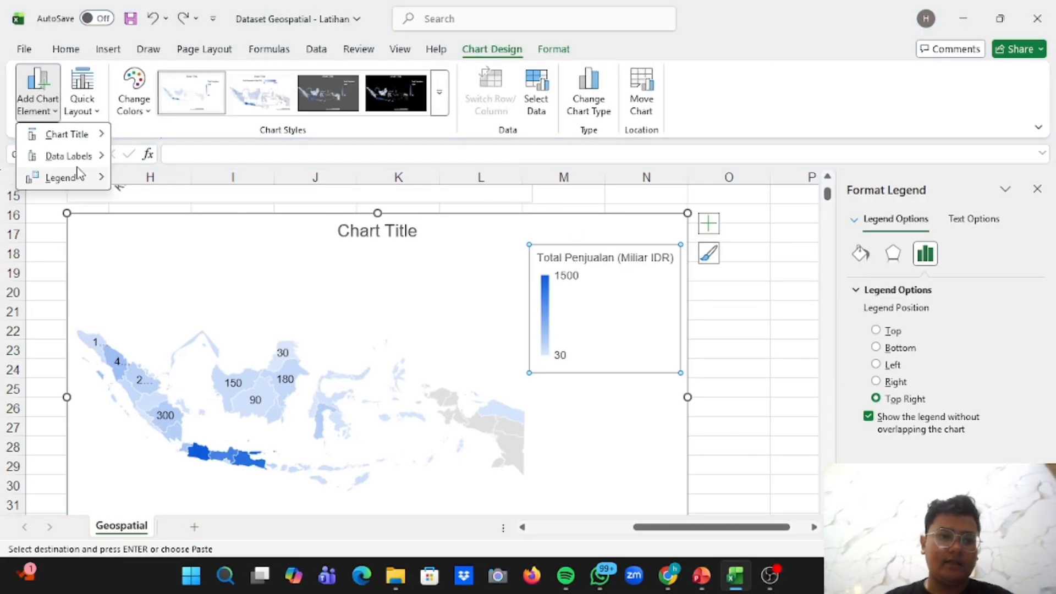
{"action": "mouse_move", "coordinate": [83, 178]}
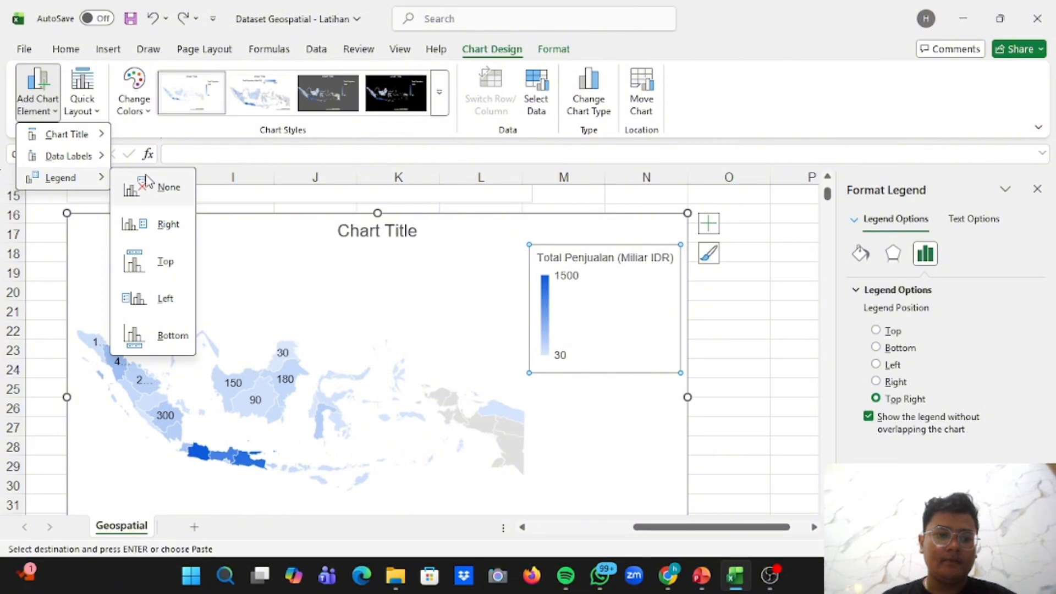
{"action": "left_click", "coordinate": [168, 268]}
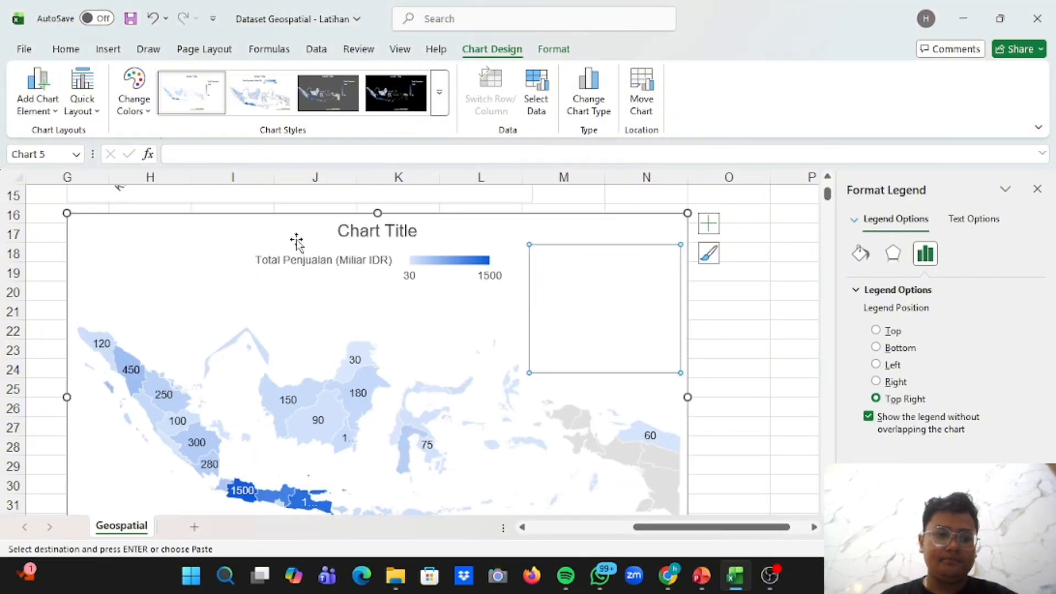
{"action": "left_click", "coordinate": [797, 274]}
Replace the map chart's placeholder title with "Total Penjualan" and deselect the chart
{"action": "scroll", "coordinate": [496, 286], "scroll_direction": "down", "scroll_amount": 5}
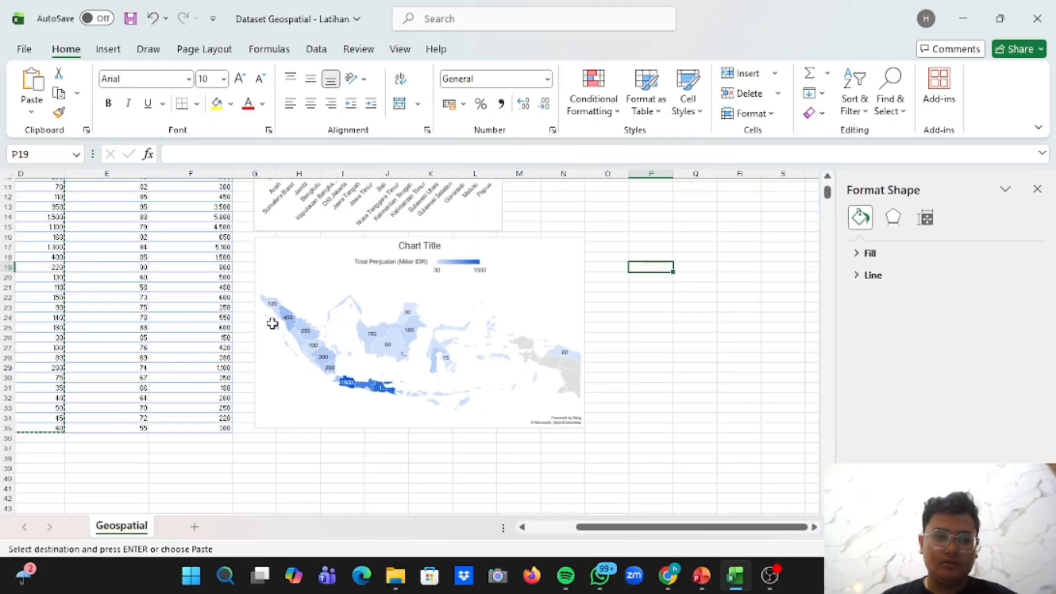
{"action": "scroll", "coordinate": [273, 323], "scroll_direction": "up", "scroll_amount": 5}
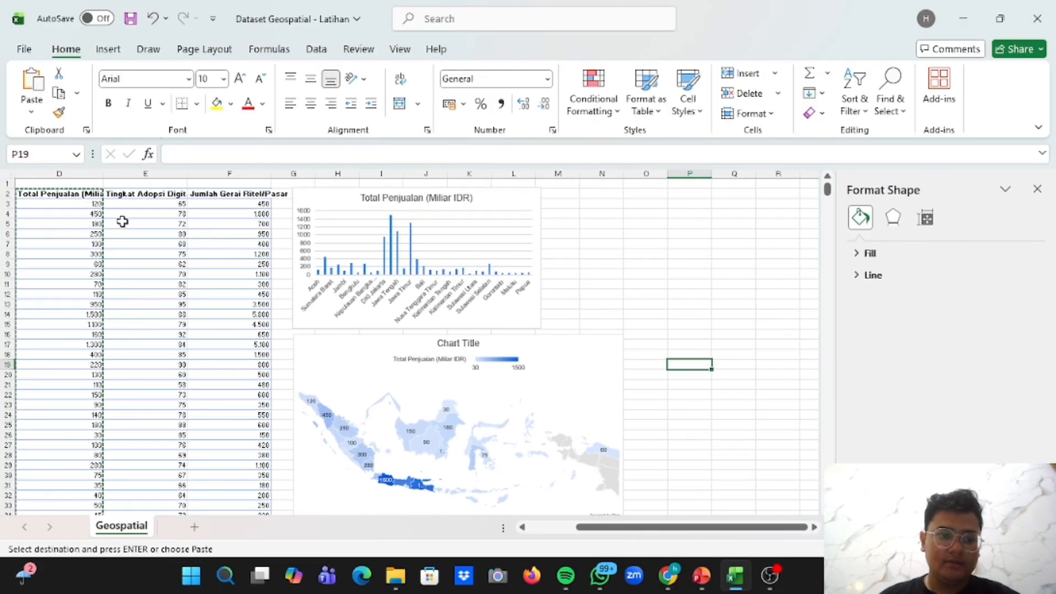
{"action": "left_click", "coordinate": [473, 345]}
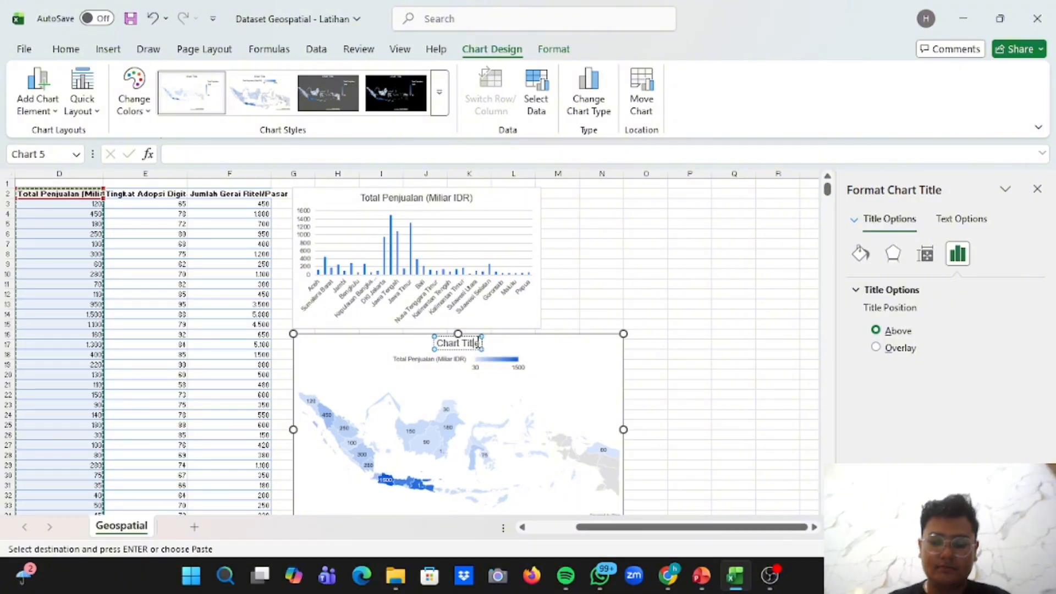
{"action": "key", "text": "BackSpace"}
{"action": "key", "text": "BackSpace"}
{"action": "key", "text": "BackSpace"}
{"action": "key", "text": "BackSpace"}
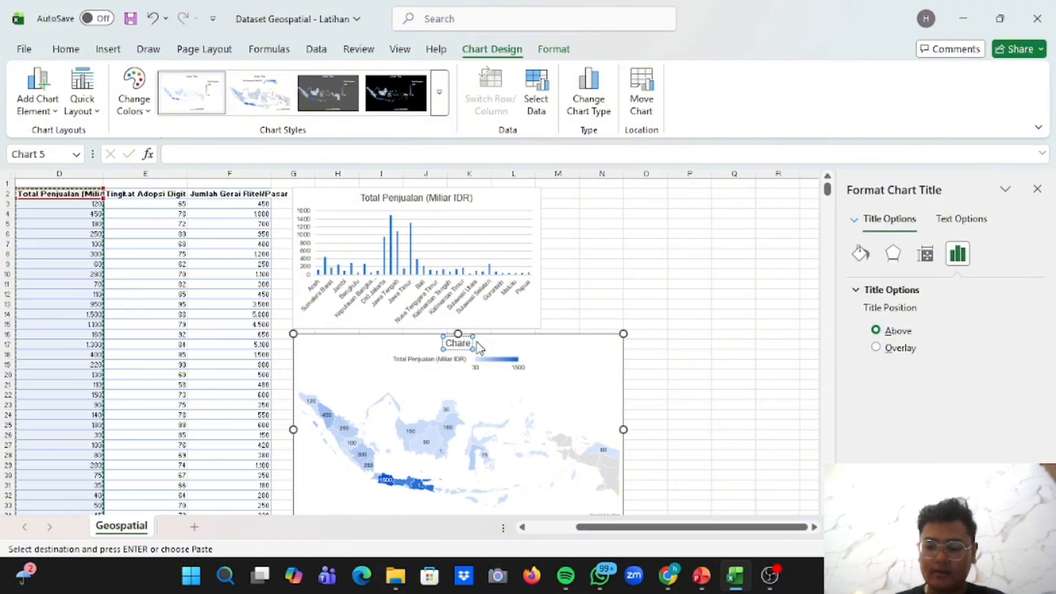
{"action": "key", "text": "BackSpace"}
{"action": "key", "text": "BackSpace"}
{"action": "key", "text": "BackSpace"}
{"action": "key", "text": "Caps_Lock"}
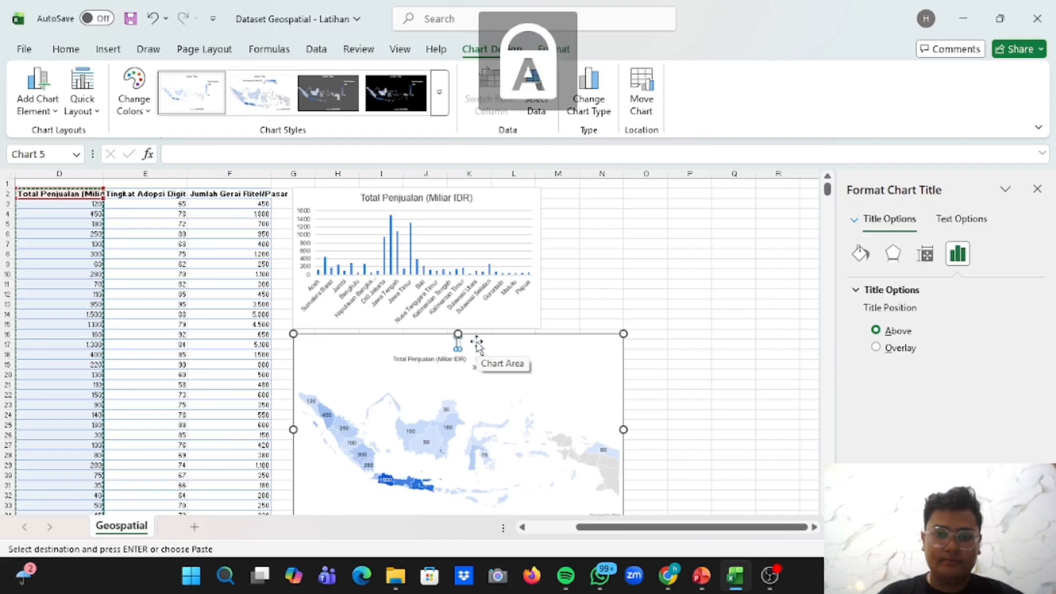
{"action": "key", "text": "Caps_Lock"}
{"action": "type", "text": "To"}
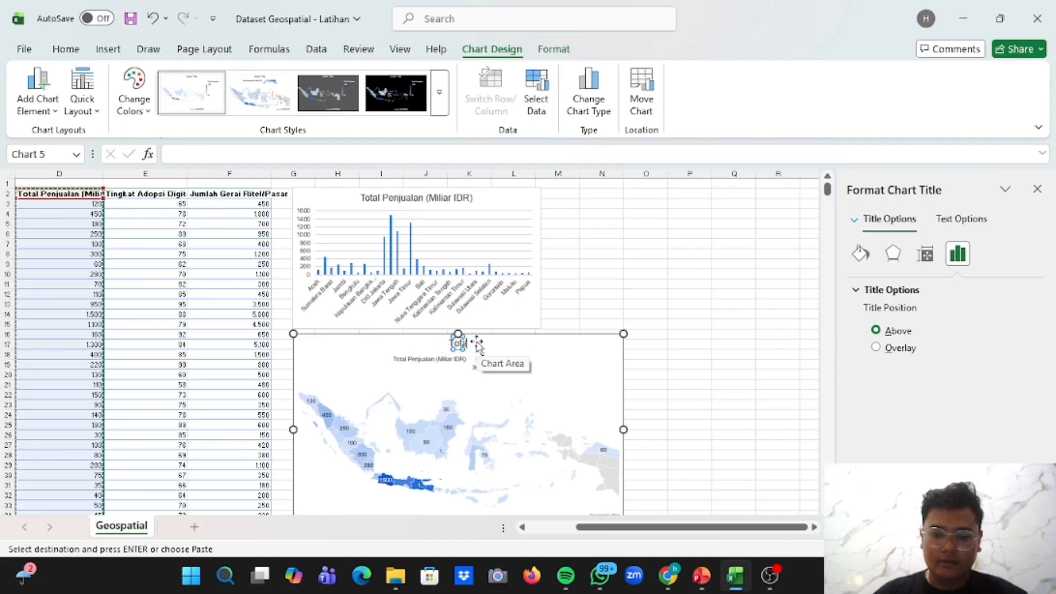
{"action": "type", "text": "tal"}
{"action": "key", "text": "Caps_Lock"}
{"action": "type", "text": "P"}
{"action": "key", "text": "Caps_Lock"}
{"action": "type", "text": "e"}
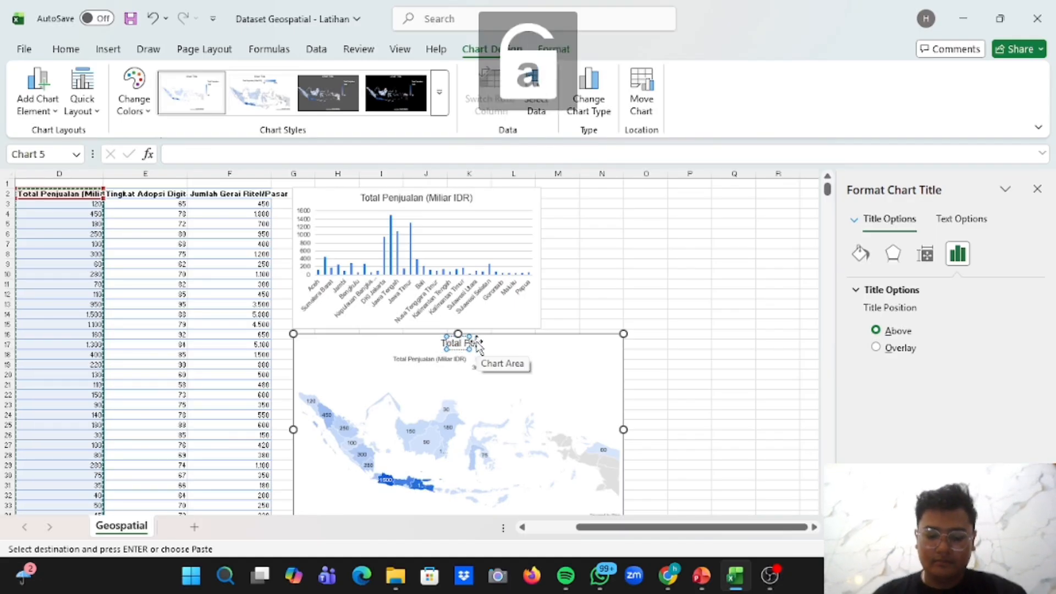
{"action": "type", "text": "njualan"}
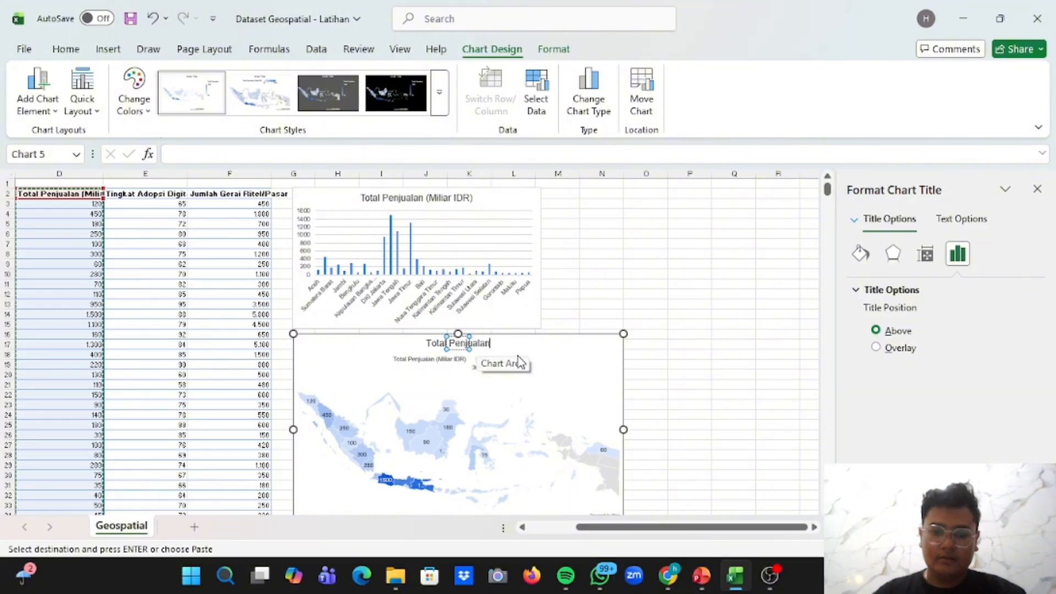
{"action": "left_click", "coordinate": [633, 294]}
{"action": "left_click", "coordinate": [587, 257]}
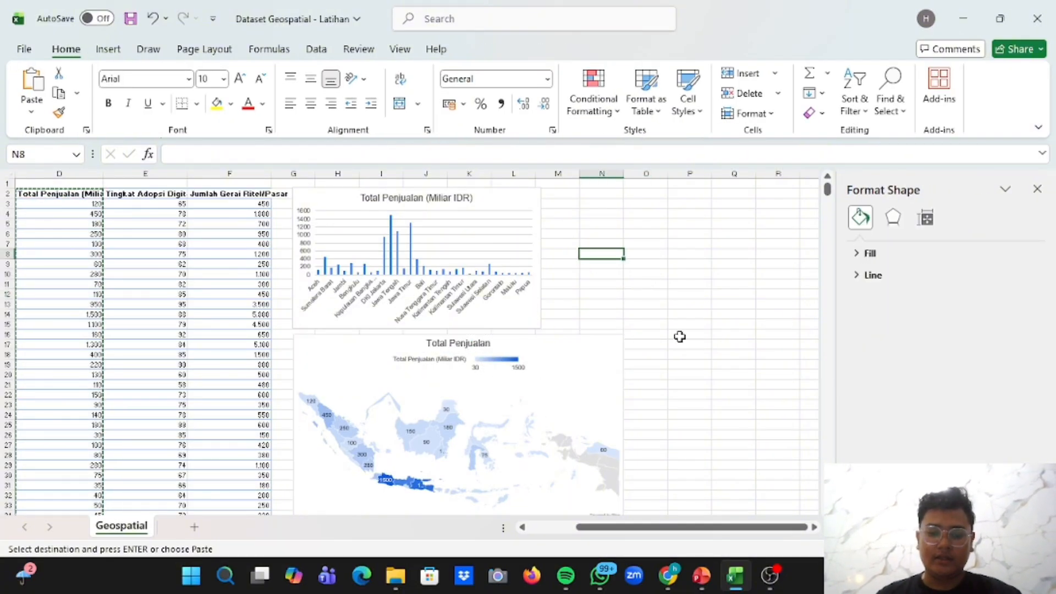
Examine the map chart's shading, sales labels and legend scale, and compare the map with the column chart above it
{"action": "scroll", "coordinate": [679, 337], "scroll_direction": "down", "scroll_amount": 1}
{"action": "scroll", "coordinate": [680, 336], "scroll_direction": "up", "scroll_amount": 3}
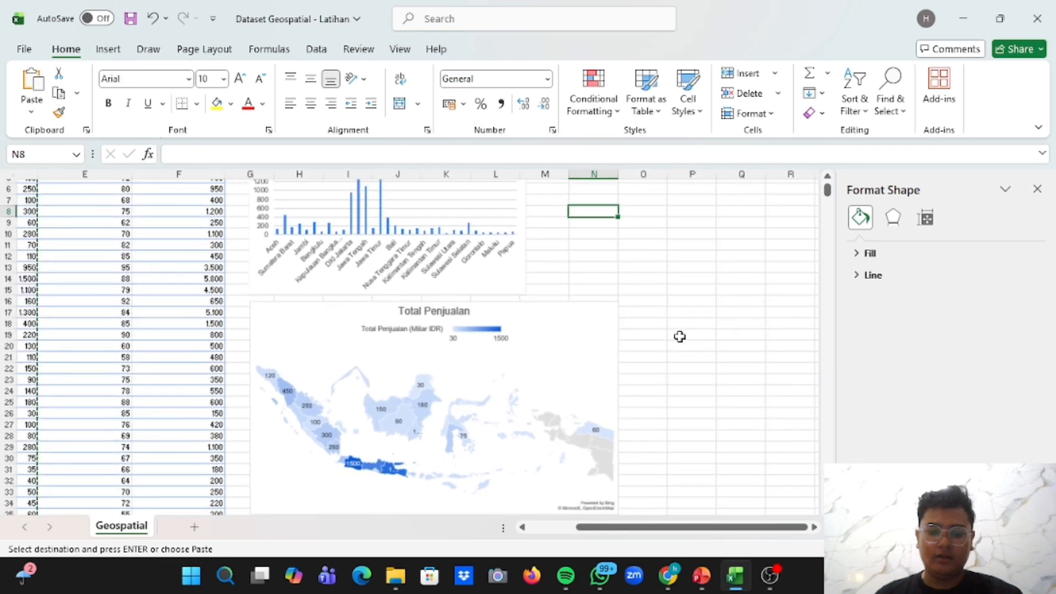
{"action": "scroll", "coordinate": [435, 324], "scroll_direction": "down", "scroll_amount": 3}
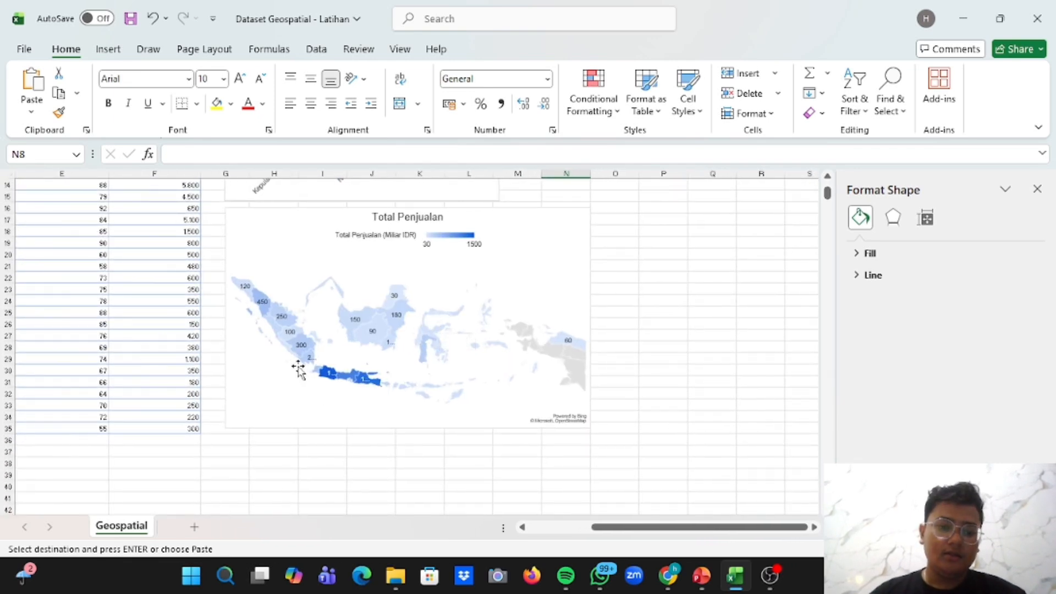
{"action": "scroll", "coordinate": [449, 364], "scroll_direction": "up", "scroll_amount": 2}
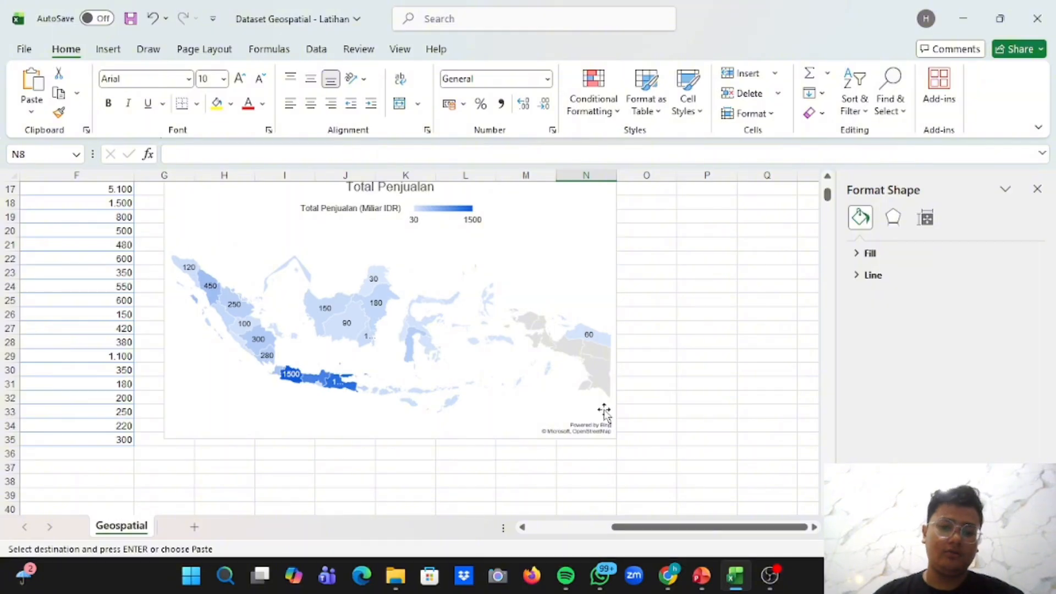
{"action": "scroll", "coordinate": [527, 280], "scroll_direction": "up", "scroll_amount": 2}
{"action": "scroll", "coordinate": [527, 281], "scroll_direction": "down", "scroll_amount": 3}
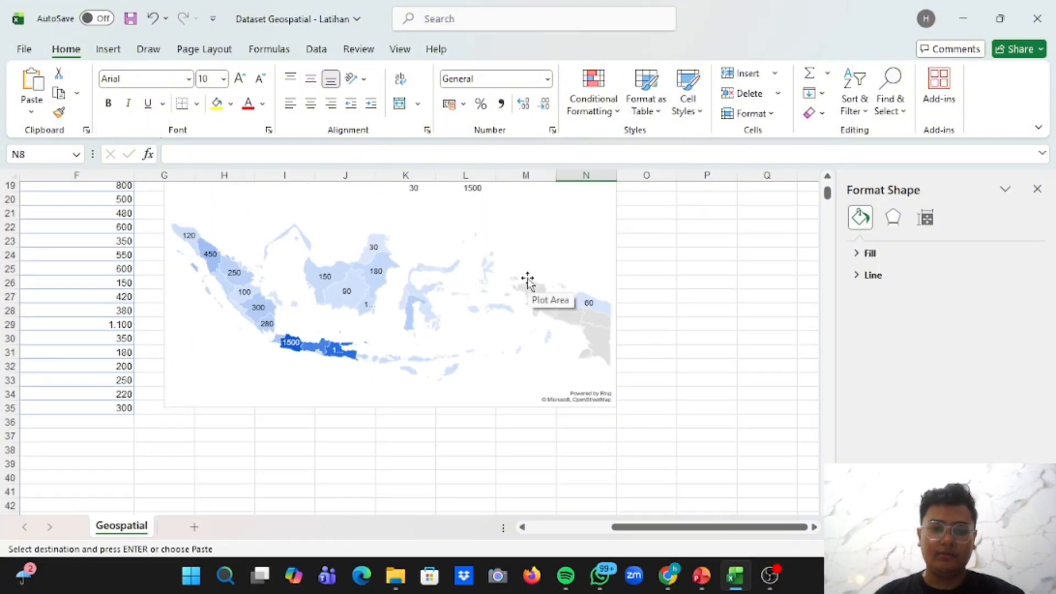
{"action": "scroll", "coordinate": [527, 281], "scroll_direction": "up", "scroll_amount": 2}
{"action": "scroll", "coordinate": [527, 281], "scroll_direction": "up", "scroll_amount": 5}
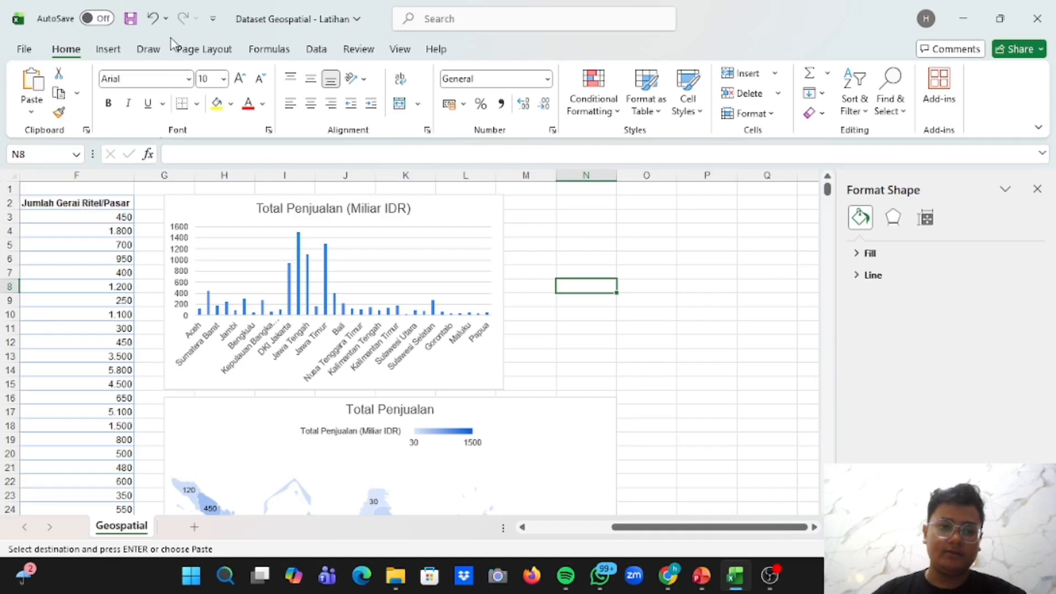
{"action": "scroll", "coordinate": [388, 325], "scroll_direction": "down", "scroll_amount": 3}
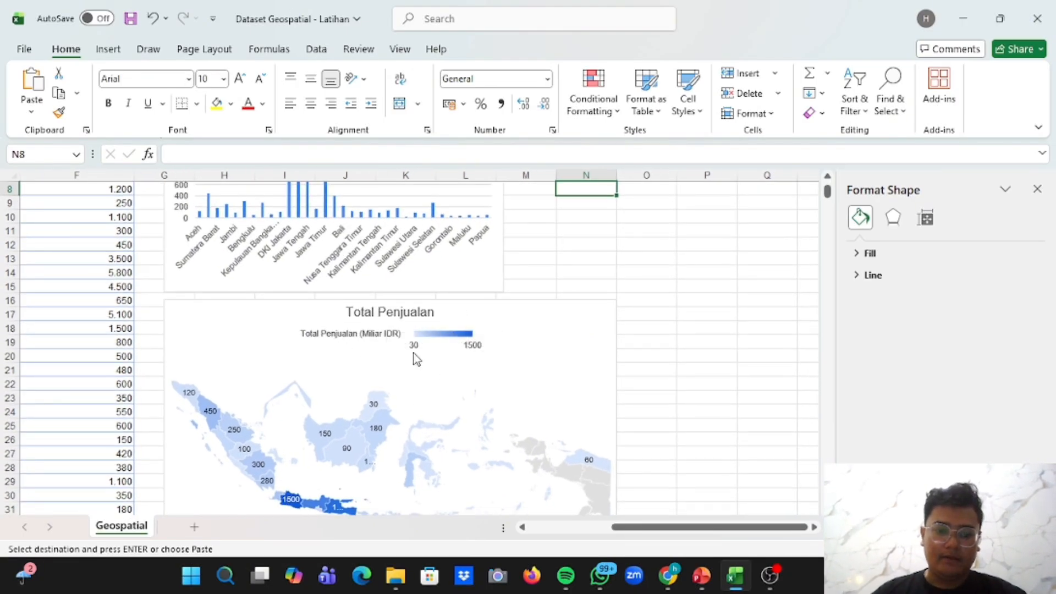
{"action": "scroll", "coordinate": [414, 353], "scroll_direction": "down", "scroll_amount": 1}
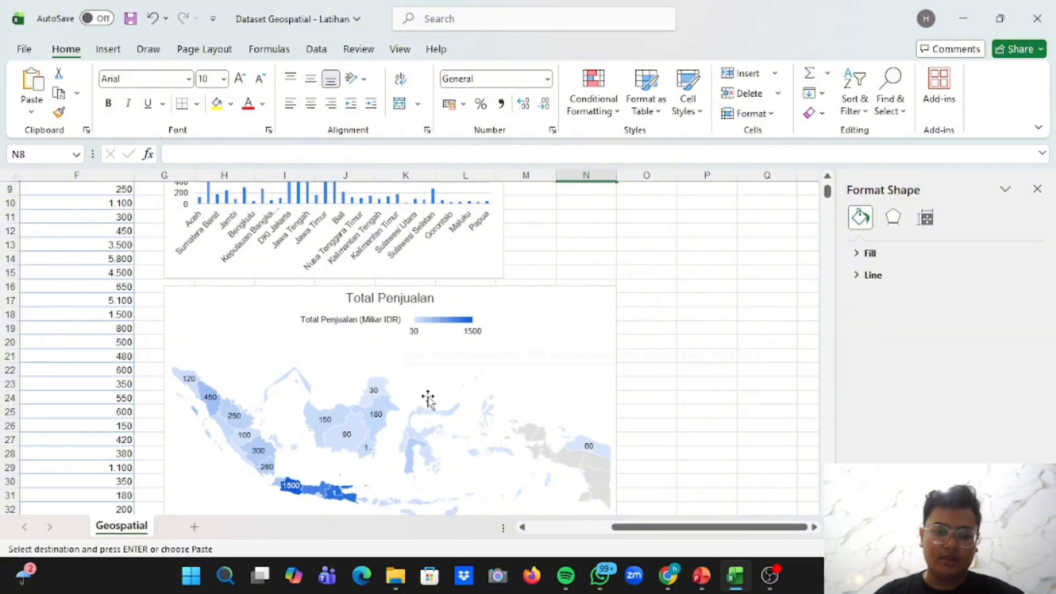
{"action": "scroll", "coordinate": [429, 396], "scroll_direction": "down", "scroll_amount": 3}
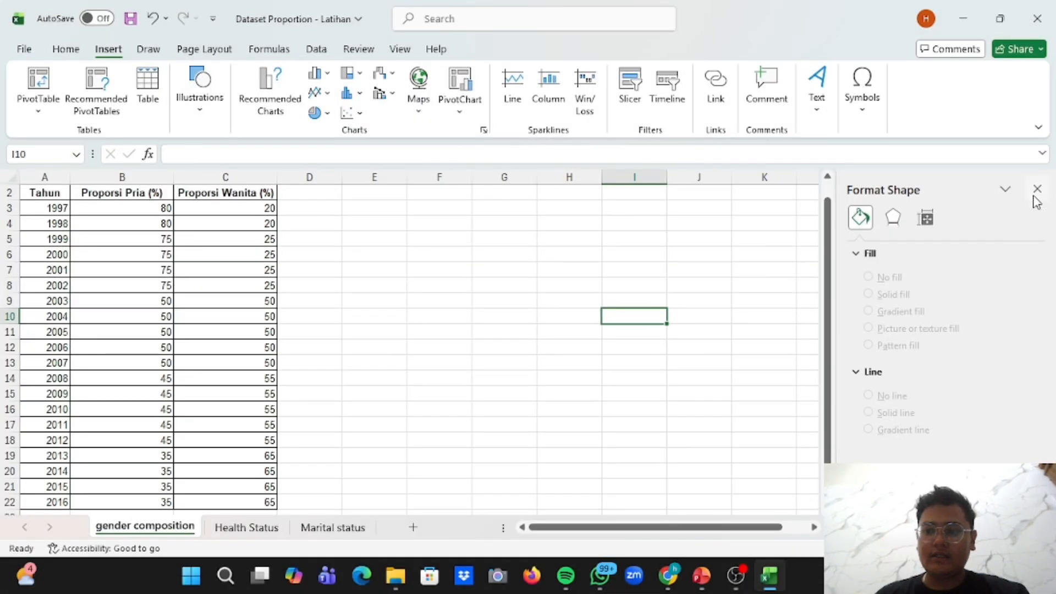
Insert a 2-D clustered column chart of the male and female proportions in B3:C22 and move it beside the table
{"action": "left_click", "coordinate": [1037, 190]}
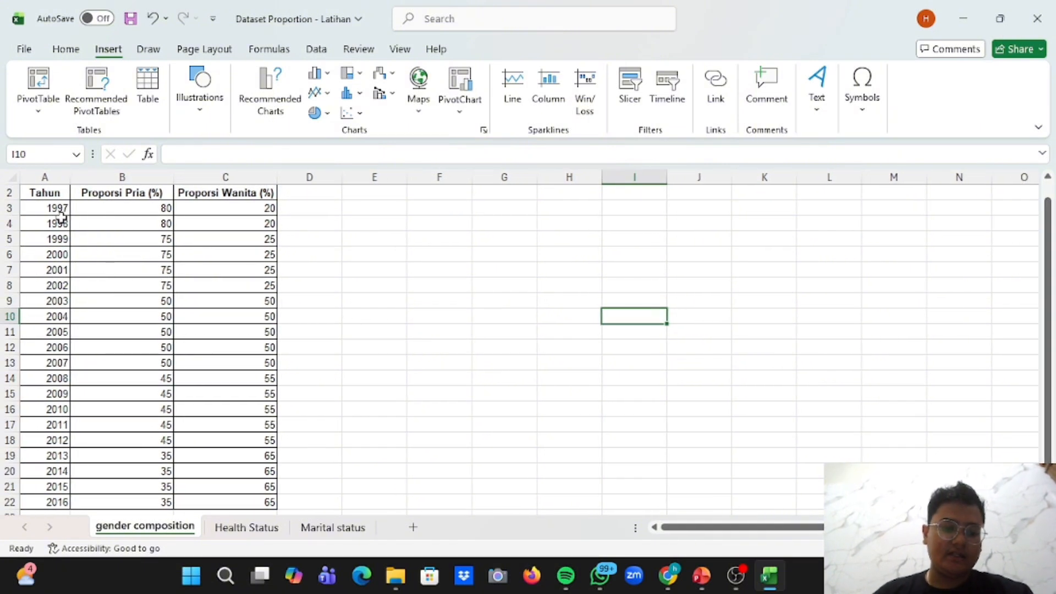
{"action": "left_click", "coordinate": [121, 212]}
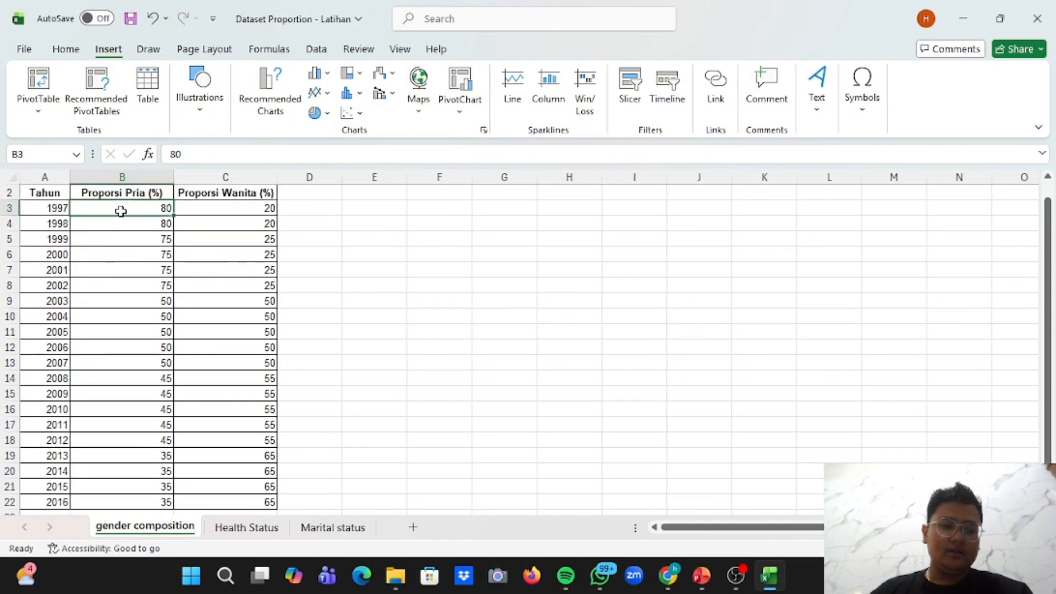
{"action": "left_click_drag", "start_coordinate": [121, 211], "coordinate": [233, 234]}
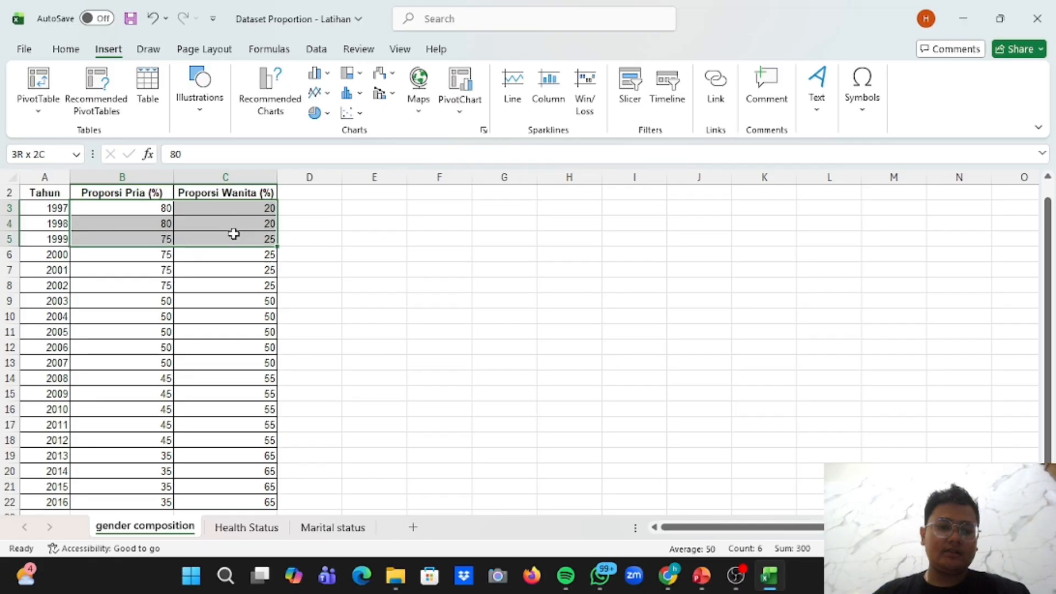
{"action": "key", "text": "ctrl+shift+Down"}
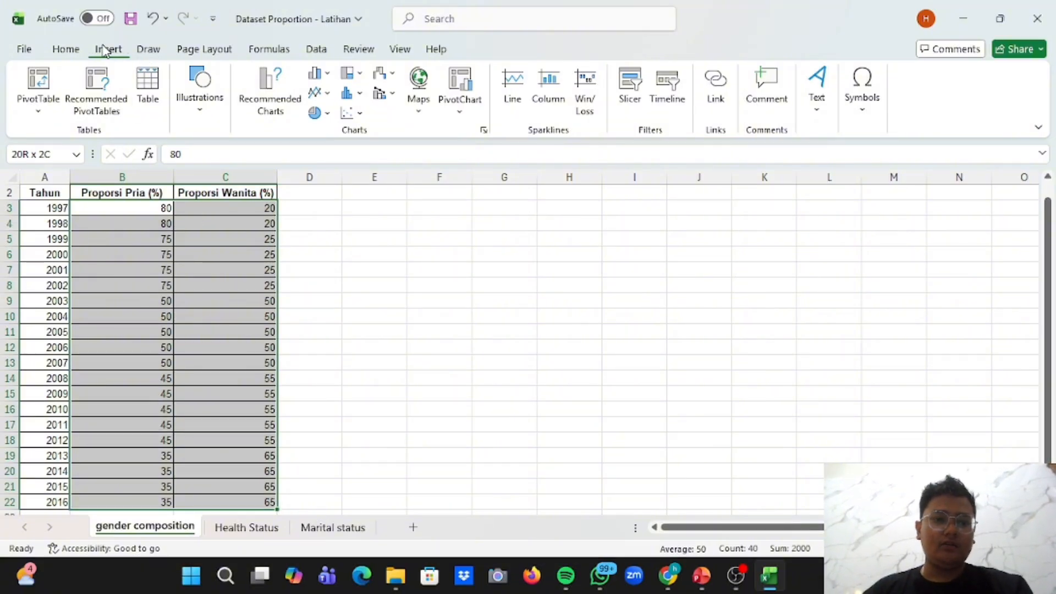
{"action": "left_click", "coordinate": [318, 73]}
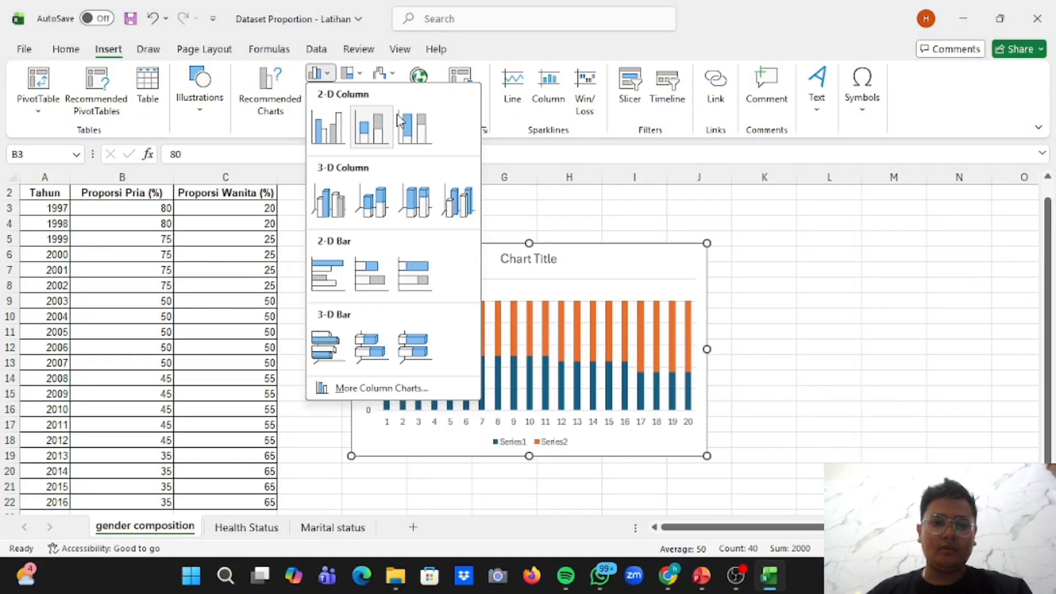
{"action": "left_click", "coordinate": [318, 129]}
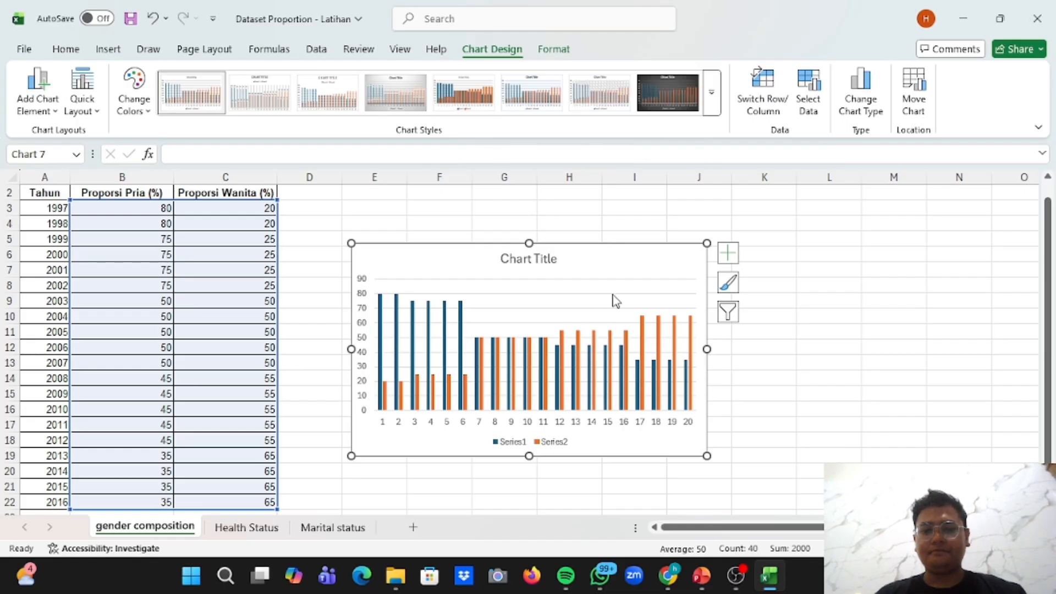
{"action": "left_click_drag", "start_coordinate": [632, 265], "coordinate": [577, 220]}
{"action": "left_click", "coordinate": [786, 291]}
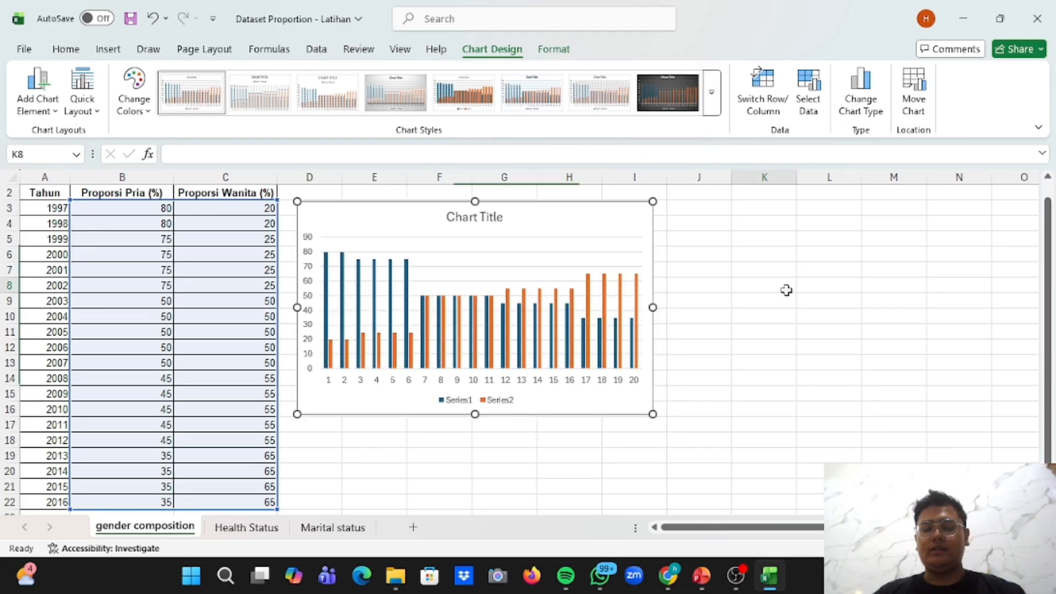
Examine how the clustered column chart shows the yearly male and female proportions, comparing it with the table and its heading
{"action": "scroll", "coordinate": [406, 464], "scroll_direction": "up", "scroll_amount": 1}
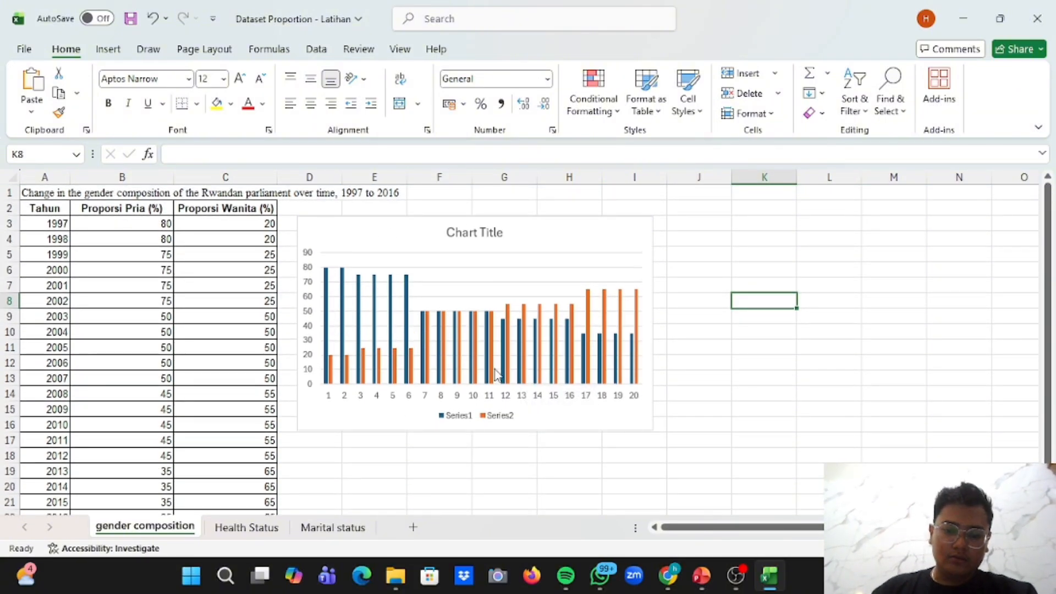
{"action": "mouse_move", "coordinate": [384, 355]}
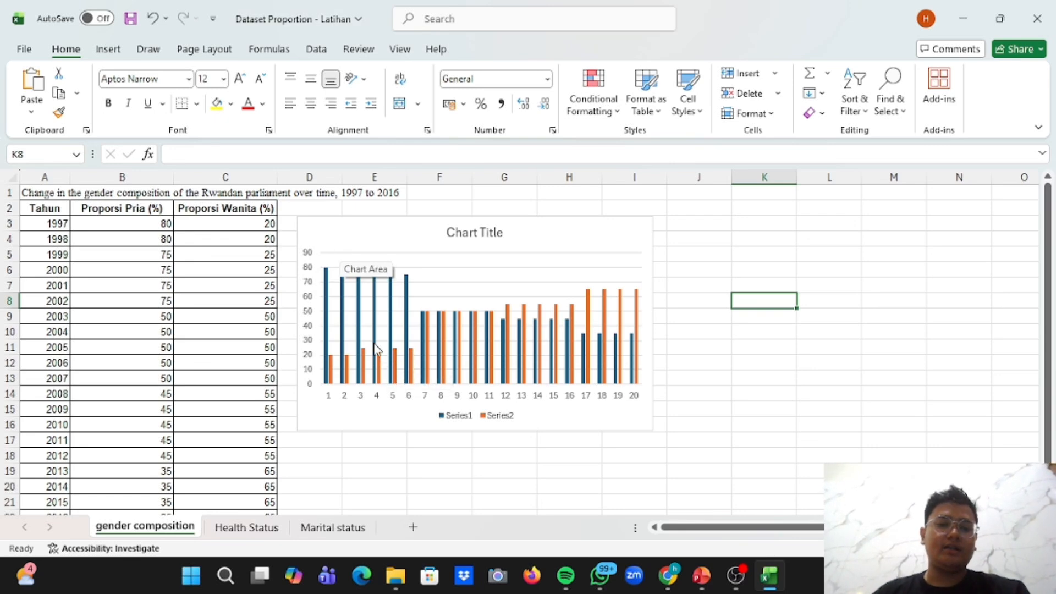
{"action": "scroll", "coordinate": [384, 354], "scroll_direction": "down", "scroll_amount": 1}
{"action": "scroll", "coordinate": [384, 355], "scroll_direction": "down", "scroll_amount": 1}
{"action": "scroll", "coordinate": [388, 355], "scroll_direction": "up", "scroll_amount": 2}
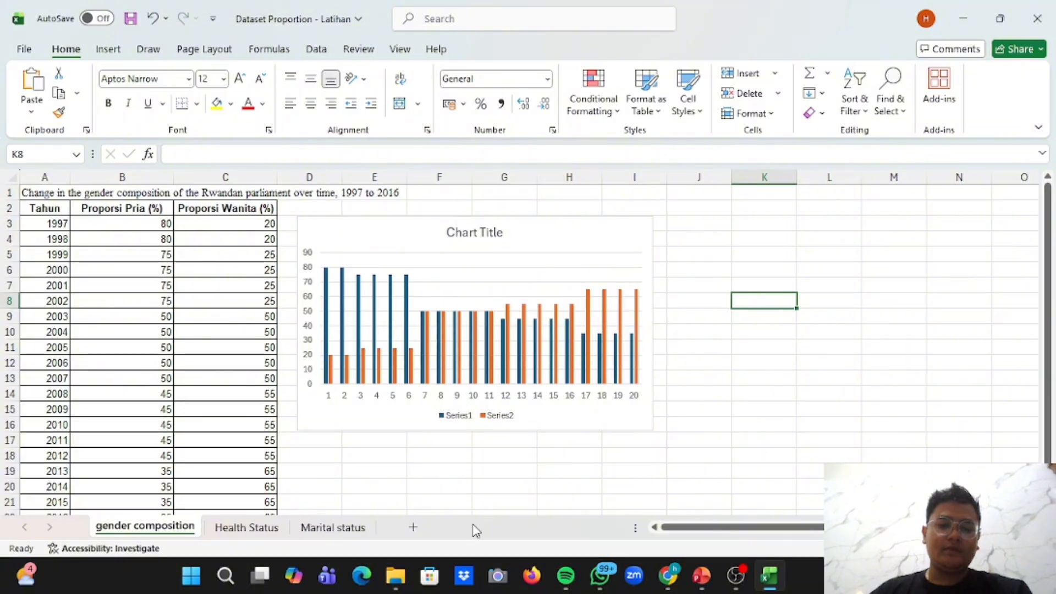
{"action": "scroll", "coordinate": [497, 484], "scroll_direction": "down", "scroll_amount": 2}
{"action": "scroll", "coordinate": [497, 483], "scroll_direction": "down", "scroll_amount": 1}
{"action": "scroll", "coordinate": [497, 484], "scroll_direction": "up", "scroll_amount": 3}
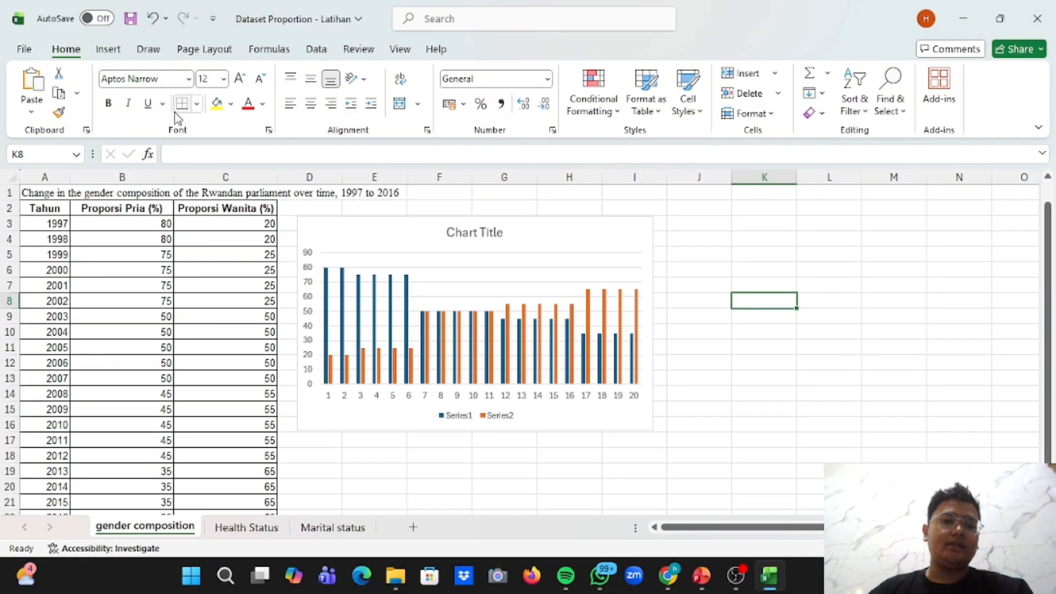
Insert a 2-D 100% stacked column chart from the whole gender composition table, A2:C22, including the headers and years
{"action": "left_click", "coordinate": [108, 49]}
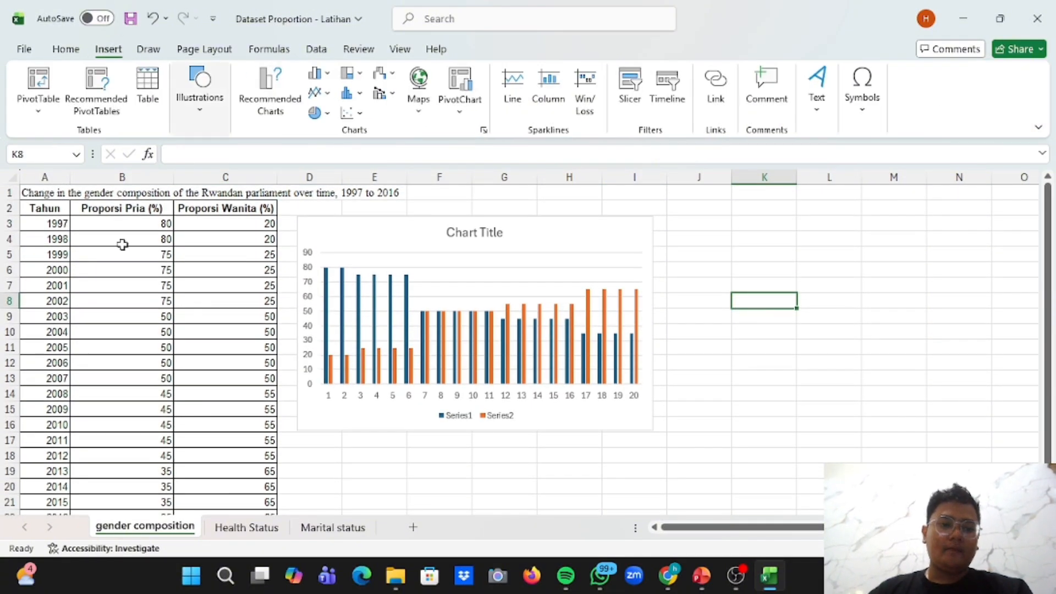
{"action": "left_click", "coordinate": [43, 220]}
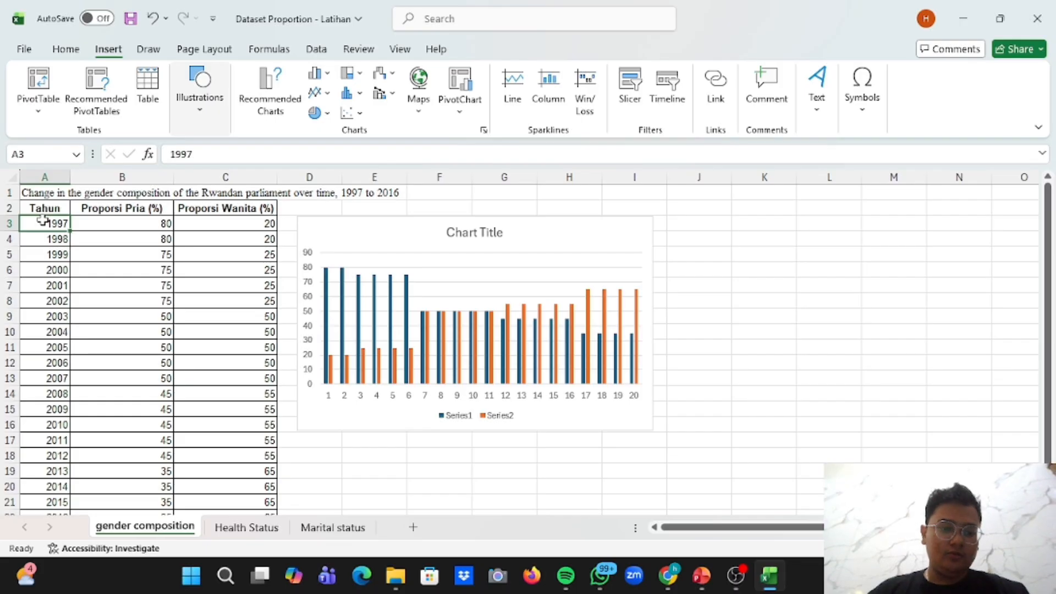
{"action": "double_click", "coordinate": [38, 210]}
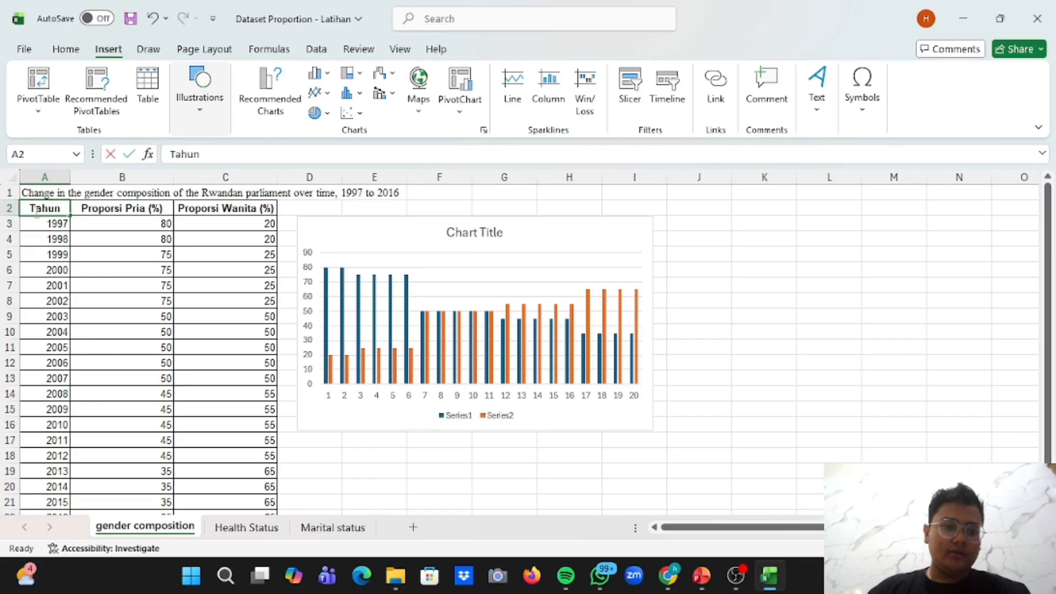
{"action": "left_click", "coordinate": [111, 250]}
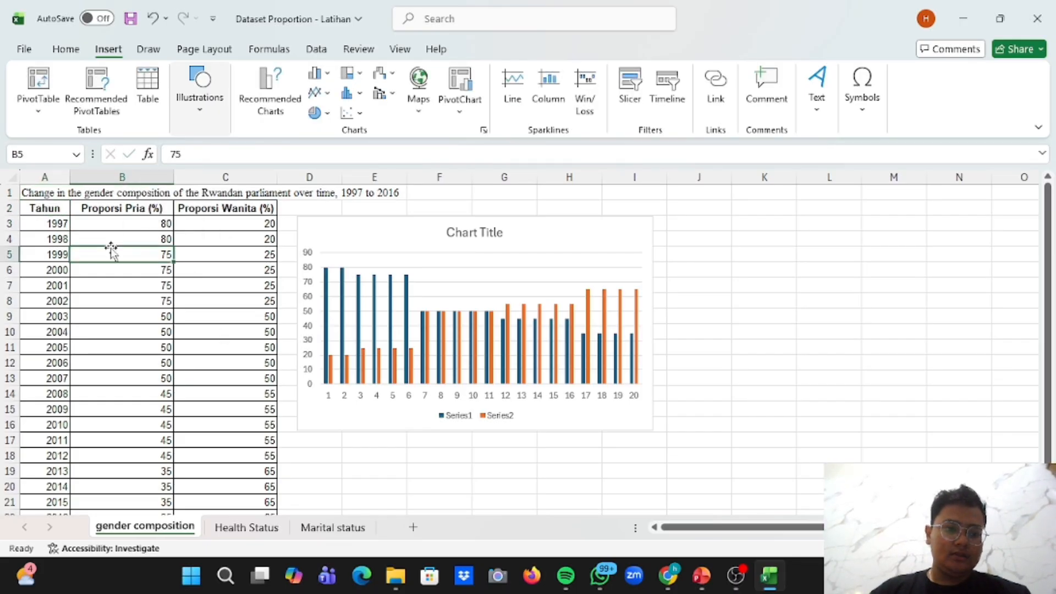
{"action": "left_click_drag", "start_coordinate": [34, 213], "coordinate": [210, 328]}
{"action": "key", "text": "ctrl+shift+Down"}
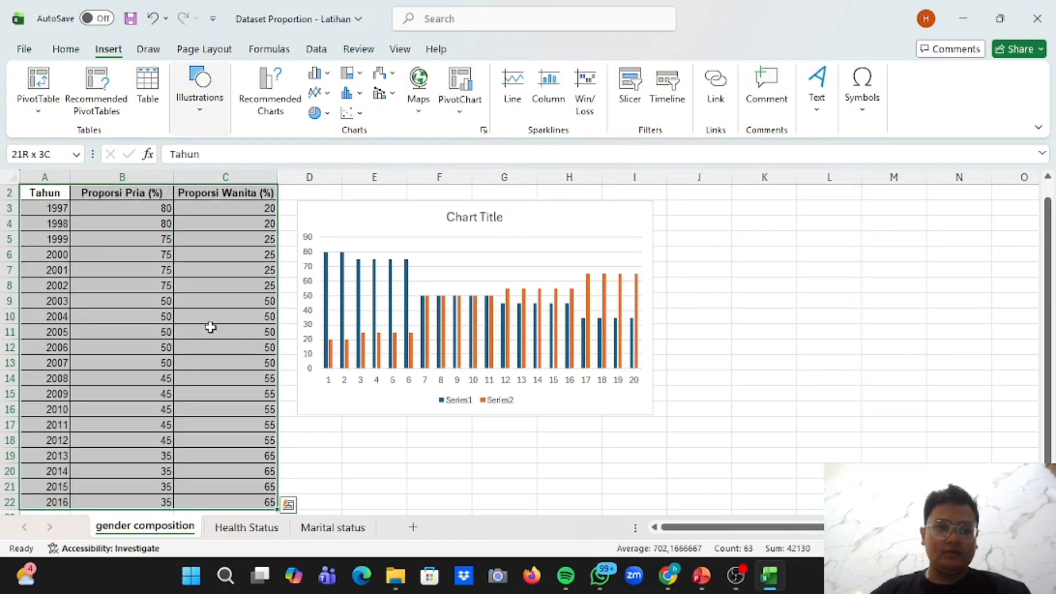
{"action": "left_click", "coordinate": [327, 76]}
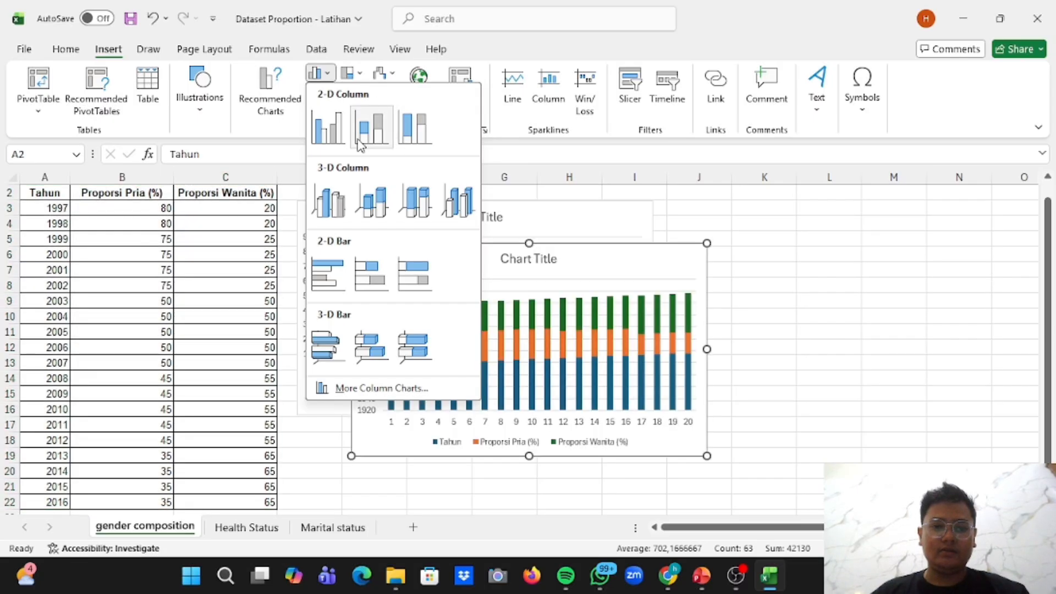
{"action": "left_click", "coordinate": [417, 130]}
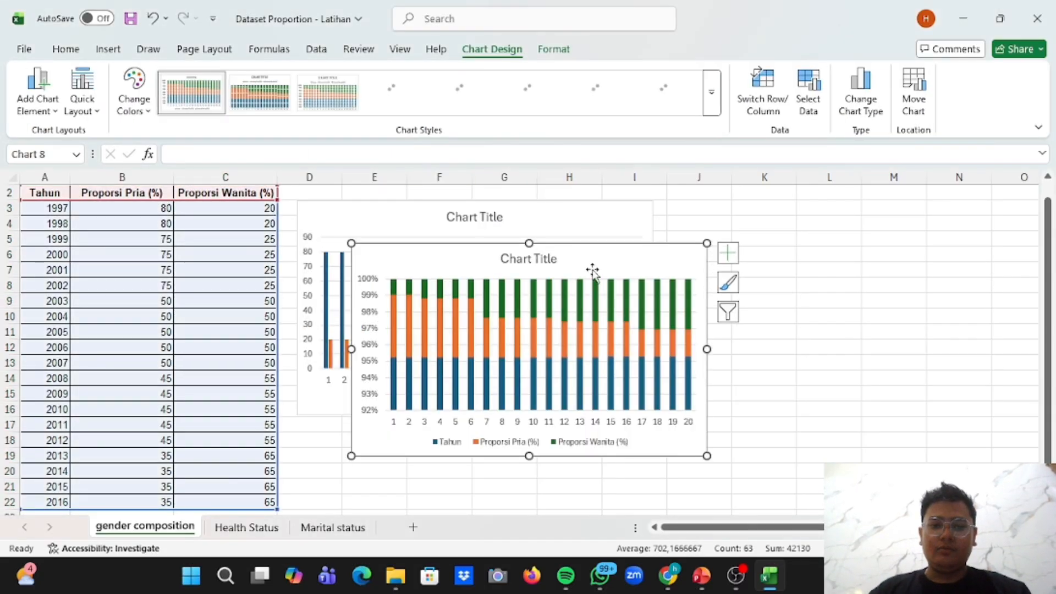
Move the 100% stacked chart below the clustered column chart and delete its Tahun series
{"action": "mouse_move", "coordinate": [674, 257]}
{"action": "left_mouse_down"}
{"action": "mouse_move", "coordinate": [610, 358]}
{"action": "mouse_move", "coordinate": [621, 444]}
{"action": "left_mouse_up"}
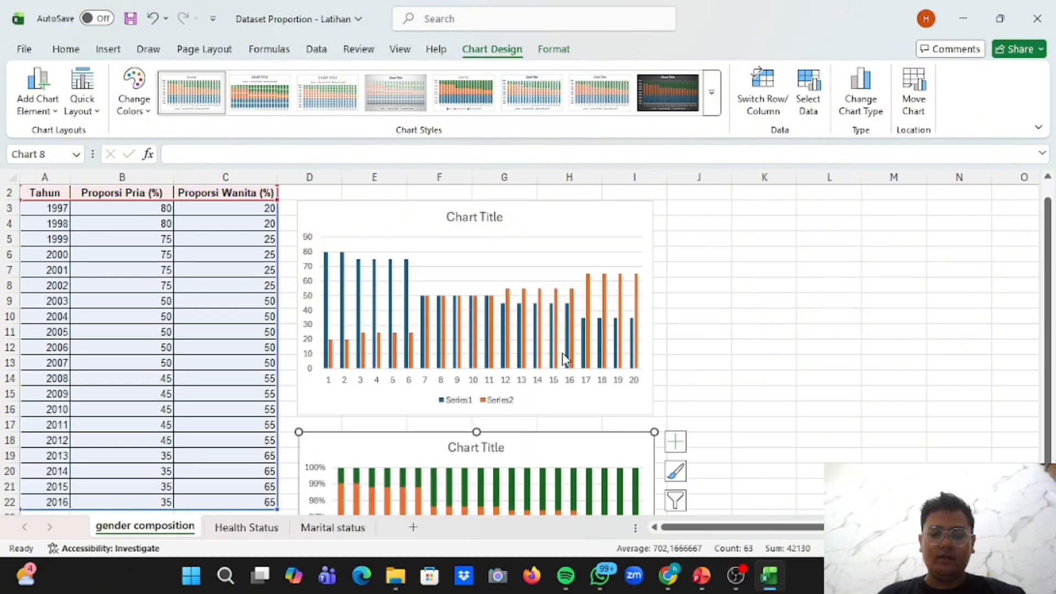
{"action": "scroll", "coordinate": [565, 360], "scroll_direction": "down", "scroll_amount": 4}
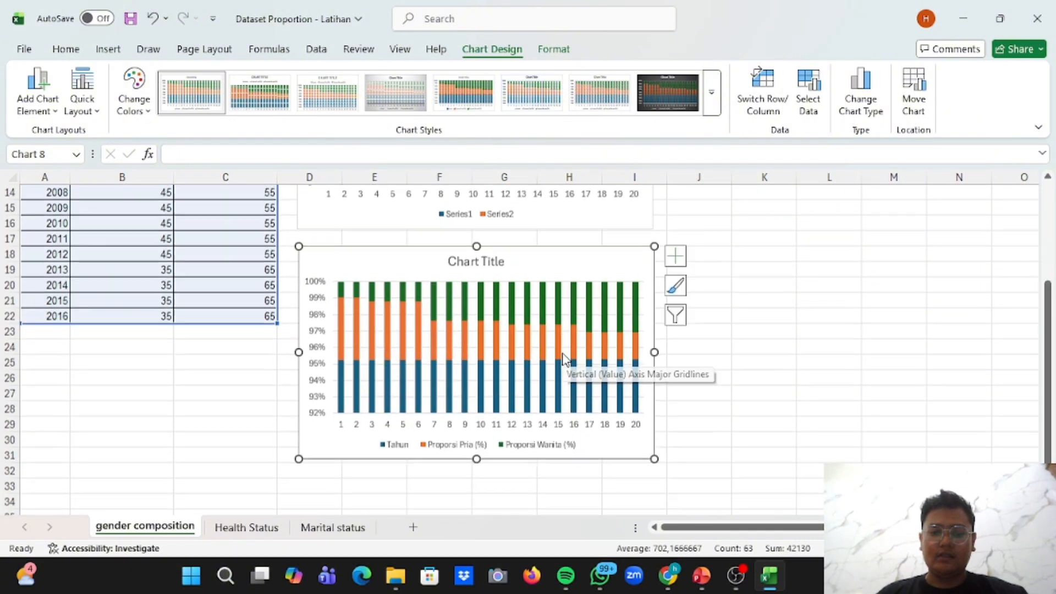
{"action": "right_click", "coordinate": [529, 379]}
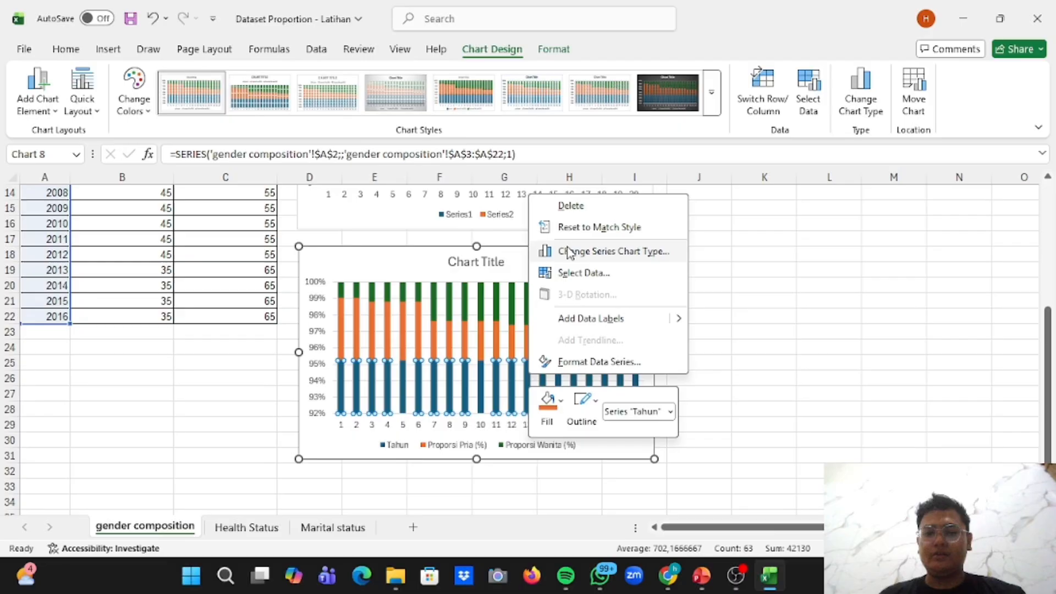
{"action": "left_click", "coordinate": [570, 206]}
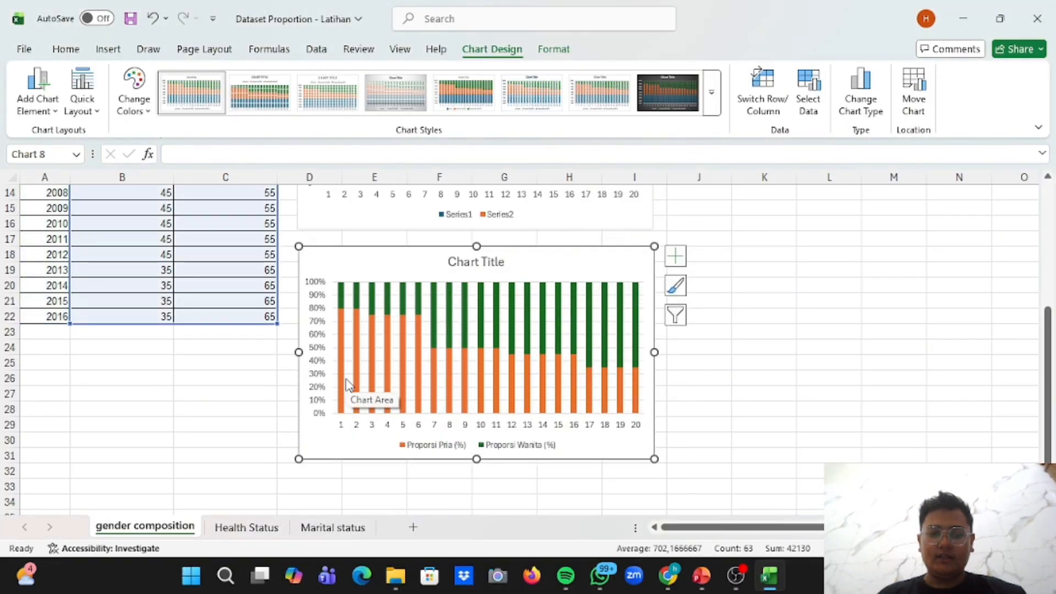
Set the gap width of the 100% stacked chart's columns to 0%
{"action": "left_click", "coordinate": [494, 302]}
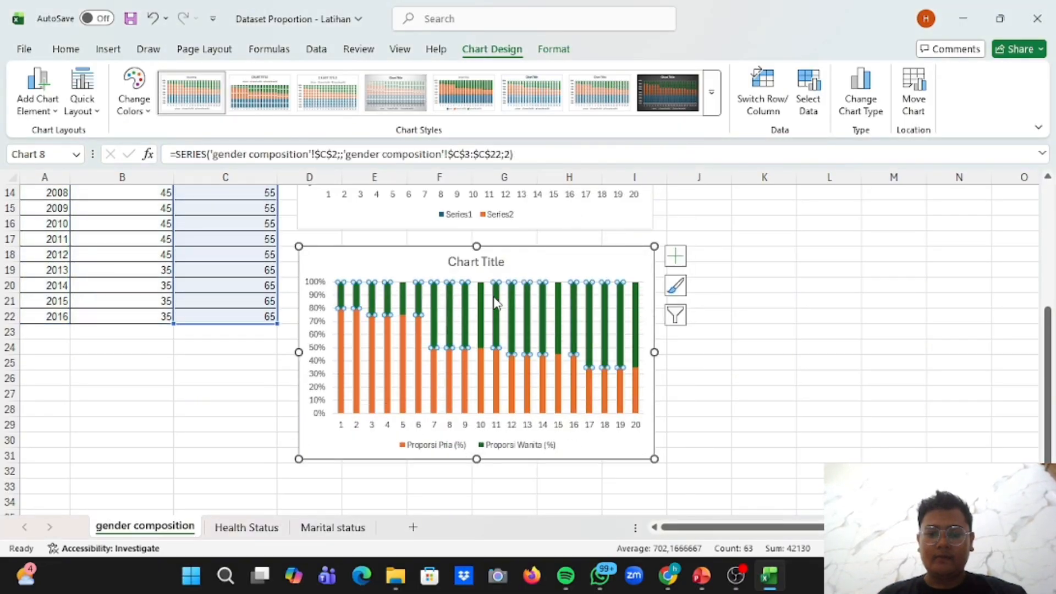
{"action": "right_click", "coordinate": [497, 303]}
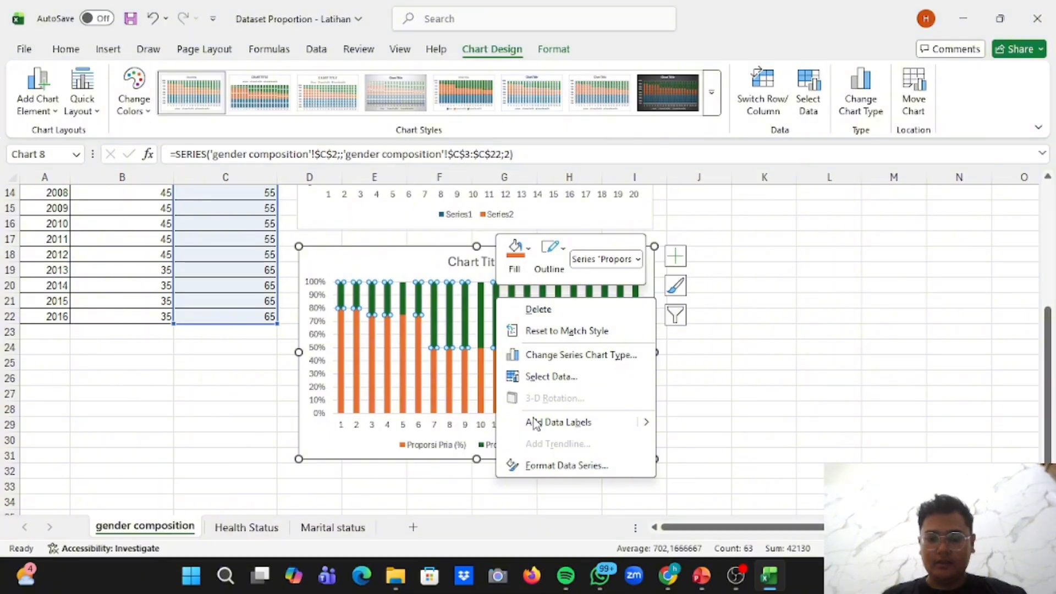
{"action": "left_click", "coordinate": [562, 467]}
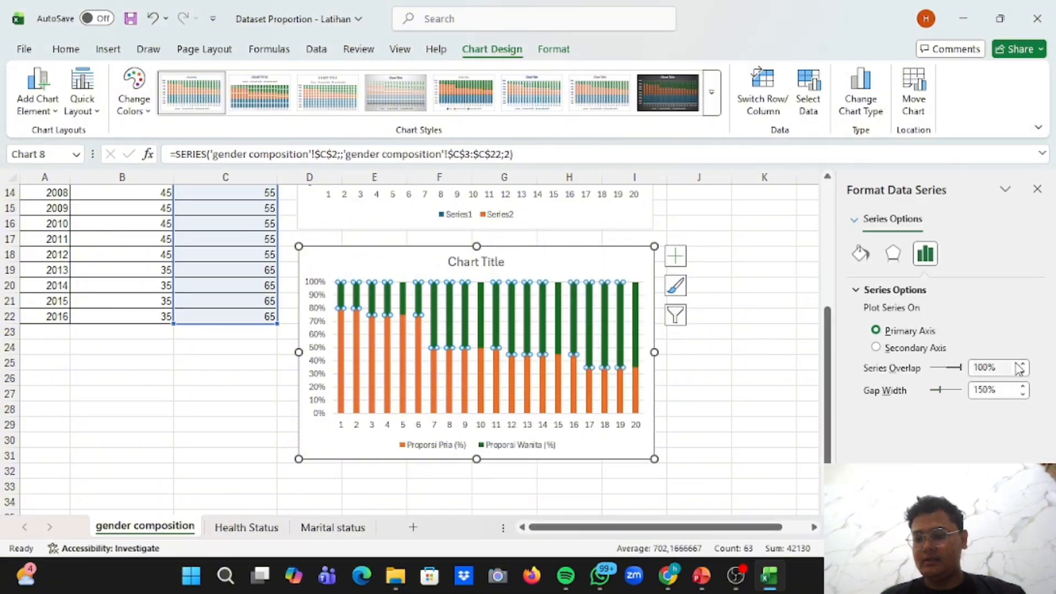
{"action": "left_click", "coordinate": [987, 392]}
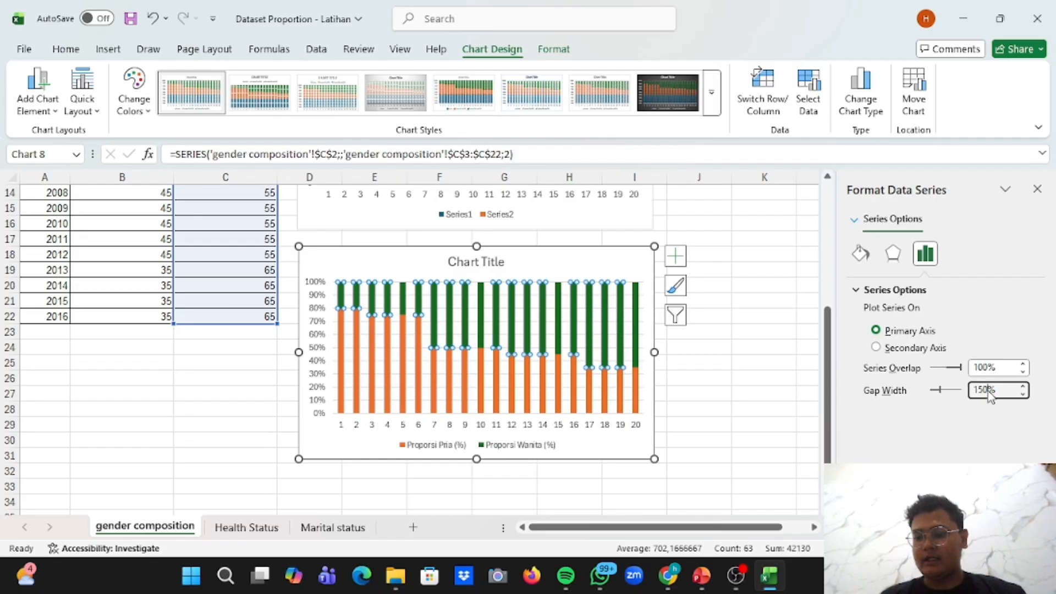
{"action": "type", "text": "0"}
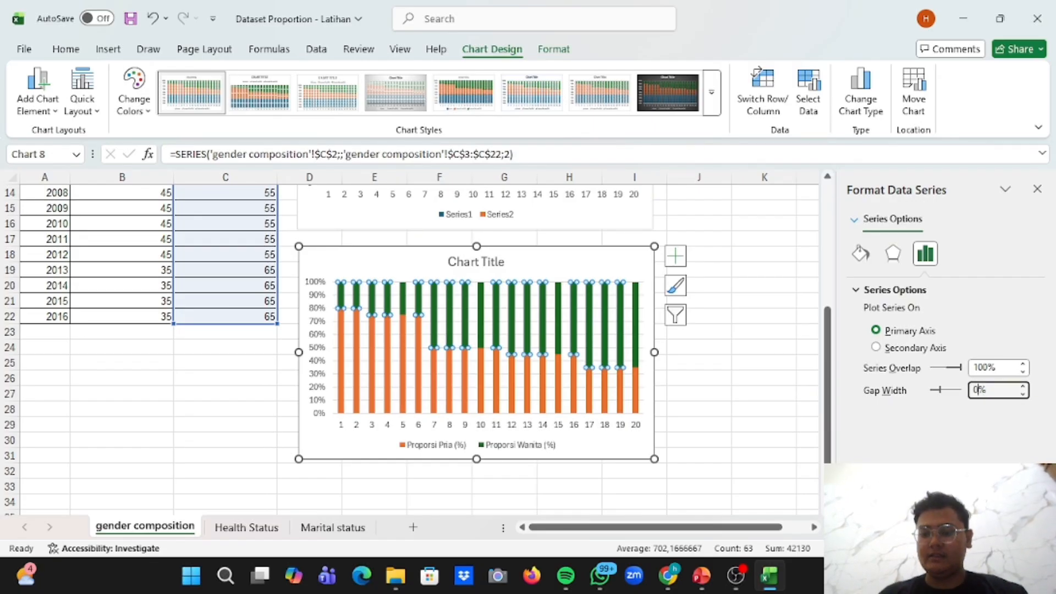
{"action": "key", "text": "Return"}
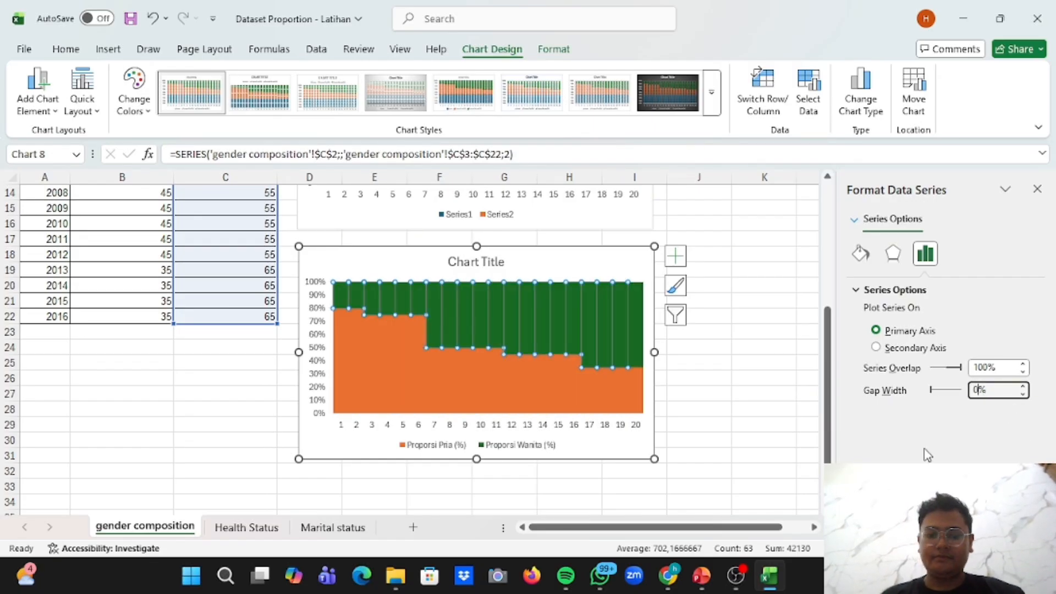
Give both the Proporsi Wanita and Proporsi Pria series in the stacked chart a white outline
{"action": "right_click", "coordinate": [565, 307]}
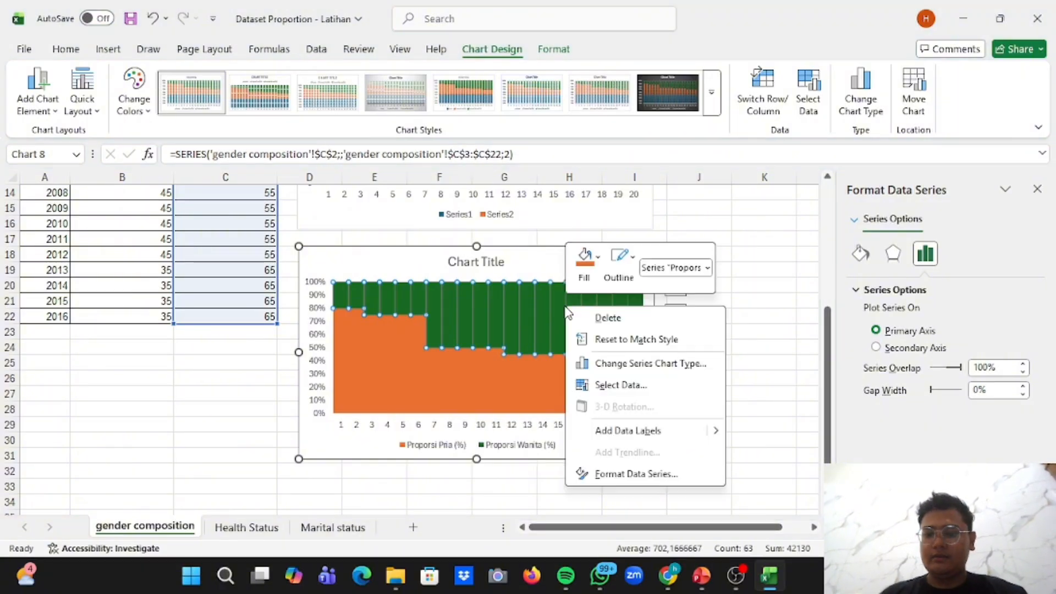
{"action": "left_click", "coordinate": [618, 258]}
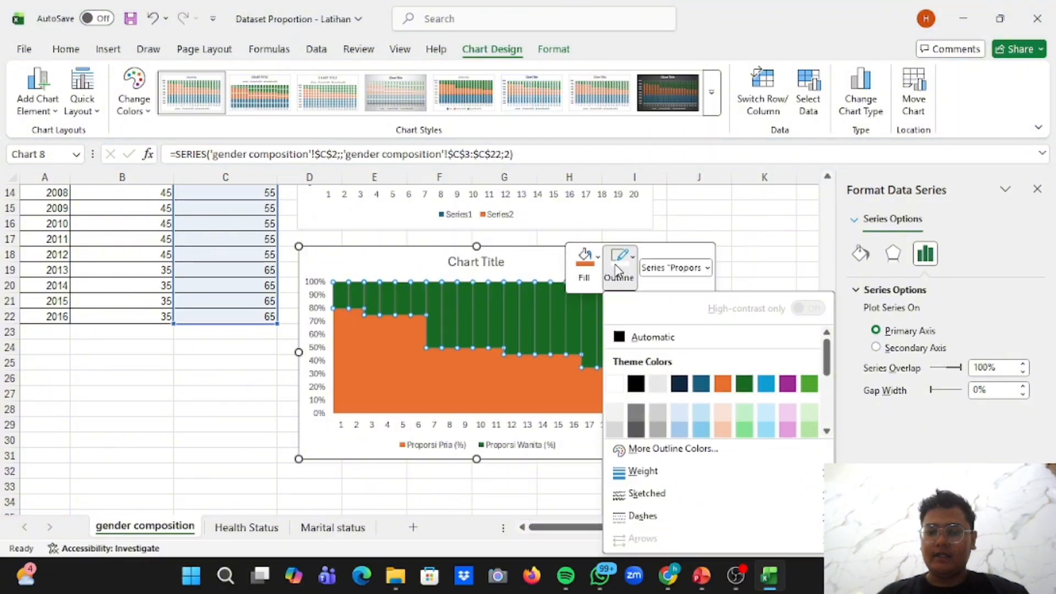
{"action": "left_click", "coordinate": [616, 379]}
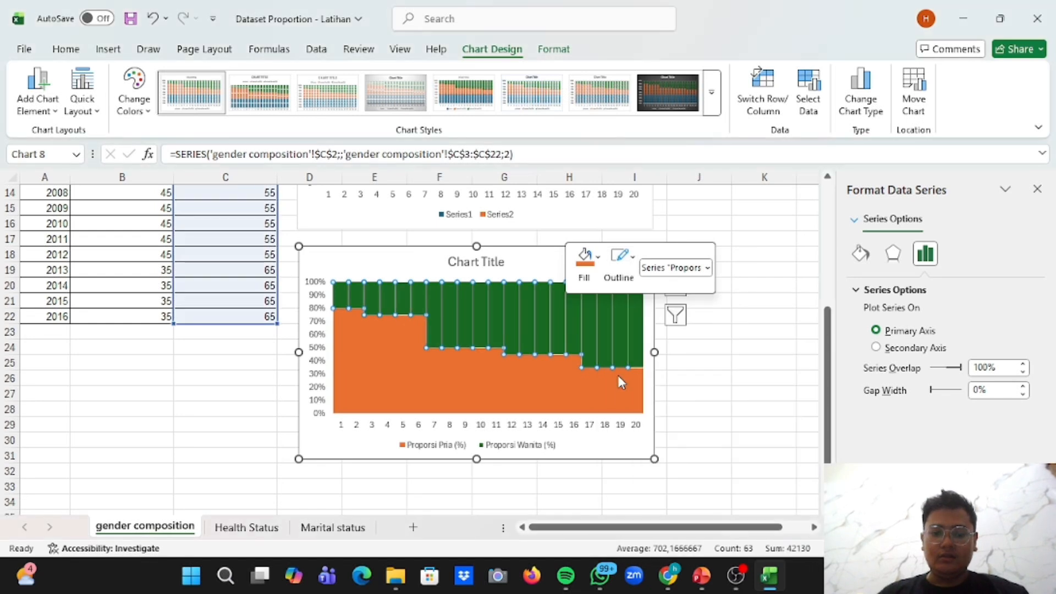
{"action": "left_click", "coordinate": [502, 380]}
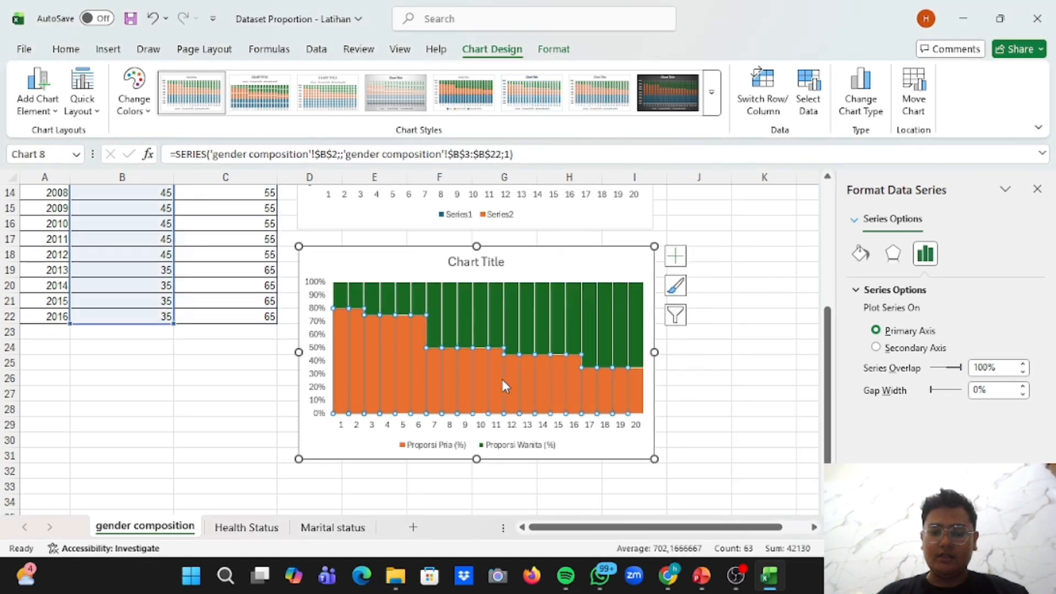
{"action": "right_click", "coordinate": [502, 381]}
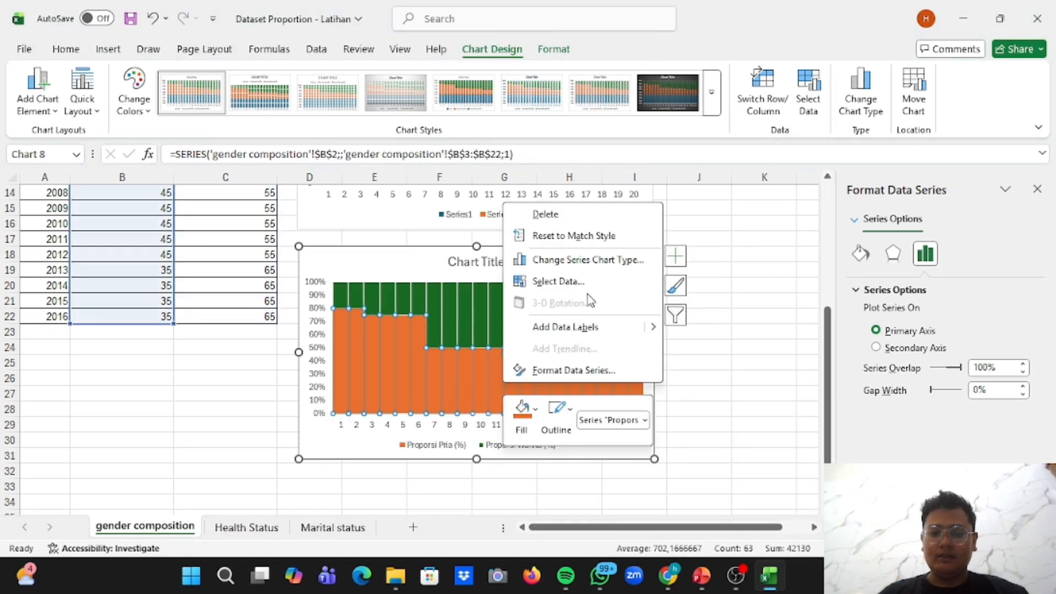
{"action": "left_click", "coordinate": [554, 429]}
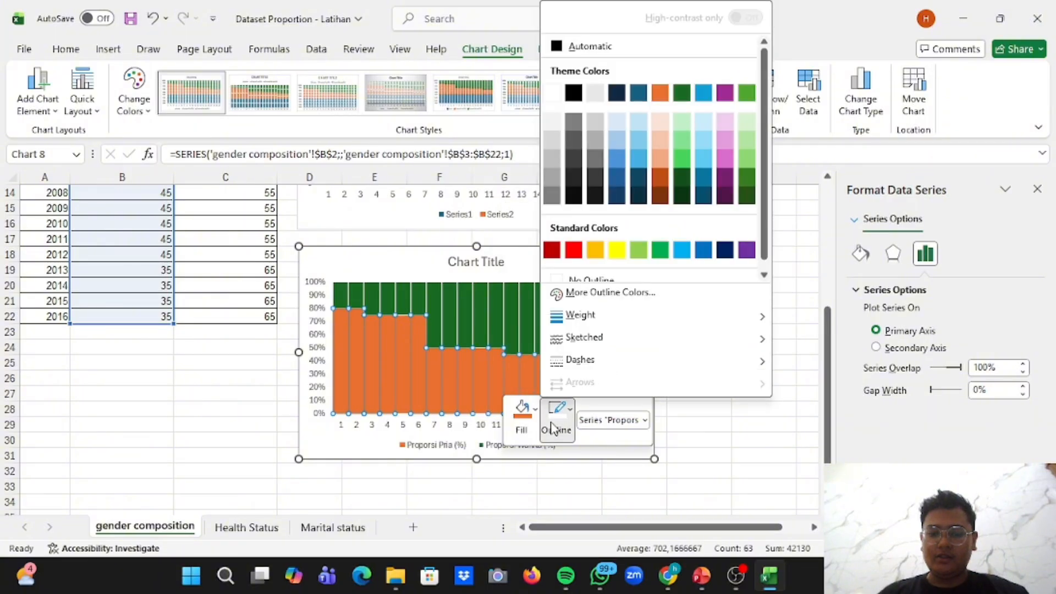
{"action": "left_click", "coordinate": [549, 94]}
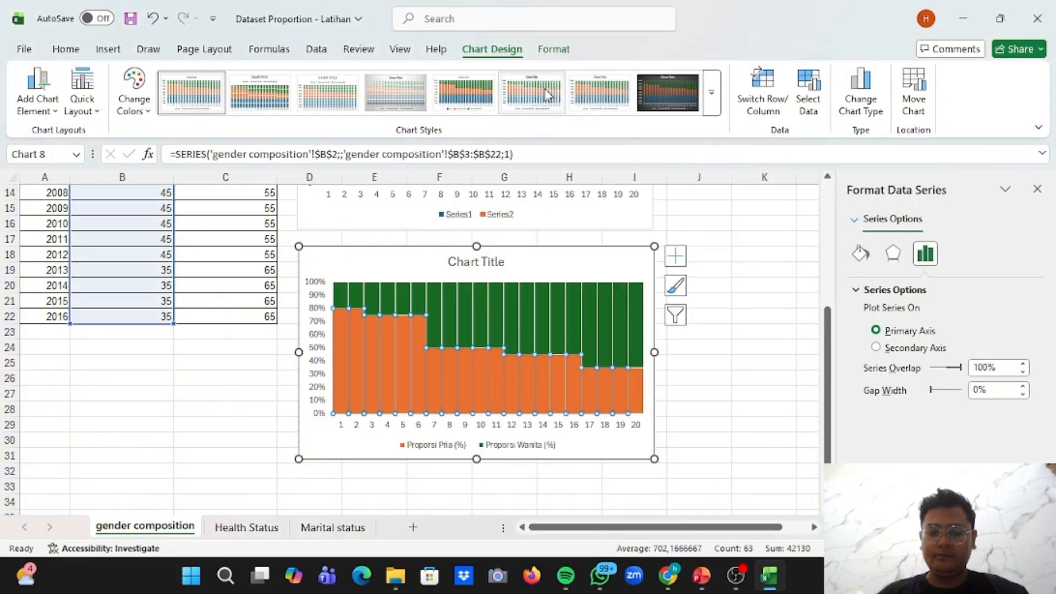
{"action": "left_click", "coordinate": [760, 366]}
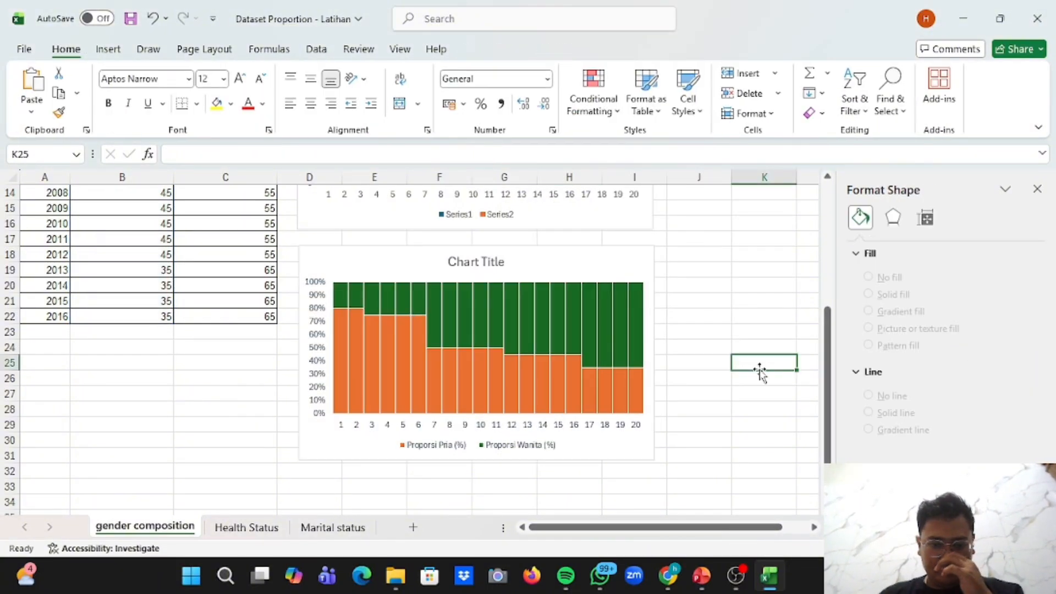
Use the years in A3:A22 as the horizontal axis labels of the 100% stacked chart
{"action": "left_click", "coordinate": [416, 433]}
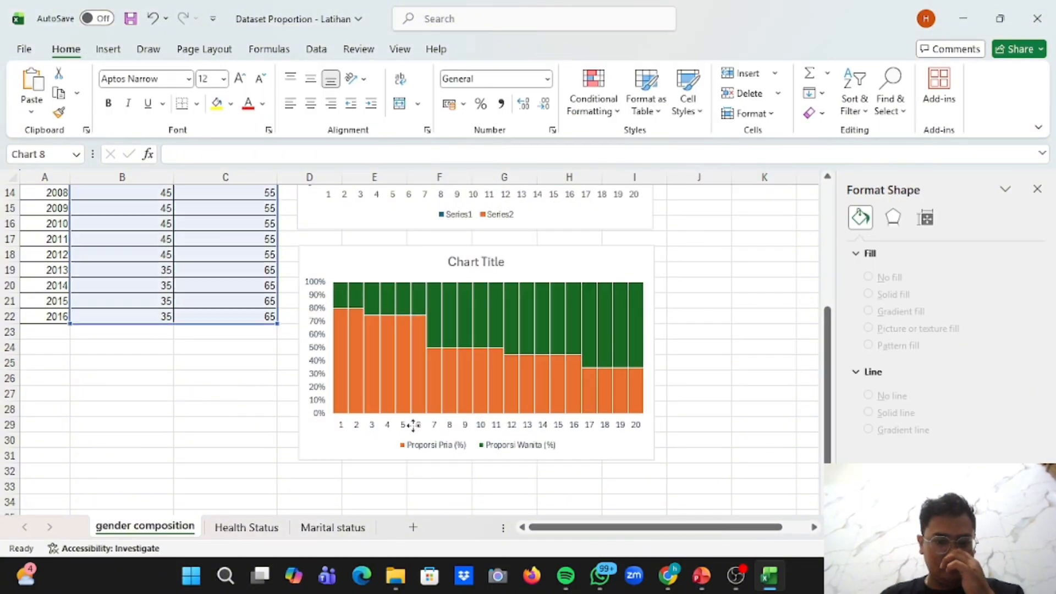
{"action": "left_click", "coordinate": [374, 424]}
{"action": "right_click", "coordinate": [373, 427]}
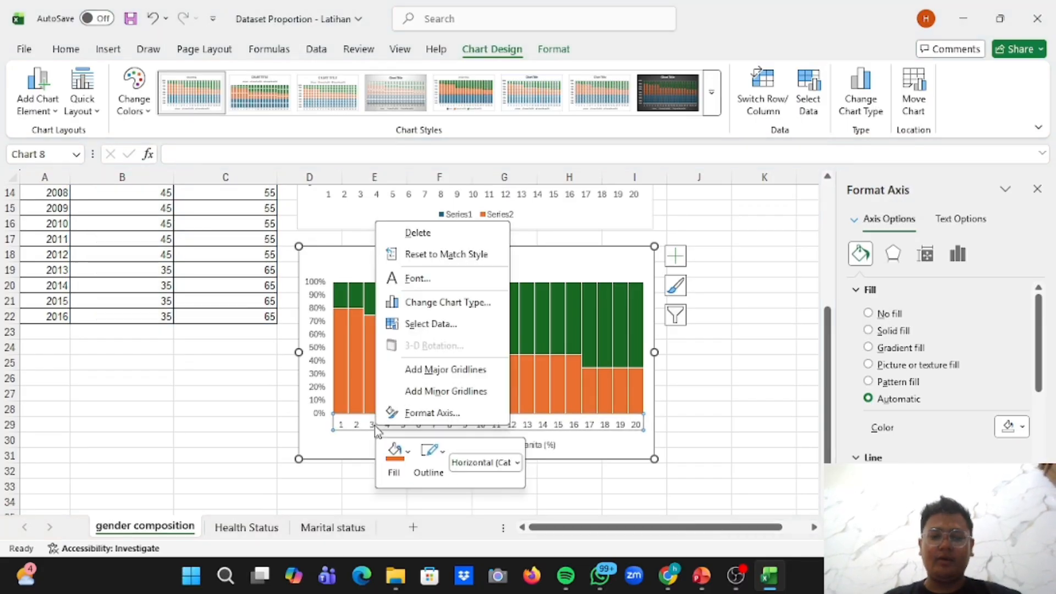
{"action": "left_click", "coordinate": [440, 324]}
{"action": "left_click", "coordinate": [672, 303]}
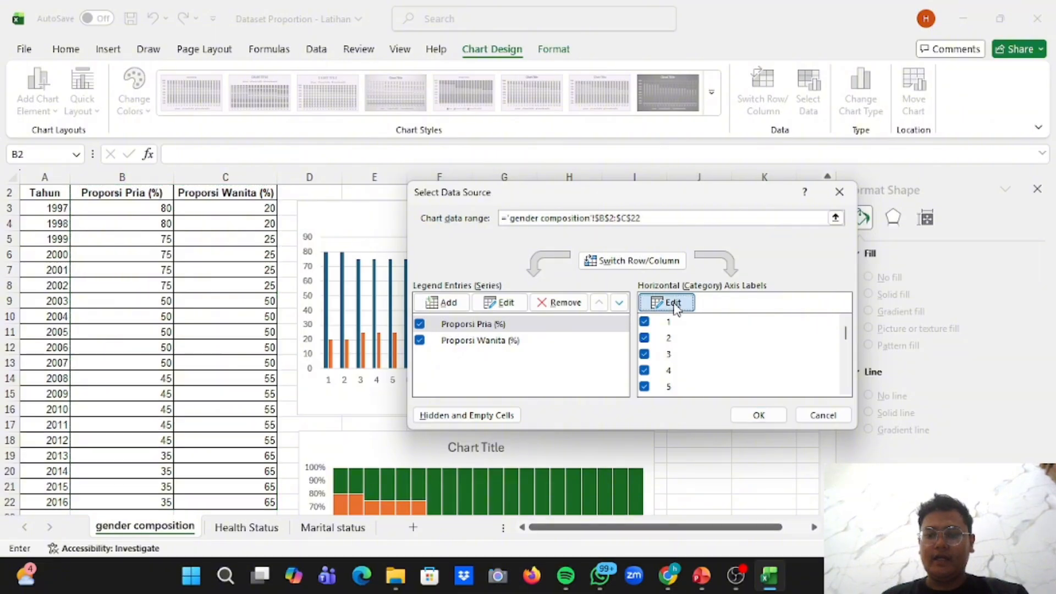
{"action": "left_click", "coordinate": [40, 214]}
{"action": "key", "text": "ctrl+shift+Down"}
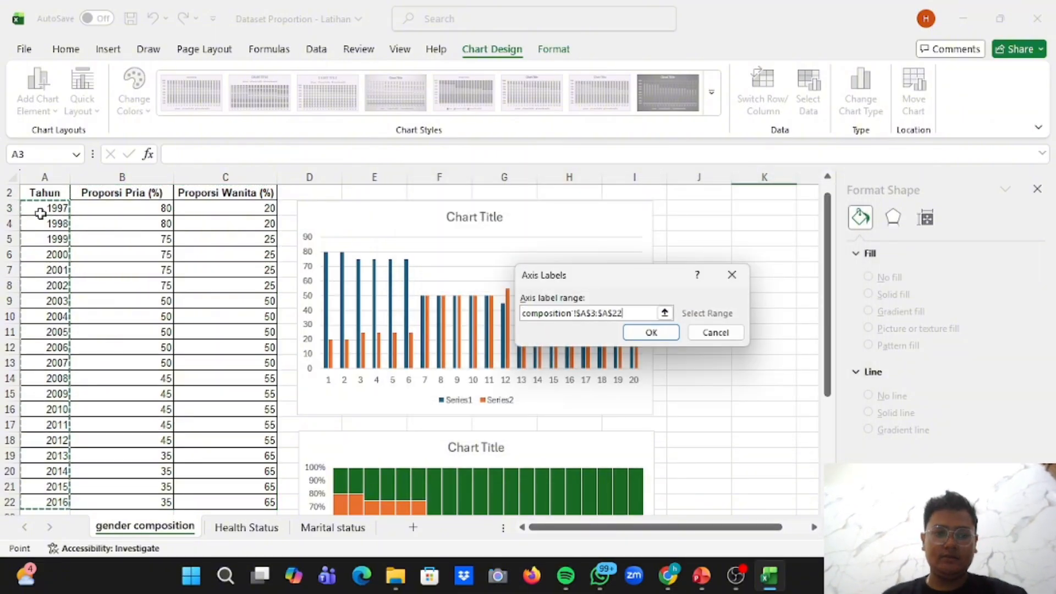
{"action": "left_click", "coordinate": [652, 333]}
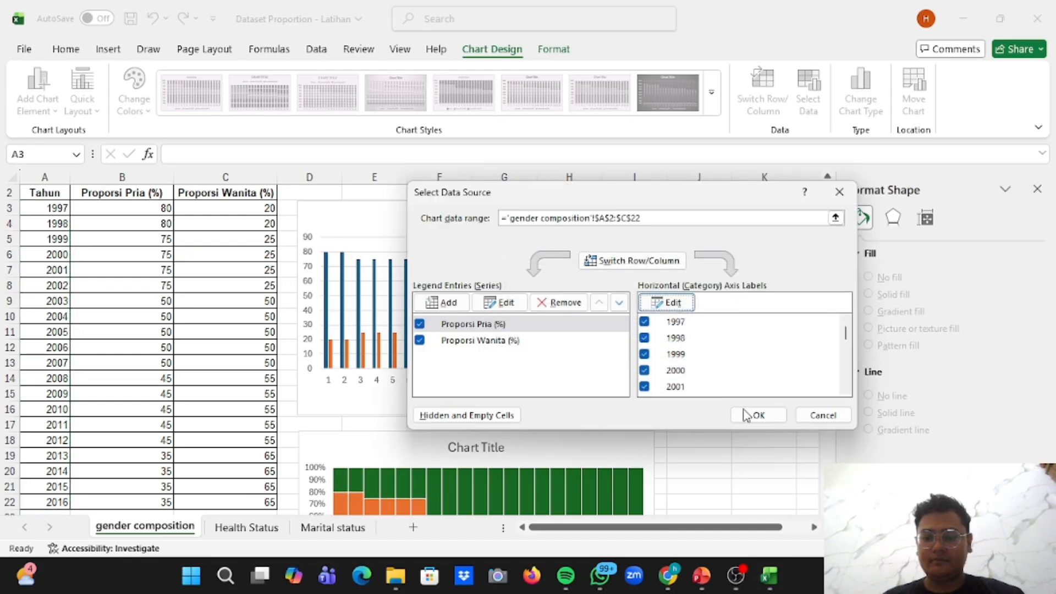
{"action": "left_click", "coordinate": [755, 416]}
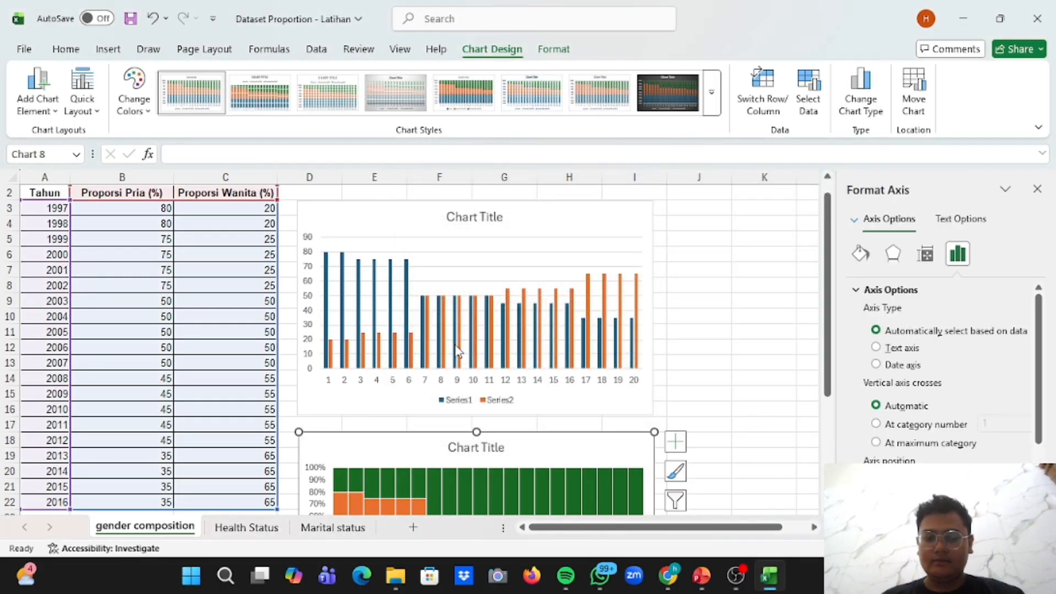
{"action": "scroll", "coordinate": [454, 344], "scroll_direction": "down", "scroll_amount": 3}
{"action": "scroll", "coordinate": [454, 344], "scroll_direction": "down", "scroll_amount": 1}
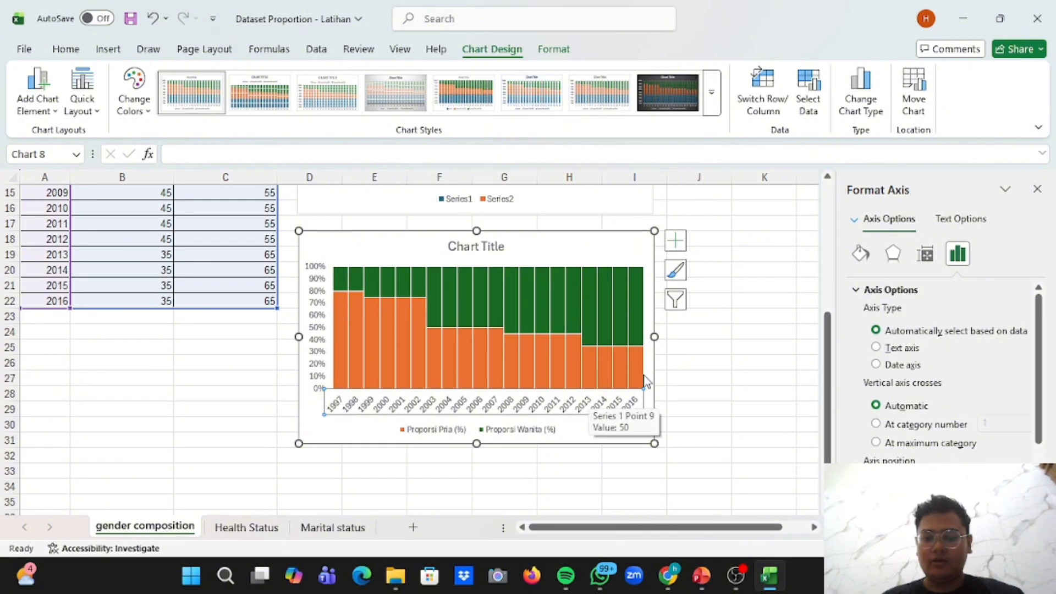
Rotate the year labels on the stacked chart's horizontal axis so they run vertically at -90°
{"action": "left_click", "coordinate": [926, 256]}
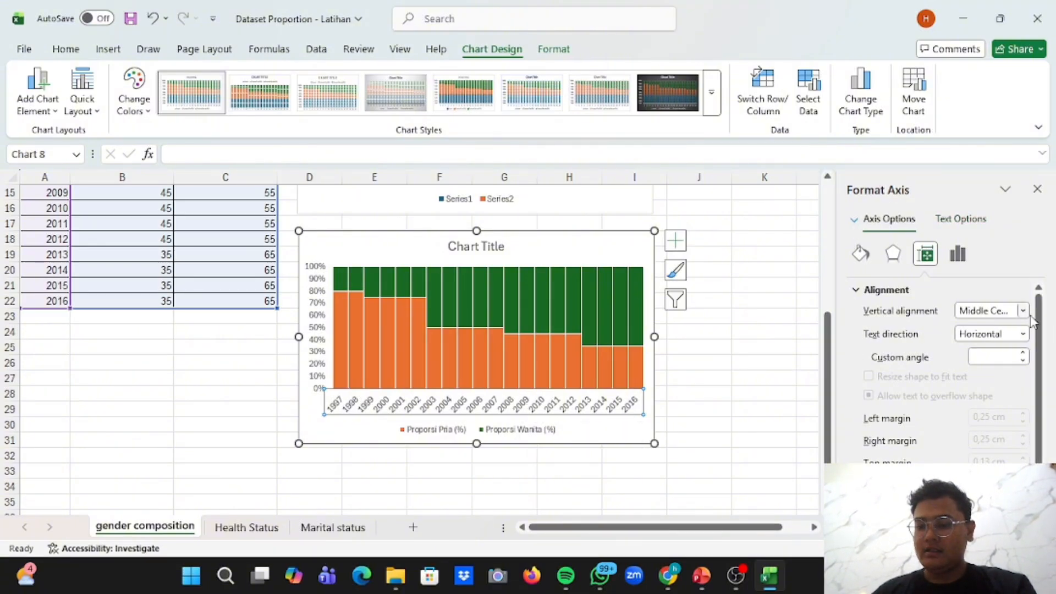
{"action": "left_click", "coordinate": [1022, 336]}
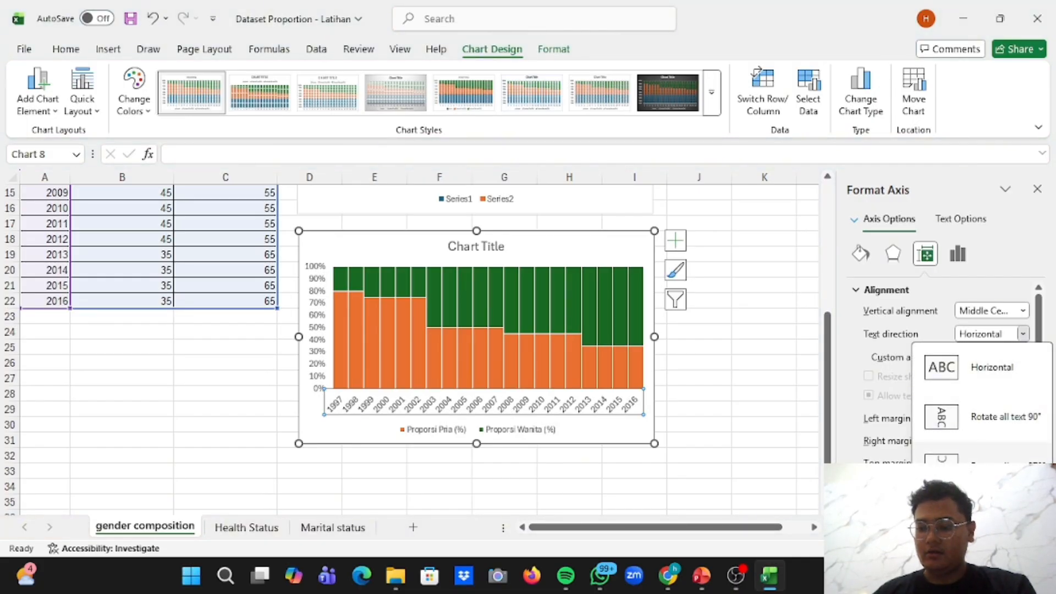
{"action": "left_click", "coordinate": [990, 417]}
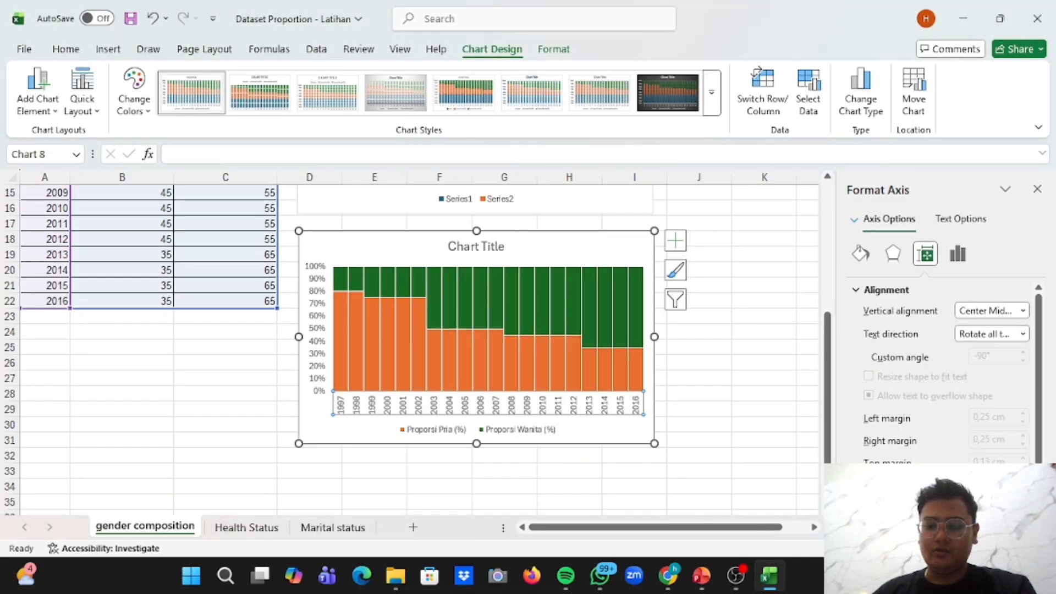
{"action": "left_click", "coordinate": [784, 272]}
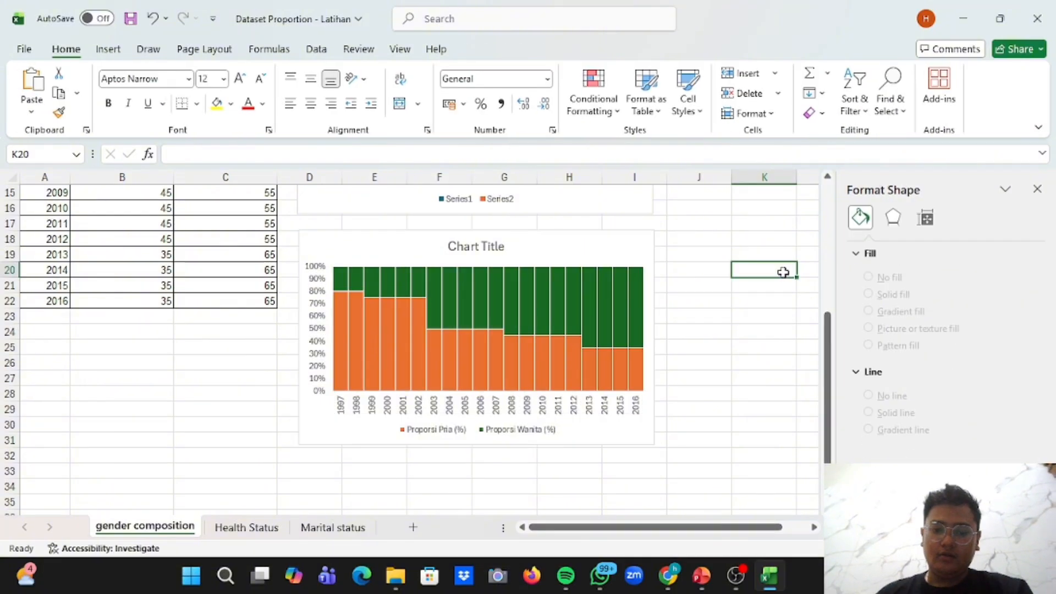
Replace the 100% stacked chart's title with the text of A1, "Change in the gender composition of the Rwandan parliament over time, 1997 to 2016"
{"action": "scroll", "coordinate": [642, 242], "scroll_direction": "up", "scroll_amount": 5}
{"action": "scroll", "coordinate": [641, 236], "scroll_direction": "down", "scroll_amount": 1}
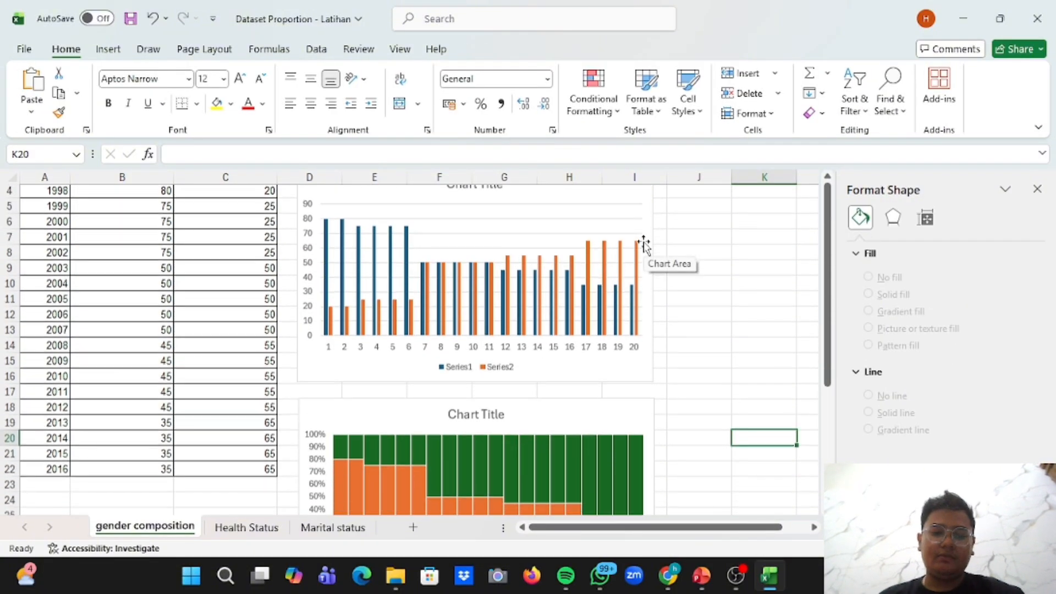
{"action": "scroll", "coordinate": [385, 278], "scroll_direction": "up", "scroll_amount": 1}
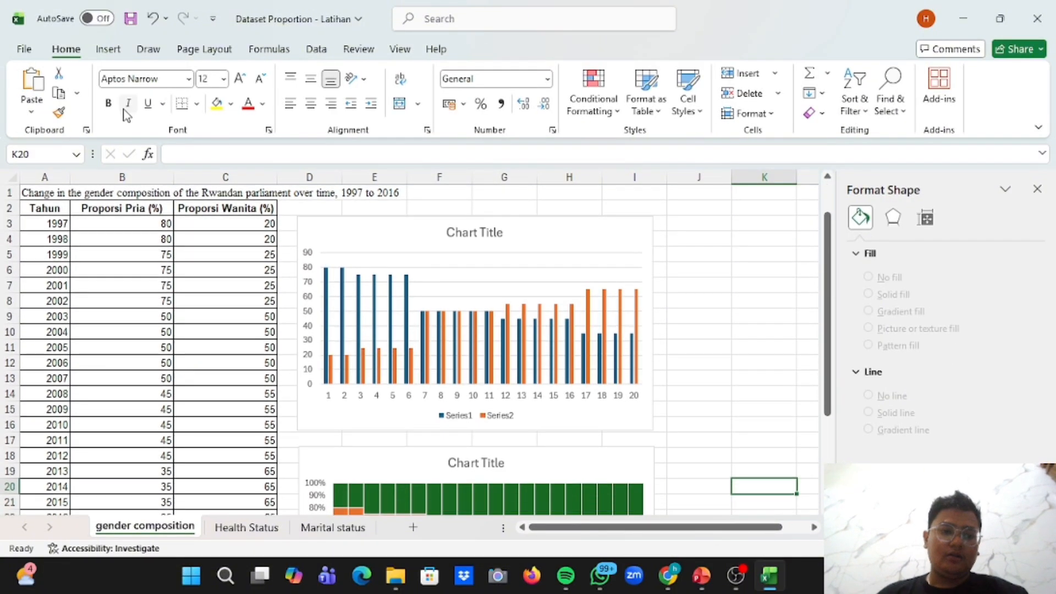
{"action": "left_click", "coordinate": [63, 196]}
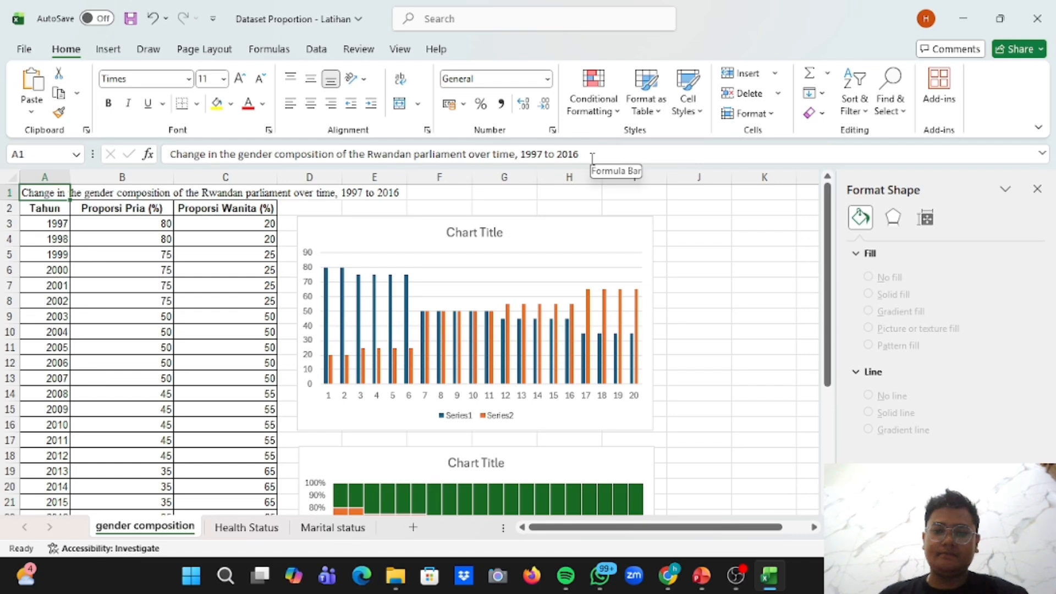
{"action": "left_click_drag", "start_coordinate": [594, 159], "coordinate": [55, 167]}
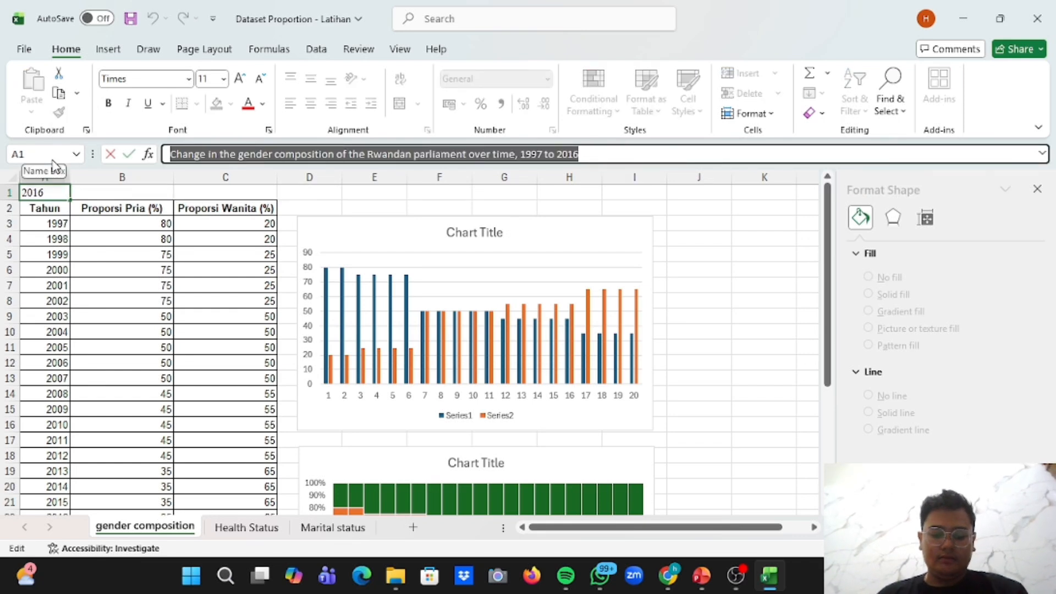
{"action": "key", "text": "ctrl+c"}
{"action": "left_click", "coordinate": [486, 467]}
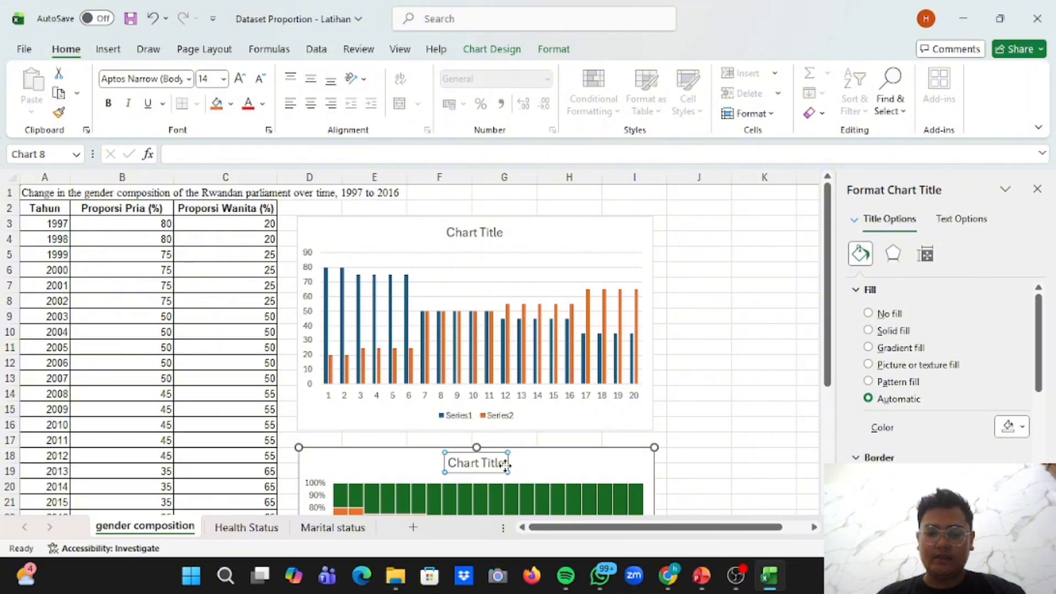
{"action": "triple_click", "coordinate": [504, 463]}
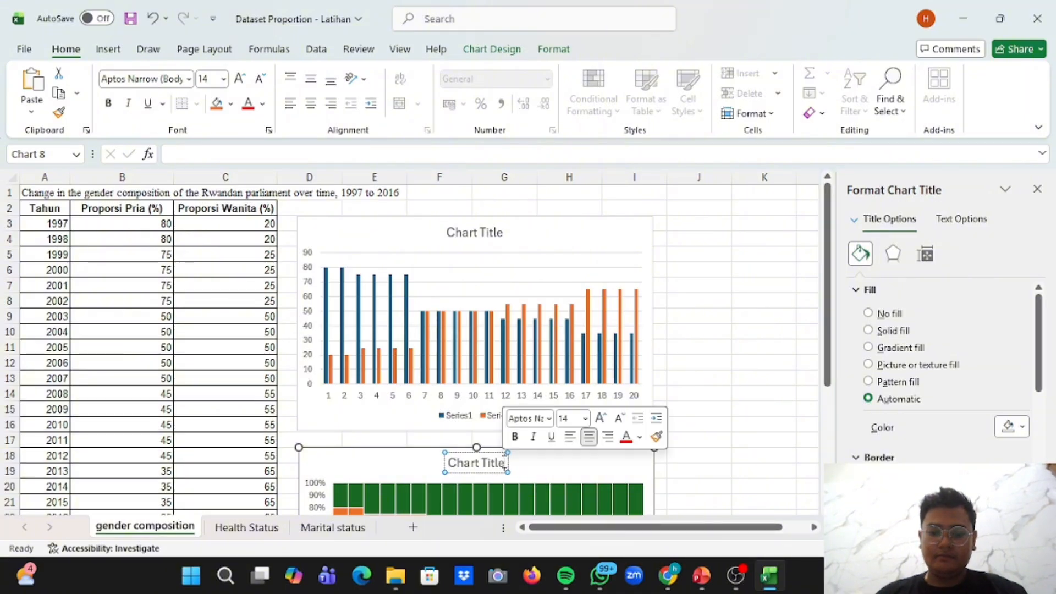
{"action": "type", "text": "C"}
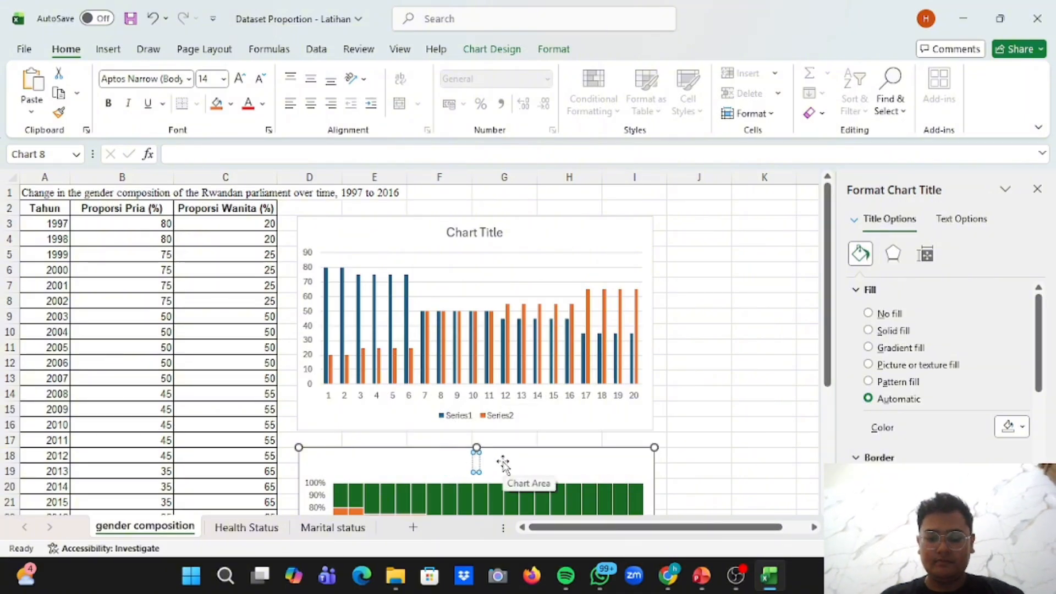
{"action": "key", "text": "ctrl+v"}
{"action": "scroll", "coordinate": [739, 389], "scroll_direction": "down", "scroll_amount": 1}
{"action": "scroll", "coordinate": [740, 389], "scroll_direction": "down", "scroll_amount": 4}
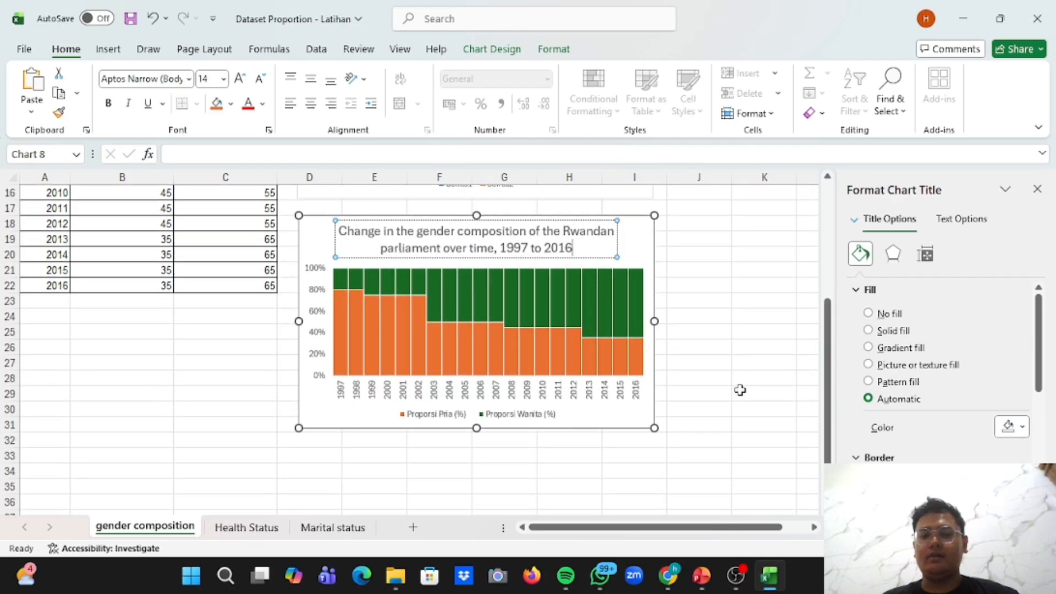
{"action": "left_click", "coordinate": [740, 389]}
Close the Format Shape pane and examine the titled 100% stacked chart, its year labels and both gender series
{"action": "scroll", "coordinate": [335, 329], "scroll_direction": "up", "scroll_amount": 3}
{"action": "scroll", "coordinate": [336, 330], "scroll_direction": "down", "scroll_amount": 3}
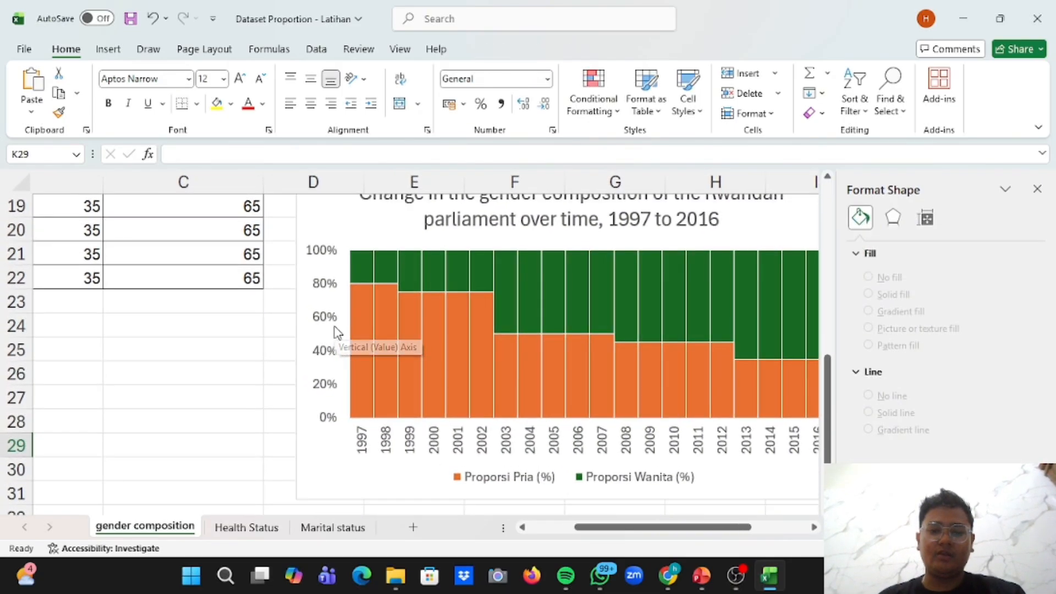
{"action": "scroll", "coordinate": [594, 295], "scroll_direction": "up", "scroll_amount": 1}
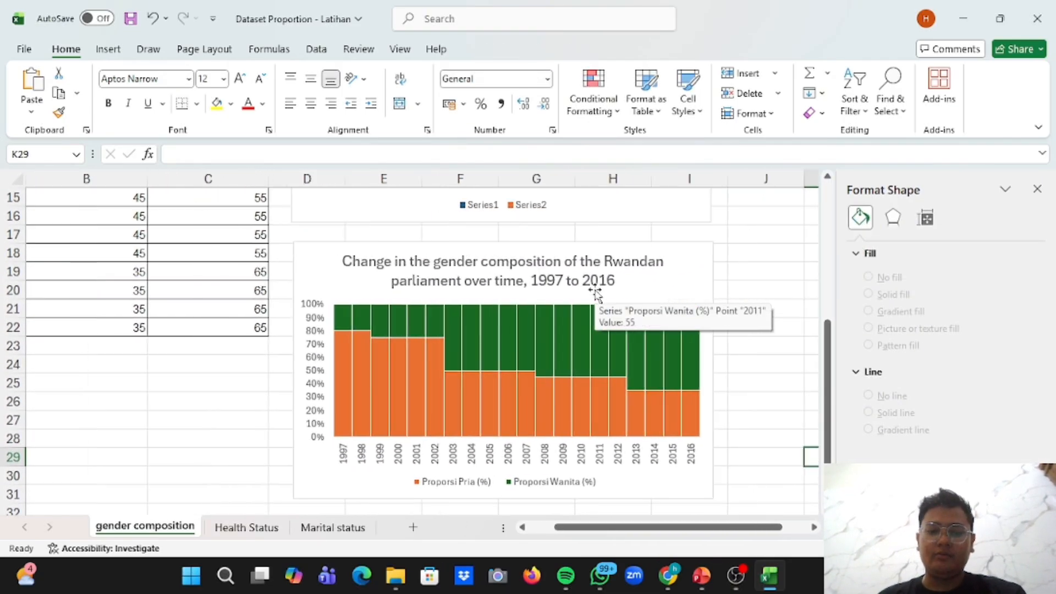
{"action": "scroll", "coordinate": [596, 295], "scroll_direction": "down", "scroll_amount": 1}
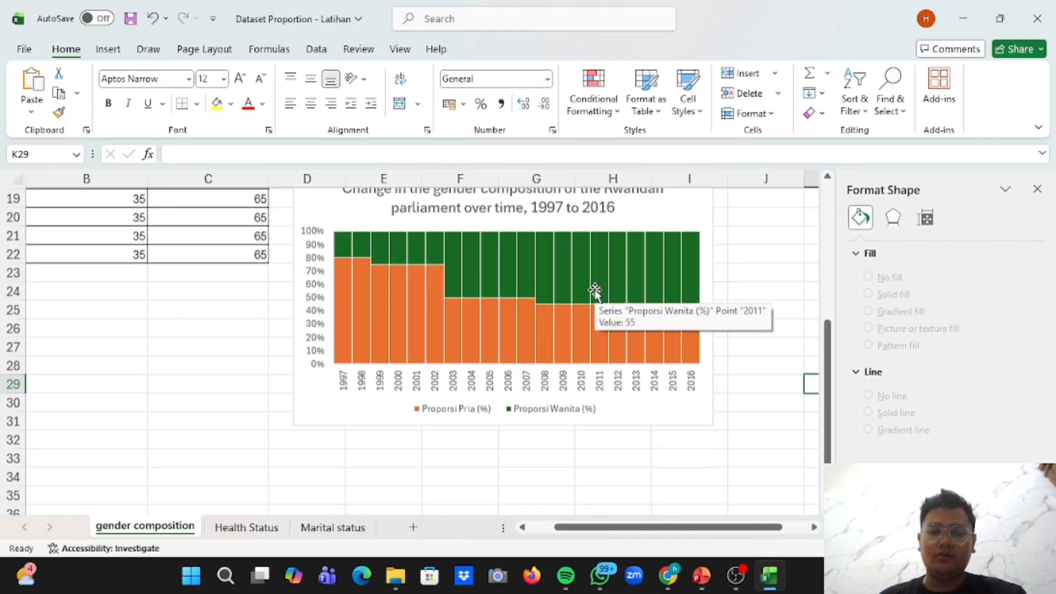
{"action": "left_click", "coordinate": [1036, 193]}
{"action": "scroll", "coordinate": [715, 263], "scroll_direction": "up", "scroll_amount": 2}
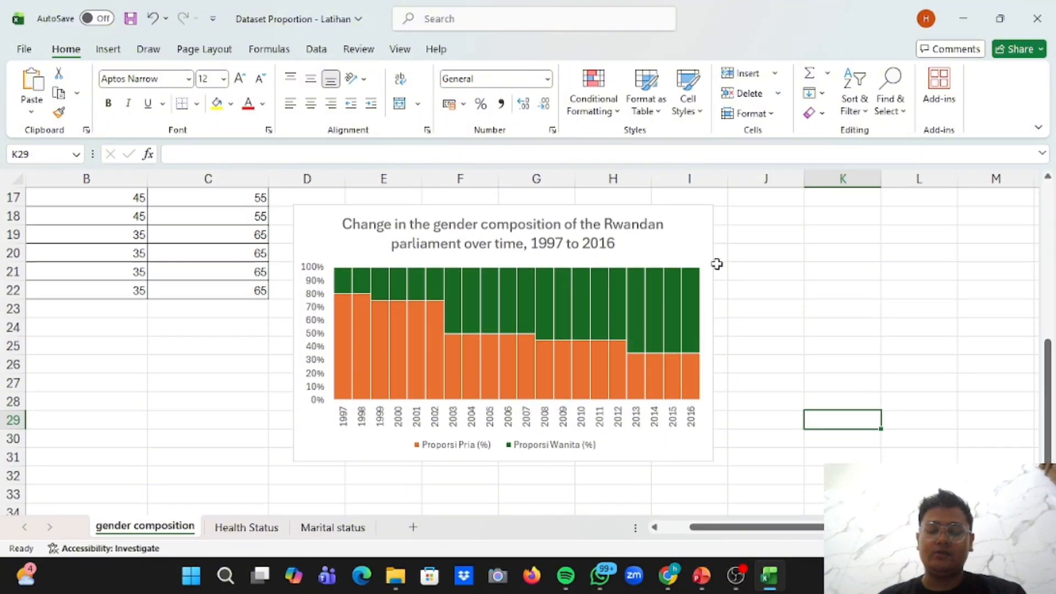
{"action": "scroll", "coordinate": [716, 264], "scroll_direction": "down", "scroll_amount": 1}
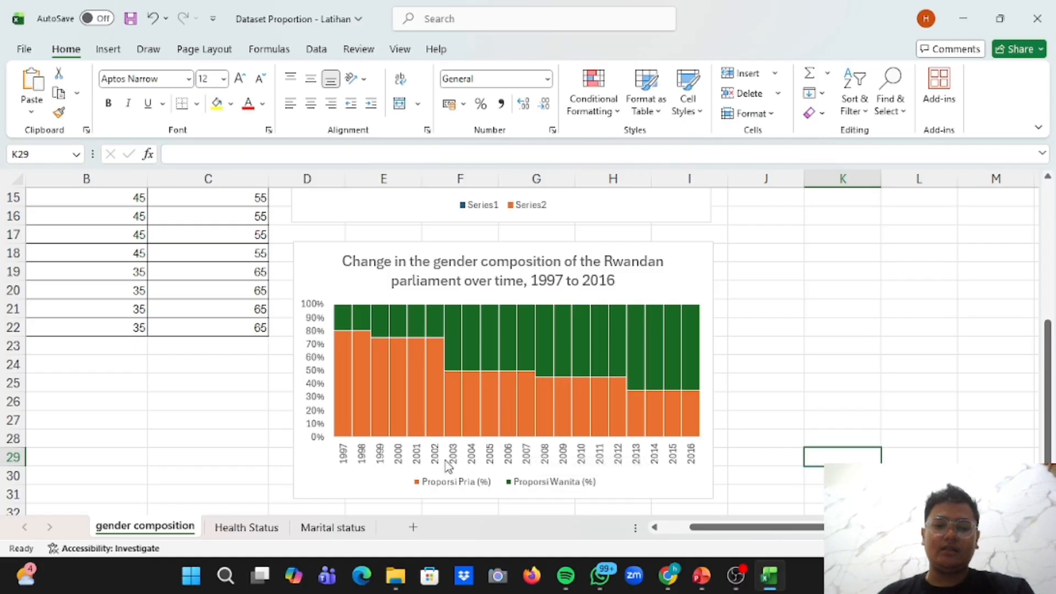
{"action": "mouse_move", "coordinate": [587, 381]}
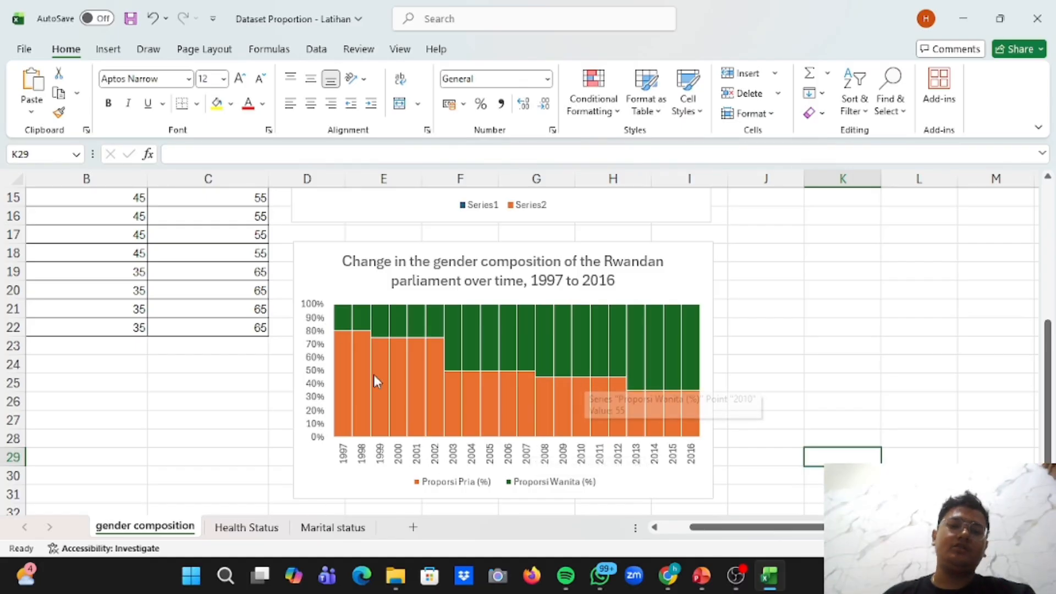
On the Health Status sheet, insert a 2-D pie chart from the age and health status table in A2:E93
{"action": "key", "text": "ctrl+Page_Down"}
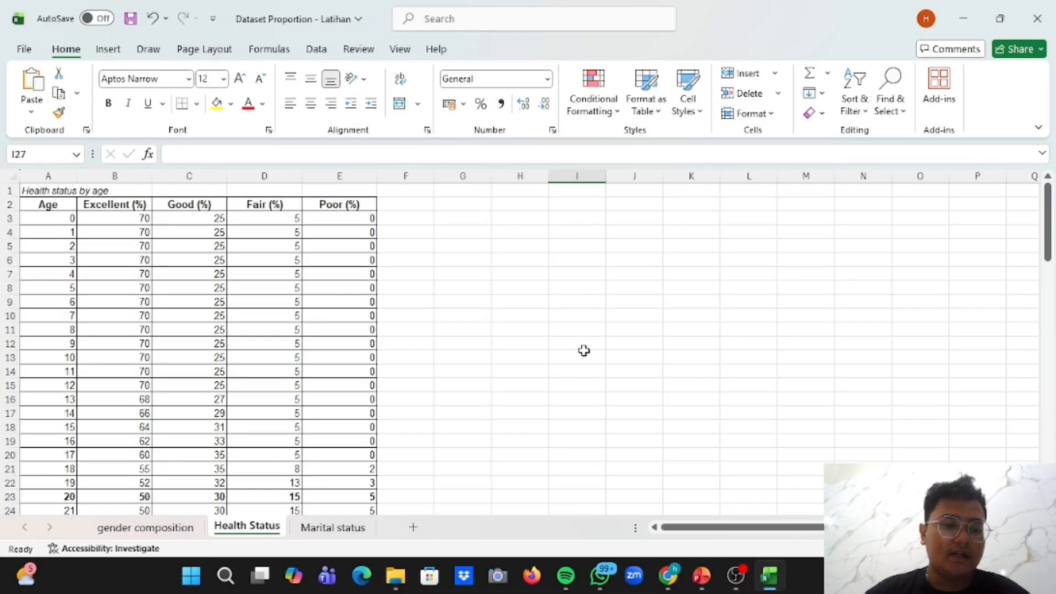
{"action": "left_click", "coordinate": [438, 296]}
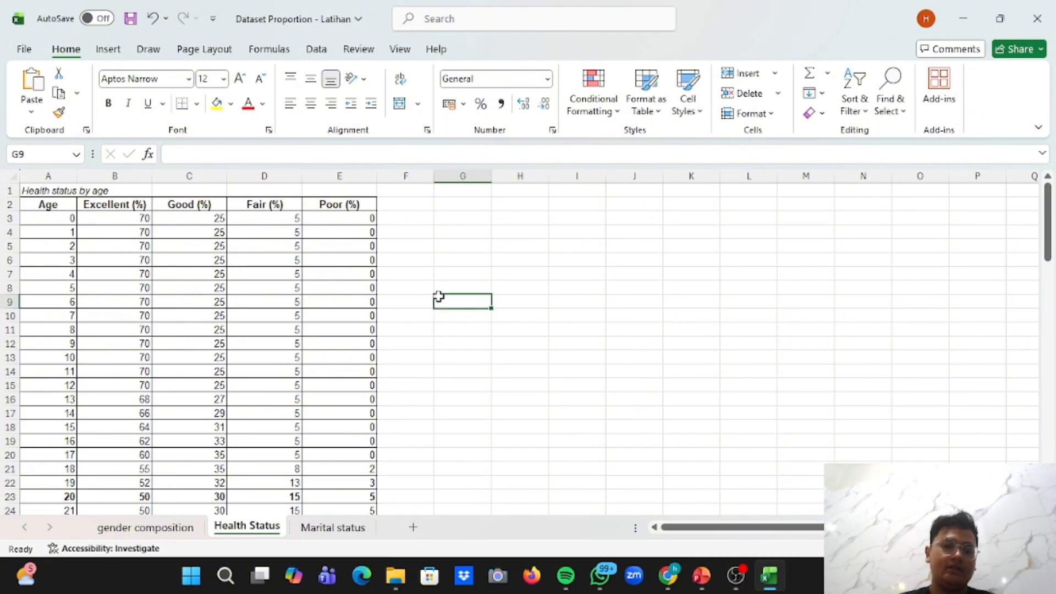
{"action": "left_click", "coordinate": [42, 220]}
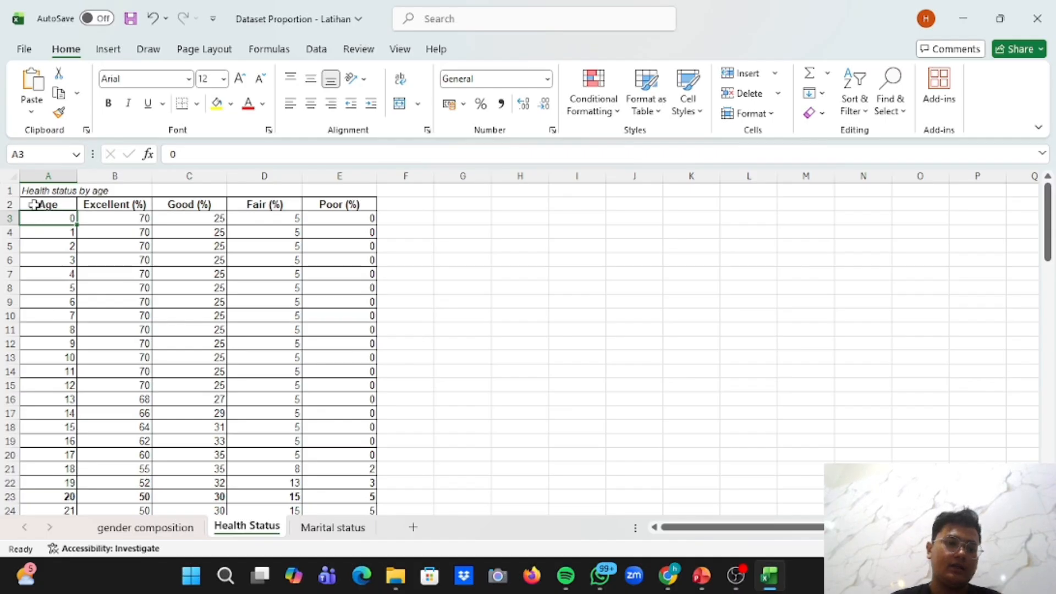
{"action": "left_click_drag", "start_coordinate": [34, 205], "coordinate": [350, 242]}
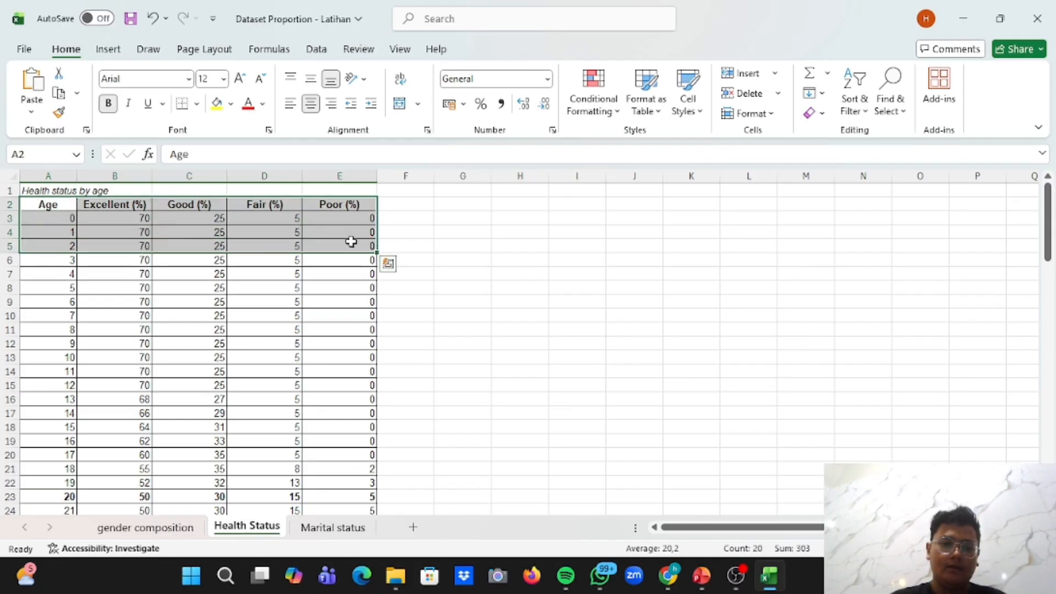
{"action": "key", "text": "ctrl+shift+Down"}
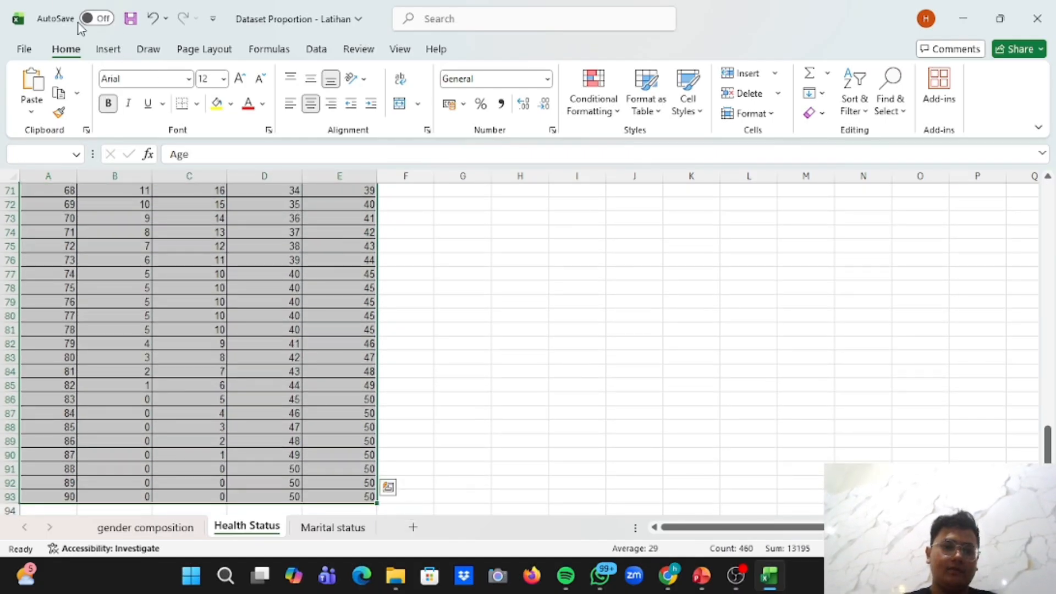
{"action": "left_click", "coordinate": [98, 52]}
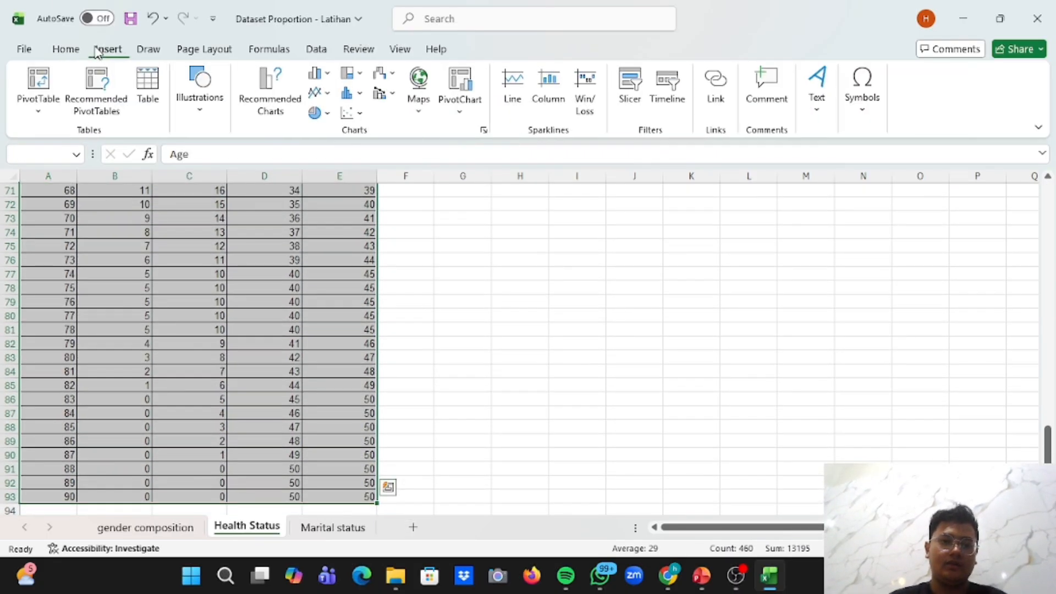
{"action": "left_click", "coordinate": [317, 114]}
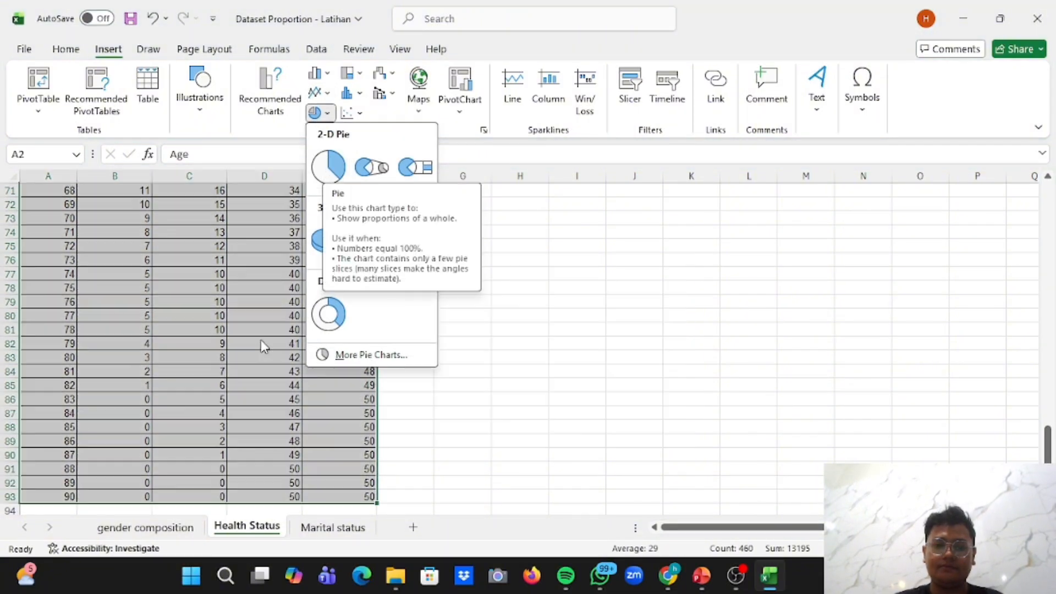
{"action": "scroll", "coordinate": [260, 346], "scroll_direction": "up", "scroll_amount": 20}
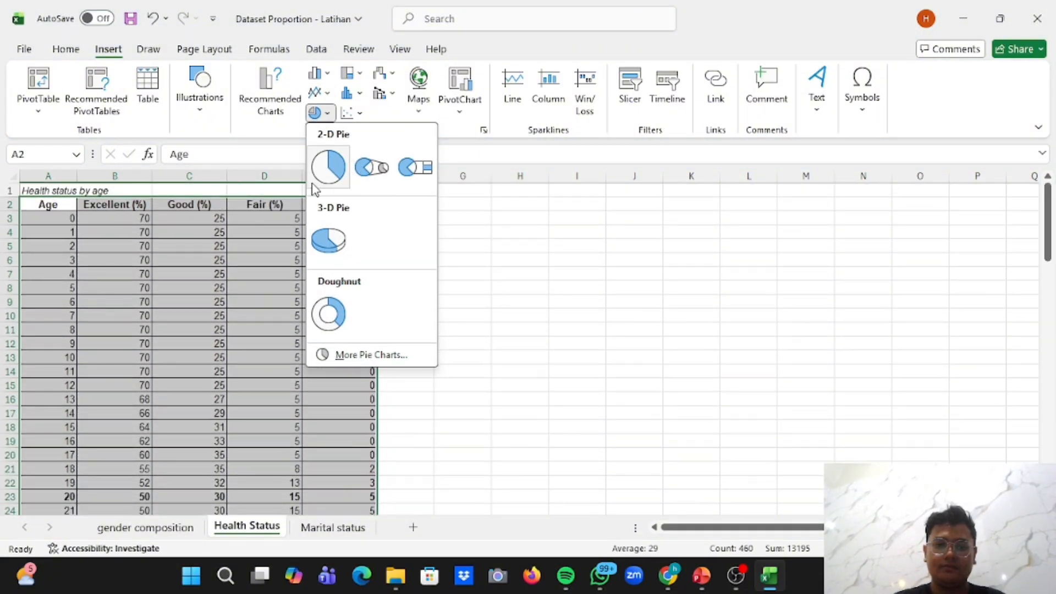
{"action": "left_click", "coordinate": [328, 166]}
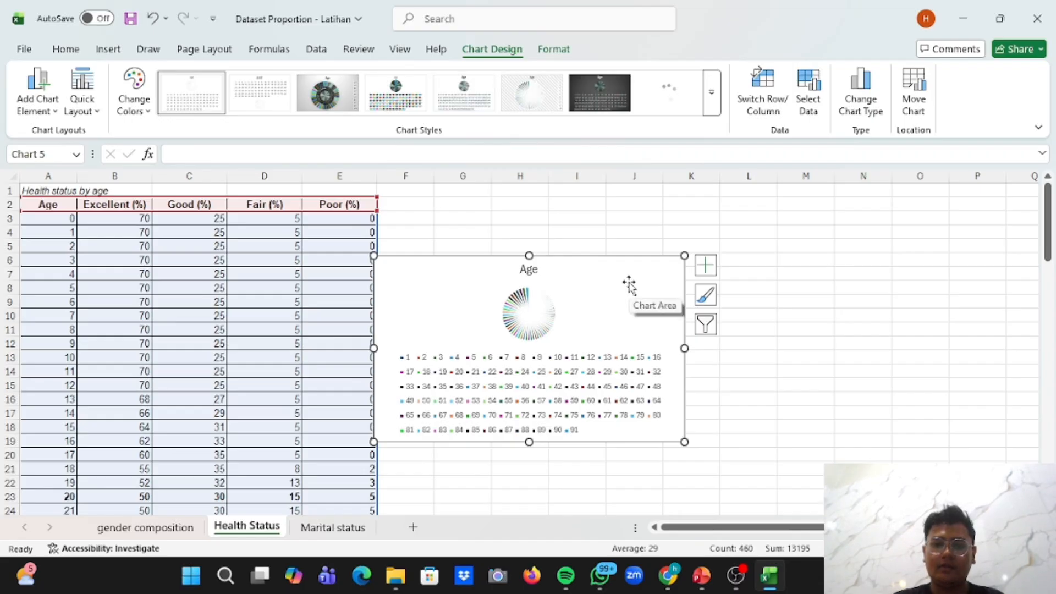
Move the pie chart up beside the table's header row and enlarge it to reach about the end of column K
{"action": "left_click_drag", "start_coordinate": [627, 281], "coordinate": [646, 223]}
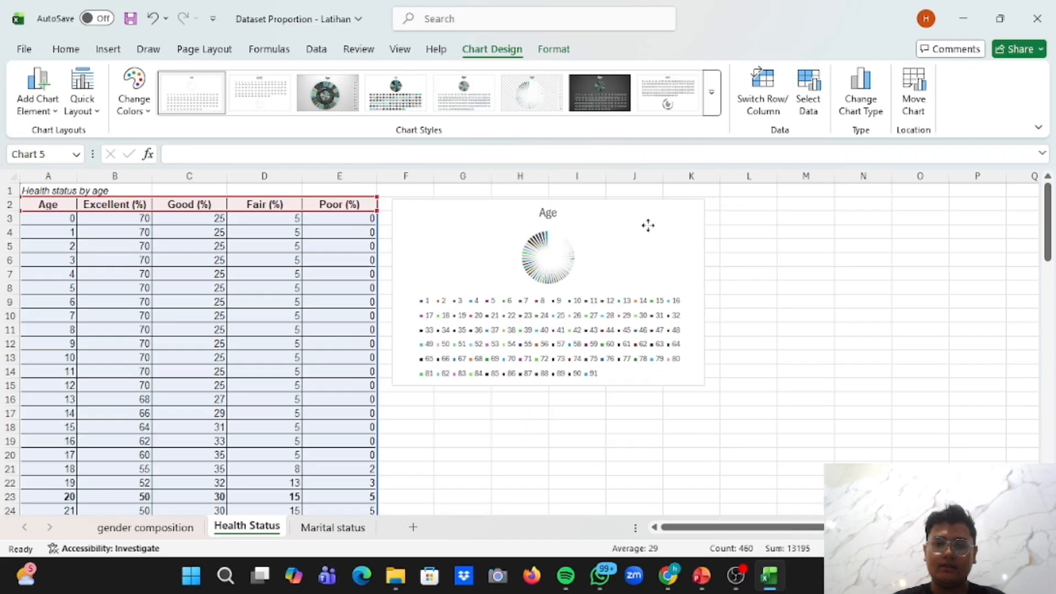
{"action": "left_click", "coordinate": [644, 337]}
{"action": "left_click_drag", "start_coordinate": [700, 381], "coordinate": [731, 403]}
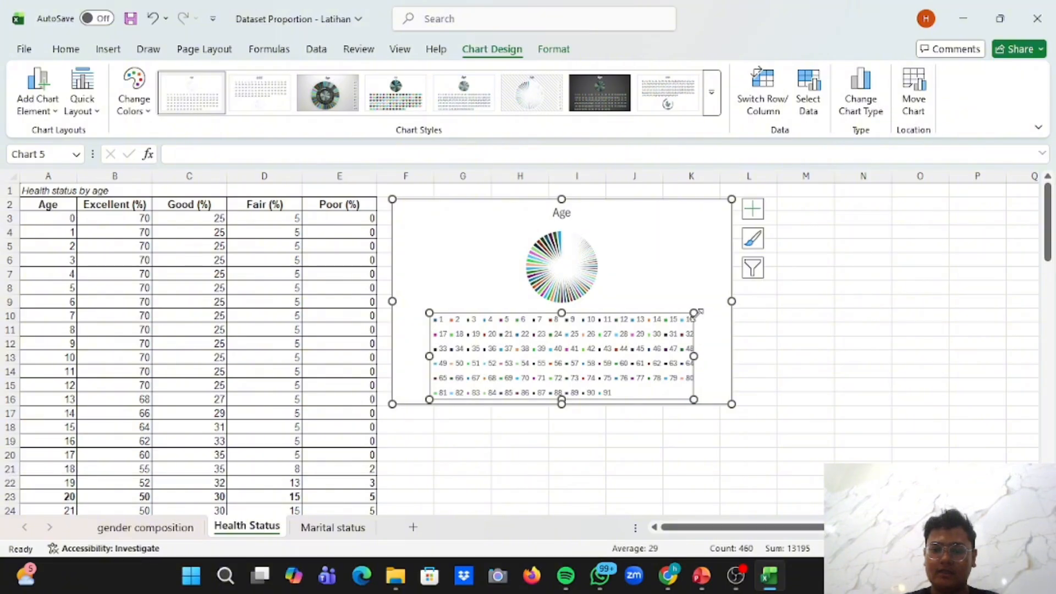
Reduce the height of the pie chart's legend, then enlarge the pie to fill the freed space and centre it under the title
{"action": "left_click_drag", "start_coordinate": [693, 310], "coordinate": [710, 392]}
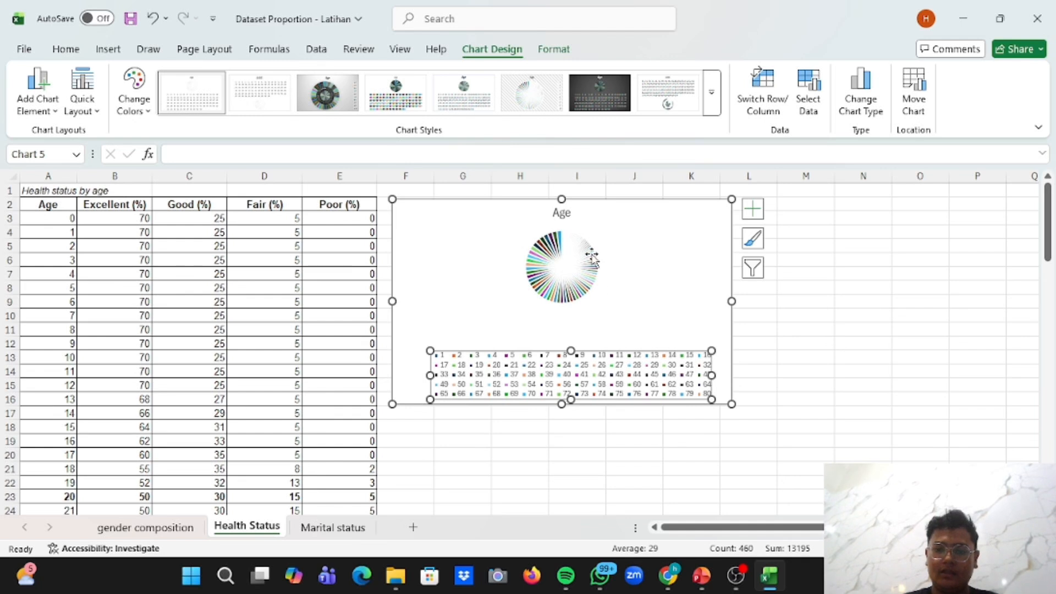
{"action": "left_click", "coordinate": [596, 237]}
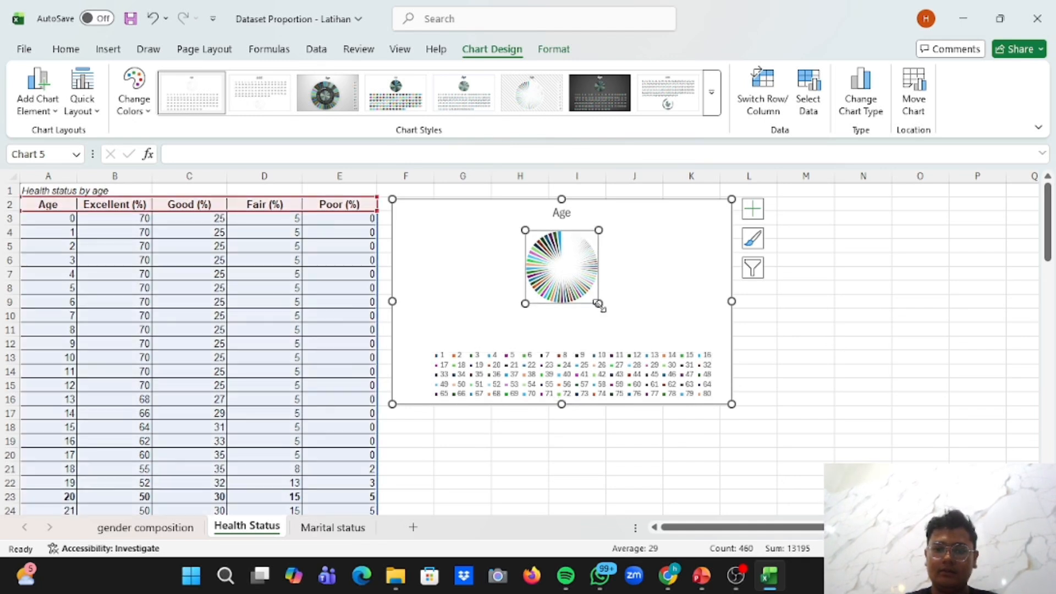
{"action": "left_click_drag", "start_coordinate": [598, 303], "coordinate": [630, 336]}
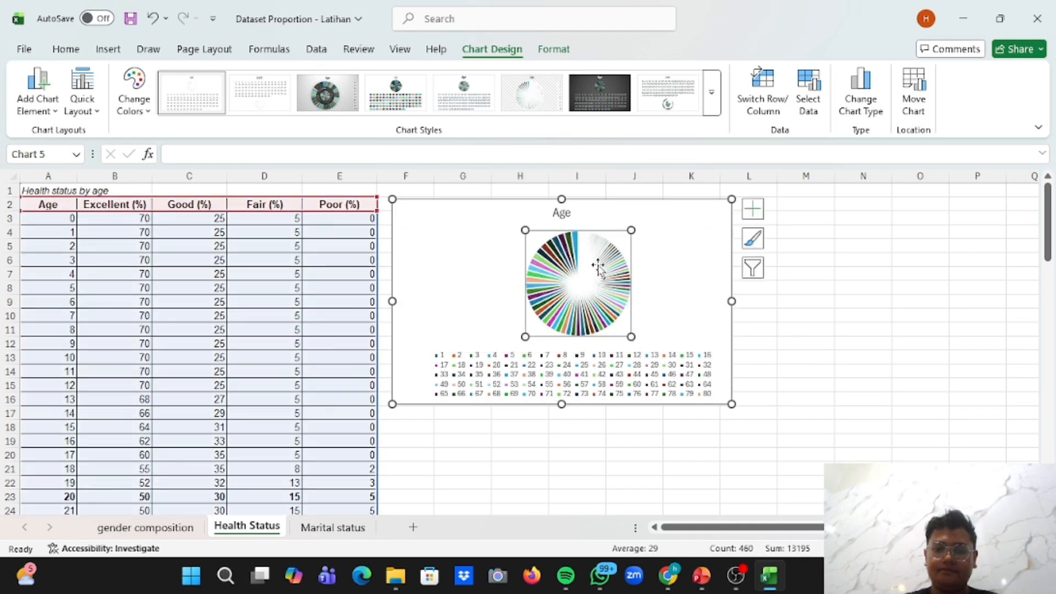
{"action": "left_click_drag", "start_coordinate": [621, 242], "coordinate": [604, 242]}
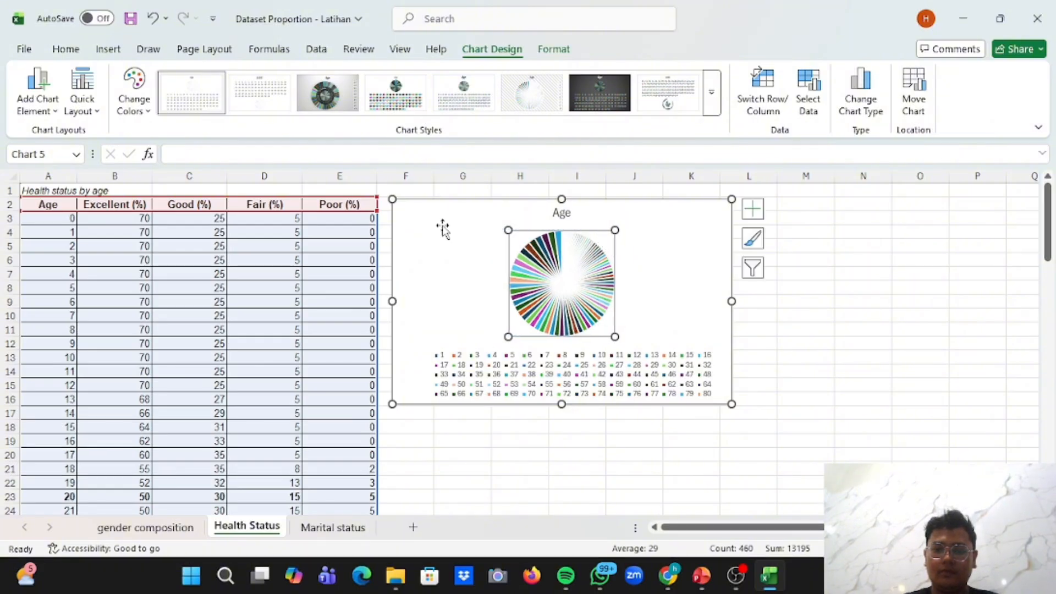
Replace the pie chart's title with the text of A1, "Health status by age"
{"action": "left_click", "coordinate": [54, 191]}
{"action": "left_click_drag", "start_coordinate": [277, 156], "coordinate": [166, 165]}
{"action": "key", "text": "ctrl+c"}
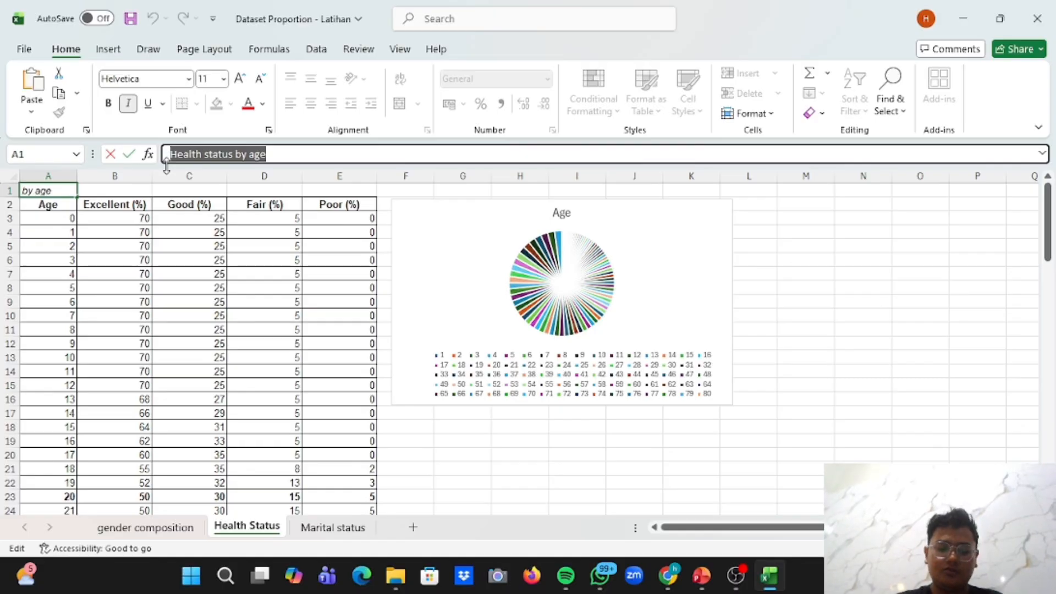
{"action": "left_click", "coordinate": [578, 216]}
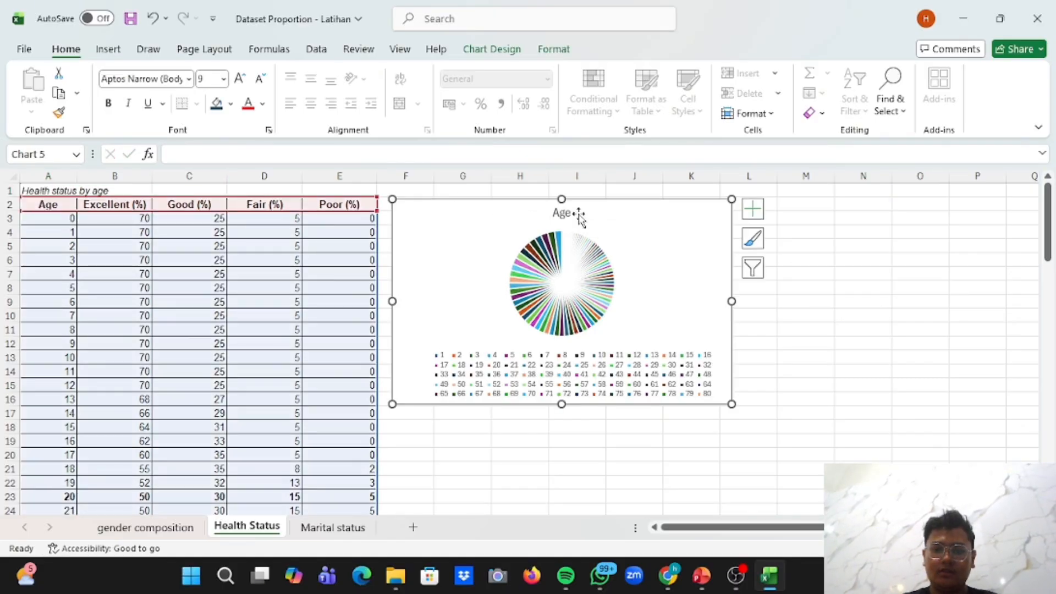
{"action": "left_click", "coordinate": [562, 213]}
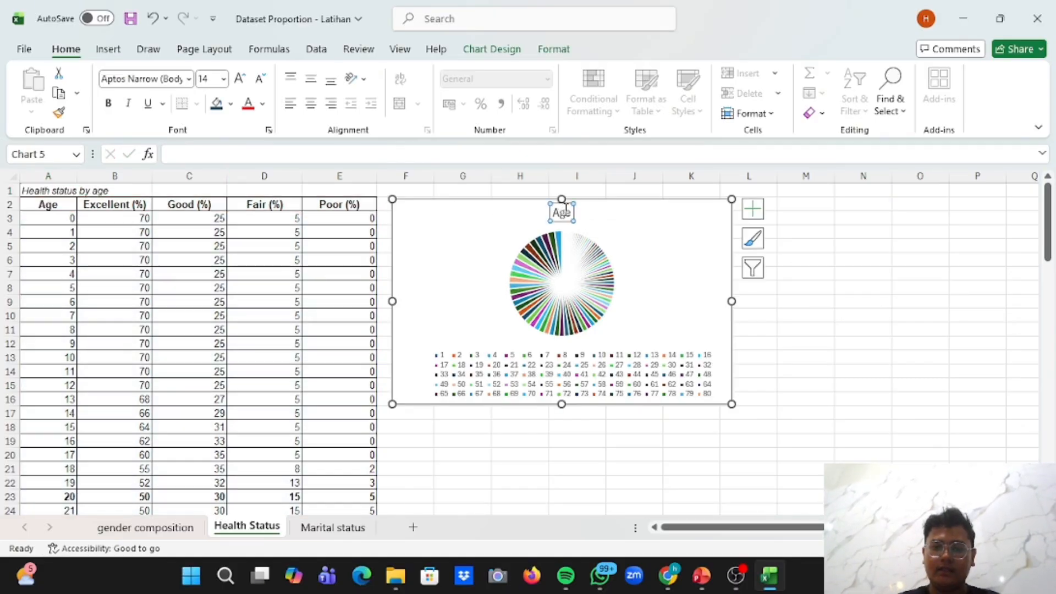
{"action": "left_click", "coordinate": [562, 214]}
{"action": "key", "text": "BackSpace"}
{"action": "key", "text": "BackSpace"}
{"action": "key", "text": "BackSpace"}
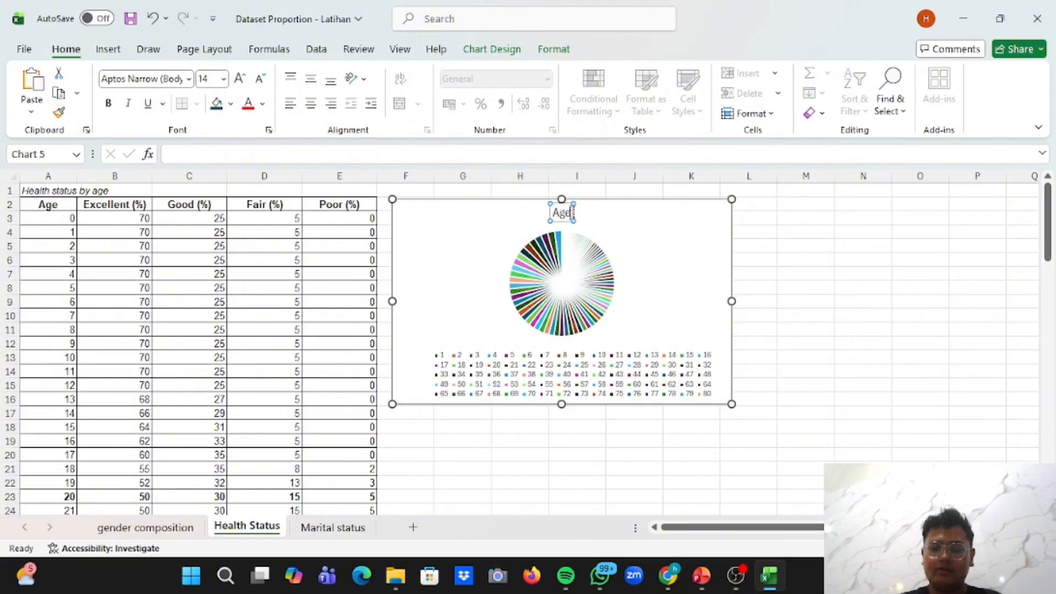
{"action": "key", "text": "ctrl+v"}
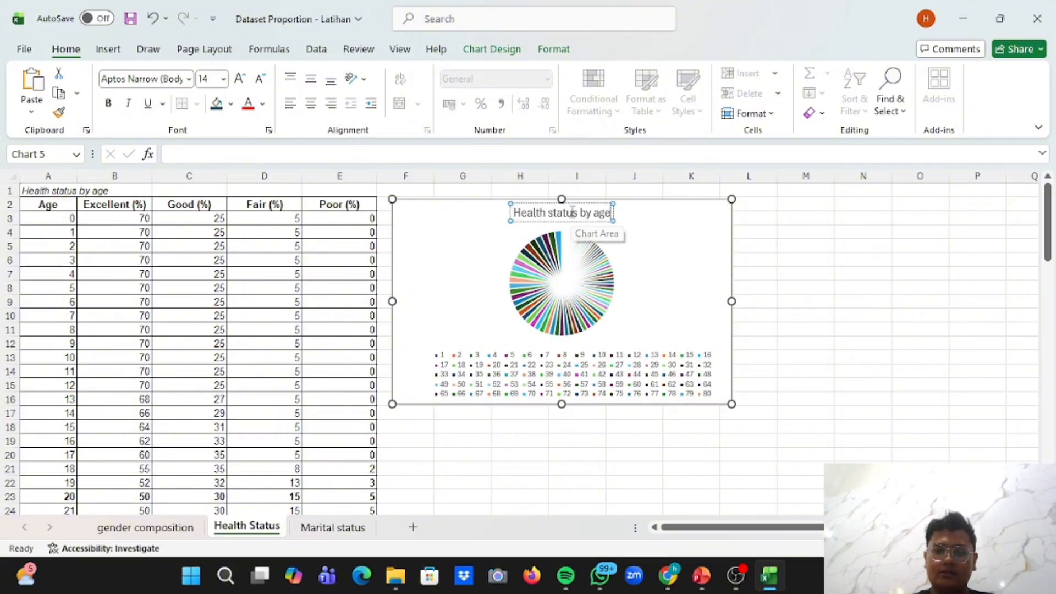
{"action": "left_click", "coordinate": [820, 259]}
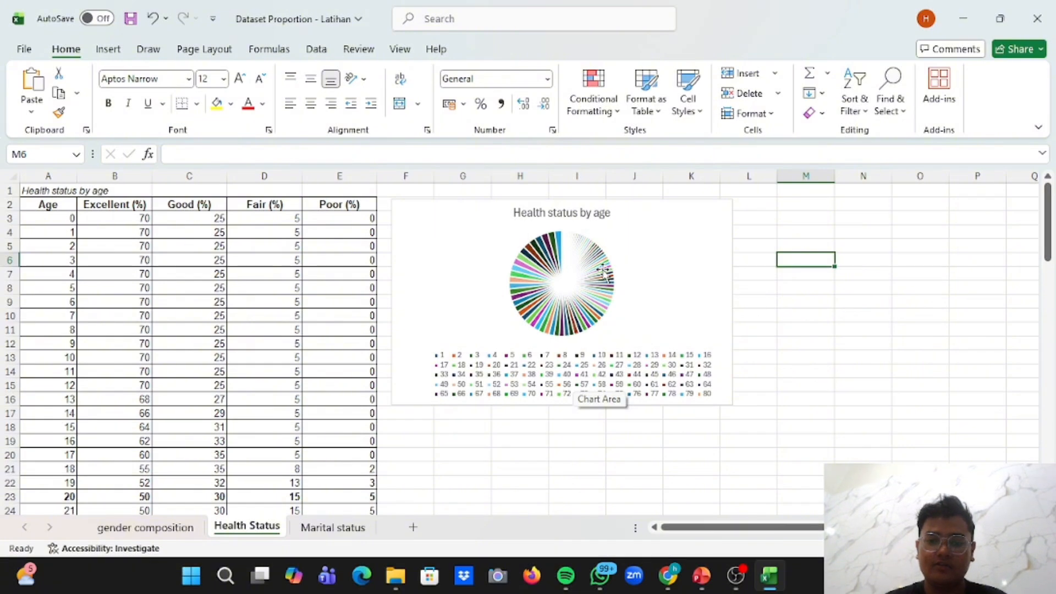
Examine the pie chart's slices and legend alongside the age and health status table
{"action": "scroll", "coordinate": [620, 297], "scroll_direction": "up", "scroll_amount": 5}
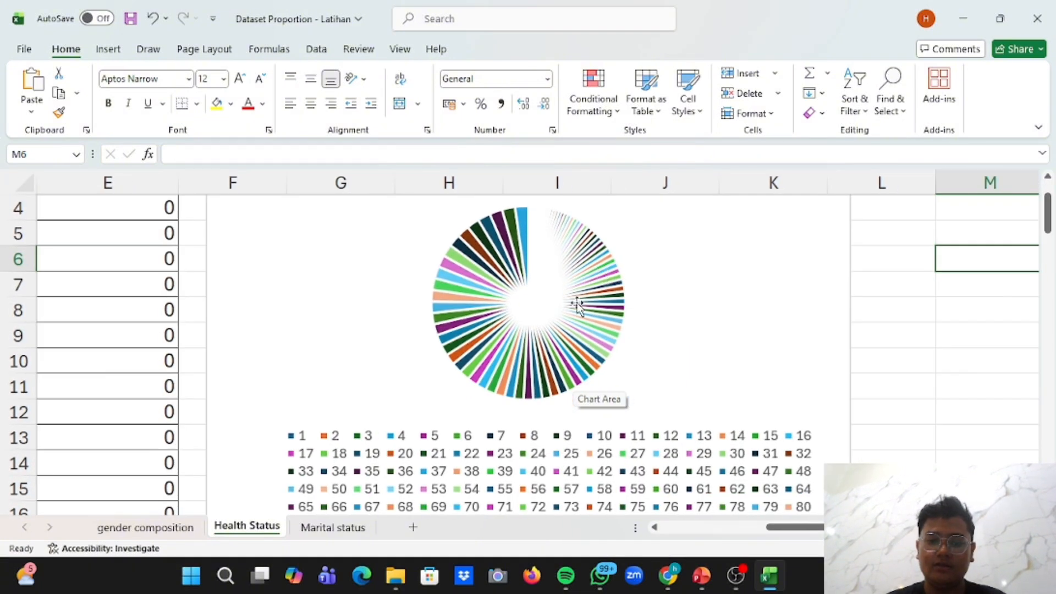
{"action": "scroll", "coordinate": [578, 303], "scroll_direction": "down", "scroll_amount": 4}
{"action": "scroll", "coordinate": [327, 361], "scroll_direction": "down", "scroll_amount": 2}
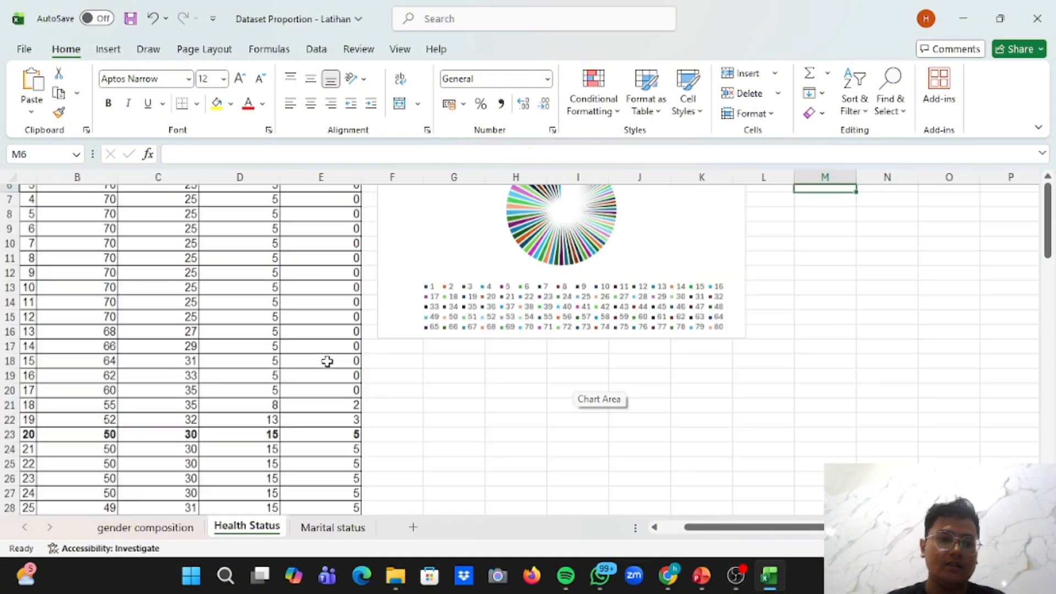
{"action": "scroll", "coordinate": [327, 362], "scroll_direction": "up", "scroll_amount": 2}
{"action": "scroll", "coordinate": [327, 361], "scroll_direction": "down", "scroll_amount": 4}
{"action": "scroll", "coordinate": [327, 361], "scroll_direction": "up", "scroll_amount": 4}
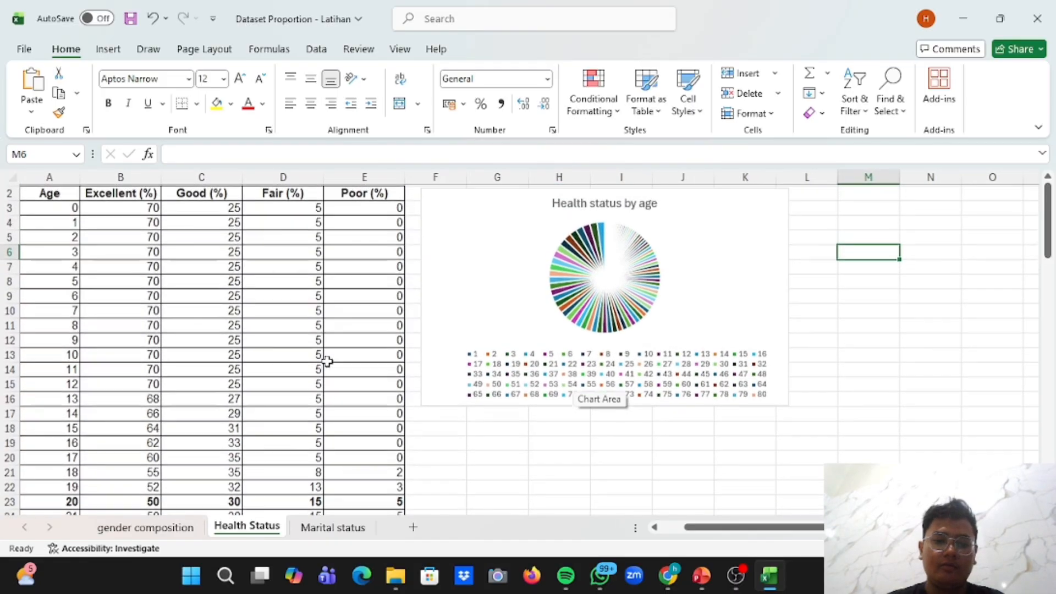
{"action": "scroll", "coordinate": [327, 362], "scroll_direction": "up", "scroll_amount": 1}
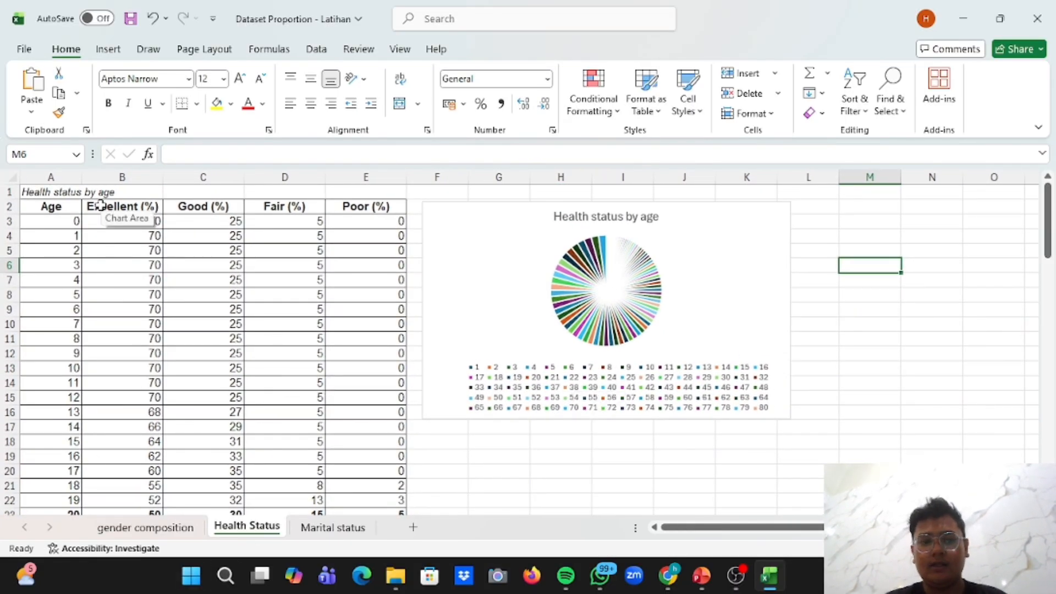
Insert a 100% Stacked Area chart from the health status table in A2:E93, with Age included as a series
{"action": "left_click", "coordinate": [47, 207]}
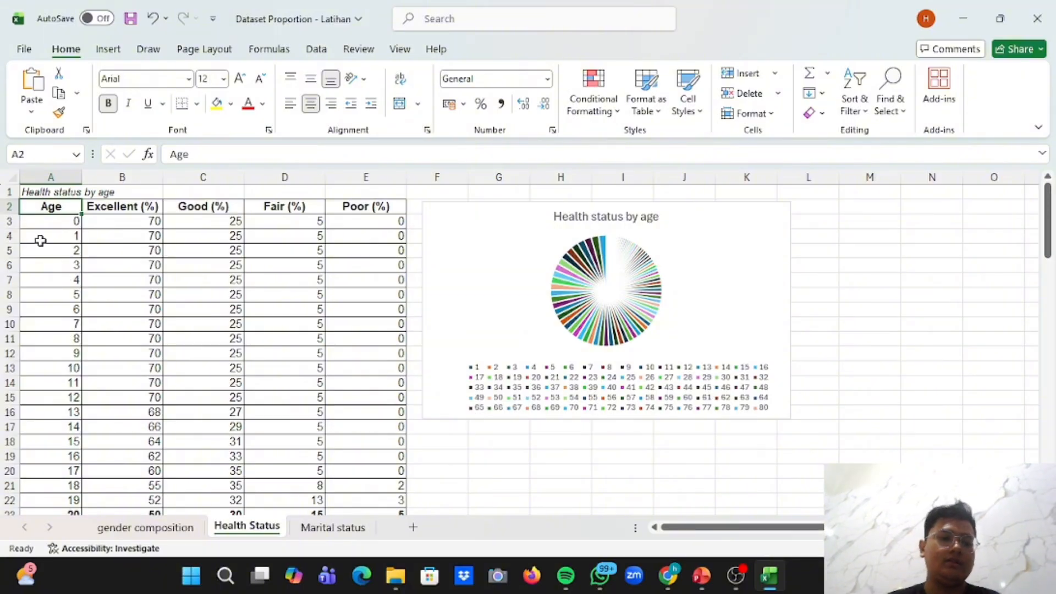
{"action": "left_click", "coordinate": [41, 241]}
{"action": "left_click_drag", "start_coordinate": [34, 208], "coordinate": [384, 279]}
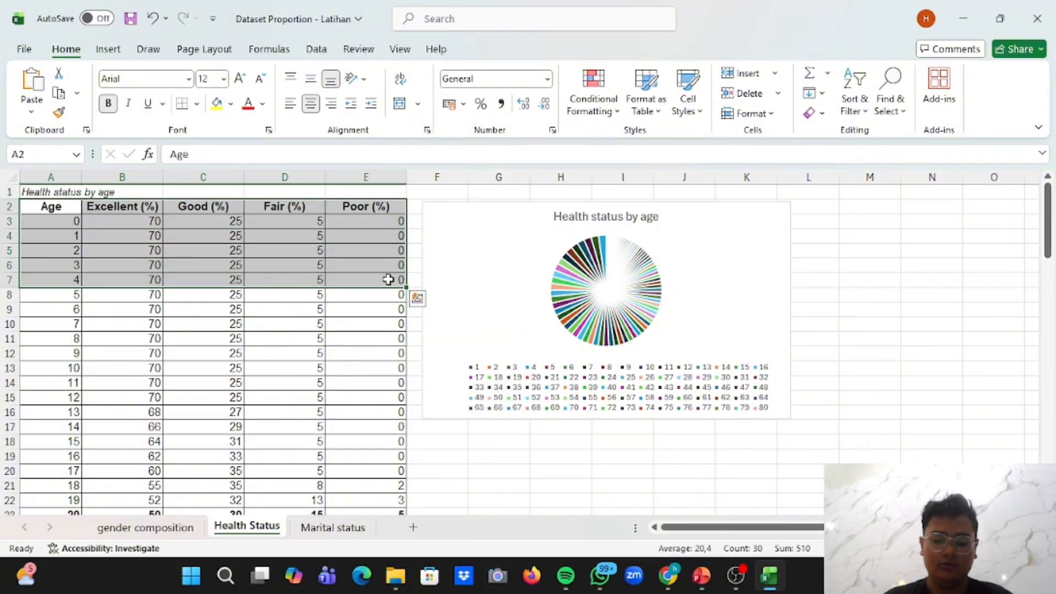
{"action": "key", "text": "ctrl+shift+Down"}
{"action": "scroll", "coordinate": [389, 279], "scroll_direction": "up", "scroll_amount": 20}
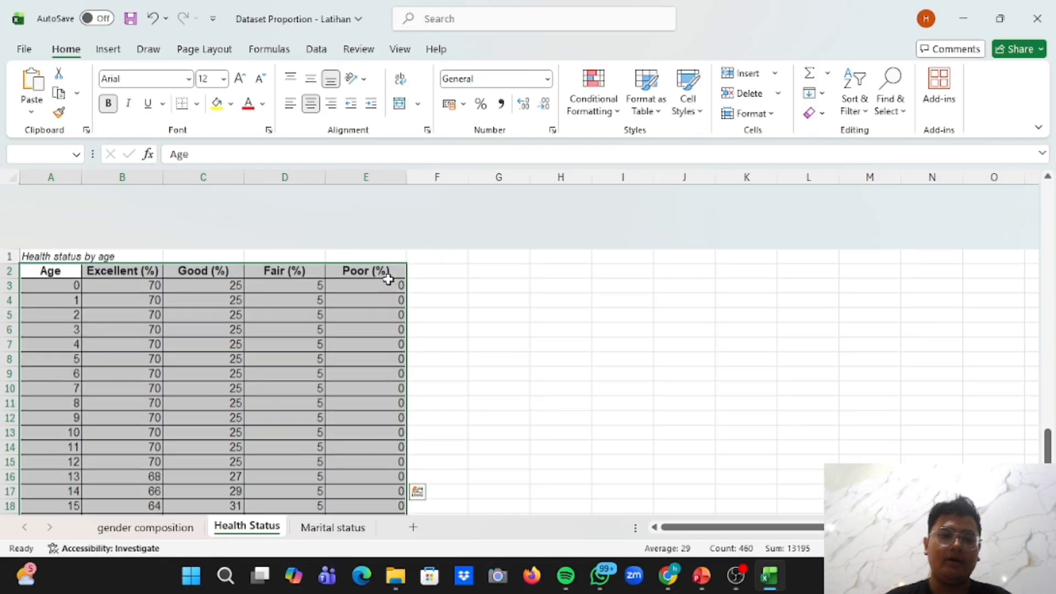
{"action": "left_click", "coordinate": [103, 52]}
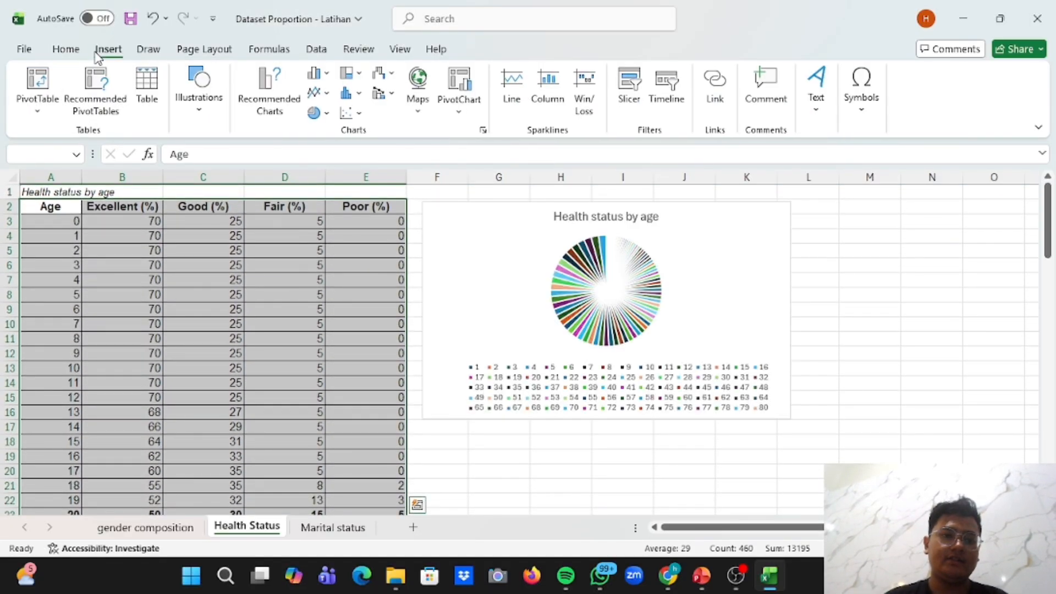
{"action": "left_click", "coordinate": [270, 90]}
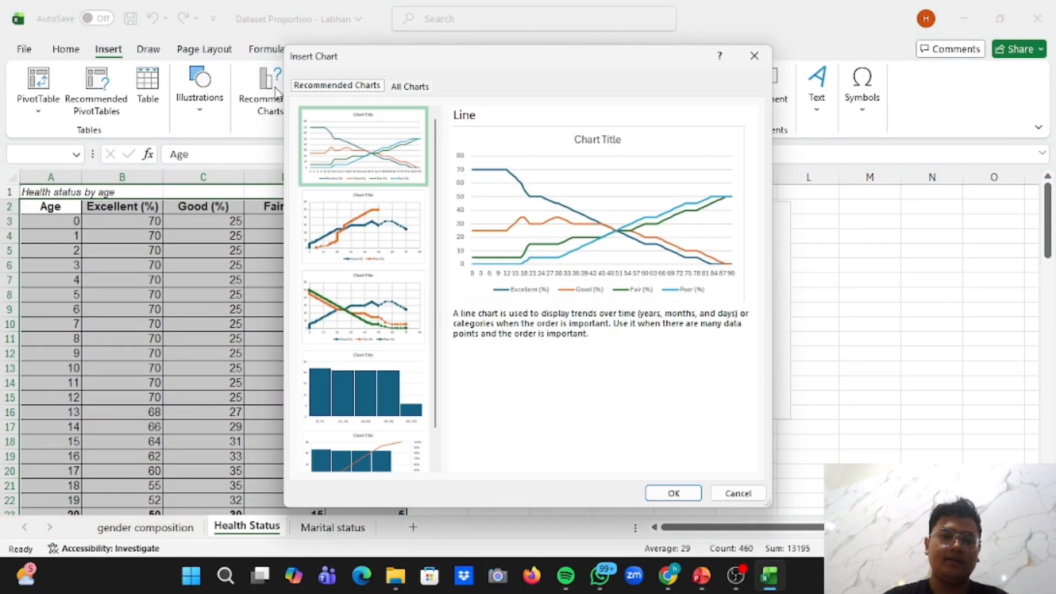
{"action": "left_click", "coordinate": [403, 86]}
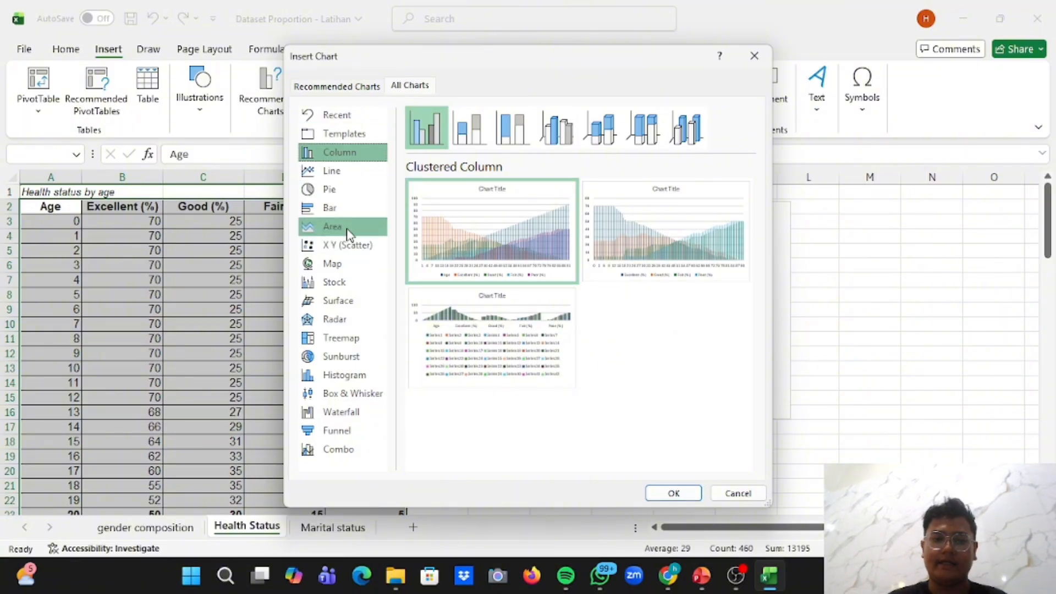
{"action": "left_click", "coordinate": [349, 233]}
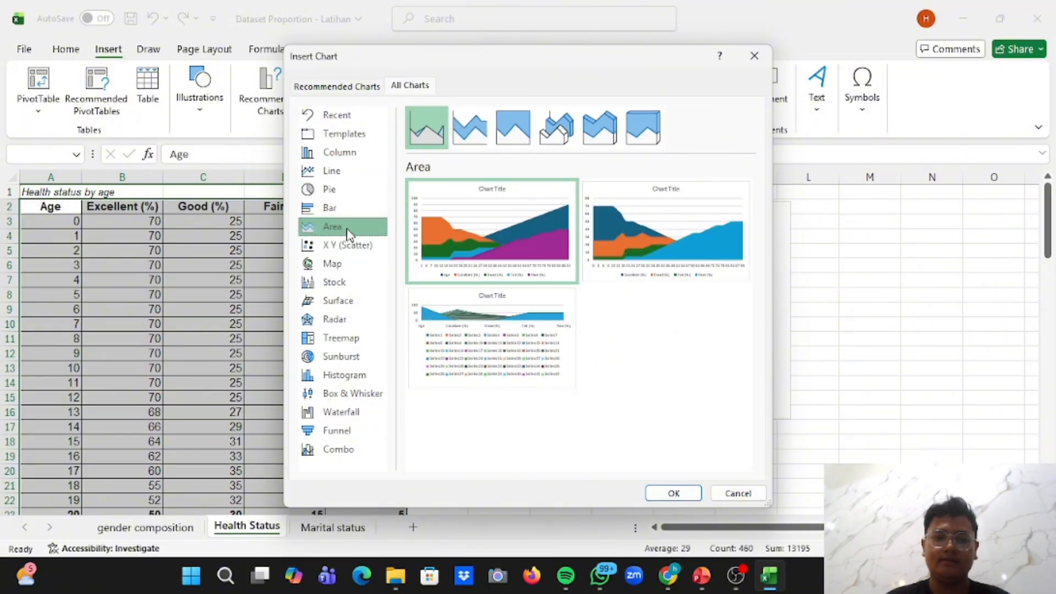
{"action": "left_click", "coordinate": [516, 138]}
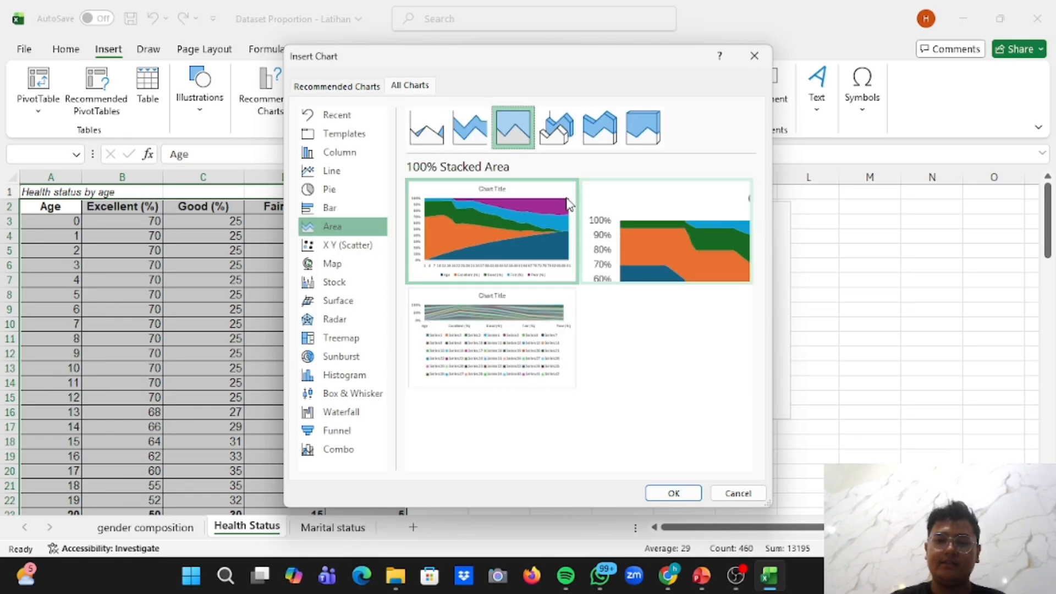
{"action": "mouse_move", "coordinate": [529, 245]}
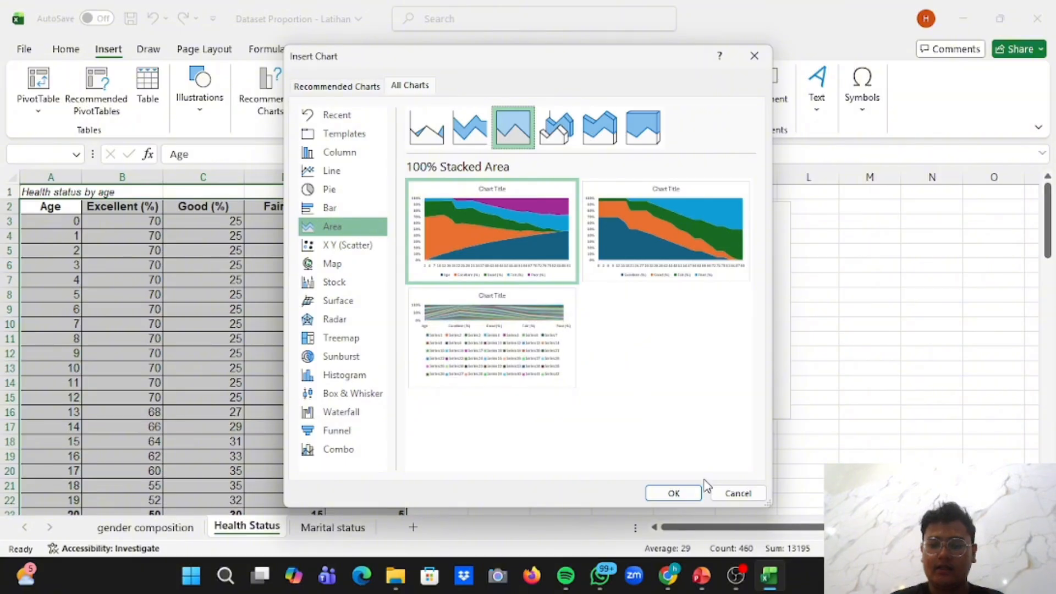
{"action": "left_click", "coordinate": [674, 493]}
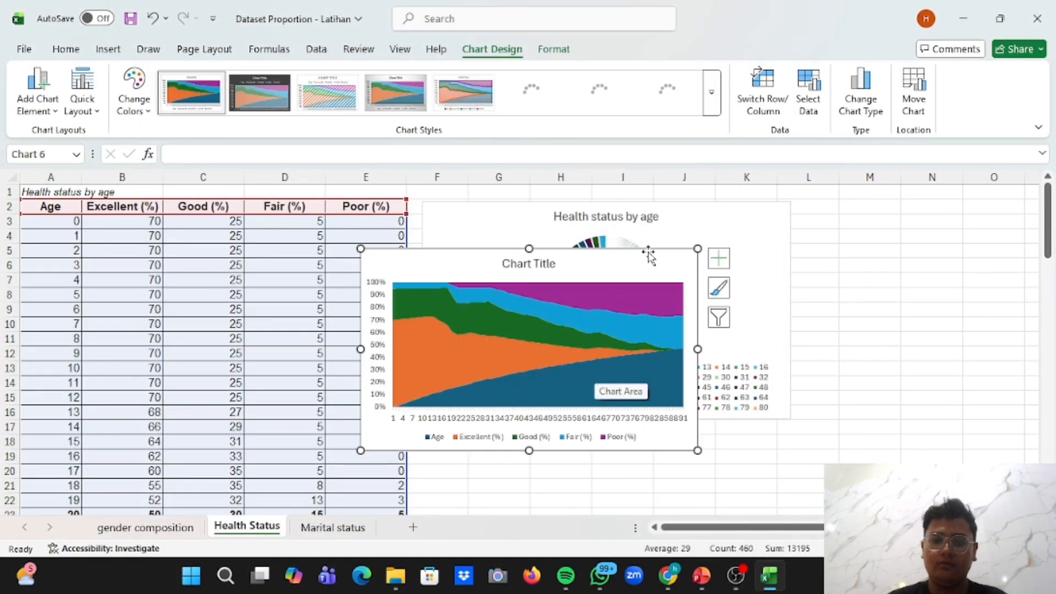
Move the area chart directly below the pie chart and enlarge it to match the pie chart's width
{"action": "left_click_drag", "start_coordinate": [667, 266], "coordinate": [793, 482]}
{"action": "scroll", "coordinate": [730, 453], "scroll_direction": "down", "scroll_amount": 4}
{"action": "scroll", "coordinate": [994, 383], "scroll_direction": "up", "scroll_amount": 4}
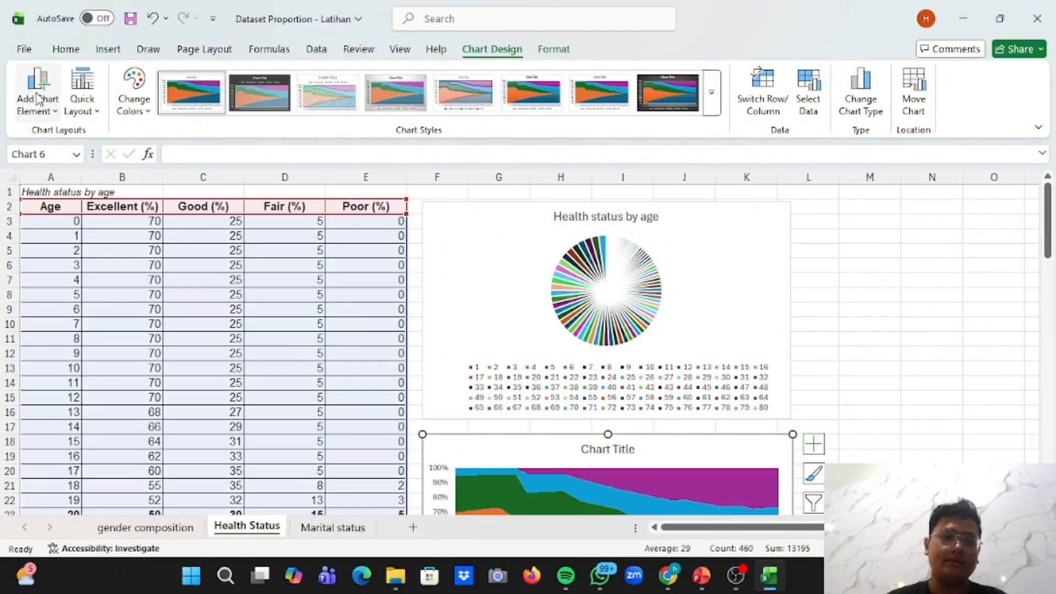
Place the area chart's legend on the right side of the chart
{"action": "scroll", "coordinate": [584, 360], "scroll_direction": "down", "scroll_amount": 3}
{"action": "scroll", "coordinate": [585, 360], "scroll_direction": "down", "scroll_amount": 1}
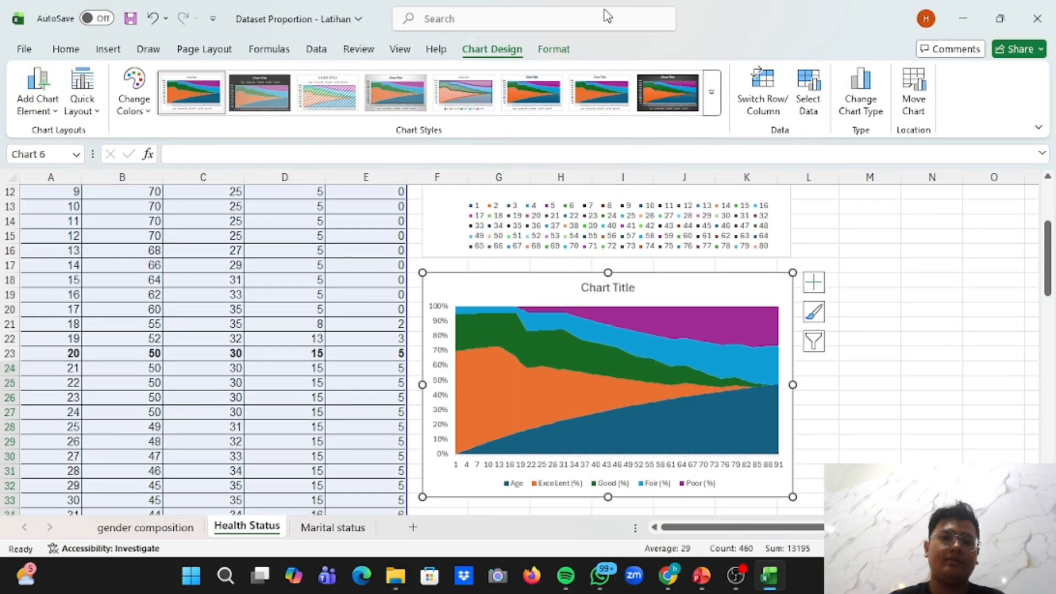
{"action": "left_click", "coordinate": [46, 114]}
{"action": "mouse_move", "coordinate": [81, 290]}
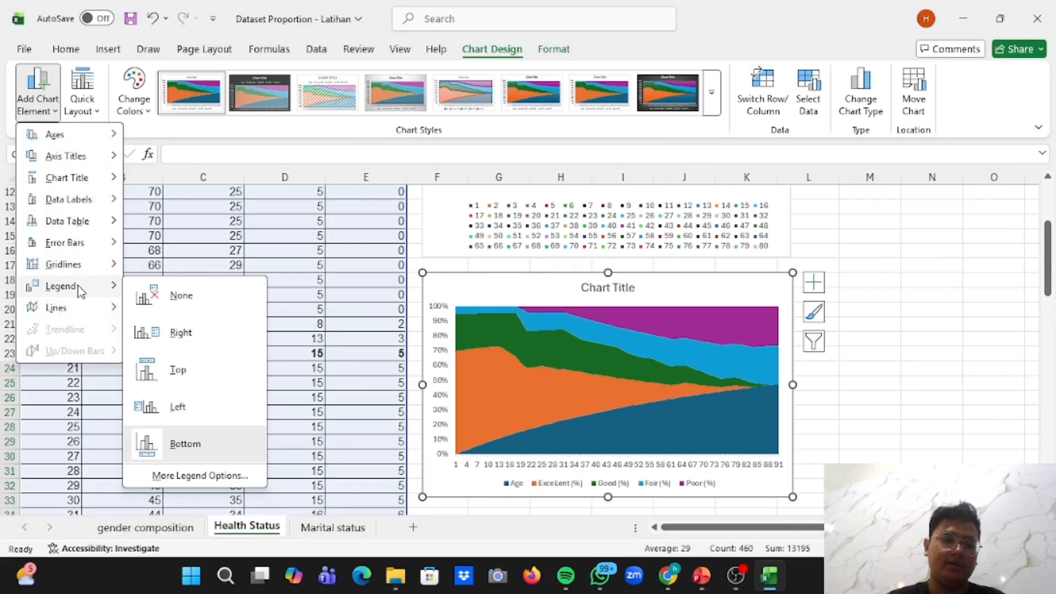
{"action": "left_click", "coordinate": [182, 334]}
Delete the Age series from the area chart, leaving only the four health status series
{"action": "scroll", "coordinate": [858, 385], "scroll_direction": "down", "scroll_amount": 2}
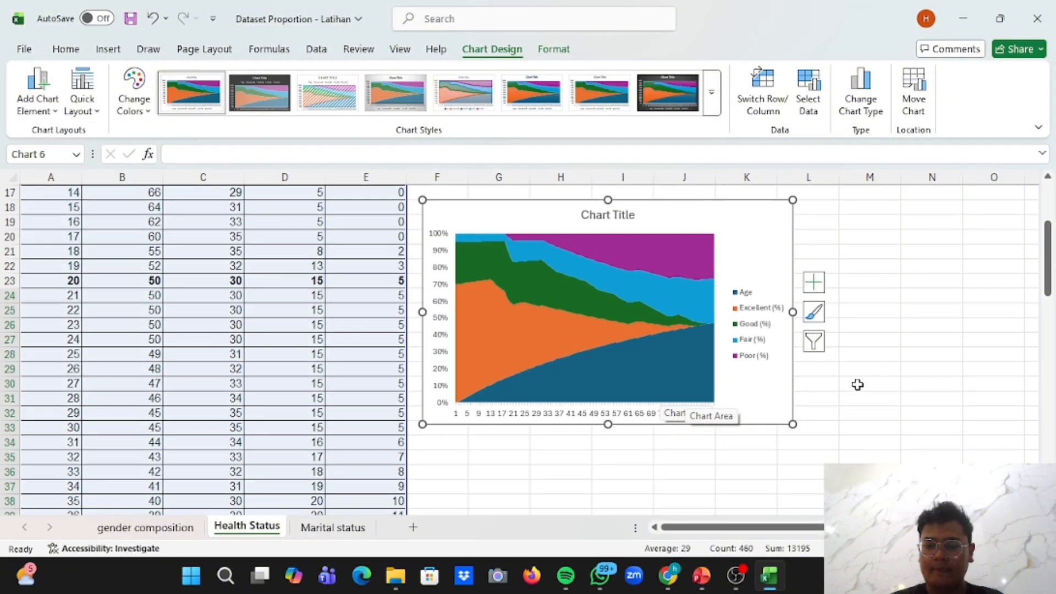
{"action": "left_click", "coordinate": [633, 369]}
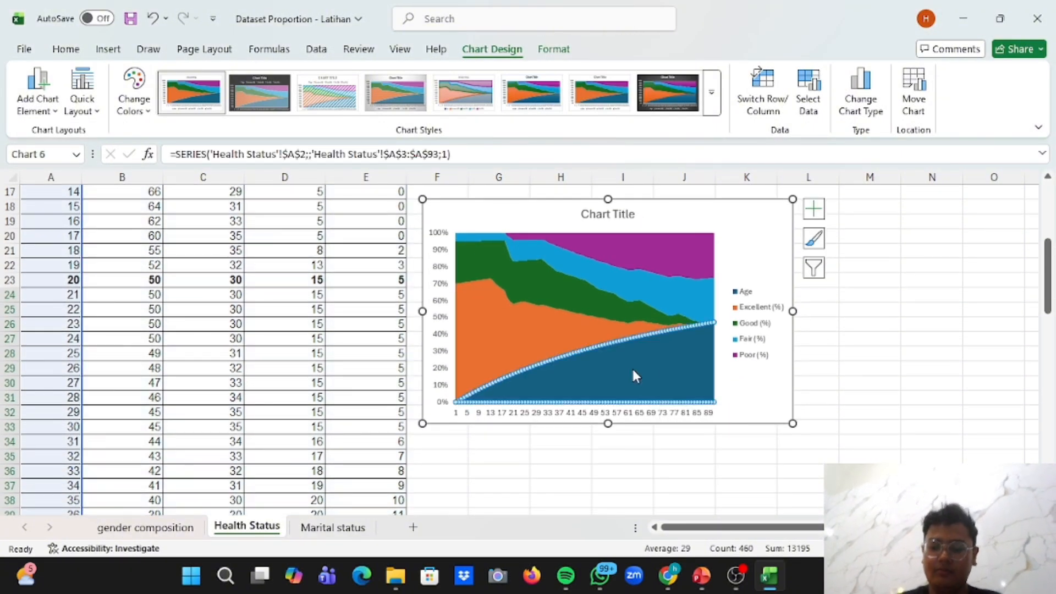
{"action": "key", "text": "Delete"}
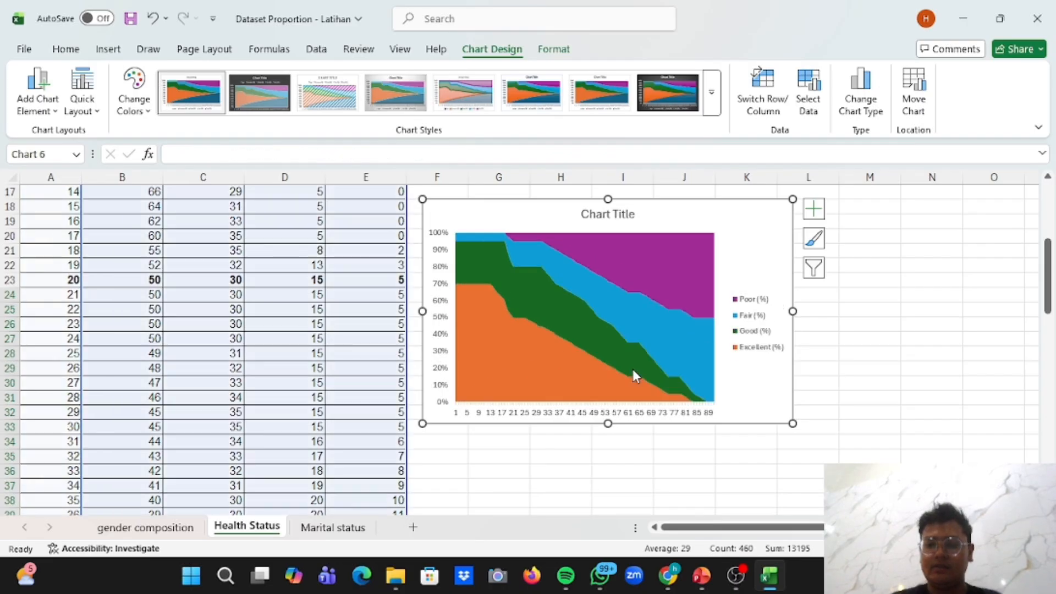
Replace the area chart's title with the text of A1, "Health status by age"
{"action": "scroll", "coordinate": [646, 259], "scroll_direction": "up", "scroll_amount": 3}
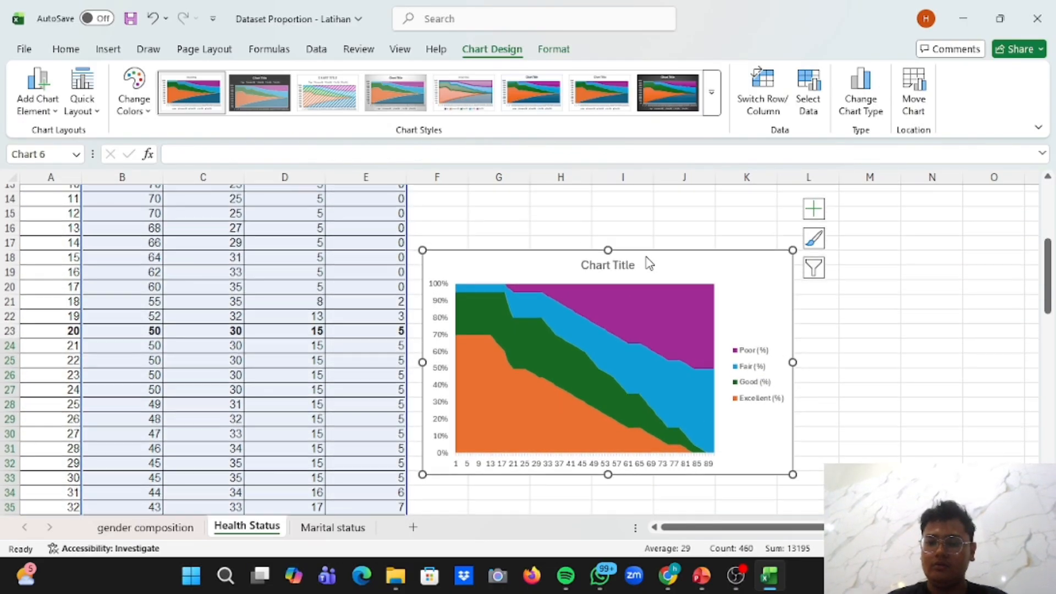
{"action": "scroll", "coordinate": [319, 212], "scroll_direction": "down", "scroll_amount": 2}
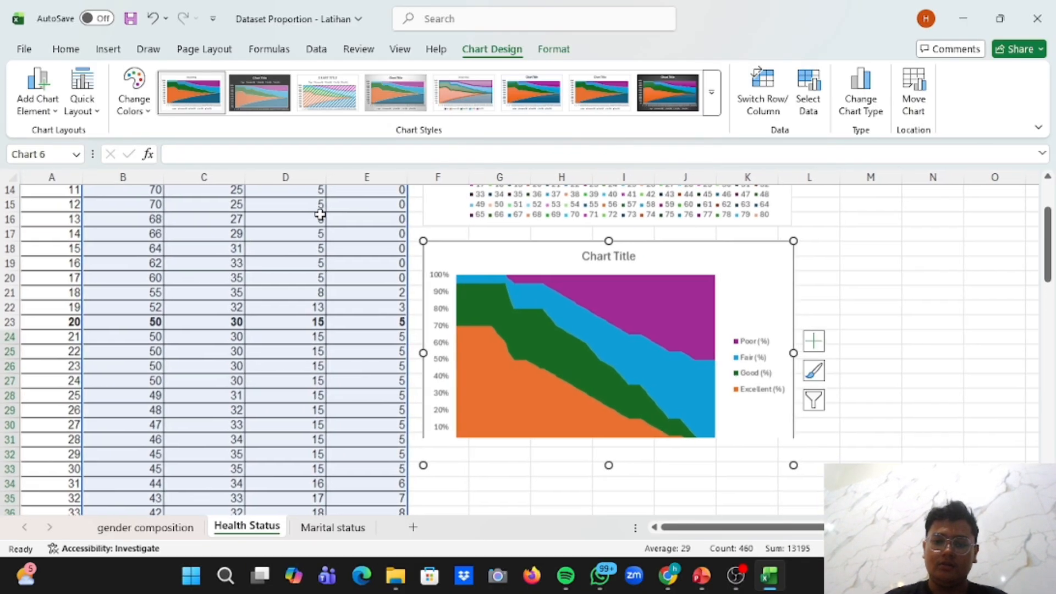
{"action": "scroll", "coordinate": [319, 209], "scroll_direction": "up", "scroll_amount": 5}
{"action": "left_click", "coordinate": [56, 191]}
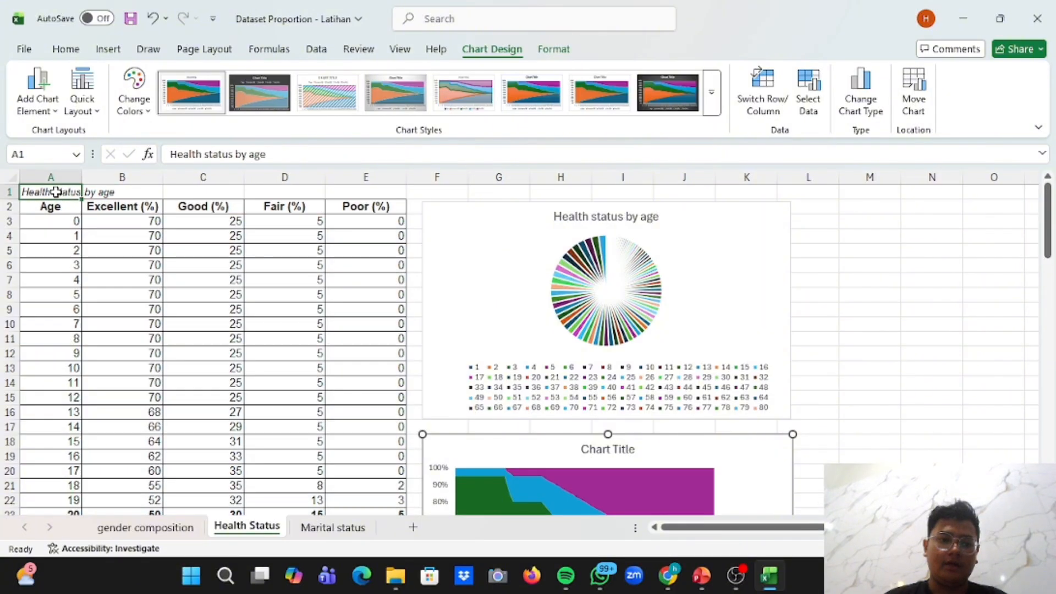
{"action": "left_click_drag", "start_coordinate": [292, 158], "coordinate": [165, 155]}
{"action": "key", "text": "ctrl+c"}
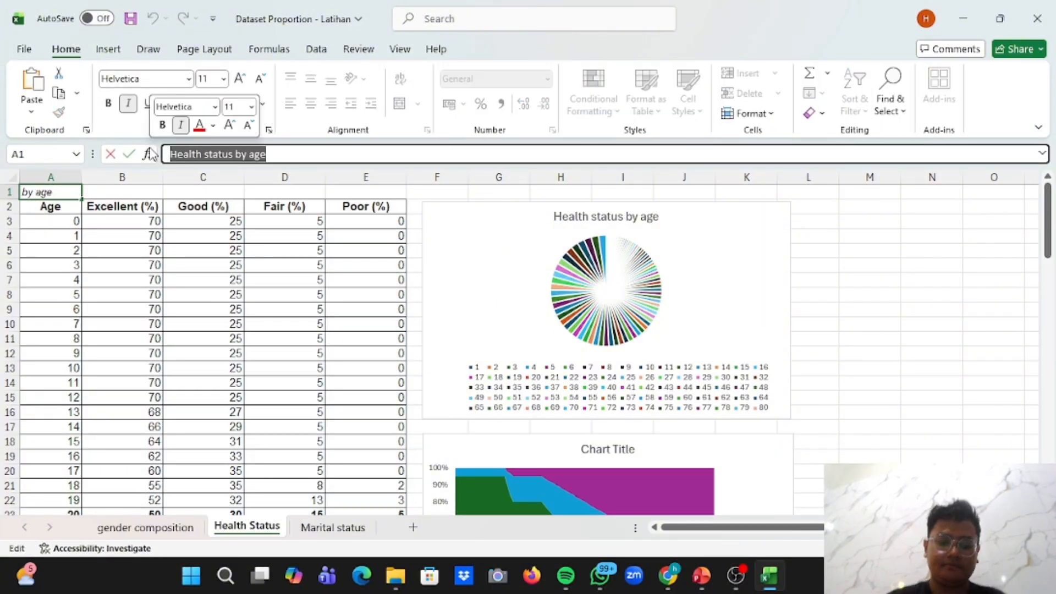
{"action": "scroll", "coordinate": [152, 154], "scroll_direction": "down", "scroll_amount": 5}
{"action": "scroll", "coordinate": [153, 154], "scroll_direction": "up", "scroll_amount": 1}
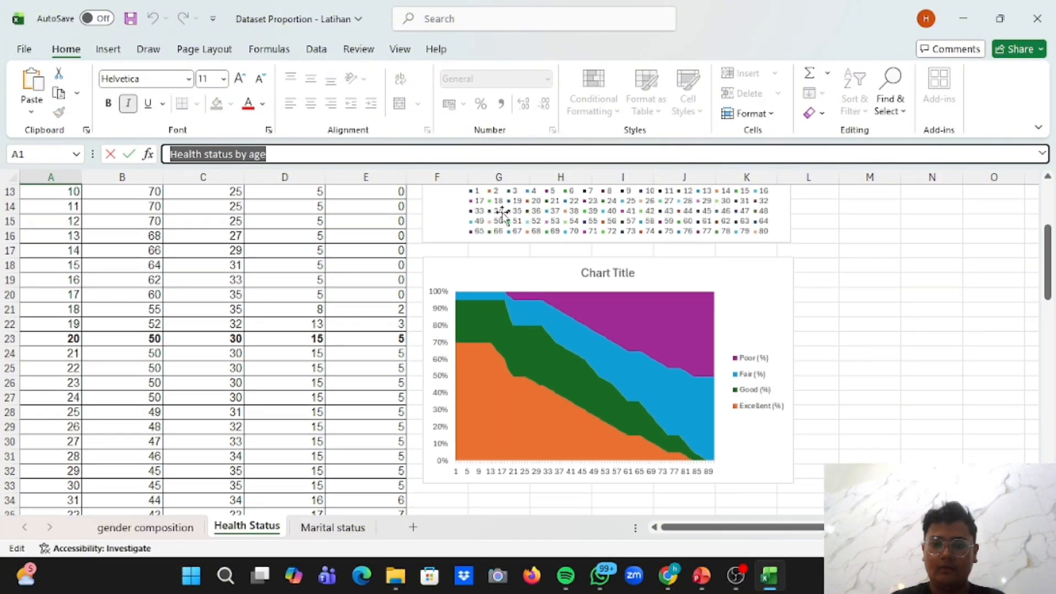
{"action": "left_click", "coordinate": [625, 276]}
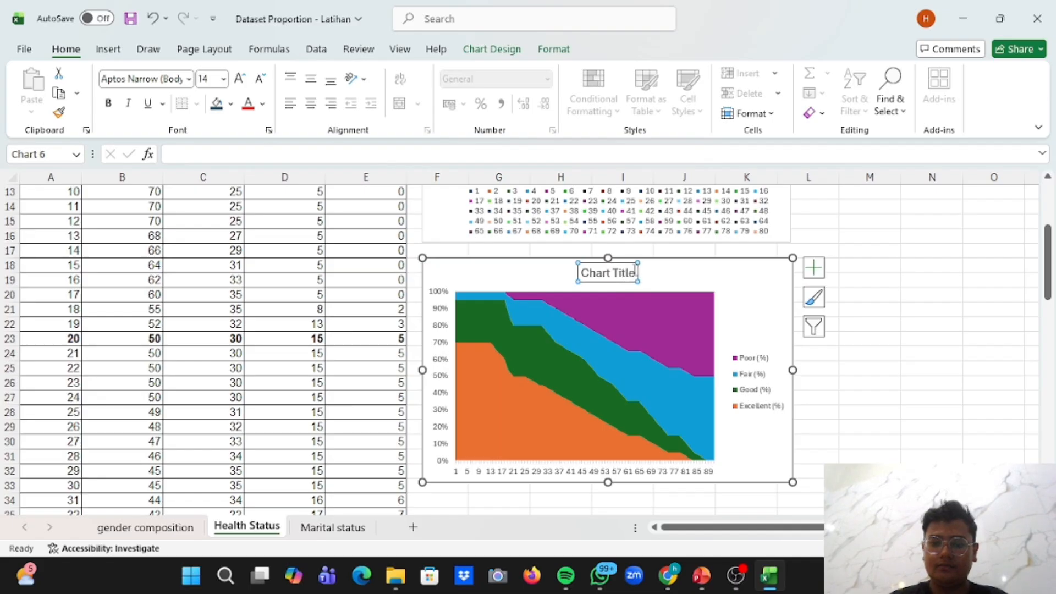
{"action": "left_click", "coordinate": [633, 273]}
{"action": "key", "text": "BackSpace"}
{"action": "key", "text": "BackSpace"}
{"action": "key", "text": "BackSpace"}
{"action": "key", "text": "BackSpace"}
{"action": "key", "text": "BackSpace"}
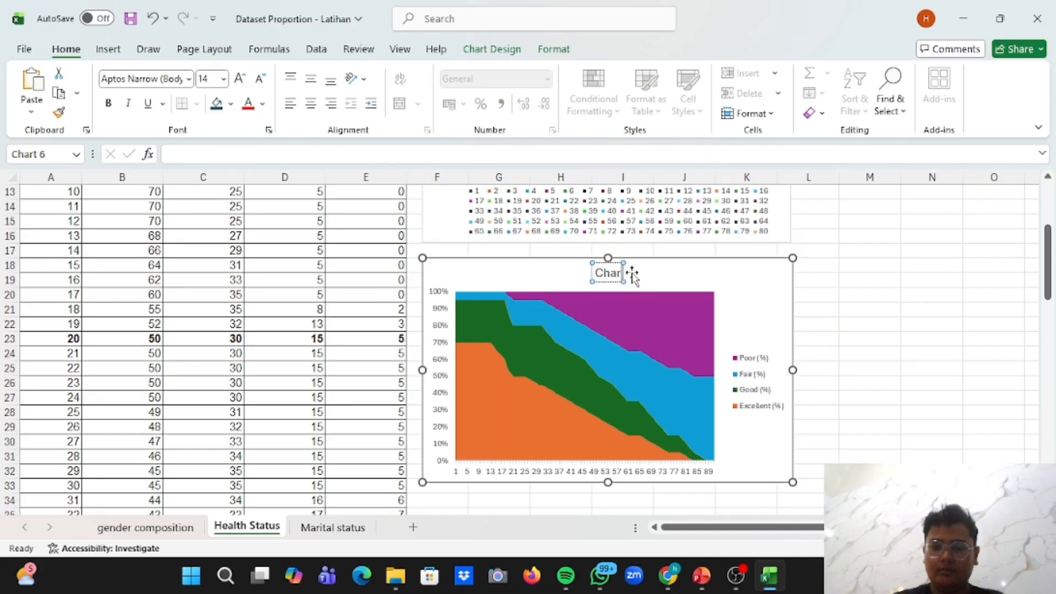
{"action": "key", "text": "ctrl+v"}
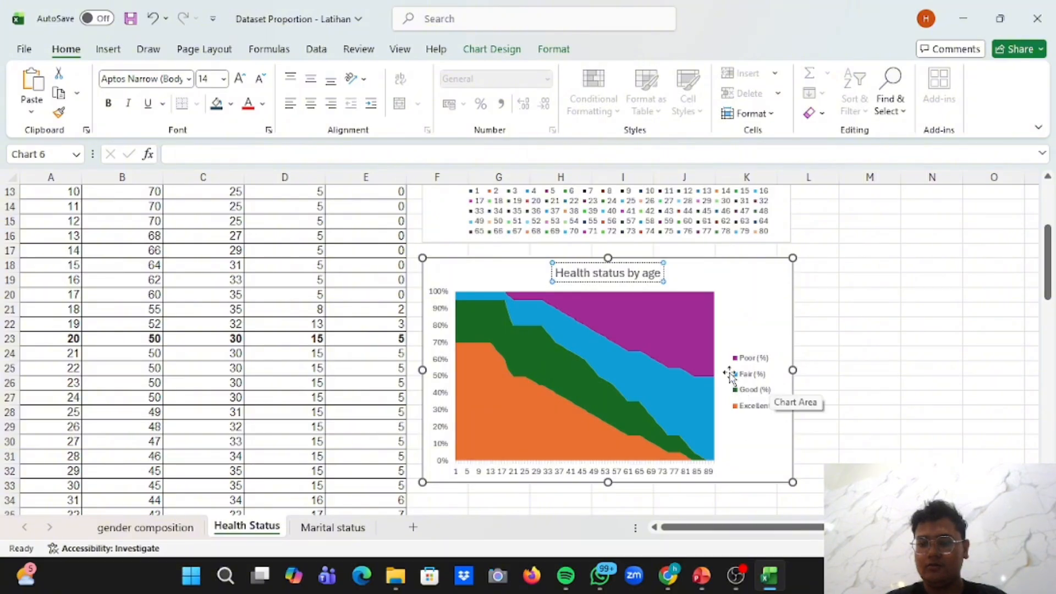
Fill the Poor (%) area of the stacked area chart with light grey
{"action": "left_click", "coordinate": [620, 300]}
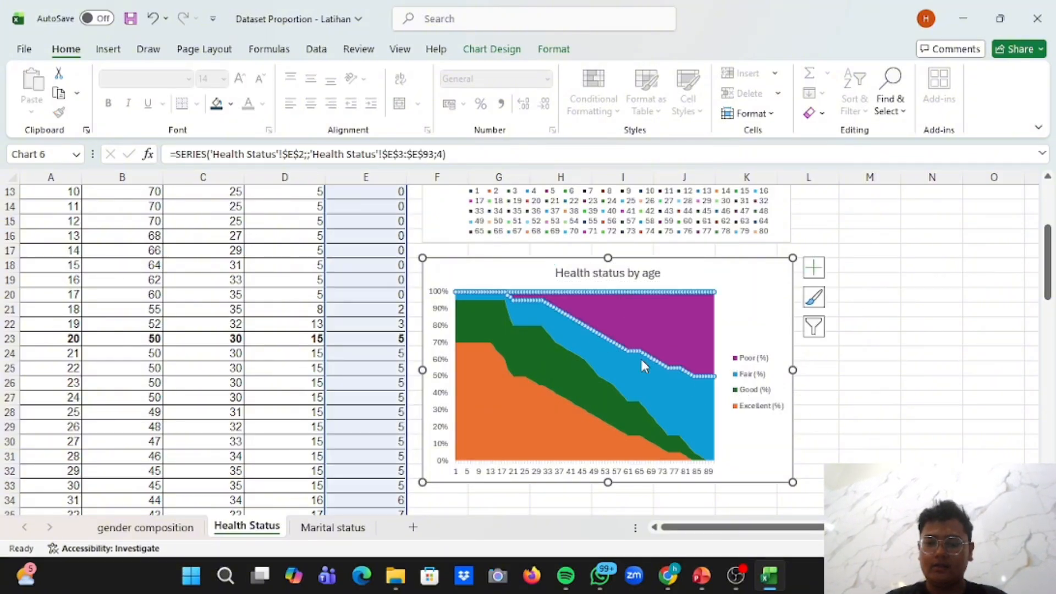
{"action": "right_click", "coordinate": [663, 325]}
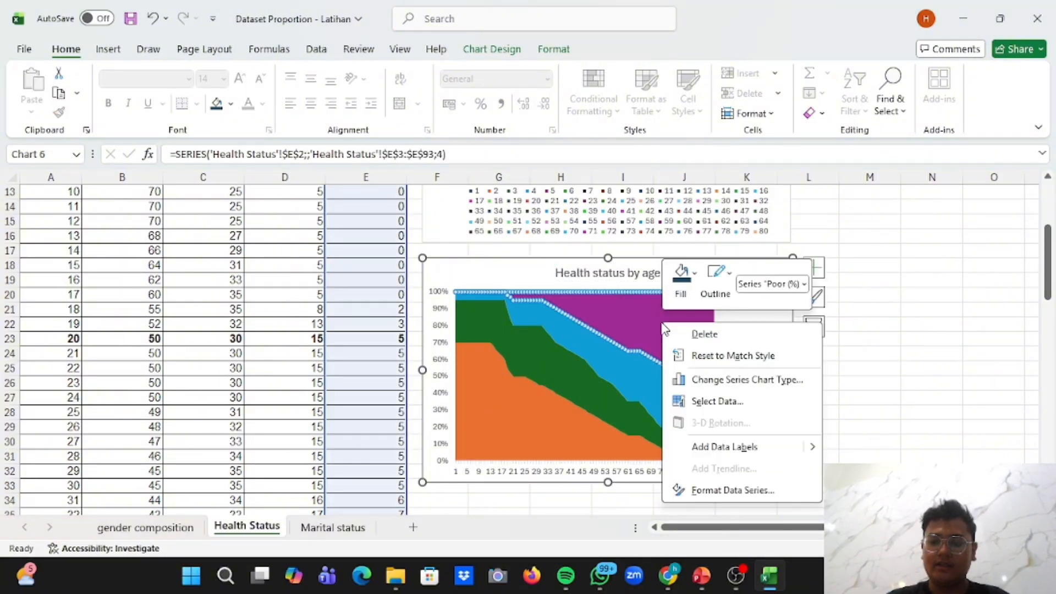
{"action": "left_click", "coordinate": [693, 275]}
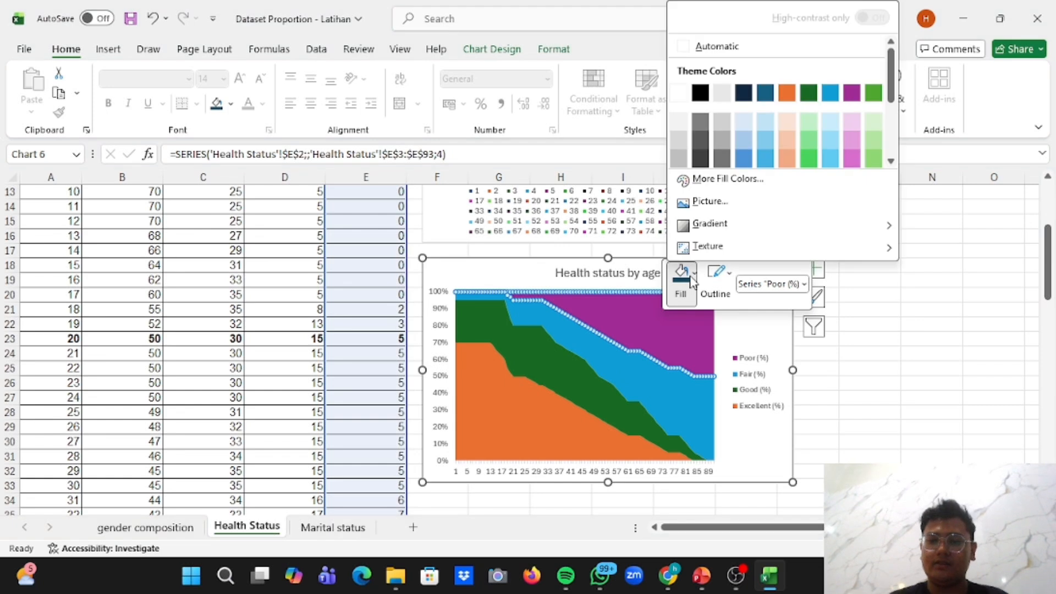
{"action": "left_click", "coordinate": [724, 126]}
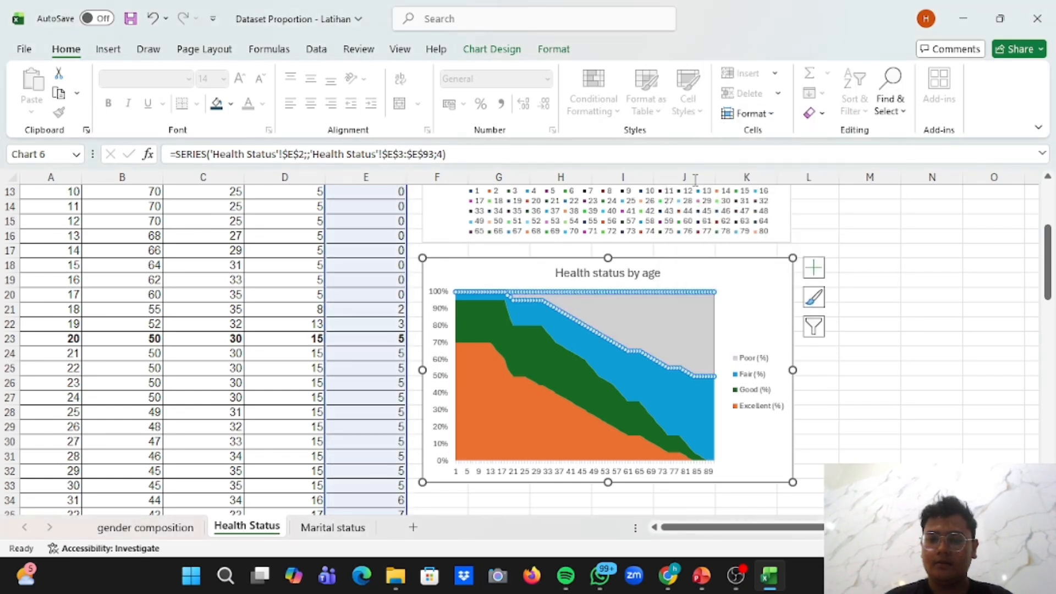
Change the fill of the Poor (%) area to a darker, medium grey
{"action": "right_click", "coordinate": [657, 307]}
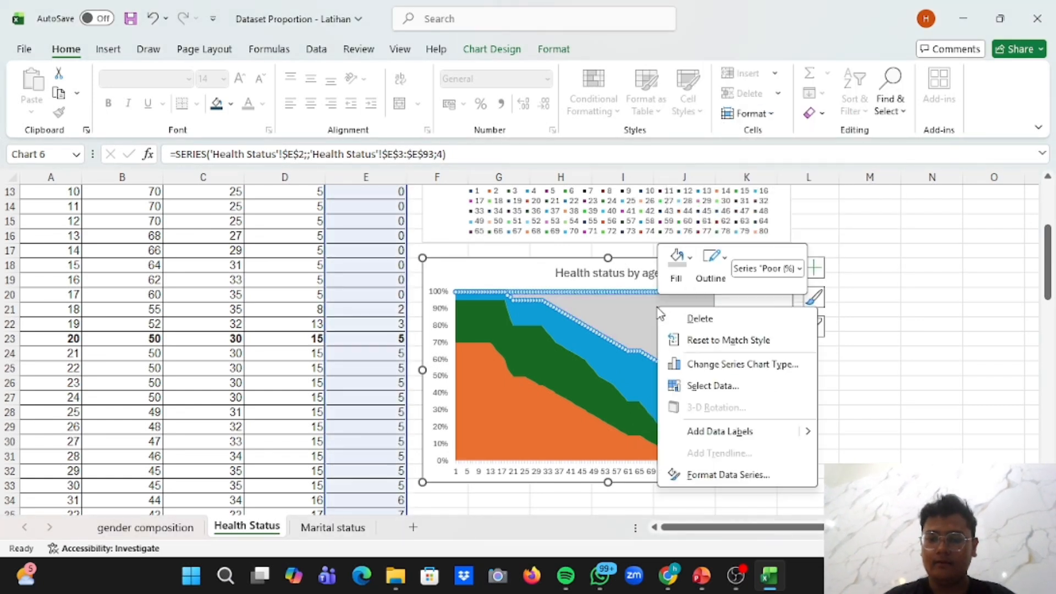
{"action": "left_click", "coordinate": [677, 274]}
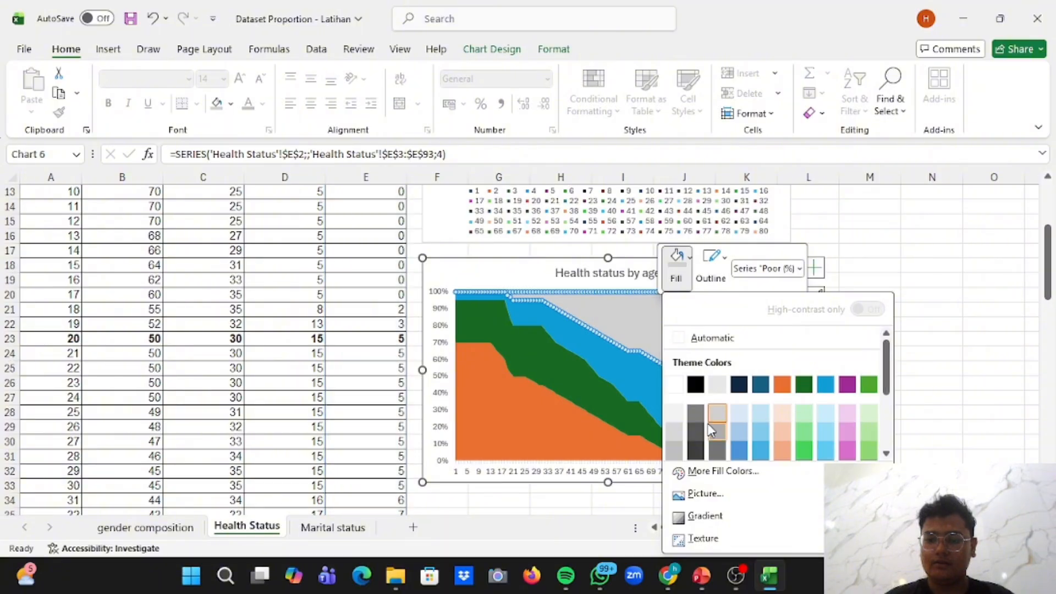
{"action": "left_click", "coordinate": [709, 426]}
Fill the Fair (%) area of the stacked area chart with dark grey
{"action": "left_click", "coordinate": [663, 395]}
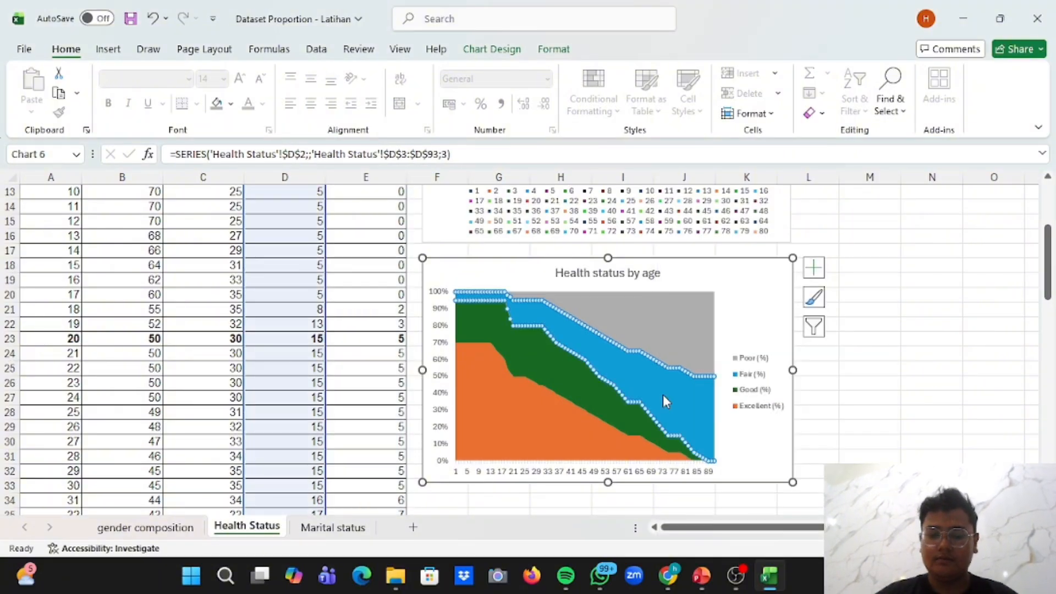
{"action": "right_click", "coordinate": [662, 394]}
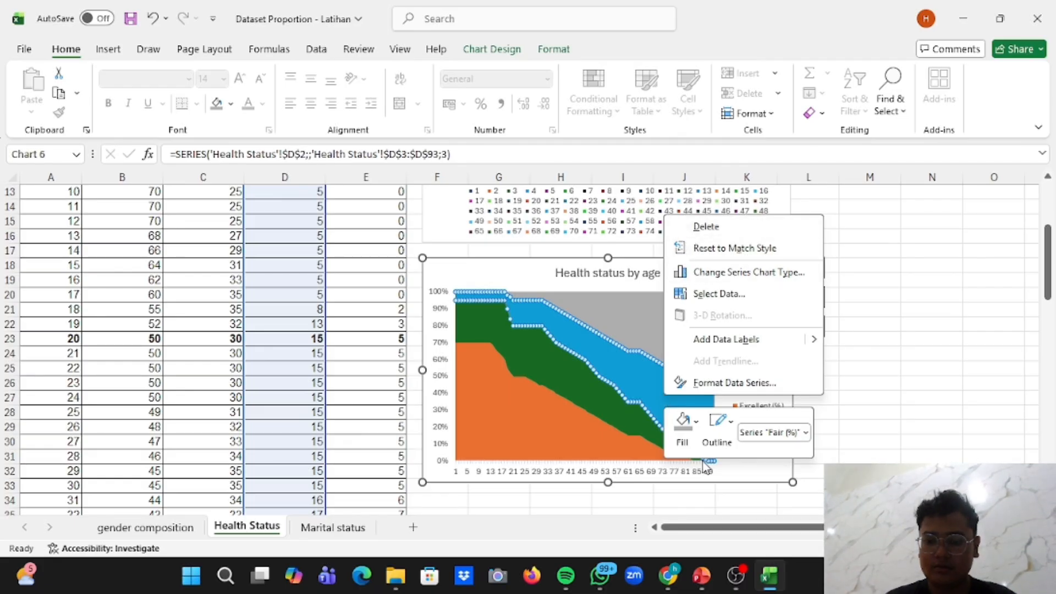
{"action": "left_click", "coordinate": [693, 423]}
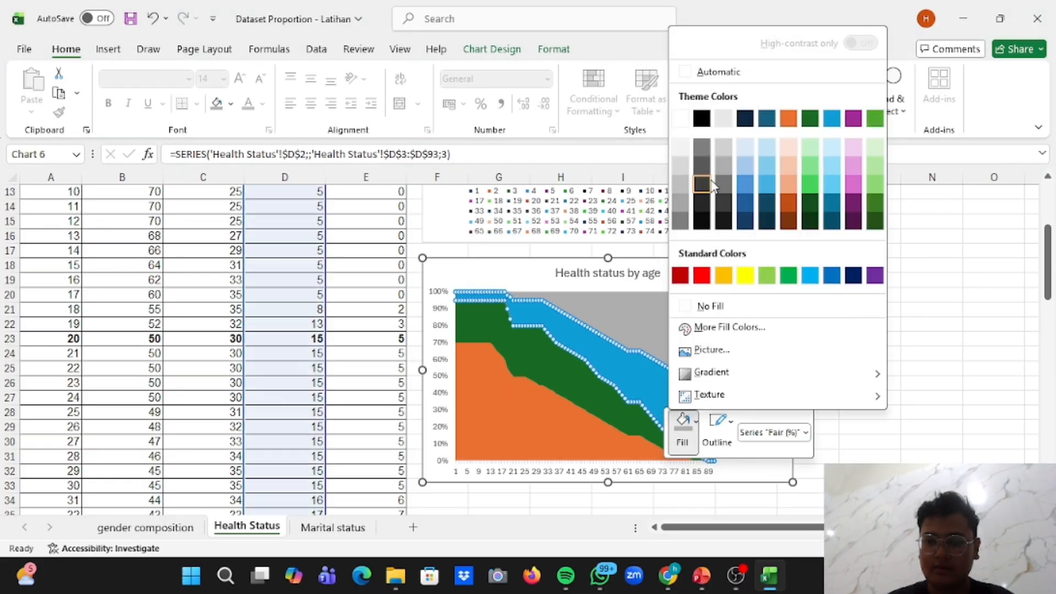
{"action": "left_click", "coordinate": [724, 184]}
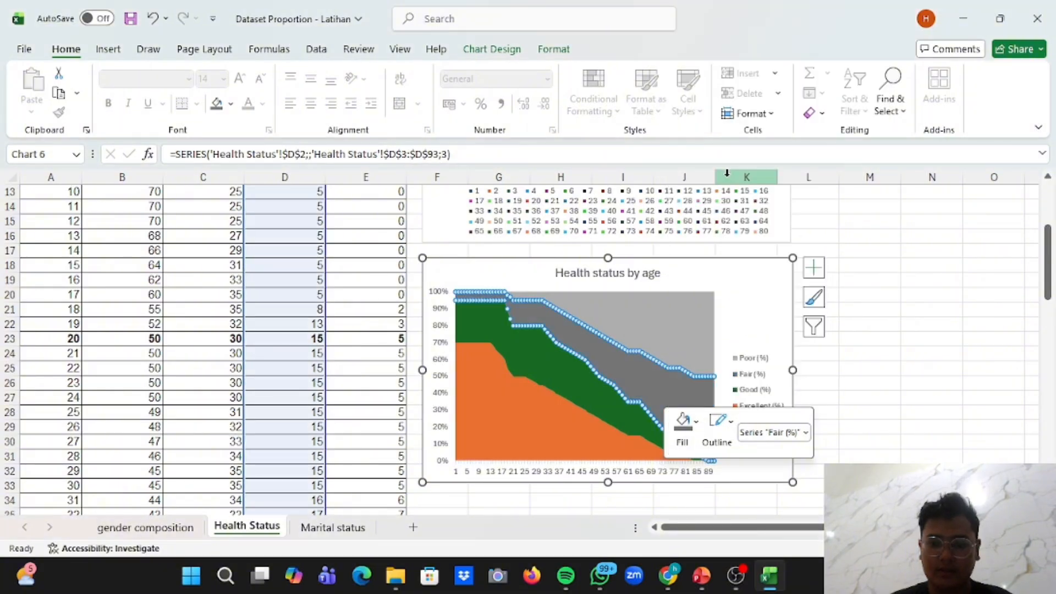
Fill the Good (%) area of the stacked area chart with dark teal
{"action": "left_click", "coordinate": [520, 359]}
{"action": "right_click", "coordinate": [520, 359]}
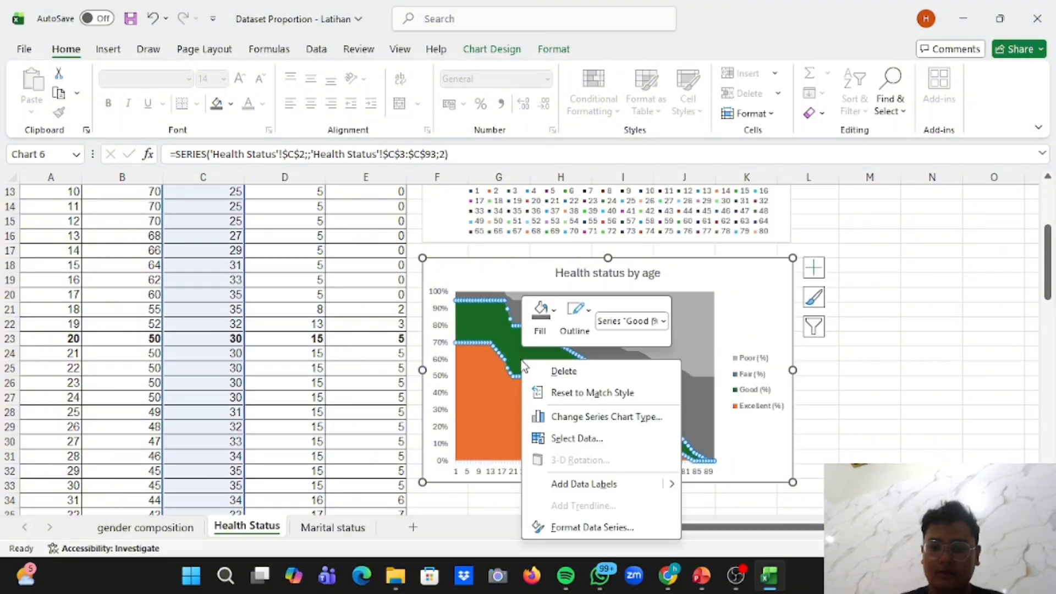
{"action": "left_click", "coordinate": [541, 316]}
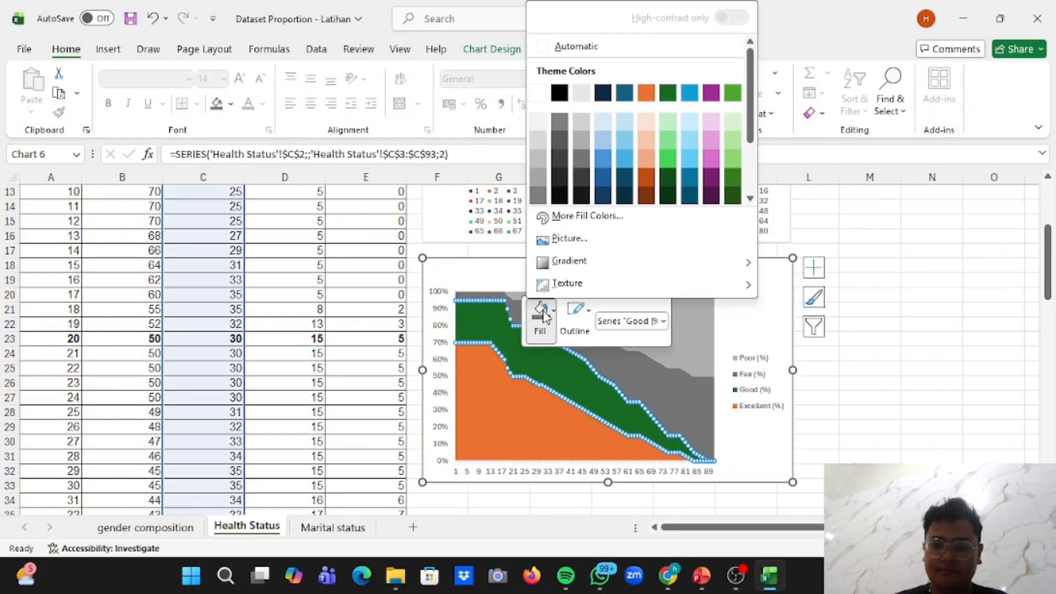
{"action": "left_click", "coordinate": [623, 178]}
Fill the Excellent (%) area with the darkest teal theme shade
{"action": "left_click", "coordinate": [519, 427]}
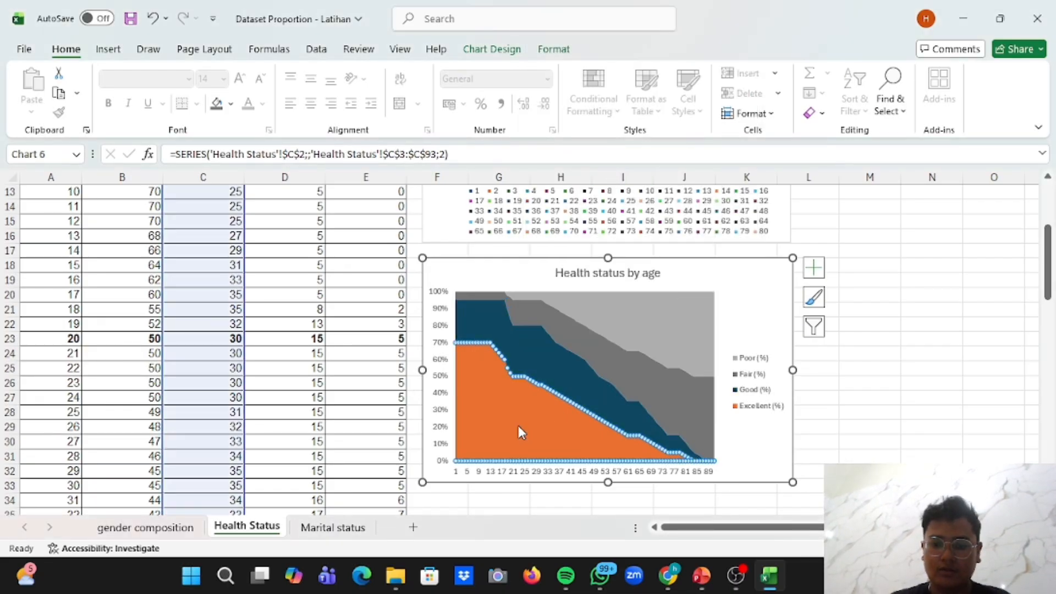
{"action": "right_click", "coordinate": [518, 427]}
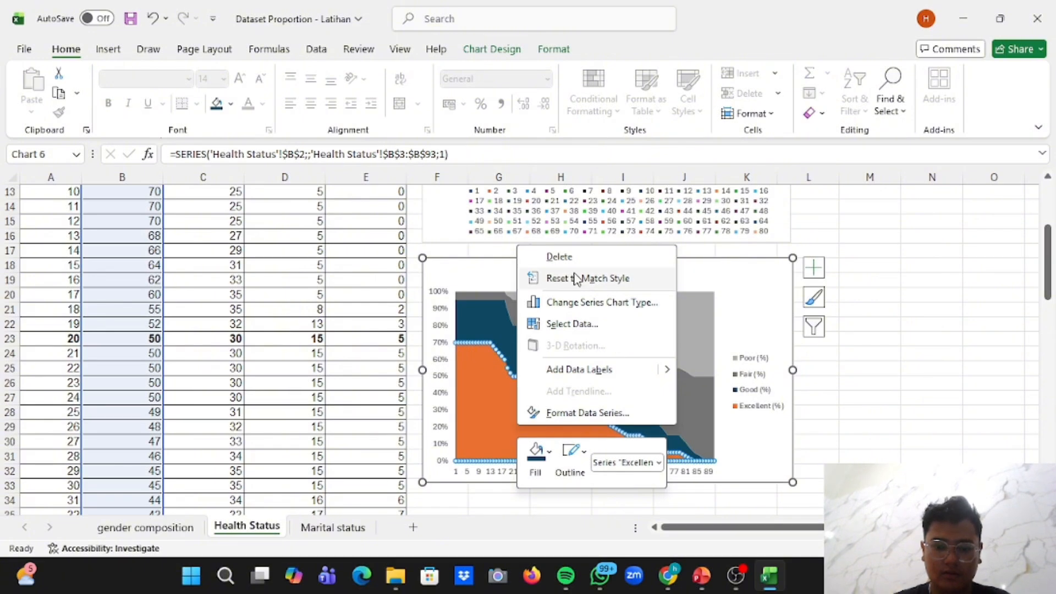
{"action": "left_click", "coordinate": [546, 453]}
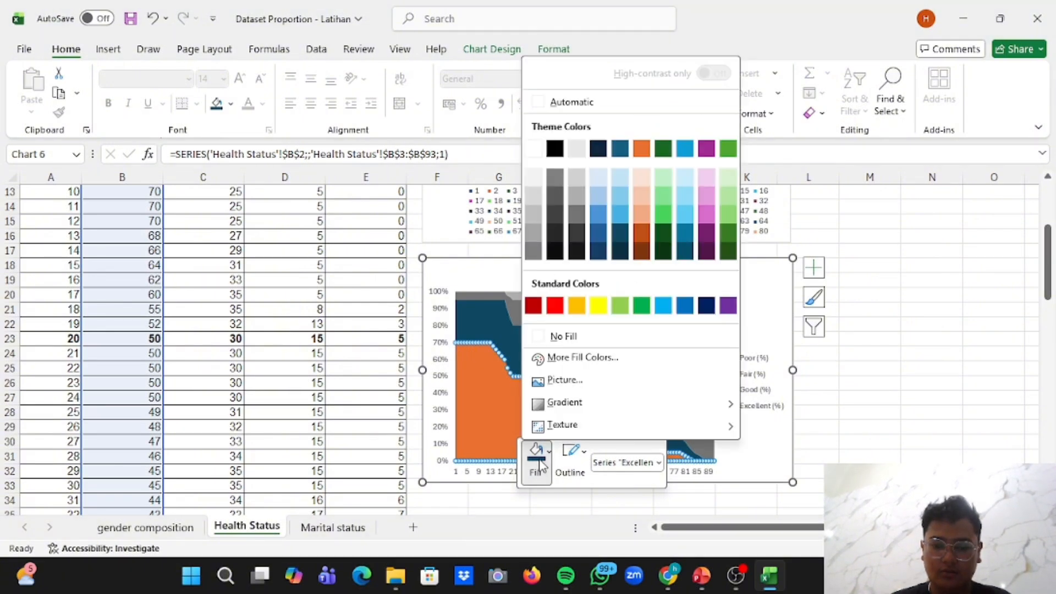
{"action": "left_click", "coordinate": [616, 248]}
{"action": "left_click", "coordinate": [957, 394]}
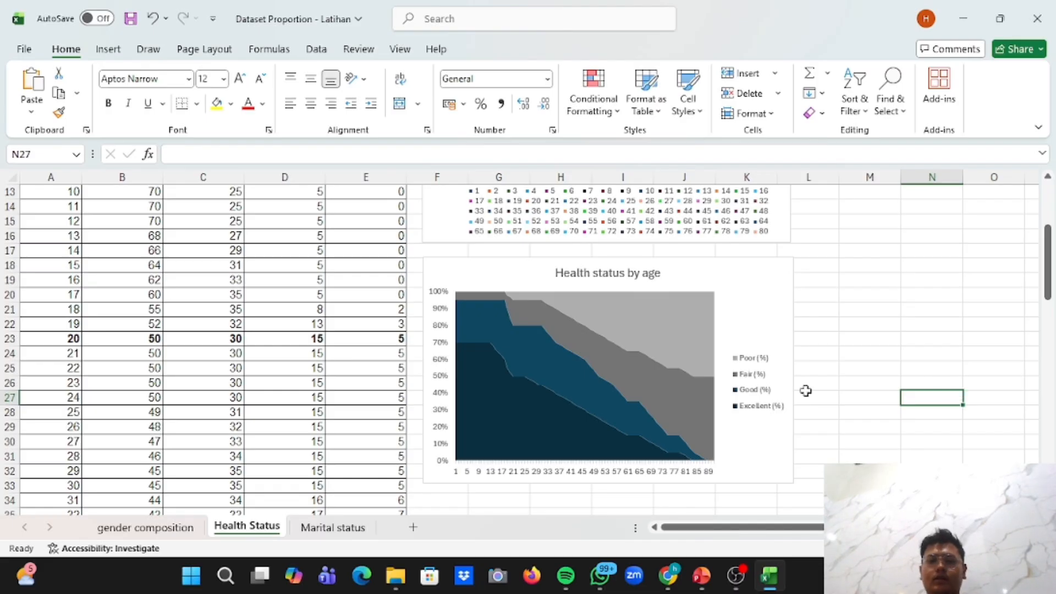
Change the fill of the Excellent (%) area to the darkest navy blue theme shade
{"action": "left_click", "coordinate": [497, 428]}
{"action": "right_click", "coordinate": [497, 428]}
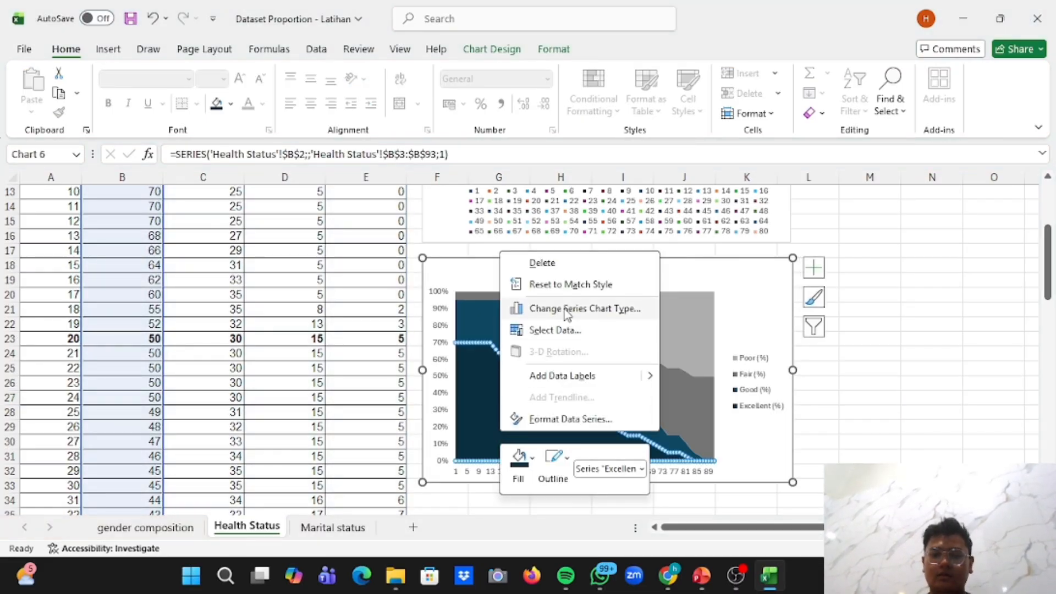
{"action": "left_click", "coordinate": [523, 459]}
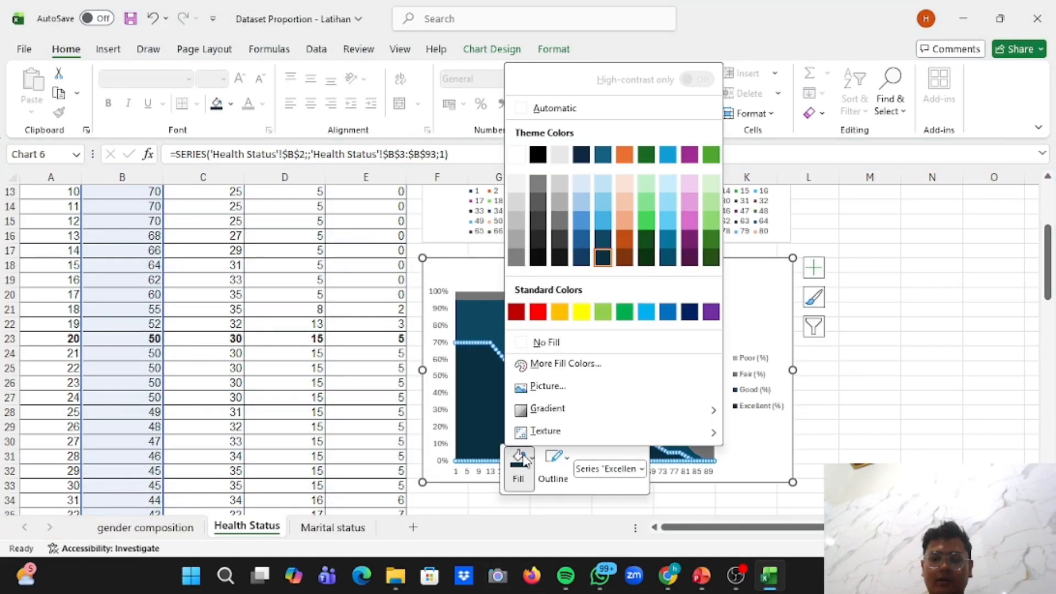
{"action": "left_click", "coordinate": [586, 257]}
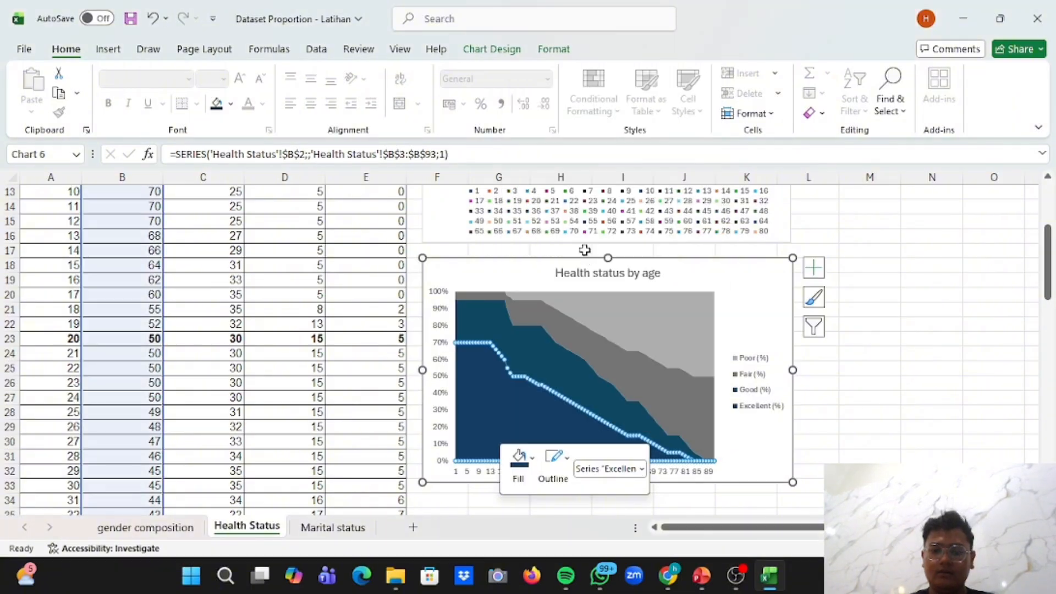
{"action": "left_click", "coordinate": [905, 353]}
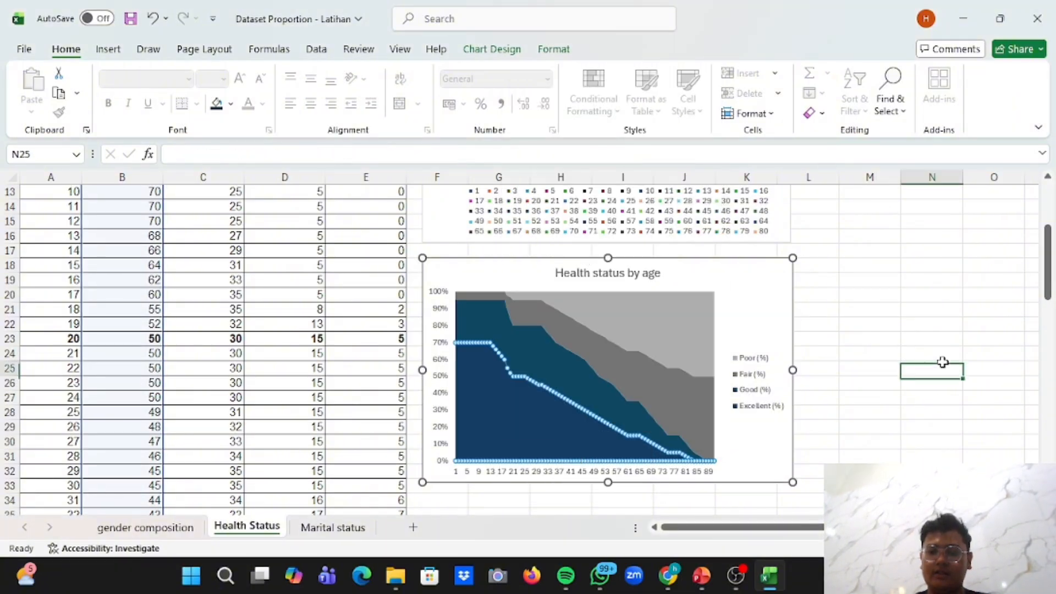
Change the fill of the Good (%) area to a medium-dark blue, one shade lighter than the Excellent (%) area
{"action": "left_click", "coordinate": [542, 355]}
{"action": "right_click", "coordinate": [542, 355]}
{"action": "left_click", "coordinate": [560, 303]}
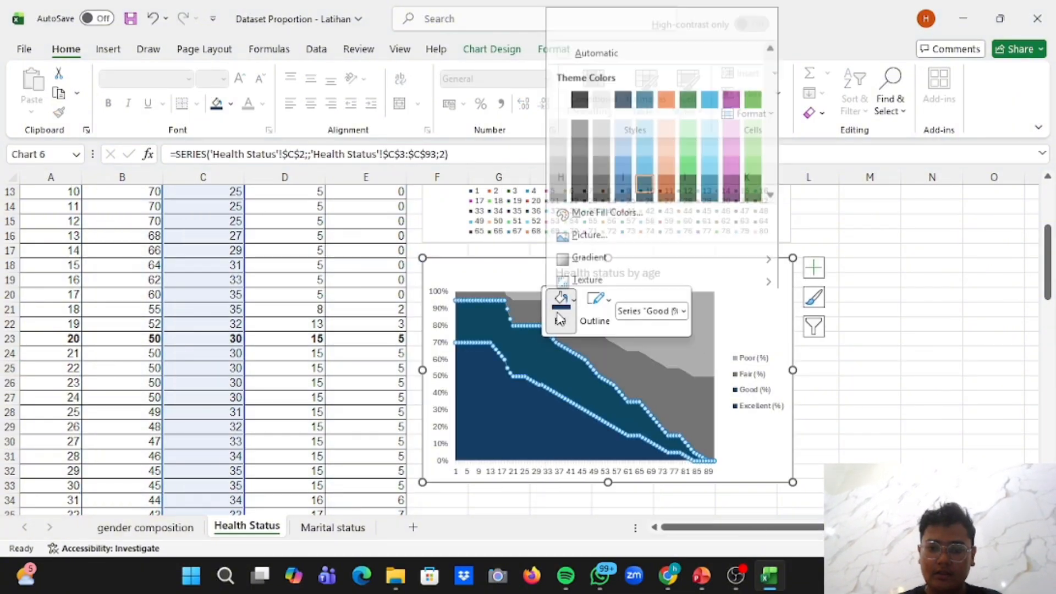
{"action": "left_click", "coordinate": [621, 176]}
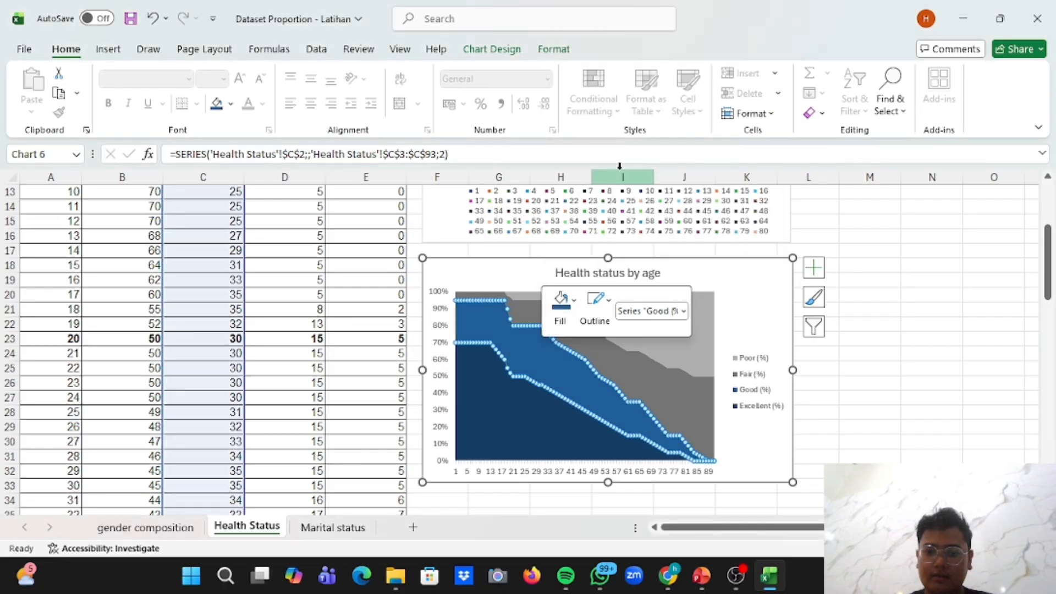
{"action": "left_click", "coordinate": [868, 384]}
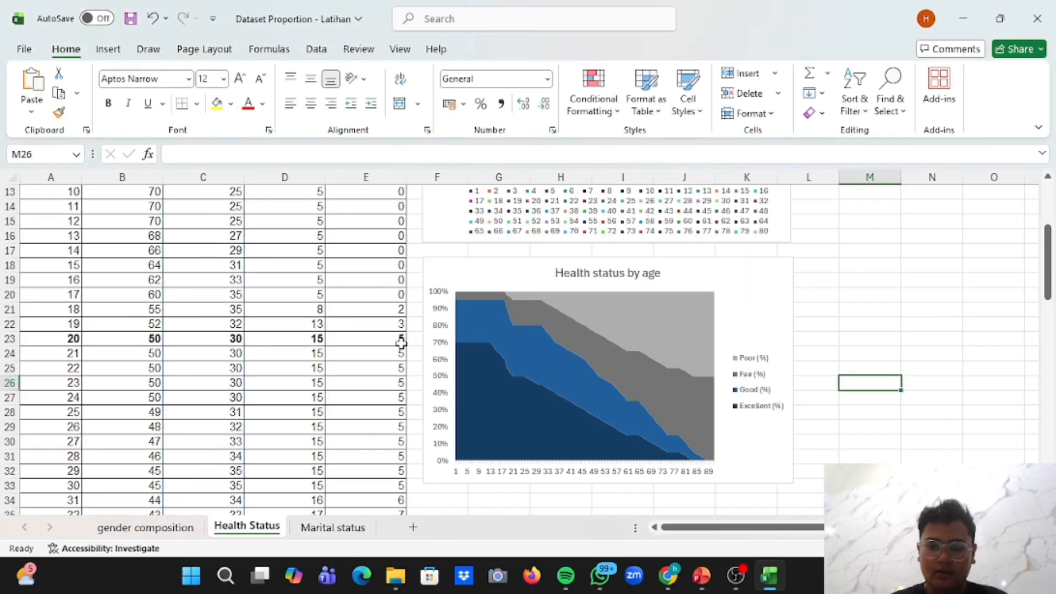
Examine the formatting options of the area chart's vertical percentage axis, including its units and crossing settings
{"action": "left_click", "coordinate": [440, 346]}
{"action": "right_click", "coordinate": [437, 345]}
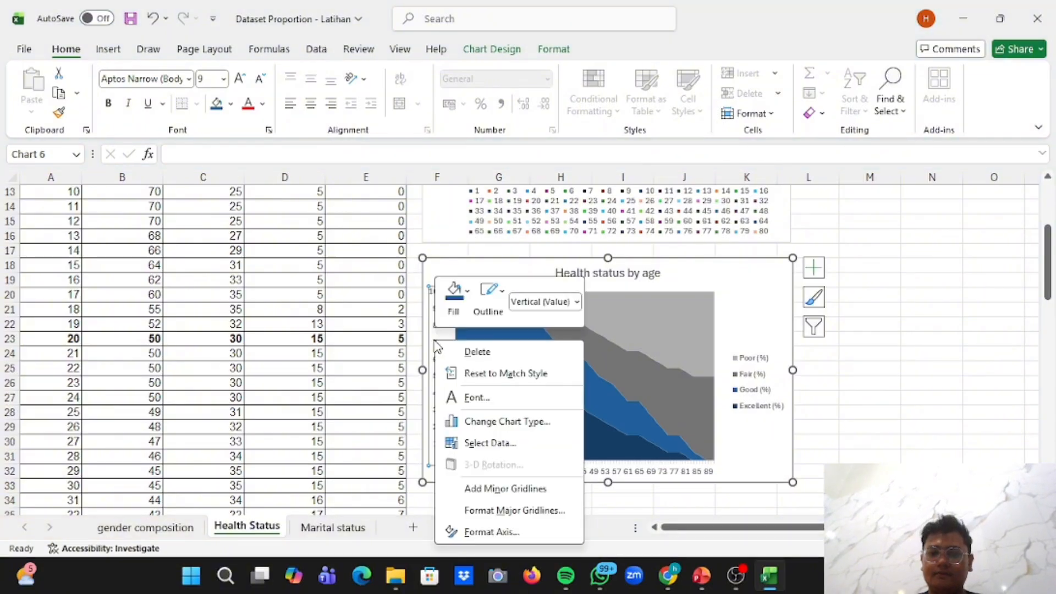
{"action": "left_click", "coordinate": [492, 532]}
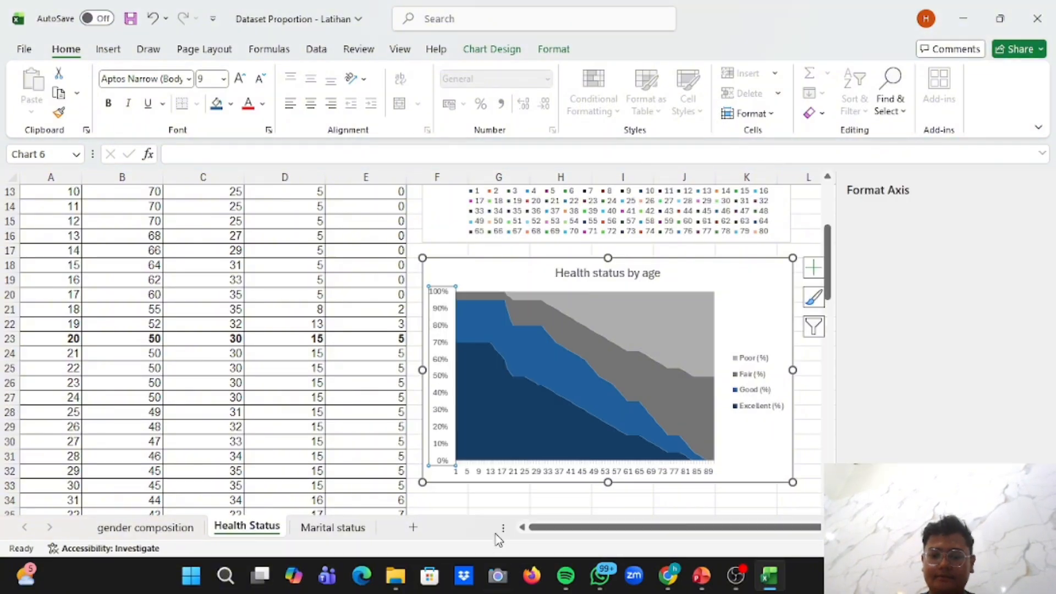
{"action": "scroll", "coordinate": [908, 415], "scroll_direction": "down", "scroll_amount": 2}
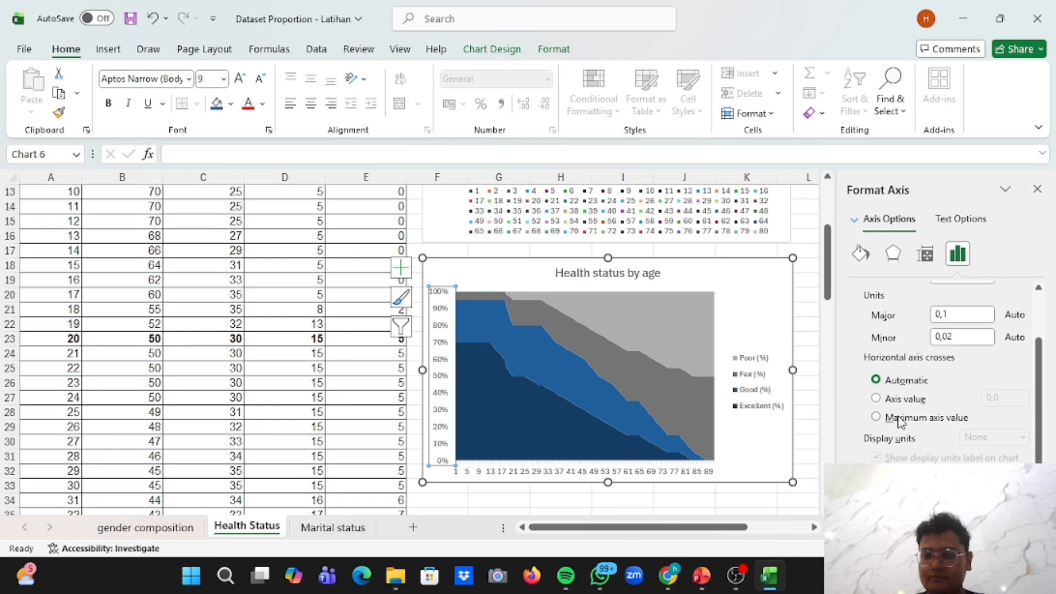
{"action": "scroll", "coordinate": [900, 422], "scroll_direction": "down", "scroll_amount": 2}
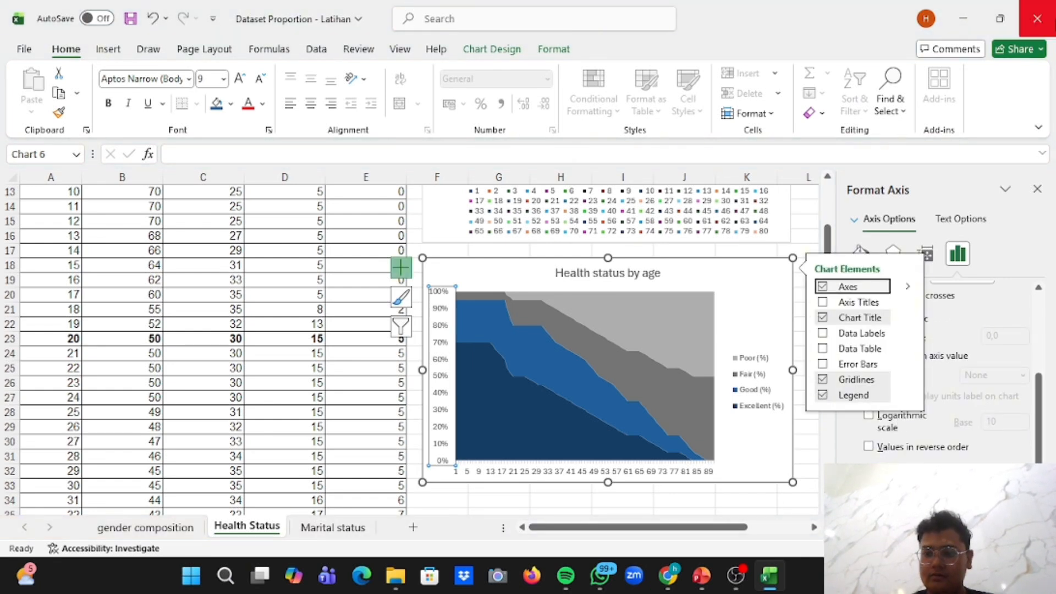
{"action": "left_click", "coordinate": [1037, 189]}
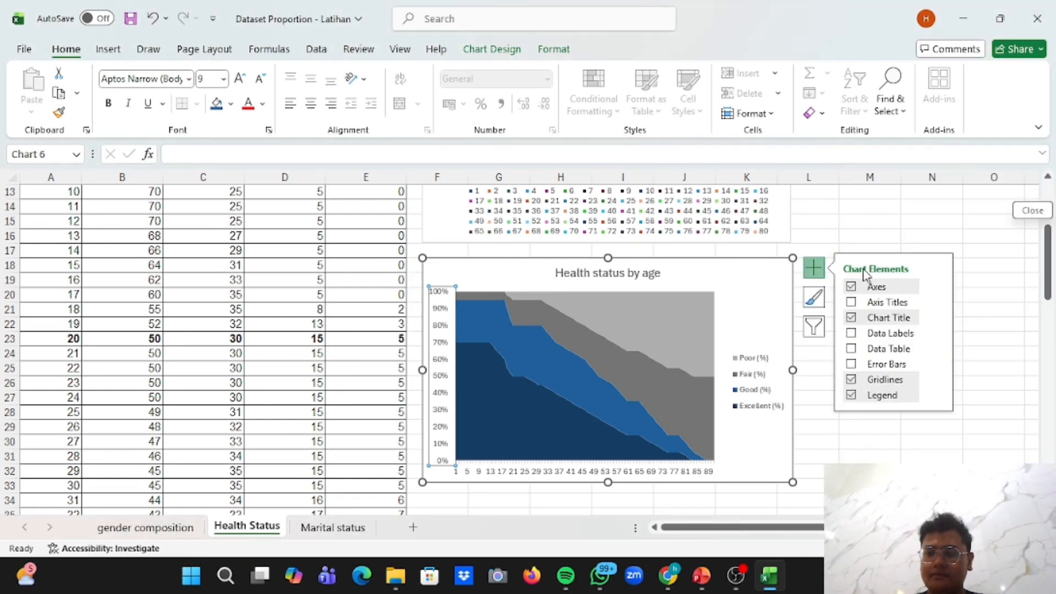
{"action": "left_click", "coordinate": [814, 499]}
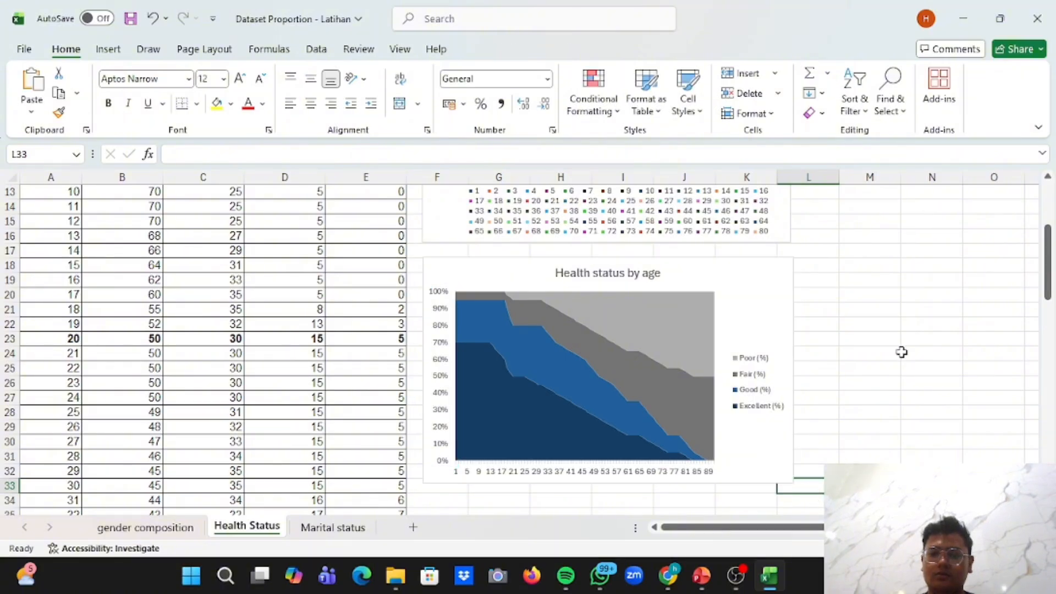
Compare the recoloured stacked area chart with the pie chart above it on the Health Status sheet
{"action": "left_click", "coordinate": [891, 322]}
{"action": "scroll", "coordinate": [891, 319], "scroll_direction": "up", "scroll_amount": 2}
{"action": "scroll", "coordinate": [891, 322], "scroll_direction": "down", "scroll_amount": 4}
{"action": "scroll", "coordinate": [891, 322], "scroll_direction": "up", "scroll_amount": 3}
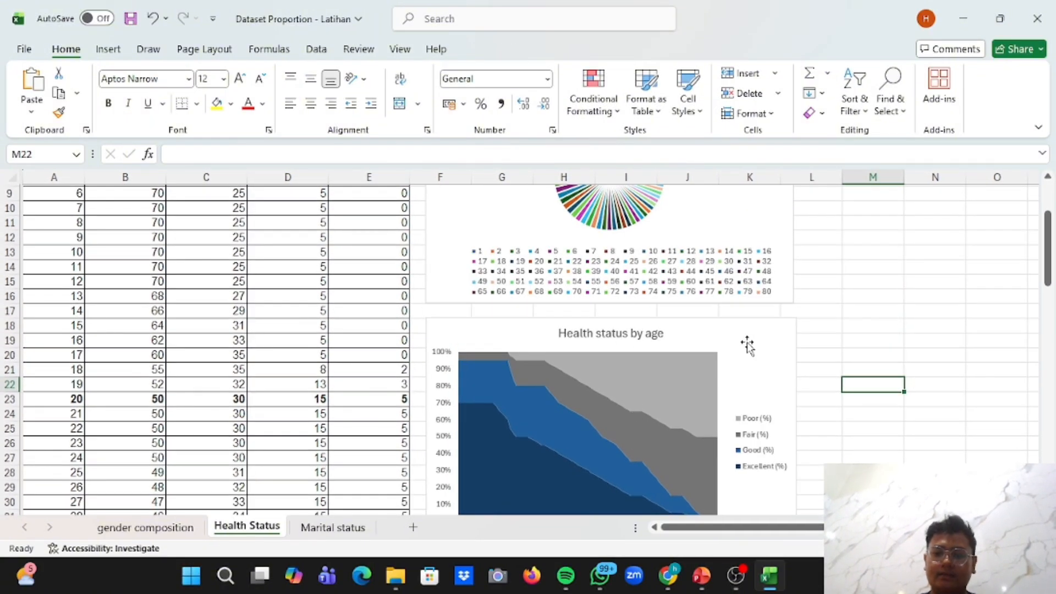
{"action": "scroll", "coordinate": [747, 345], "scroll_direction": "down", "scroll_amount": 2}
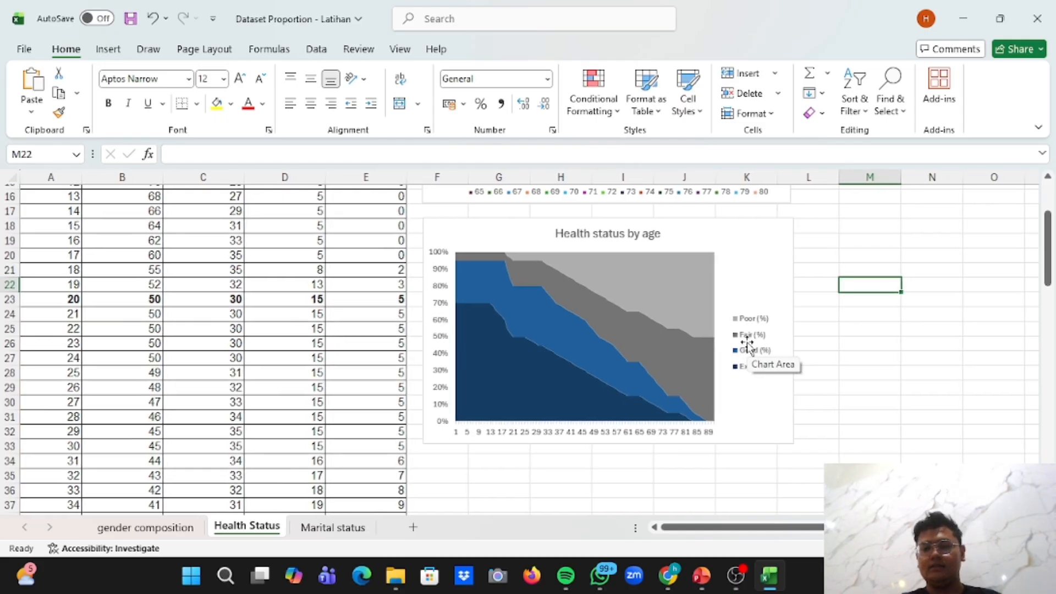
{"action": "scroll", "coordinate": [601, 330], "scroll_direction": "up", "scroll_amount": 1}
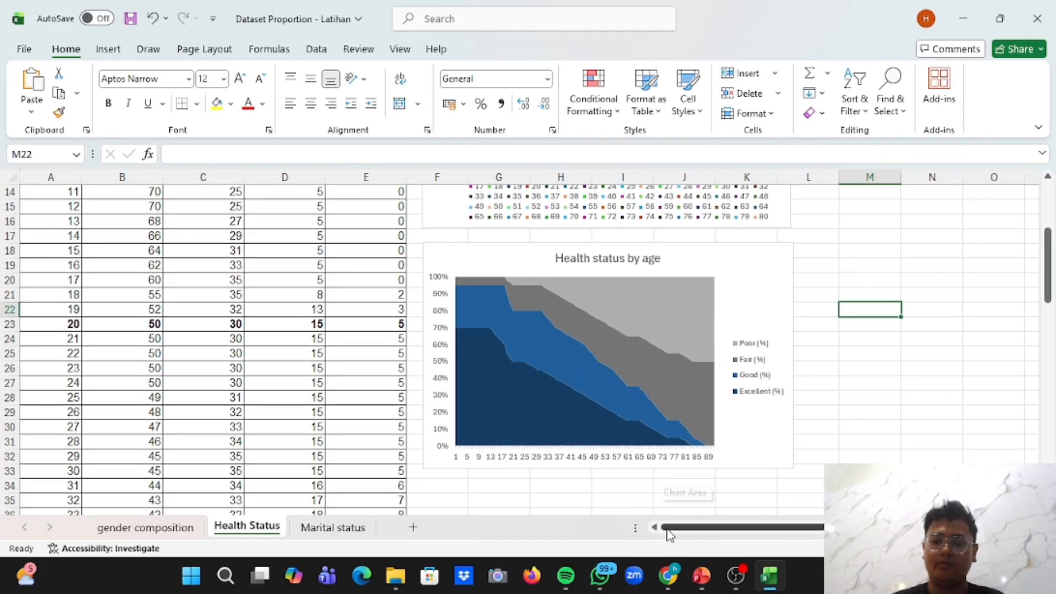
{"action": "scroll", "coordinate": [612, 380], "scroll_direction": "up", "scroll_amount": 5}
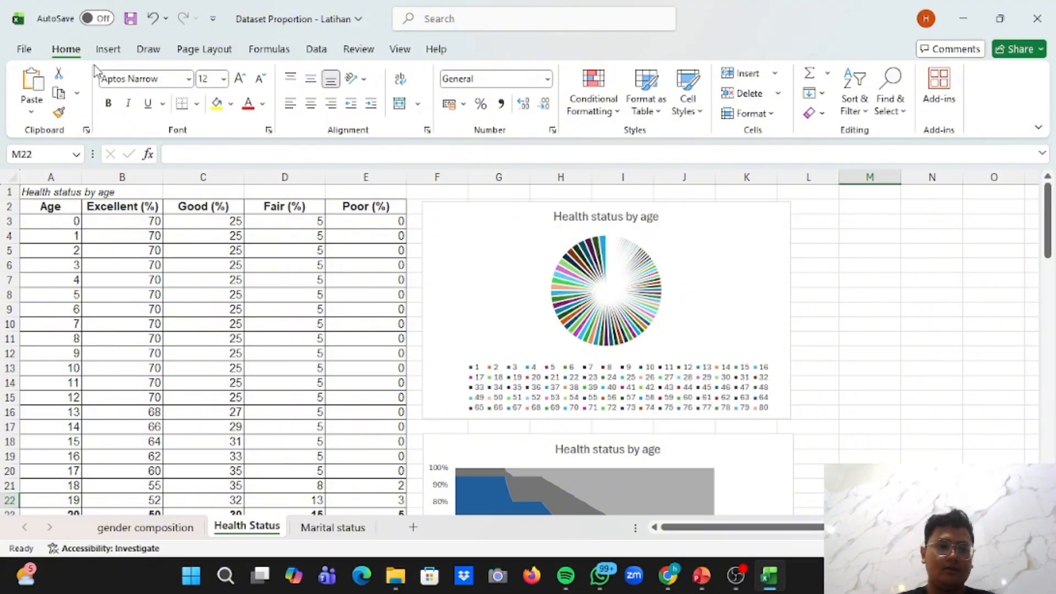
On the Marital status sheet, select the full Age (years), Never Married and All People Surveyed columns including their headers
{"action": "key", "text": "ctrl+Page_Down"}
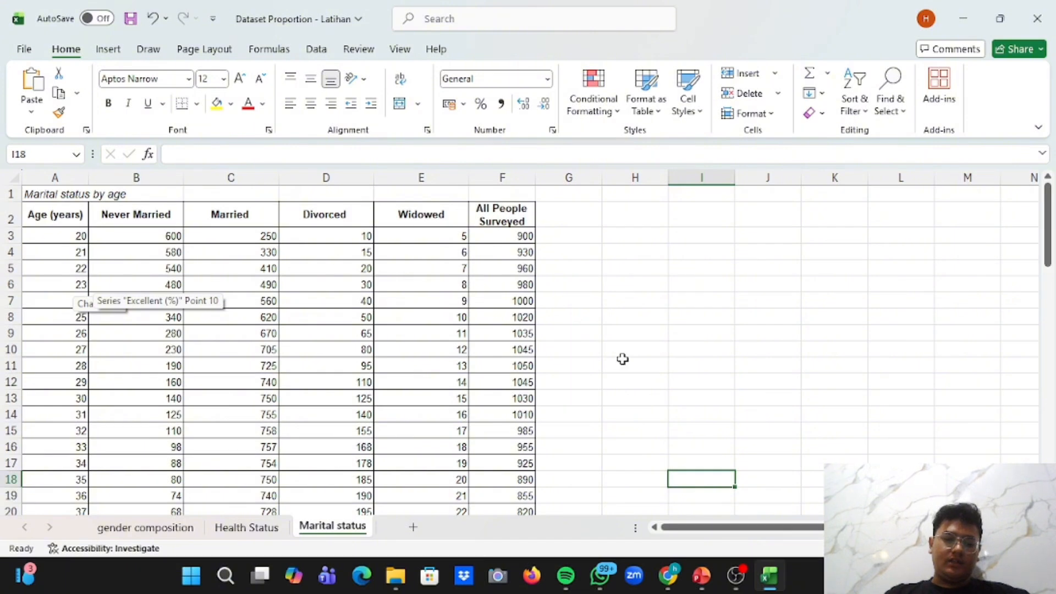
{"action": "left_click", "coordinate": [55, 239]}
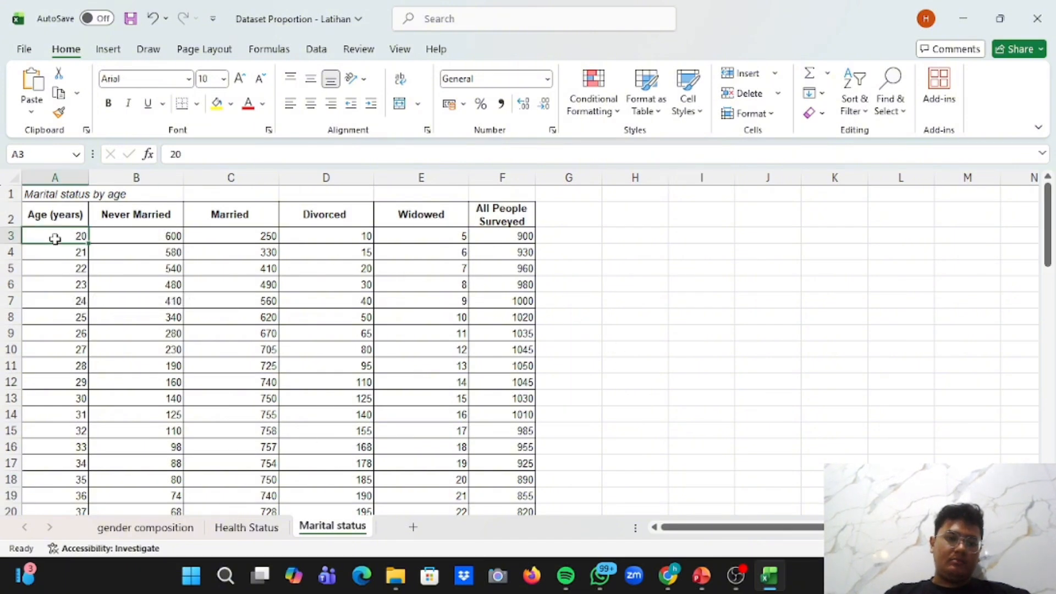
{"action": "left_click", "coordinate": [39, 212]}
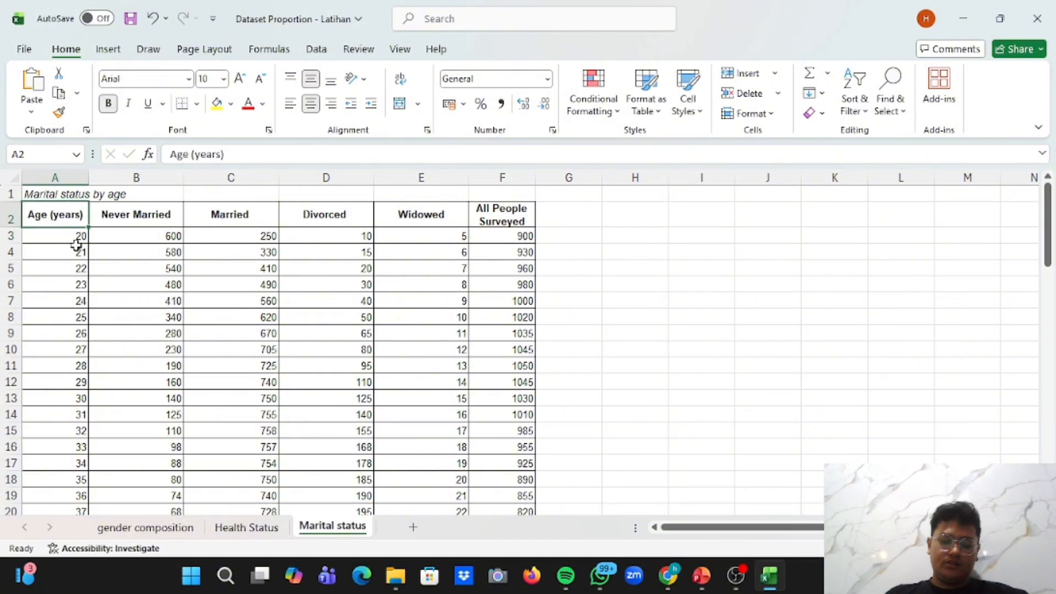
{"action": "key", "text": "ctrl+shift+Down"}
{"action": "scroll", "coordinate": [76, 245], "scroll_direction": "up", "scroll_amount": 19}
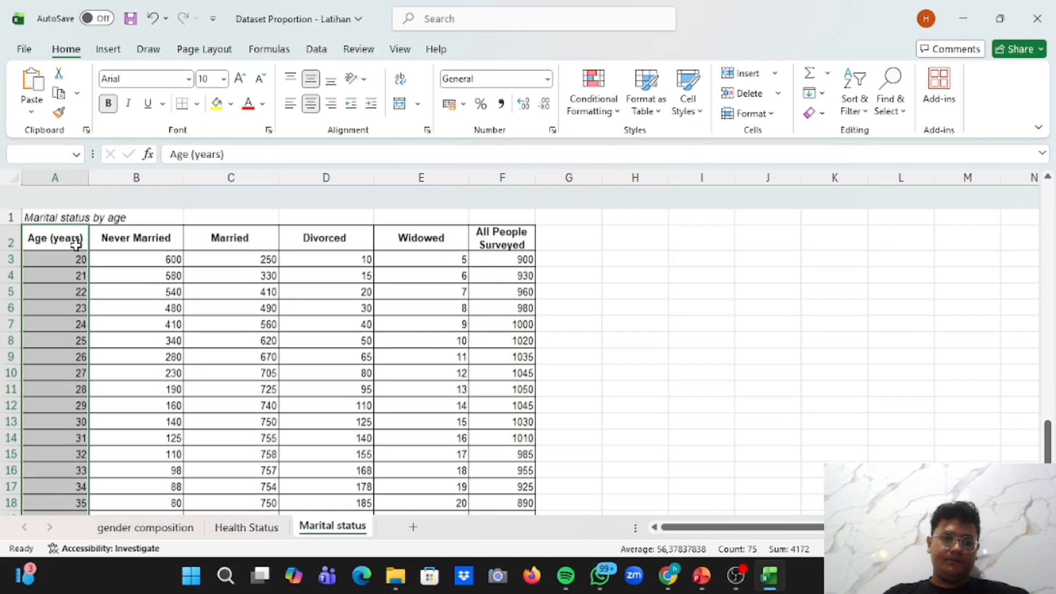
{"action": "left_click", "coordinate": [157, 217], "text": "ctrl"}
{"action": "key", "text": "ctrl+shift+Down"}
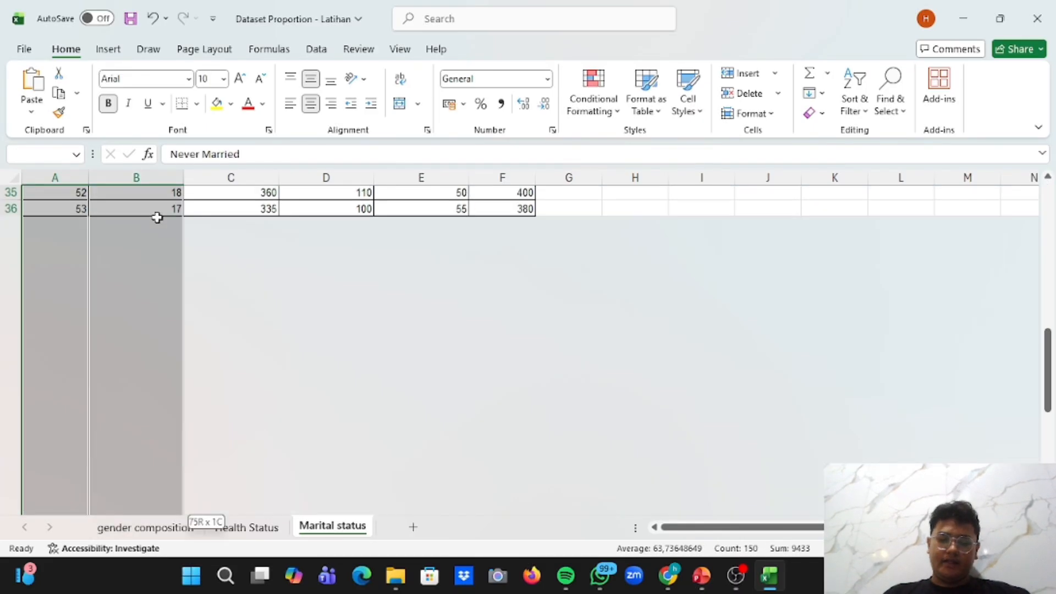
{"action": "scroll", "coordinate": [157, 216], "scroll_direction": "up", "scroll_amount": 20}
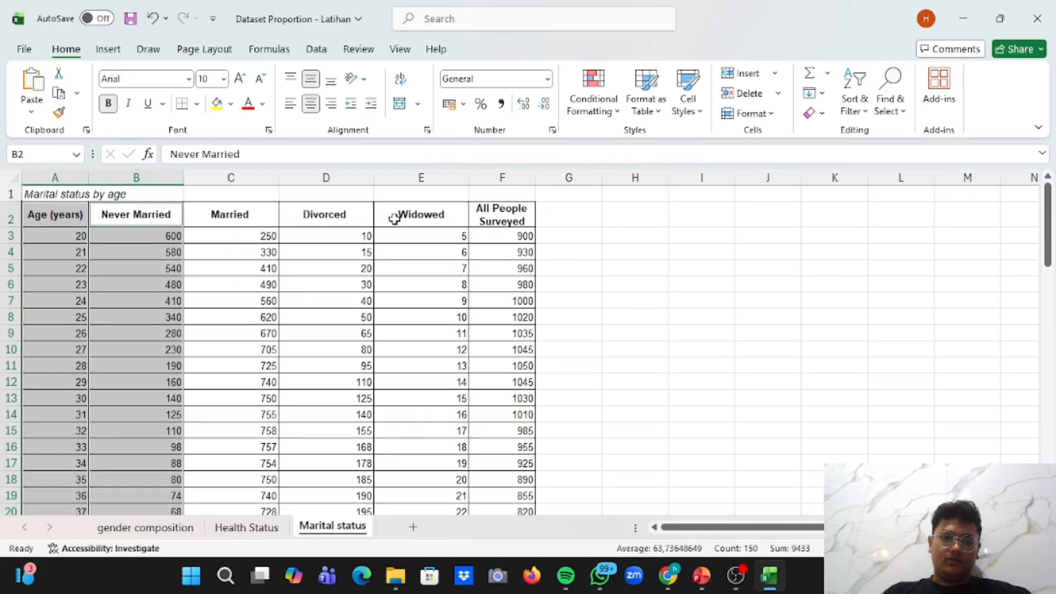
{"action": "left_click", "coordinate": [494, 221], "text": "ctrl"}
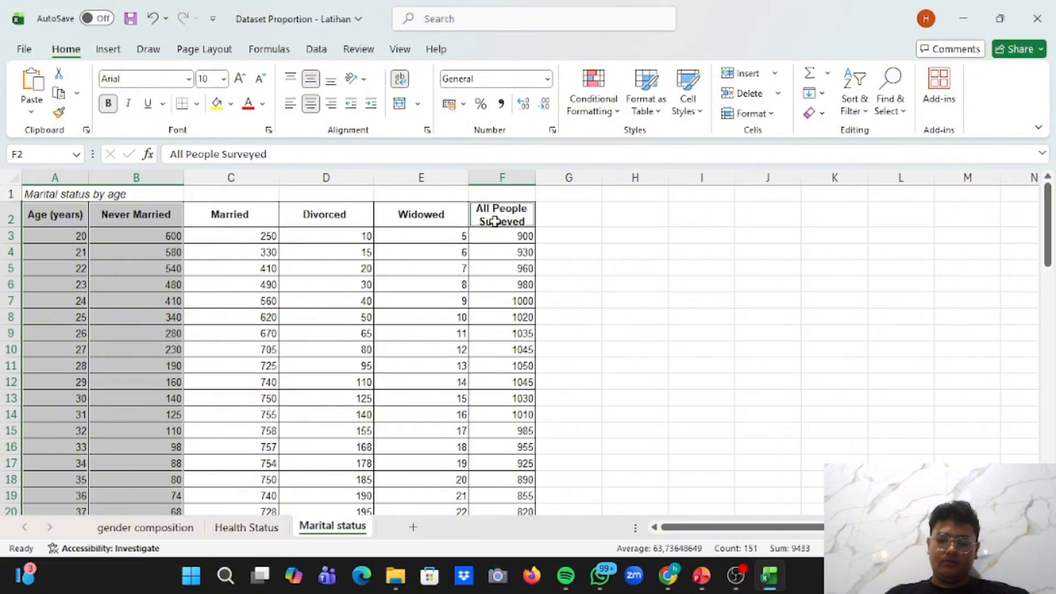
{"action": "key", "text": "ctrl+shift+Down"}
{"action": "scroll", "coordinate": [495, 220], "scroll_direction": "up", "scroll_amount": 20}
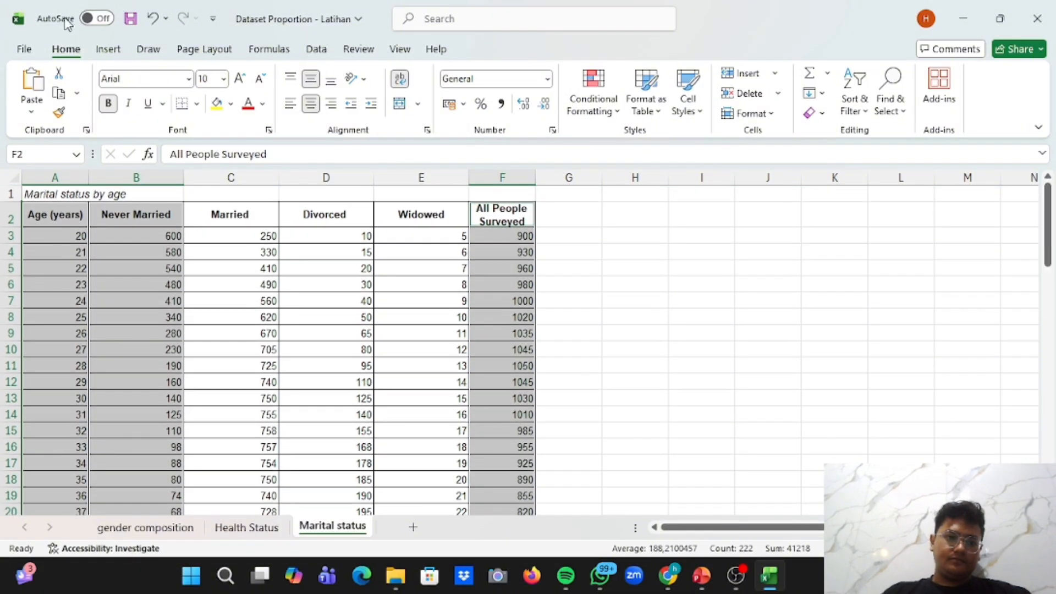
Insert a basic 2-D area chart from the selected marital status columns and place it beside the data table
{"action": "left_click", "coordinate": [110, 51]}
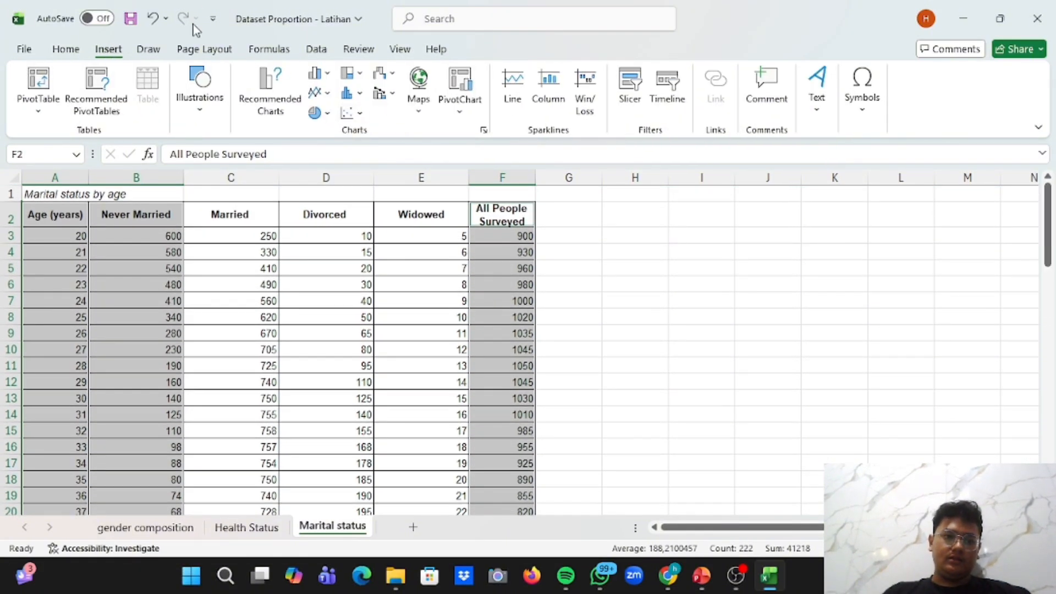
{"action": "left_click", "coordinate": [323, 96]}
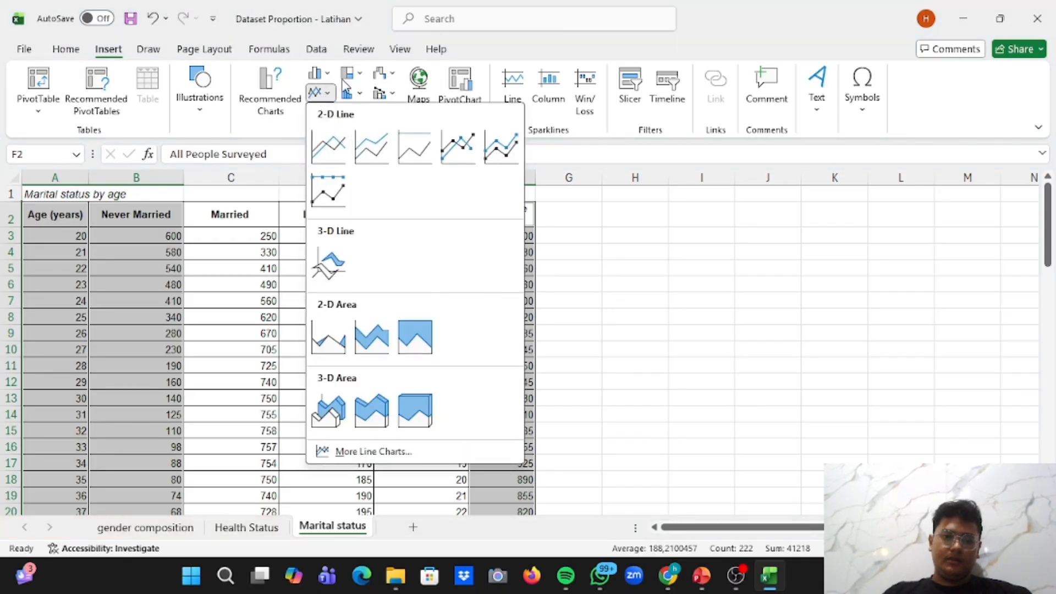
{"action": "left_click", "coordinate": [327, 348]}
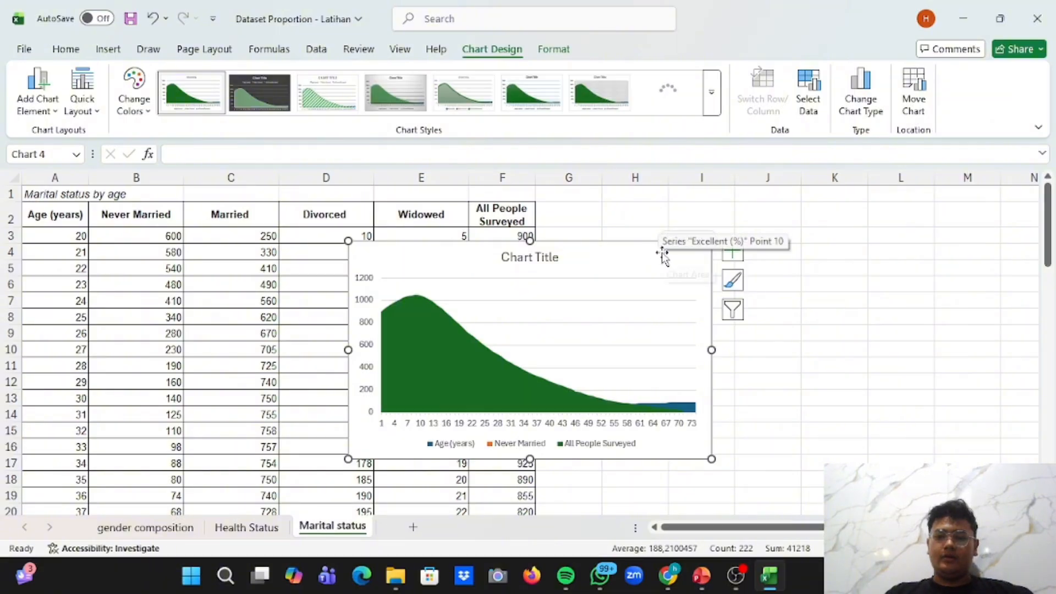
{"action": "left_click_drag", "start_coordinate": [663, 258], "coordinate": [865, 217]}
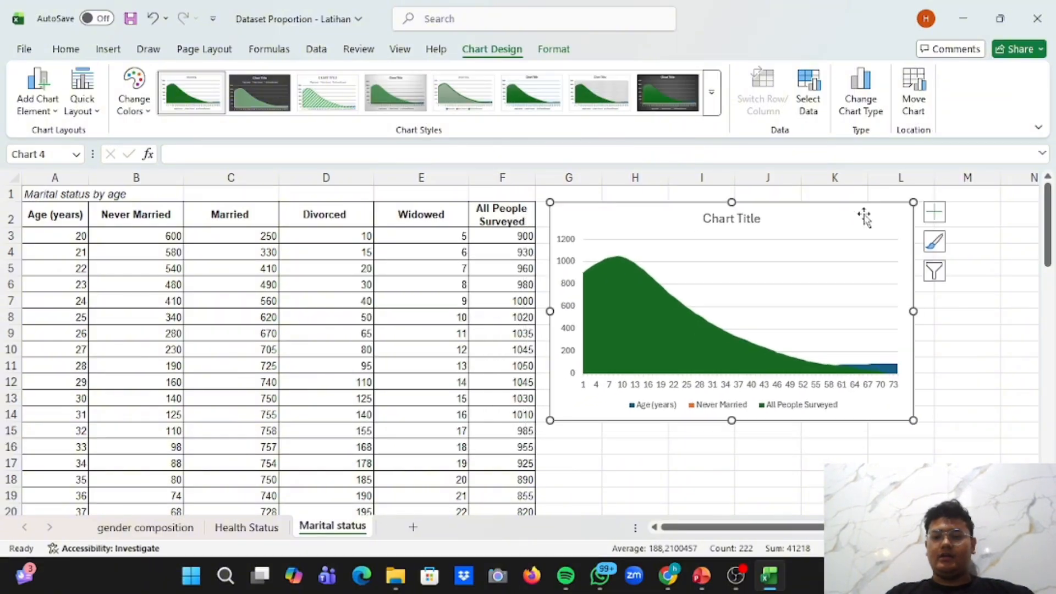
Reorder the chart data so All People Surveyed is the first series and delete the Age (years) series from the chart
{"action": "scroll", "coordinate": [689, 387], "scroll_direction": "right", "scroll_amount": 2}
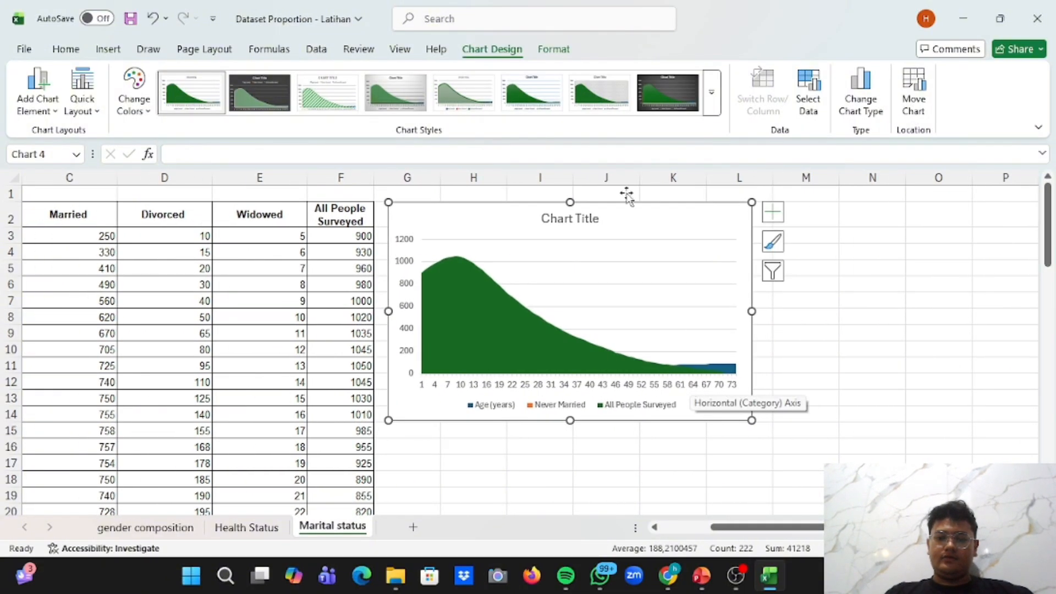
{"action": "left_click", "coordinate": [499, 329]}
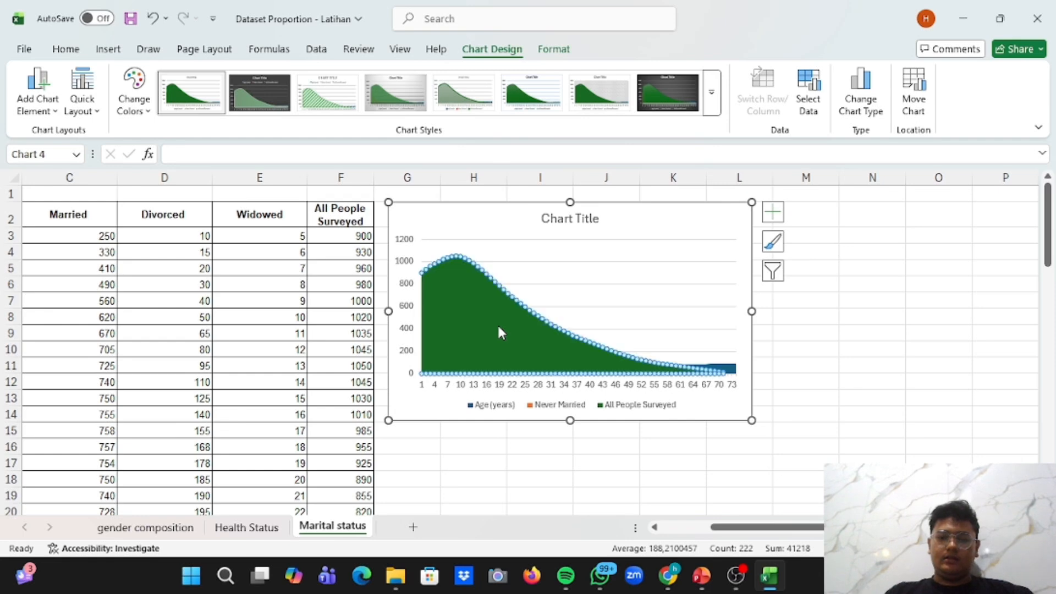
{"action": "right_click", "coordinate": [499, 330]}
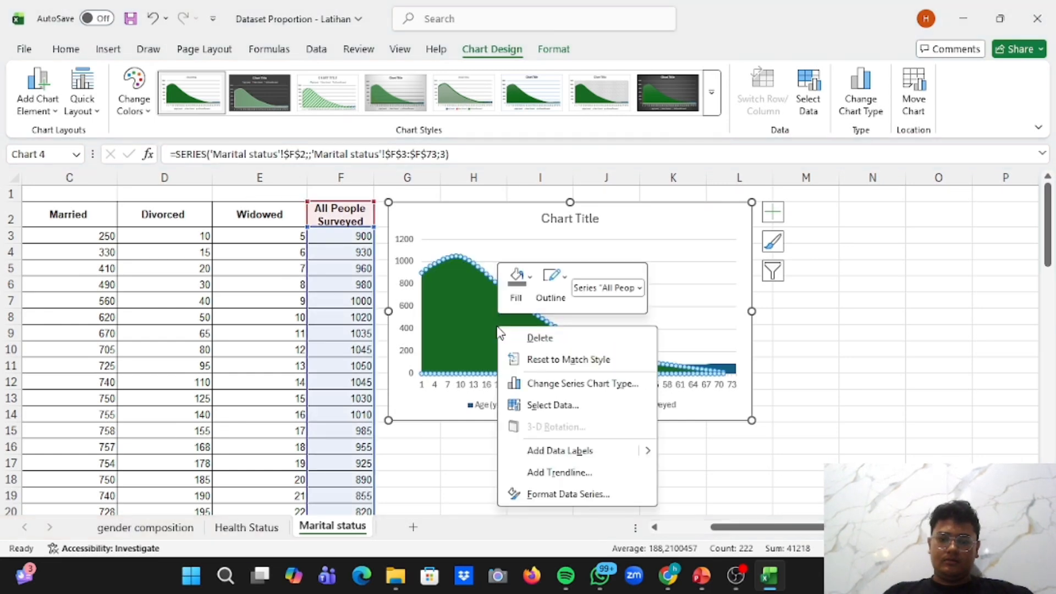
{"action": "left_click", "coordinate": [559, 408]}
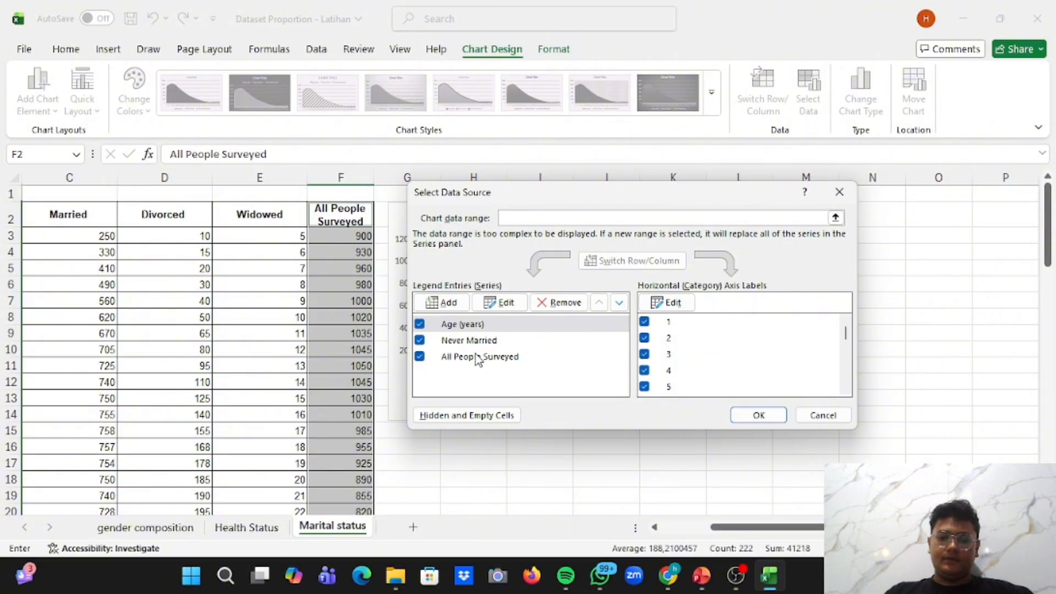
{"action": "left_click", "coordinate": [478, 358]}
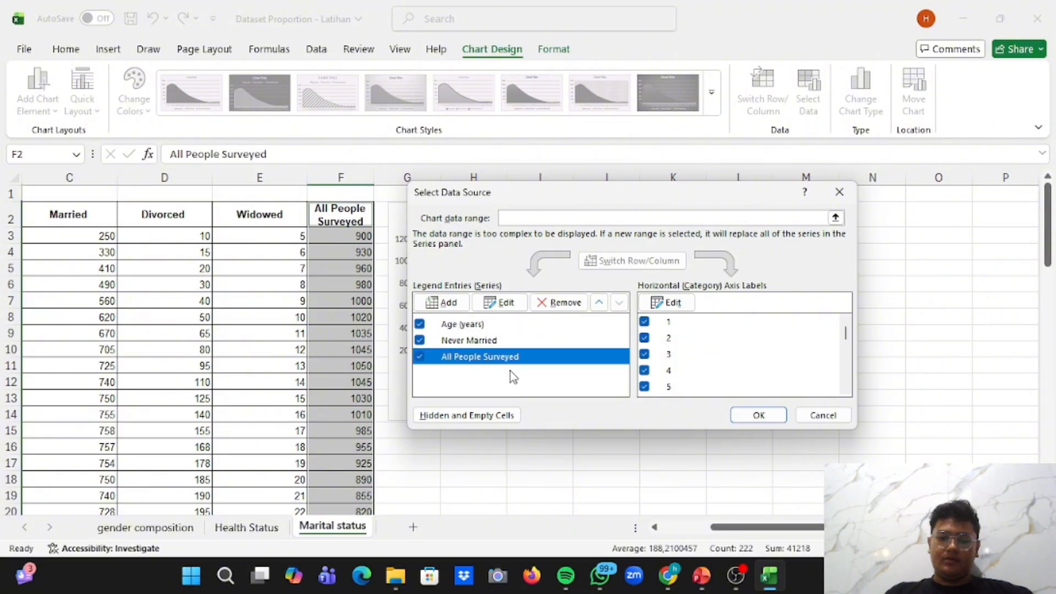
{"action": "left_click", "coordinate": [600, 302]}
{"action": "left_click", "coordinate": [600, 304]}
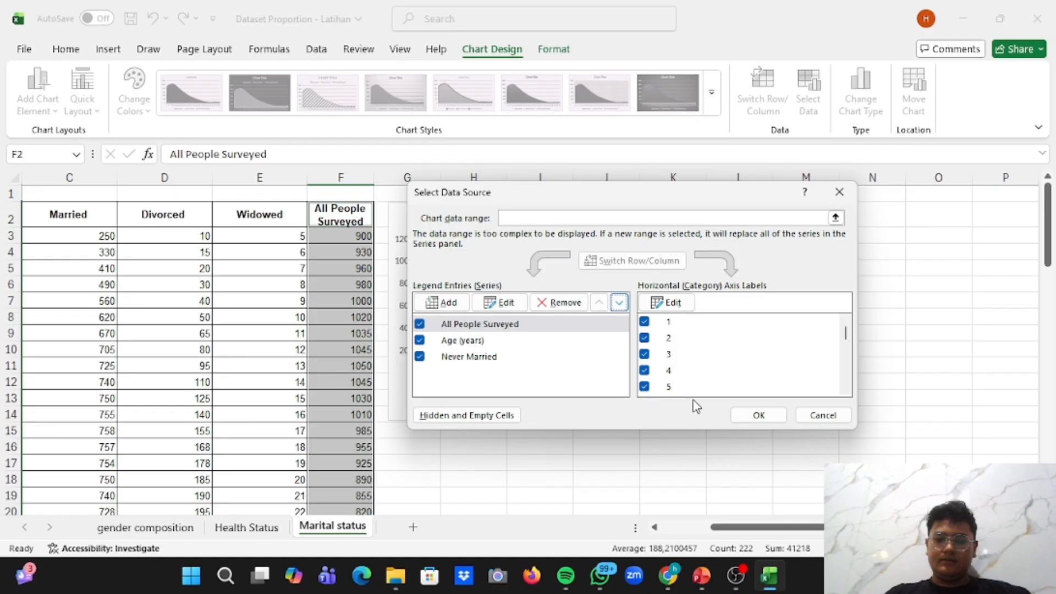
{"action": "left_click", "coordinate": [759, 415]}
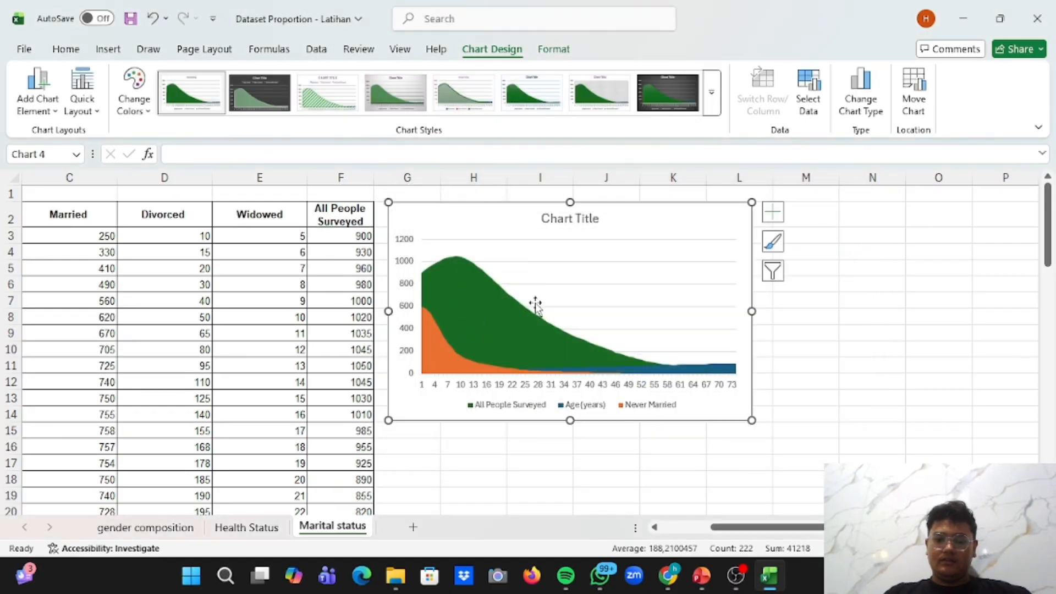
{"action": "left_click", "coordinate": [704, 372]}
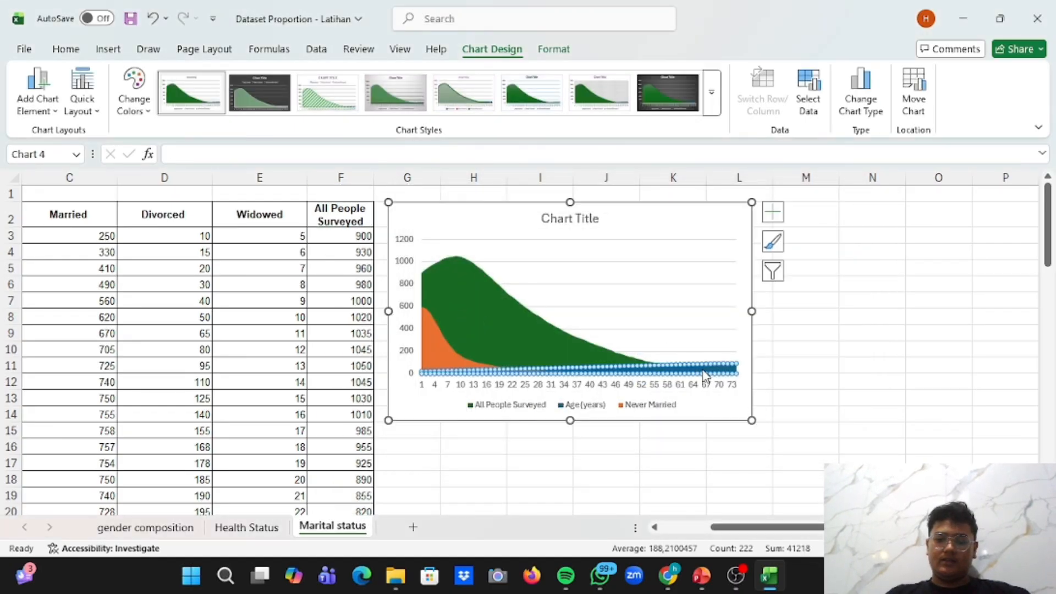
{"action": "key", "text": "Delete"}
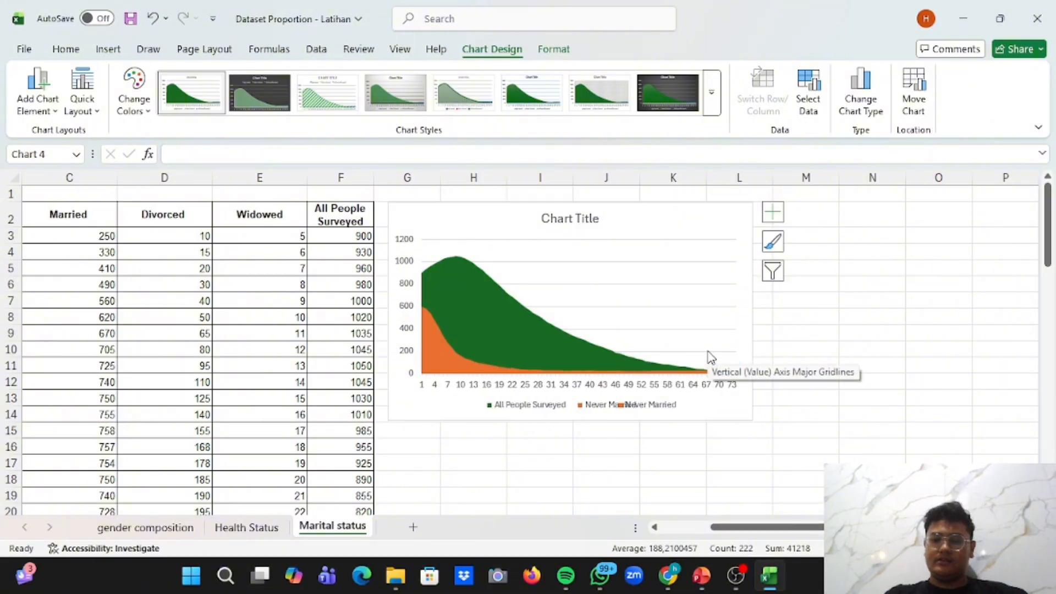
Change the fill of the All People Surveyed area to the dark teal-blue theme colour
{"action": "left_click", "coordinate": [466, 320]}
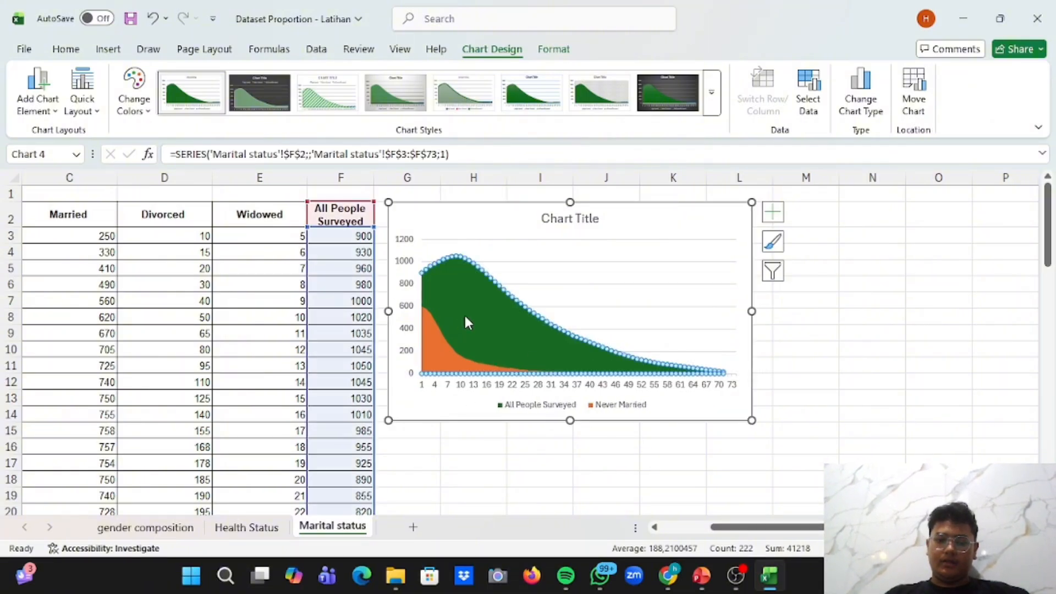
{"action": "right_click", "coordinate": [474, 296]}
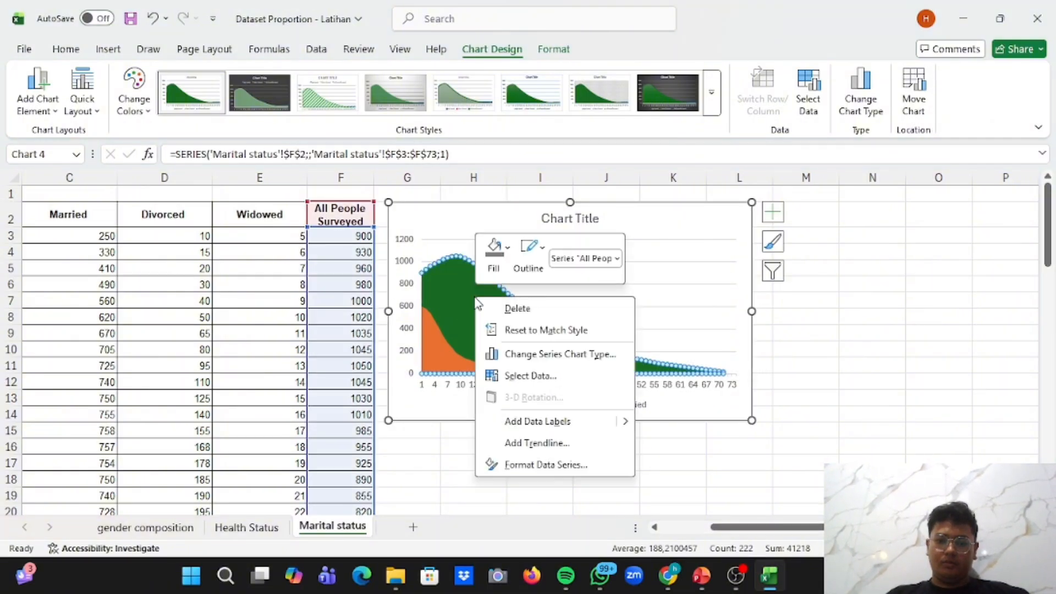
{"action": "left_click", "coordinate": [495, 269]}
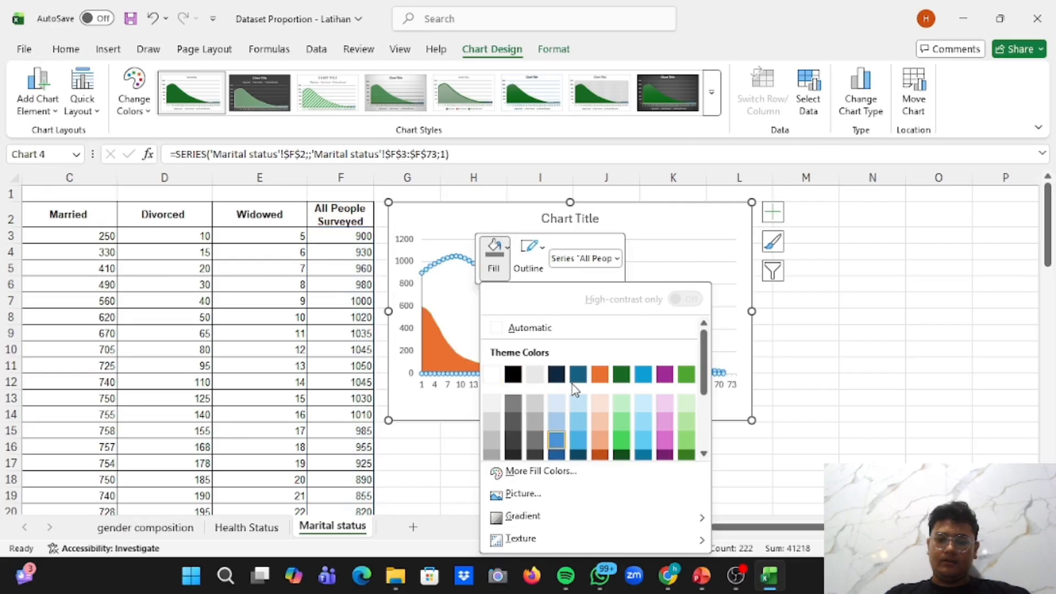
{"action": "key", "text": "Escape"}
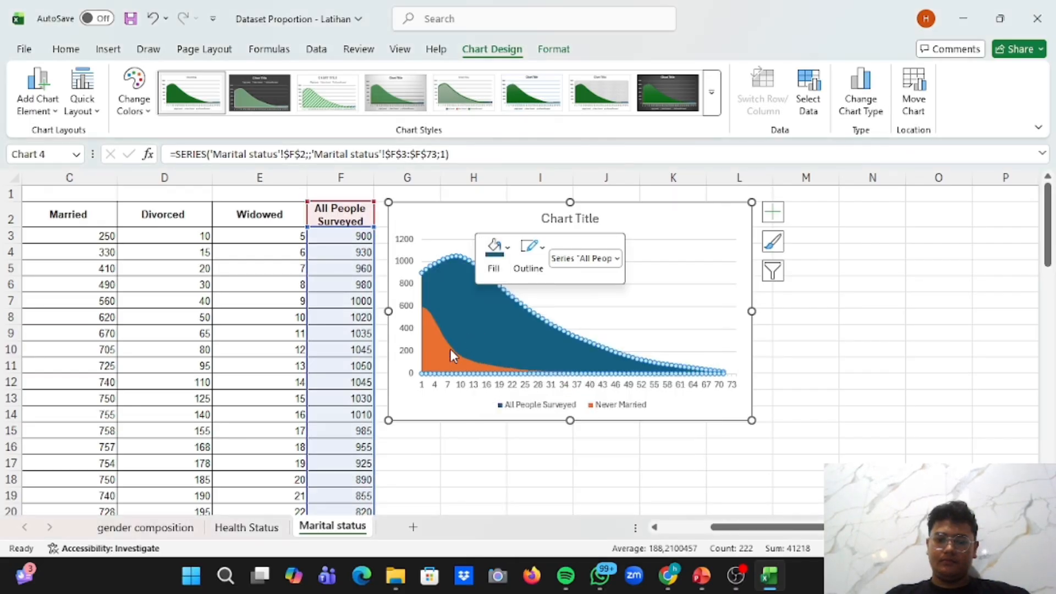
Change the fill of the Never Married area to a medium-dark grey
{"action": "left_click", "coordinate": [440, 350]}
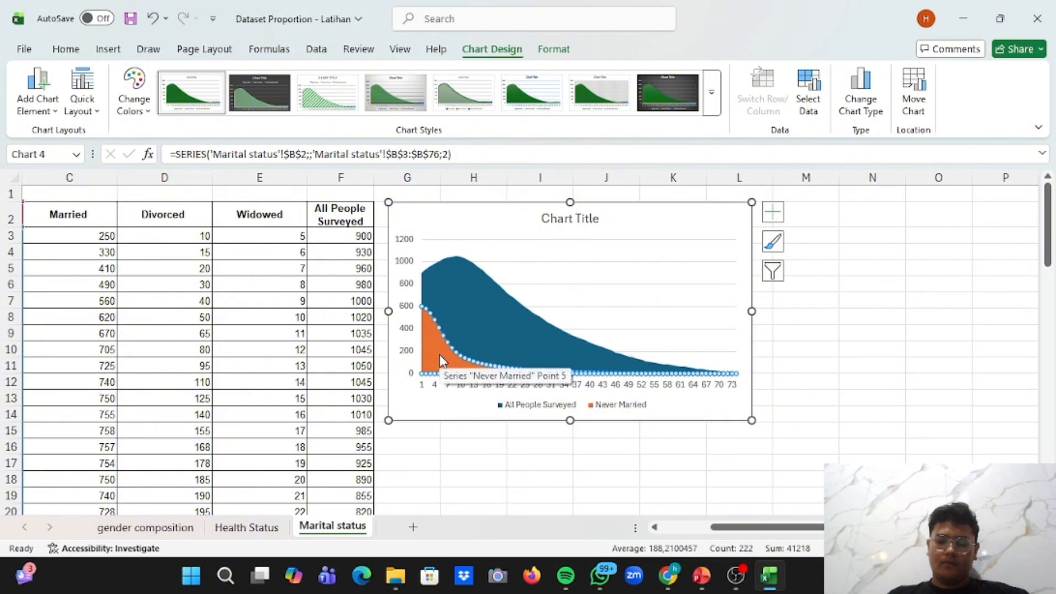
{"action": "right_click", "coordinate": [440, 356]}
{"action": "left_click", "coordinate": [459, 309]}
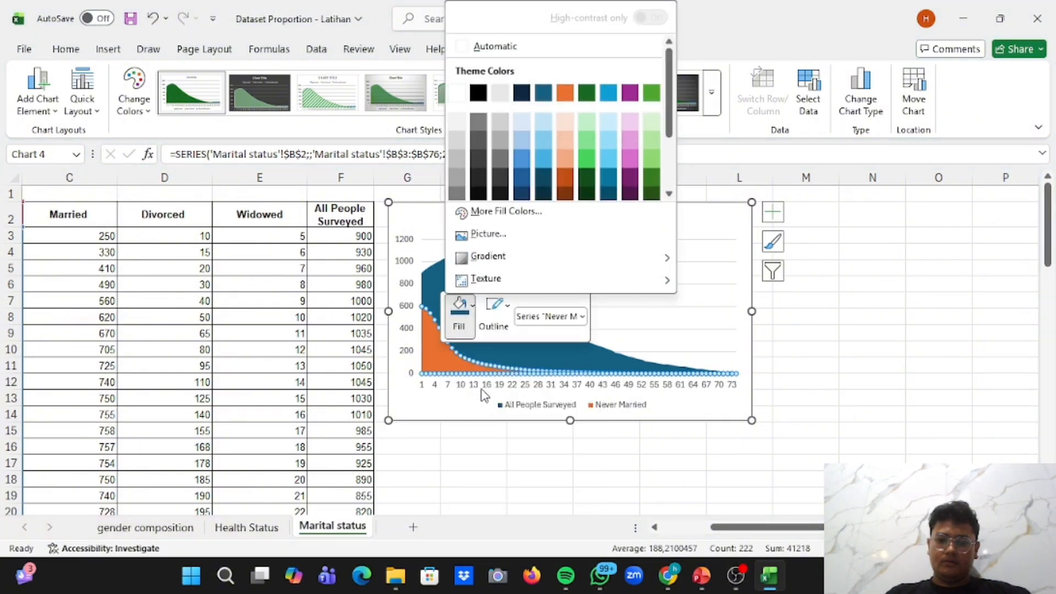
{"action": "left_click", "coordinate": [456, 177]}
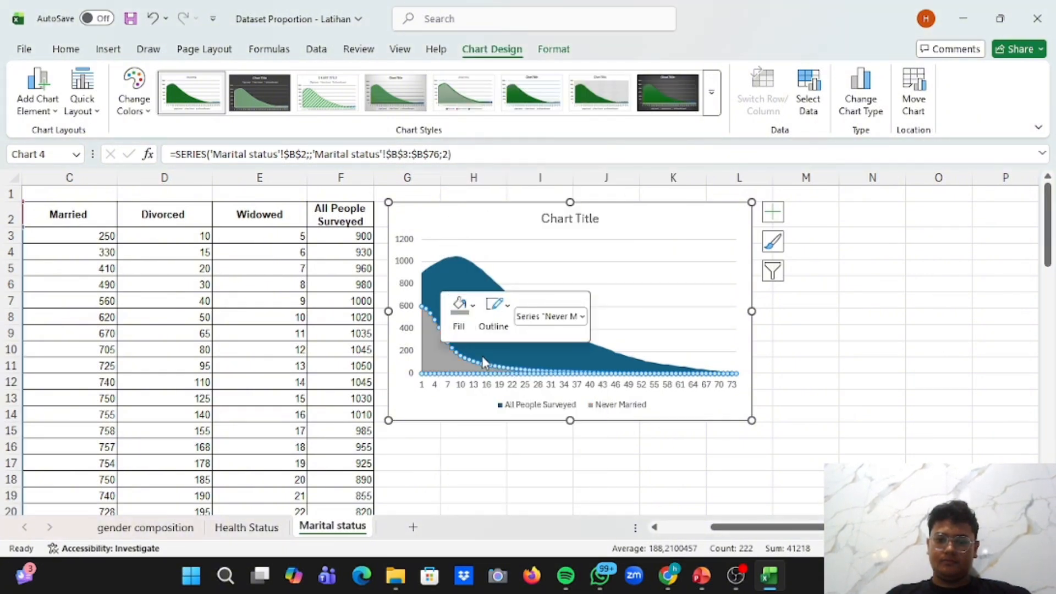
{"action": "left_click", "coordinate": [468, 313]}
{"action": "left_click", "coordinate": [491, 196]}
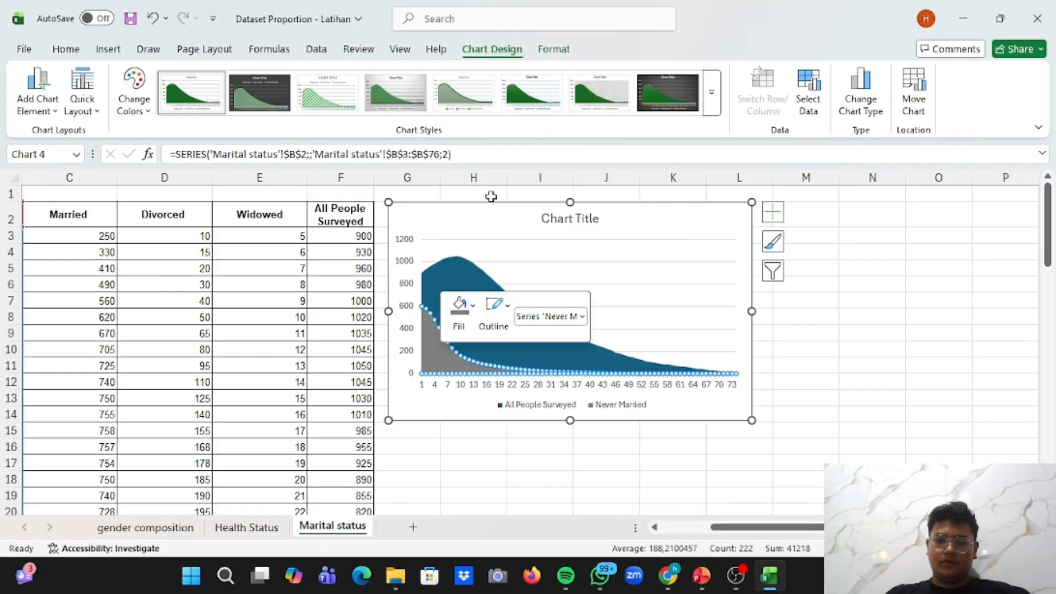
{"action": "left_click", "coordinate": [500, 498]}
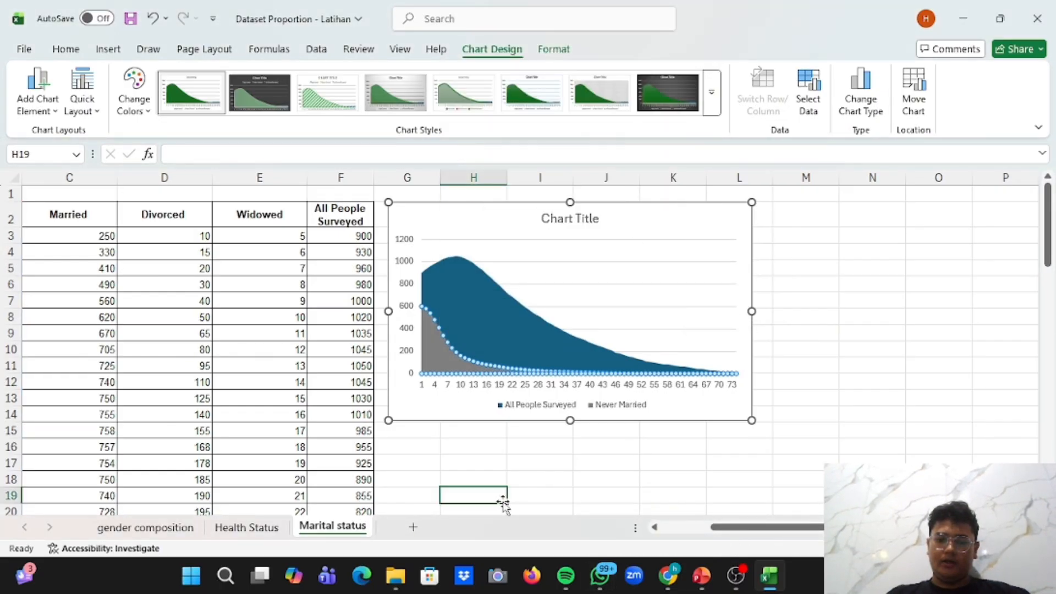
{"action": "left_click", "coordinate": [482, 329]}
{"action": "right_click", "coordinate": [482, 323]}
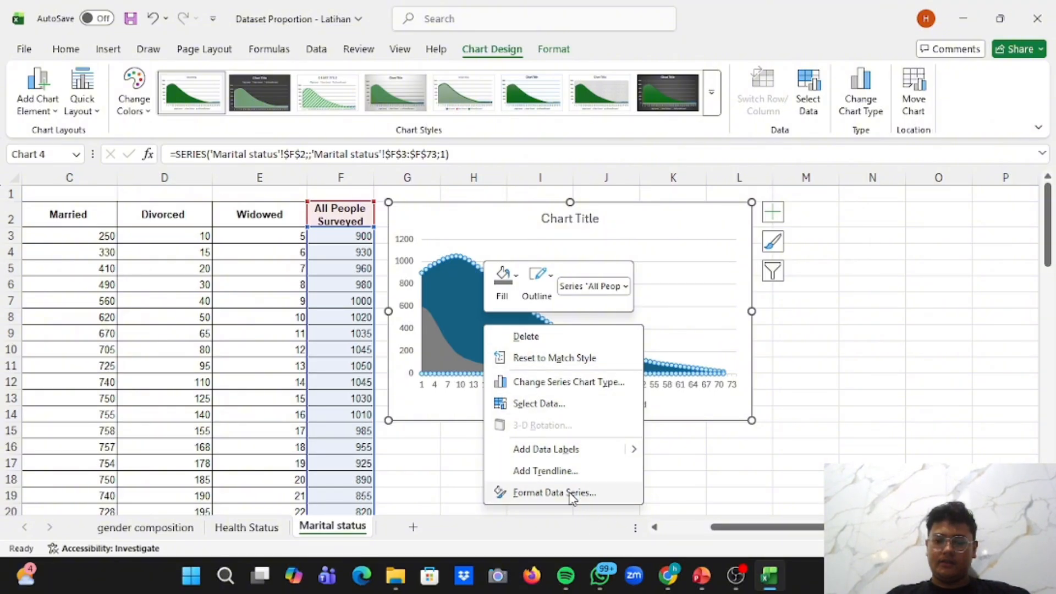
{"action": "left_click", "coordinate": [570, 492]}
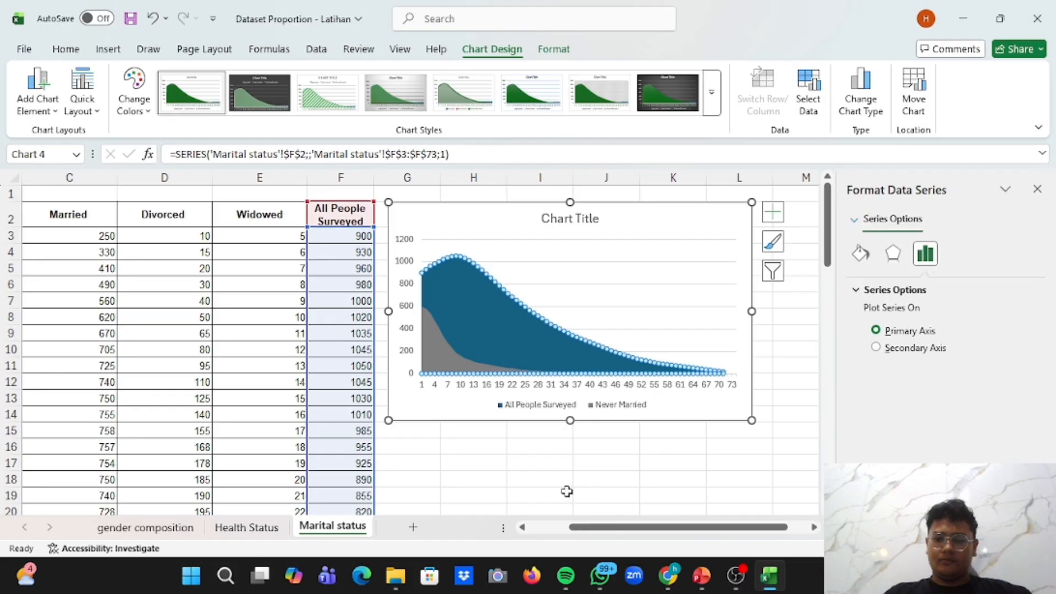
{"action": "left_click", "coordinate": [1038, 189]}
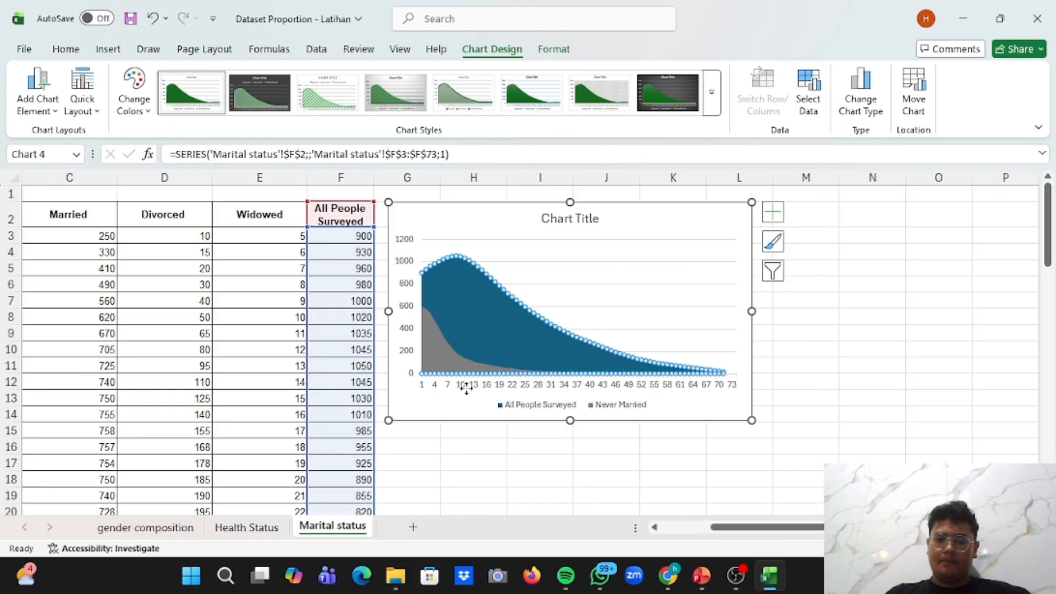
{"action": "key", "text": "Escape"}
{"action": "left_click", "coordinate": [513, 320]}
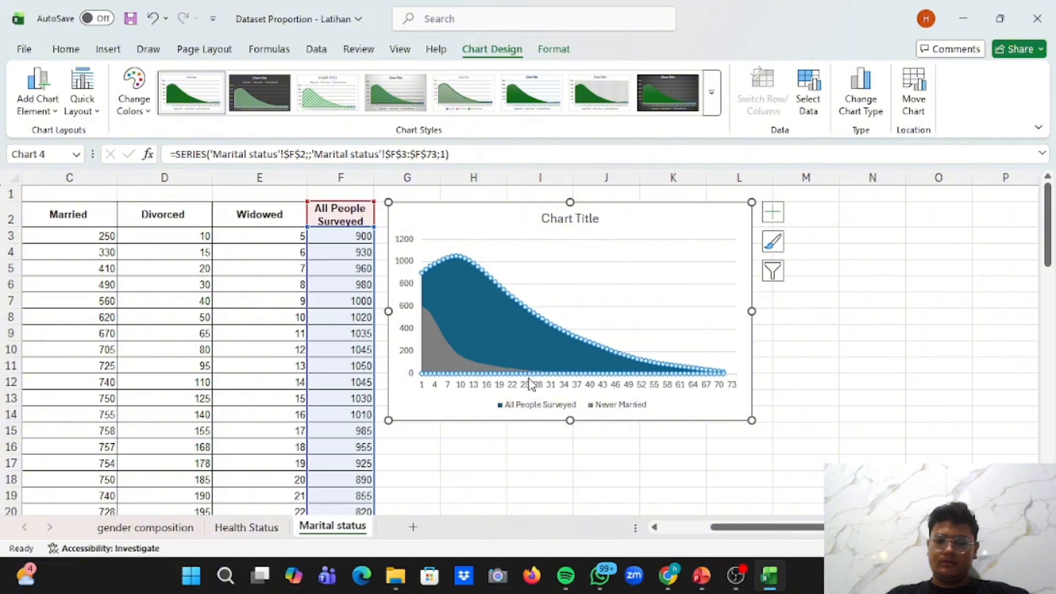
Set the chart's horizontal axis labels to the Age (years) values in cells A3 to A76 of the Marital status sheet
{"action": "left_click", "coordinate": [528, 385]}
{"action": "right_click", "coordinate": [528, 390]}
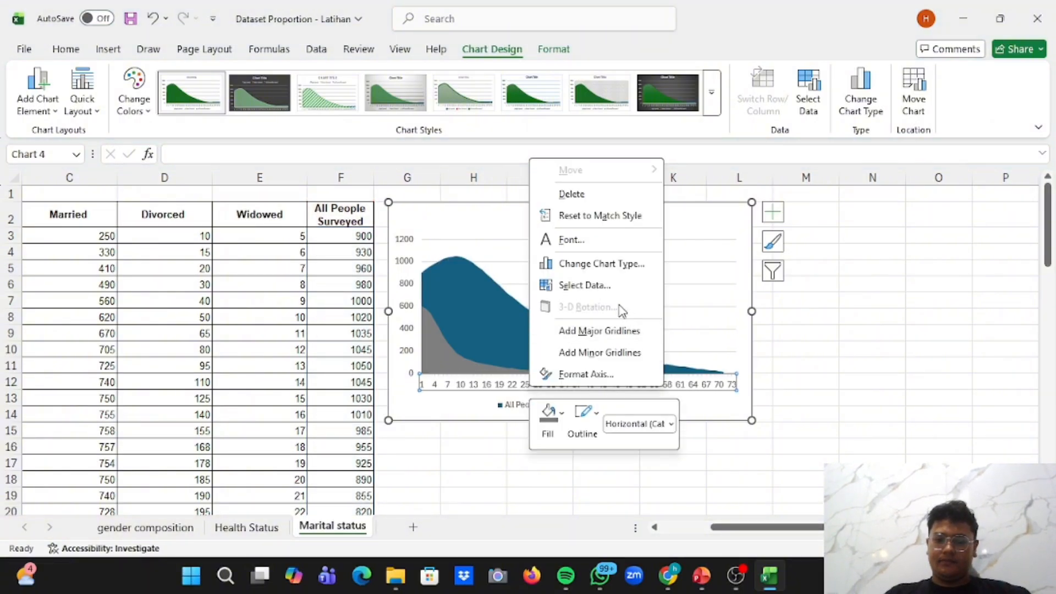
{"action": "left_click", "coordinate": [600, 286]}
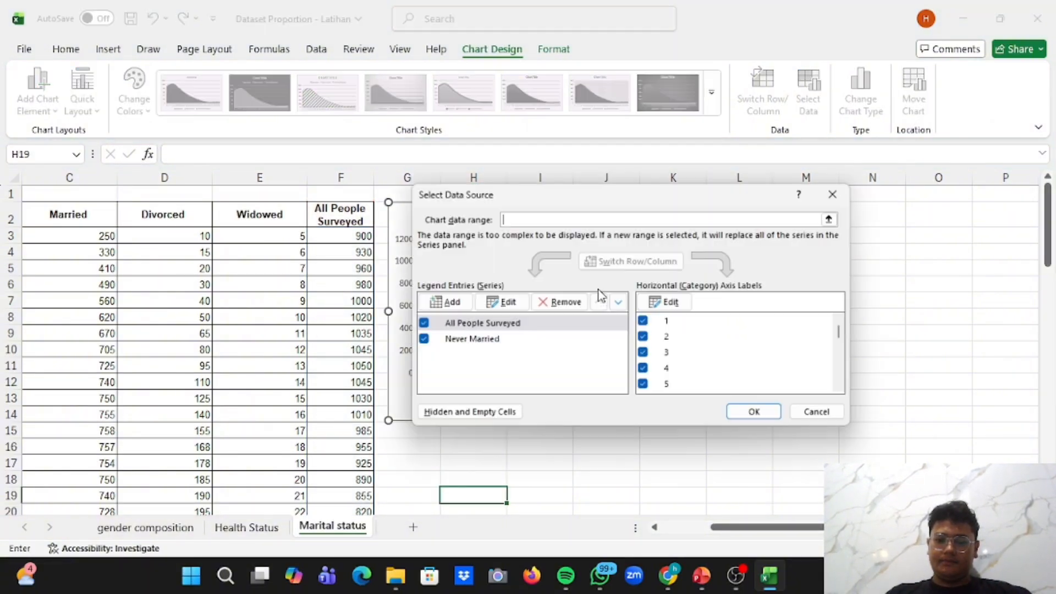
{"action": "left_click", "coordinate": [667, 303]}
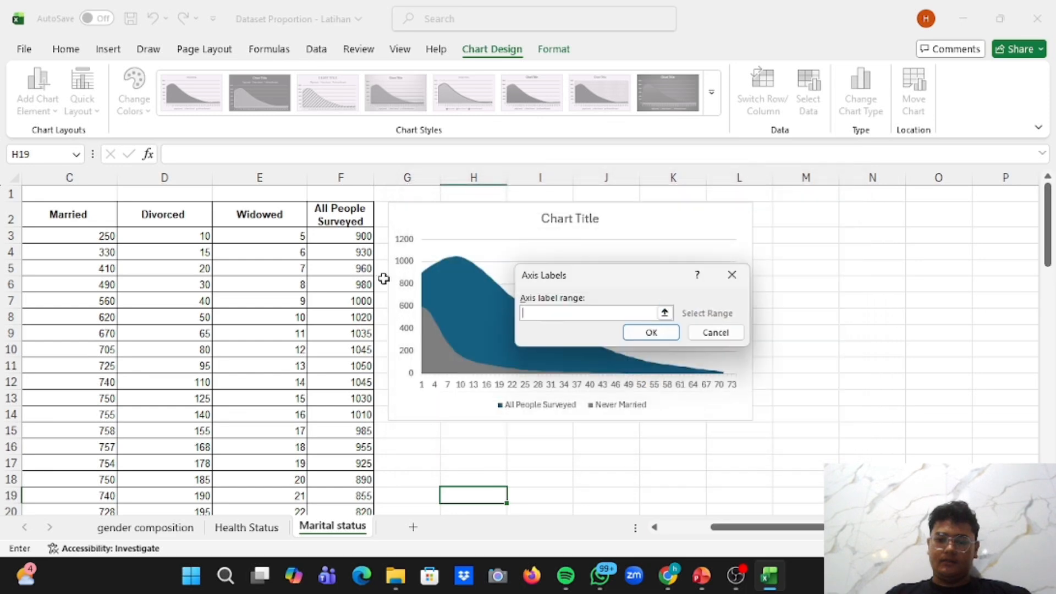
{"action": "scroll", "coordinate": [90, 308], "scroll_direction": "left", "scroll_amount": 3}
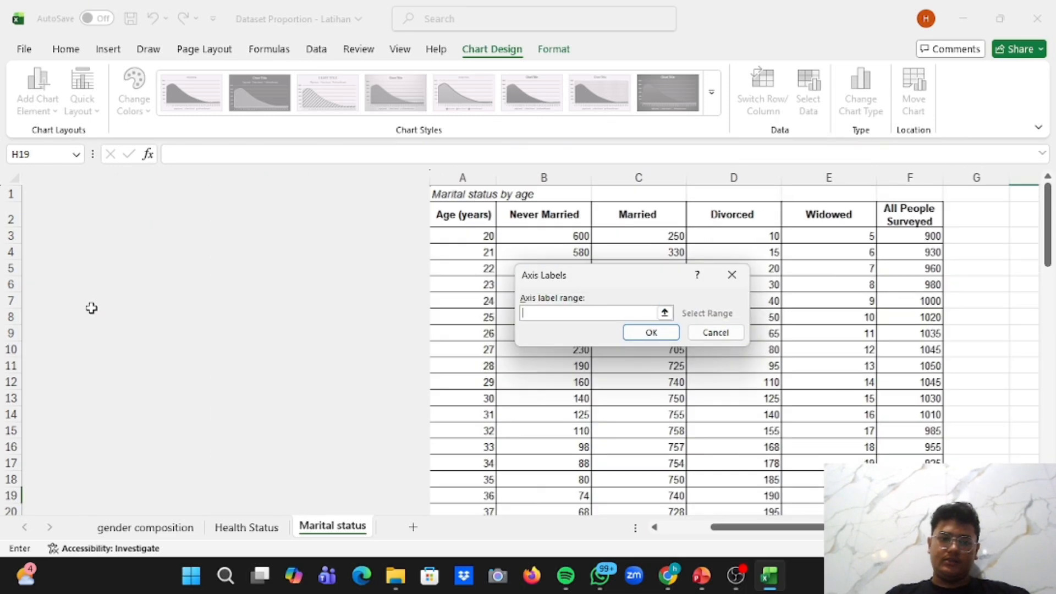
{"action": "left_click", "coordinate": [51, 230]}
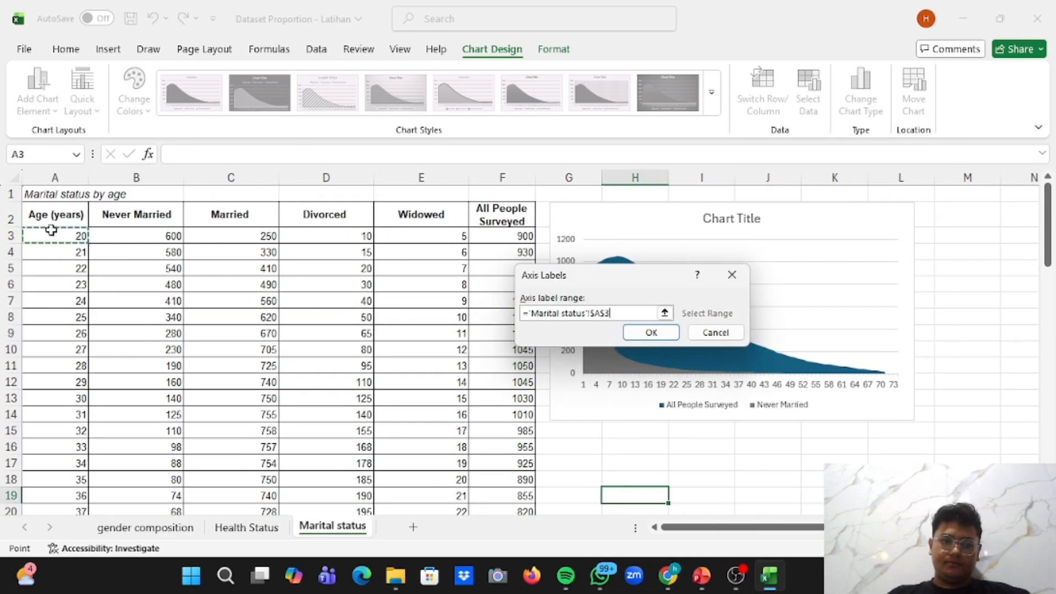
{"action": "key", "text": "ctrl+shift+Down"}
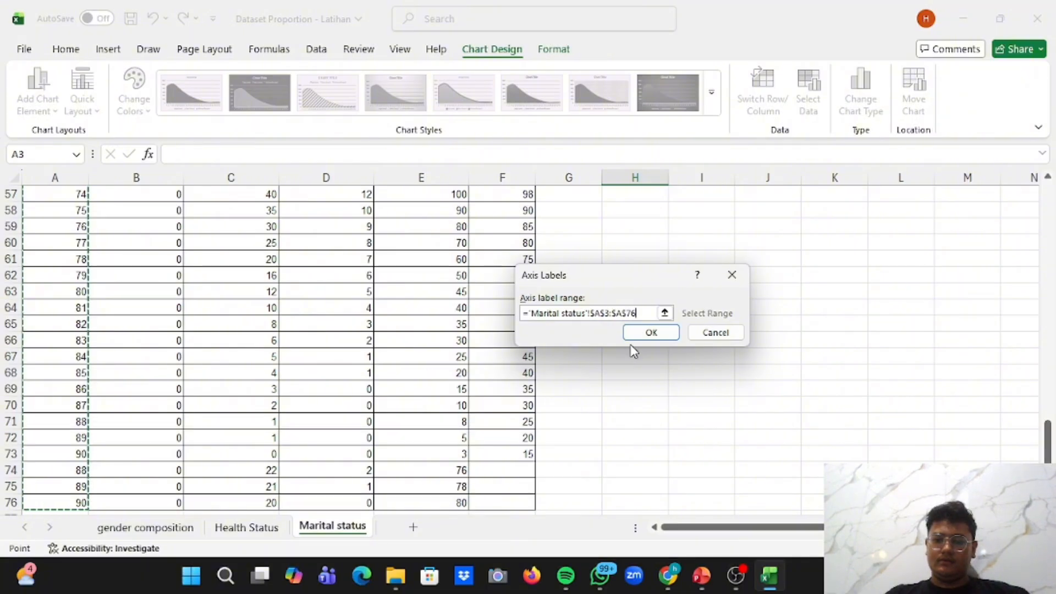
{"action": "left_click", "coordinate": [666, 338]}
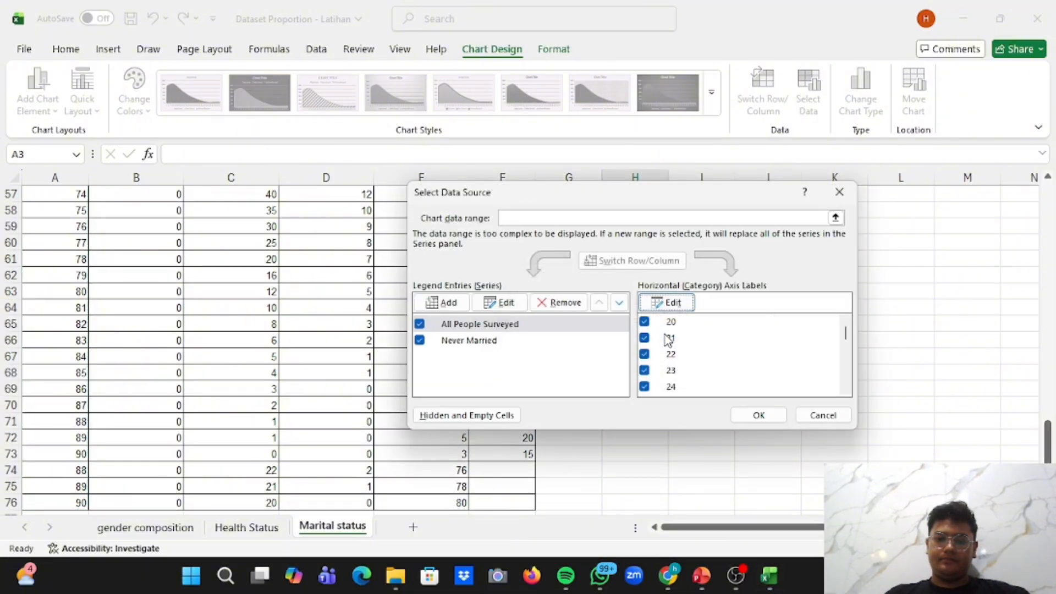
{"action": "left_click", "coordinate": [759, 416]}
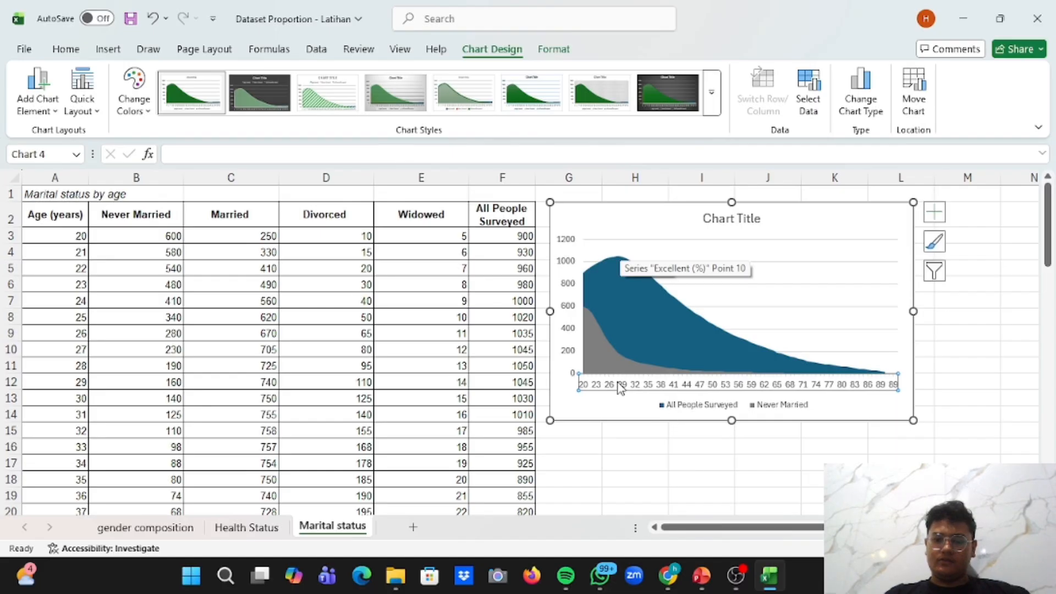
Change the chart's horizontal axis to a date axis with a major unit of 20 days
{"action": "right_click", "coordinate": [620, 387]}
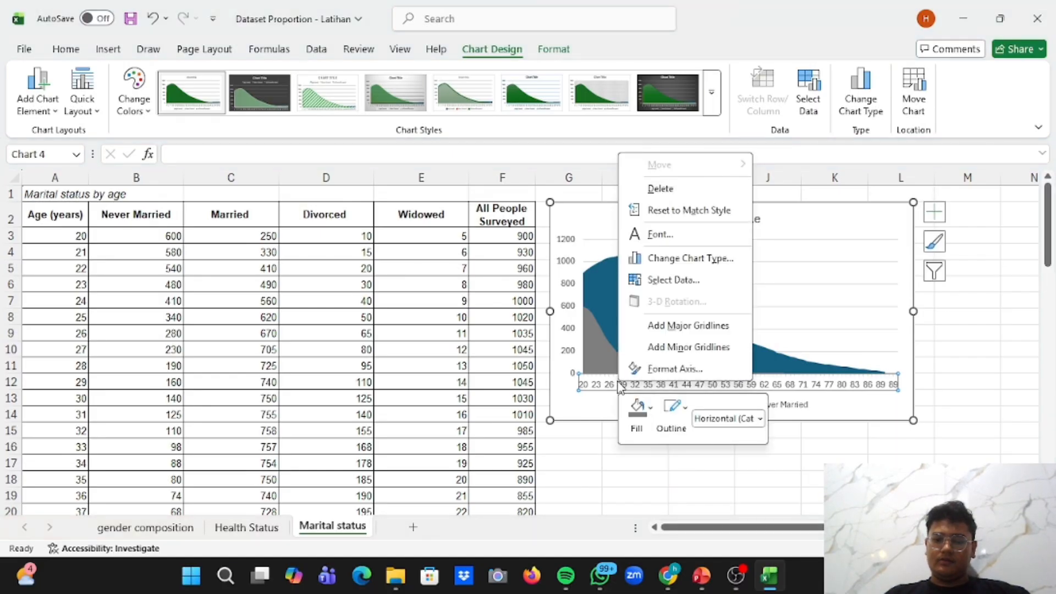
{"action": "left_click", "coordinate": [692, 369]}
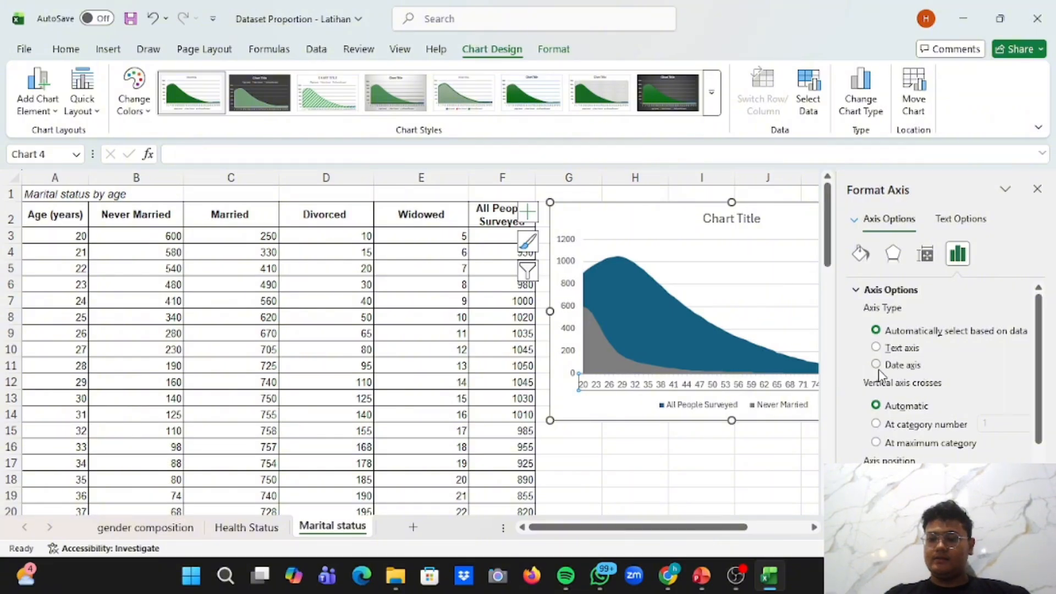
{"action": "left_click", "coordinate": [876, 365]}
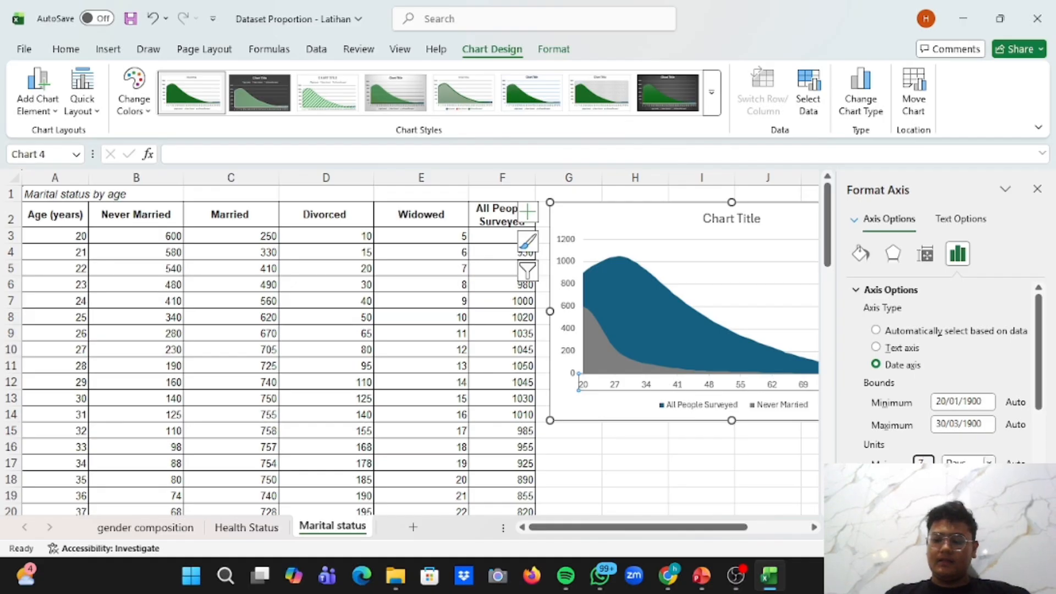
{"action": "type", "text": "7"}
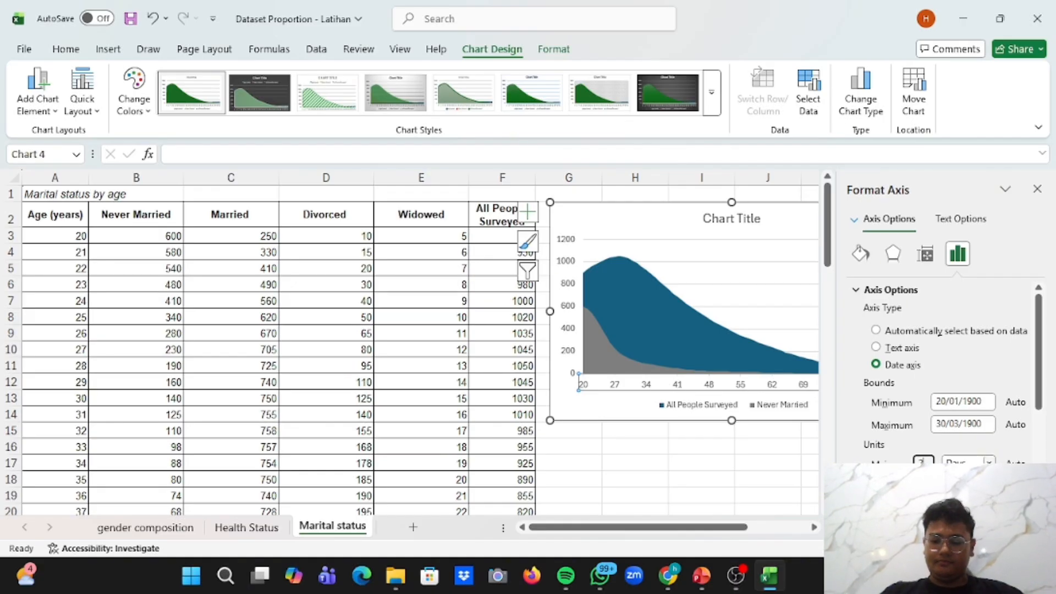
{"action": "key", "text": "Return"}
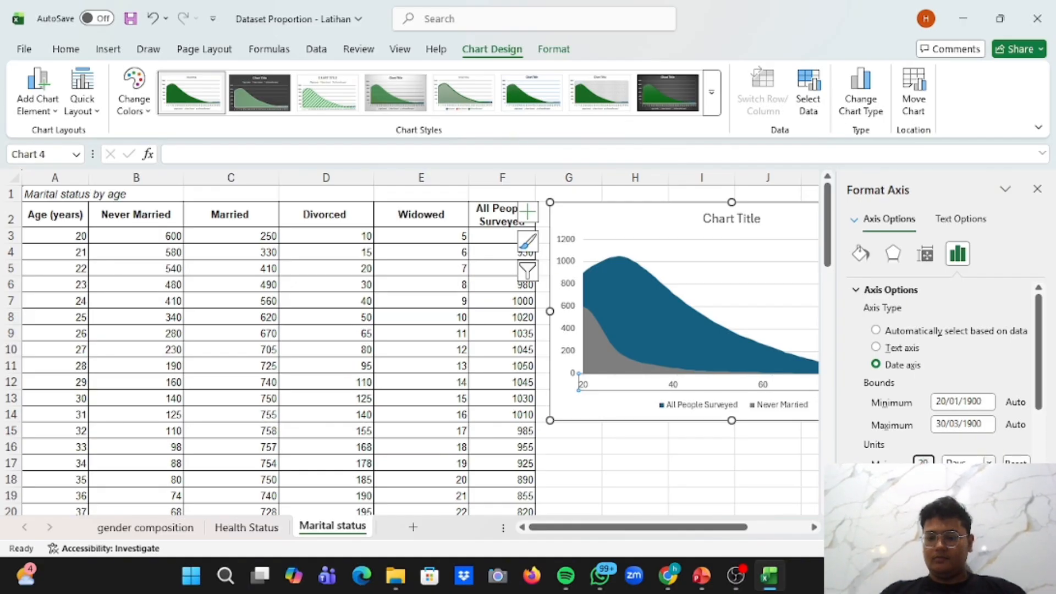
{"action": "left_click", "coordinate": [776, 478]}
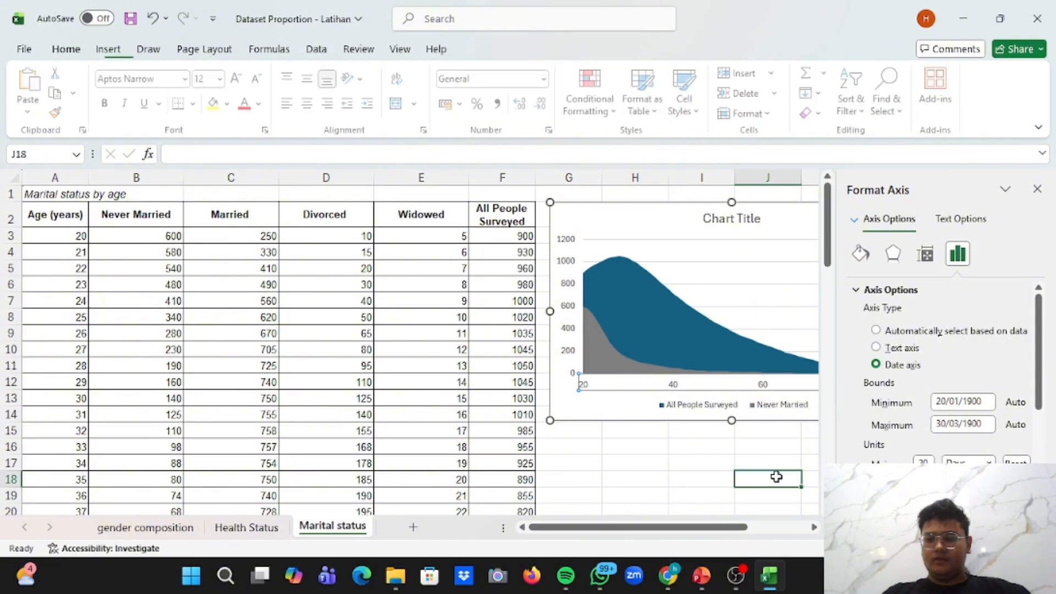
{"action": "left_click", "coordinate": [1036, 191]}
Add a primary horizontal axis title to the chart and rename it Age
{"action": "left_click", "coordinate": [842, 214]}
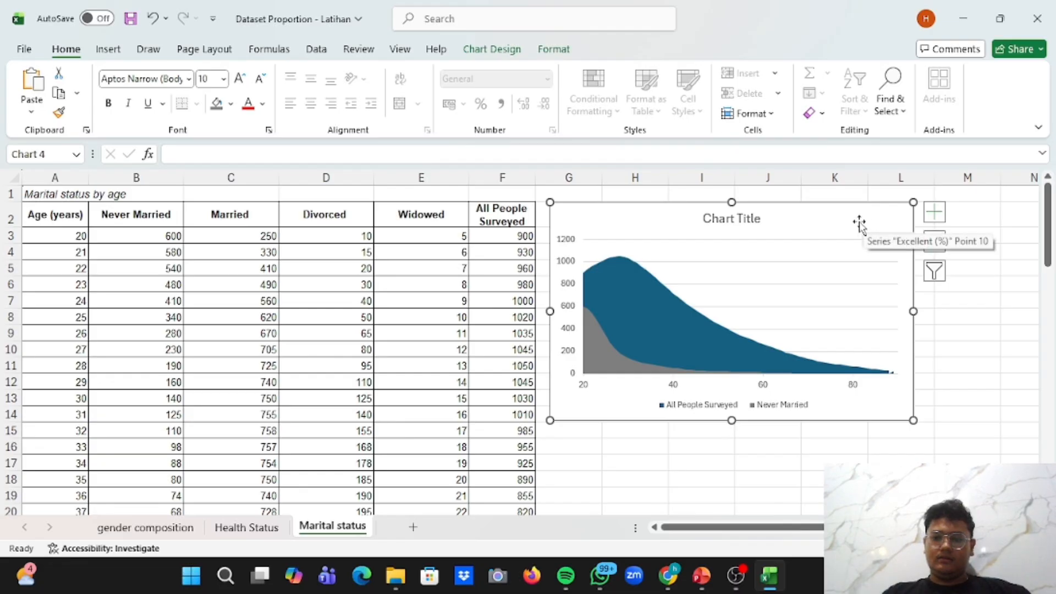
{"action": "left_click", "coordinate": [499, 49]}
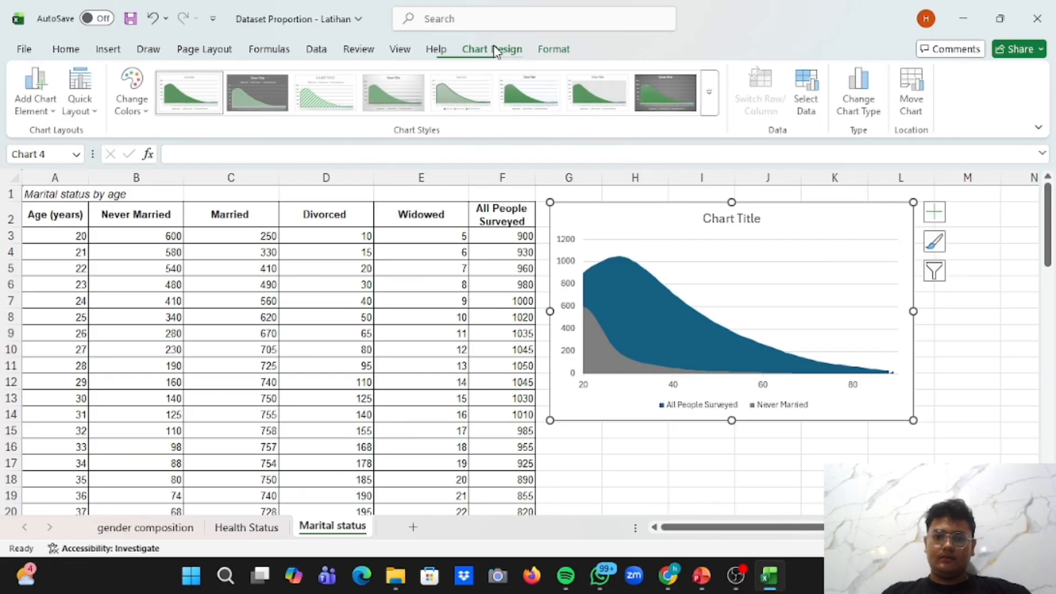
{"action": "left_click", "coordinate": [38, 94]}
{"action": "mouse_move", "coordinate": [63, 161]}
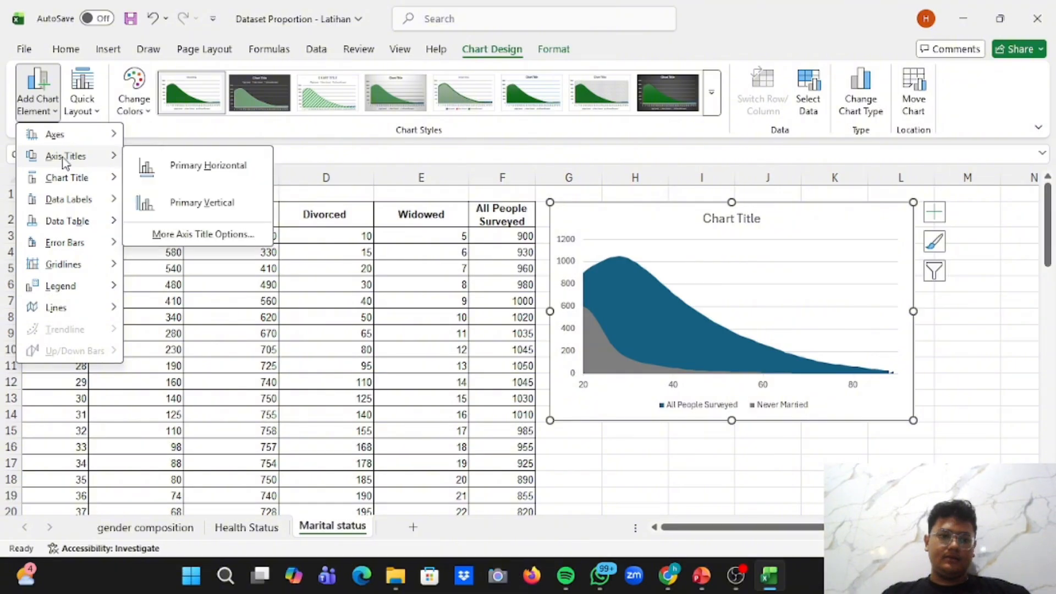
{"action": "left_click", "coordinate": [177, 179]}
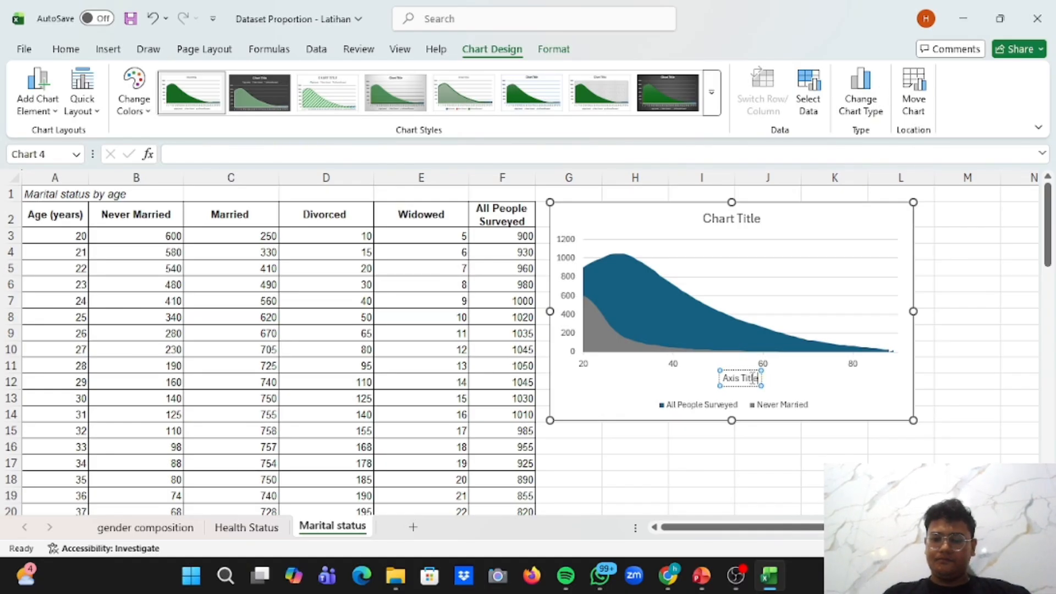
{"action": "key", "text": "BackSpace"}
{"action": "key", "text": "BackSpace"}
{"action": "key", "text": "BackSpace"}
{"action": "key", "text": "BackSpace"}
{"action": "key", "text": "BackSpace"}
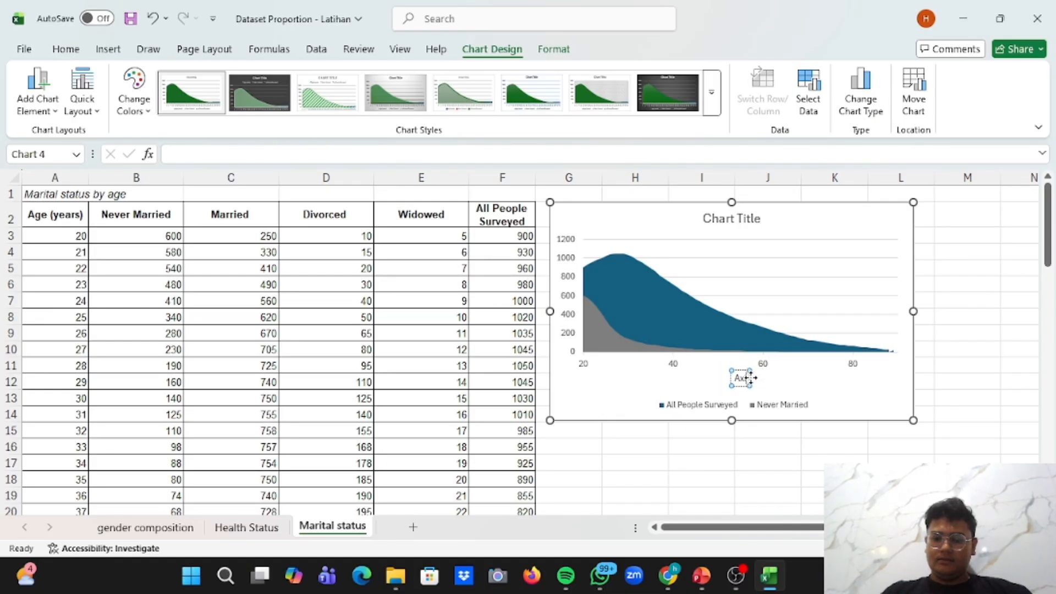
{"action": "key", "text": "BackSpace"}
{"action": "key", "text": "BackSpace"}
{"action": "key", "text": "BackSpace"}
{"action": "type", "text": "ge"}
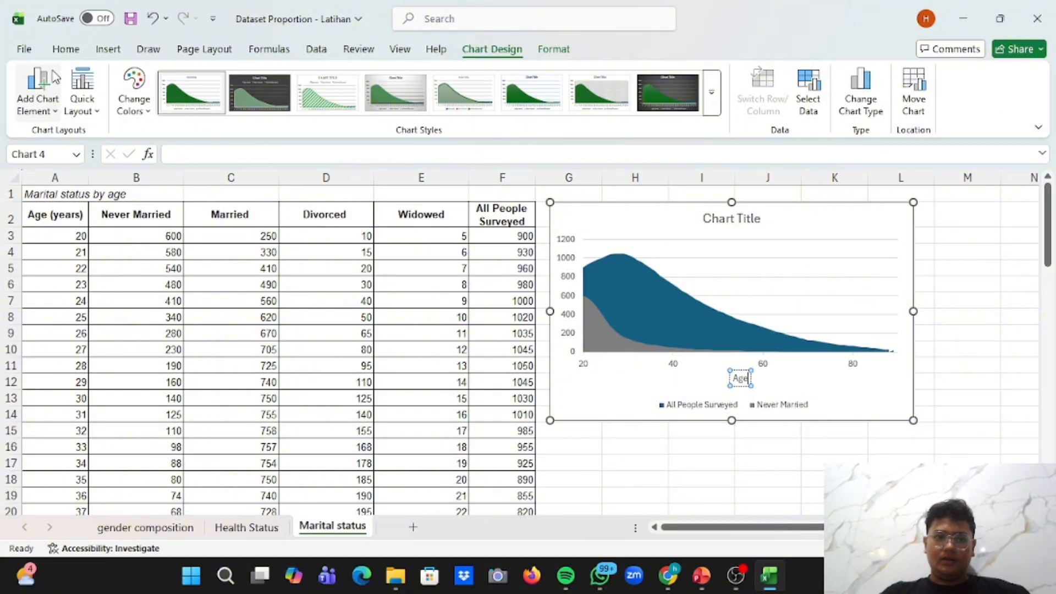
Add a primary vertical axis title to the chart and rename it Count
{"action": "left_click", "coordinate": [49, 108]}
{"action": "mouse_move", "coordinate": [77, 155]}
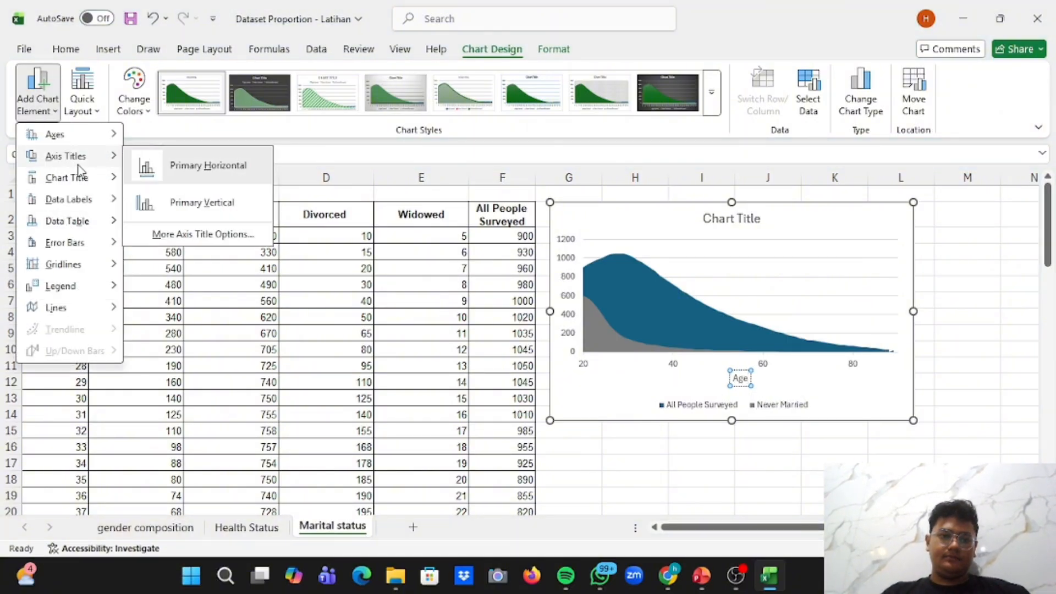
{"action": "left_click", "coordinate": [182, 202]}
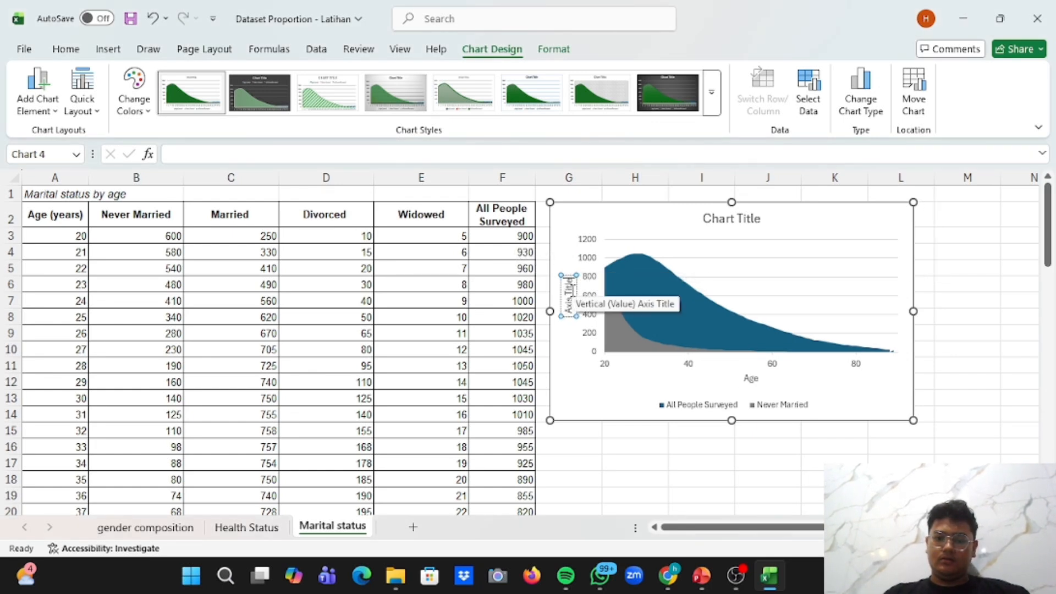
{"action": "key", "text": "BackSpace"}
{"action": "key", "text": "BackSpace"}
{"action": "key", "text": "BackSpace"}
{"action": "key", "text": "BackSpace"}
{"action": "key", "text": "BackSpace"}
{"action": "key", "text": "BackSpace"}
{"action": "key", "text": "BackSpace"}
{"action": "key", "text": "BackSpace"}
{"action": "key", "text": "BackSpace"}
{"action": "key", "text": "BackSpace"}
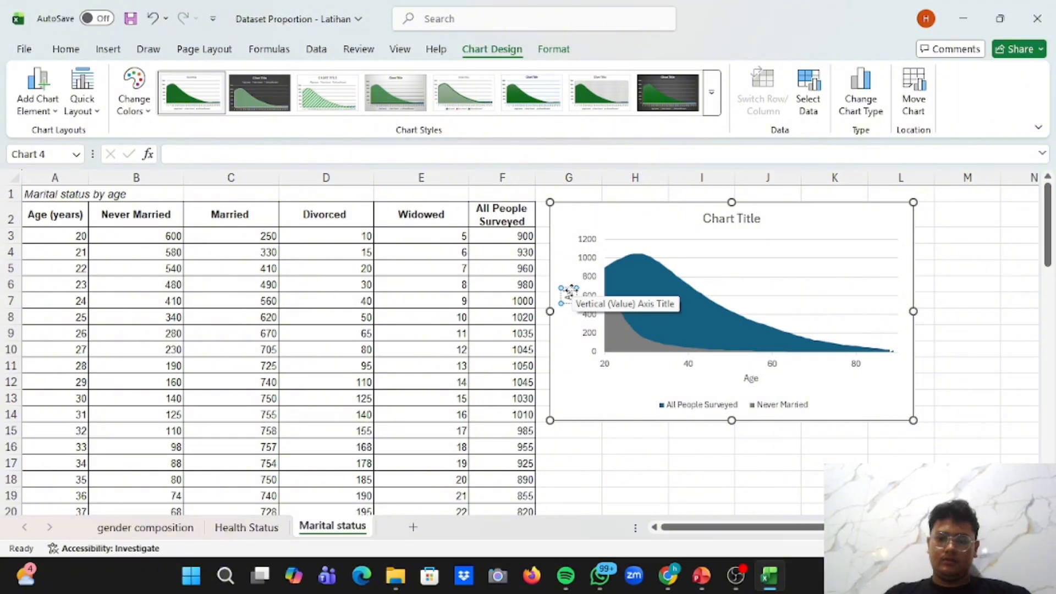
{"action": "key", "text": "Caps_Lock"}
{"action": "key", "text": "Caps_Lock"}
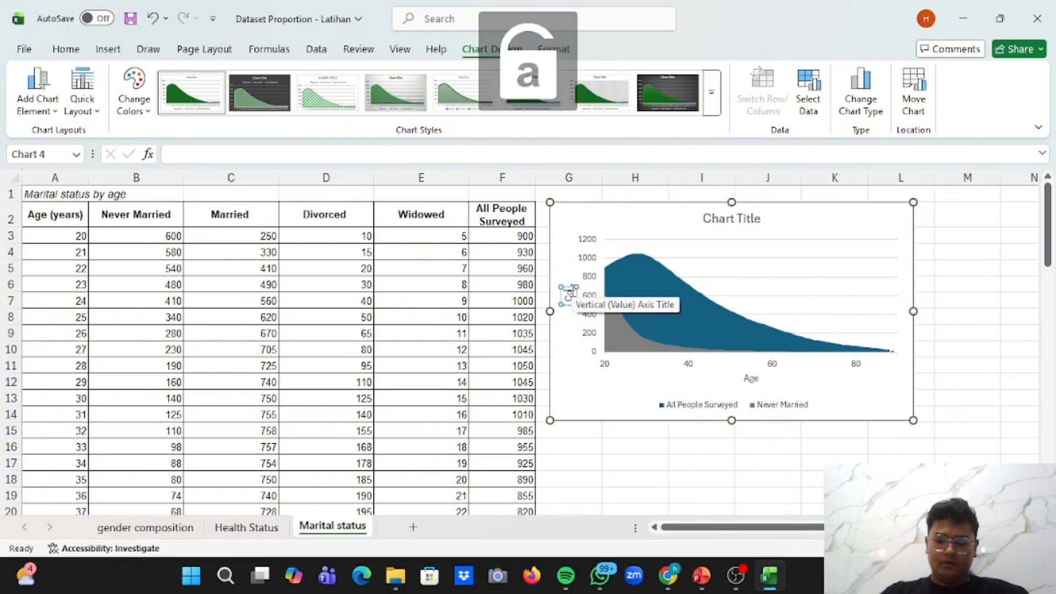
{"action": "type", "text": "Count"}
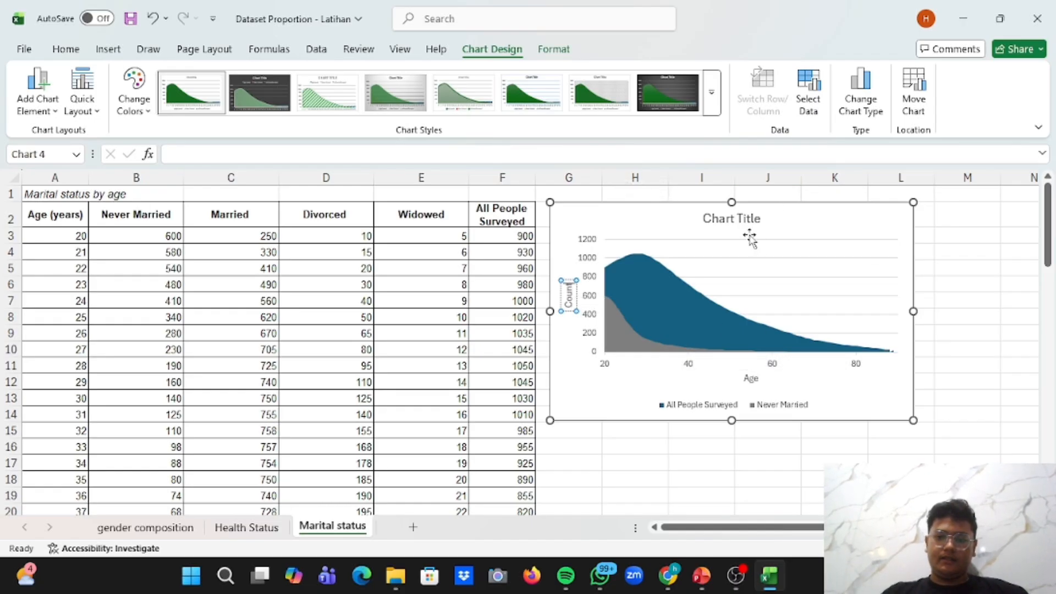
Replace the chart title with the text Never Married copied from the column header in cell B2
{"action": "left_click", "coordinate": [737, 220]}
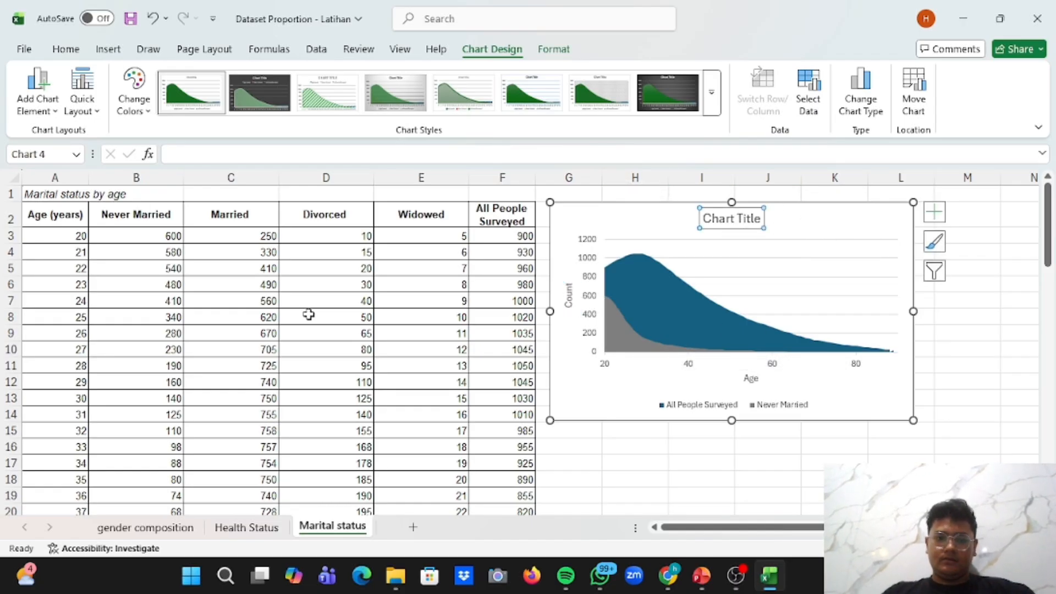
{"action": "left_click", "coordinate": [164, 214]}
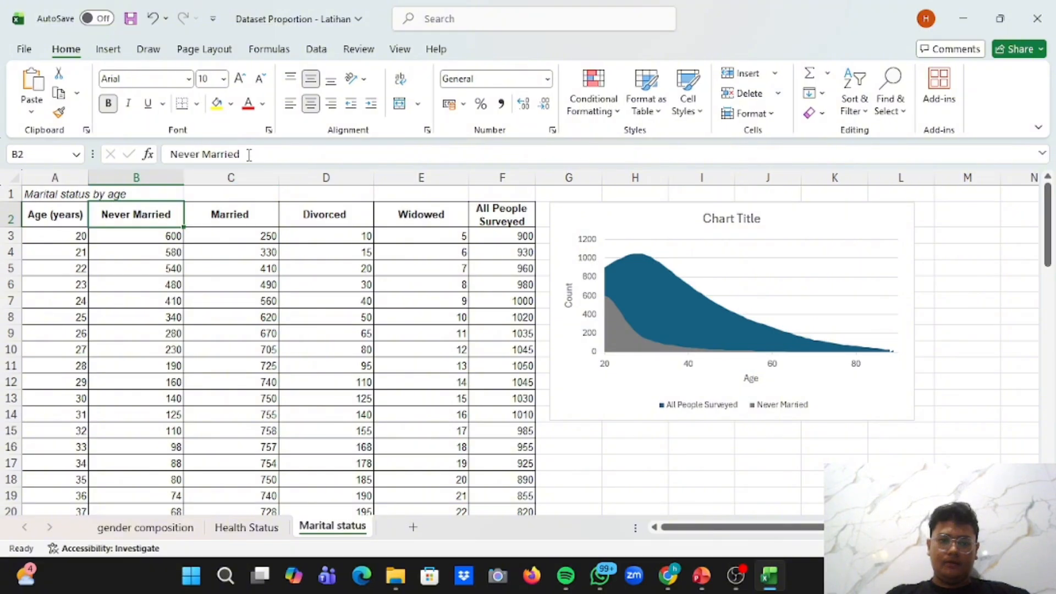
{"action": "left_click_drag", "start_coordinate": [248, 154], "coordinate": [165, 159]}
{"action": "key", "text": "ctrl+c"}
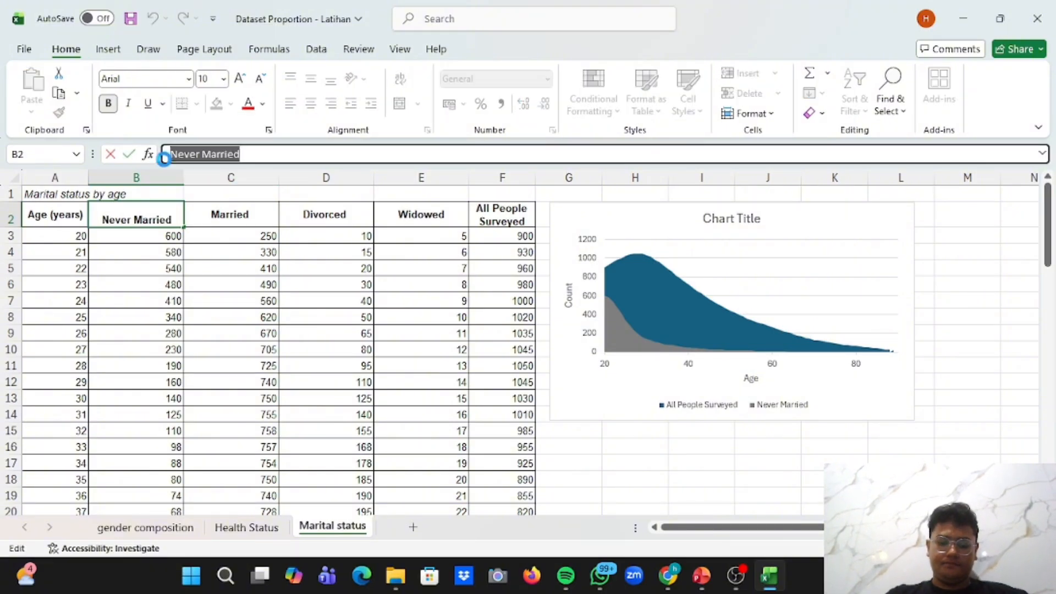
{"action": "left_click", "coordinate": [744, 221]}
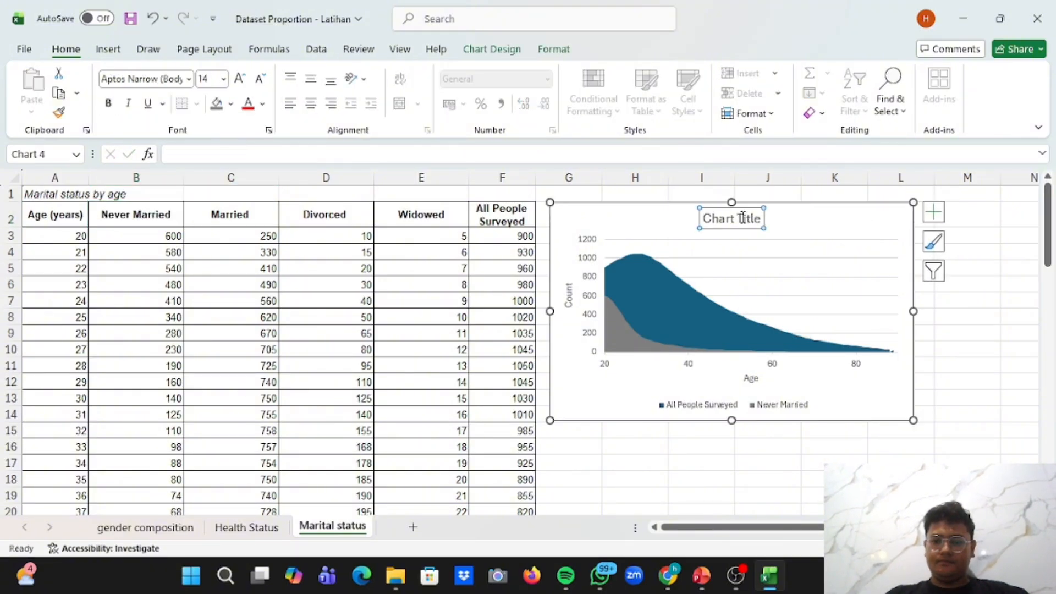
{"action": "left_click", "coordinate": [757, 218]}
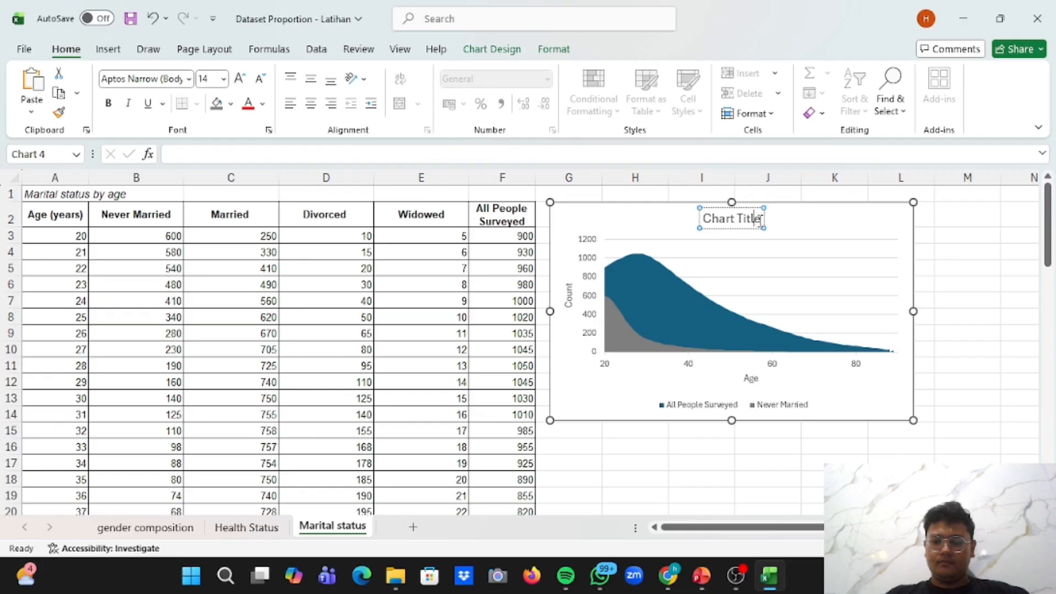
{"action": "key", "text": "BackSpace"}
{"action": "key", "text": "BackSpace"}
{"action": "key", "text": "BackSpace"}
{"action": "key", "text": "BackSpace"}
{"action": "key", "text": "BackSpace"}
{"action": "key", "text": "BackSpace"}
{"action": "key", "text": "BackSpace"}
{"action": "key", "text": "BackSpace"}
{"action": "key", "text": "BackSpace"}
{"action": "key", "text": "BackSpace"}
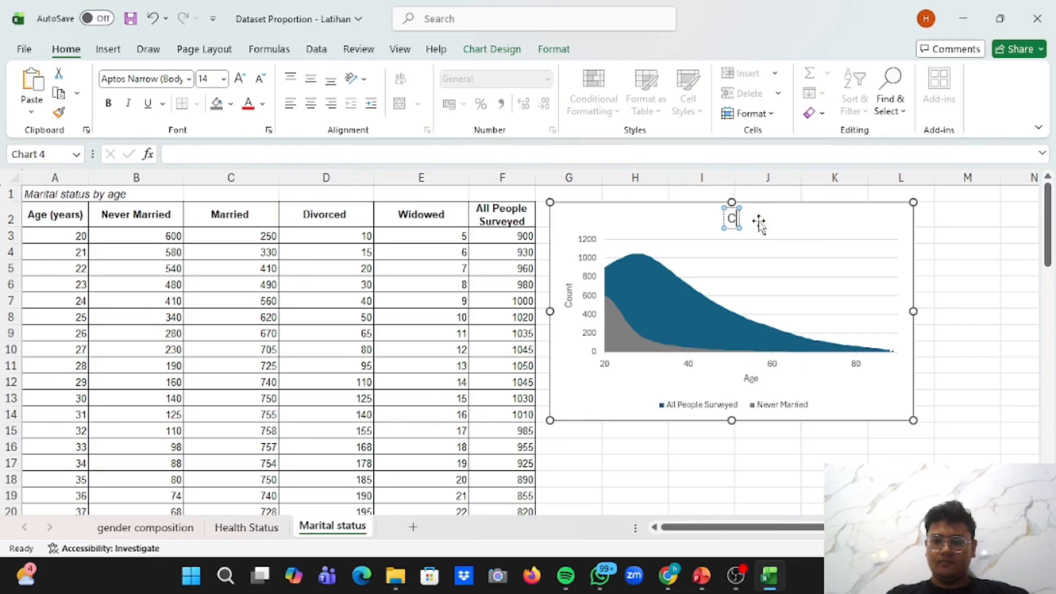
{"action": "key", "text": "ctrl+v"}
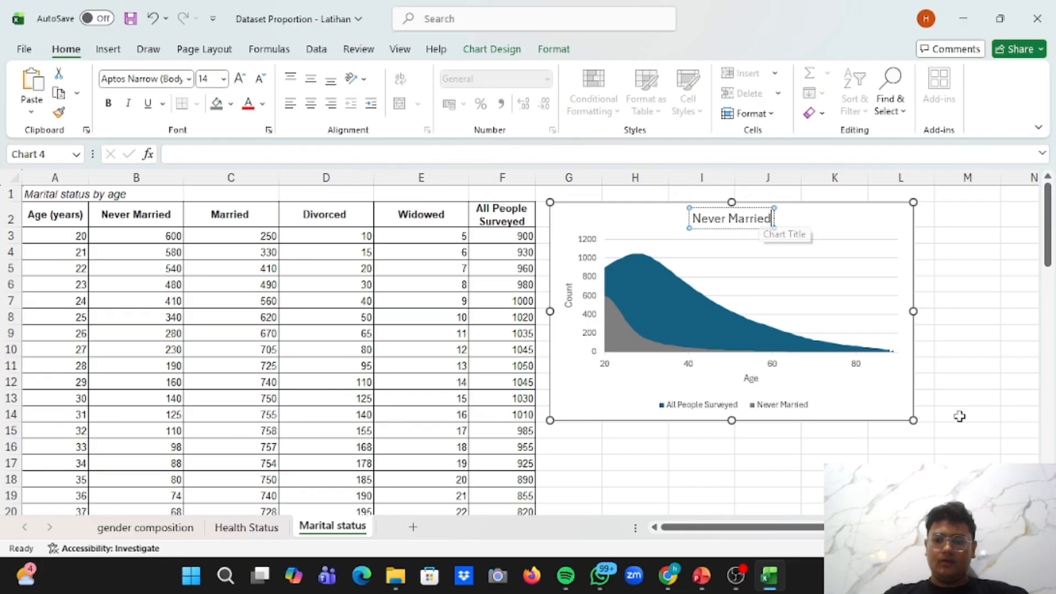
{"action": "left_click", "coordinate": [958, 299]}
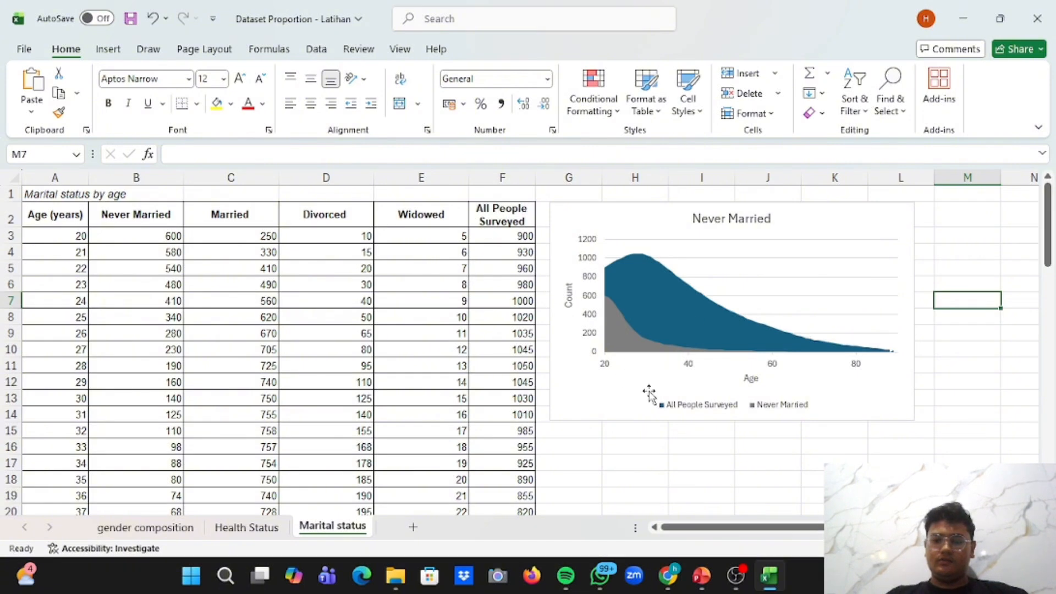
{"action": "left_click", "coordinate": [608, 388]}
{"action": "left_click", "coordinate": [982, 312]}
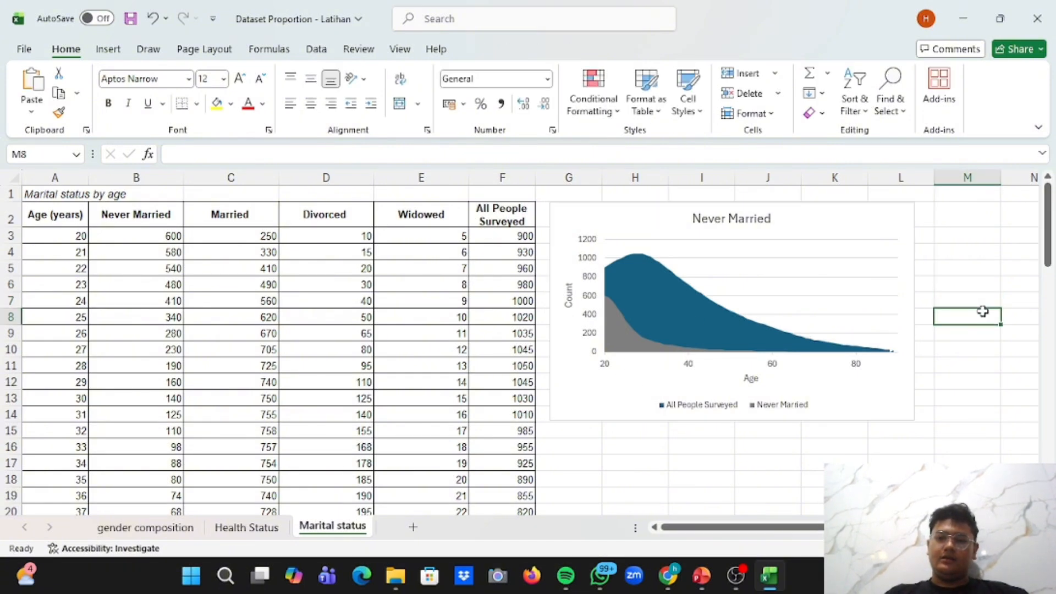
{"action": "scroll", "coordinate": [661, 295], "scroll_direction": "down", "scroll_amount": 1}
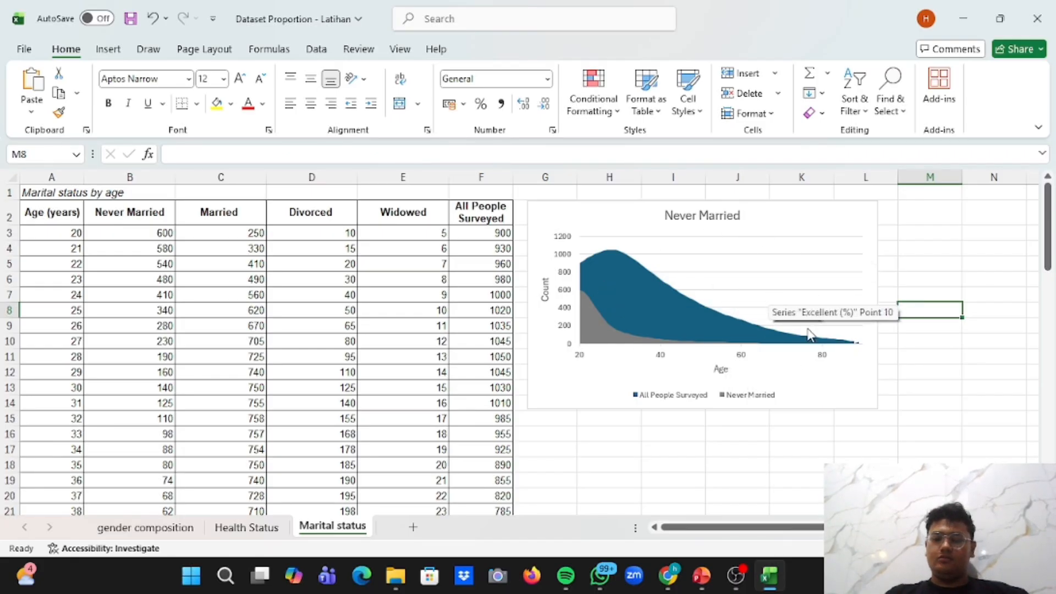
{"action": "left_click", "coordinate": [1014, 340]}
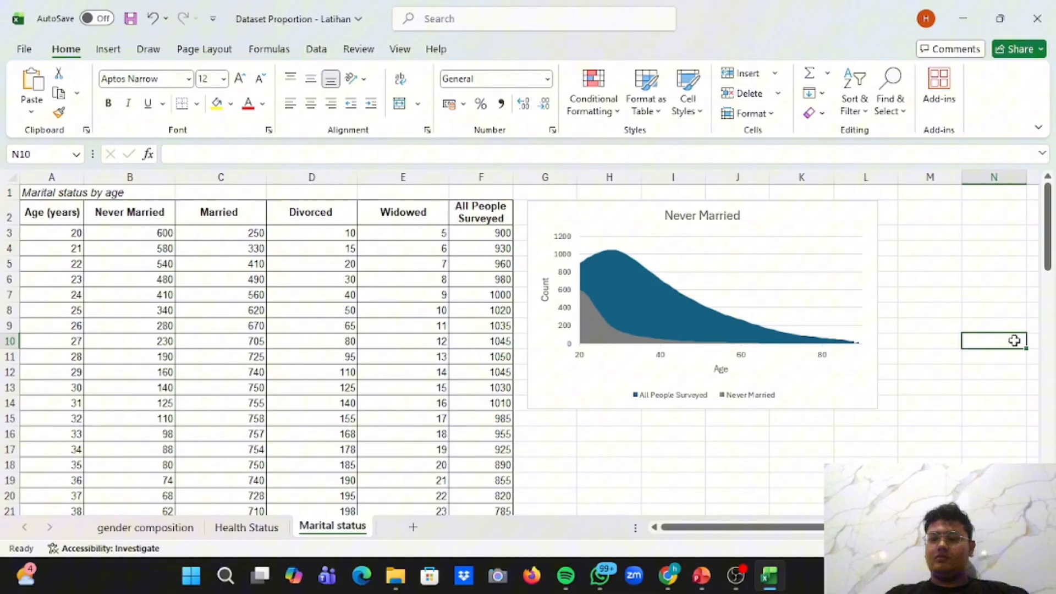
{"action": "left_click", "coordinate": [947, 289]}
{"action": "left_click", "coordinate": [948, 211]}
{"action": "scroll", "coordinate": [909, 316], "scroll_direction": "up", "scroll_amount": 1}
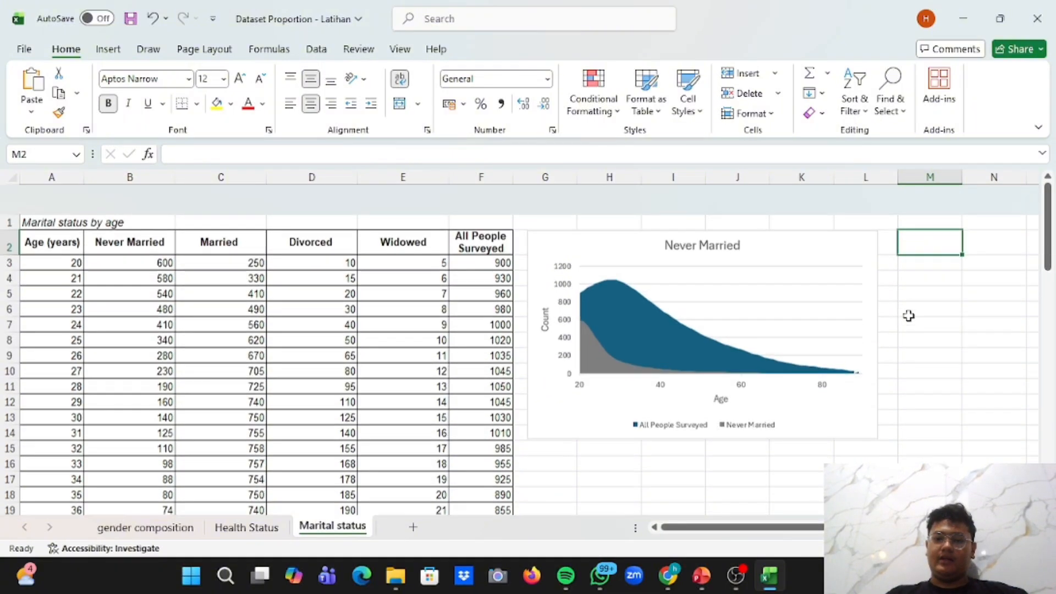
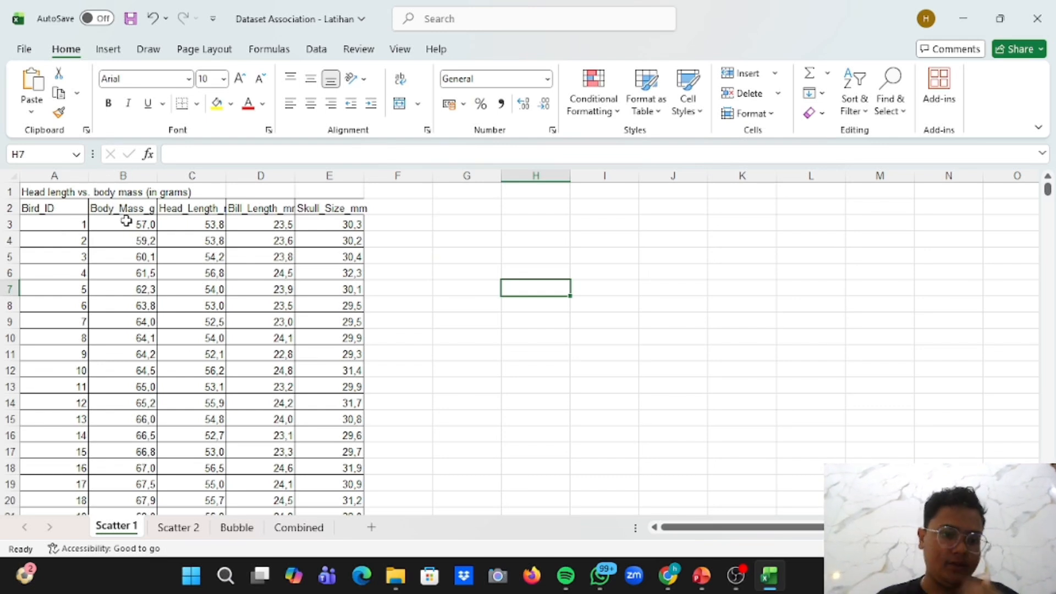
Insert a scatter chart from the body mass and head length values in B3:C62
{"action": "left_click", "coordinate": [126, 220]}
{"action": "left_click_drag", "start_coordinate": [126, 221], "coordinate": [213, 270]}
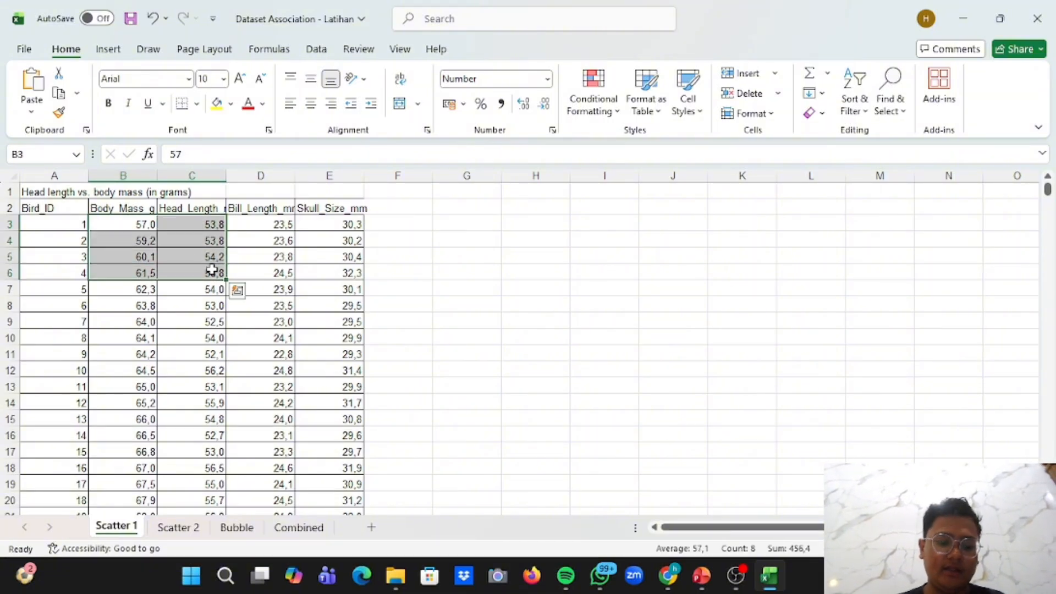
{"action": "key", "text": "ctrl+shift+Down"}
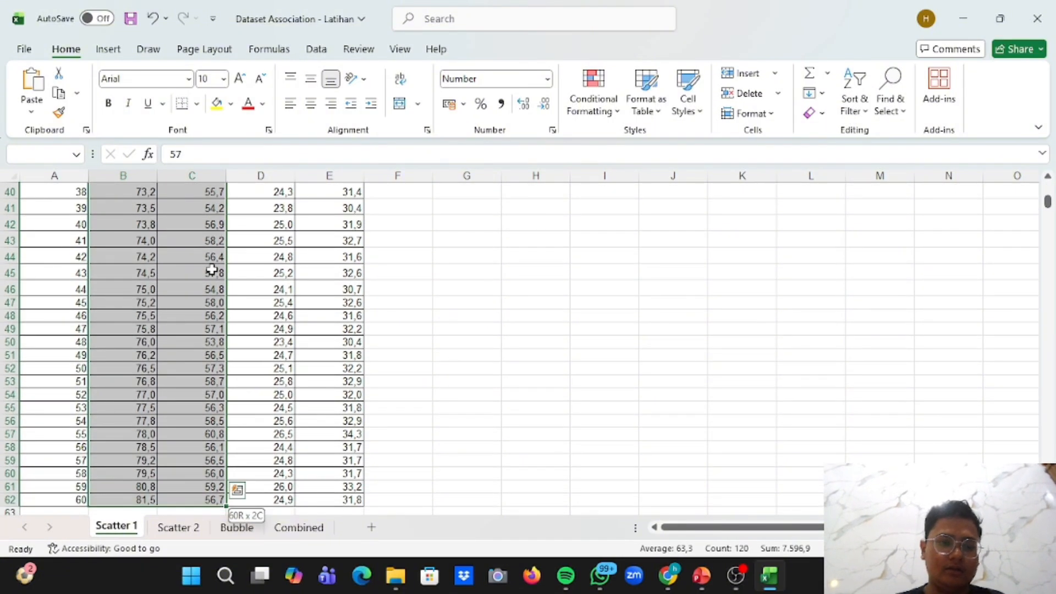
{"action": "scroll", "coordinate": [210, 267], "scroll_direction": "up", "scroll_amount": 13}
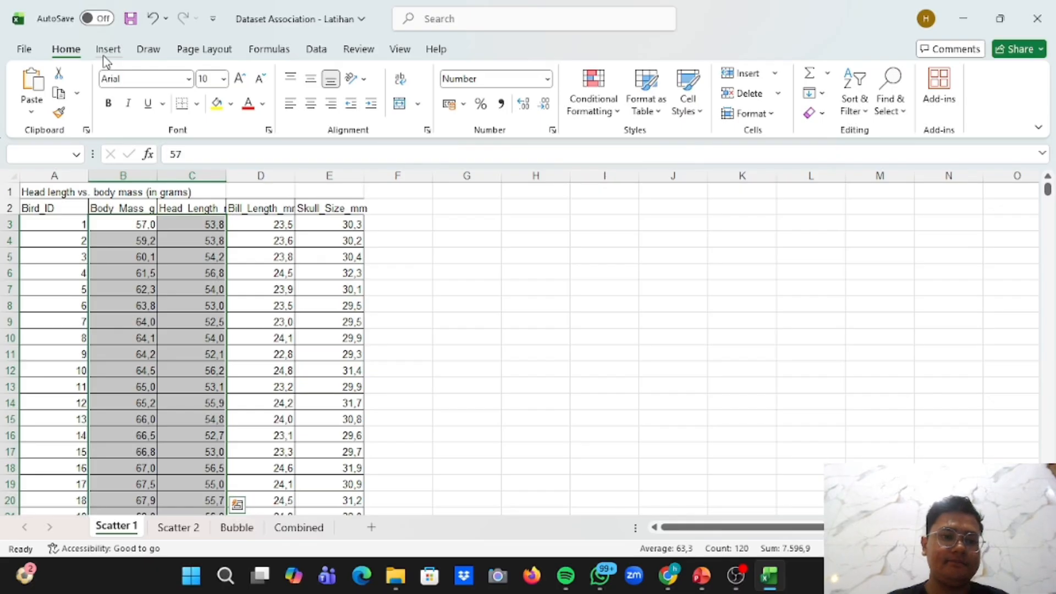
{"action": "left_click", "coordinate": [106, 52]}
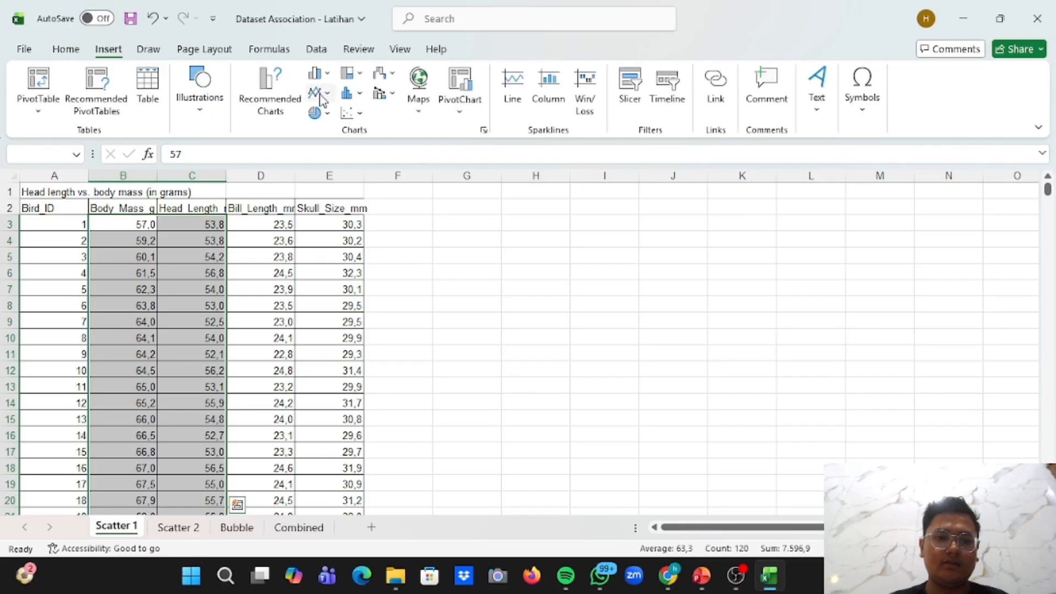
{"action": "left_click", "coordinate": [353, 113]}
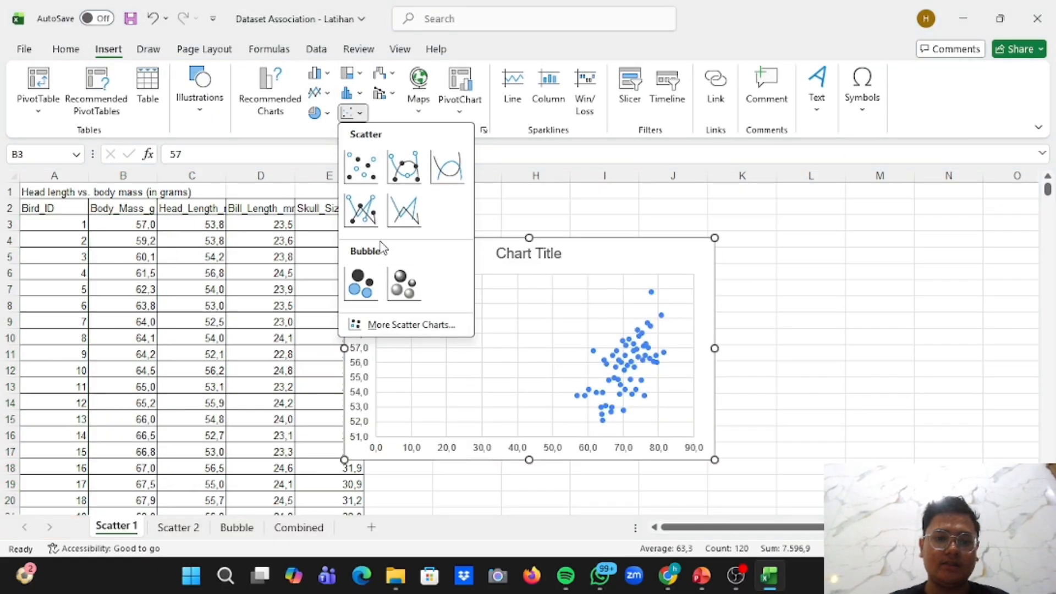
{"action": "left_click", "coordinate": [362, 167]}
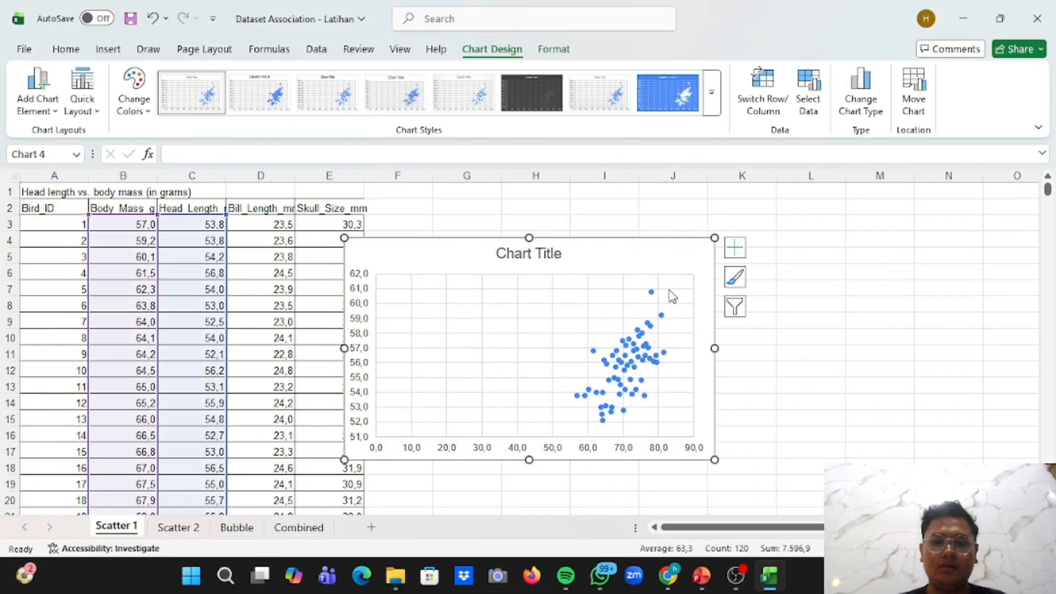
Move the scatter chart beside the data table so it spans about columns F to K, starting at row 2
{"action": "mouse_move", "coordinate": [656, 246]}
{"action": "left_mouse_down"}
{"action": "mouse_move", "coordinate": [701, 221]}
{"action": "mouse_move", "coordinate": [696, 211]}
{"action": "left_mouse_up"}
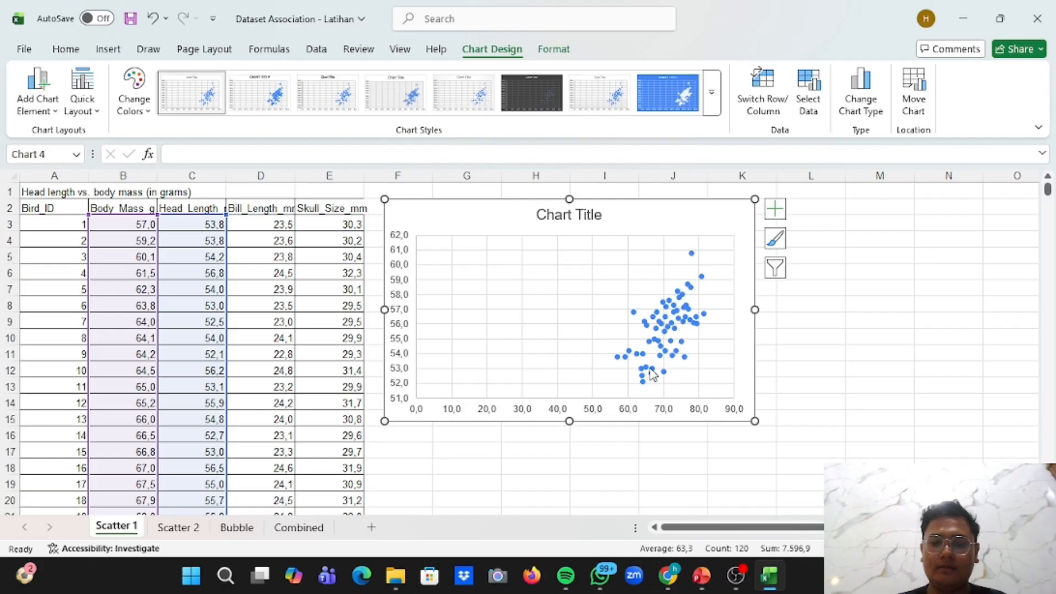
{"action": "left_click", "coordinate": [839, 366]}
{"action": "left_click", "coordinate": [709, 330]}
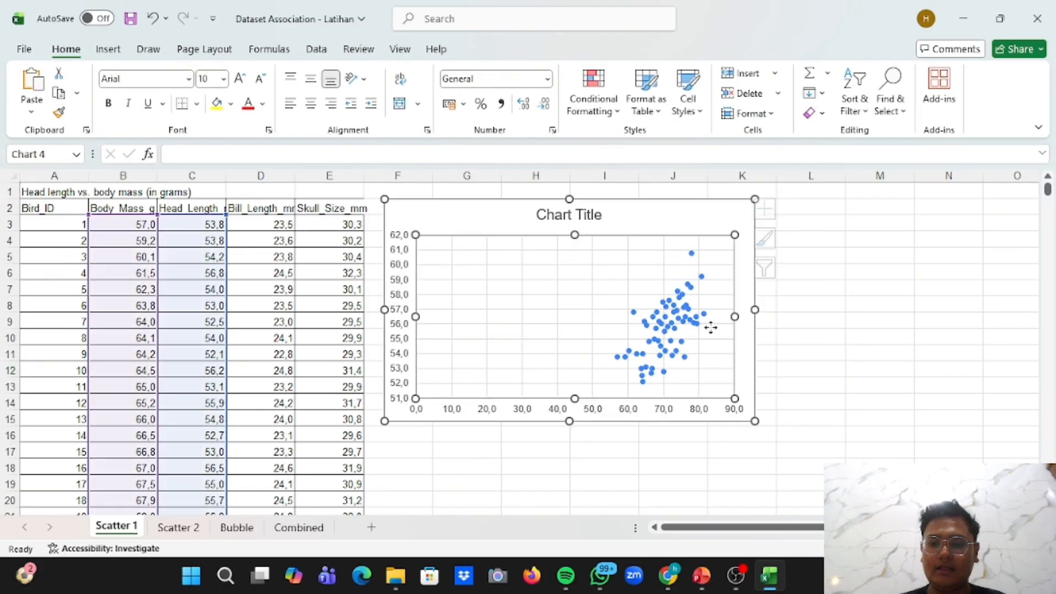
{"action": "left_click", "coordinate": [848, 353]}
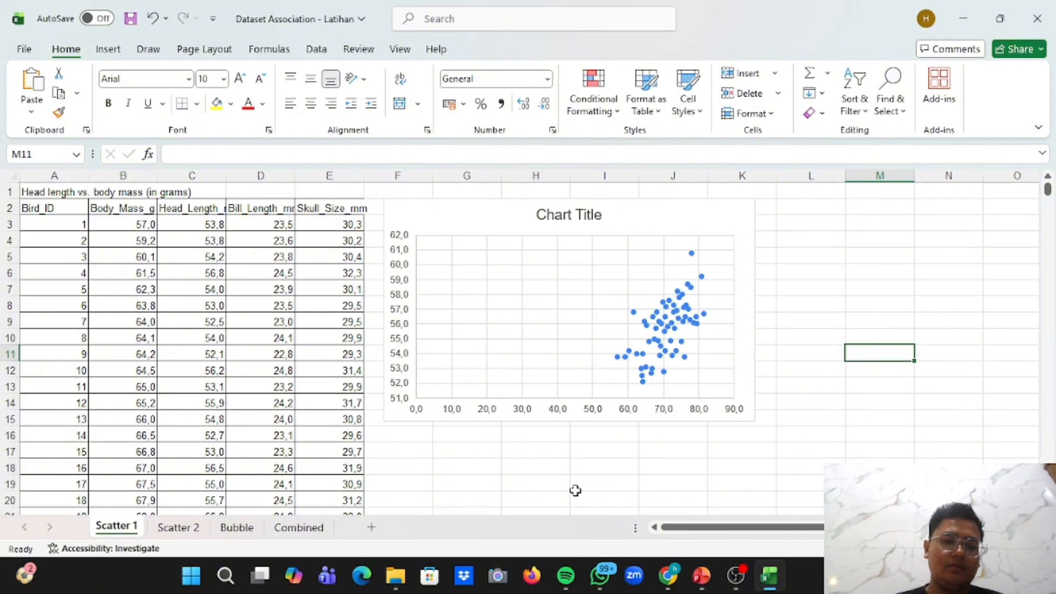
{"action": "scroll", "coordinate": [253, 326], "scroll_direction": "right", "scroll_amount": 1}
{"action": "scroll", "coordinate": [255, 326], "scroll_direction": "left", "scroll_amount": 1}
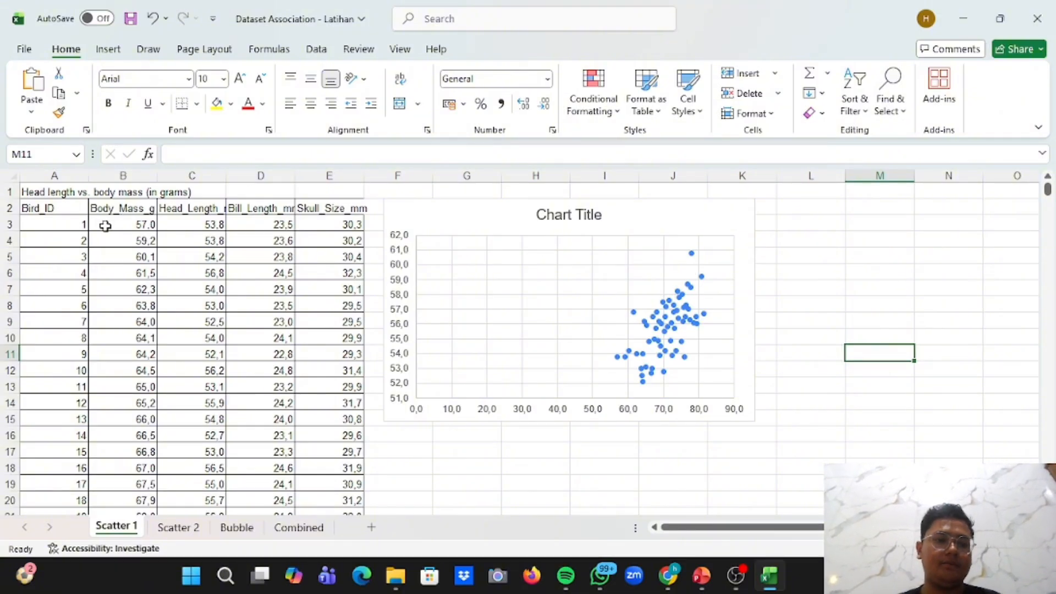
Insert a second scatter chart from the same body mass and head length values in B3:C62
{"action": "left_click_drag", "start_coordinate": [101, 219], "coordinate": [188, 264]}
{"action": "key", "text": "ctrl+shift+Down"}
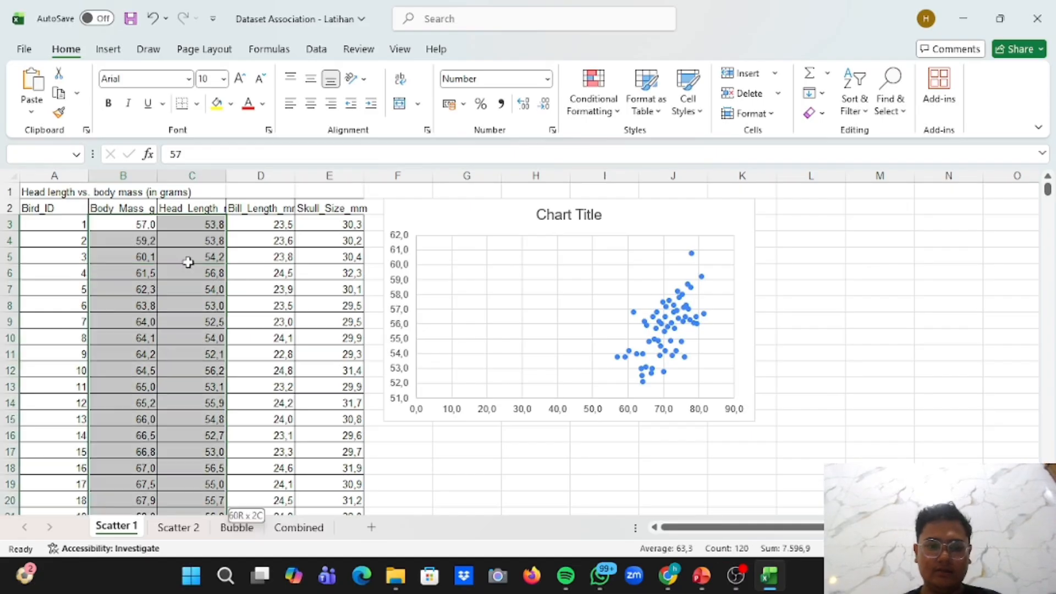
{"action": "scroll", "coordinate": [188, 263], "scroll_direction": "up", "scroll_amount": 13}
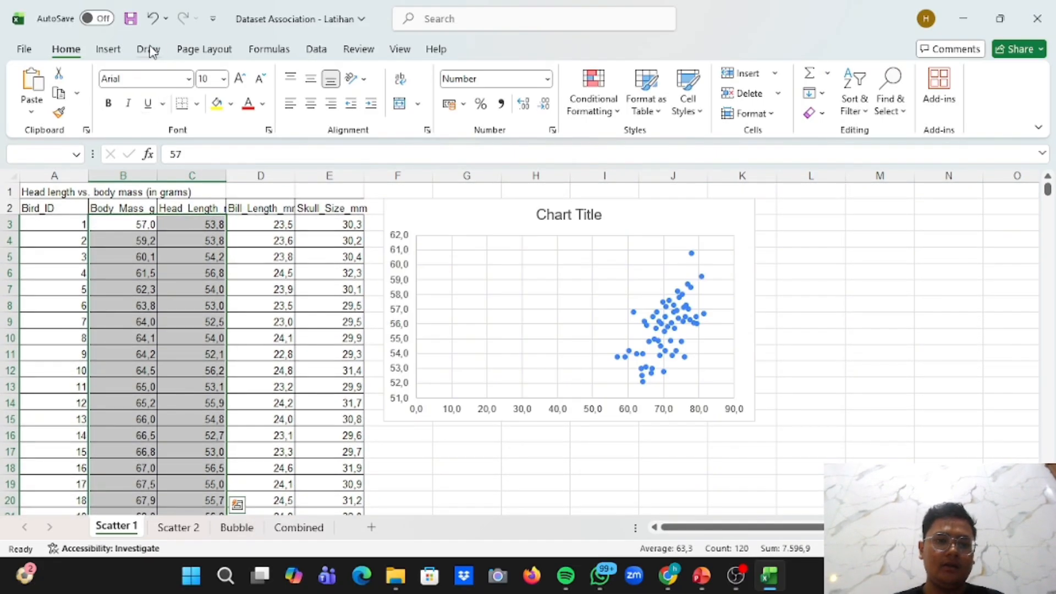
{"action": "left_click", "coordinate": [117, 49]}
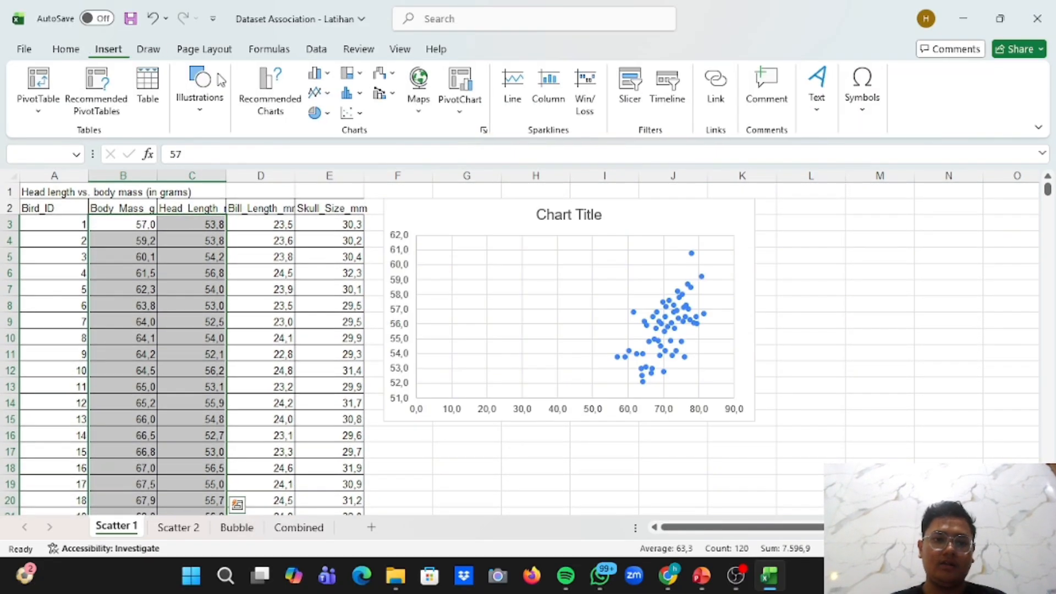
{"action": "left_click", "coordinate": [349, 115]}
{"action": "left_click", "coordinate": [362, 175]}
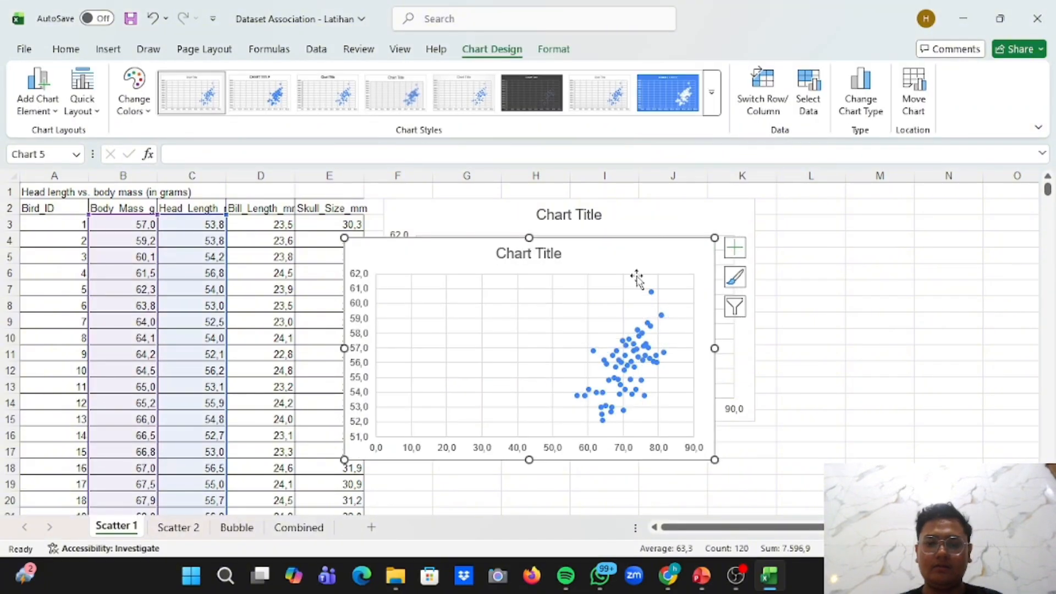
Place the second scatter chart directly below the first one and close the chart area formatting options
{"action": "double_click", "coordinate": [653, 242]}
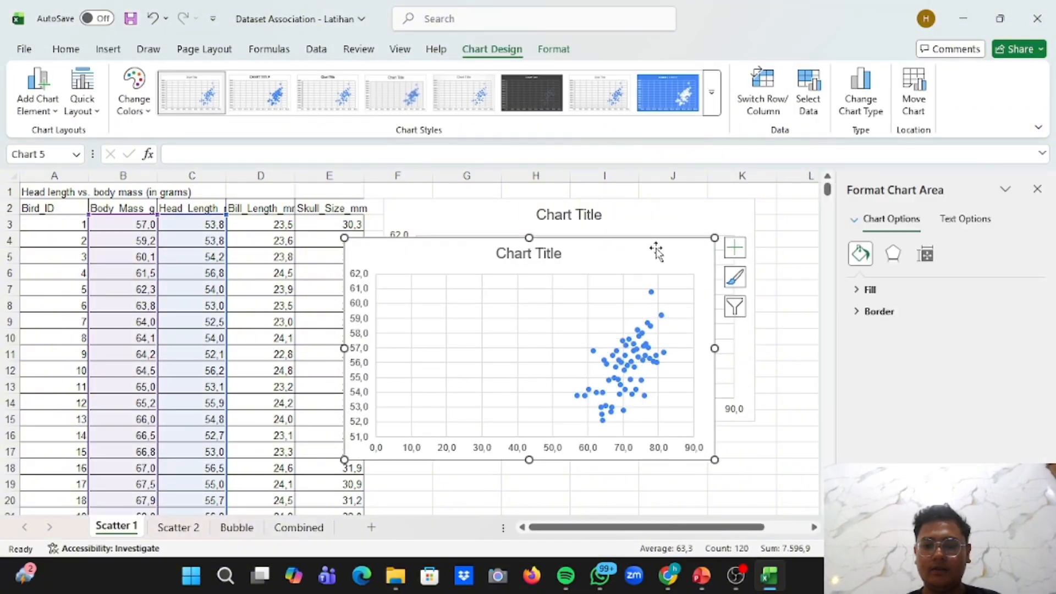
{"action": "left_click_drag", "start_coordinate": [655, 250], "coordinate": [703, 452]}
{"action": "scroll", "coordinate": [702, 454], "scroll_direction": "down", "scroll_amount": 4}
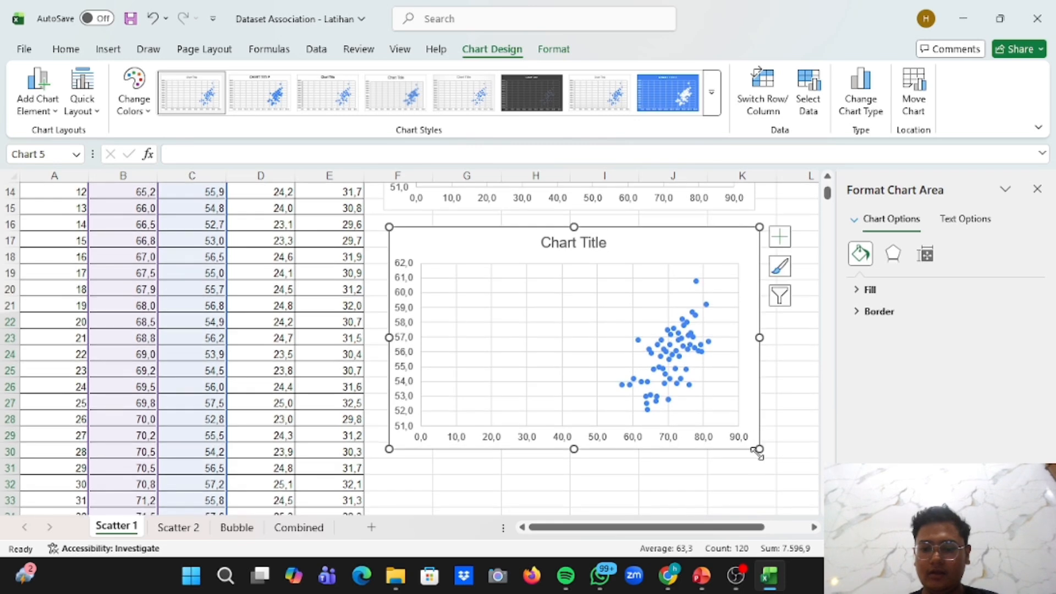
{"action": "left_click", "coordinate": [1038, 188]}
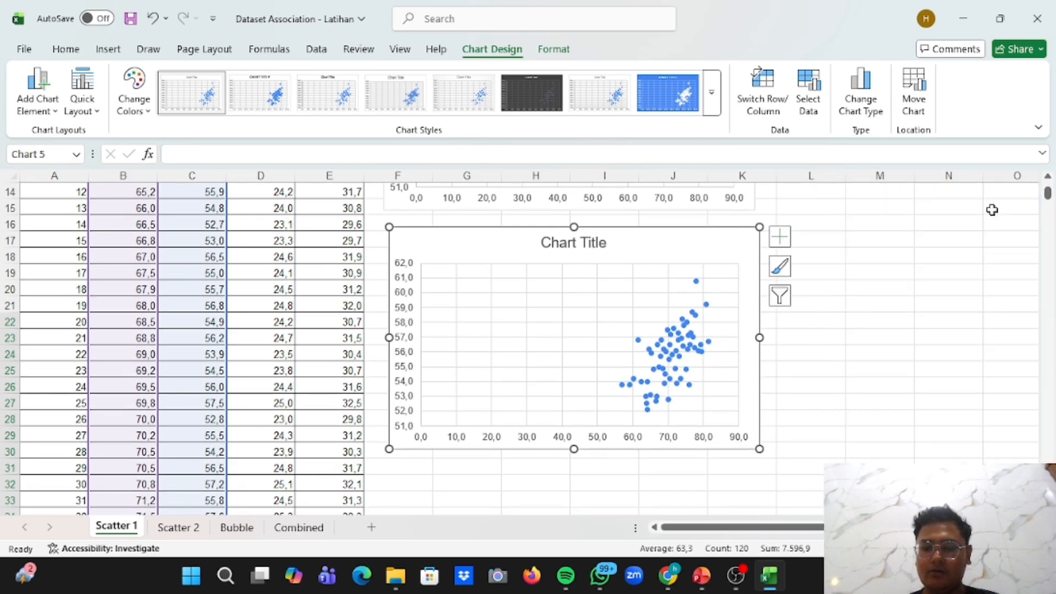
Set the minimum bound of the second chart's horizontal axis to 55
{"action": "left_click", "coordinate": [638, 443]}
{"action": "right_click", "coordinate": [638, 443]}
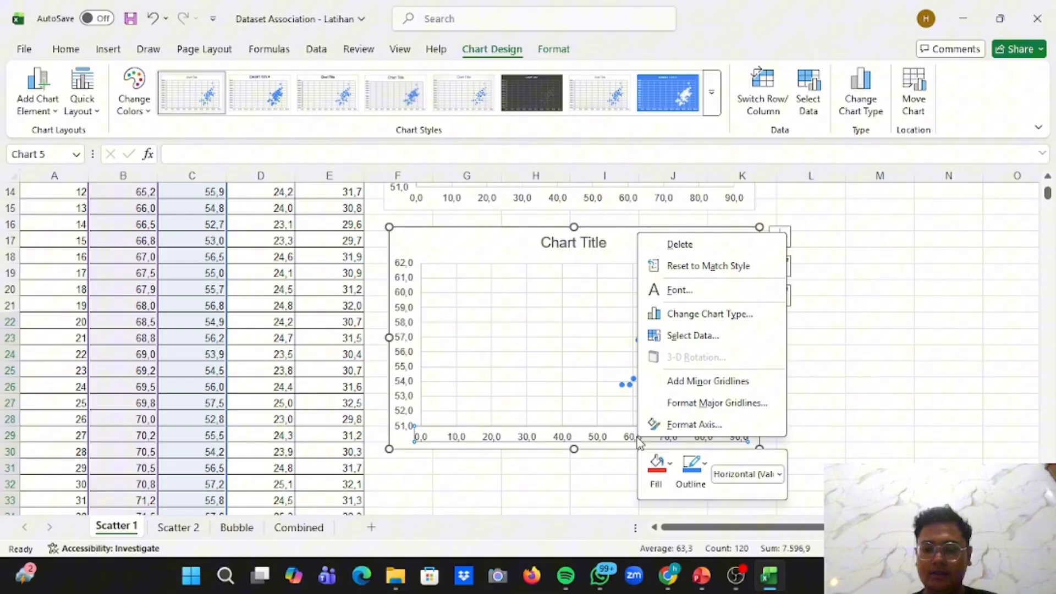
{"action": "left_click", "coordinate": [694, 424]}
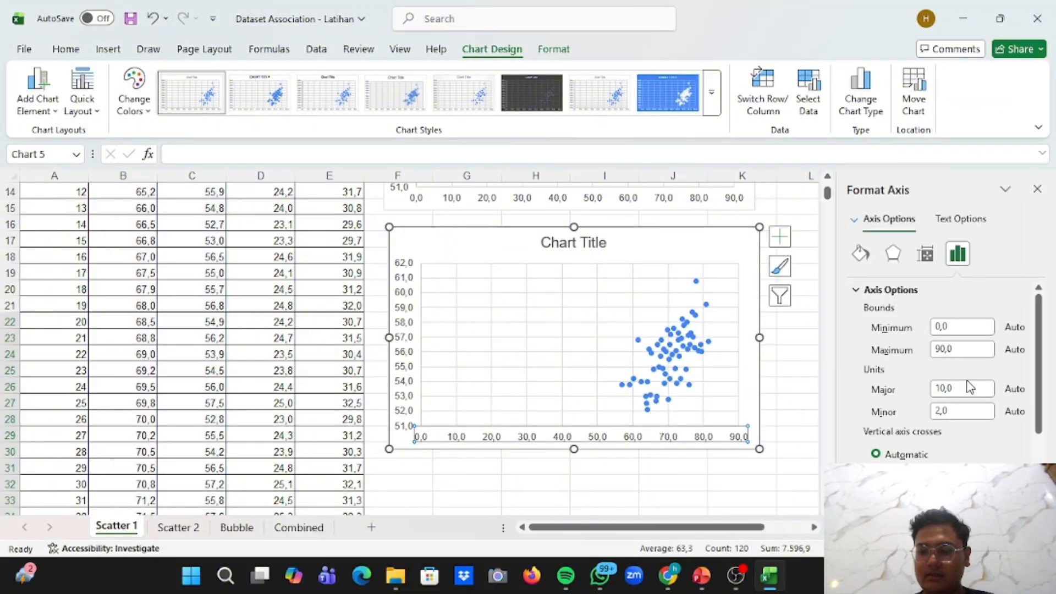
{"action": "scroll", "coordinate": [969, 384], "scroll_direction": "down", "scroll_amount": 5}
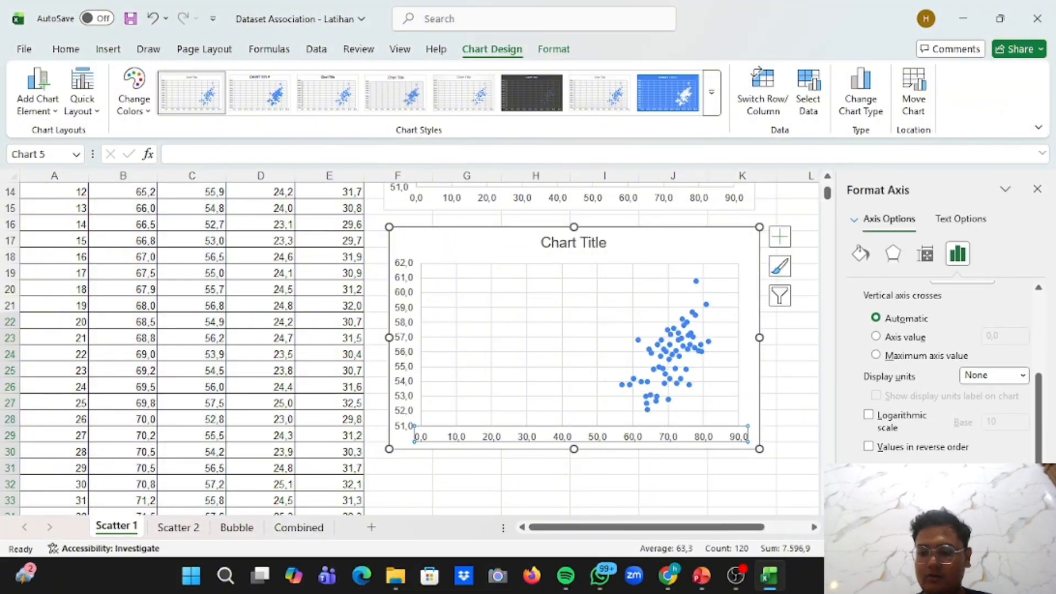
{"action": "scroll", "coordinate": [957, 456], "scroll_direction": "down", "scroll_amount": 3}
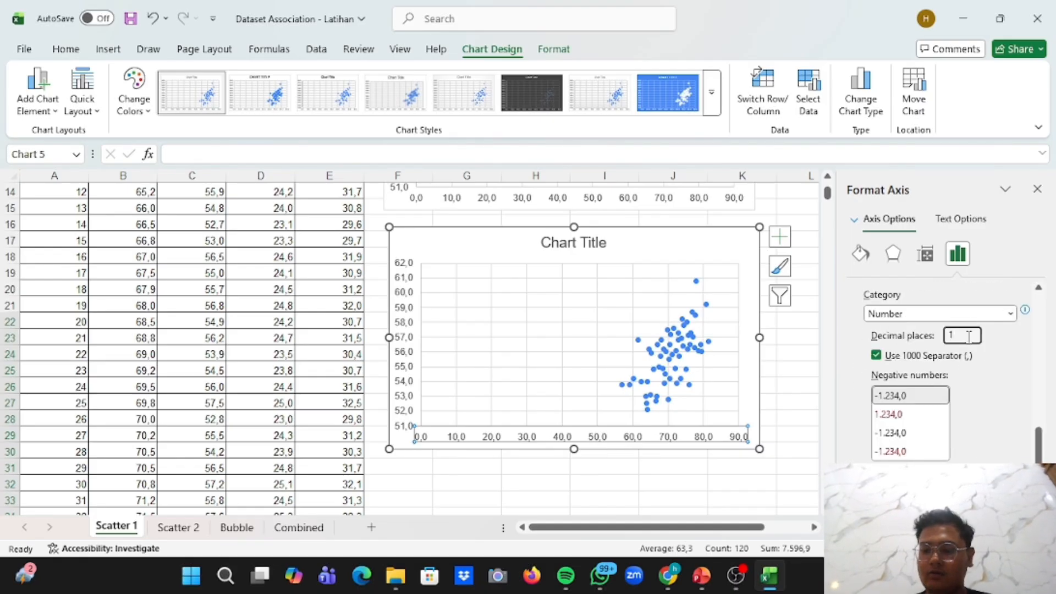
{"action": "scroll", "coordinate": [969, 337], "scroll_direction": "up", "scroll_amount": 8}
{"action": "scroll", "coordinate": [969, 337], "scroll_direction": "up", "scroll_amount": 1}
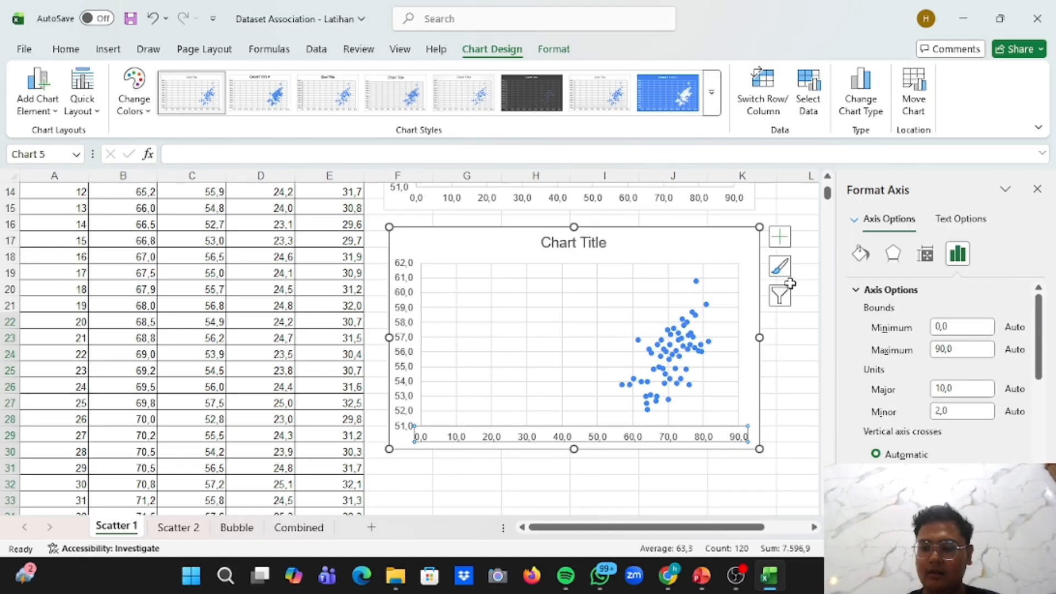
{"action": "left_click", "coordinate": [964, 326]}
{"action": "key", "text": "BackSpace"}
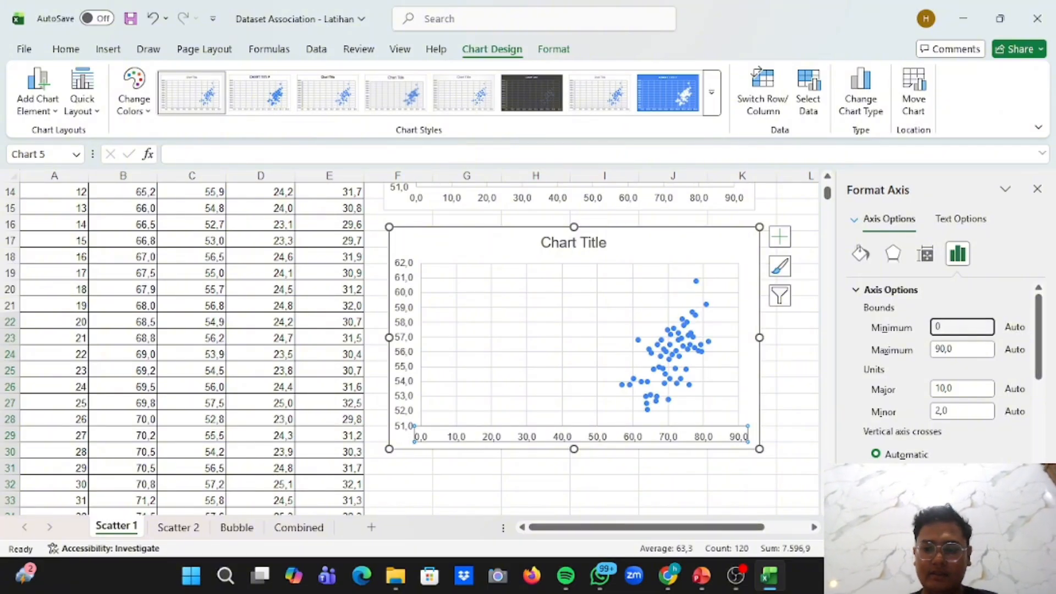
{"action": "type", "text": "55"}
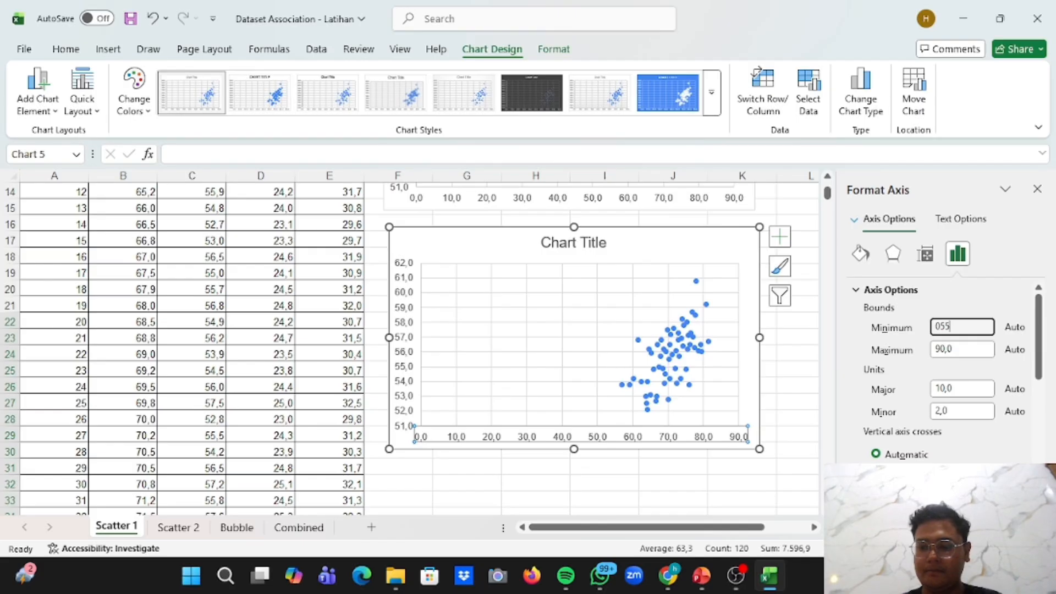
{"action": "key", "text": "Return"}
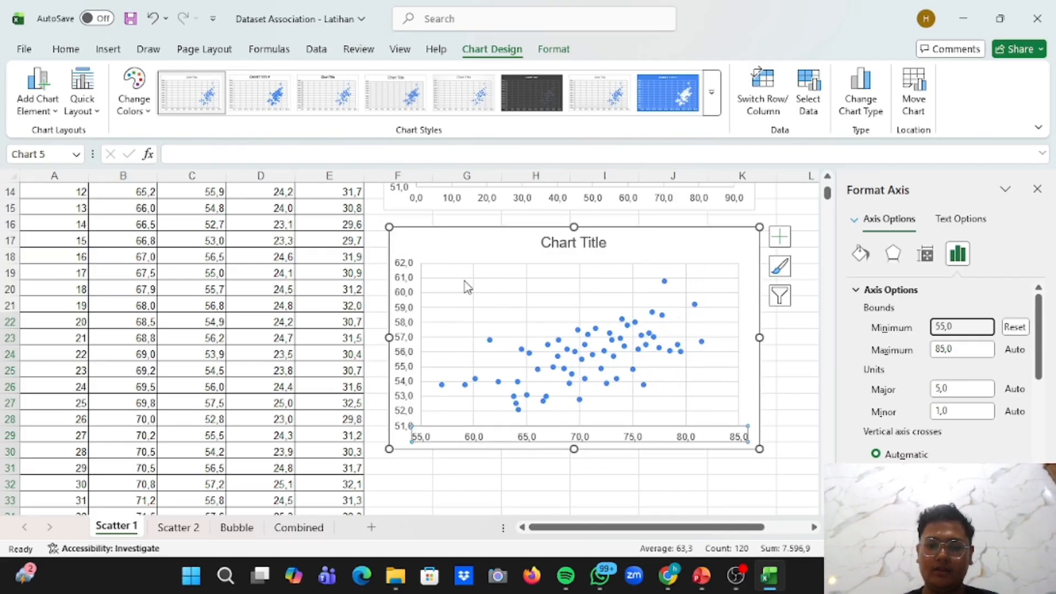
Format the second chart's vertical axis numbers with 0 decimal places and close the axis formatting options
{"action": "left_click", "coordinate": [413, 318]}
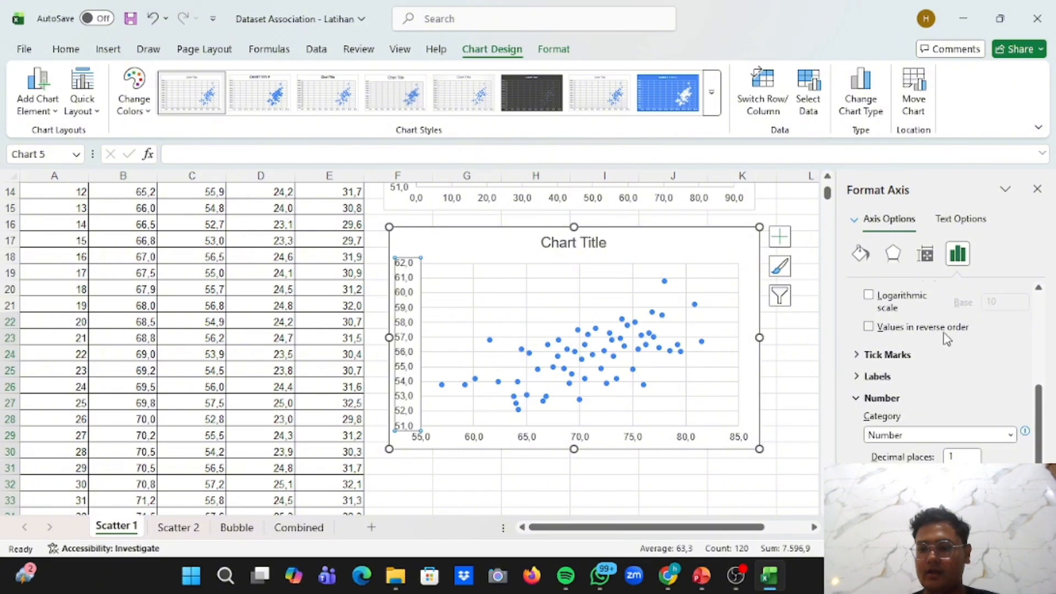
{"action": "scroll", "coordinate": [952, 334], "scroll_direction": "down", "scroll_amount": 3}
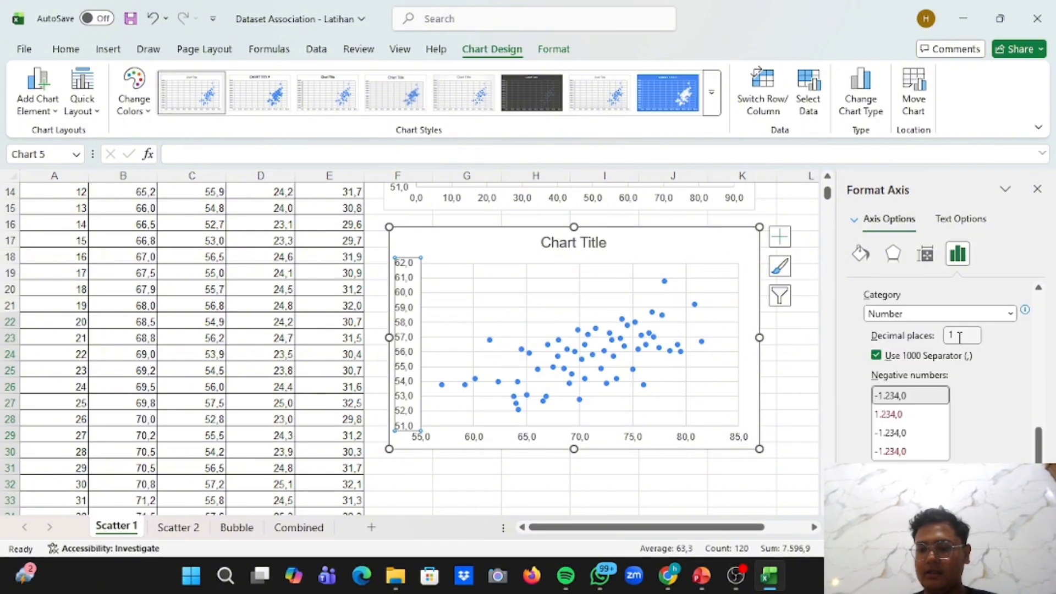
{"action": "double_click", "coordinate": [952, 334]}
{"action": "key", "text": "BackSpace"}
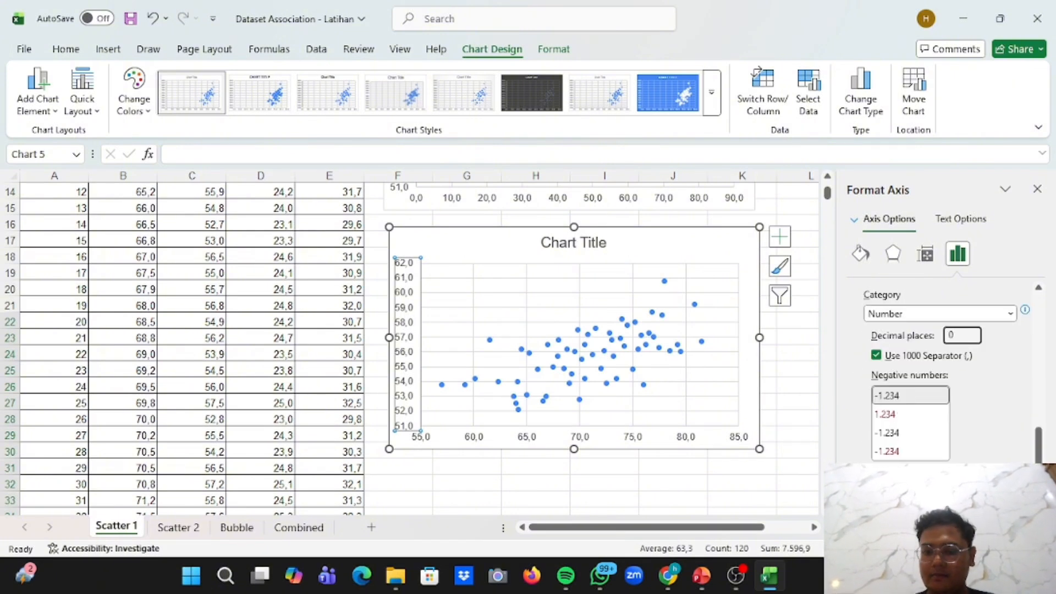
{"action": "key", "text": "Return"}
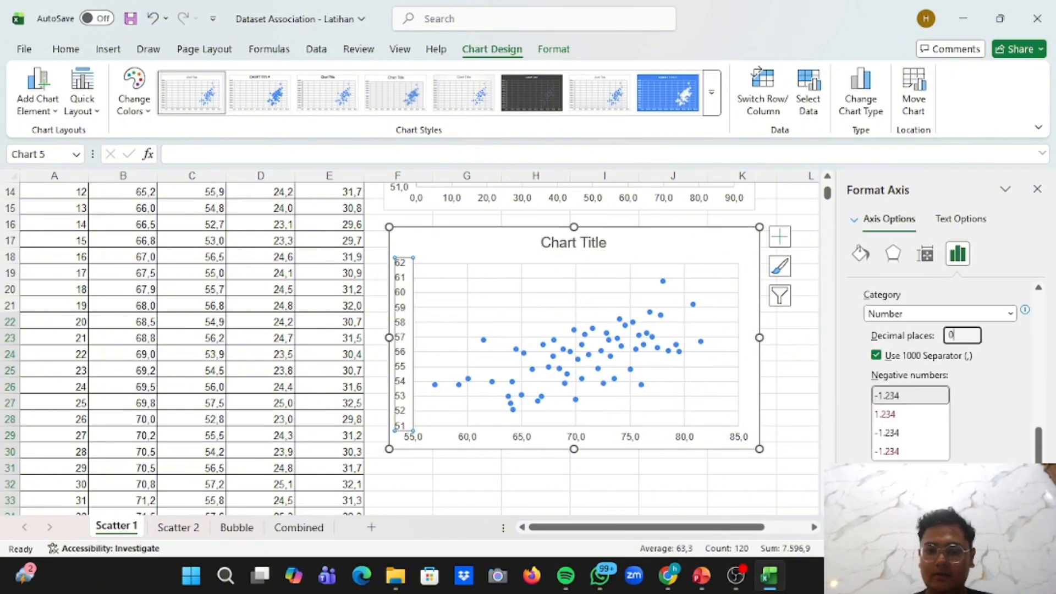
{"action": "left_click", "coordinate": [778, 388]}
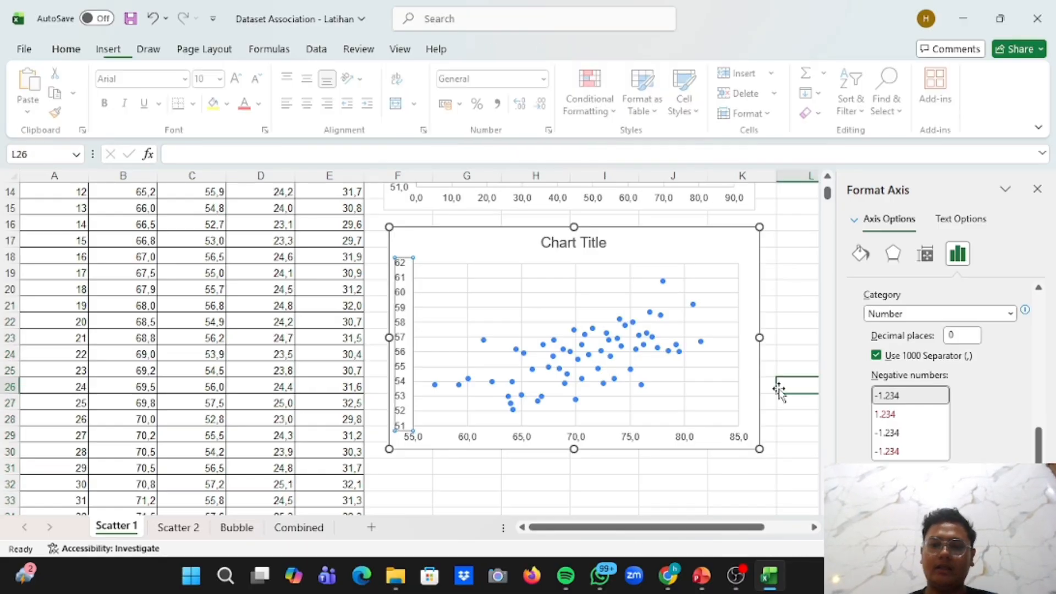
{"action": "left_click", "coordinate": [1037, 191]}
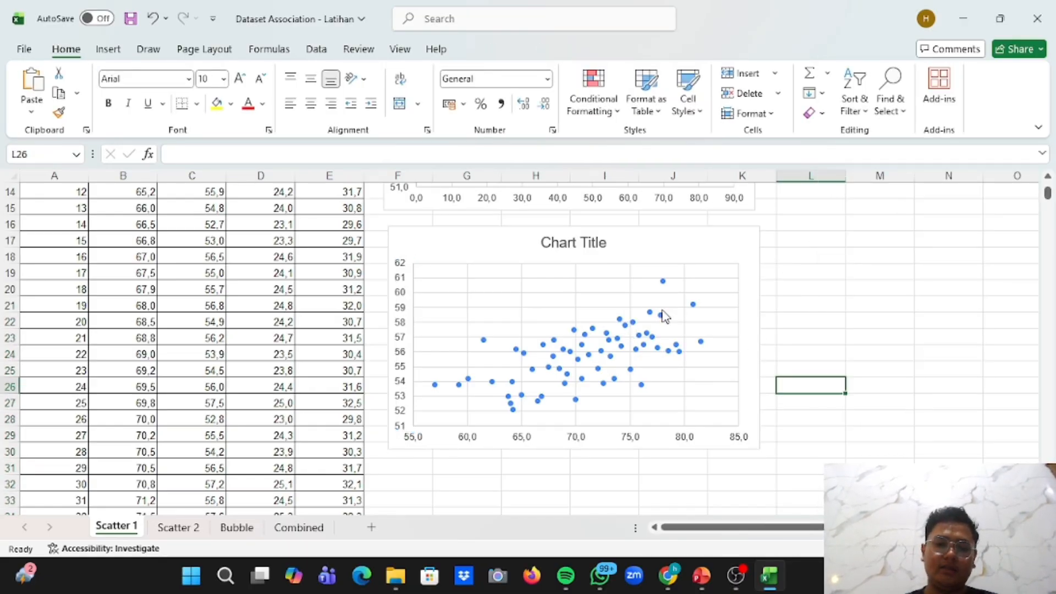
{"action": "scroll", "coordinate": [664, 317], "scroll_direction": "up", "scroll_amount": 3}
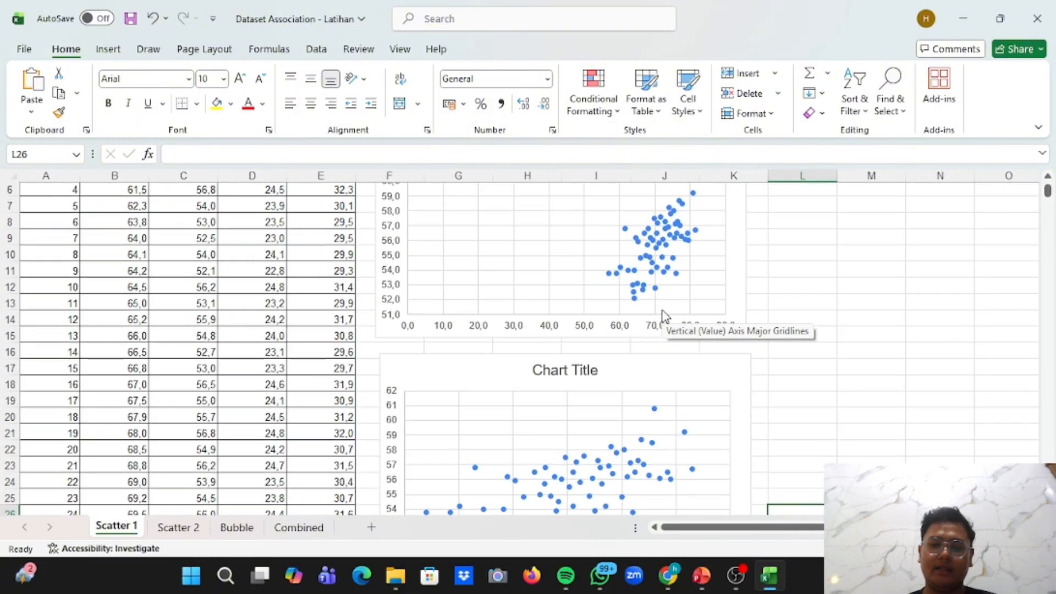
{"action": "scroll", "coordinate": [665, 317], "scroll_direction": "up", "scroll_amount": 1}
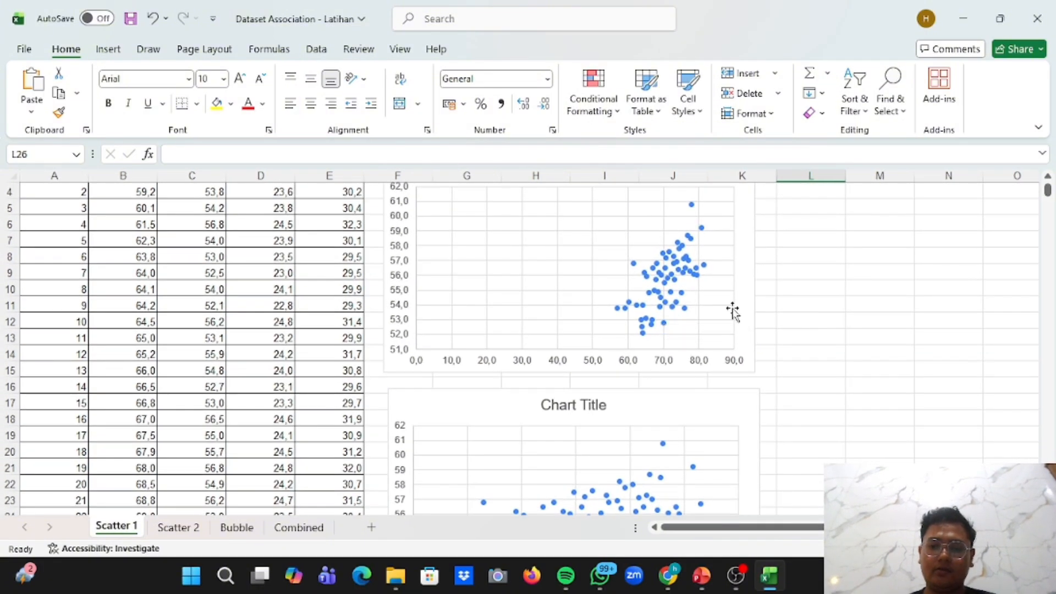
{"action": "scroll", "coordinate": [714, 282], "scroll_direction": "down", "scroll_amount": 4}
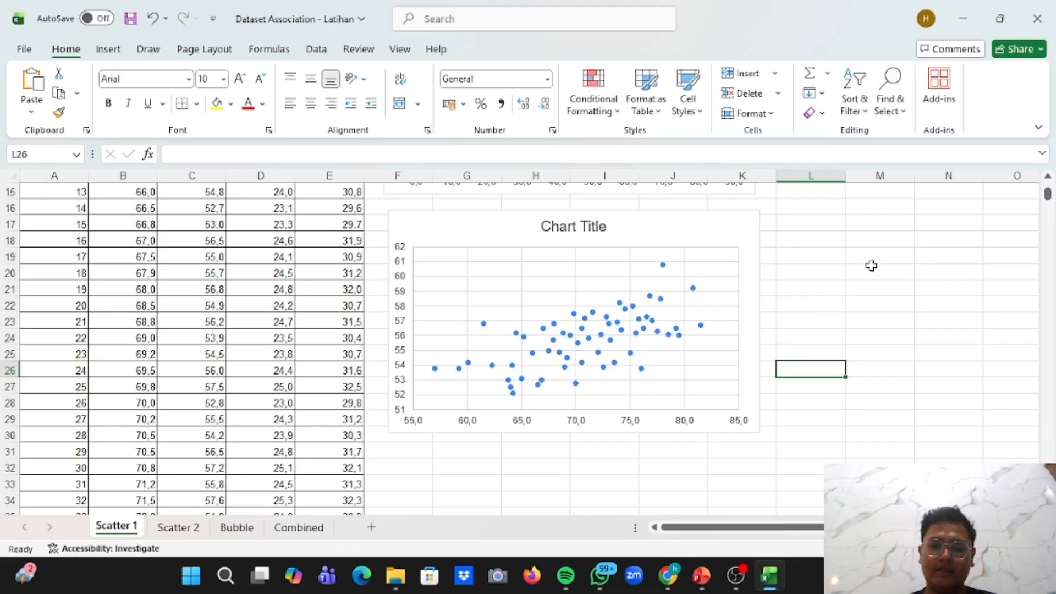
{"action": "left_click", "coordinate": [834, 270]}
{"action": "left_click", "coordinate": [781, 498]}
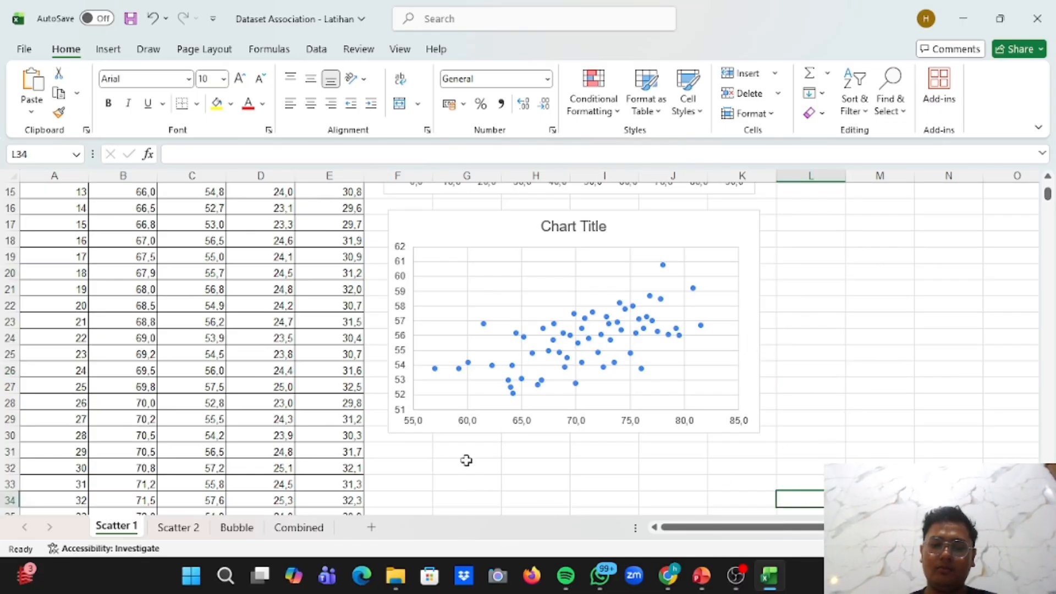
Copy the heading text "Head length vs. body mass (in grams)" from cell A1
{"action": "scroll", "coordinate": [632, 283], "scroll_direction": "up", "scroll_amount": 5}
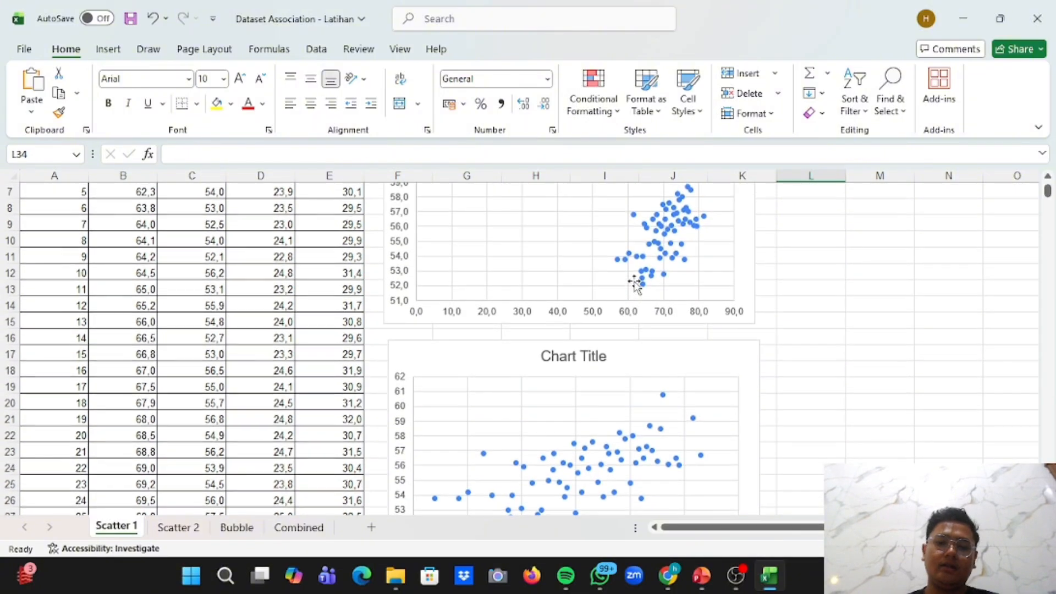
{"action": "left_click", "coordinate": [50, 195]}
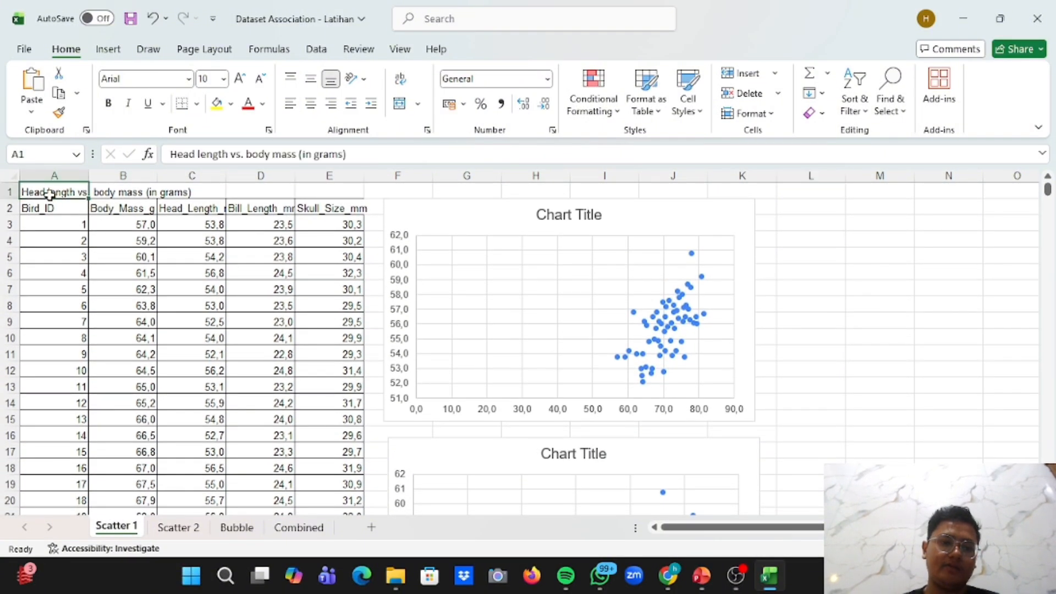
{"action": "left_click_drag", "start_coordinate": [346, 157], "coordinate": [161, 158]}
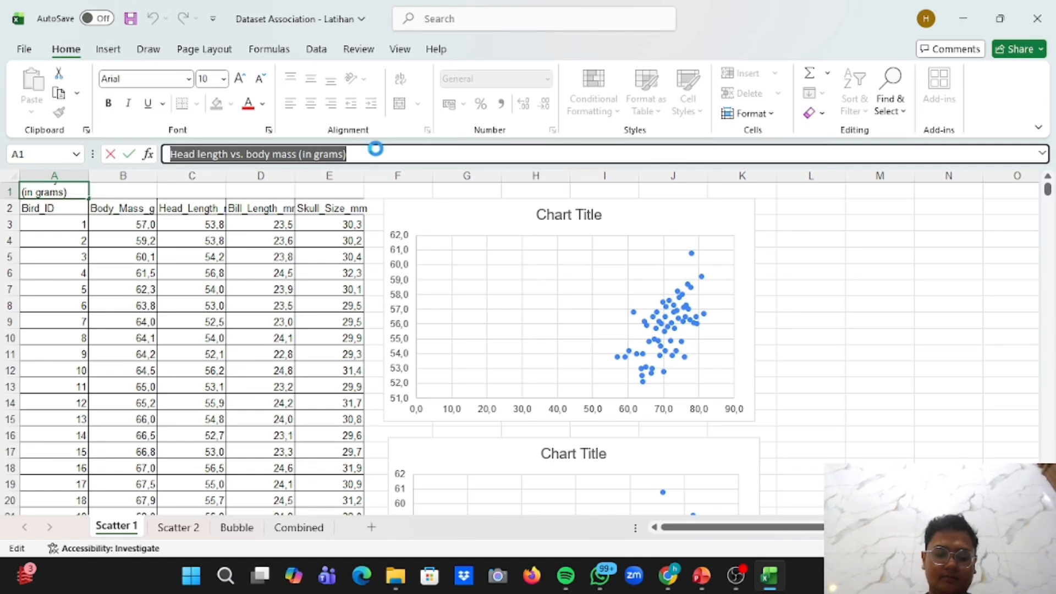
{"action": "key", "text": "ctrl+c"}
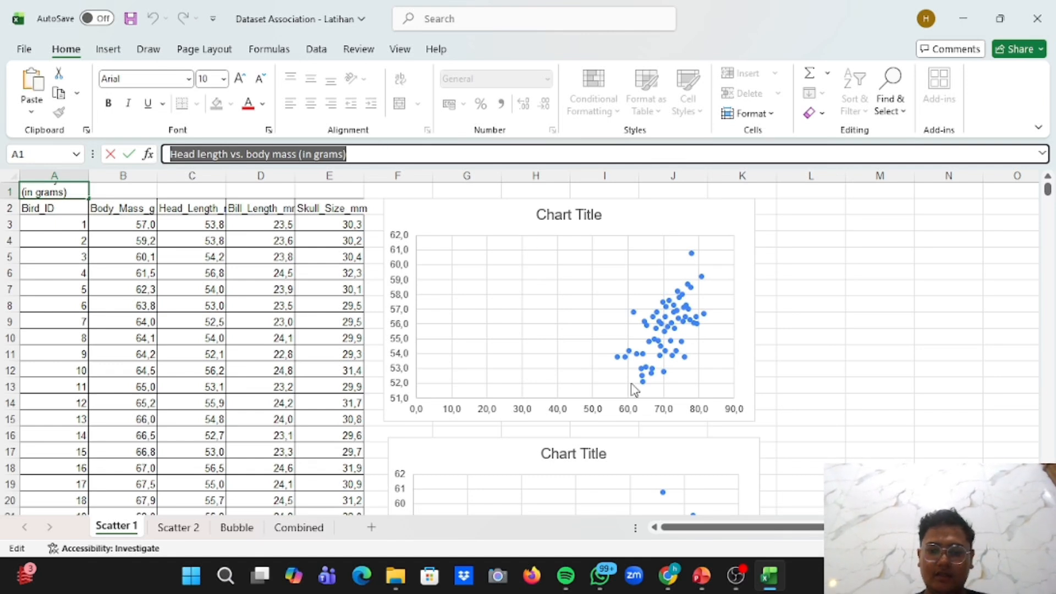
Replace the second scatter chart's placeholder title with the copied text "Head length vs. body mass (in grams)"
{"action": "left_click", "coordinate": [587, 460]}
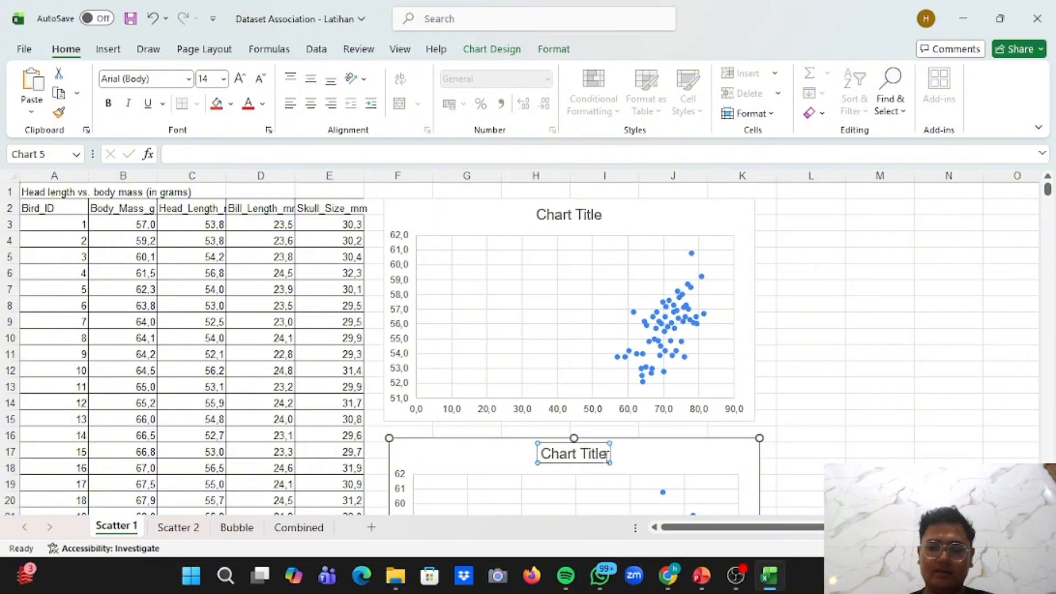
{"action": "left_click", "coordinate": [607, 454]}
{"action": "key", "text": "BackSpace"}
{"action": "key", "text": "BackSpace"}
{"action": "key", "text": "BackSpace"}
{"action": "key", "text": "BackSpace"}
{"action": "key", "text": "BackSpace"}
{"action": "key", "text": "BackSpace"}
{"action": "key", "text": "BackSpace"}
{"action": "key", "text": "BackSpace"}
{"action": "key", "text": "BackSpace"}
{"action": "key", "text": "BackSpace"}
{"action": "key", "text": "BackSpace"}
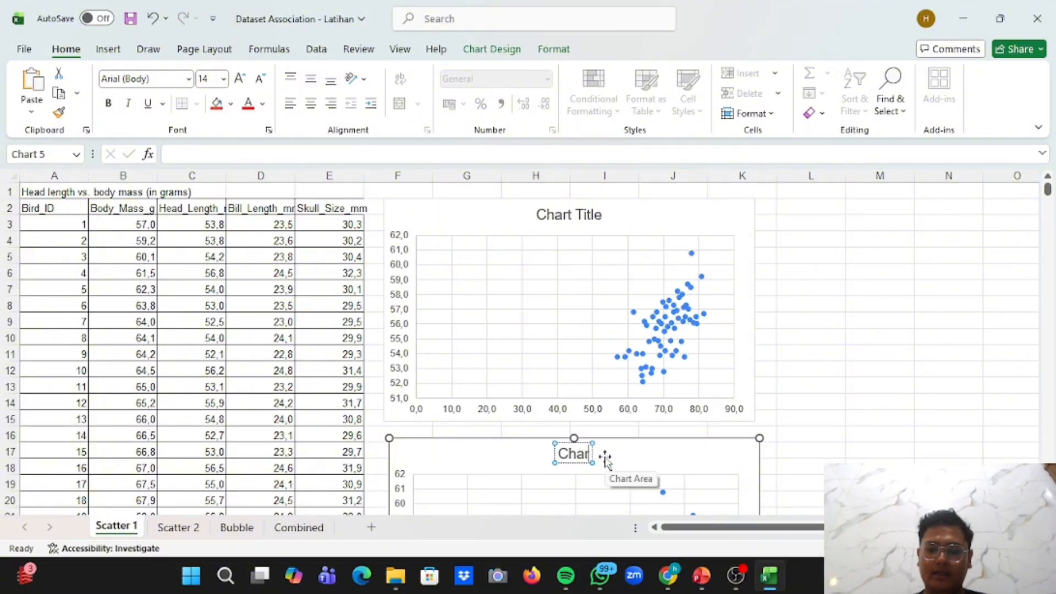
{"action": "key", "text": "ctrl+v"}
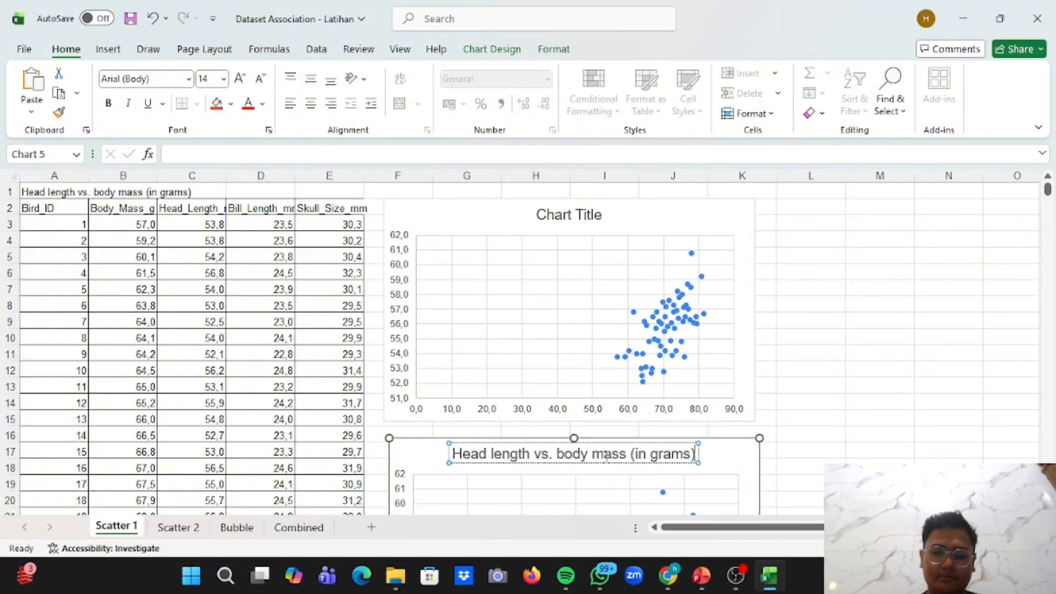
{"action": "left_click", "coordinate": [890, 303]}
{"action": "scroll", "coordinate": [890, 302], "scroll_direction": "down", "scroll_amount": 2}
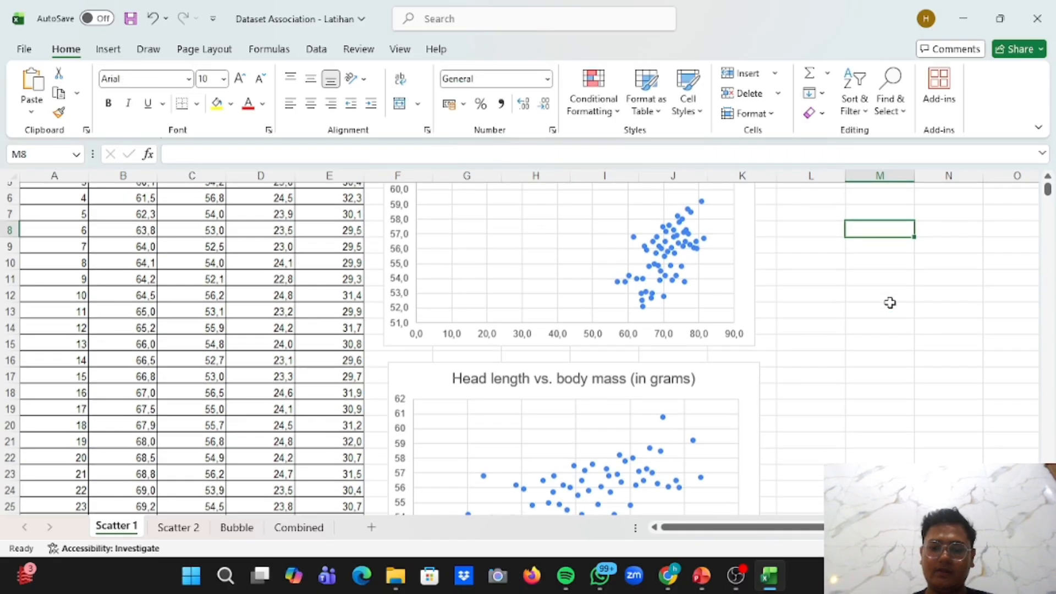
{"action": "scroll", "coordinate": [890, 302], "scroll_direction": "down", "scroll_amount": 3}
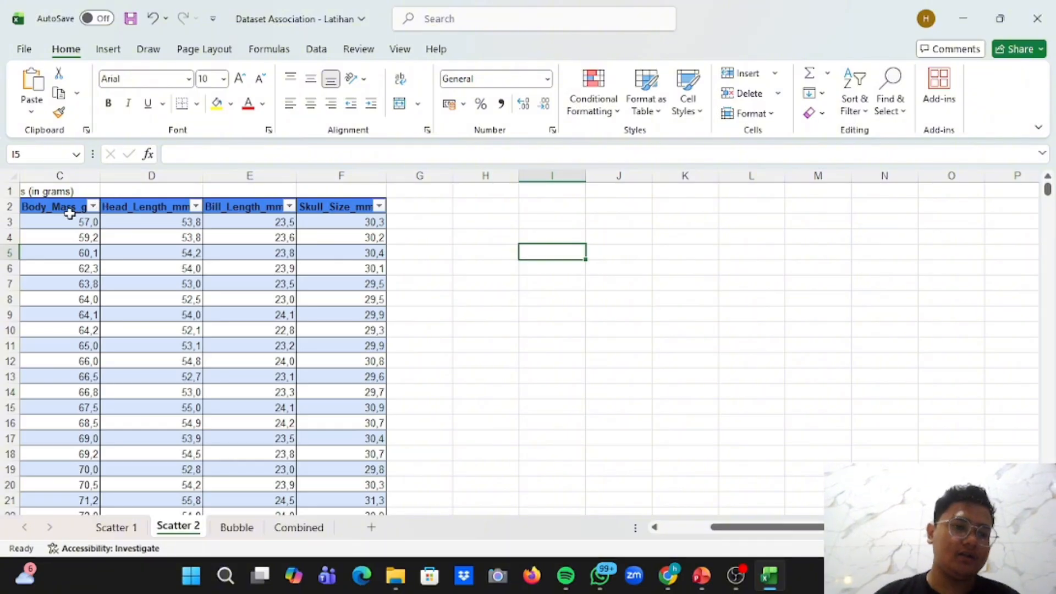
Examine the Scatter 2 sheet's bird table, including its Sex and Body_Mass_g columns and the female and male rows
{"action": "scroll", "coordinate": [69, 214], "scroll_direction": "left", "scroll_amount": 3}
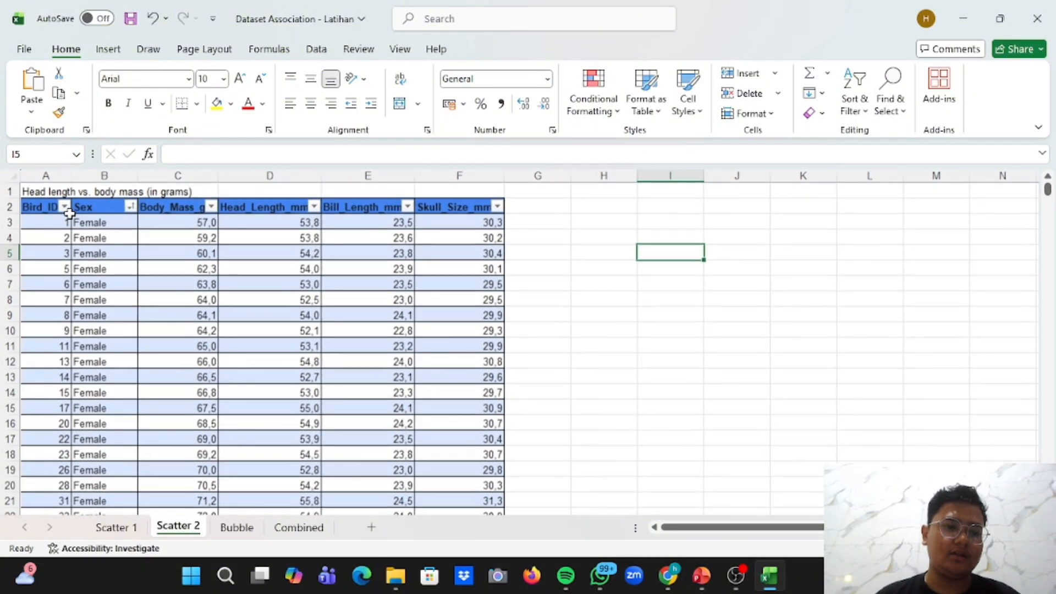
{"action": "left_click", "coordinate": [105, 253]}
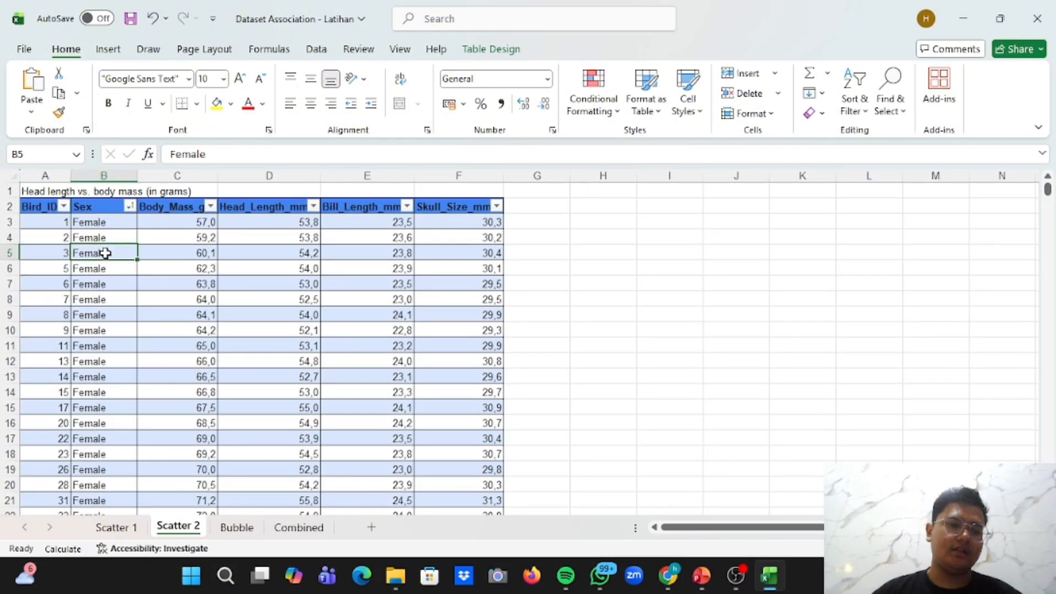
{"action": "left_click", "coordinate": [151, 266]}
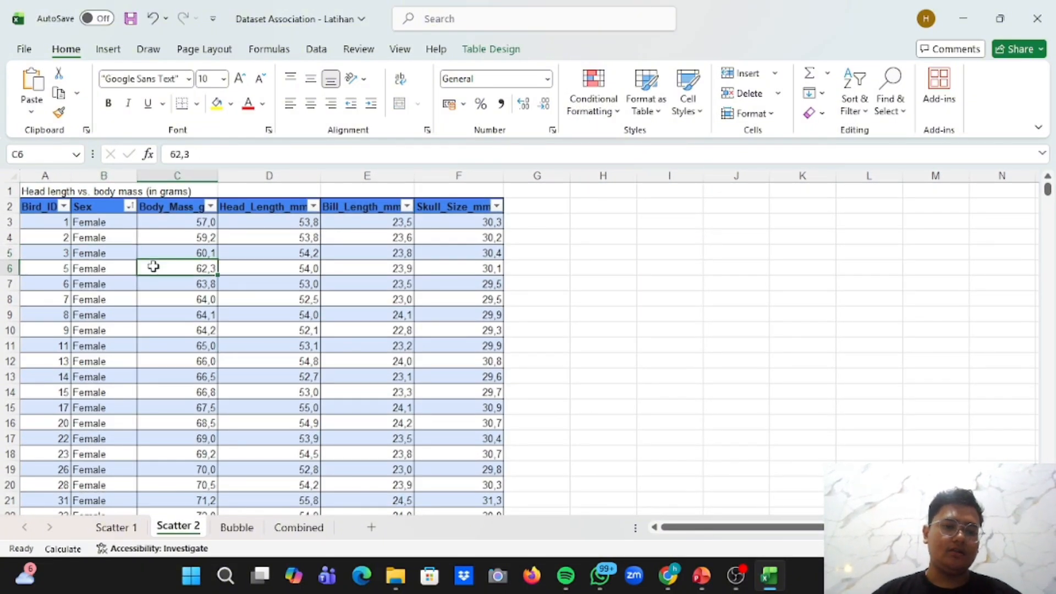
{"action": "left_click", "coordinate": [167, 217]}
{"action": "scroll", "coordinate": [71, 319], "scroll_direction": "down", "scroll_amount": 8}
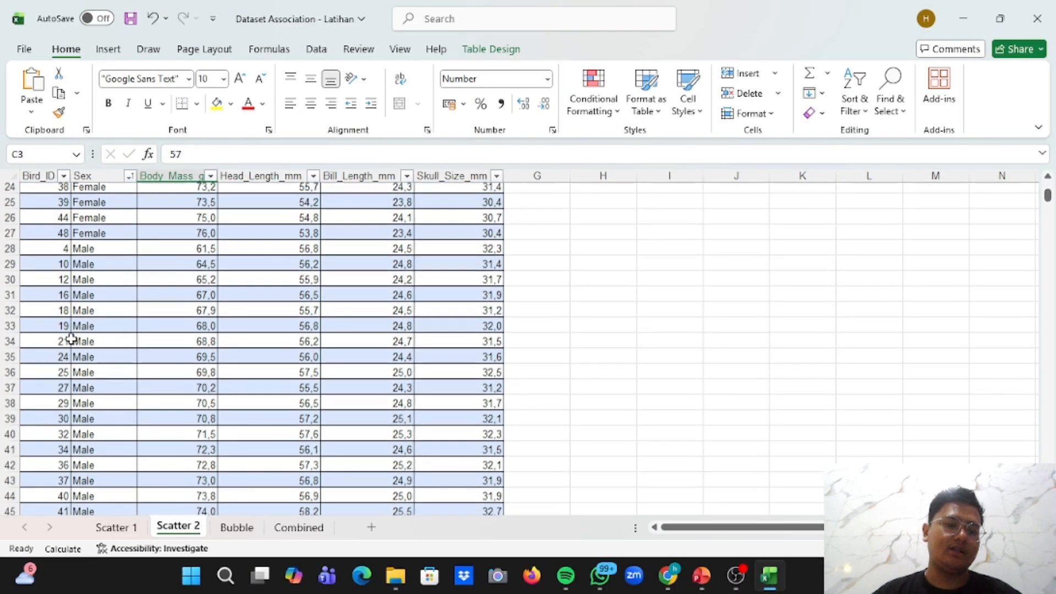
Insert a markers-only scatter chart of body mass against head length from C3:D62 on the Scatter 2 sheet
{"action": "scroll", "coordinate": [71, 336], "scroll_direction": "up", "scroll_amount": 8}
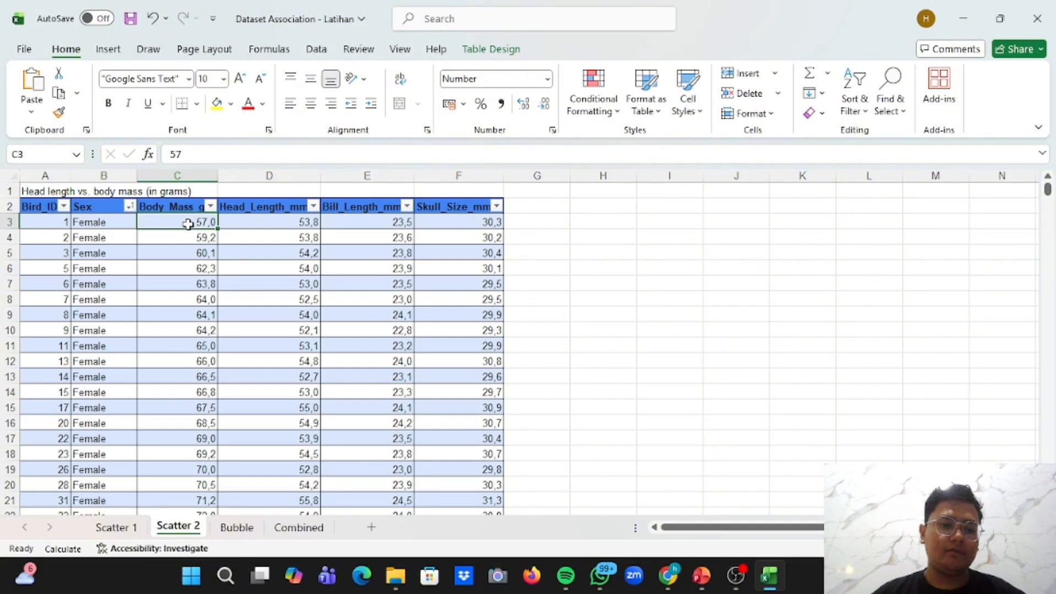
{"action": "left_click_drag", "start_coordinate": [188, 224], "coordinate": [264, 237]}
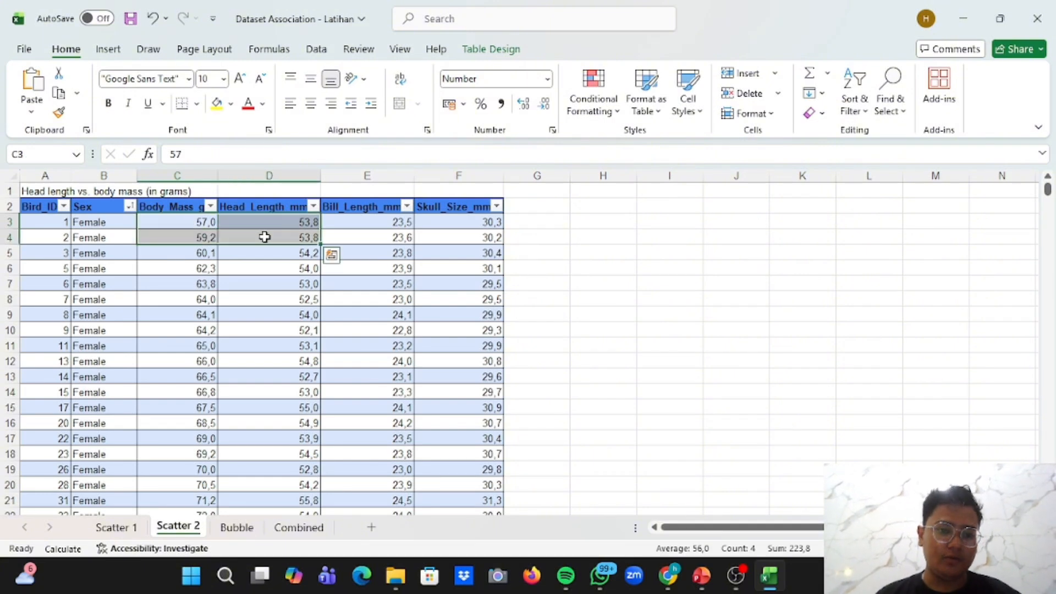
{"action": "key", "text": "ctrl+shift+Down"}
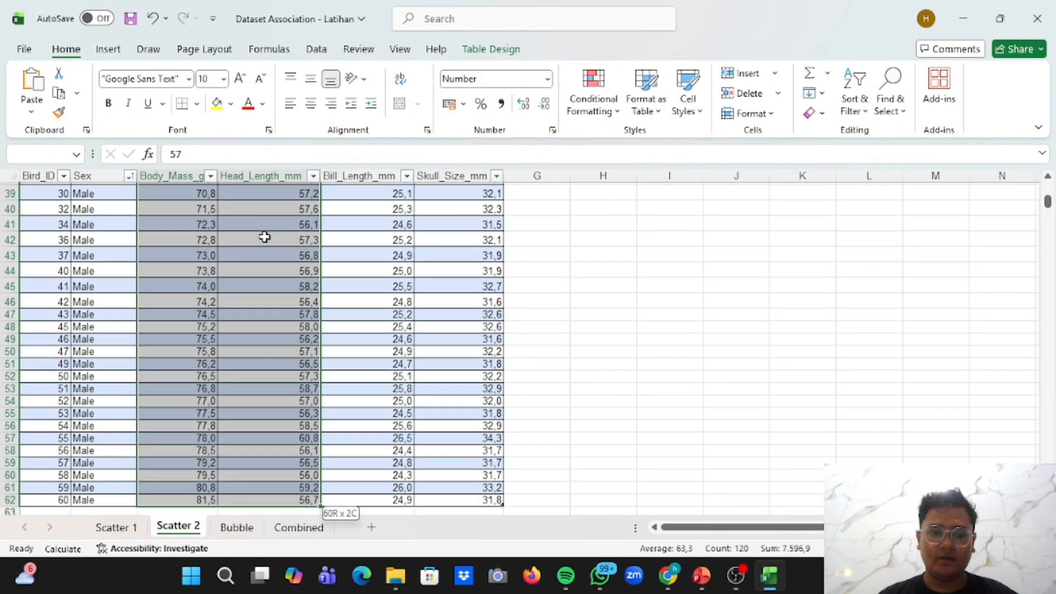
{"action": "scroll", "coordinate": [265, 236], "scroll_direction": "up", "scroll_amount": 12}
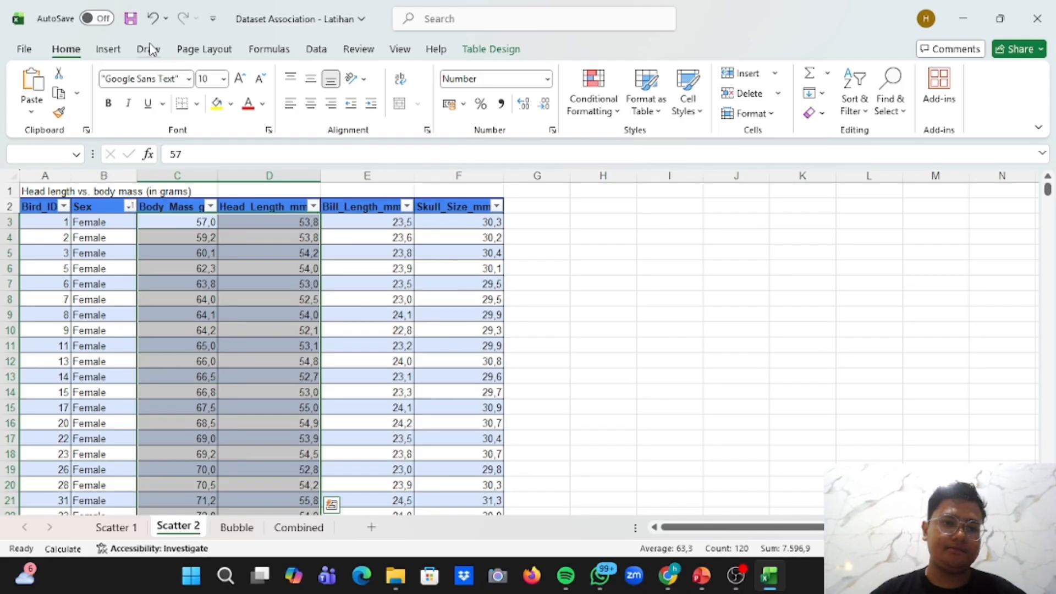
{"action": "left_click", "coordinate": [112, 49]}
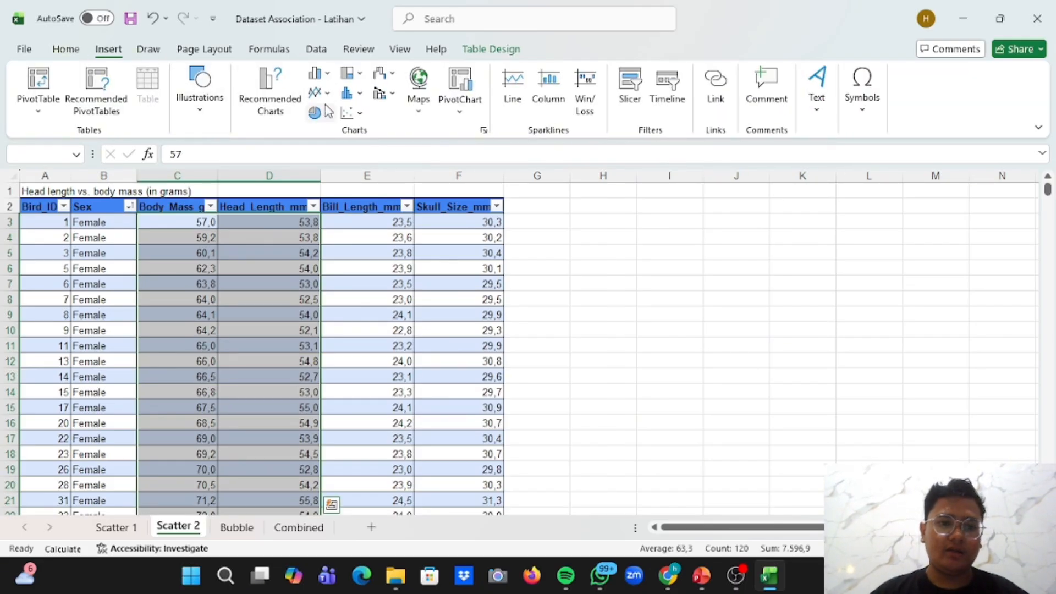
{"action": "left_click", "coordinate": [352, 114]}
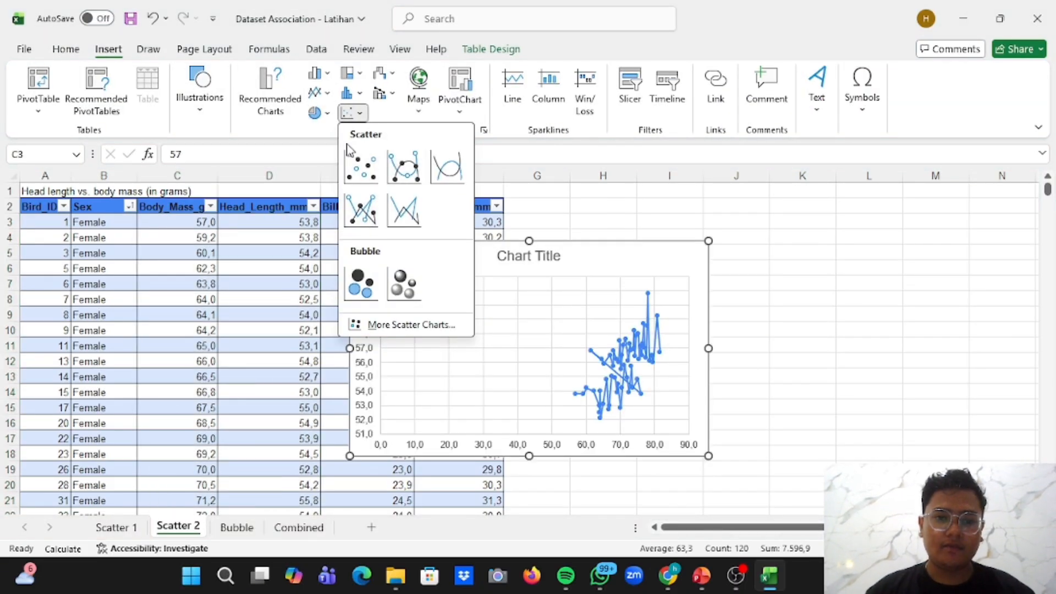
{"action": "left_click", "coordinate": [363, 161]}
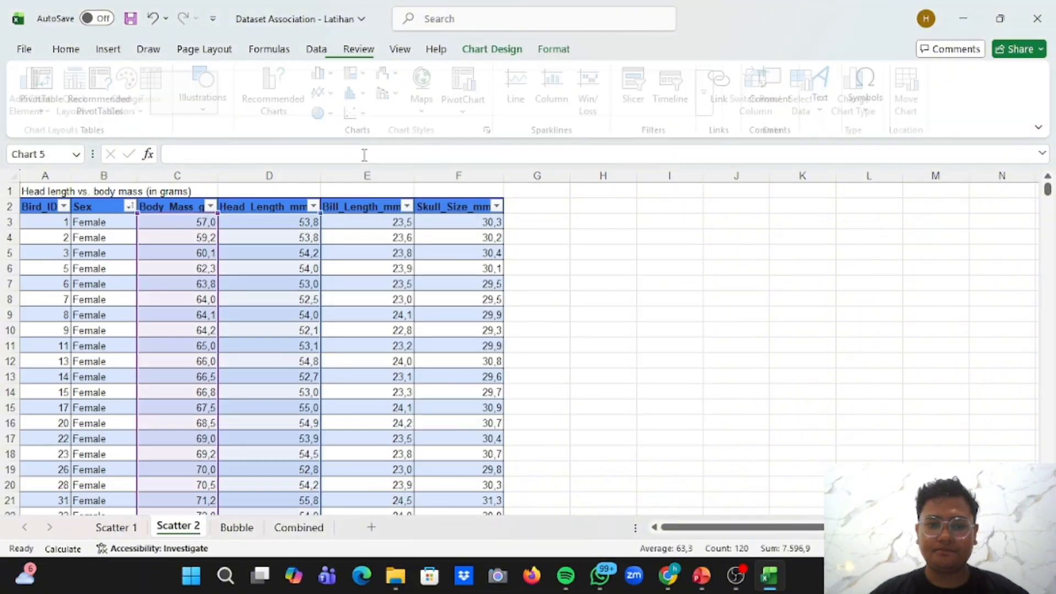
Move the new scatter chart into the empty area beside the data table, starting at column G
{"action": "left_click_drag", "start_coordinate": [630, 255], "coordinate": [806, 212]}
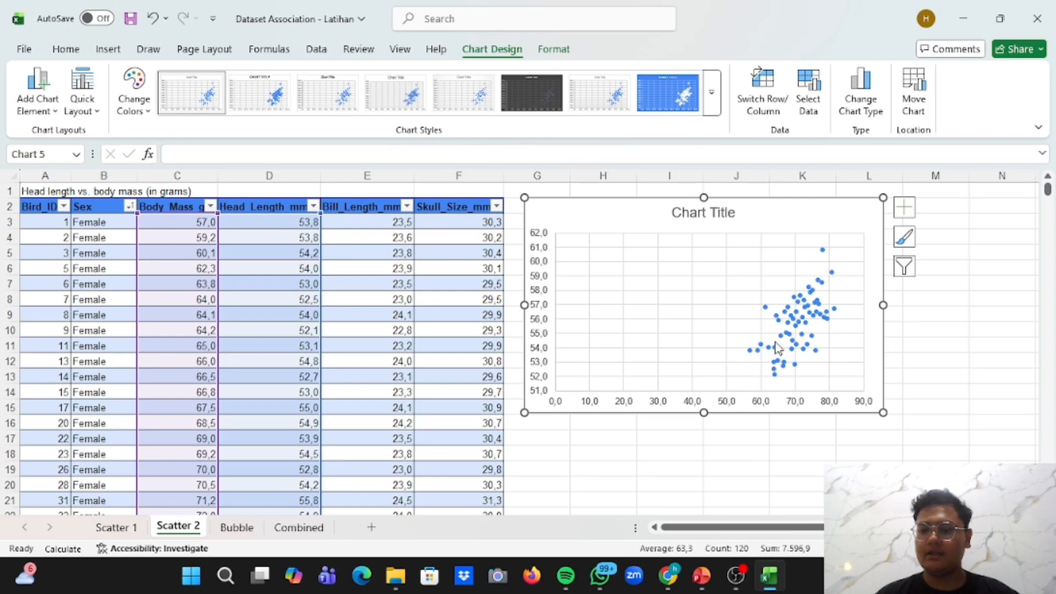
{"action": "scroll", "coordinate": [774, 385], "scroll_direction": "down", "scroll_amount": 1}
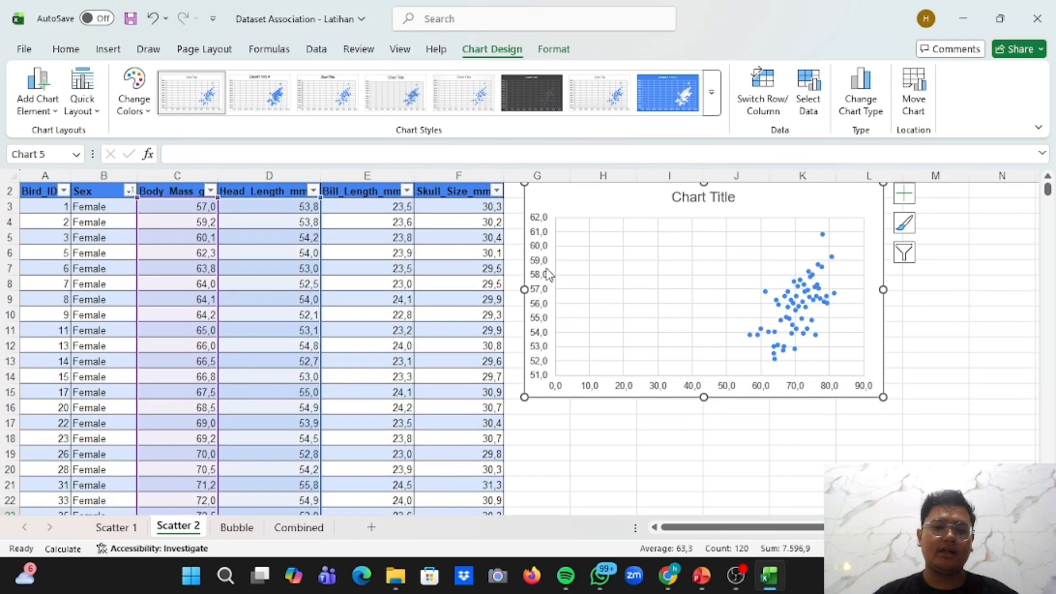
{"action": "scroll", "coordinate": [817, 352], "scroll_direction": "up", "scroll_amount": 1}
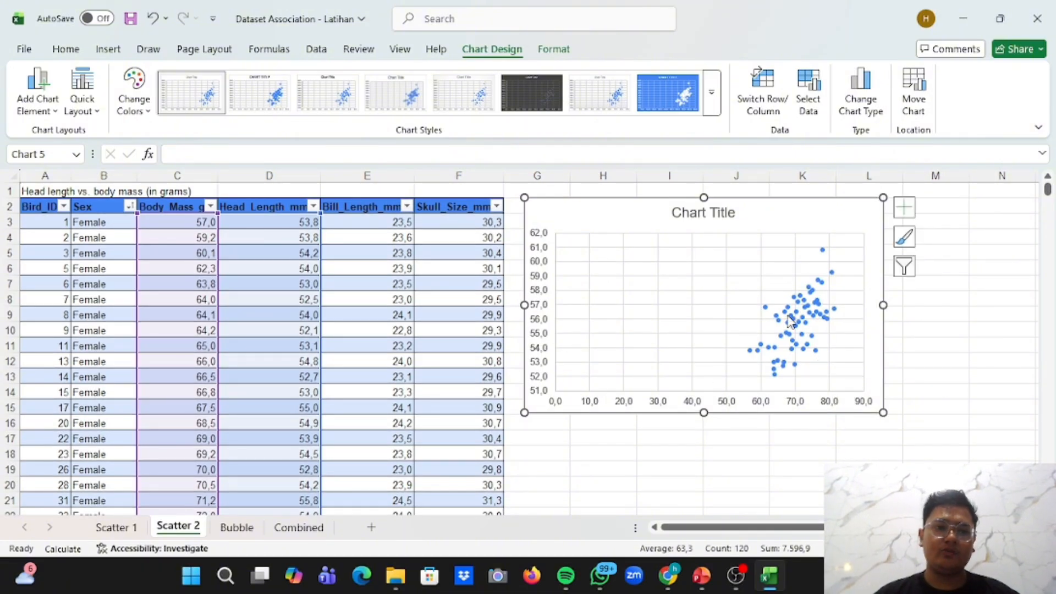
{"action": "mouse_move", "coordinate": [789, 320]}
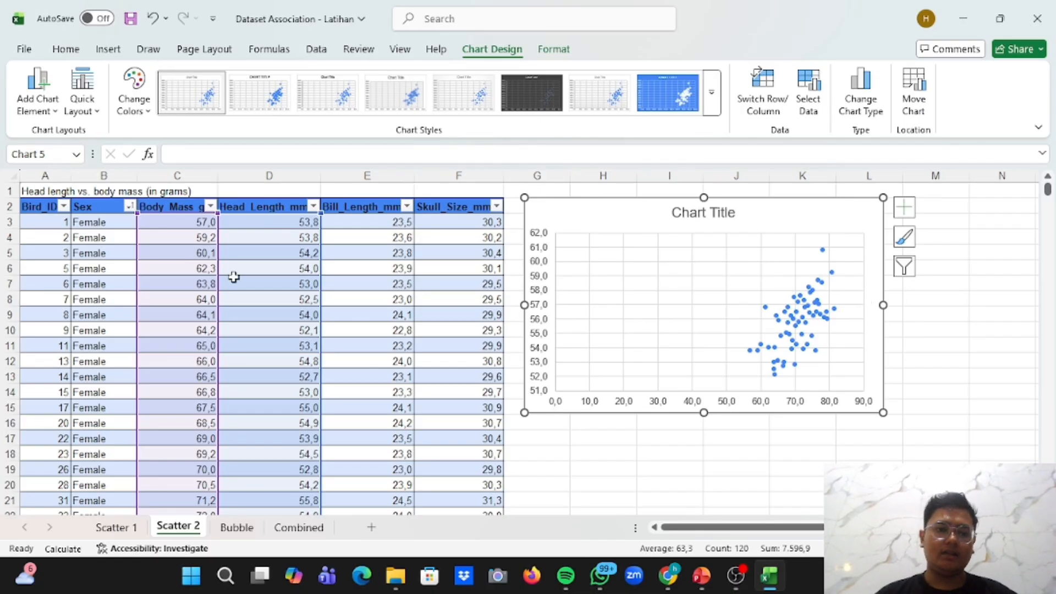
Insert a second markers-only scatter chart from the same body mass and head length data in C3:D62
{"action": "left_click", "coordinate": [174, 231]}
{"action": "left_click", "coordinate": [166, 218]}
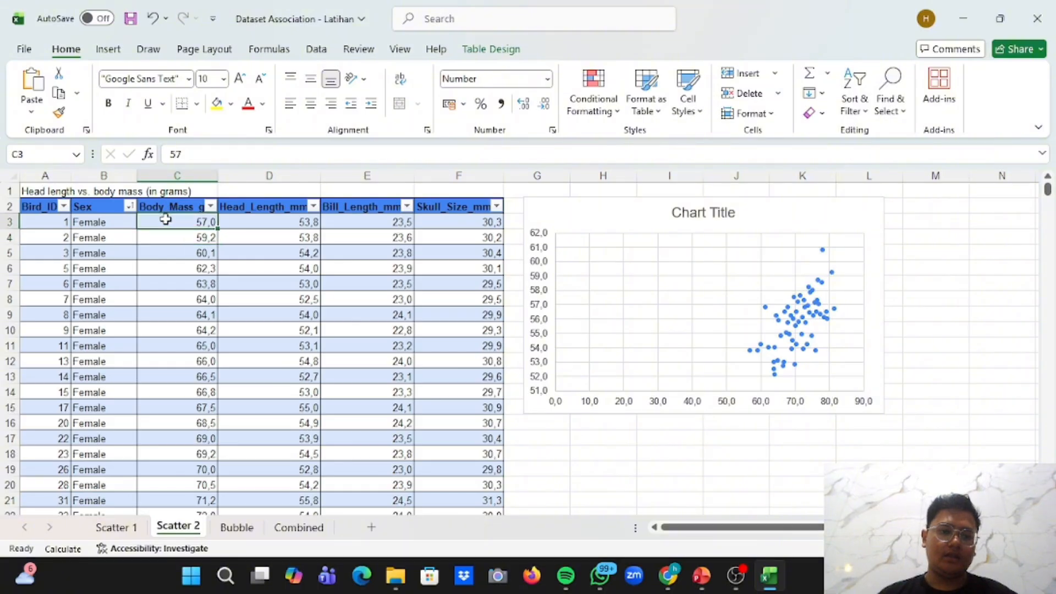
{"action": "left_click_drag", "start_coordinate": [165, 219], "coordinate": [268, 252]}
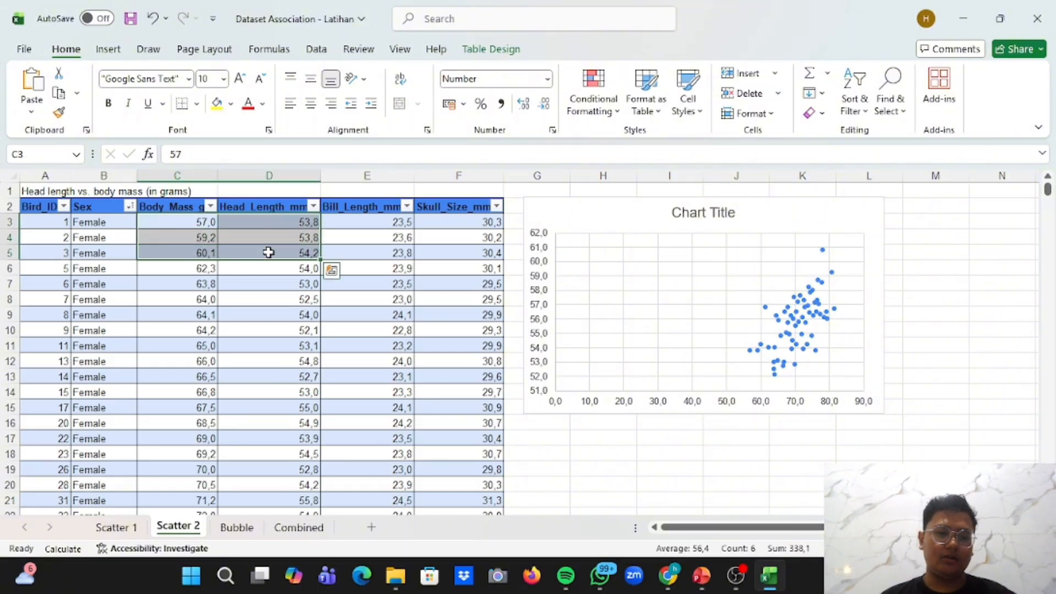
{"action": "key", "text": "ctrl+shift+Down"}
{"action": "scroll", "coordinate": [266, 249], "scroll_direction": "up", "scroll_amount": 13}
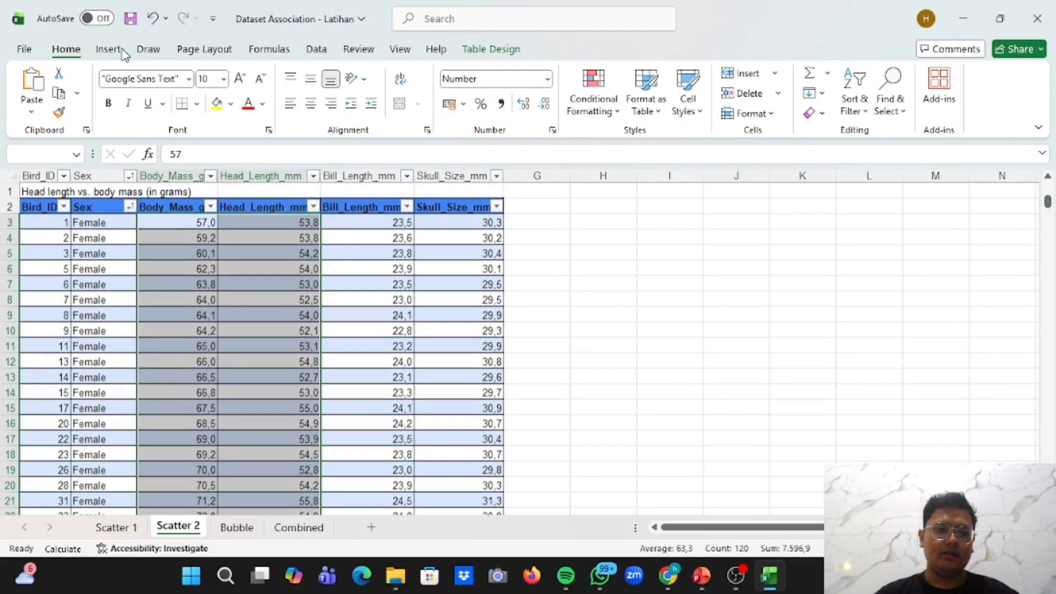
{"action": "left_click", "coordinate": [109, 50]}
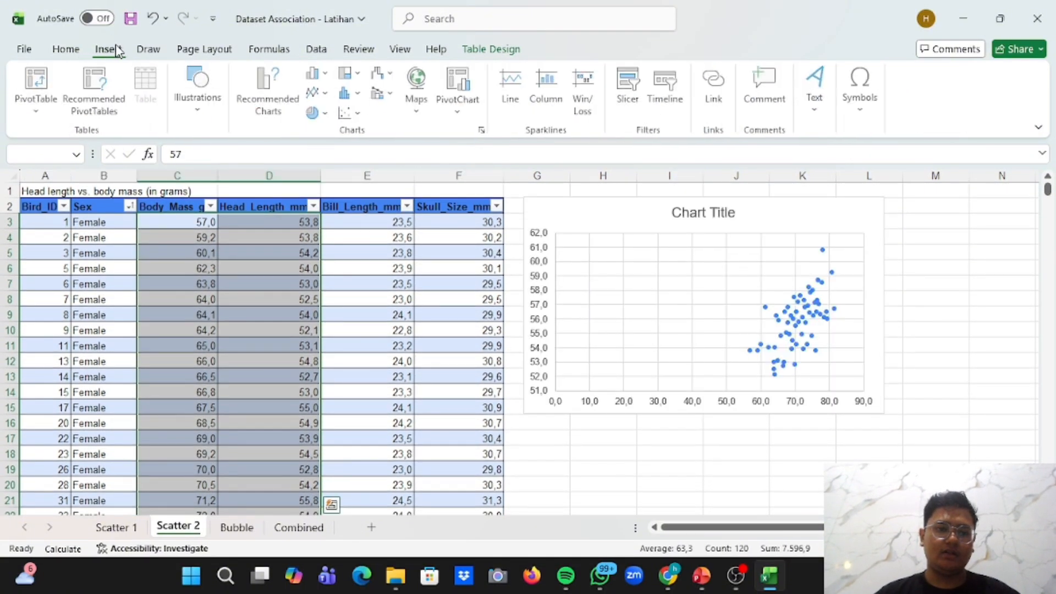
{"action": "left_click", "coordinate": [355, 117]}
{"action": "left_click", "coordinate": [361, 168]}
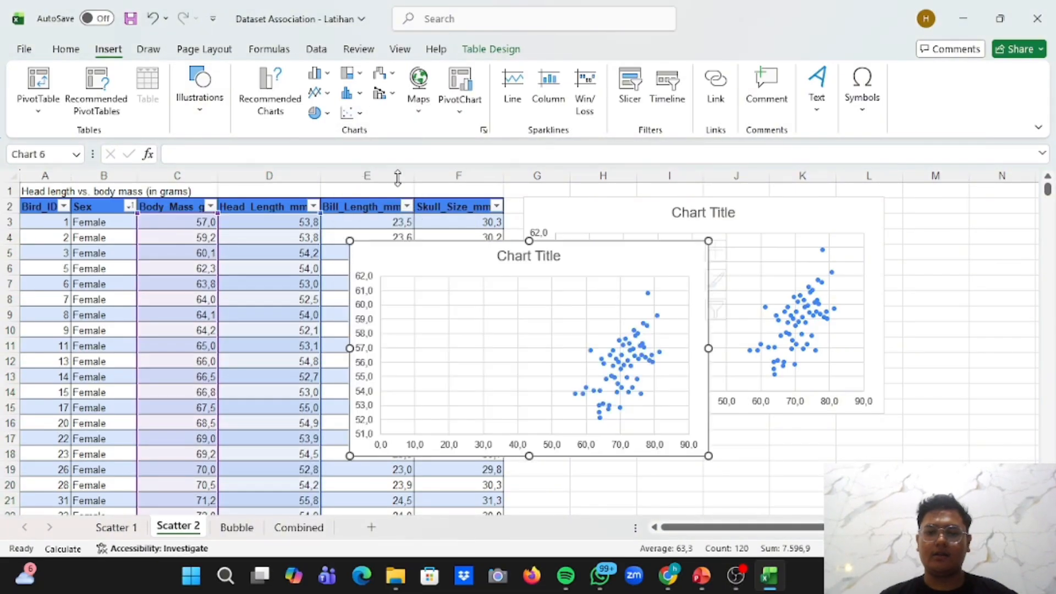
Place the second scatter chart directly below the first one, beside the data table
{"action": "left_click_drag", "start_coordinate": [648, 256], "coordinate": [824, 441]}
{"action": "scroll", "coordinate": [822, 443], "scroll_direction": "down", "scroll_amount": 4}
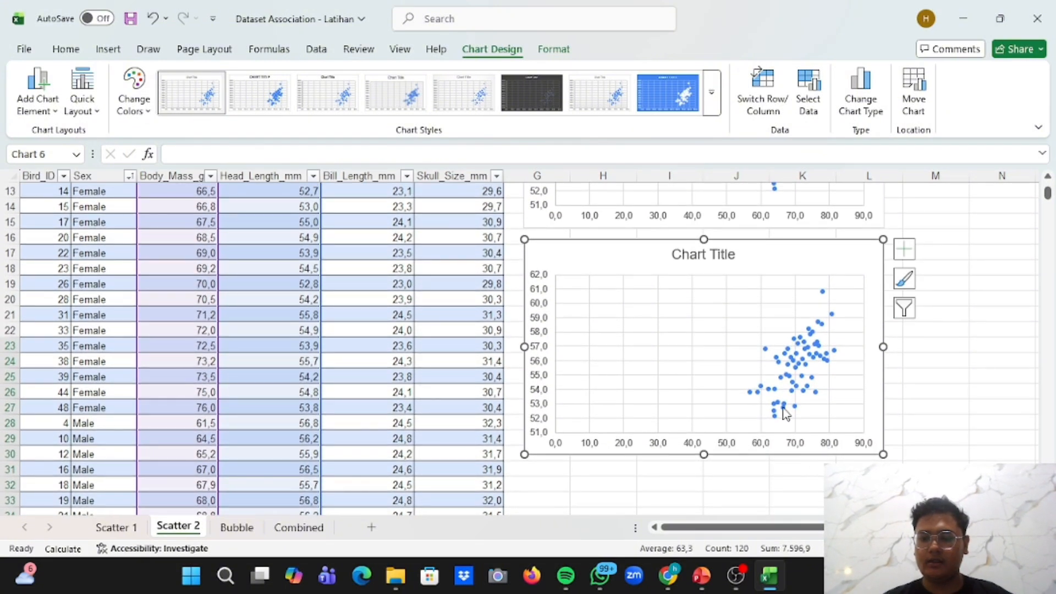
{"action": "scroll", "coordinate": [726, 365], "scroll_direction": "up", "scroll_amount": 2}
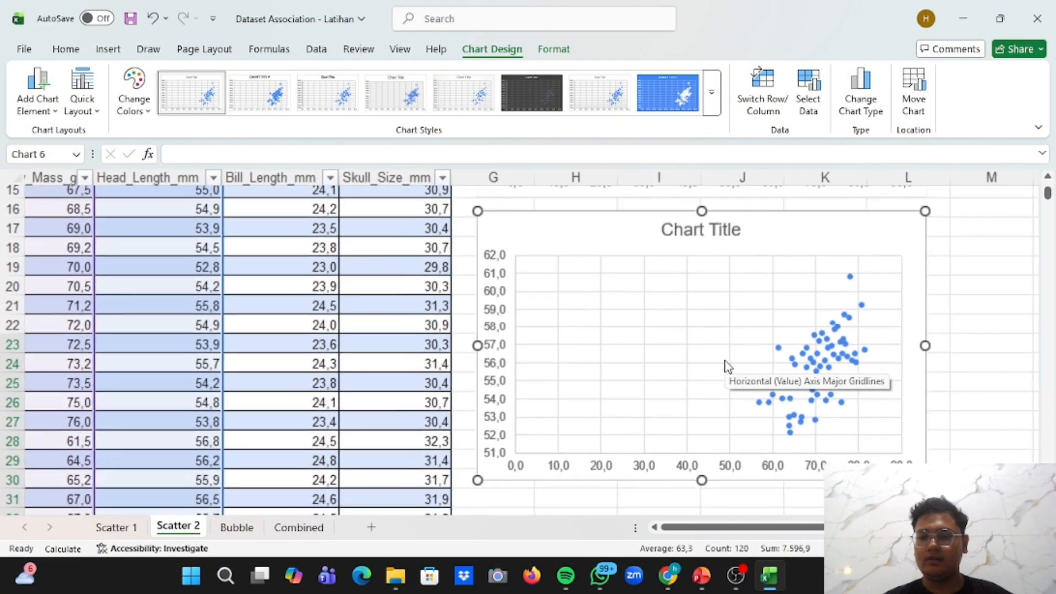
Remove the existing Series1 from the second chart's data source
{"action": "left_click", "coordinate": [849, 352]}
{"action": "right_click", "coordinate": [850, 351]}
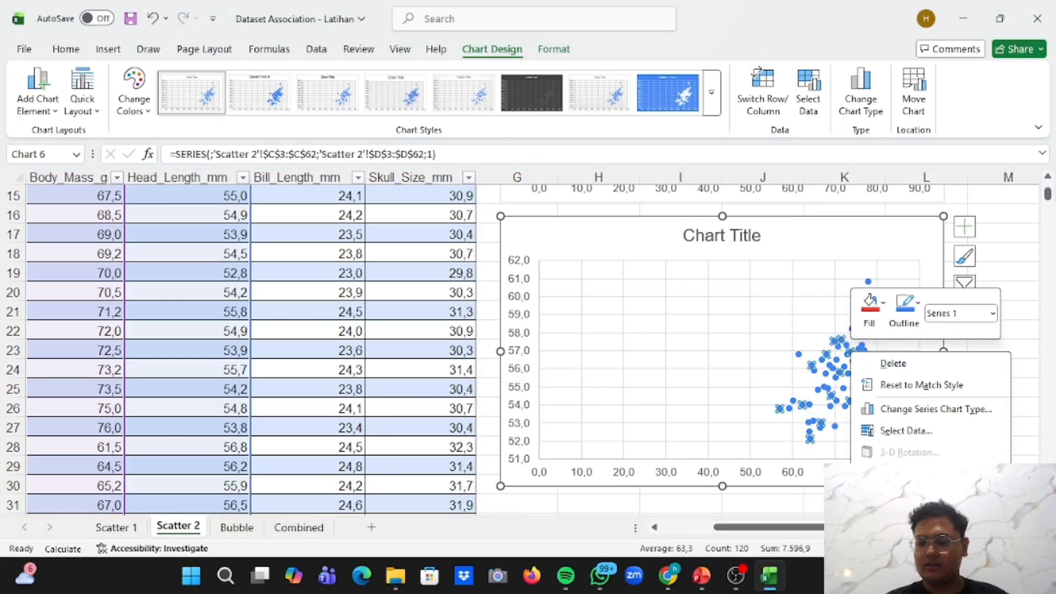
{"action": "left_click", "coordinate": [894, 430]}
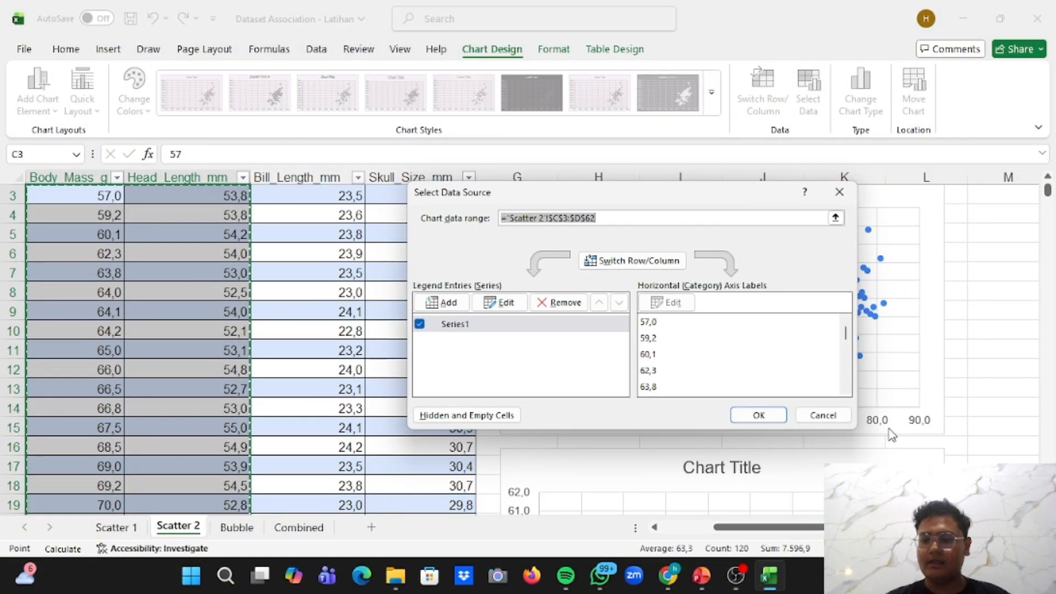
{"action": "left_click", "coordinate": [562, 307]}
Add a new data series to the second chart and name it Female
{"action": "left_click", "coordinate": [459, 304]}
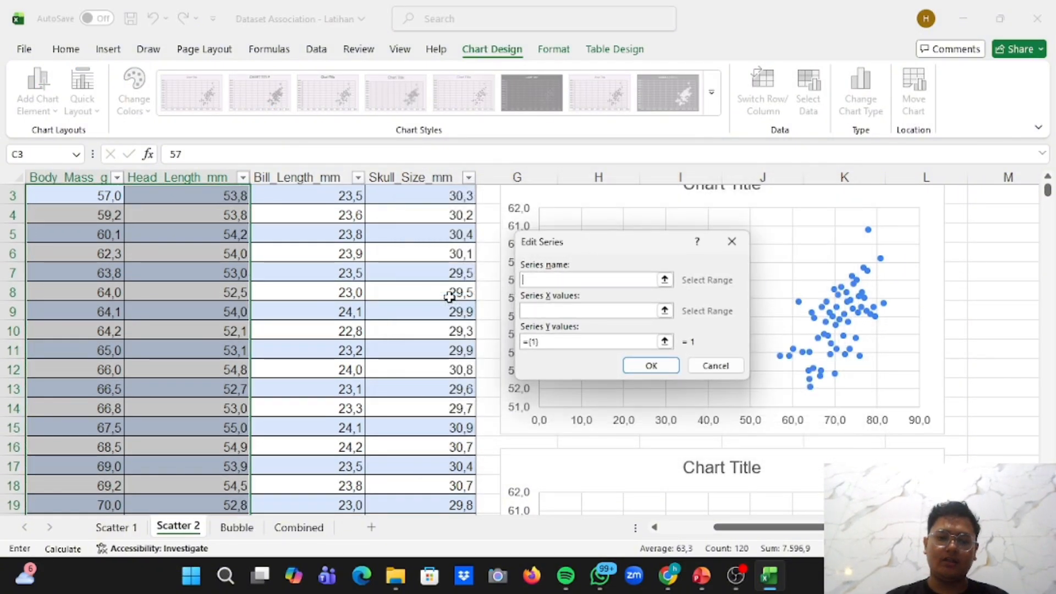
{"action": "key", "text": "Caps_Lock"}
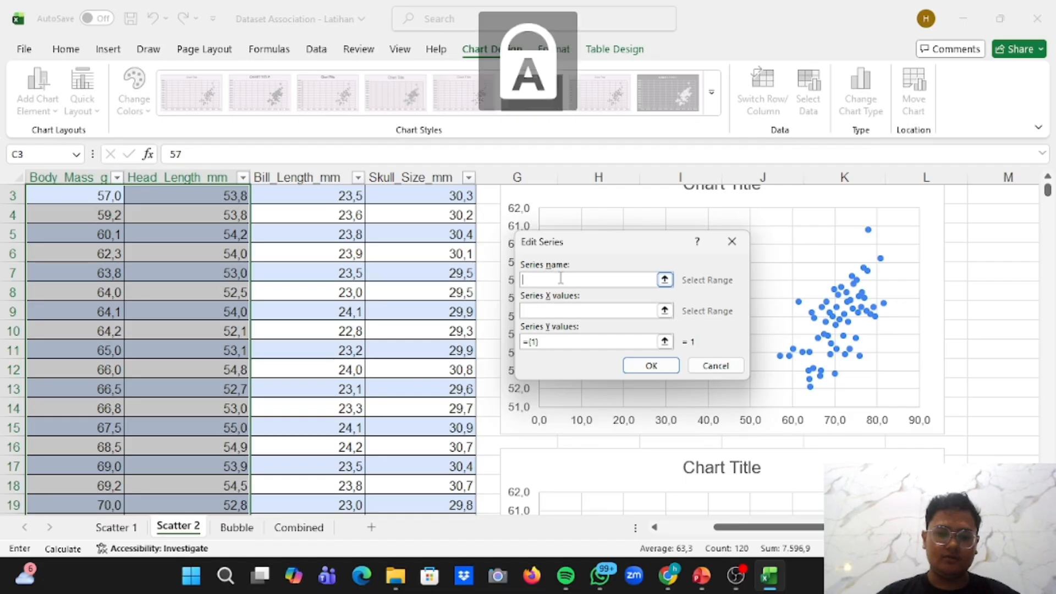
{"action": "key", "text": "Caps_Lock"}
{"action": "type", "text": "rem"}
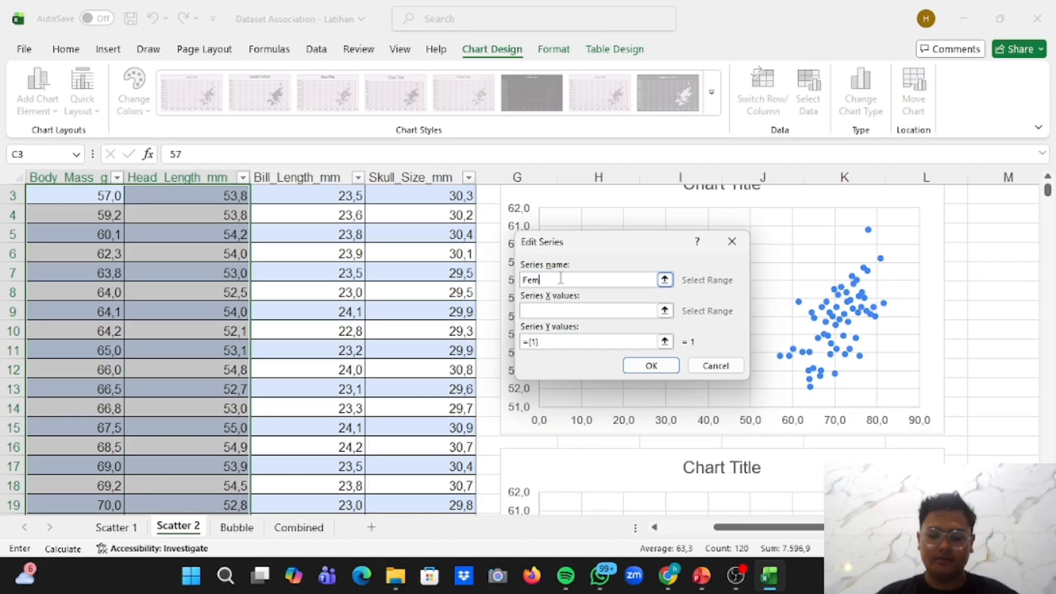
{"action": "type", "text": "ala"}
{"action": "key", "text": "BackSpace"}
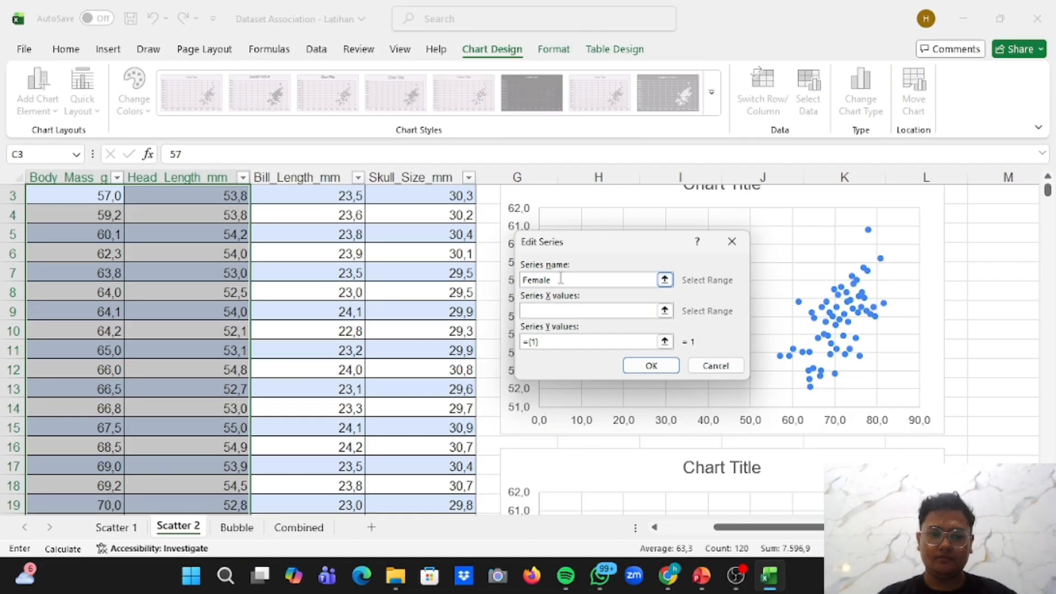
Set the Female series' X values to body mass in C3:C27 and its Y values to head length in D3:D27
{"action": "scroll", "coordinate": [306, 308], "scroll_direction": "down", "scroll_amount": 2}
{"action": "scroll", "coordinate": [306, 308], "scroll_direction": "left", "scroll_amount": 1}
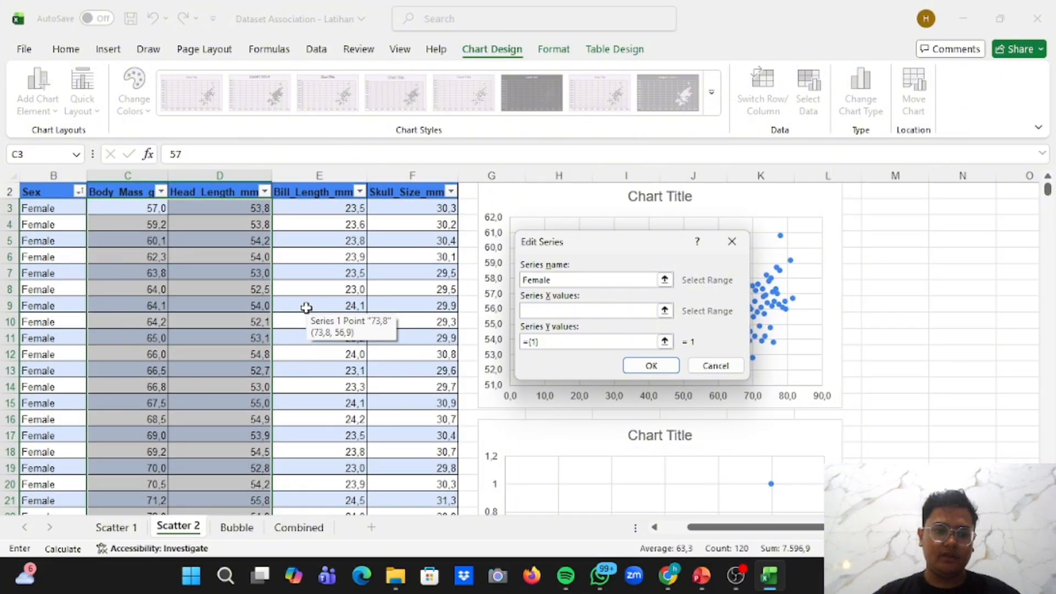
{"action": "left_click", "coordinate": [534, 313]}
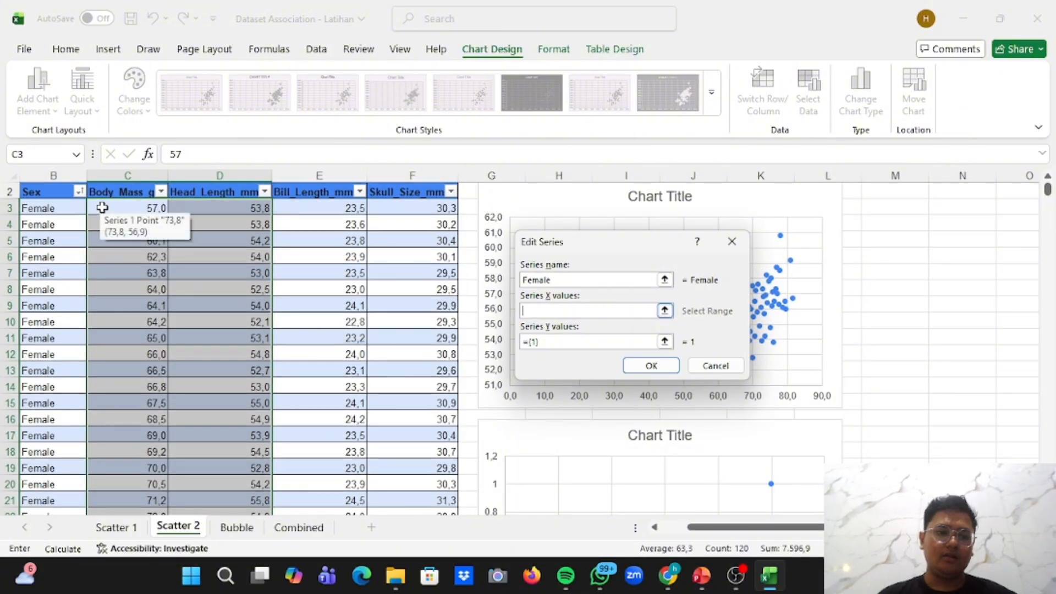
{"action": "left_click_drag", "start_coordinate": [102, 207], "coordinate": [122, 242]}
{"action": "scroll", "coordinate": [320, 318], "scroll_direction": "up", "scroll_amount": 8}
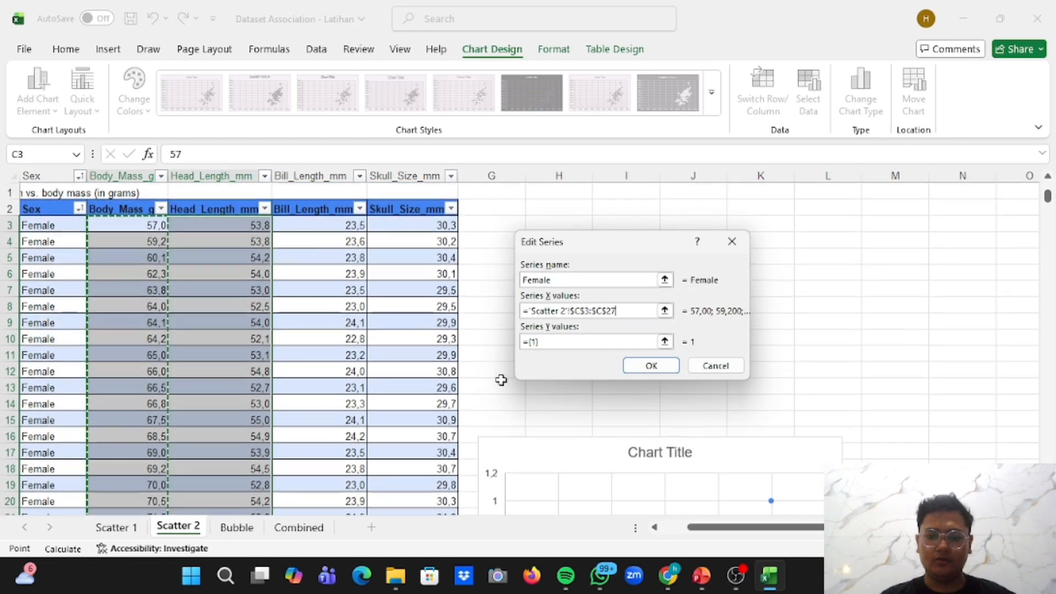
{"action": "left_click", "coordinate": [555, 342]}
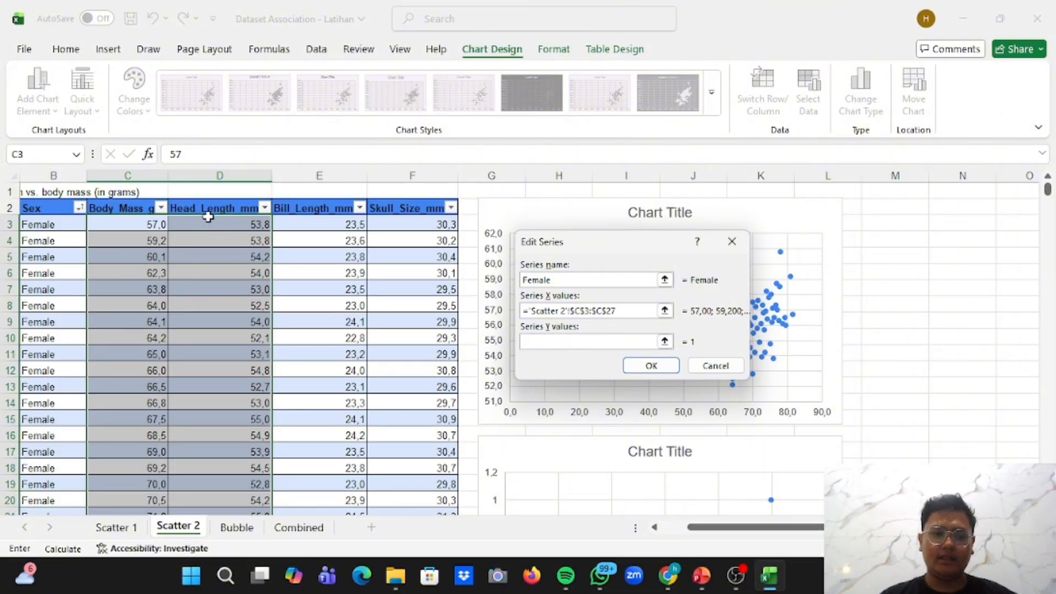
{"action": "left_click_drag", "start_coordinate": [208, 218], "coordinate": [205, 354]}
{"action": "left_click", "coordinate": [654, 364]}
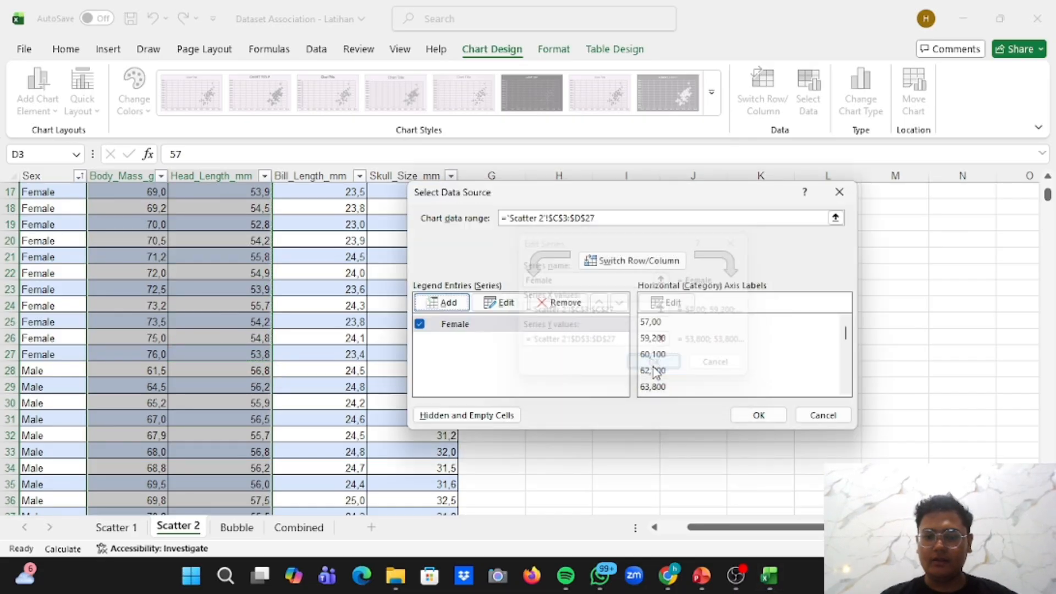
Add another data series to the second chart and name it Male
{"action": "left_click", "coordinate": [446, 303]}
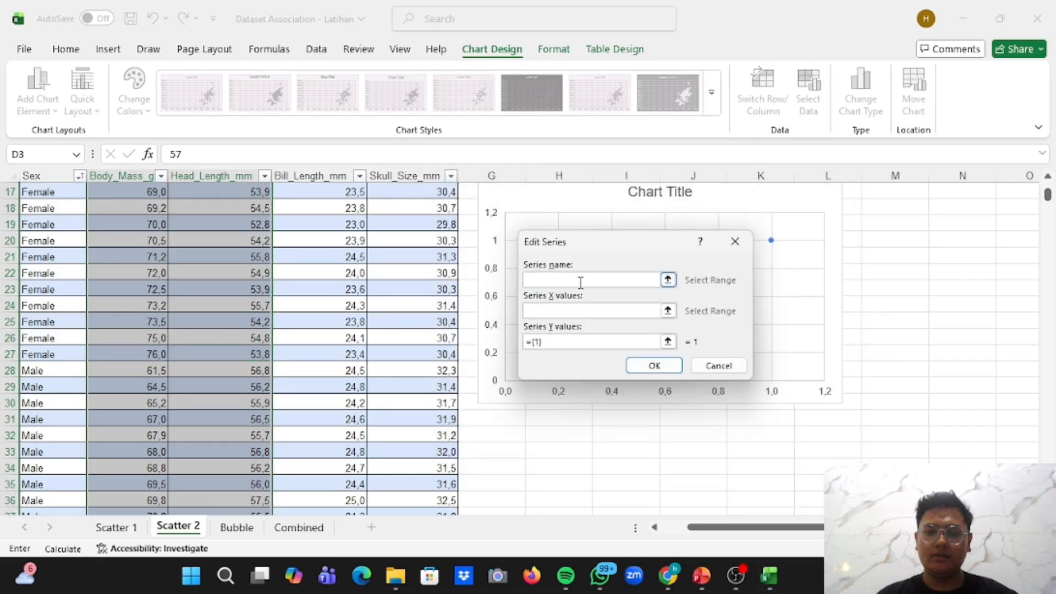
{"action": "key", "text": "Caps_Lock"}
{"action": "type", "text": "M"}
{"action": "key", "text": "Caps_Lock"}
{"action": "type", "text": "a"}
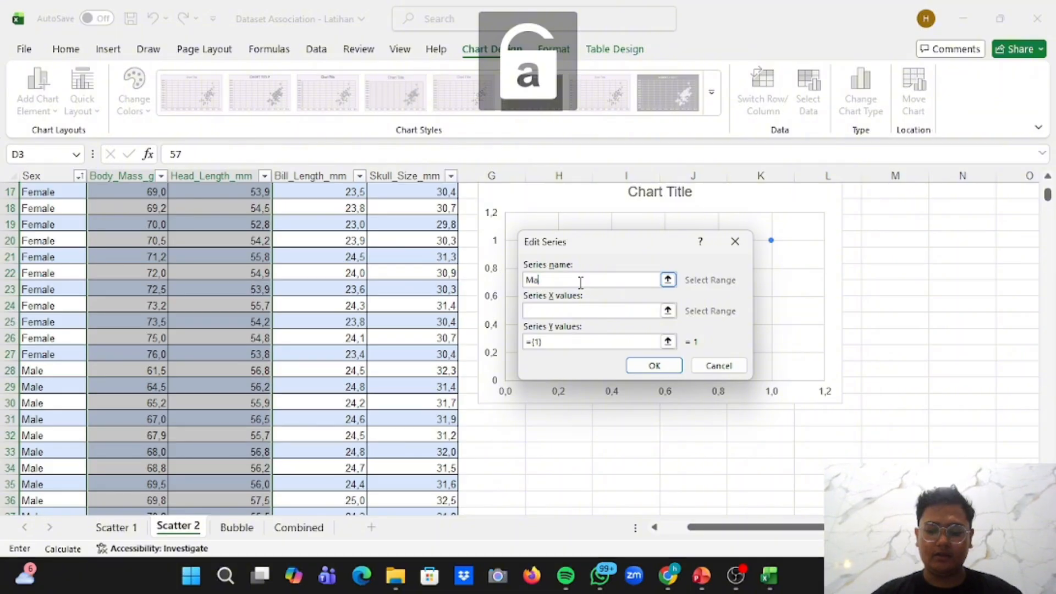
{"action": "type", "text": "le"}
Set the Male series' X values to the male body mass cells C28:C62
{"action": "left_click", "coordinate": [562, 311]}
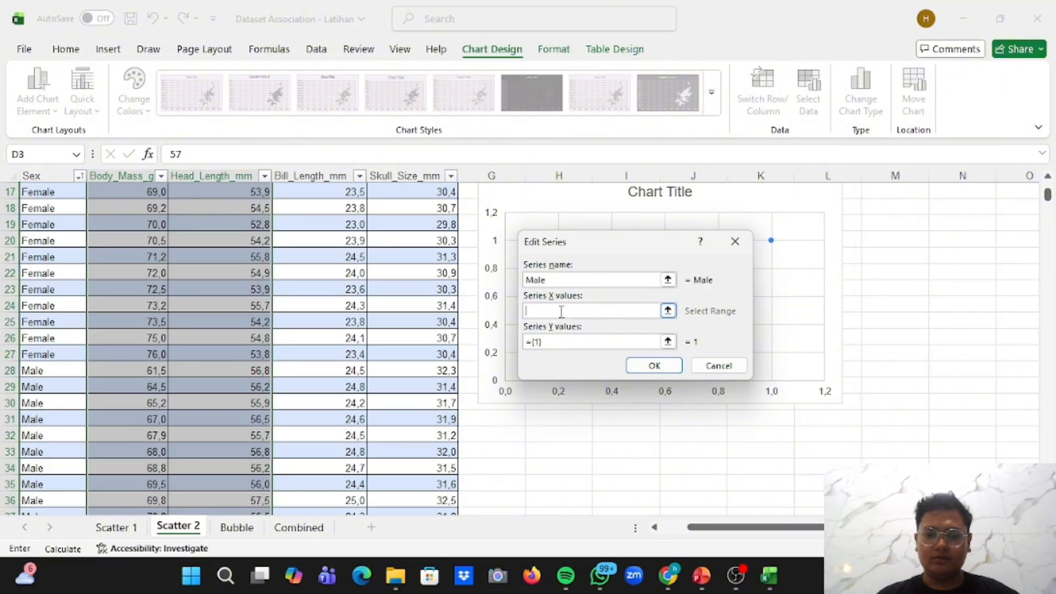
{"action": "scroll", "coordinate": [174, 304], "scroll_direction": "down", "scroll_amount": 4}
{"action": "scroll", "coordinate": [173, 304], "scroll_direction": "up", "scroll_amount": 2}
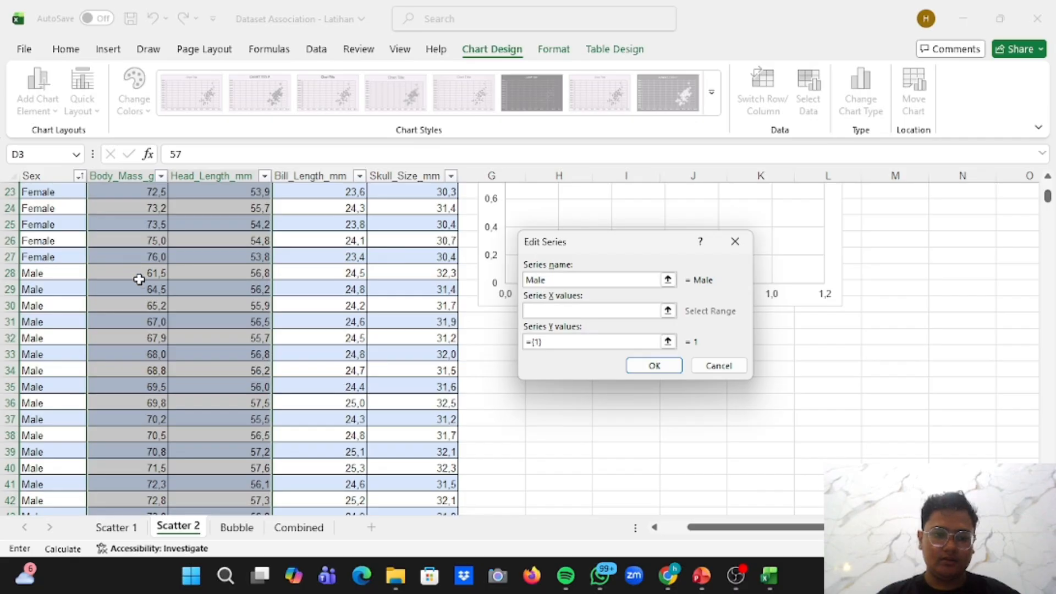
{"action": "left_click", "coordinate": [132, 271]}
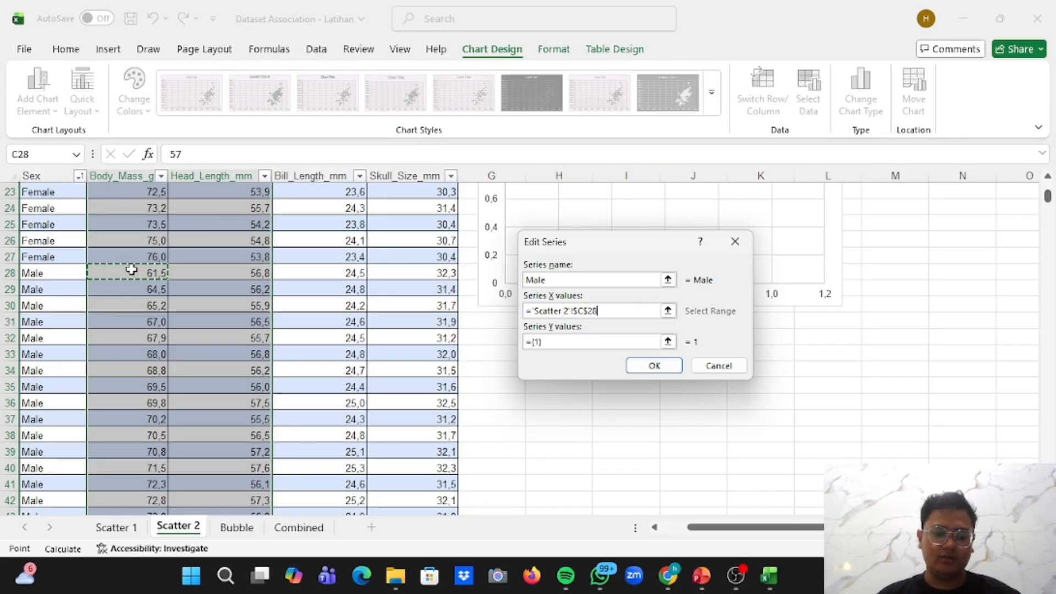
{"action": "key", "text": "ctrl+shift+Down"}
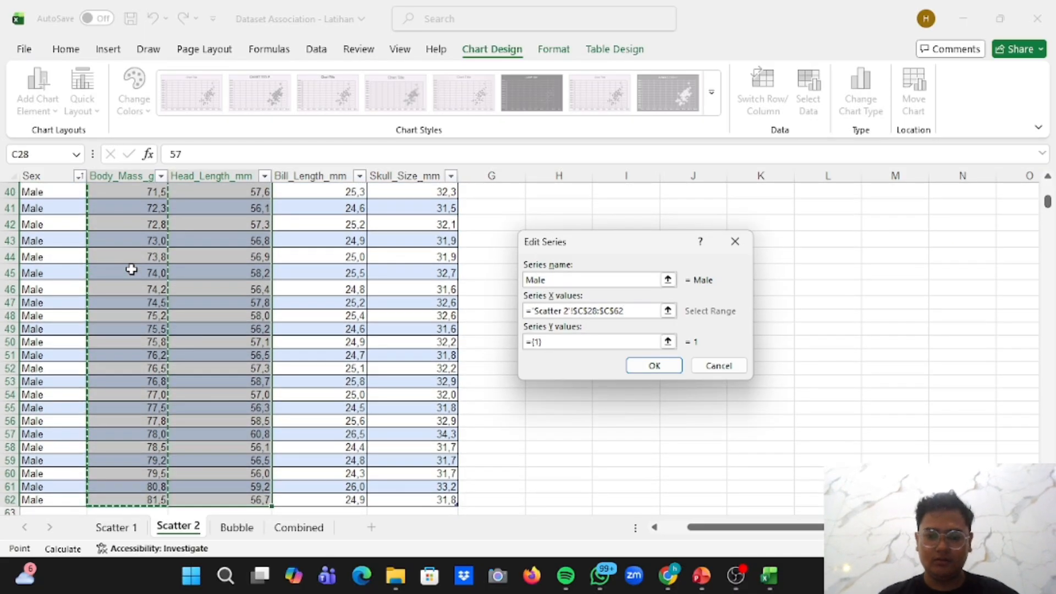
Set the Male series' Y values to the male head length cells D28:D62 and accept the chart's data source
{"action": "left_click", "coordinate": [549, 345]}
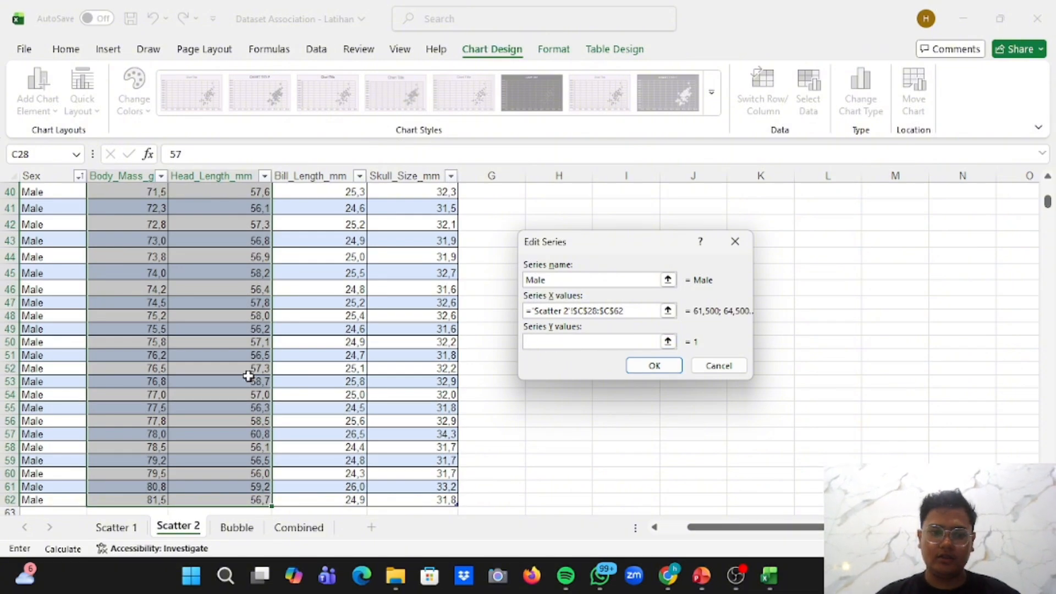
{"action": "scroll", "coordinate": [248, 376], "scroll_direction": "up", "scroll_amount": 6}
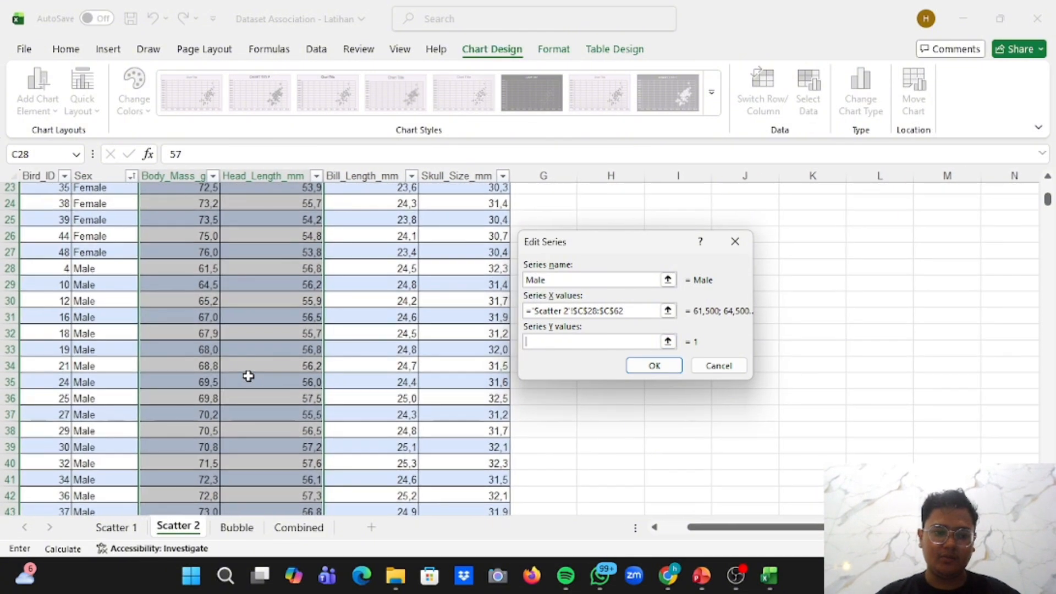
{"action": "left_click", "coordinate": [304, 277]}
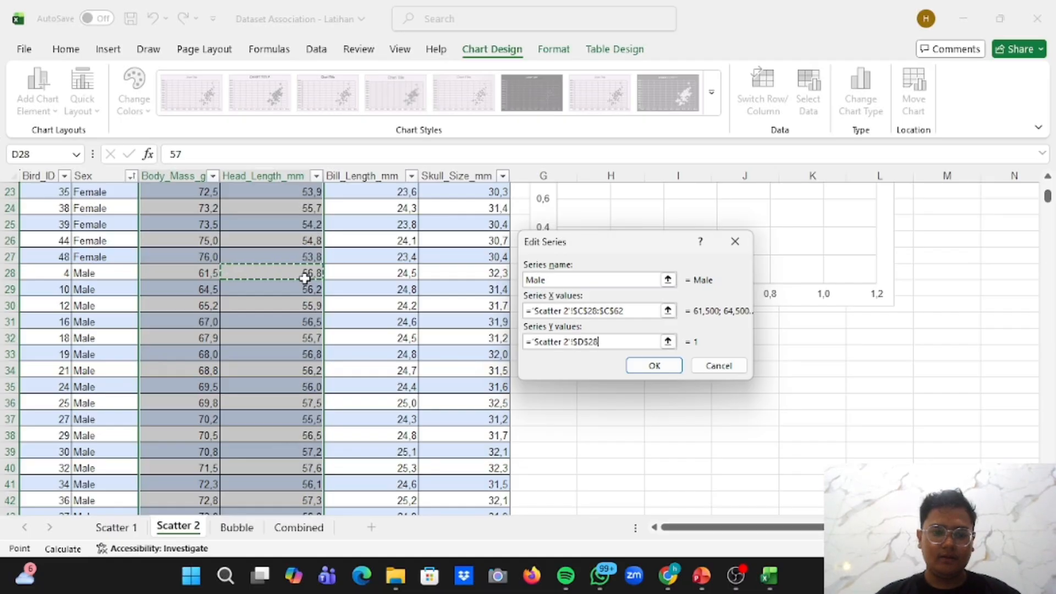
{"action": "key", "text": "ctrl+shift+Down"}
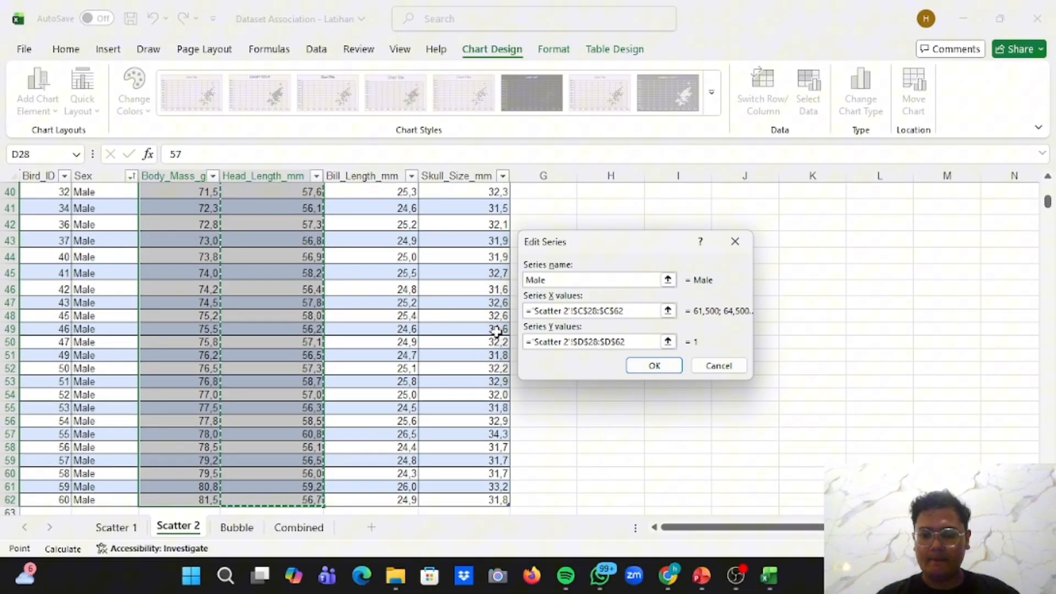
{"action": "left_click", "coordinate": [655, 366]}
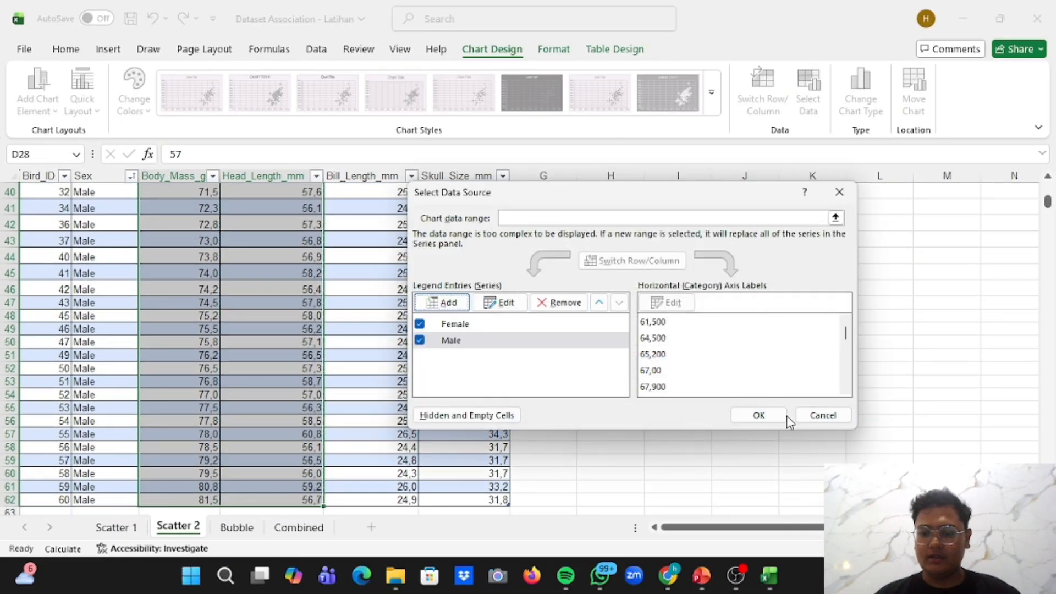
{"action": "left_click", "coordinate": [774, 415]}
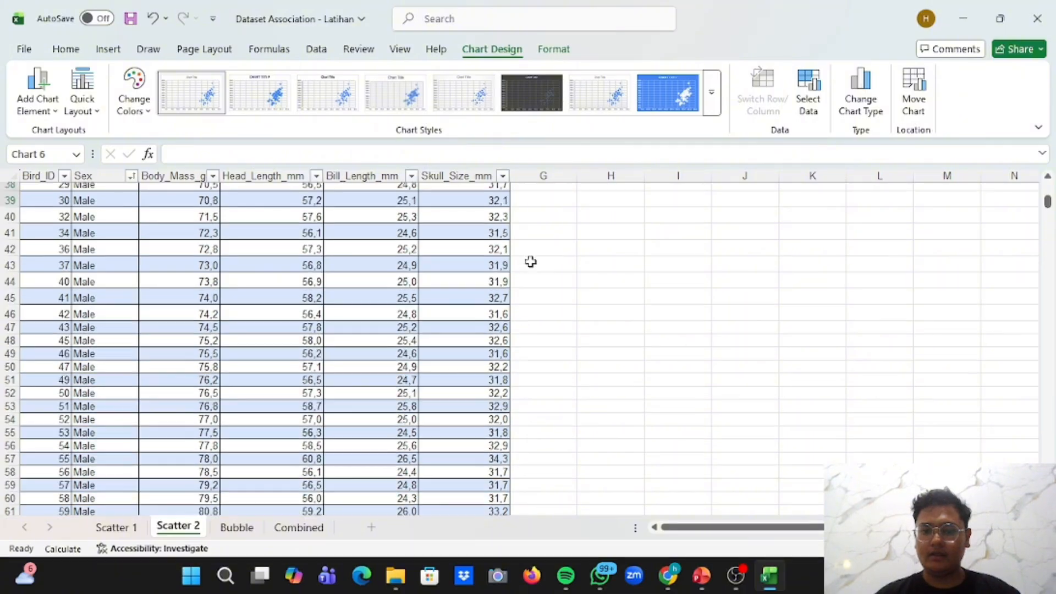
Set the minimum bound of the second chart's horizontal axis to 55
{"action": "scroll", "coordinate": [660, 286], "scroll_direction": "down", "scroll_amount": 5}
{"action": "scroll", "coordinate": [797, 313], "scroll_direction": "up", "scroll_amount": 2}
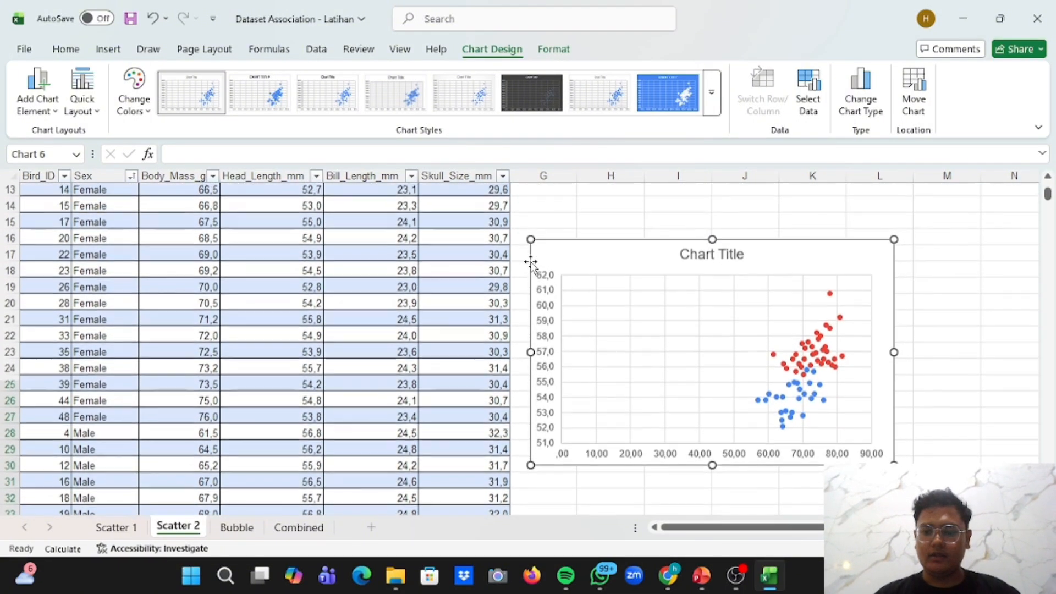
{"action": "scroll", "coordinate": [841, 323], "scroll_direction": "down", "scroll_amount": 1}
{"action": "scroll", "coordinate": [820, 352], "scroll_direction": "down", "scroll_amount": 2}
{"action": "scroll", "coordinate": [803, 379], "scroll_direction": "up", "scroll_amount": 1}
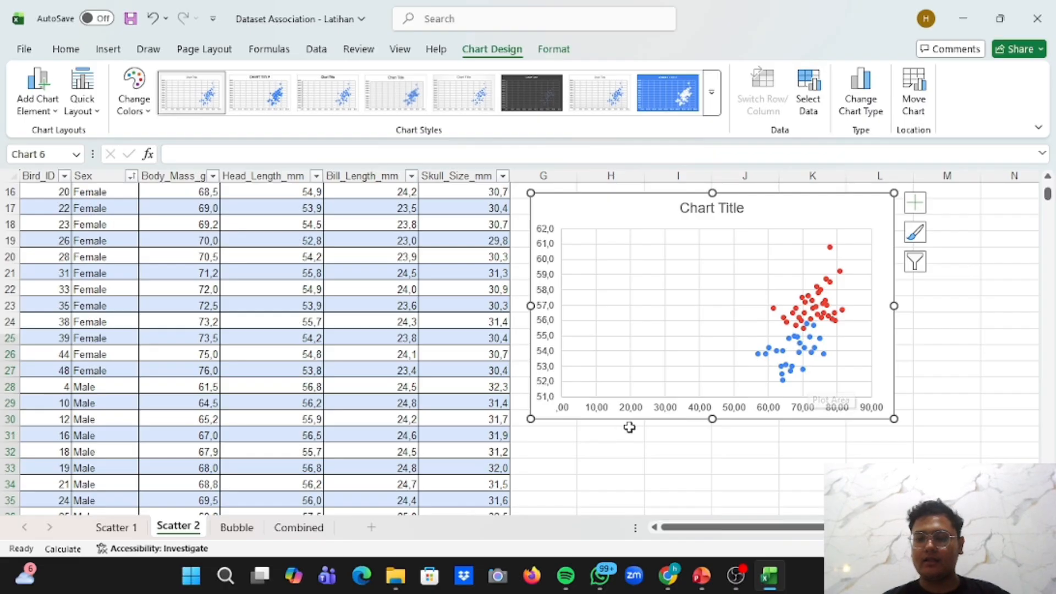
{"action": "left_click", "coordinate": [667, 410]}
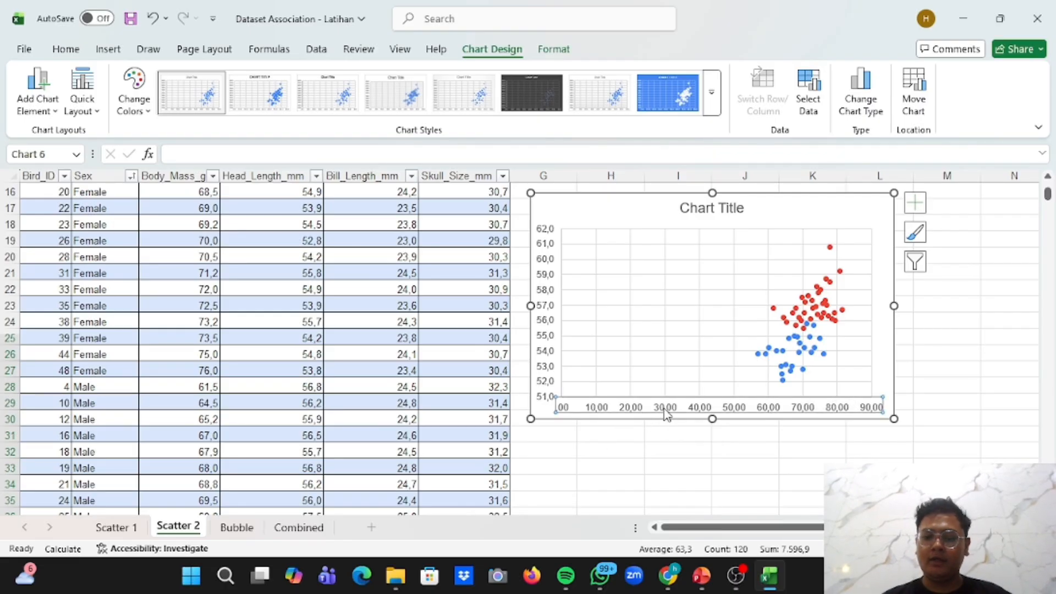
{"action": "right_click", "coordinate": [665, 409]}
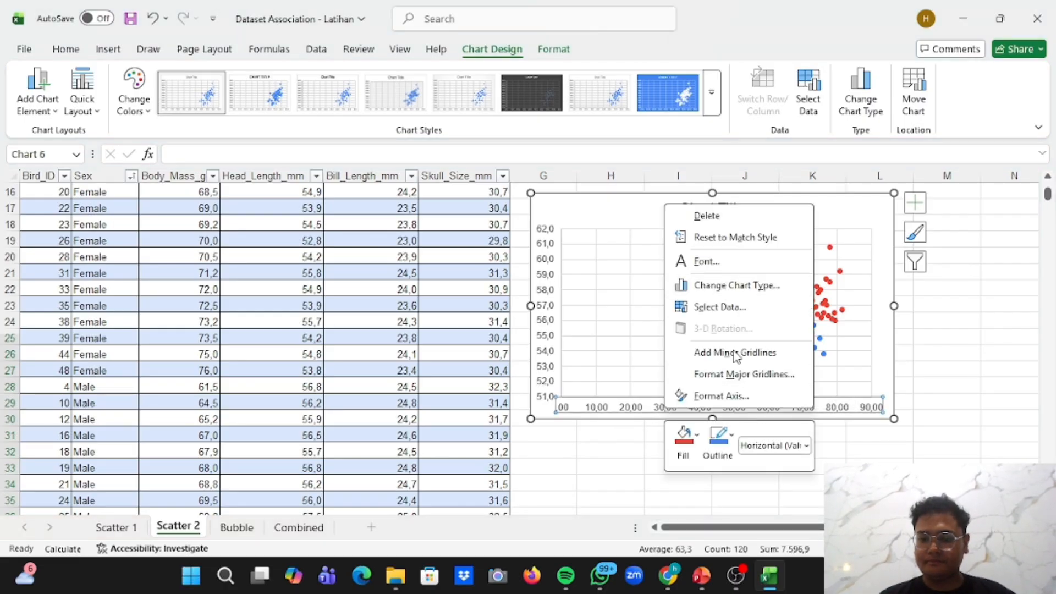
{"action": "left_click", "coordinate": [744, 396]}
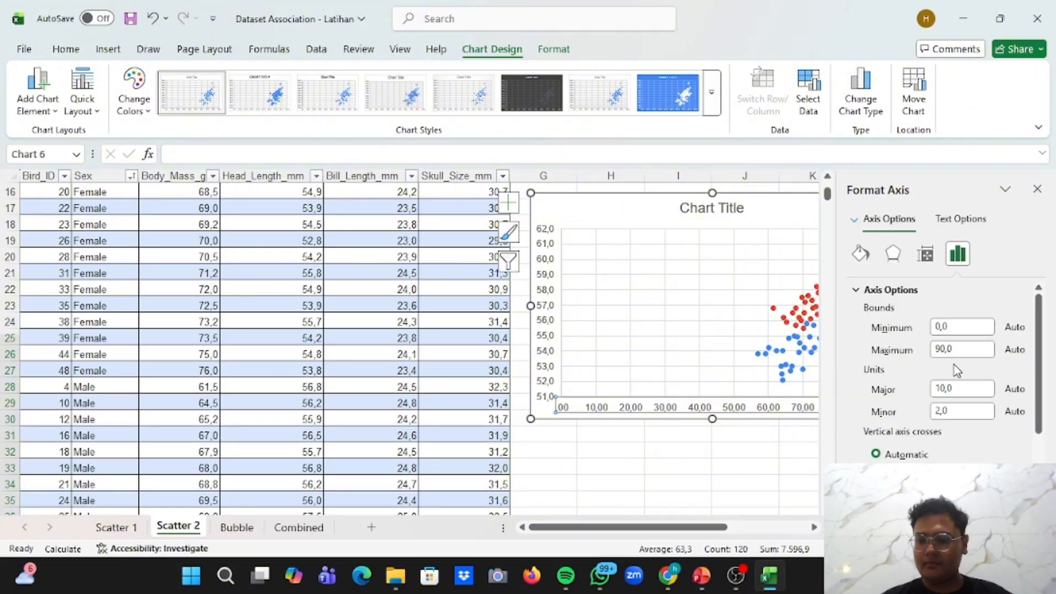
{"action": "left_click", "coordinate": [962, 330]}
{"action": "key", "text": "BackSpace"}
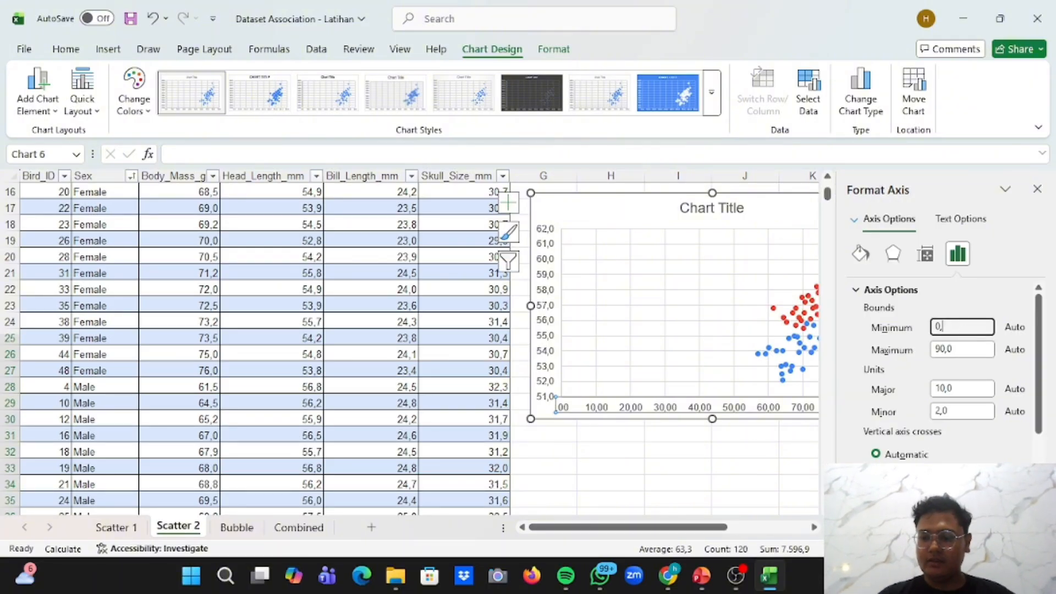
{"action": "type", "text": "55"}
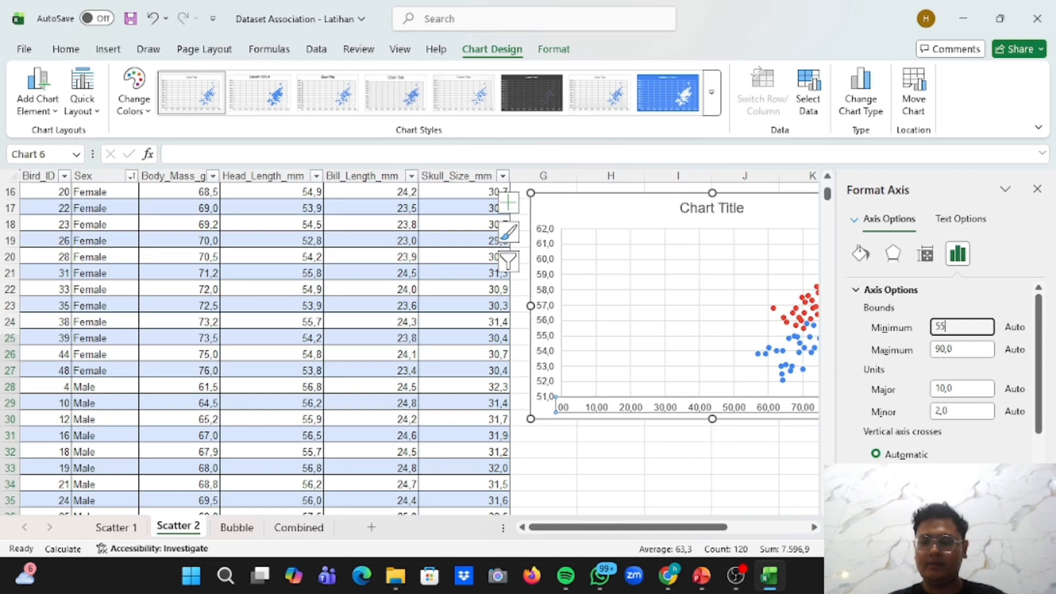
{"action": "key", "text": "Return"}
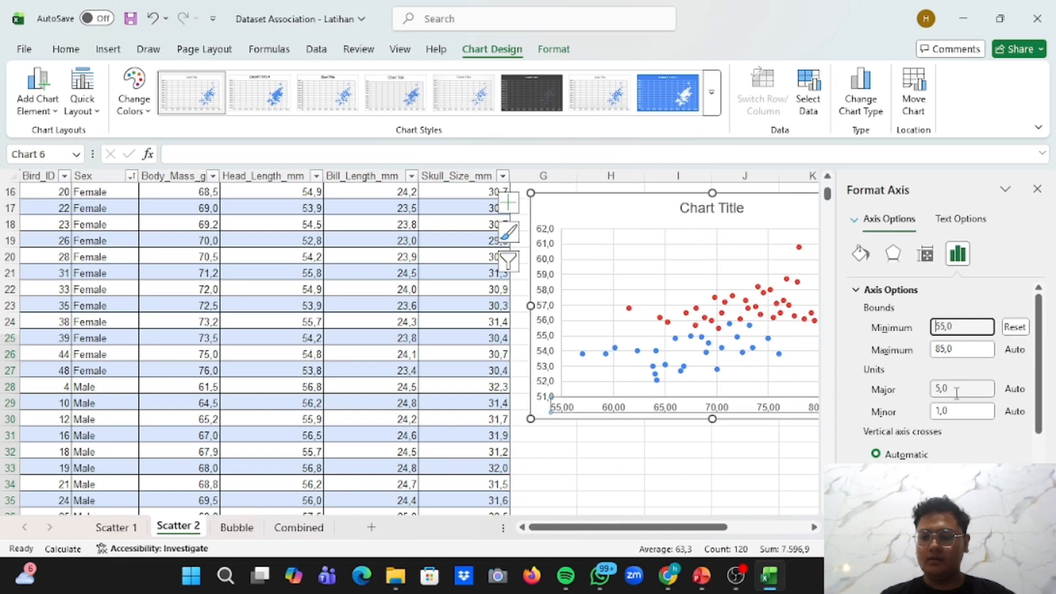
Format the horizontal axis labels as Number with 0 decimal places and no 1000 separator
{"action": "scroll", "coordinate": [958, 400], "scroll_direction": "down", "scroll_amount": 3}
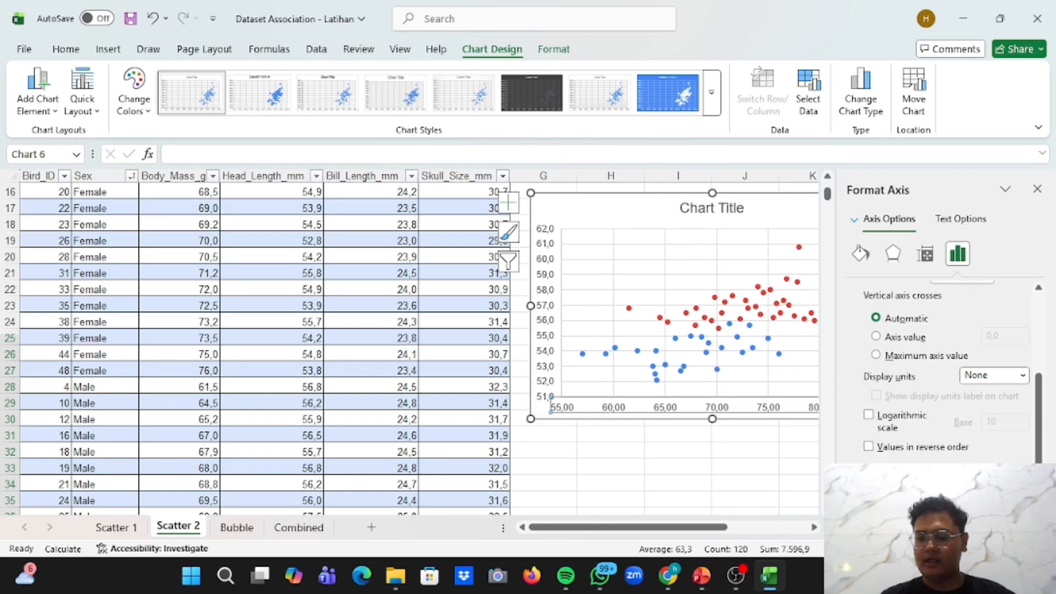
{"action": "scroll", "coordinate": [966, 440], "scroll_direction": "down", "scroll_amount": 5}
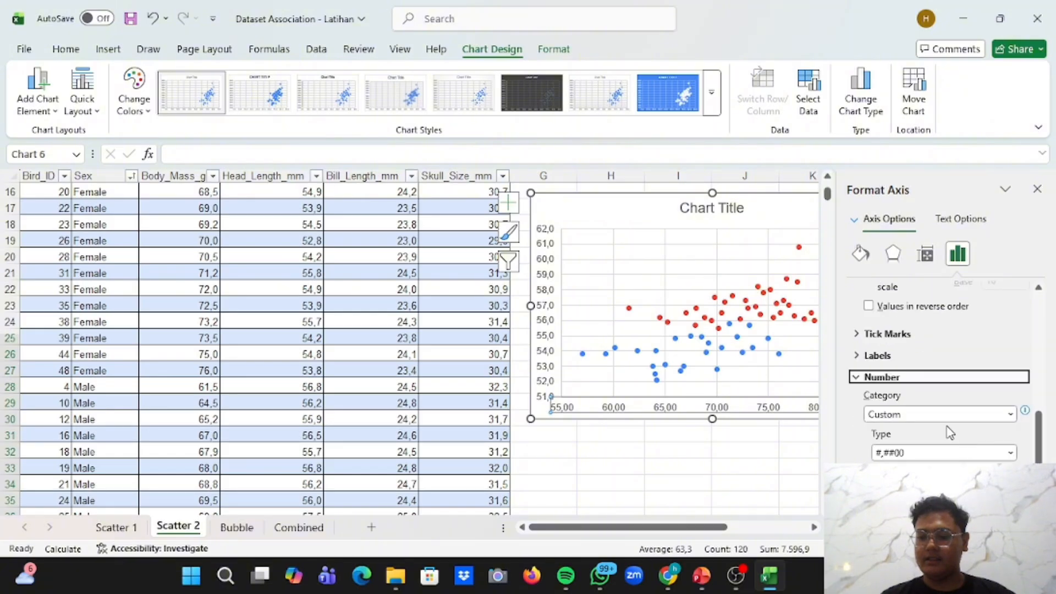
{"action": "left_click", "coordinate": [972, 415]}
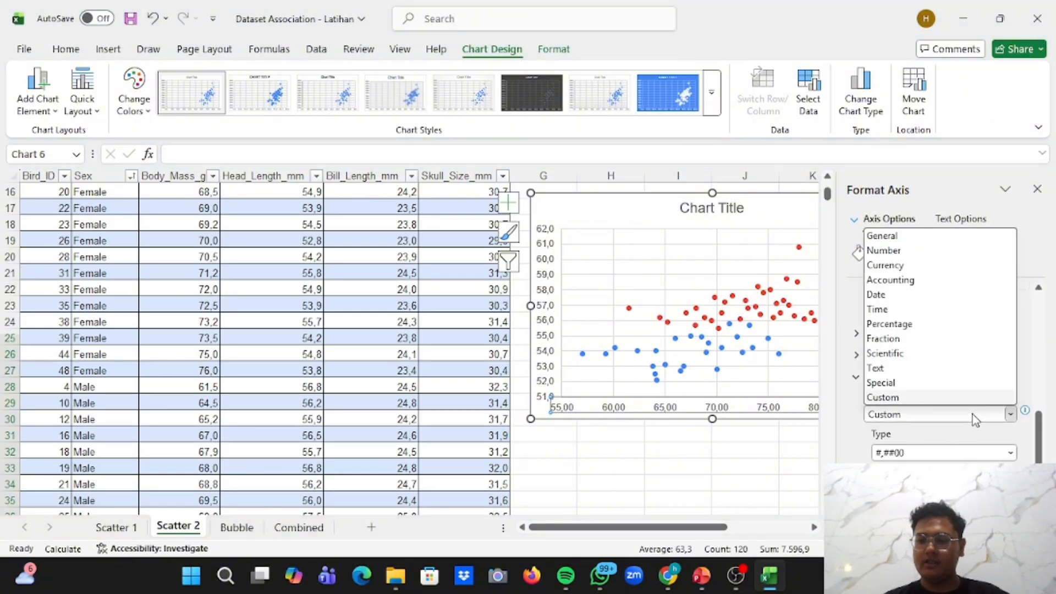
{"action": "left_click", "coordinate": [933, 252]}
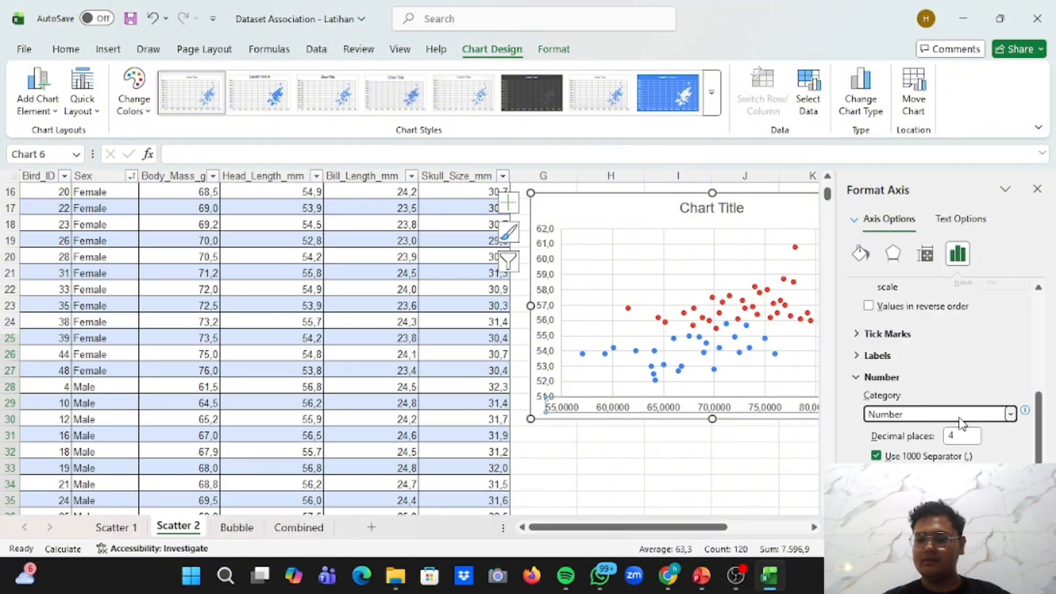
{"action": "left_click", "coordinate": [968, 437]}
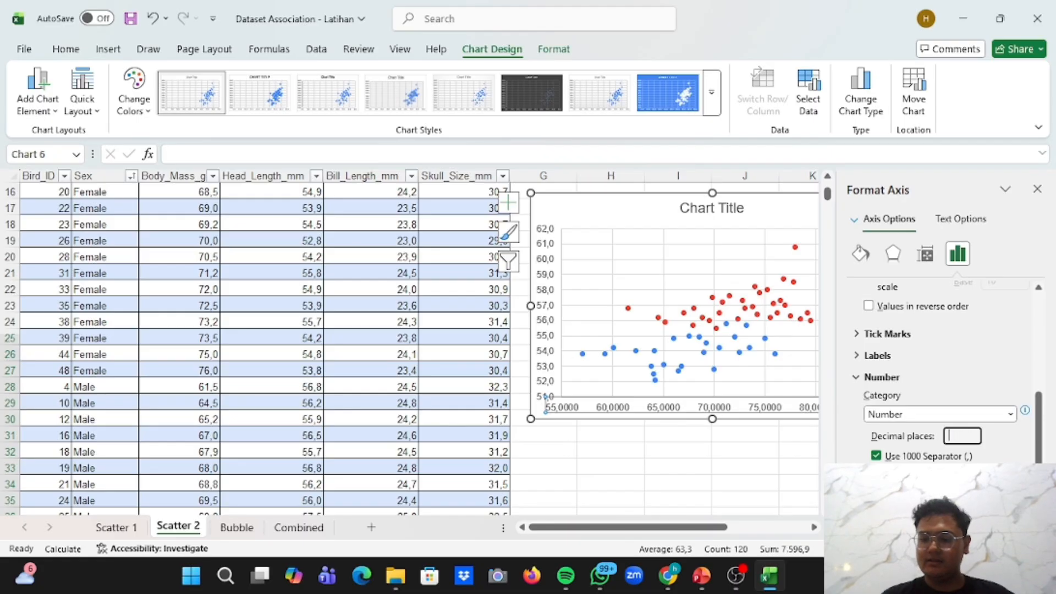
{"action": "left_click", "coordinate": [877, 456]}
{"action": "scroll", "coordinate": [940, 431], "scroll_direction": "down", "scroll_amount": 3}
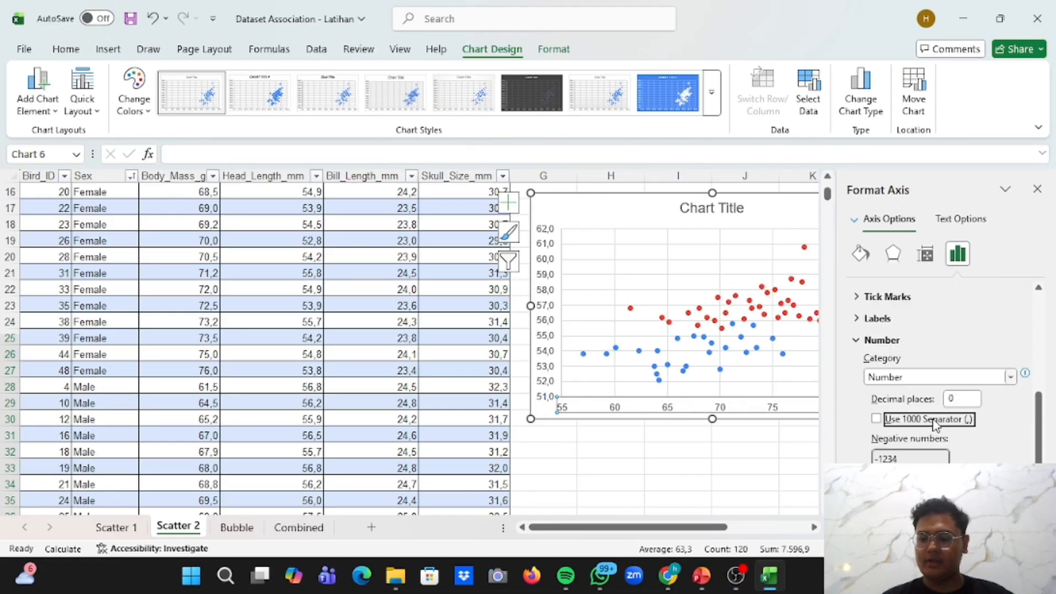
{"action": "scroll", "coordinate": [937, 427], "scroll_direction": "up", "scroll_amount": 4}
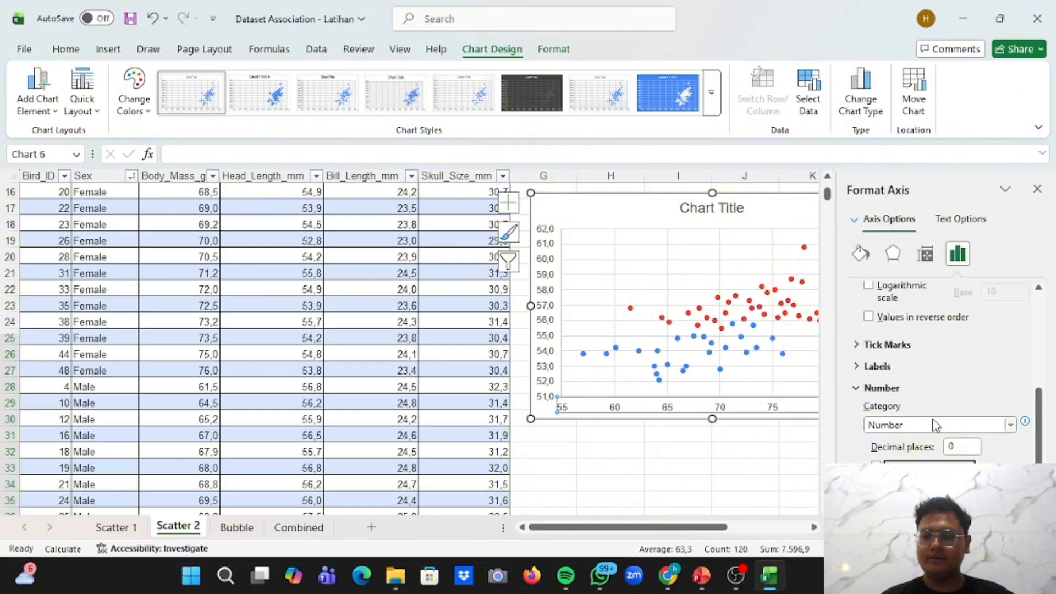
{"action": "left_click", "coordinate": [765, 448]}
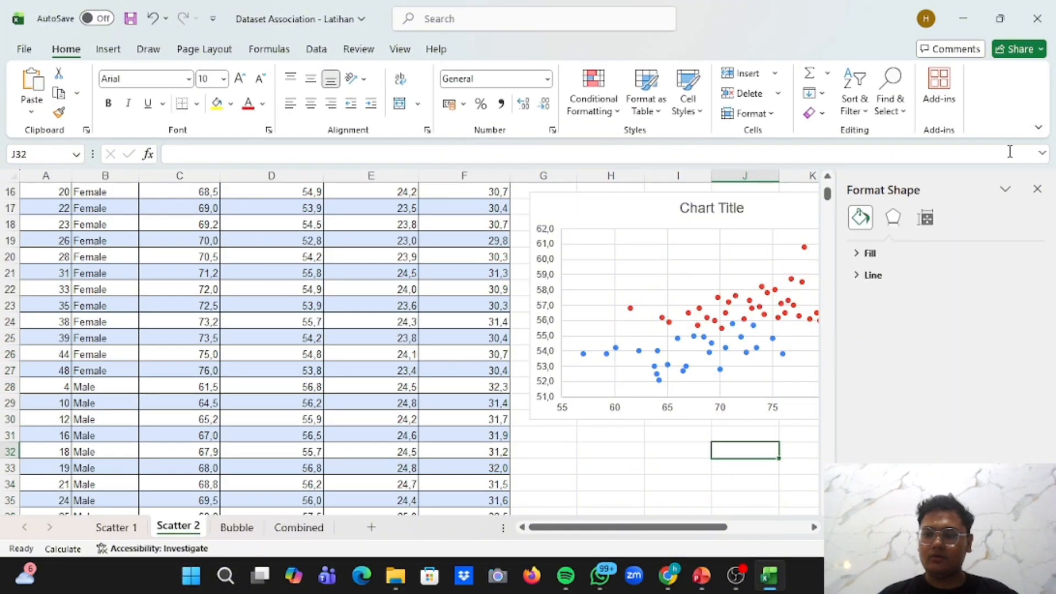
{"action": "left_click", "coordinate": [1037, 189]}
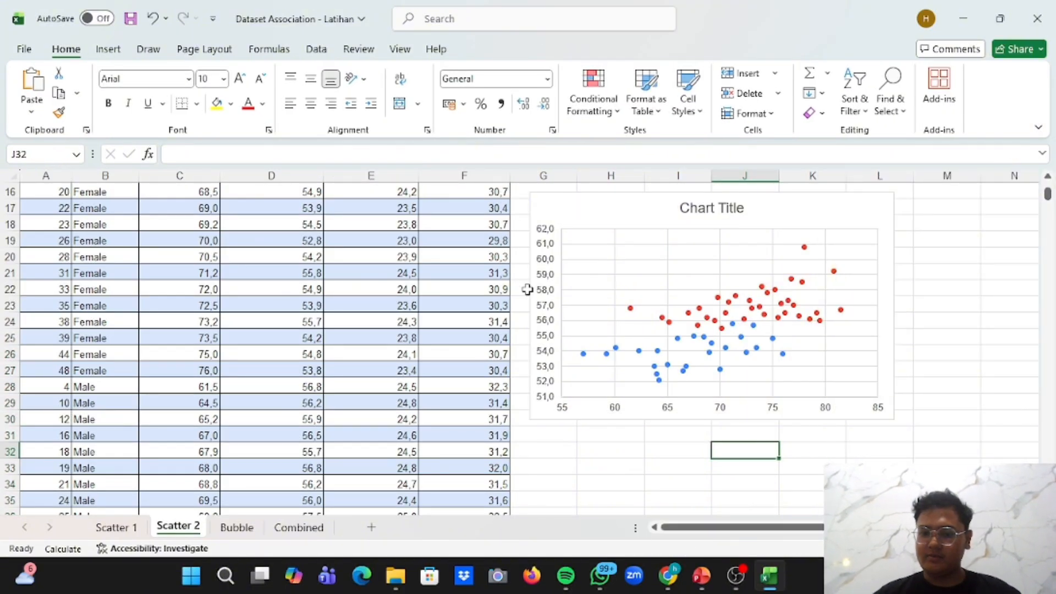
Format the second chart's vertical axis labels with 0 decimal places and turn off the 1000 separator
{"action": "right_click", "coordinate": [550, 256]}
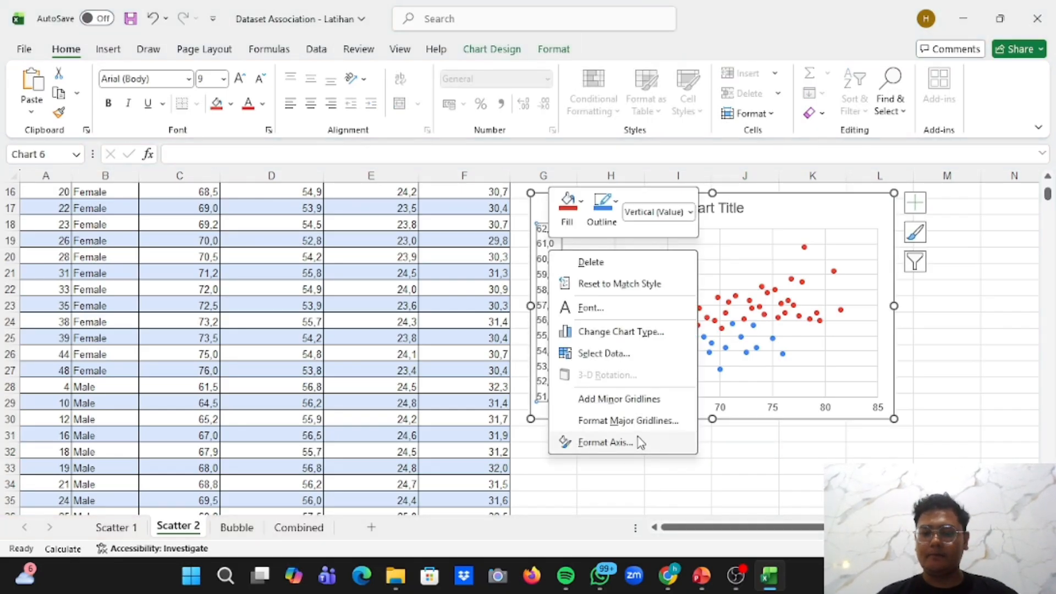
{"action": "left_click", "coordinate": [605, 442]}
{"action": "scroll", "coordinate": [906, 379], "scroll_direction": "down", "scroll_amount": 3}
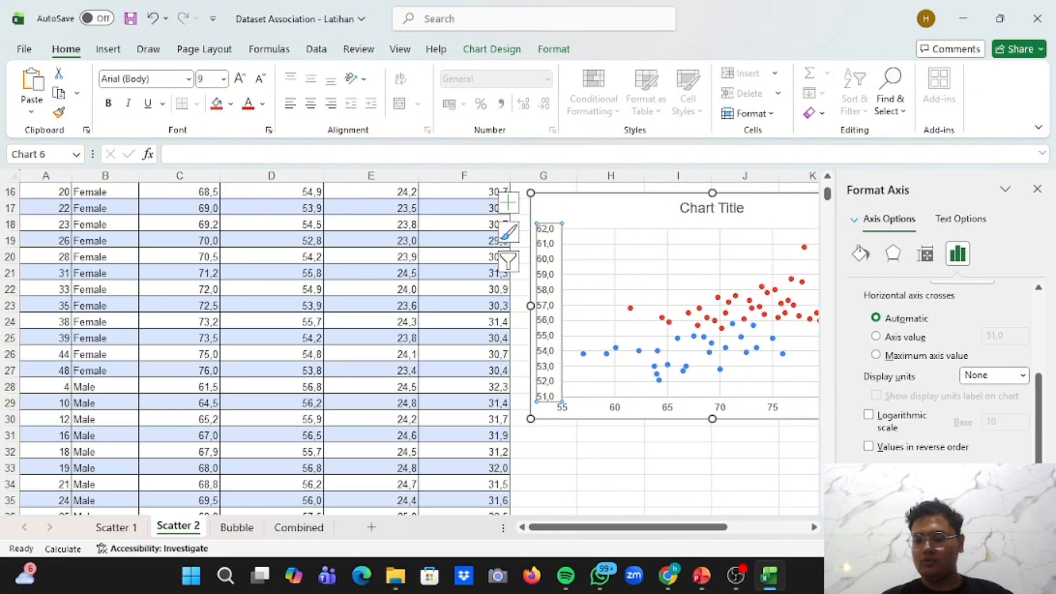
{"action": "scroll", "coordinate": [978, 464], "scroll_direction": "down", "scroll_amount": 1}
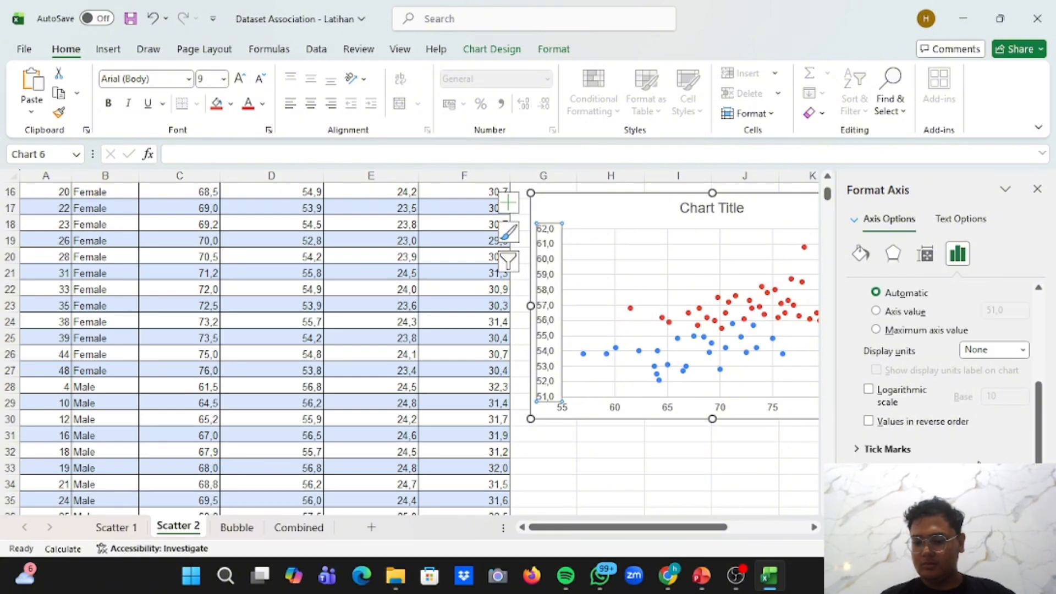
{"action": "scroll", "coordinate": [951, 374], "scroll_direction": "down", "scroll_amount": 5}
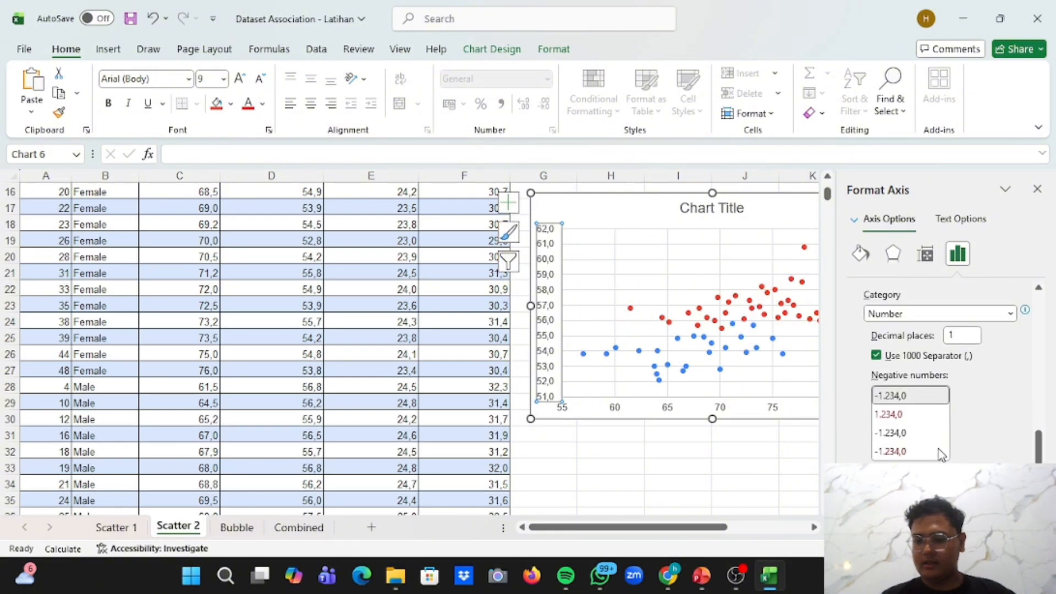
{"action": "left_click", "coordinate": [957, 341]}
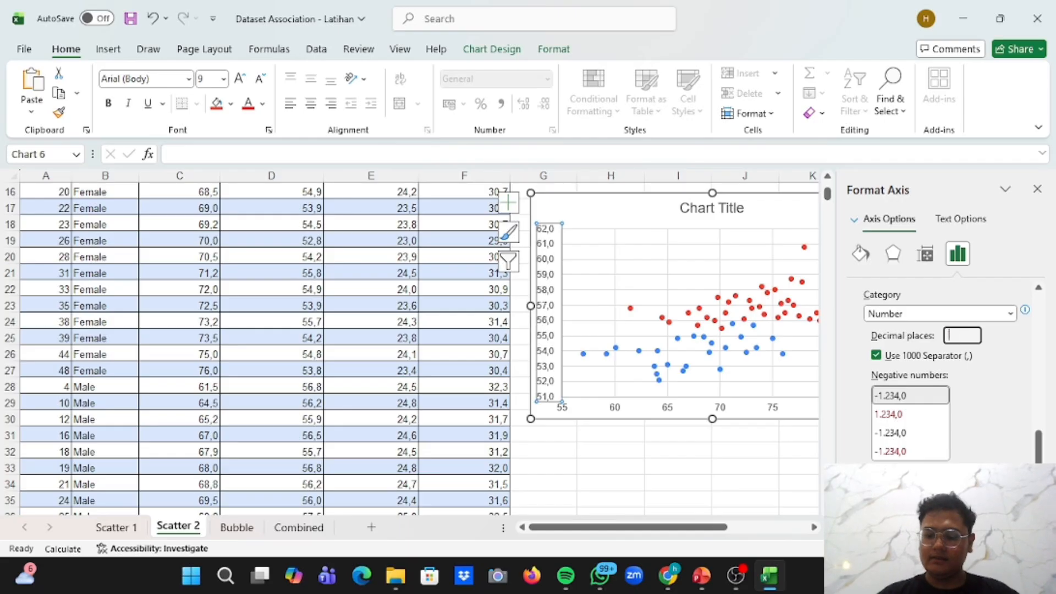
{"action": "type", "text": "0"}
{"action": "left_click", "coordinate": [876, 356]}
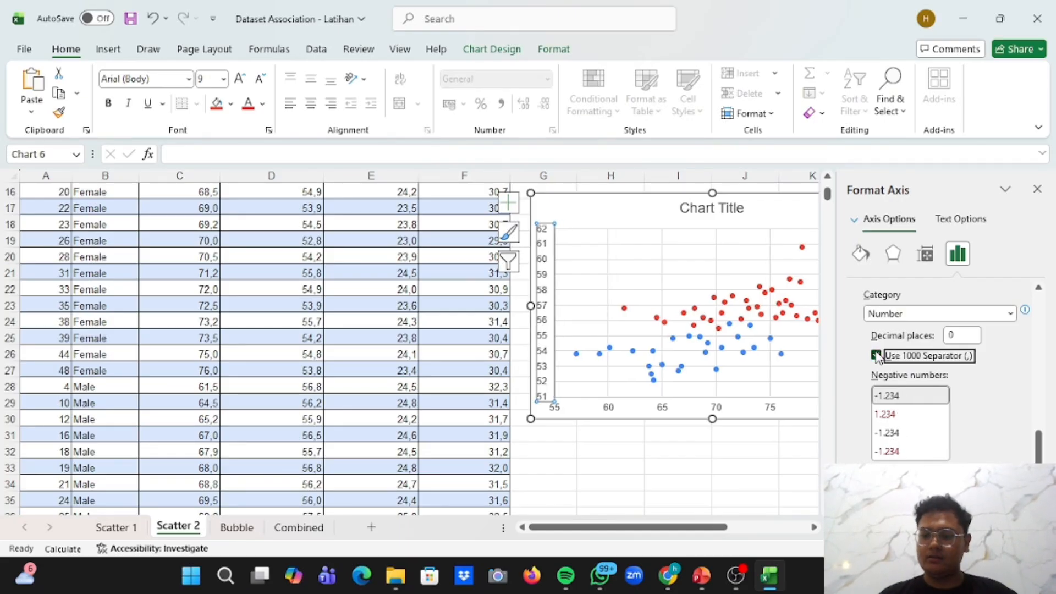
{"action": "left_click", "coordinate": [1037, 190]}
Copy the heading text "Head length vs. body mass (in grams)" from cell A1 of the Scatter 2 sheet
{"action": "scroll", "coordinate": [975, 325], "scroll_direction": "up", "scroll_amount": 1}
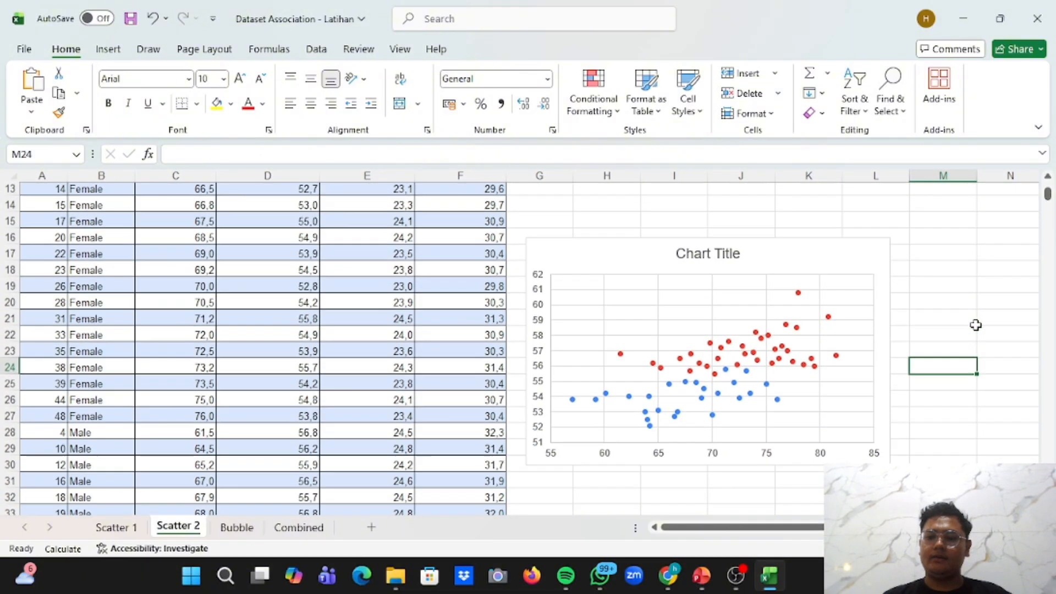
{"action": "scroll", "coordinate": [172, 302], "scroll_direction": "up", "scroll_amount": 4}
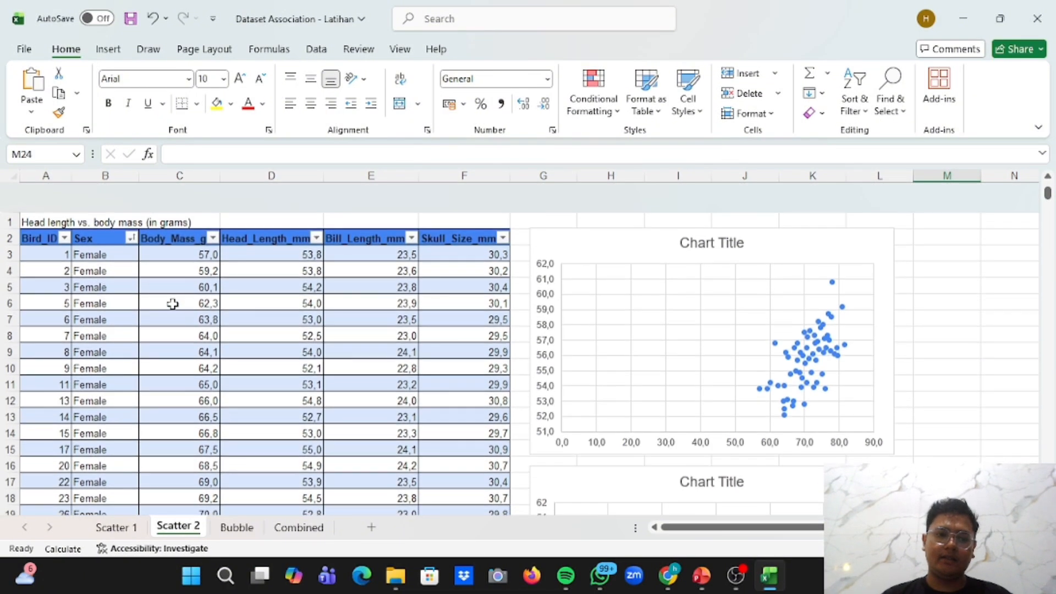
{"action": "left_click", "coordinate": [180, 191]}
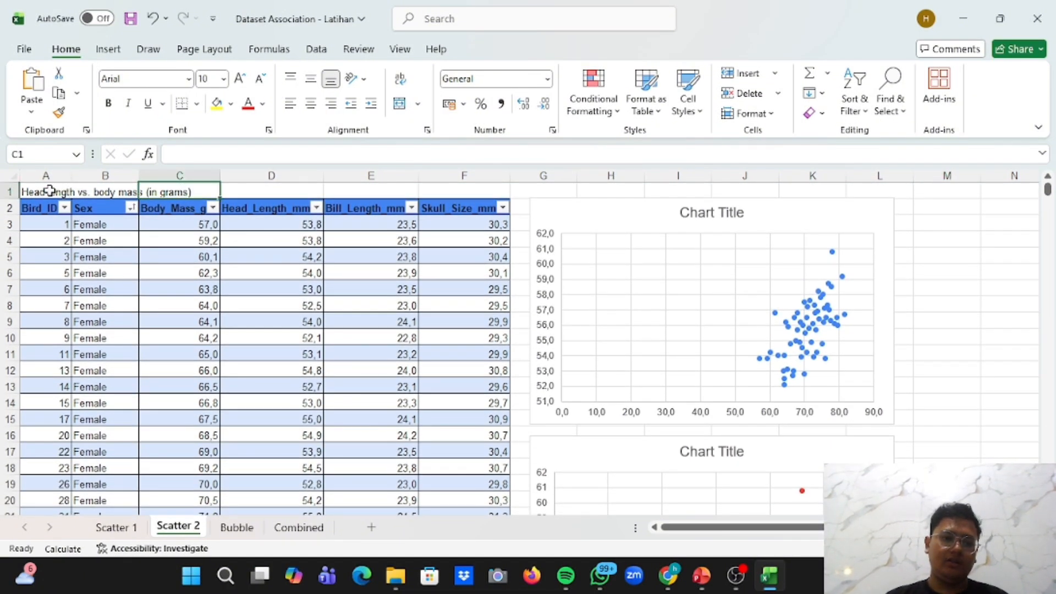
{"action": "left_click", "coordinate": [50, 191]}
{"action": "left_click_drag", "start_coordinate": [362, 155], "coordinate": [86, 165]}
{"action": "key", "text": "ctrl+c"}
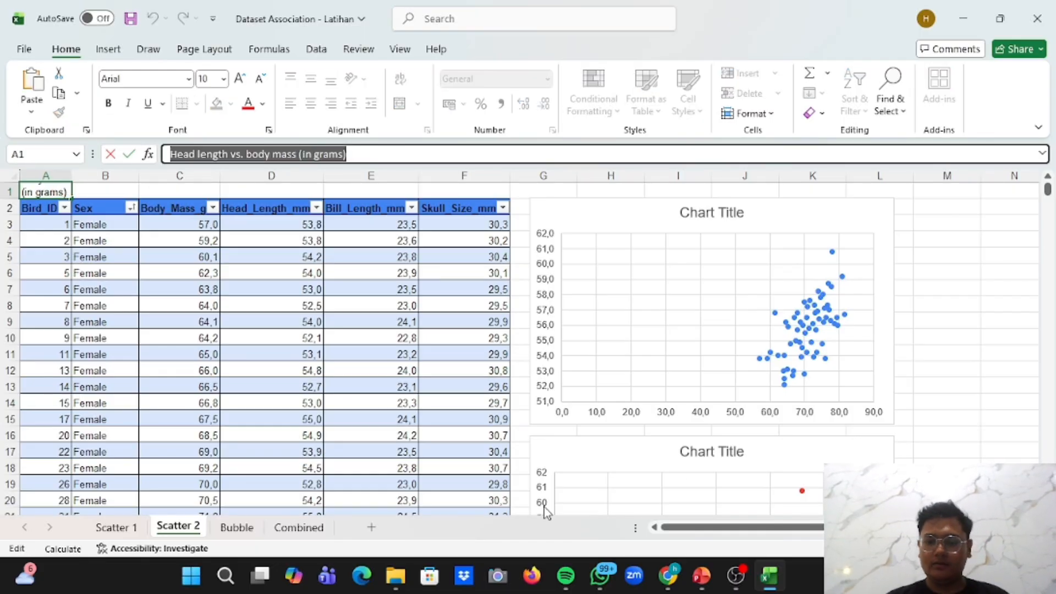
Replace the second chart's title with the copied text "Head length vs. body mass (in grams)"
{"action": "left_click", "coordinate": [711, 459]}
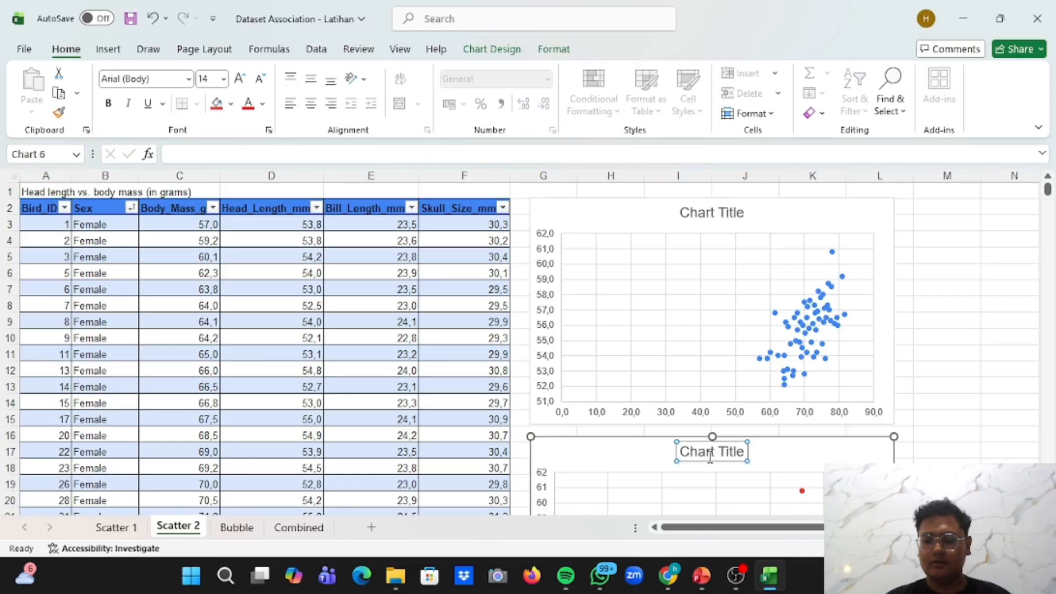
{"action": "left_click", "coordinate": [744, 452]}
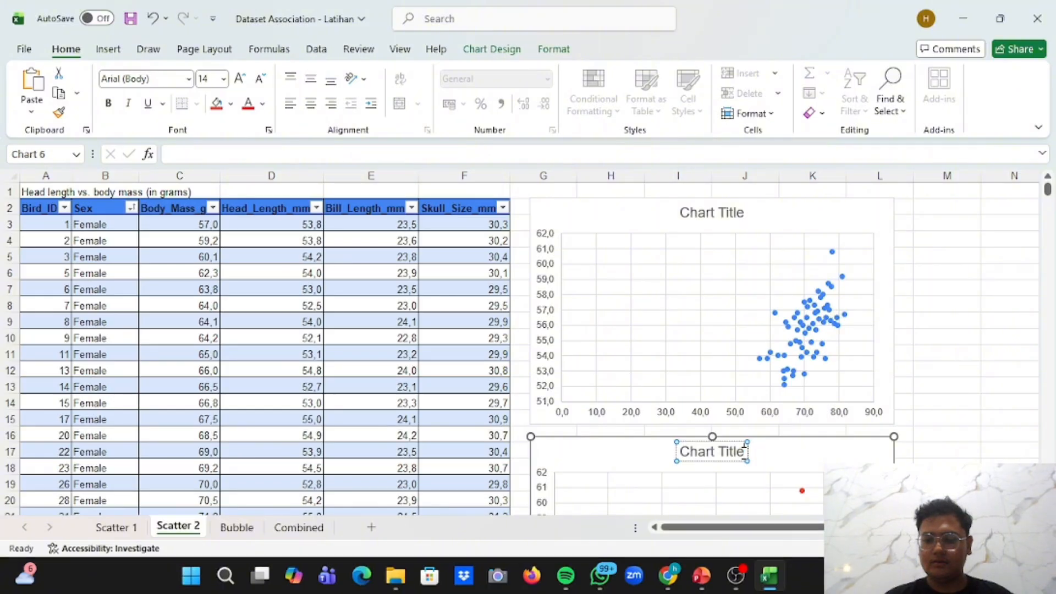
{"action": "key", "text": "BackSpace"}
{"action": "key", "text": "BackSpace"}
{"action": "key", "text": "BackSpace"}
{"action": "key", "text": "BackSpace"}
{"action": "key", "text": "BackSpace"}
{"action": "key", "text": "BackSpace"}
{"action": "key", "text": "BackSpace"}
{"action": "key", "text": "BackSpace"}
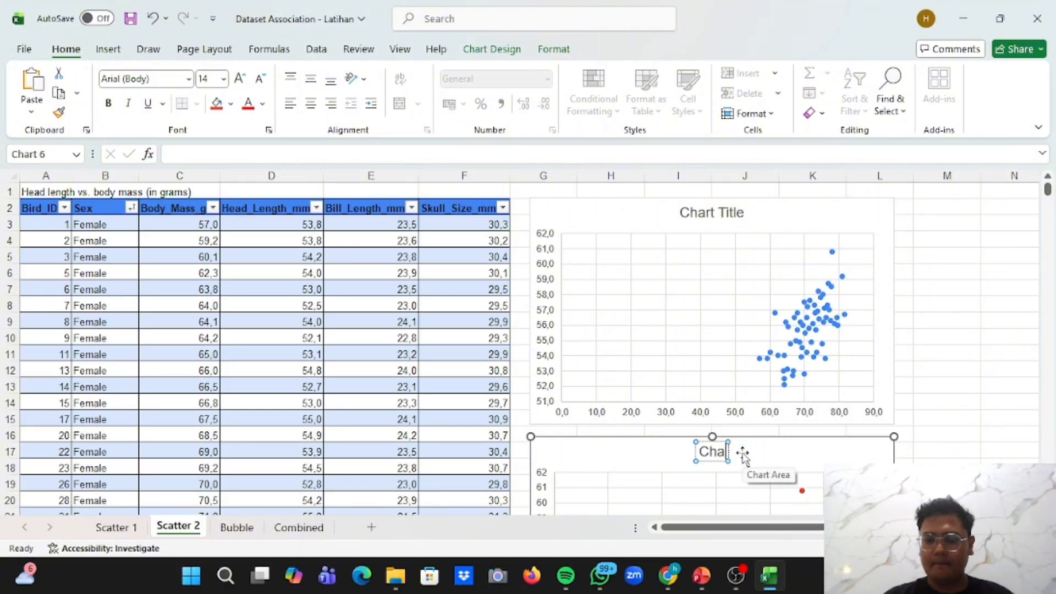
{"action": "key", "text": "BackSpace"}
{"action": "key", "text": "BackSpace"}
{"action": "key", "text": "BackSpace"}
{"action": "key", "text": "ctrl+v"}
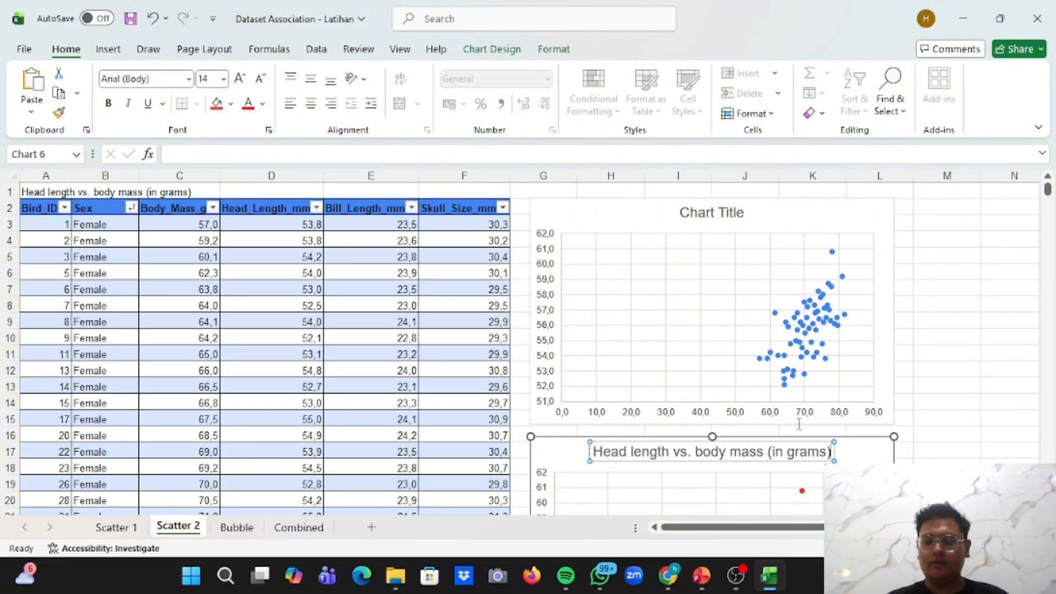
{"action": "left_click", "coordinate": [943, 352]}
Enlarge the head length vs. body mass chart slightly in height and width, keeping its upper-left corner in place
{"action": "scroll", "coordinate": [942, 350], "scroll_direction": "down", "scroll_amount": 3}
{"action": "scroll", "coordinate": [943, 350], "scroll_direction": "down", "scroll_amount": 2}
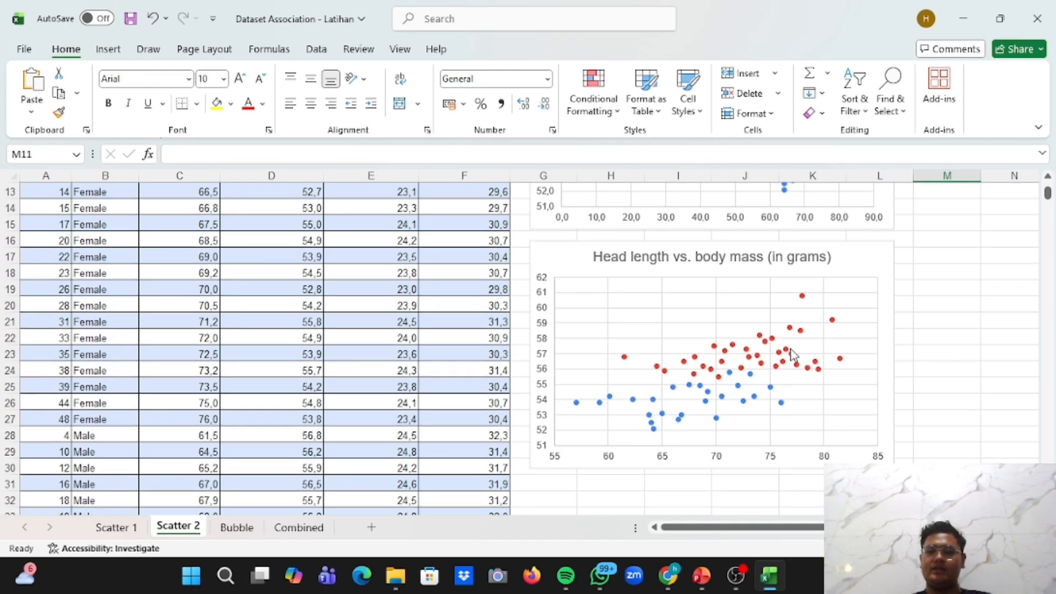
{"action": "scroll", "coordinate": [792, 355], "scroll_direction": "up", "scroll_amount": 2, "text": "ctrl"}
{"action": "scroll", "coordinate": [792, 355], "scroll_direction": "down", "scroll_amount": 2, "text": "ctrl"}
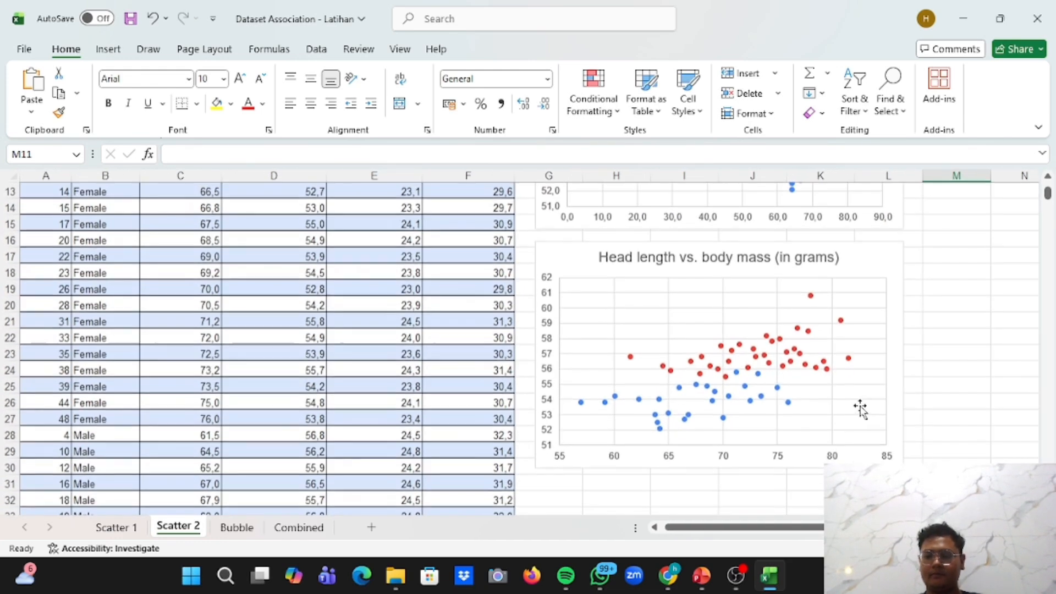
{"action": "left_click", "coordinate": [870, 437]}
{"action": "left_click_drag", "start_coordinate": [718, 468], "coordinate": [715, 493]}
{"action": "scroll", "coordinate": [983, 373], "scroll_direction": "down", "scroll_amount": 1}
{"action": "scroll", "coordinate": [984, 372], "scroll_direction": "down", "scroll_amount": 2}
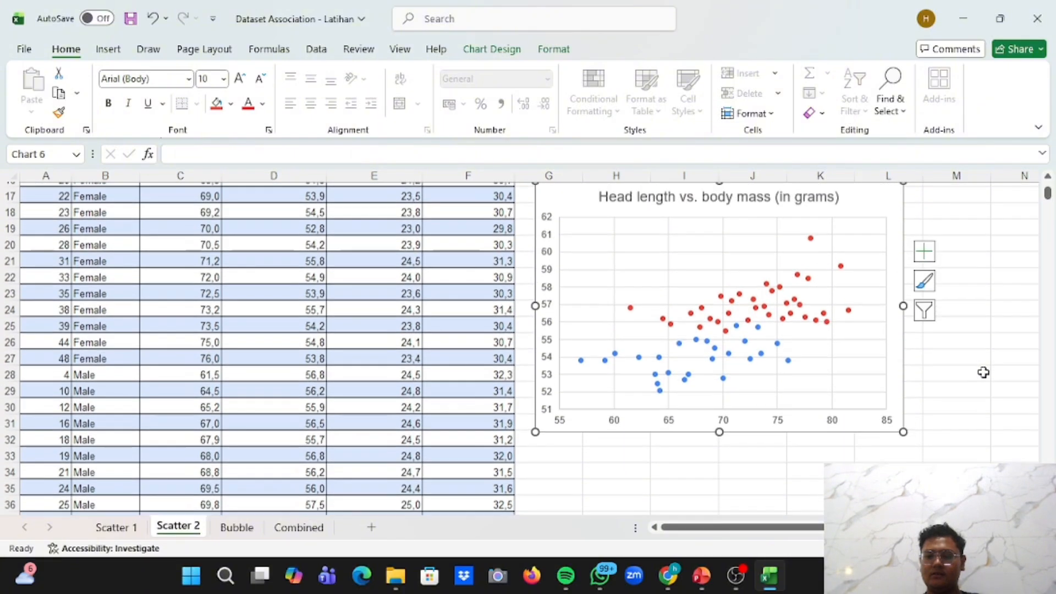
{"action": "scroll", "coordinate": [983, 370], "scroll_direction": "up", "scroll_amount": 4}
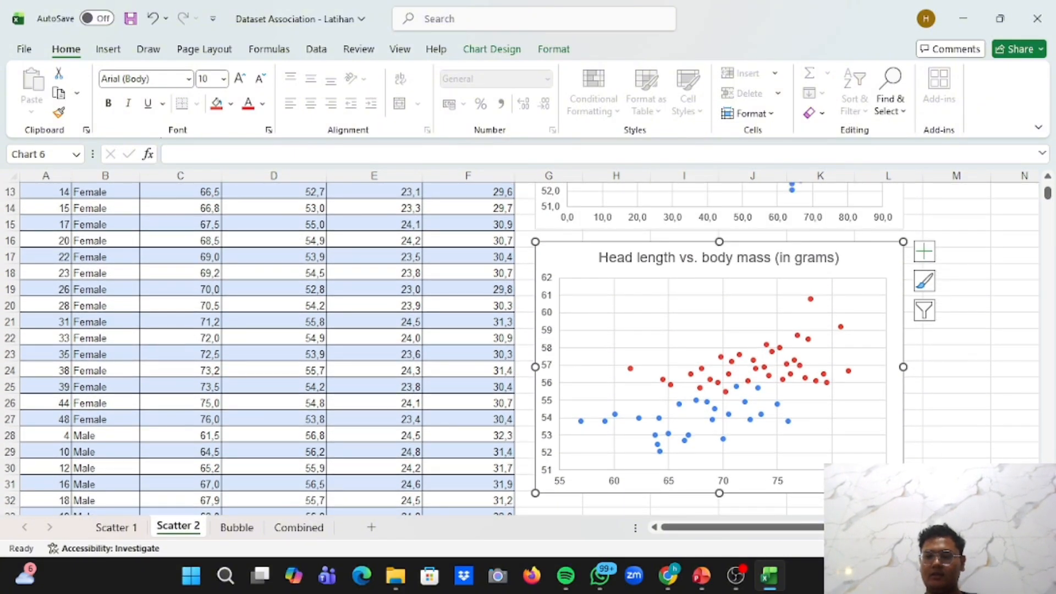
{"action": "left_click_drag", "start_coordinate": [903, 492], "coordinate": [915, 508]}
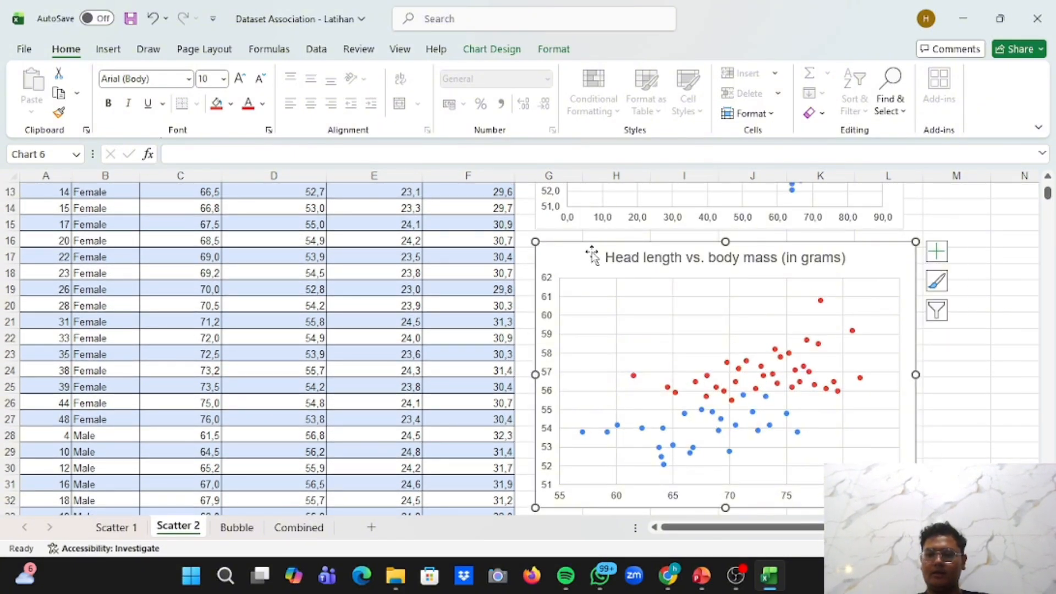
Add a legend with the Right placement to the head length vs. body mass chart
{"action": "right_click", "coordinate": [575, 253]}
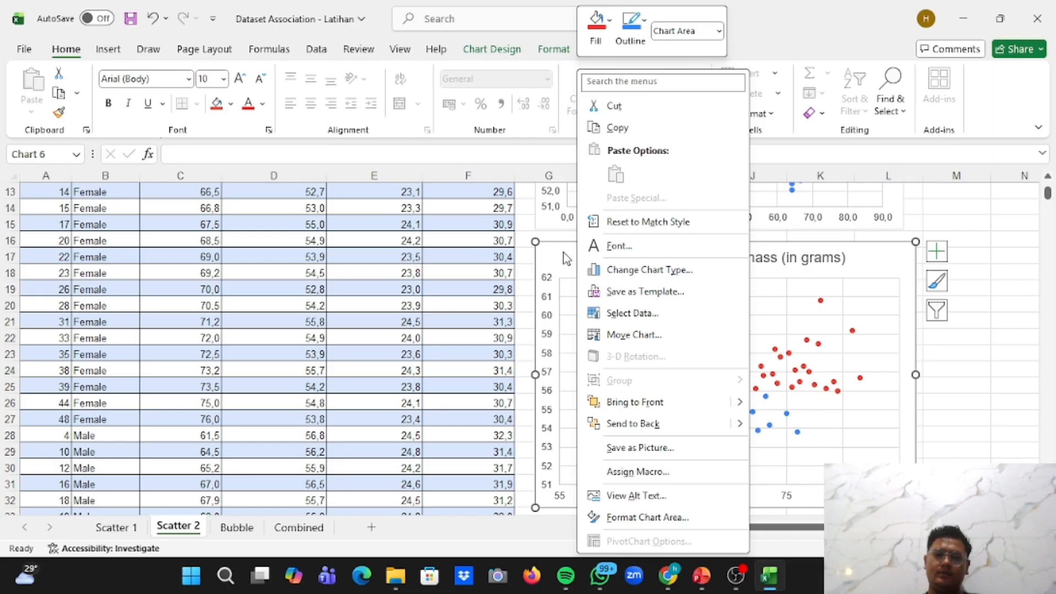
{"action": "left_click", "coordinate": [542, 256]}
{"action": "left_click", "coordinate": [481, 53]}
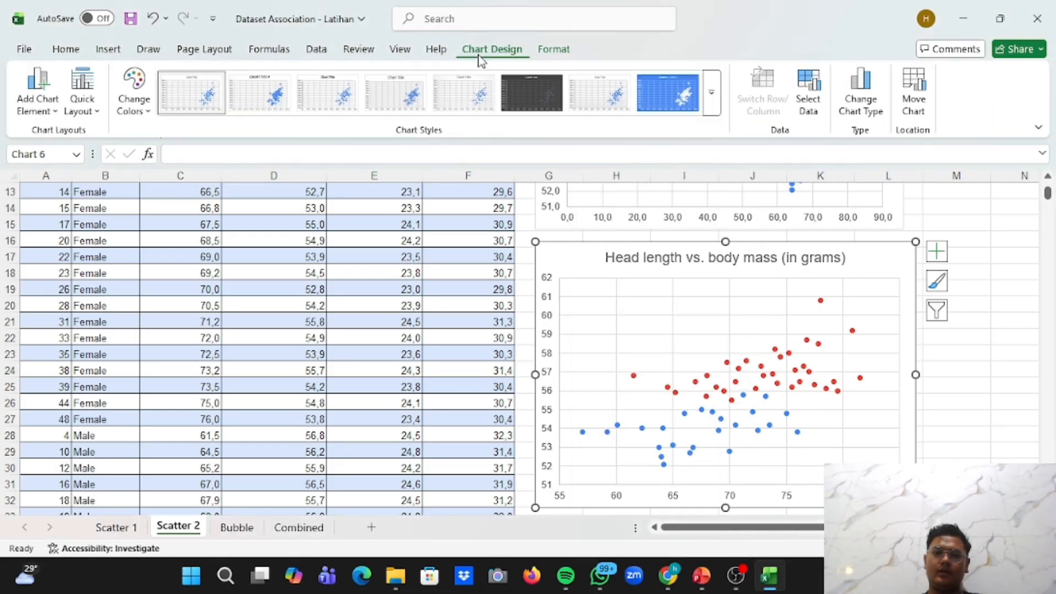
{"action": "left_click", "coordinate": [24, 102]}
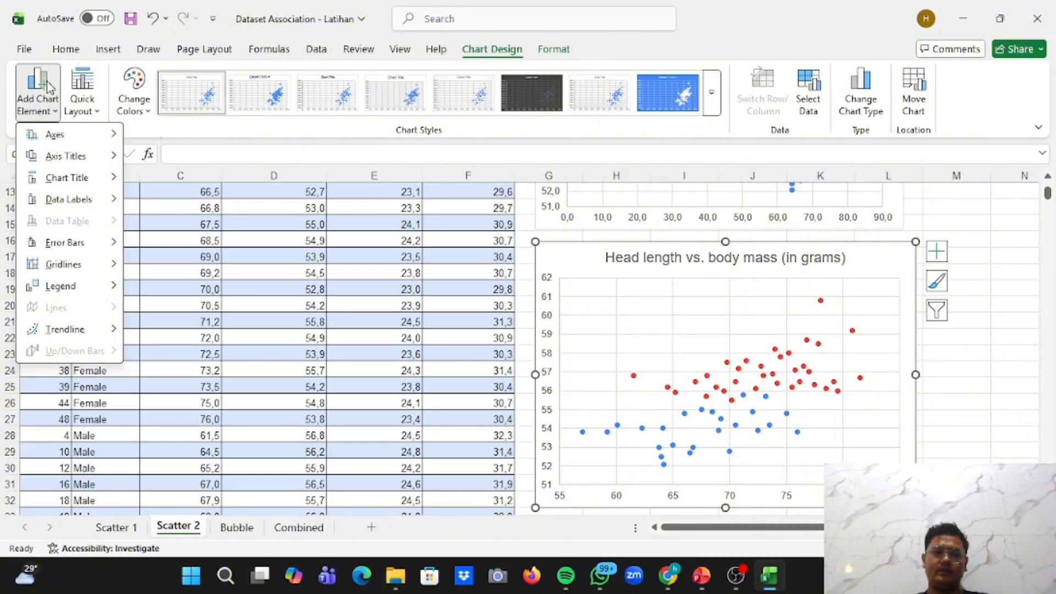
{"action": "mouse_move", "coordinate": [90, 288]}
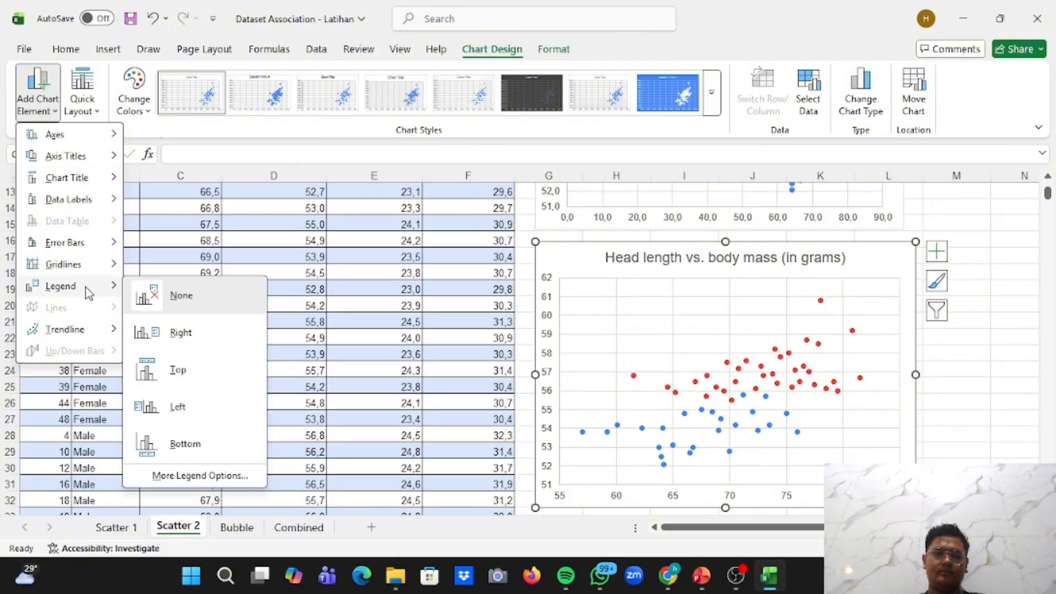
{"action": "left_click", "coordinate": [181, 339]}
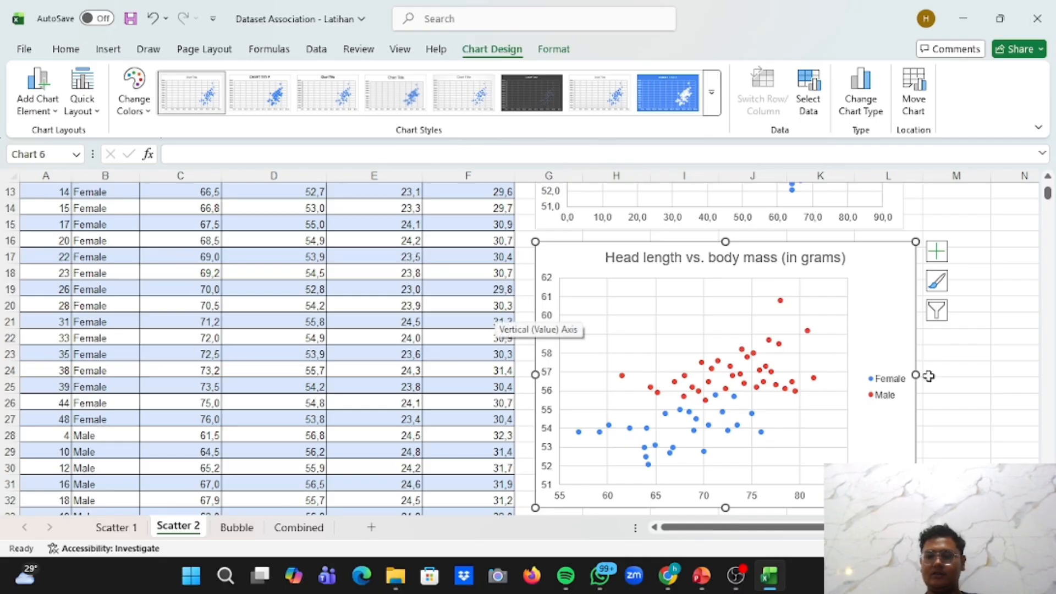
{"action": "left_click", "coordinate": [1009, 402]}
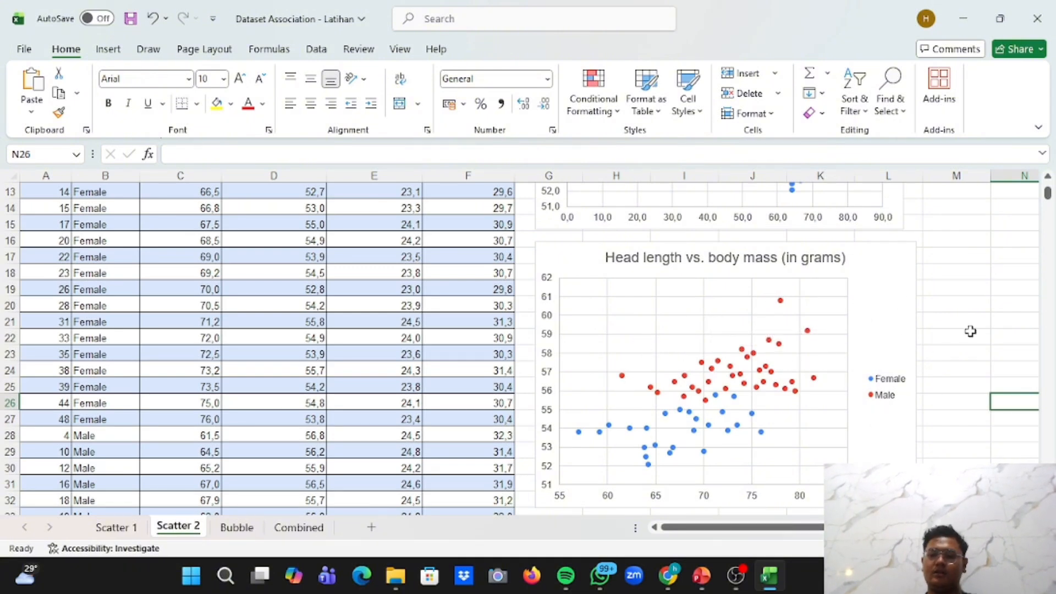
{"action": "scroll", "coordinate": [970, 331], "scroll_direction": "down", "scroll_amount": 2, "text": "ctrl"}
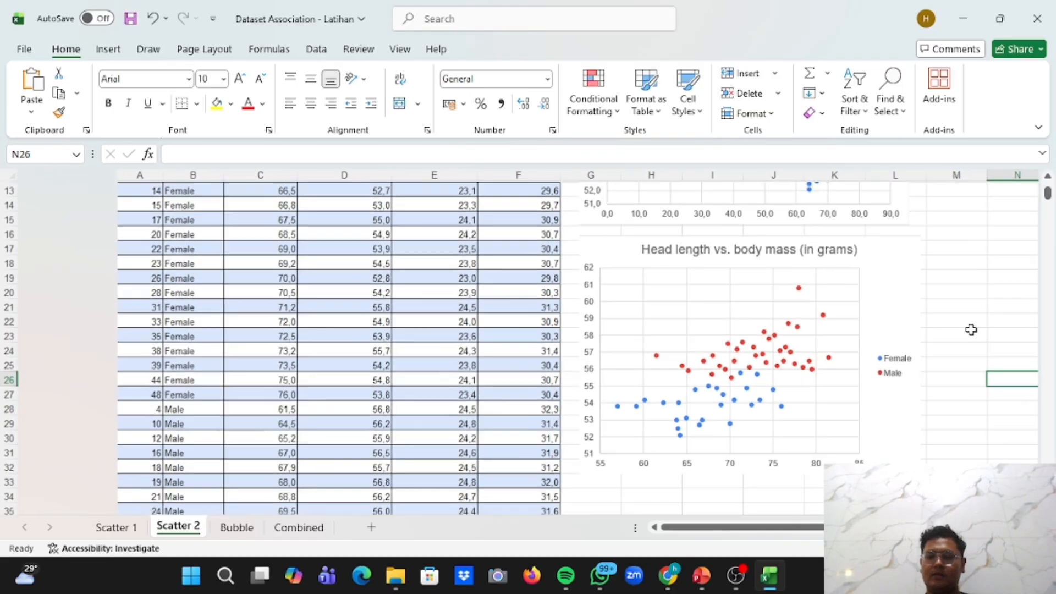
{"action": "scroll", "coordinate": [970, 330], "scroll_direction": "up", "scroll_amount": 3, "text": "ctrl"}
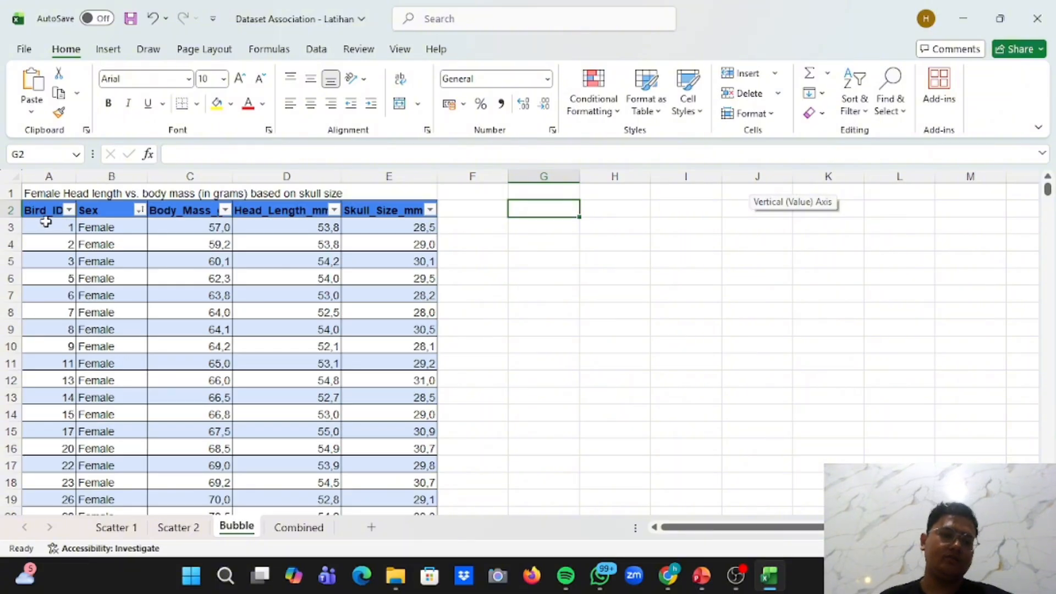
Insert a 2-D bubble chart from C2:D62 (Body_Mass_g and Head_Length_mm) on the Bubble sheet and place it beside the table
{"action": "left_click", "coordinate": [45, 223]}
{"action": "left_click", "coordinate": [118, 224]}
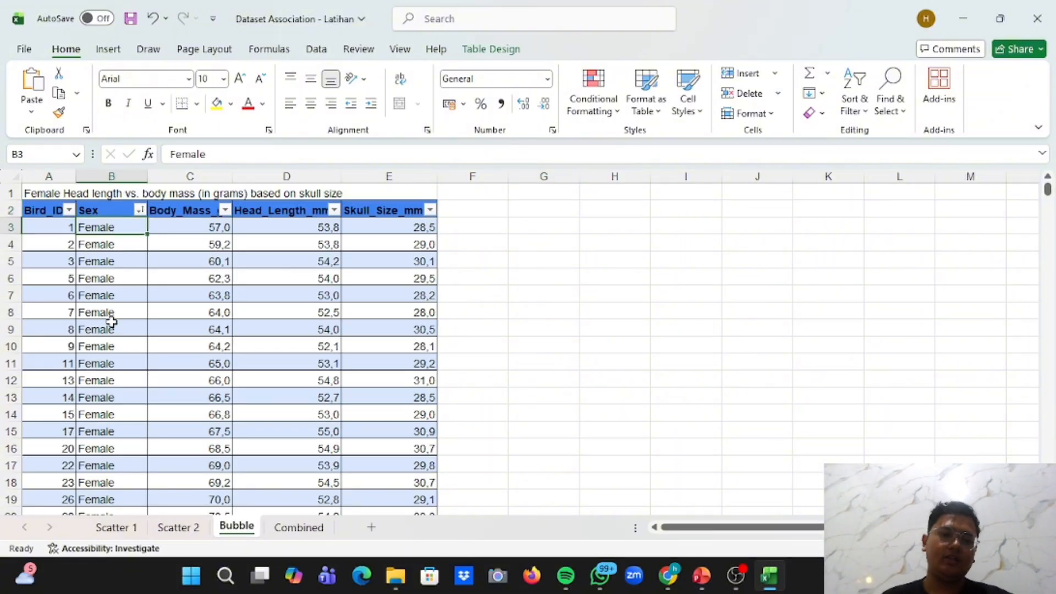
{"action": "scroll", "coordinate": [158, 483], "scroll_direction": "down", "scroll_amount": 5}
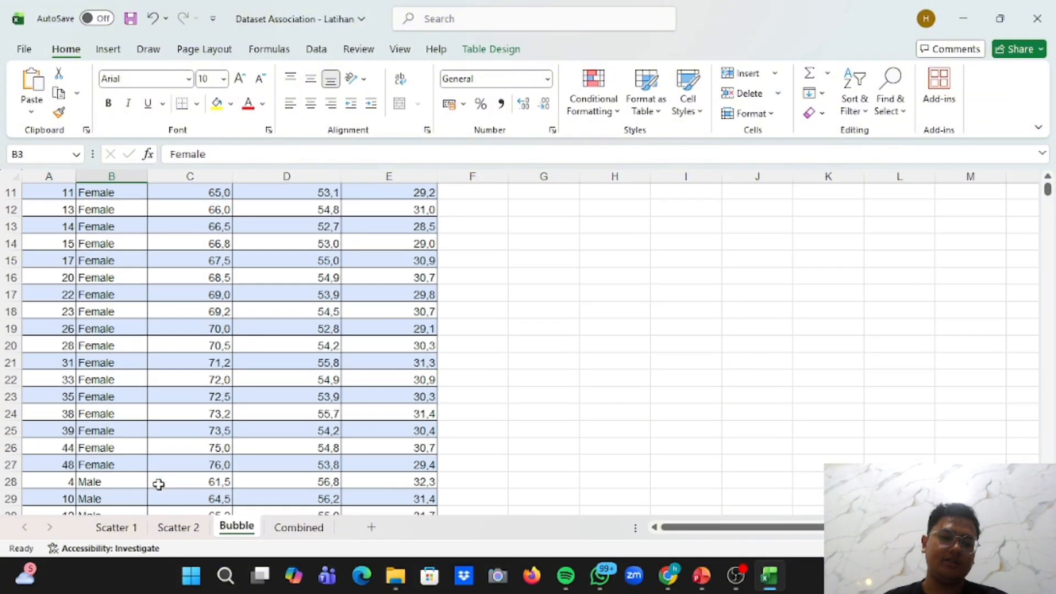
{"action": "scroll", "coordinate": [158, 483], "scroll_direction": "up", "scroll_amount": 6}
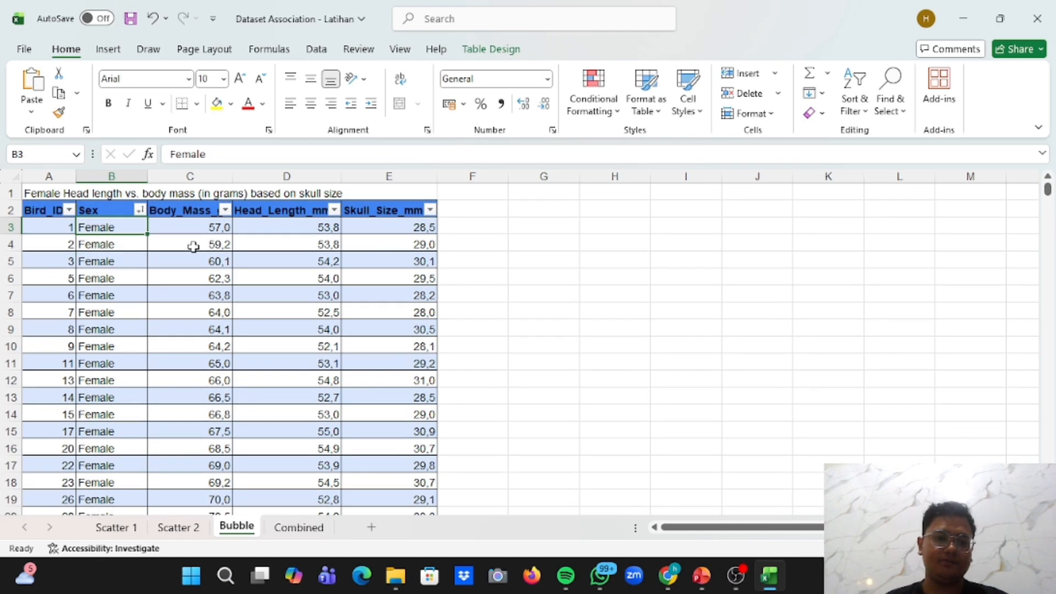
{"action": "left_click", "coordinate": [188, 228]}
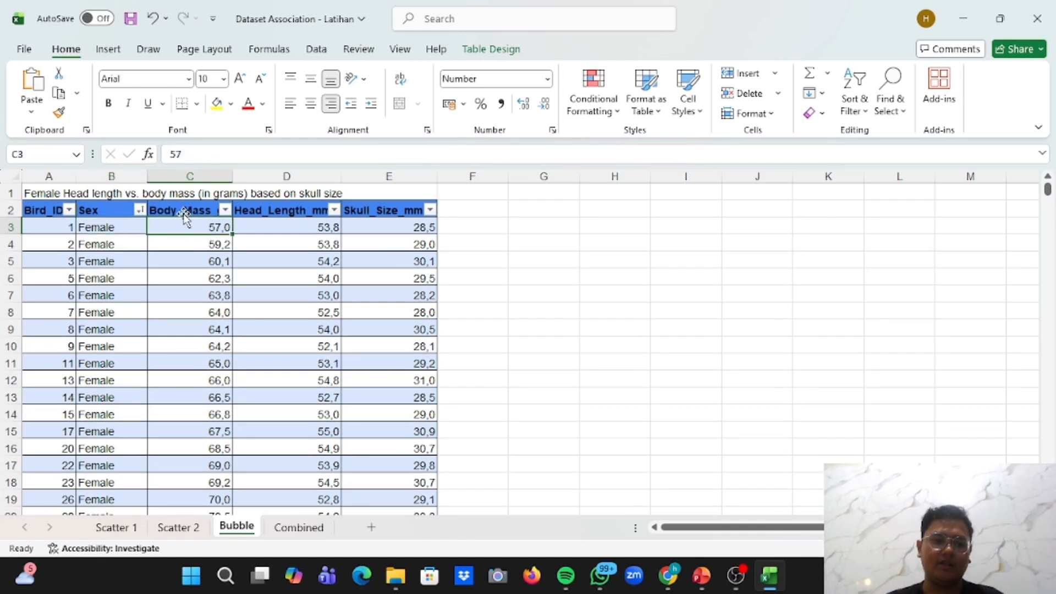
{"action": "left_click_drag", "start_coordinate": [182, 211], "coordinate": [280, 381]}
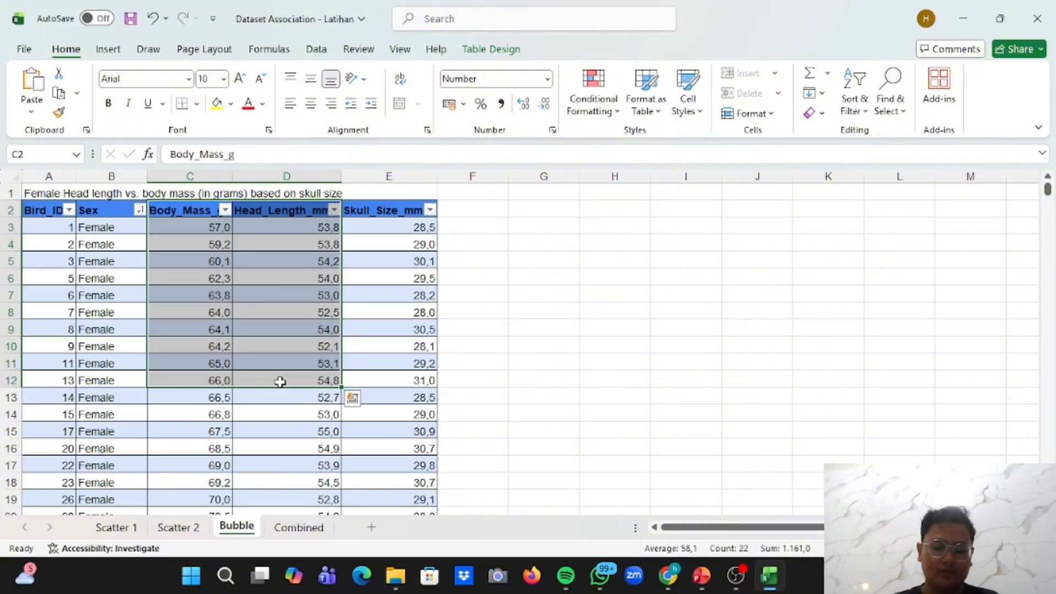
{"action": "key", "text": "ctrl+shift+Down"}
{"action": "scroll", "coordinate": [280, 381], "scroll_direction": "up", "scroll_amount": 13}
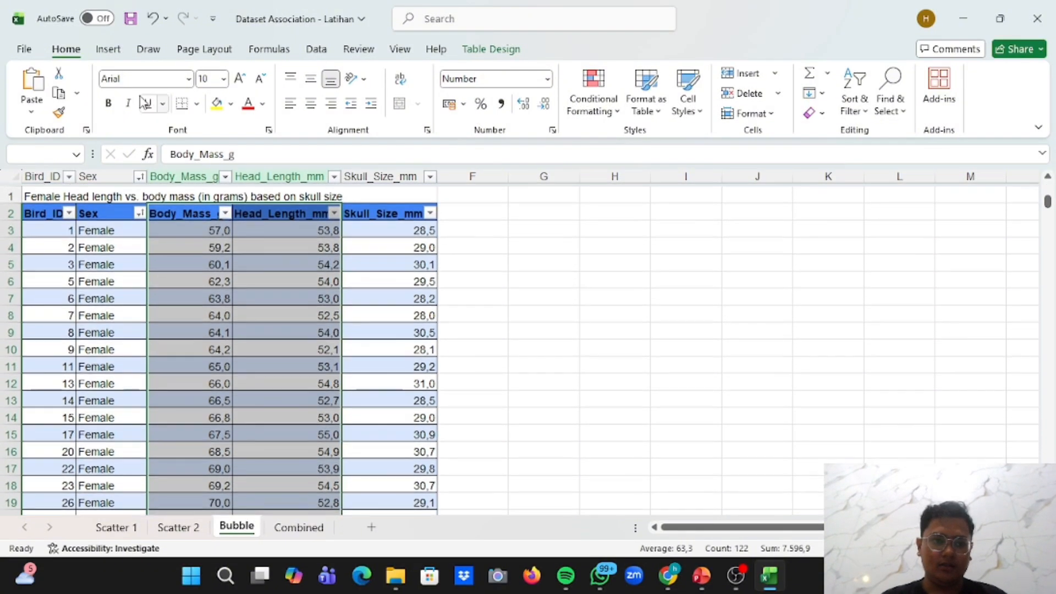
{"action": "left_click", "coordinate": [109, 50]}
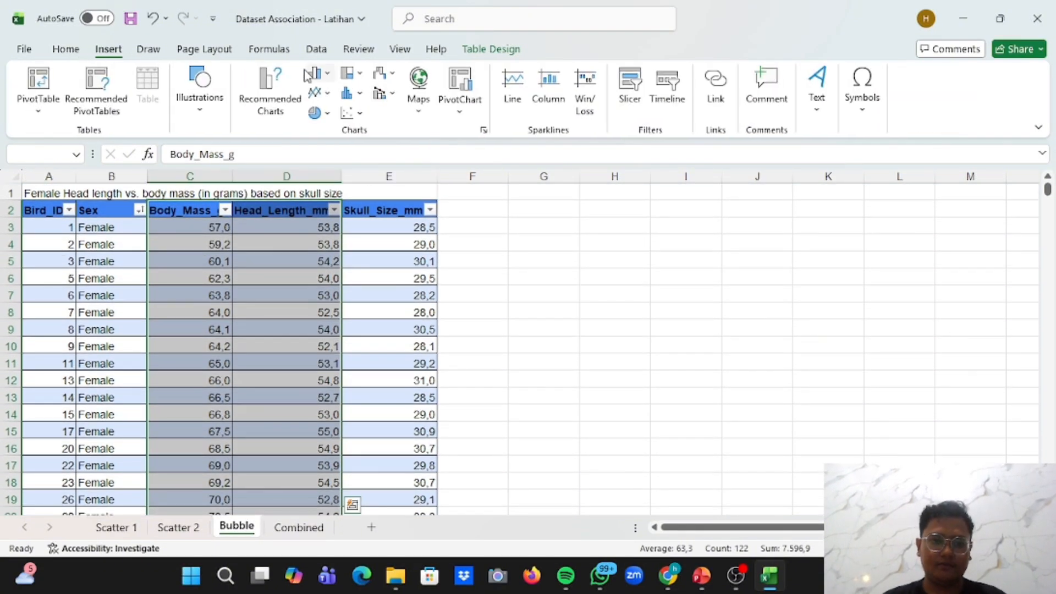
{"action": "left_click", "coordinate": [343, 114]}
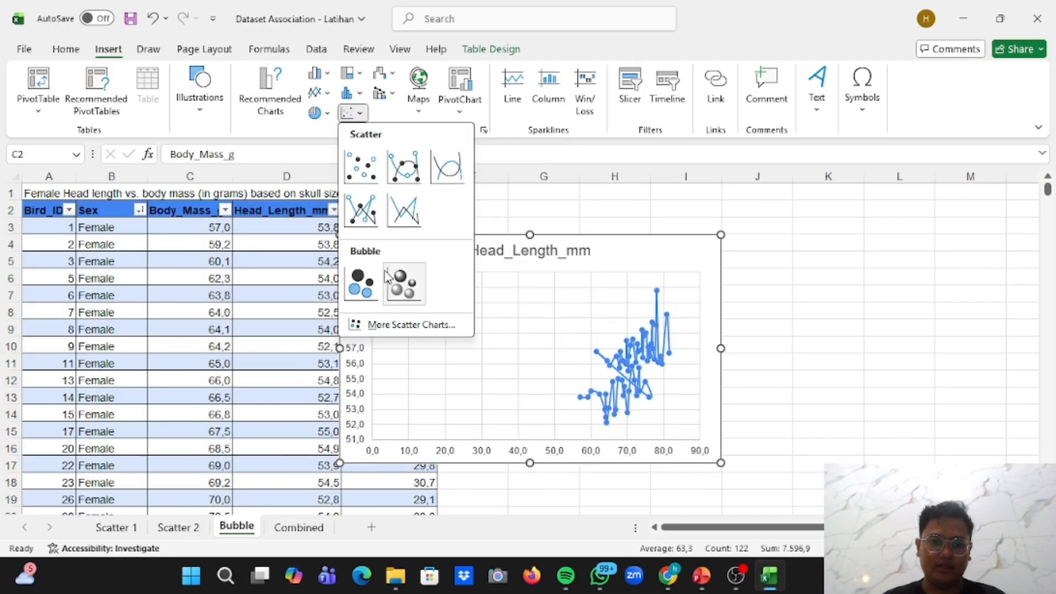
{"action": "left_click", "coordinate": [374, 291]}
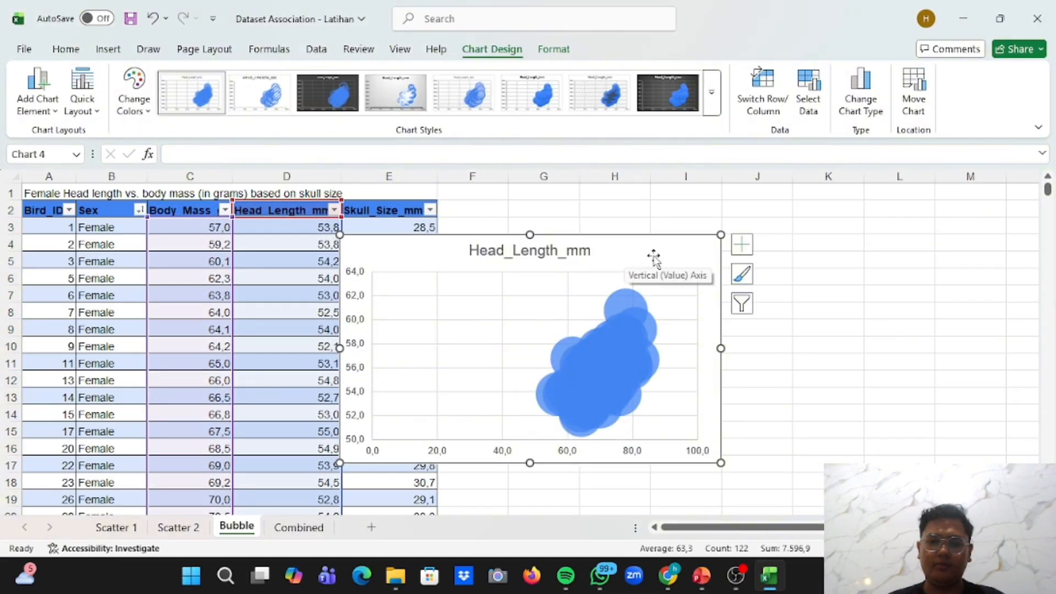
{"action": "left_click_drag", "start_coordinate": [662, 249], "coordinate": [775, 229]}
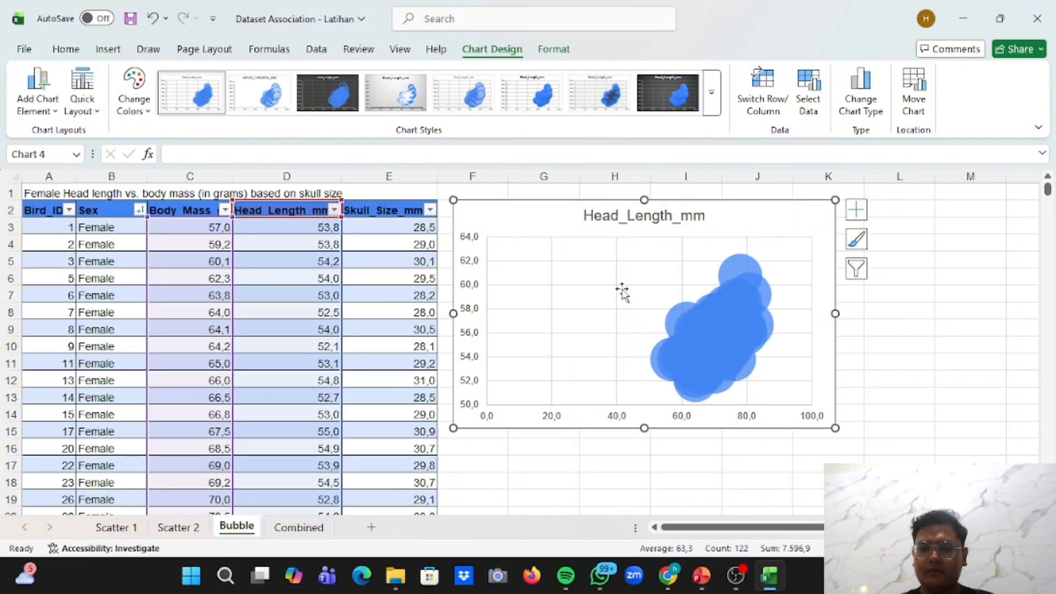
{"action": "left_click", "coordinate": [899, 319]}
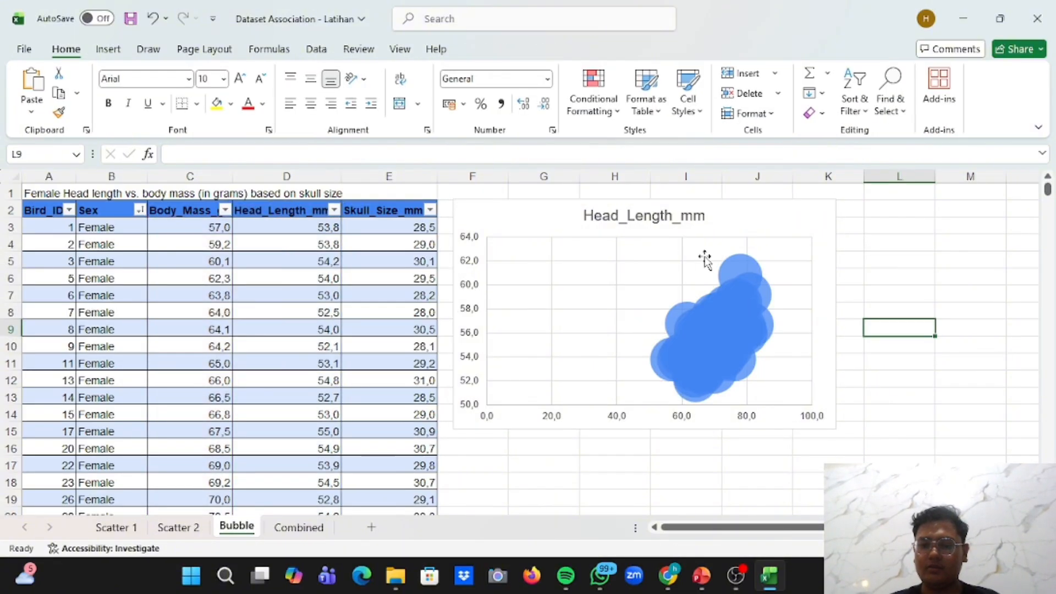
Edit the bubble chart's Head_Length_mm data series and set its series name to "female"
{"action": "left_click", "coordinate": [702, 259]}
{"action": "left_click", "coordinate": [762, 211]}
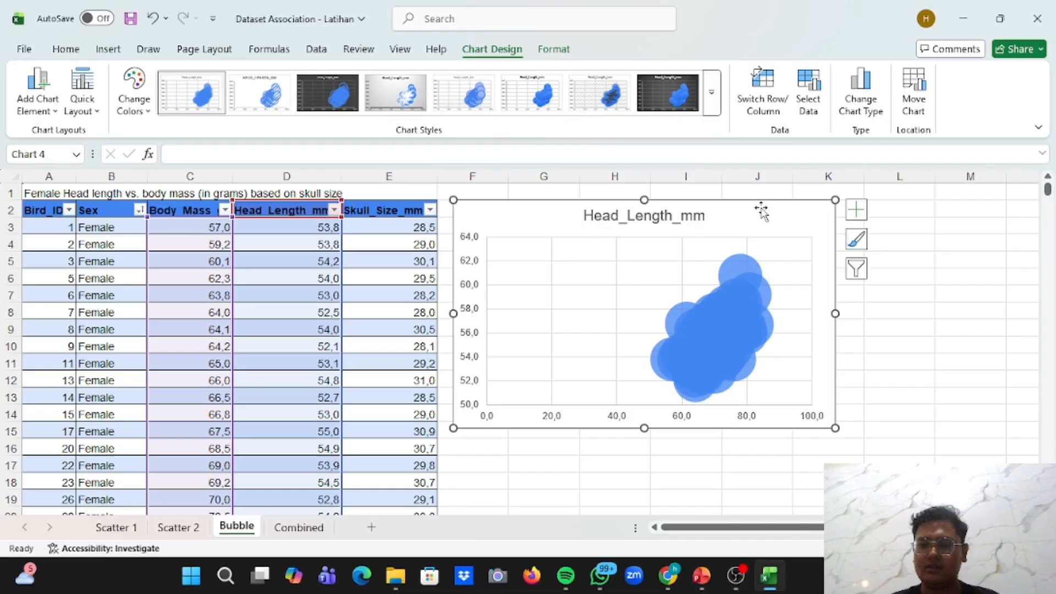
{"action": "left_click", "coordinate": [741, 363]}
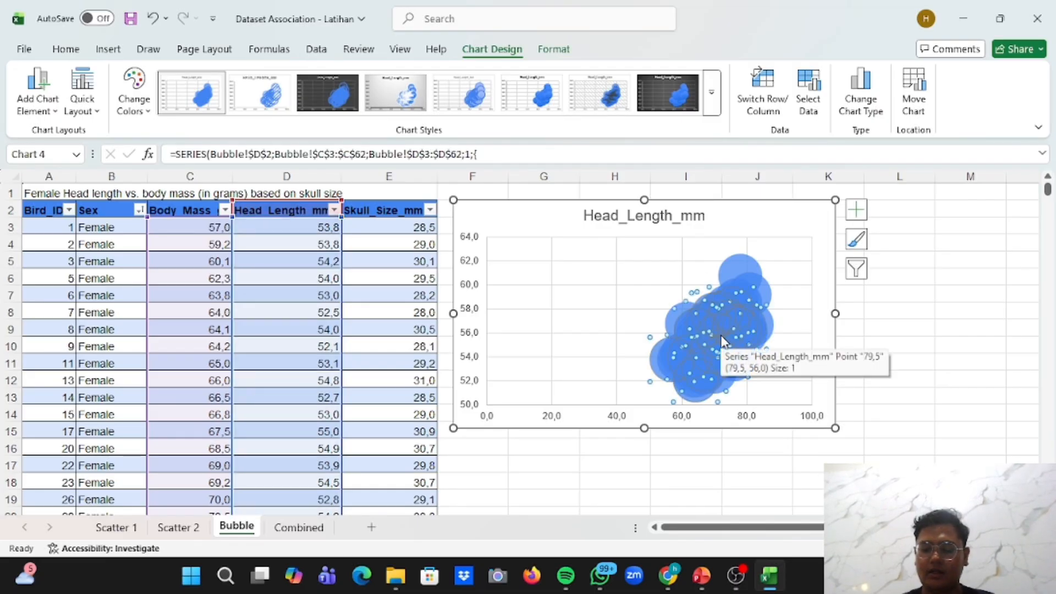
{"action": "right_click", "coordinate": [722, 341]}
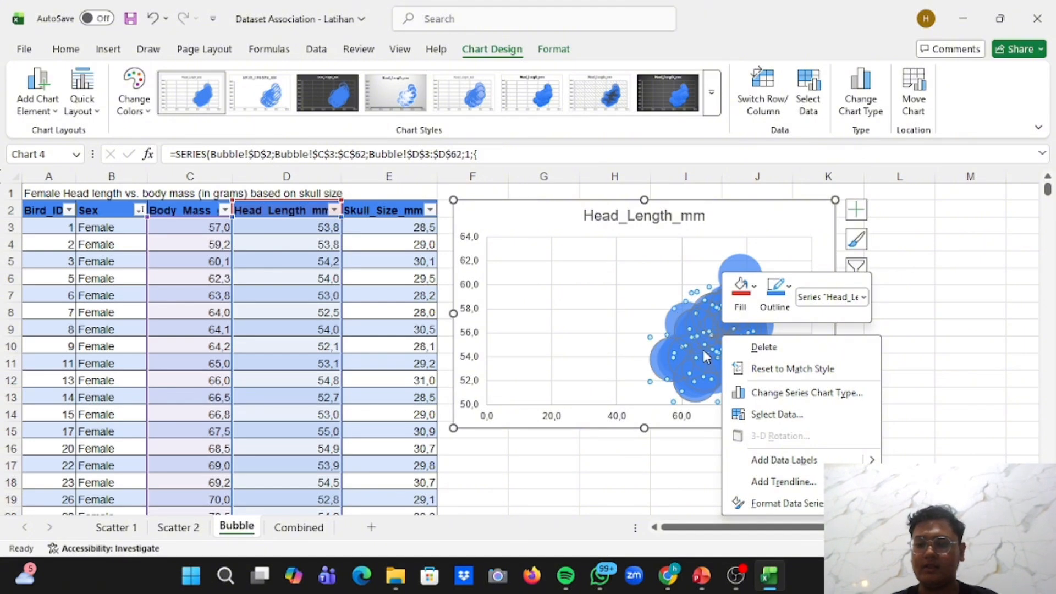
{"action": "left_click", "coordinate": [701, 322]}
{"action": "right_click", "coordinate": [701, 317]}
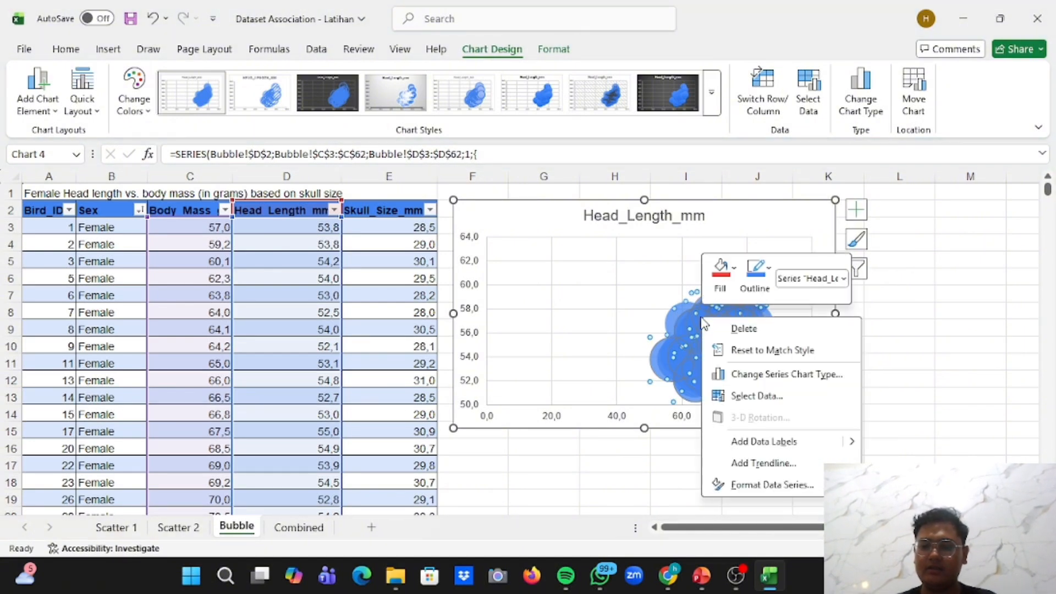
{"action": "left_click", "coordinate": [761, 396]}
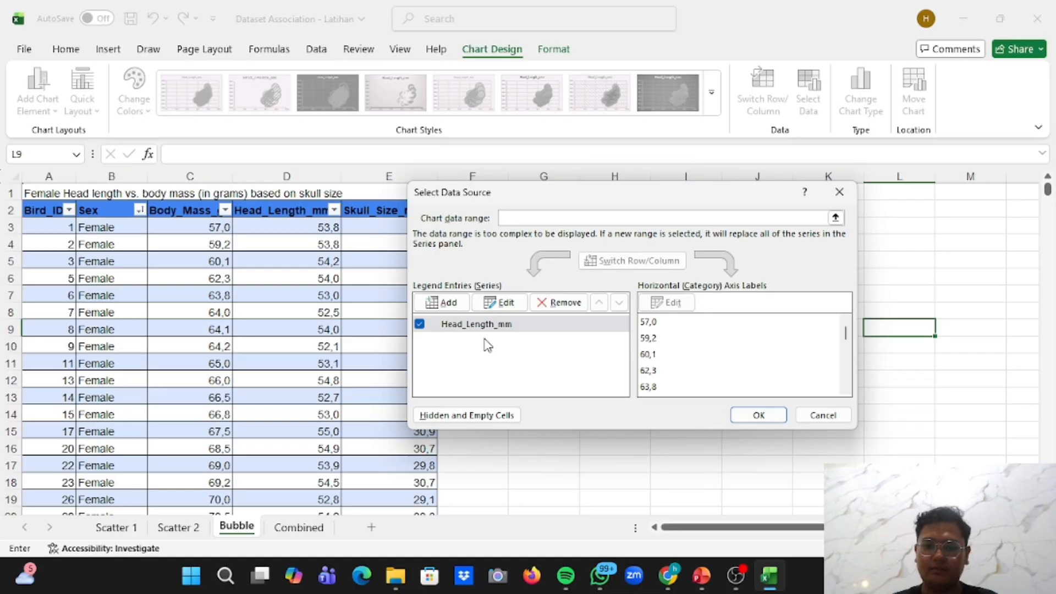
{"action": "left_click", "coordinate": [502, 303]}
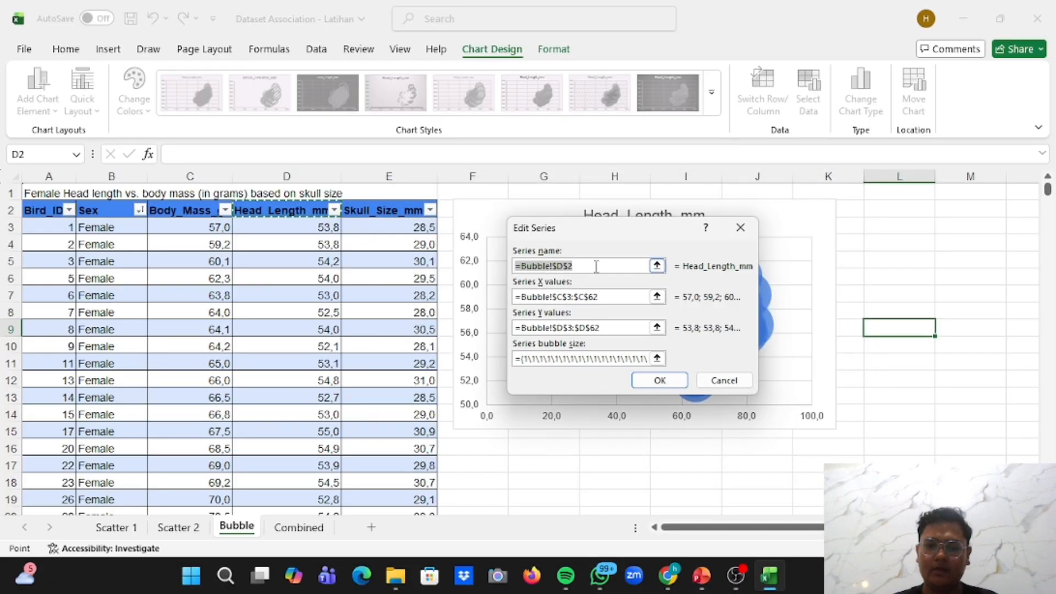
{"action": "type", "text": "female"}
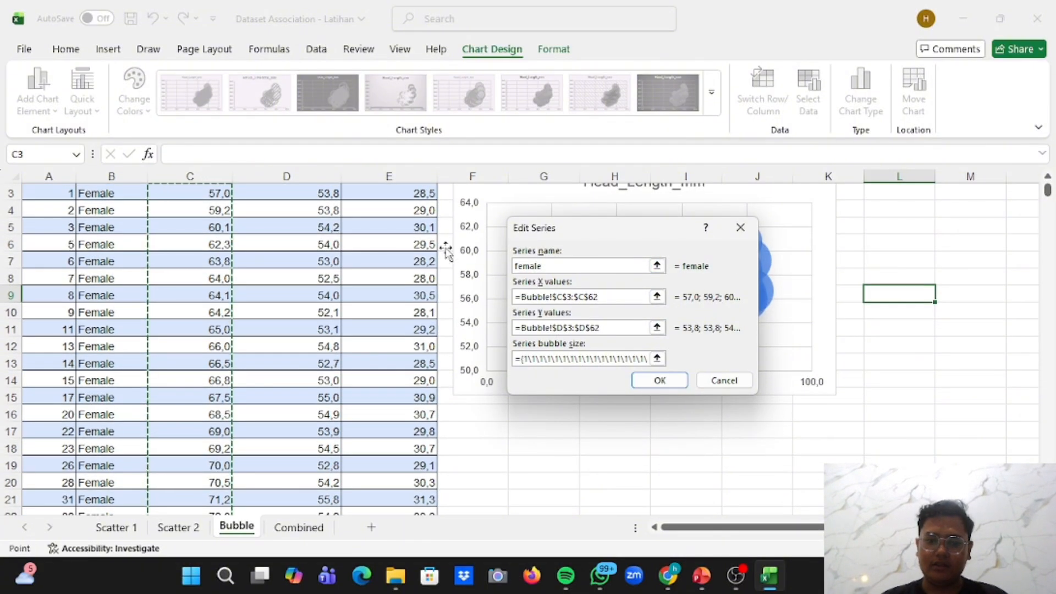
Replace the female series' X values with the female body masses in C3:C27 on the Bubble sheet
{"action": "left_click", "coordinate": [613, 327]}
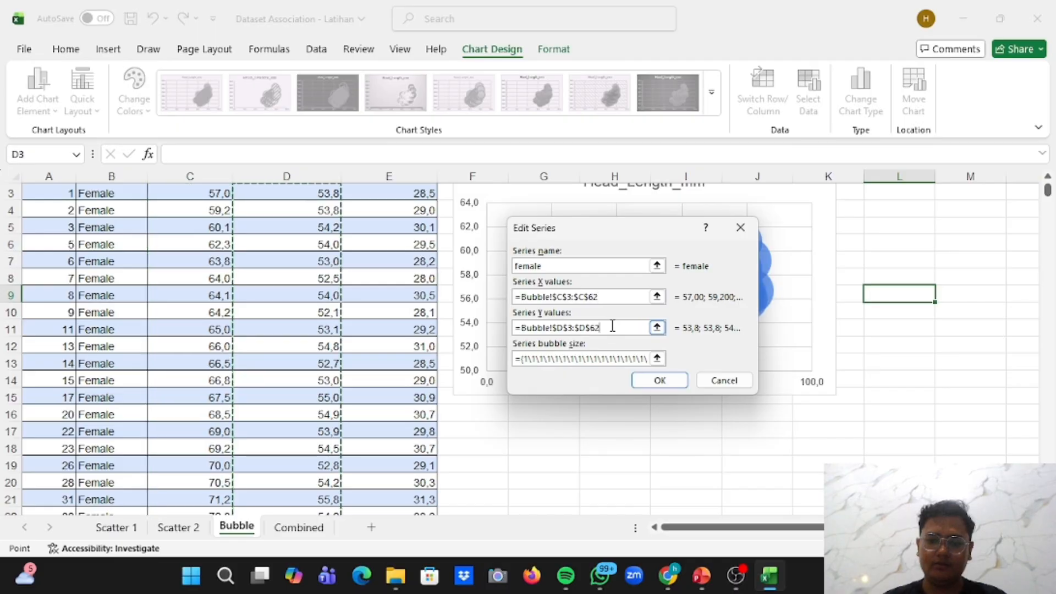
{"action": "scroll", "coordinate": [389, 299], "scroll_direction": "down", "scroll_amount": 3}
{"action": "scroll", "coordinate": [389, 299], "scroll_direction": "down", "scroll_amount": 11}
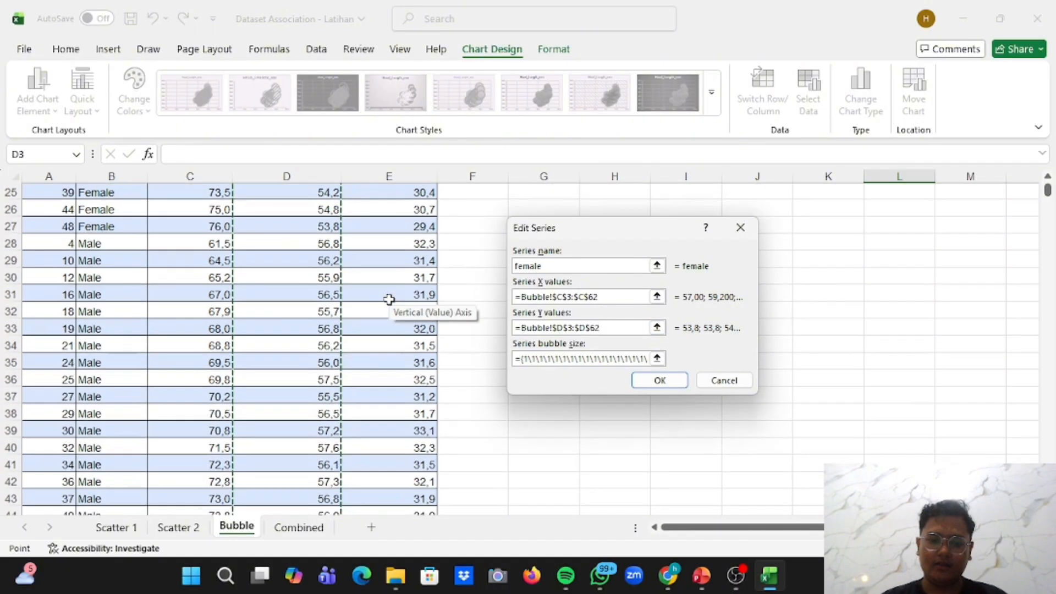
{"action": "scroll", "coordinate": [389, 299], "scroll_direction": "up", "scroll_amount": 15}
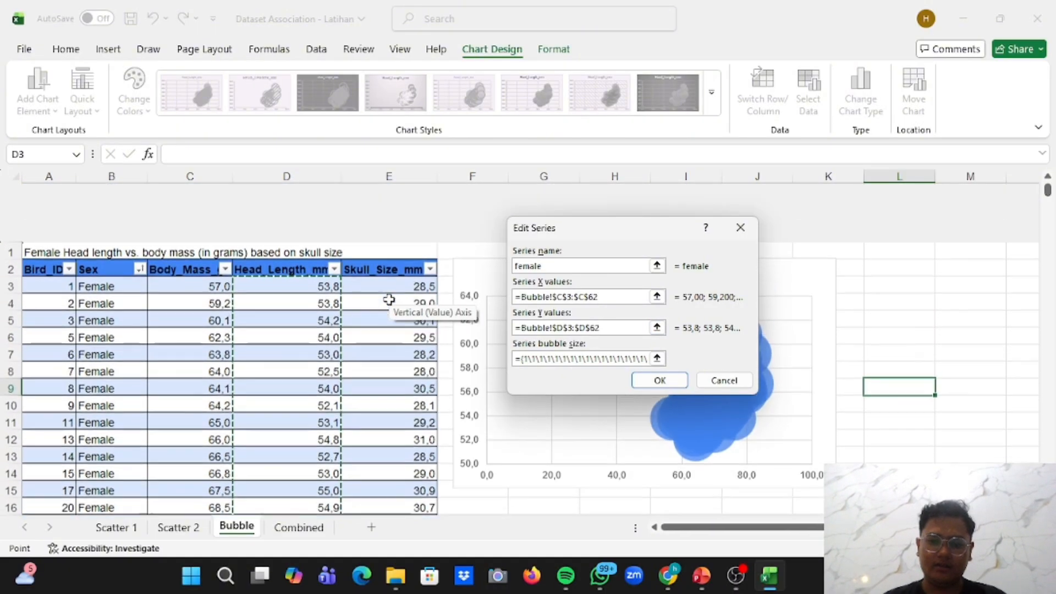
{"action": "left_click", "coordinate": [625, 301]}
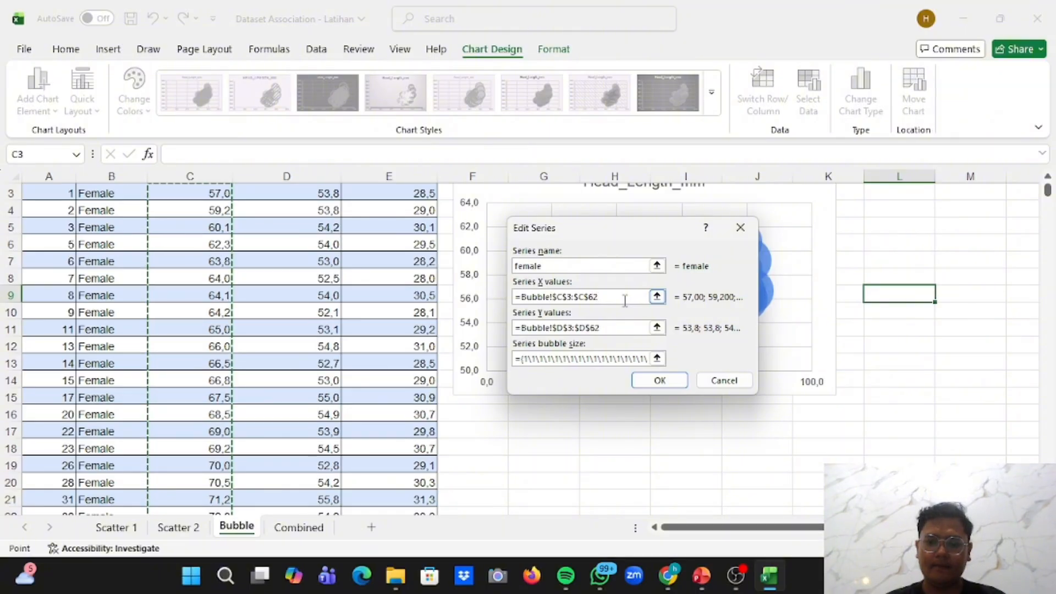
{"action": "left_click_drag", "start_coordinate": [625, 301], "coordinate": [516, 299]}
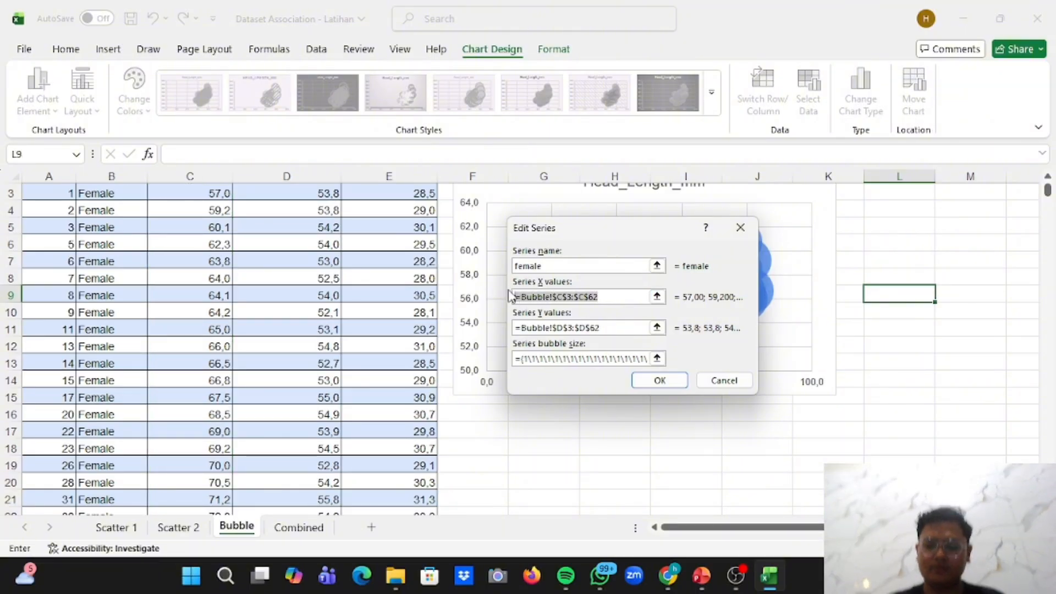
{"action": "key", "text": "BackSpace"}
{"action": "scroll", "coordinate": [380, 255], "scroll_direction": "up", "scroll_amount": 1}
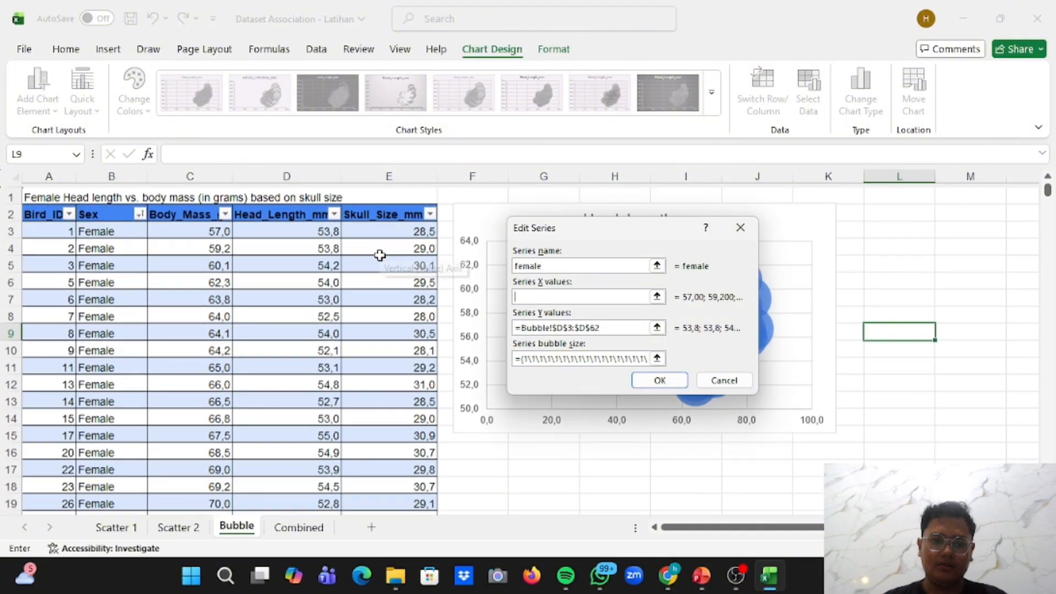
{"action": "left_click_drag", "start_coordinate": [166, 228], "coordinate": [176, 380]}
{"action": "scroll", "coordinate": [288, 319], "scroll_direction": "up", "scroll_amount": 5}
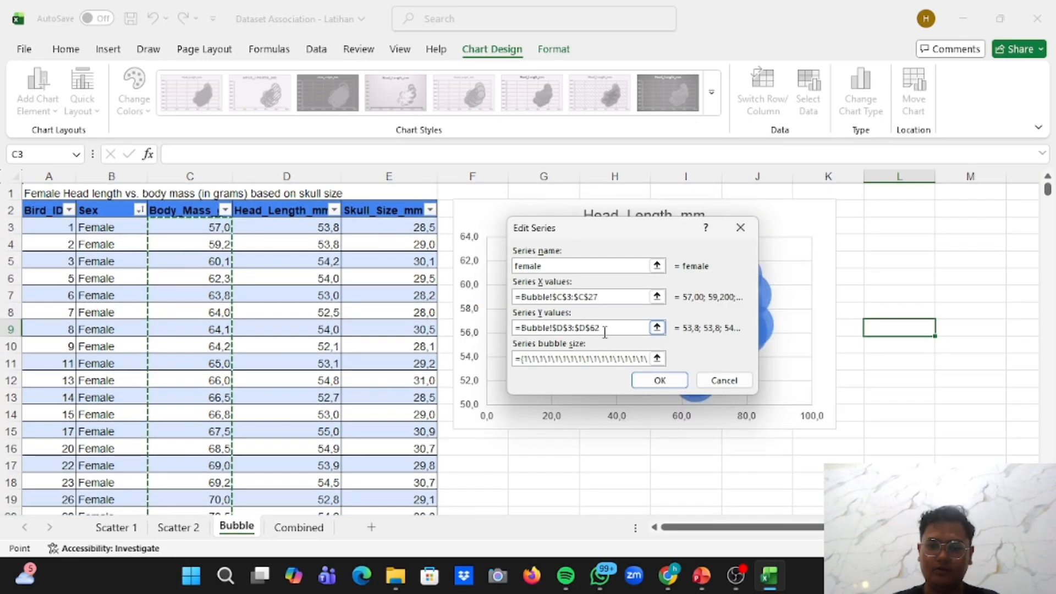
Replace the female series' Y values with the female head lengths in D3:D27 and apply the data source changes
{"action": "left_click", "coordinate": [602, 328]}
{"action": "left_click_drag", "start_coordinate": [600, 328], "coordinate": [574, 328]}
{"action": "left_click_drag", "start_coordinate": [499, 337], "coordinate": [524, 331]}
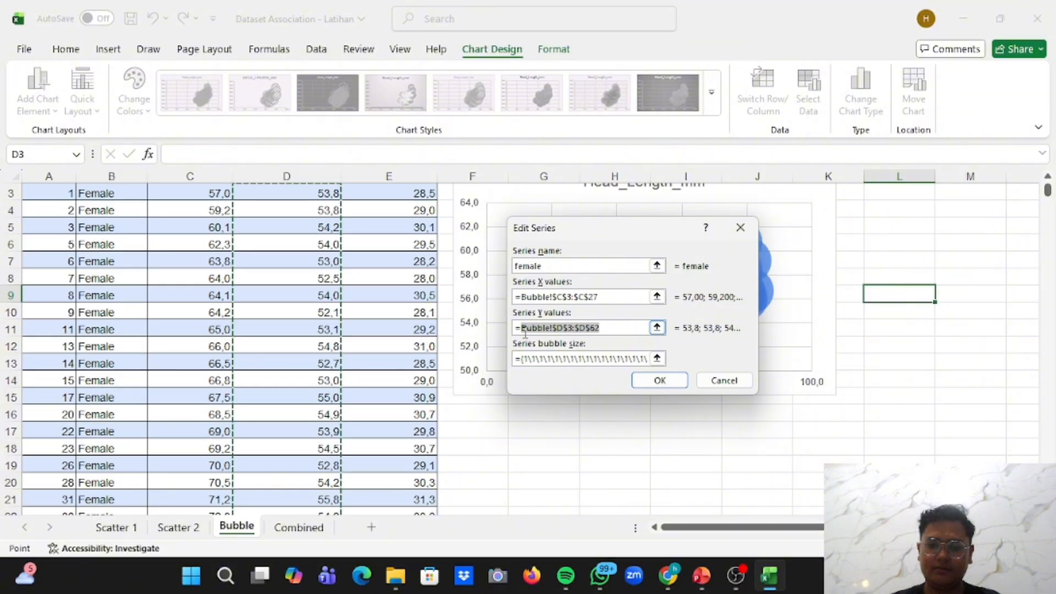
{"action": "key", "text": "BackSpace"}
{"action": "scroll", "coordinate": [301, 252], "scroll_direction": "up", "scroll_amount": 1}
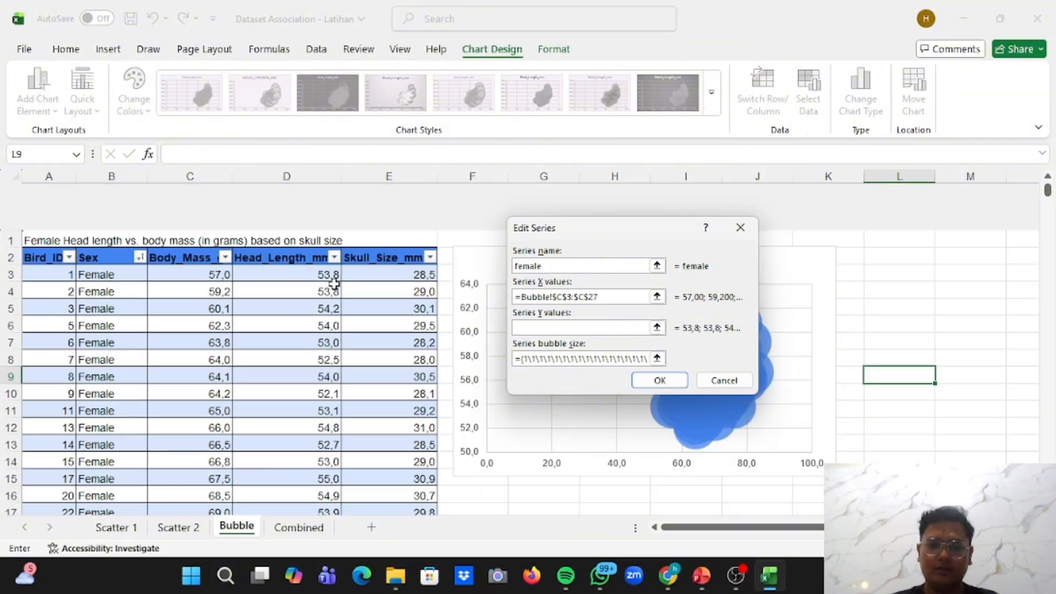
{"action": "left_click_drag", "start_coordinate": [274, 227], "coordinate": [295, 469]}
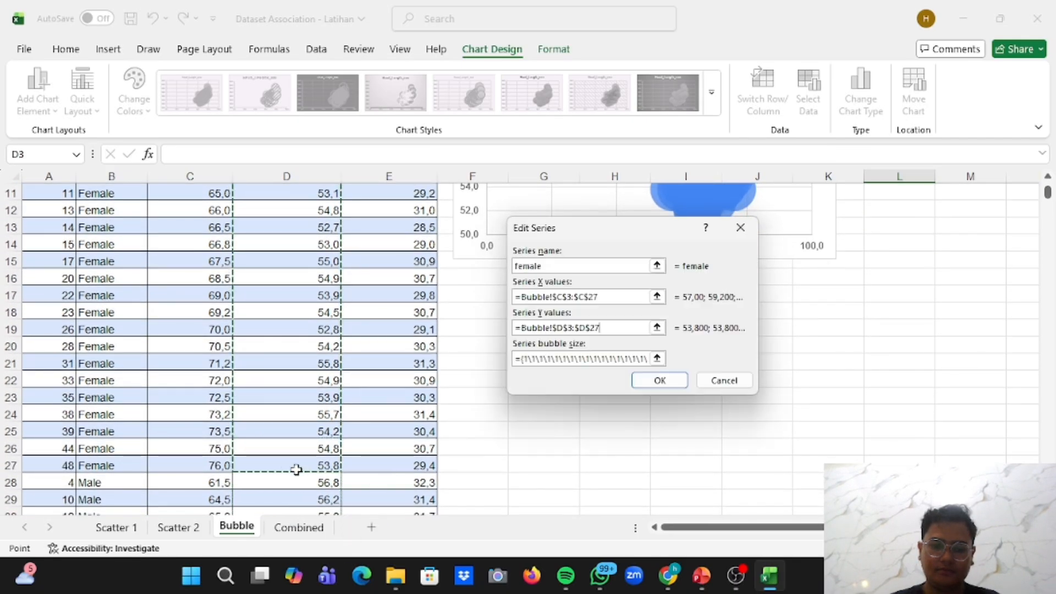
{"action": "left_click", "coordinate": [655, 381]}
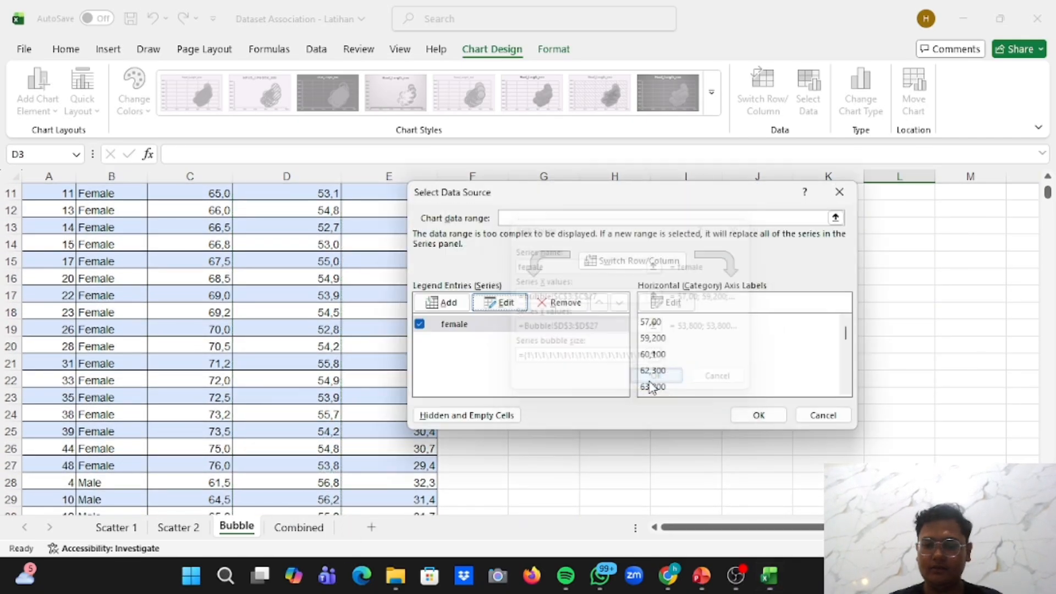
{"action": "left_click", "coordinate": [759, 416]}
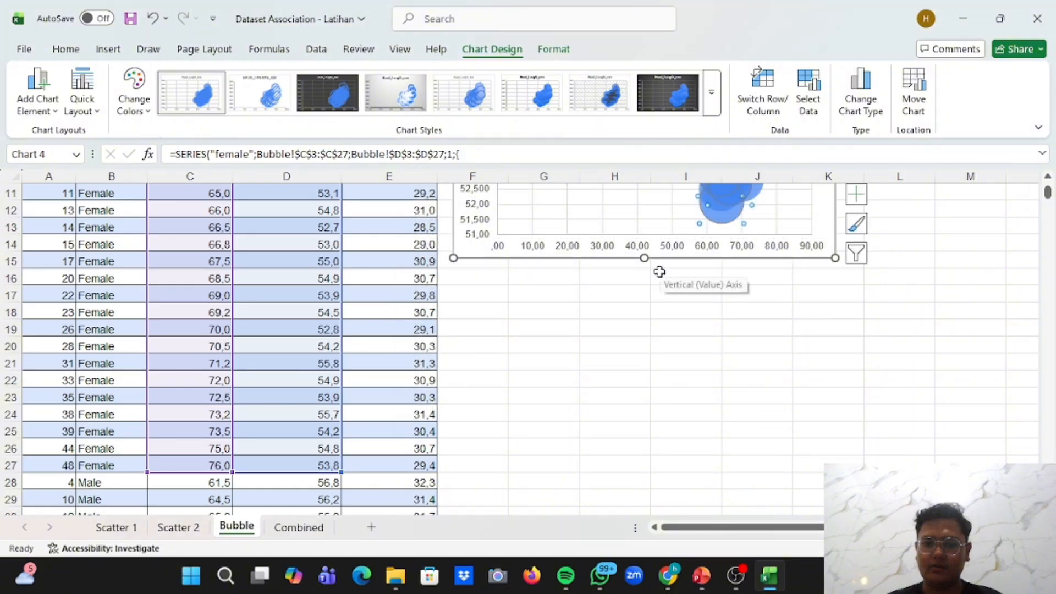
Set the bubble chart's horizontal axis bounds to a minimum of 55 and a maximum of 85
{"action": "scroll", "coordinate": [660, 271], "scroll_direction": "up", "scroll_amount": 2}
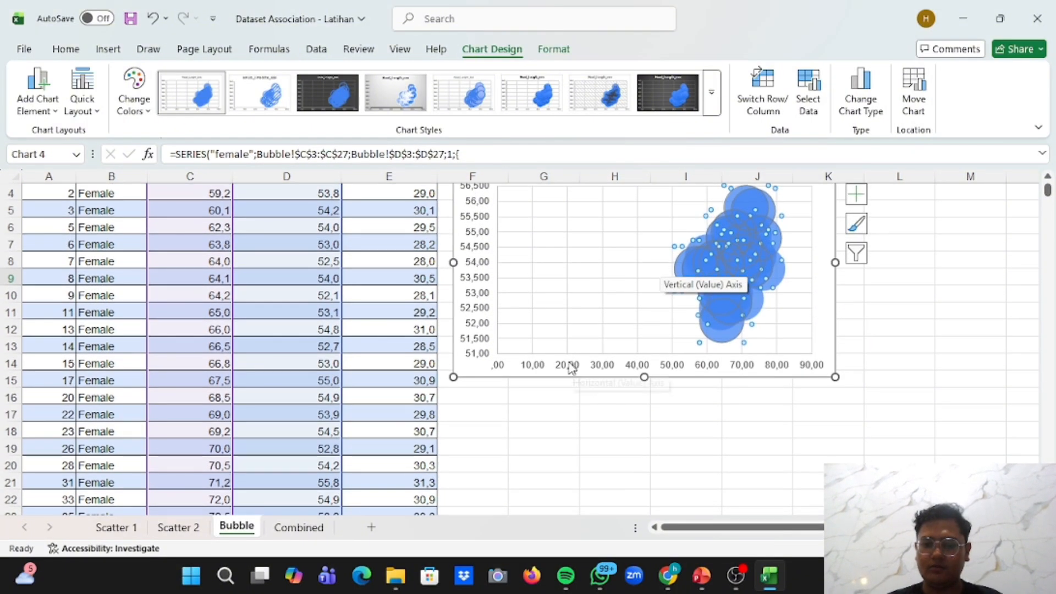
{"action": "left_click", "coordinate": [572, 367]}
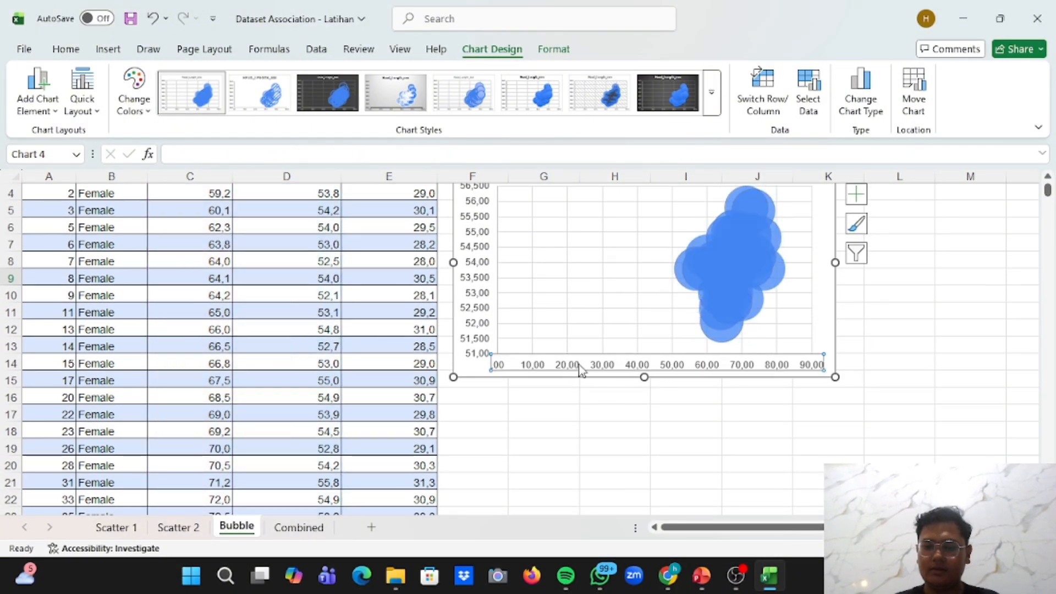
{"action": "right_click", "coordinate": [576, 370]}
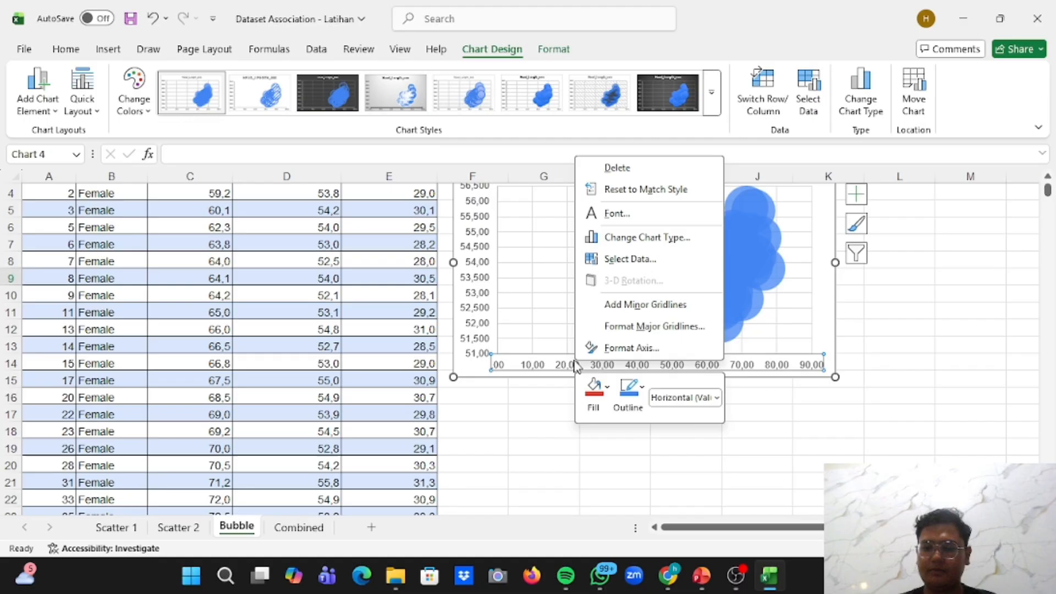
{"action": "left_click", "coordinate": [627, 349]}
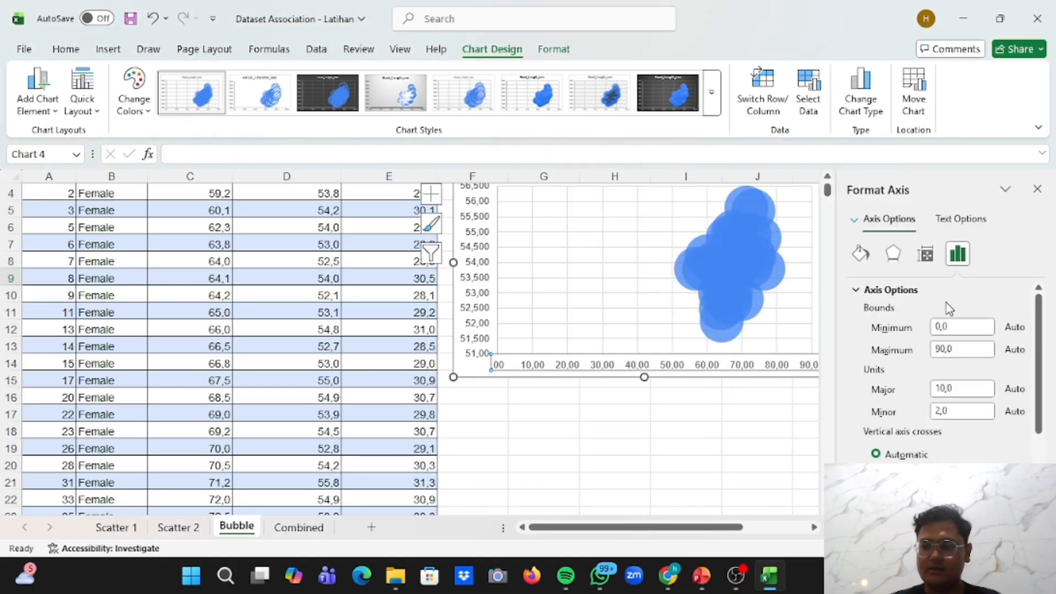
{"action": "left_click", "coordinate": [973, 328]}
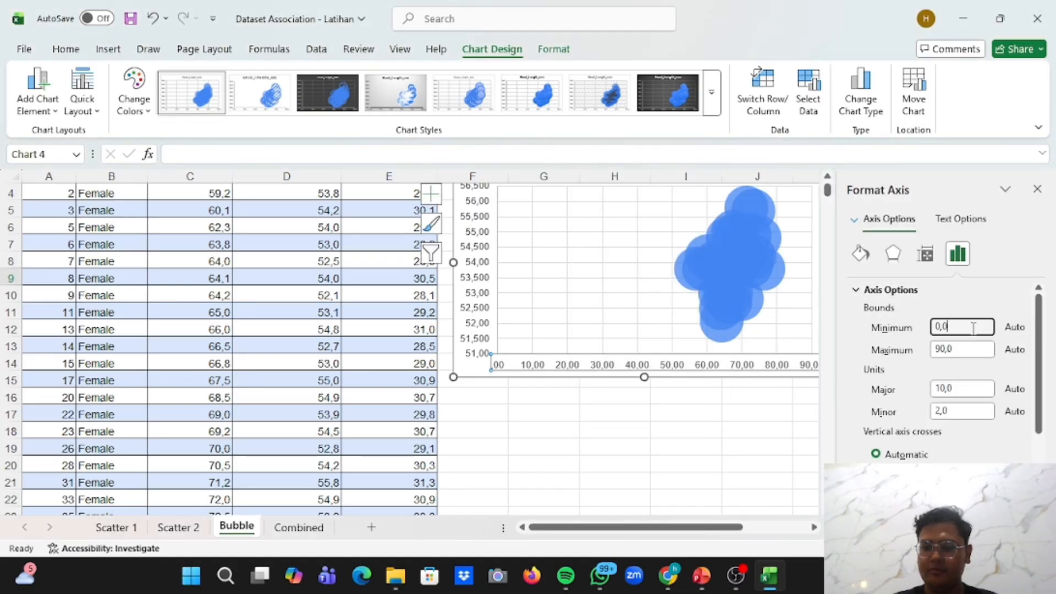
{"action": "type", "text": "55"}
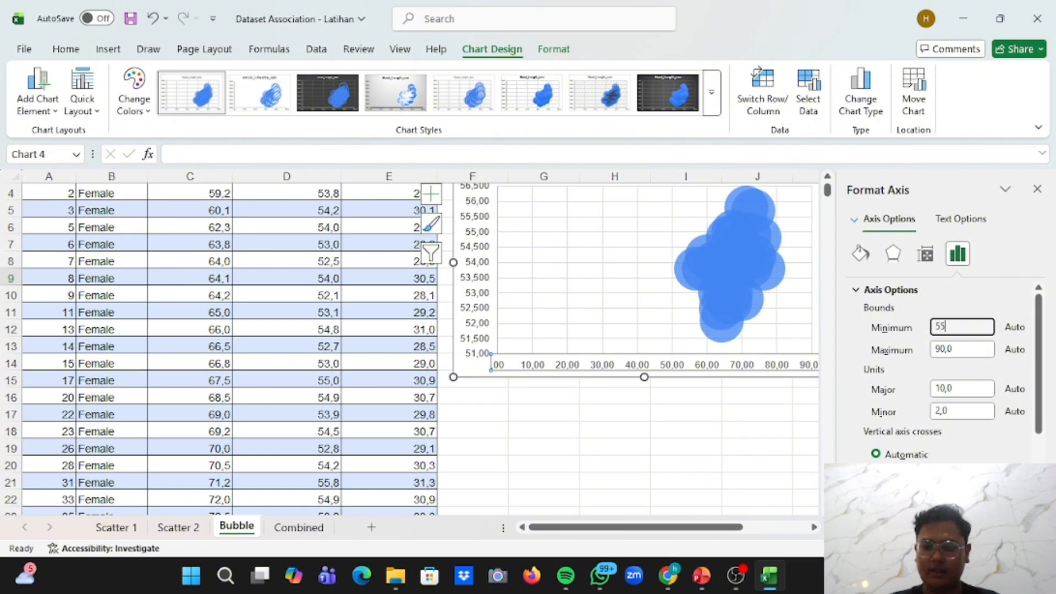
{"action": "double_click", "coordinate": [960, 347]}
{"action": "type", "text": "80"}
{"action": "key", "text": "Return"}
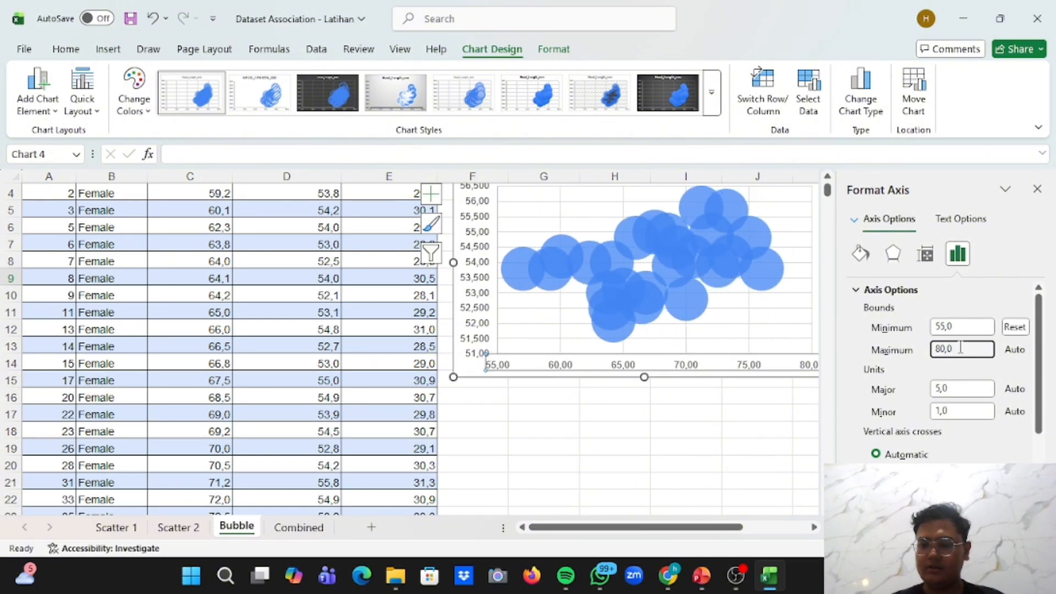
{"action": "key", "text": "BackSpace"}
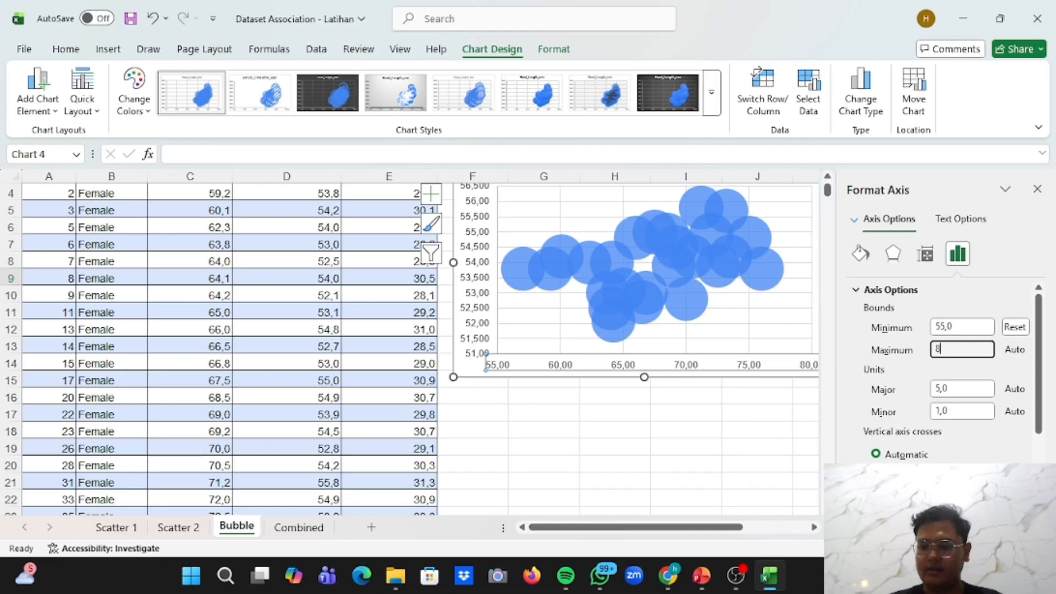
{"action": "type", "text": "5"}
{"action": "key", "text": "Return"}
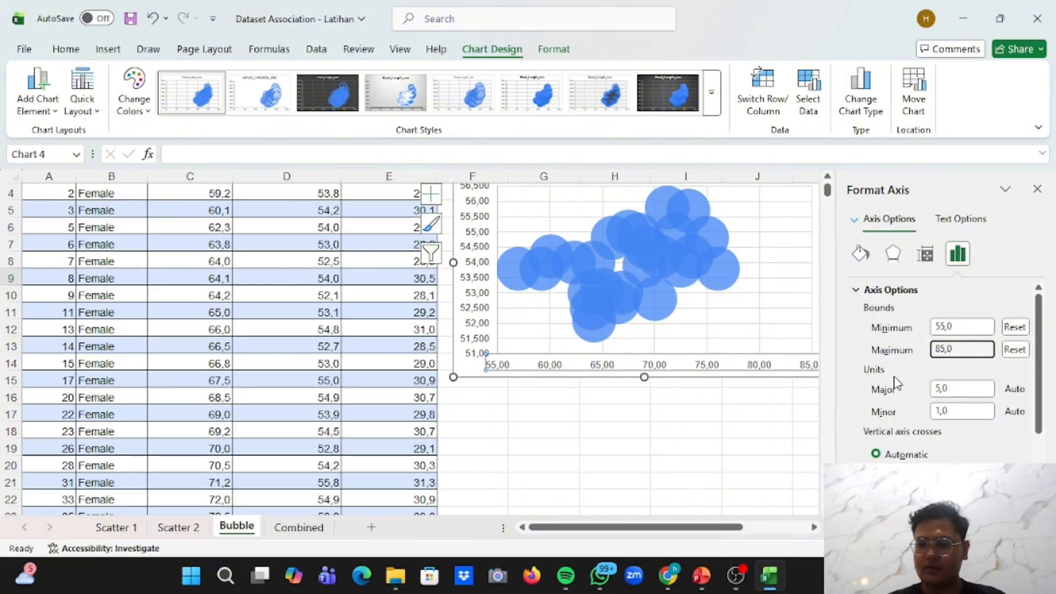
Format the horizontal axis labels as Number with 0 decimal places and no thousands separator
{"action": "scroll", "coordinate": [896, 382], "scroll_direction": "down", "scroll_amount": 3}
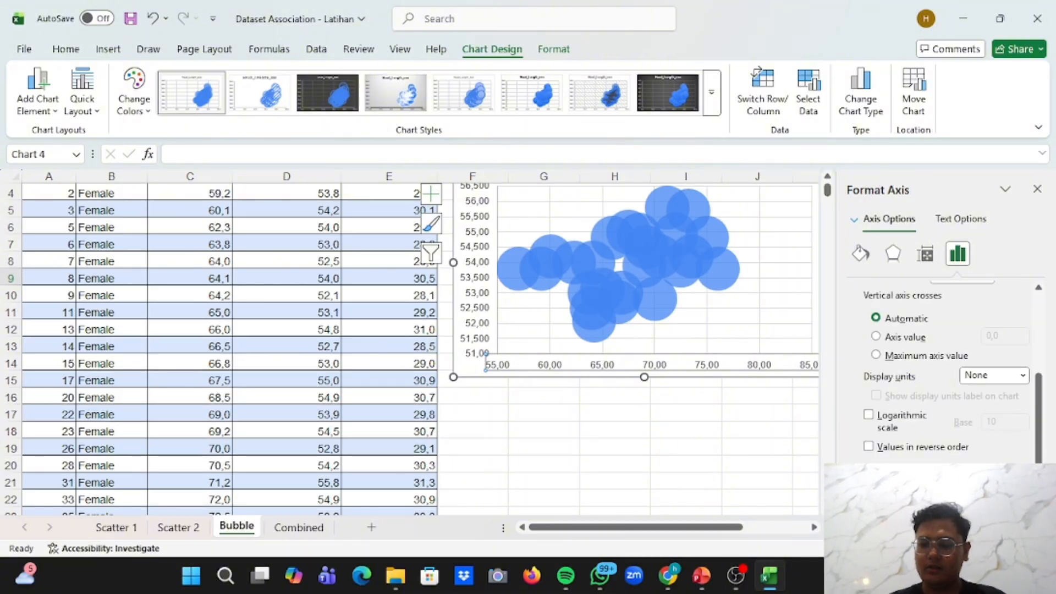
{"action": "scroll", "coordinate": [941, 352], "scroll_direction": "down", "scroll_amount": 3}
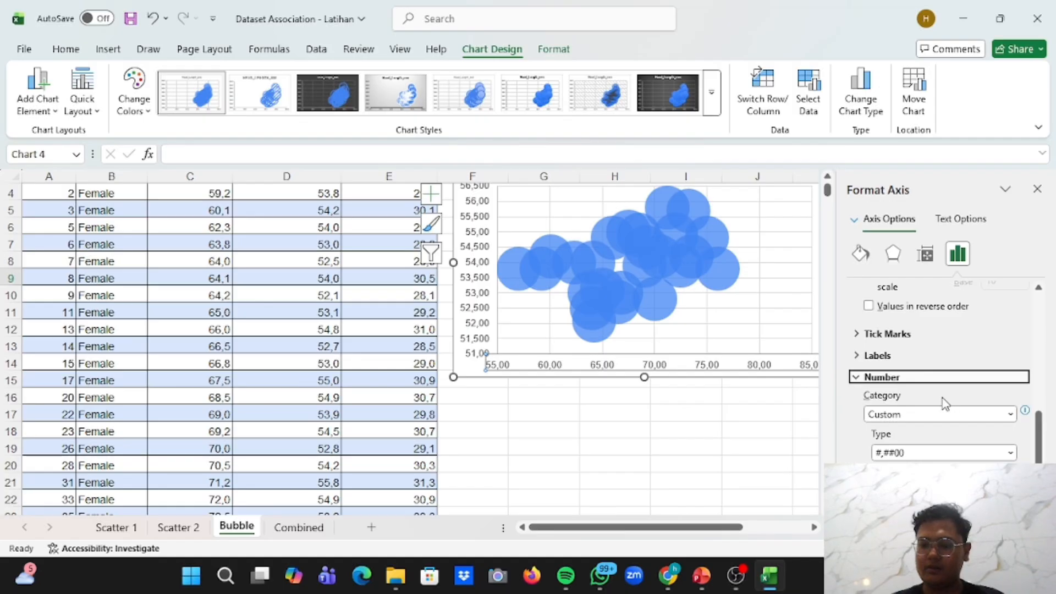
{"action": "left_click", "coordinate": [950, 415]}
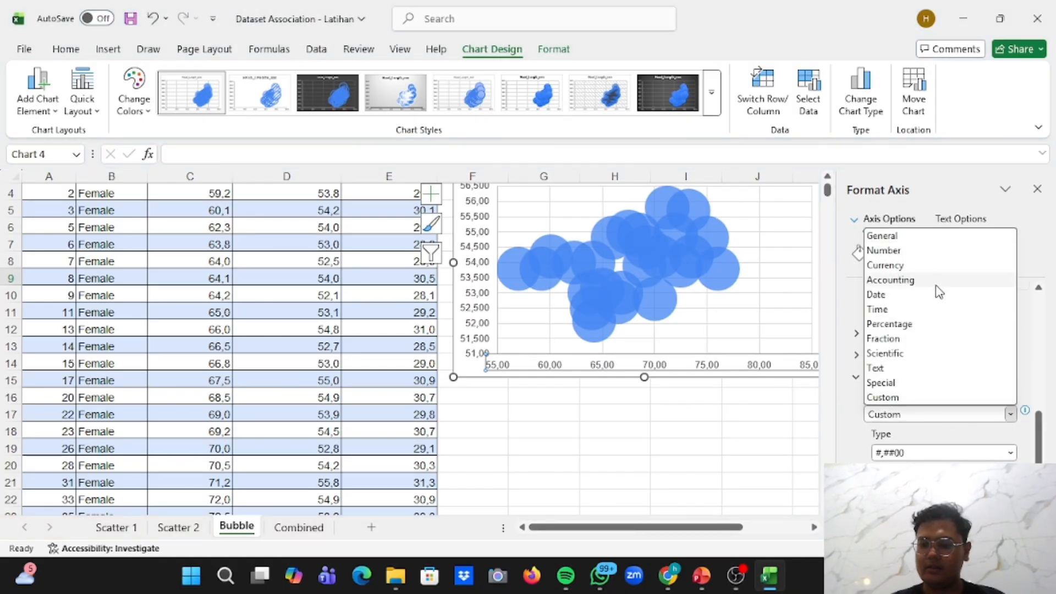
{"action": "left_click", "coordinate": [884, 250]}
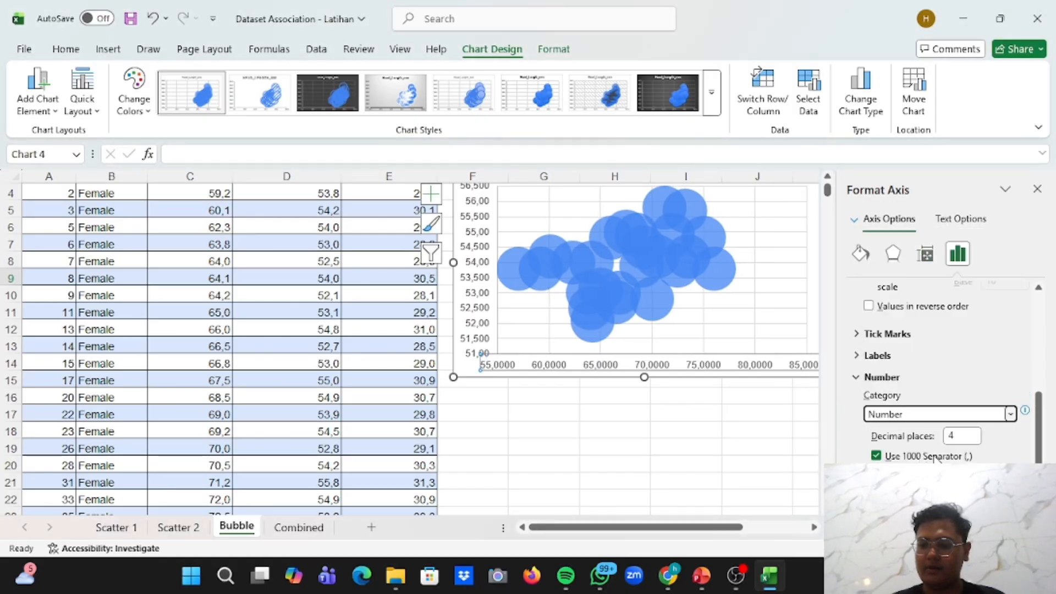
{"action": "left_click", "coordinate": [961, 435]}
{"action": "key", "text": "BackSpace"}
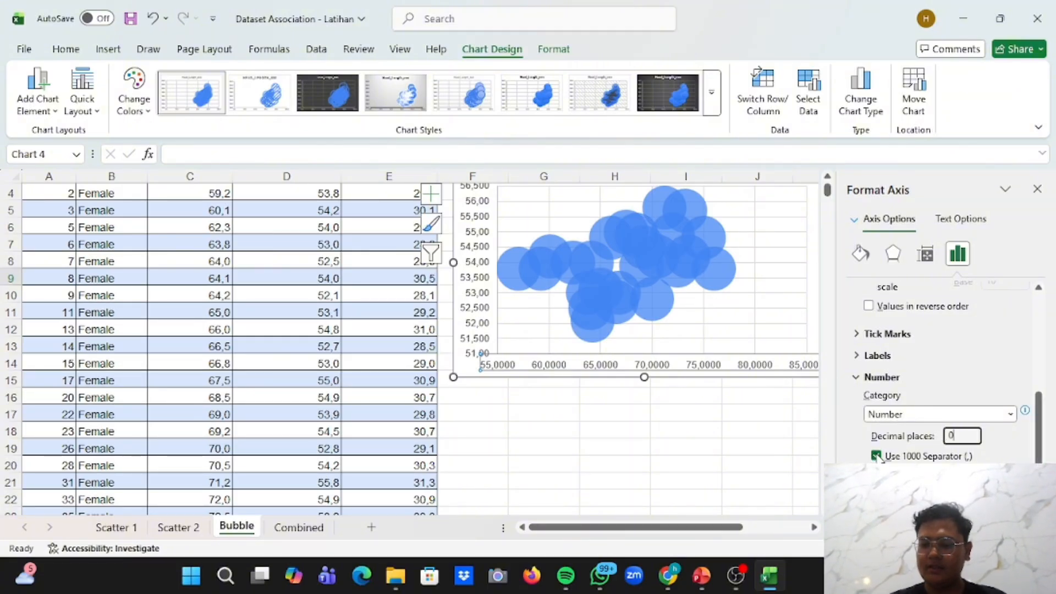
{"action": "left_click", "coordinate": [876, 456]}
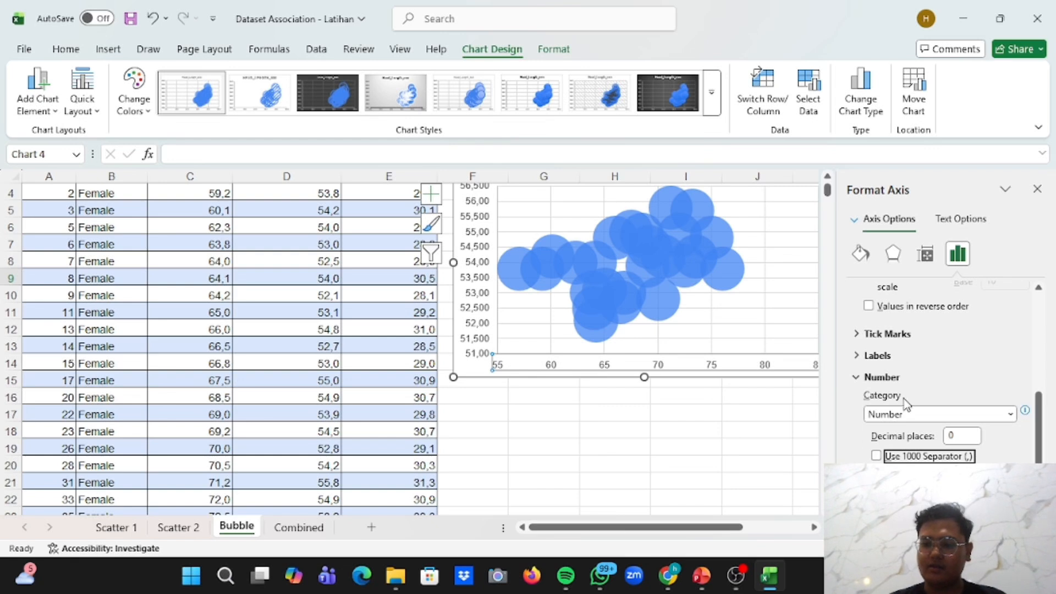
{"action": "scroll", "coordinate": [907, 404], "scroll_direction": "up", "scroll_amount": 3}
{"action": "scroll", "coordinate": [906, 405], "scroll_direction": "up", "scroll_amount": 2}
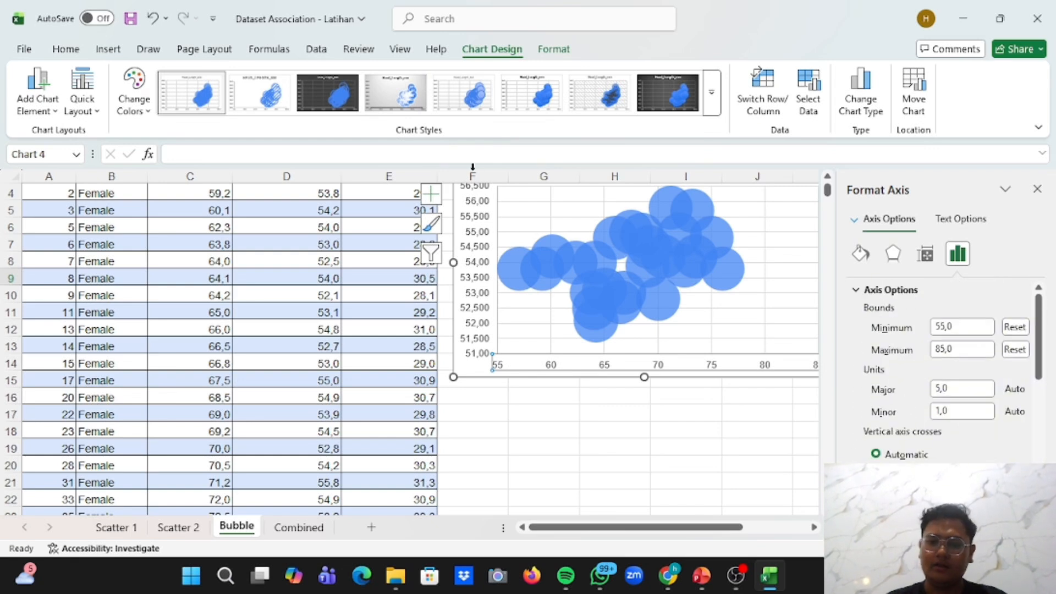
Format the bubble chart's vertical axis labels as Number with 0 decimal places and no thousands separator, and close the formatting pane
{"action": "left_click", "coordinate": [478, 270]}
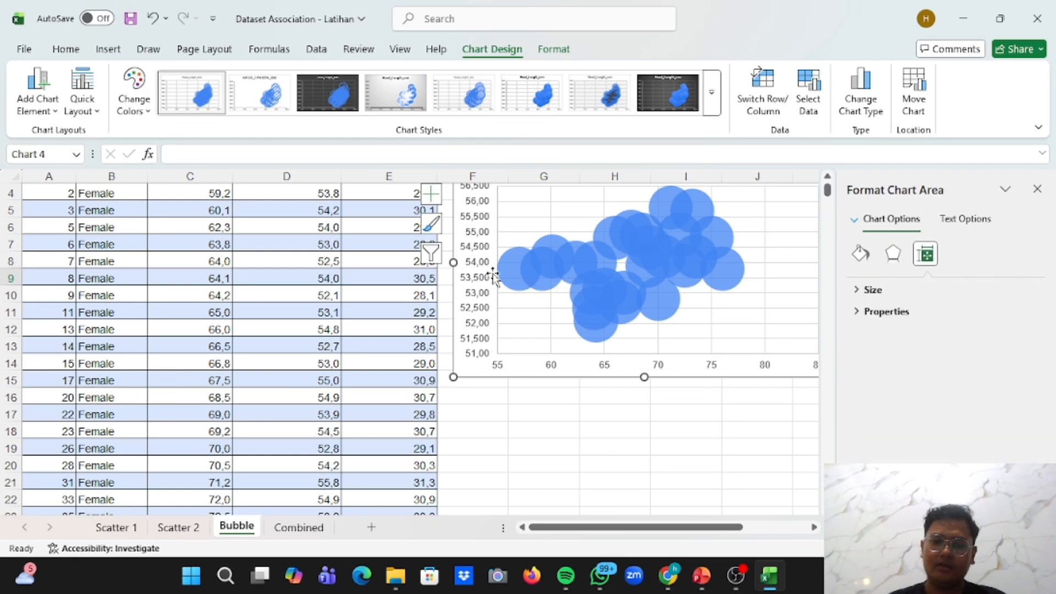
{"action": "left_click", "coordinate": [960, 221]}
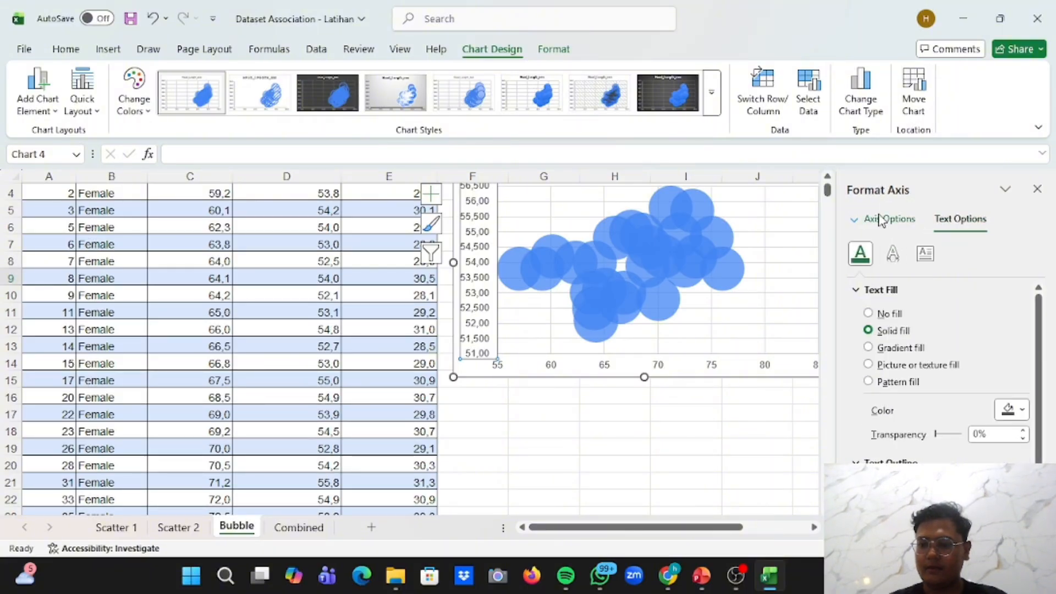
{"action": "left_click", "coordinate": [881, 221]}
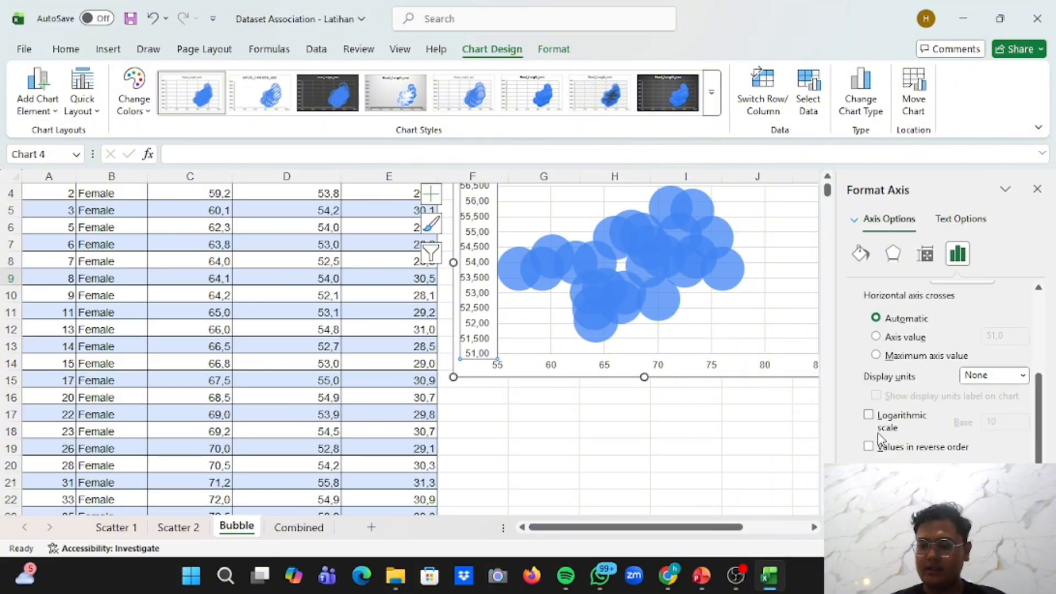
{"action": "scroll", "coordinate": [971, 405], "scroll_direction": "down", "scroll_amount": 3}
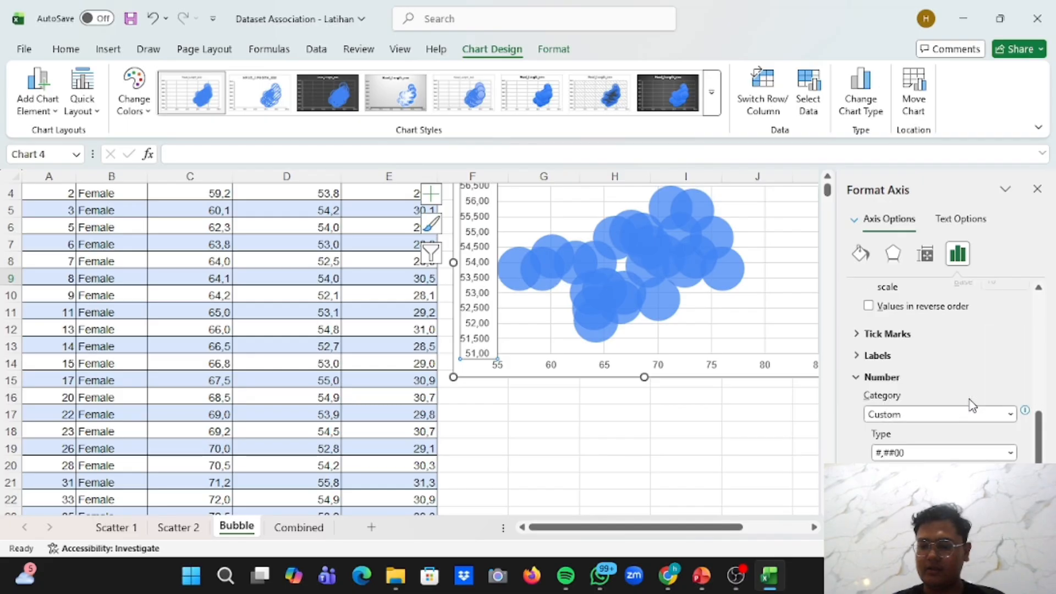
{"action": "left_click", "coordinate": [977, 421]}
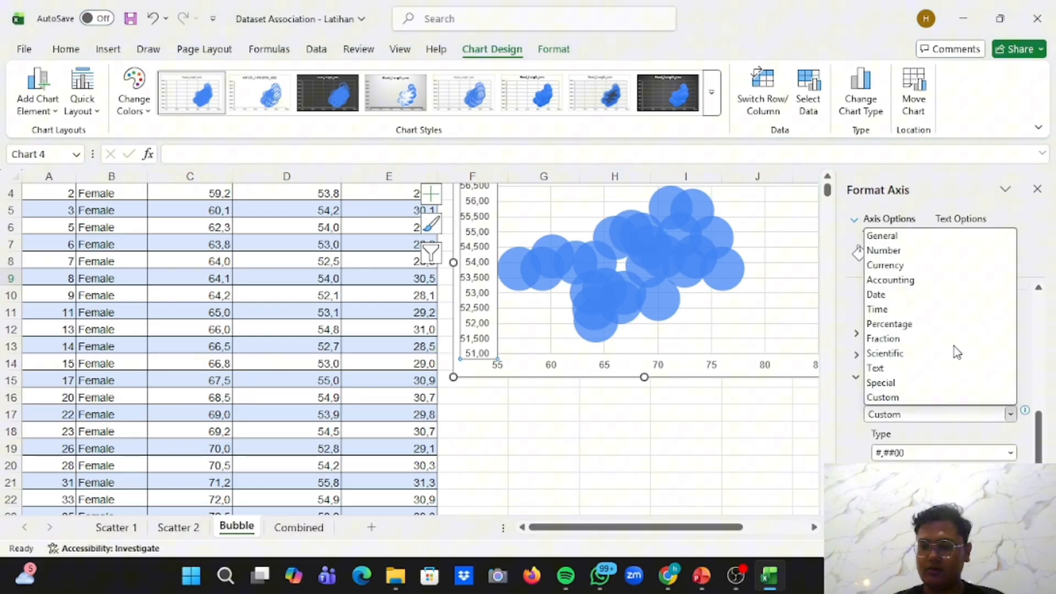
{"action": "left_click", "coordinate": [909, 252]}
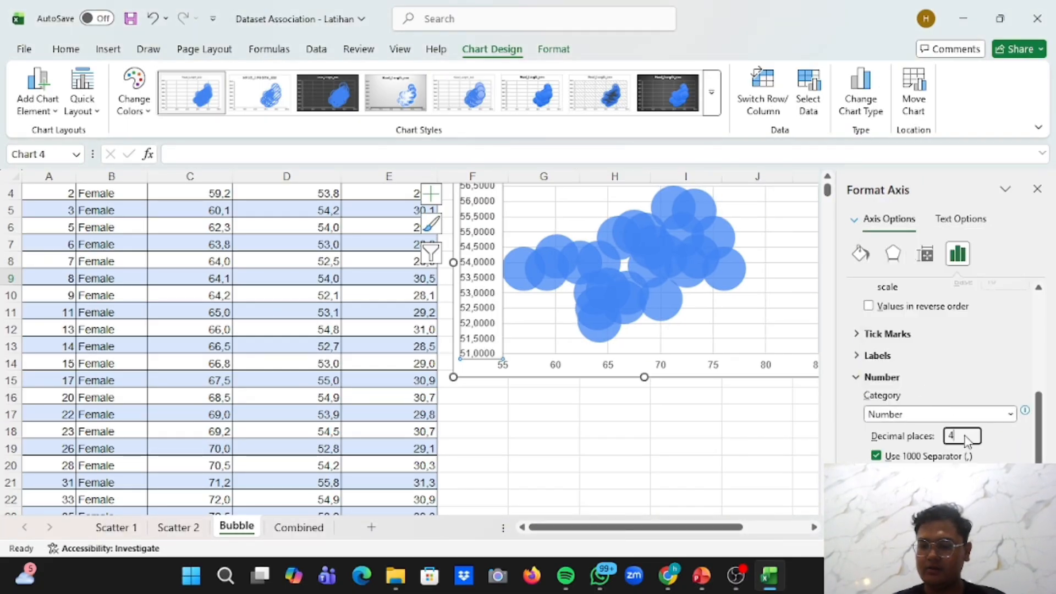
{"action": "type", "text": "0"}
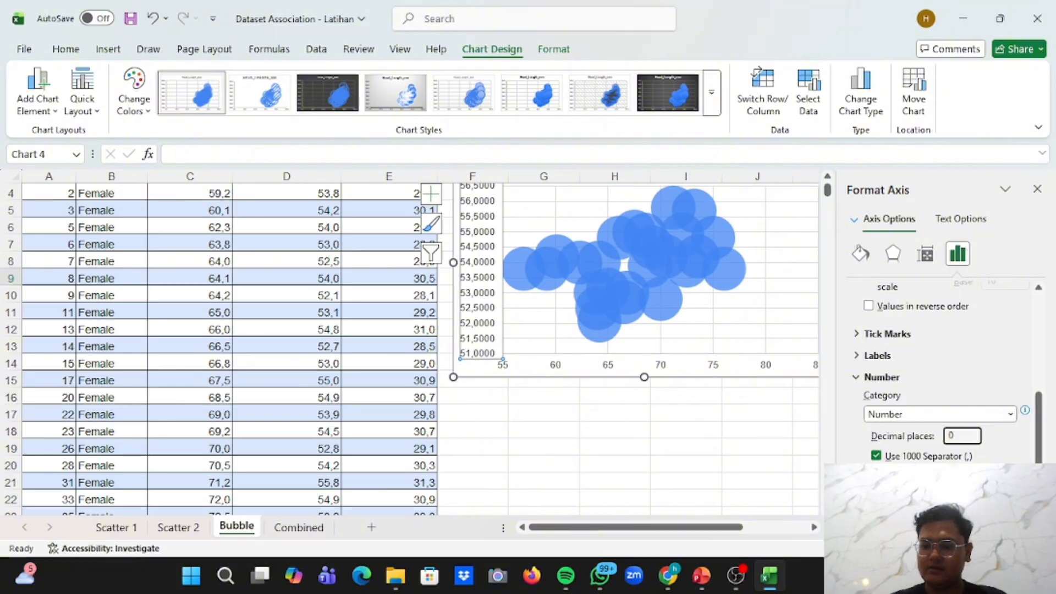
{"action": "key", "text": "Tab"}
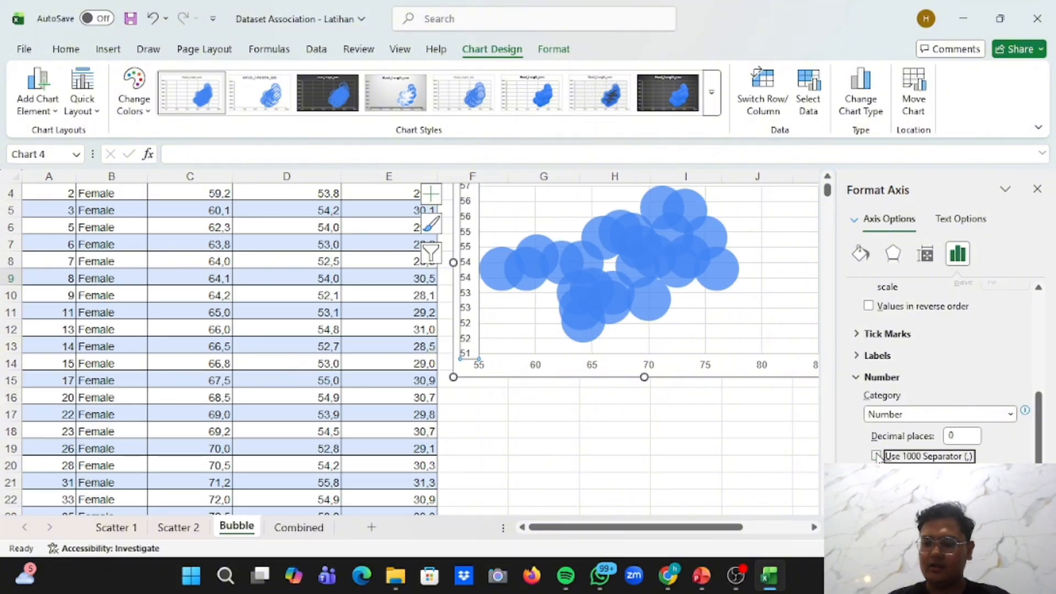
{"action": "scroll", "coordinate": [745, 412], "scroll_direction": "up", "scroll_amount": 1}
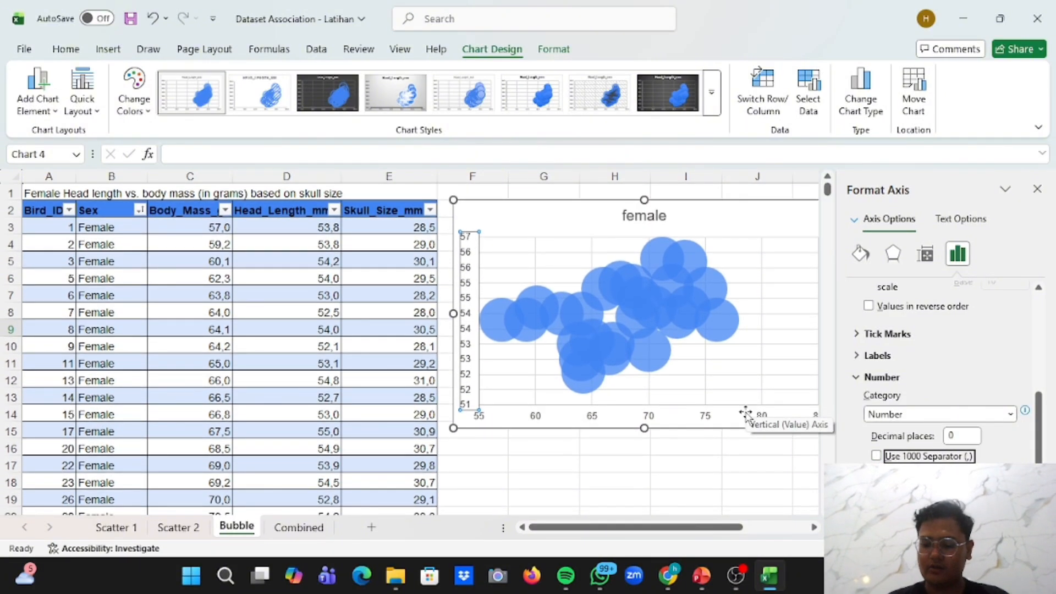
{"action": "left_click", "coordinate": [657, 461]}
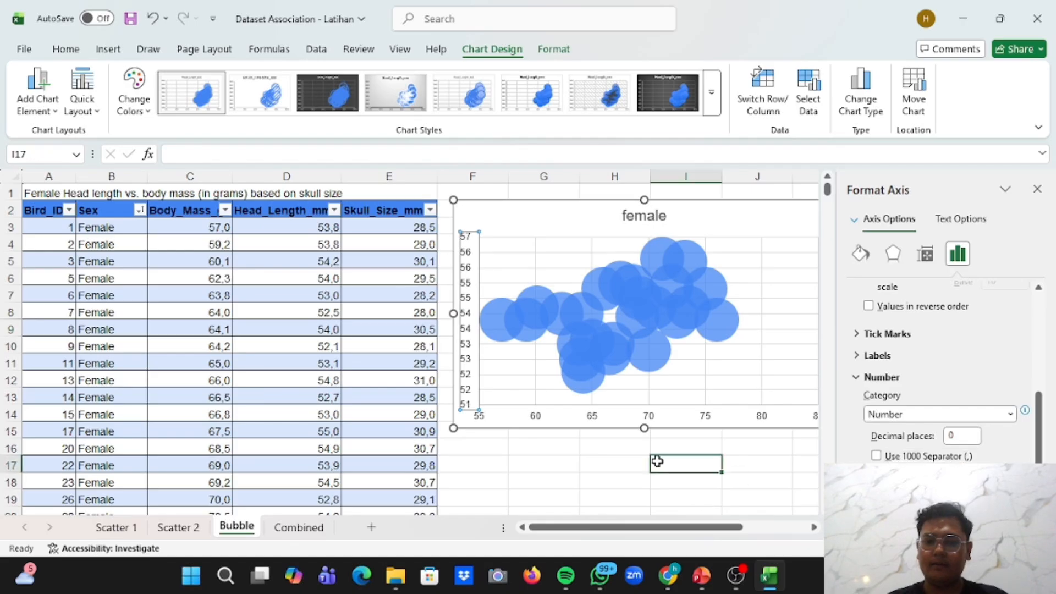
{"action": "left_click", "coordinate": [1038, 190]}
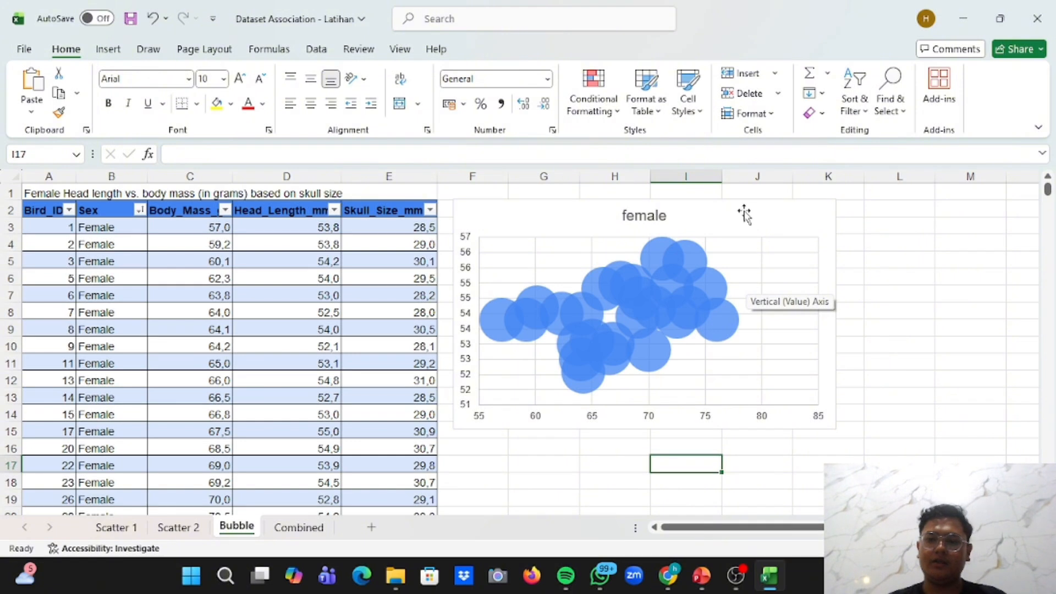
Copy the female bubble chart and paste the duplicate at cell L2, beside the original
{"action": "left_click", "coordinate": [712, 219]}
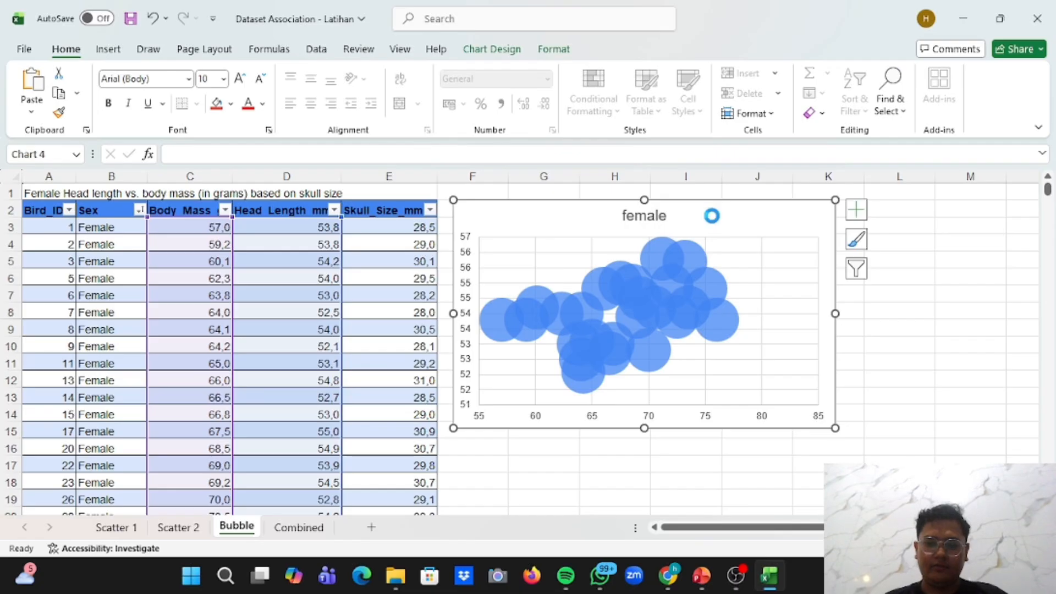
{"action": "left_click", "coordinate": [948, 210]}
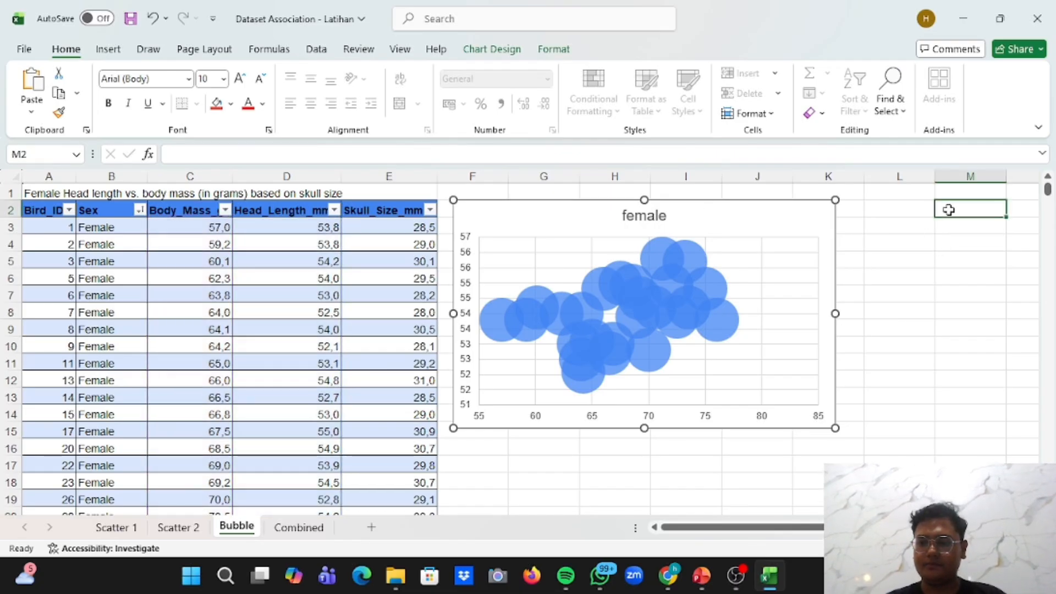
{"action": "left_click", "coordinate": [773, 225]}
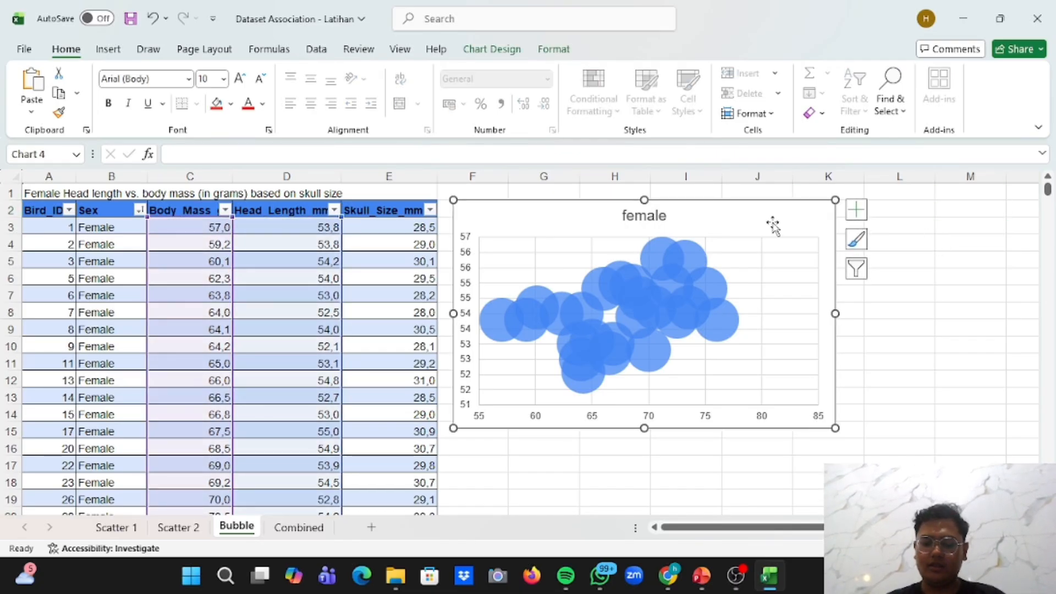
{"action": "left_click", "coordinate": [926, 214]}
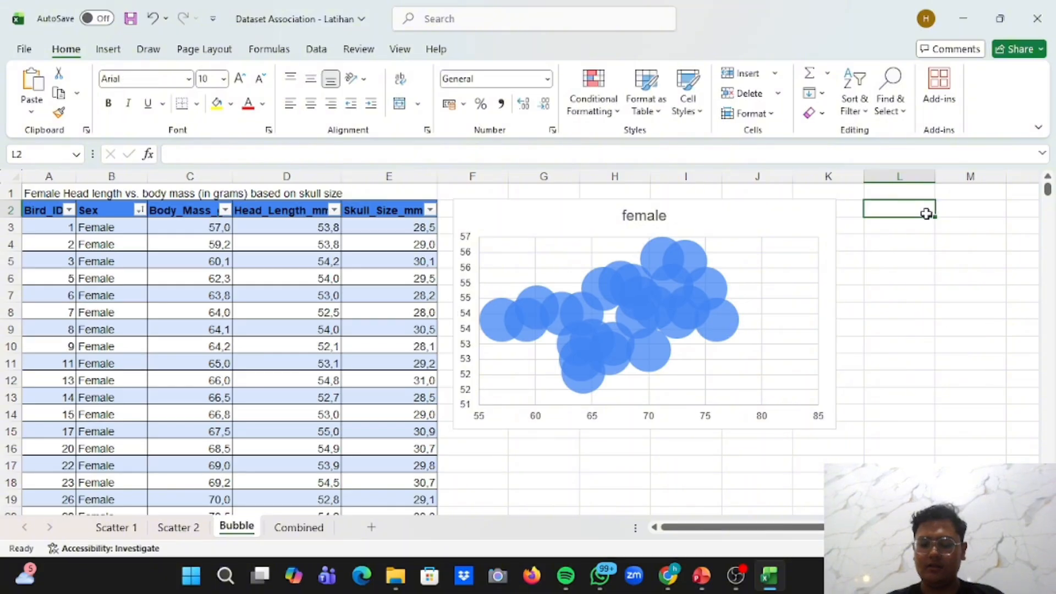
{"action": "key", "text": "ctrl+v"}
{"action": "scroll", "coordinate": [910, 264], "scroll_direction": "right", "scroll_amount": 1}
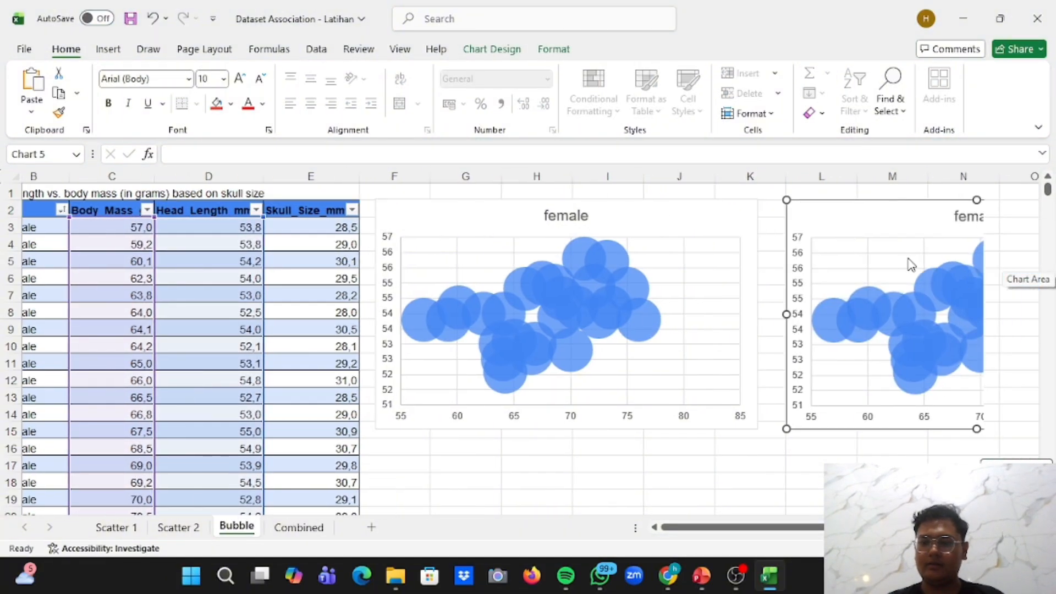
{"action": "scroll", "coordinate": [910, 264], "scroll_direction": "right", "scroll_amount": 4}
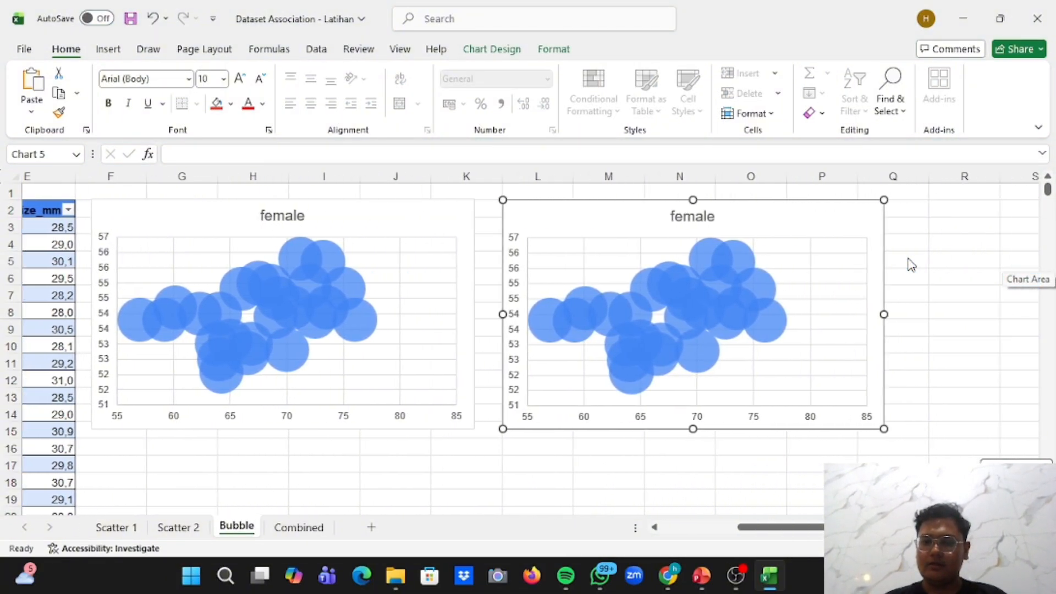
{"action": "scroll", "coordinate": [910, 264], "scroll_direction": "left", "scroll_amount": 3}
{"action": "scroll", "coordinate": [910, 264], "scroll_direction": "down", "scroll_amount": 1, "text": "ctrl"}
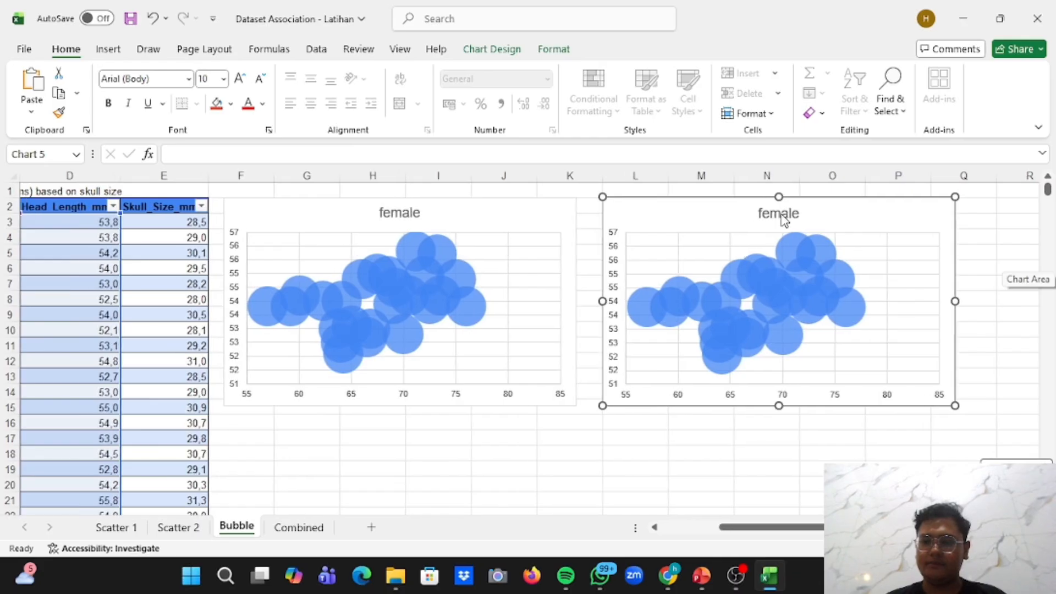
Open the duplicated chart's data series for editing and rename the series as male
{"action": "double_click", "coordinate": [792, 214]}
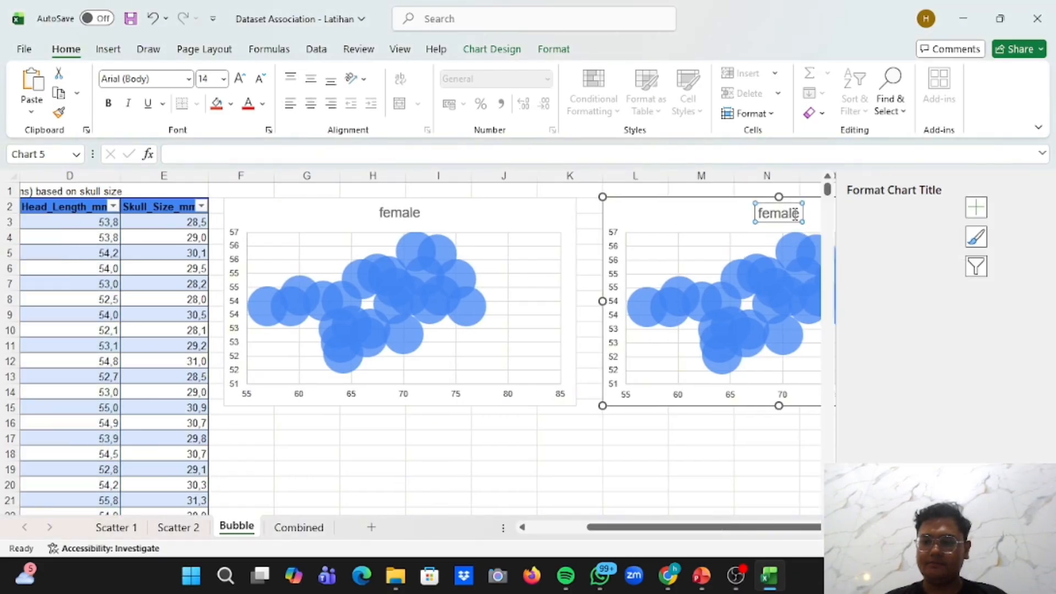
{"action": "left_click", "coordinate": [1037, 188]}
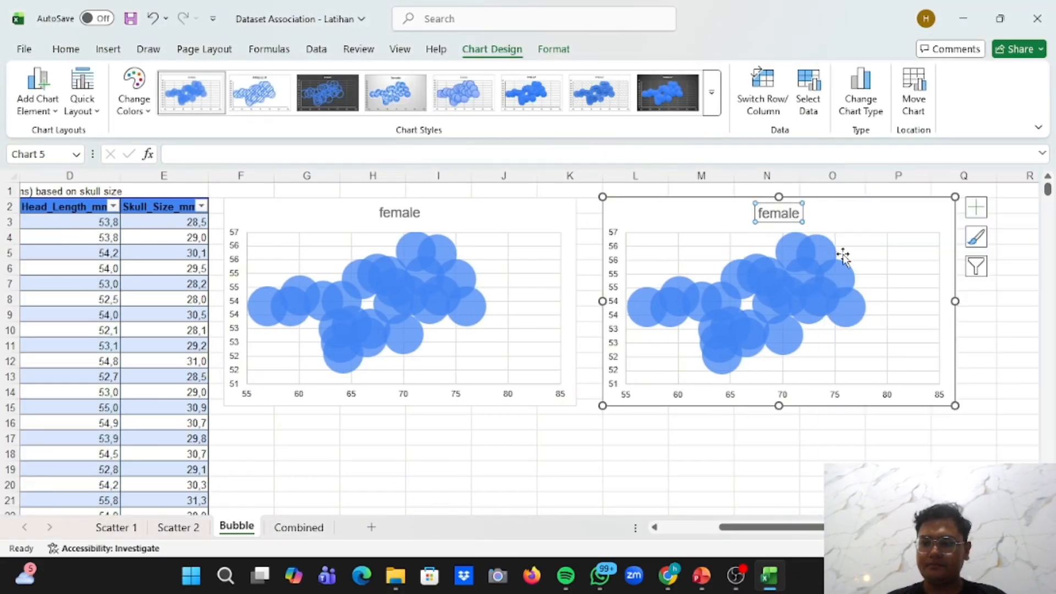
{"action": "left_click", "coordinate": [815, 261]}
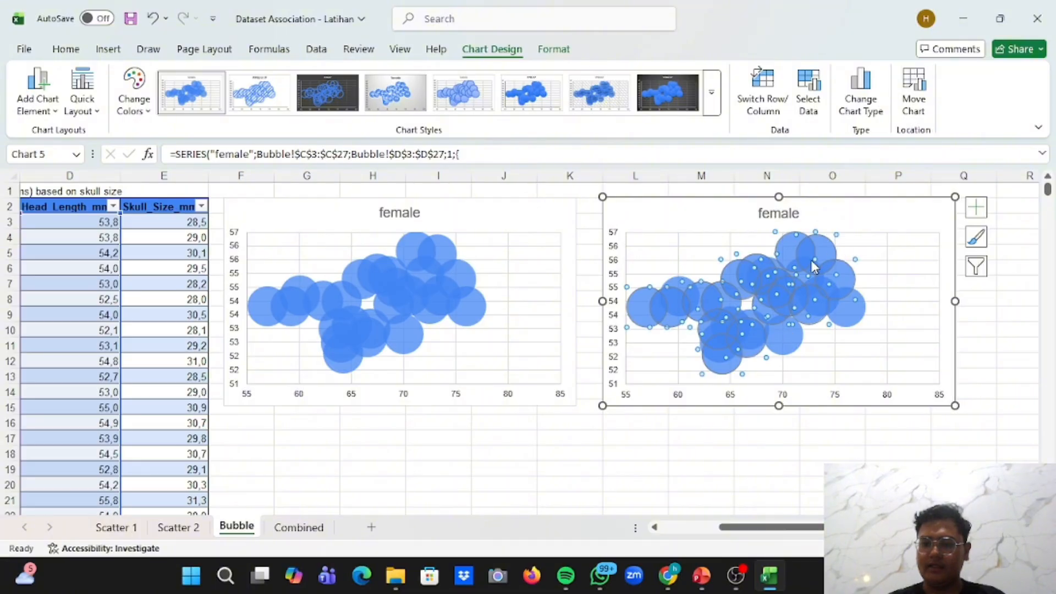
{"action": "right_click", "coordinate": [813, 272]}
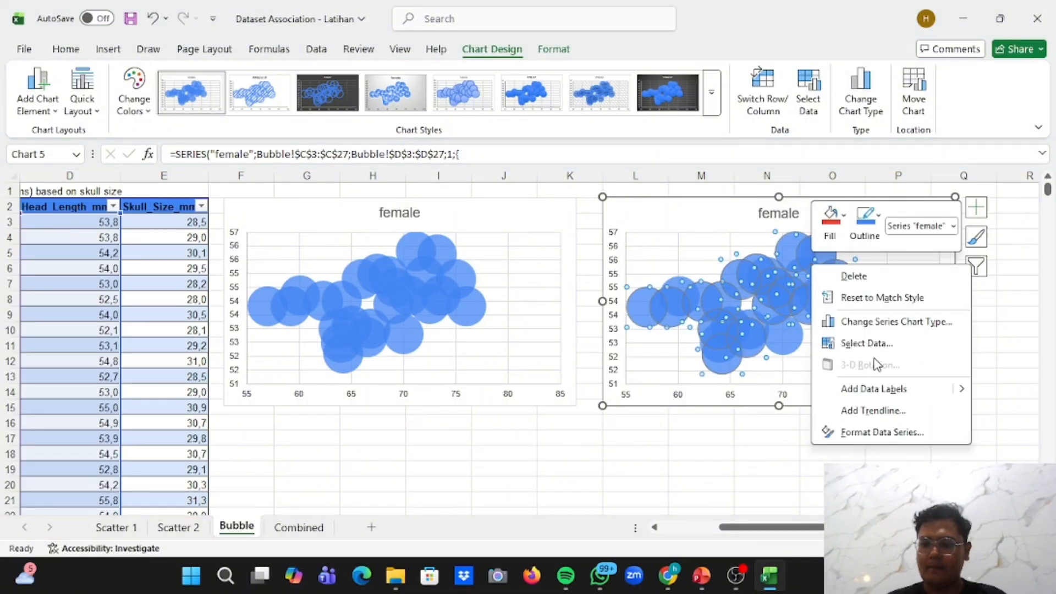
{"action": "left_click", "coordinate": [785, 266]}
{"action": "right_click", "coordinate": [785, 266]}
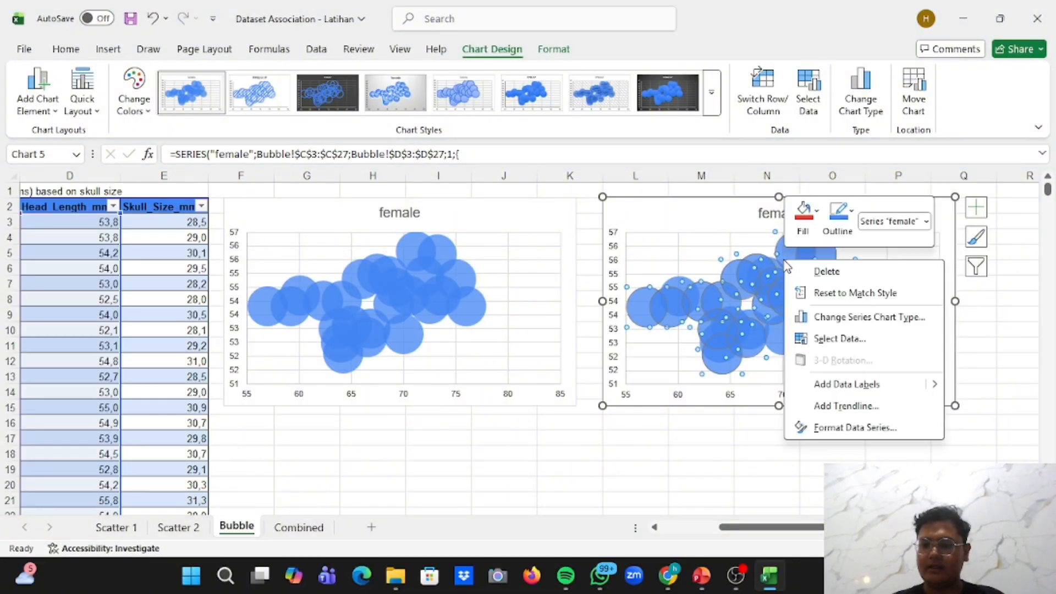
{"action": "left_click", "coordinate": [837, 339]}
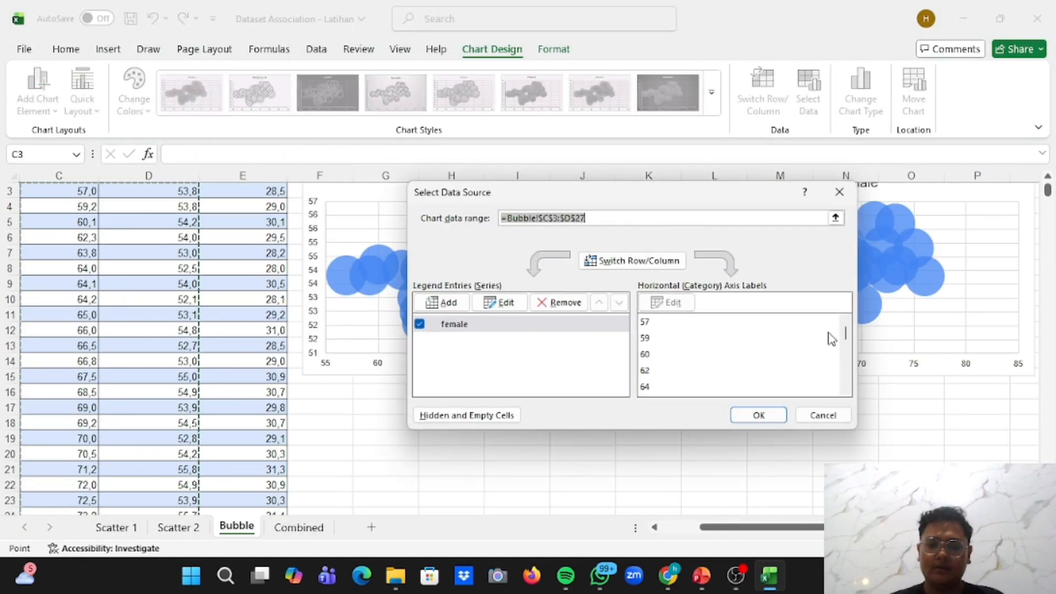
{"action": "left_click", "coordinate": [505, 304]}
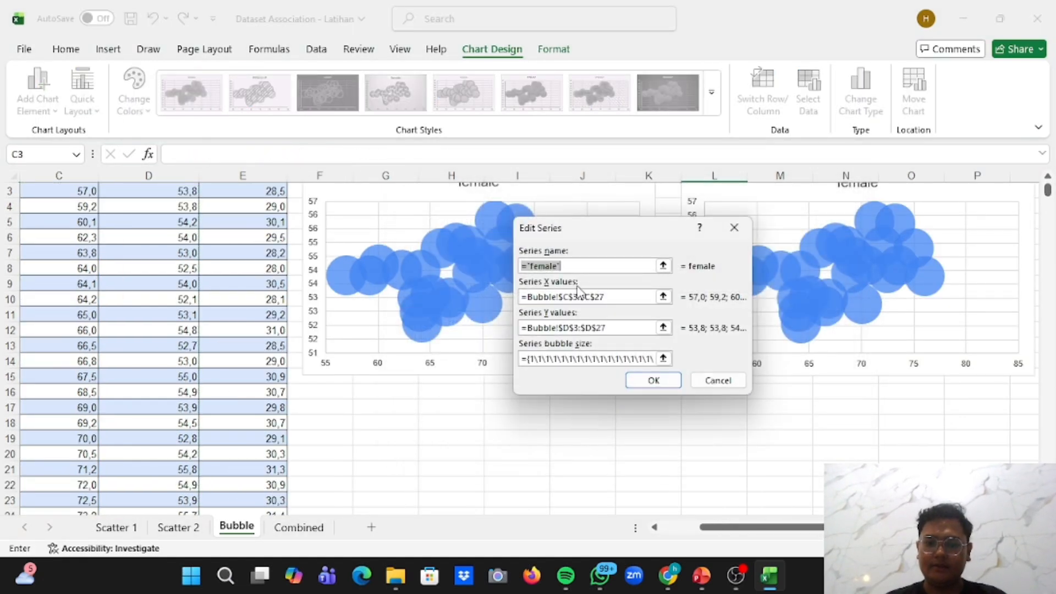
{"action": "key", "text": "BackSpace"}
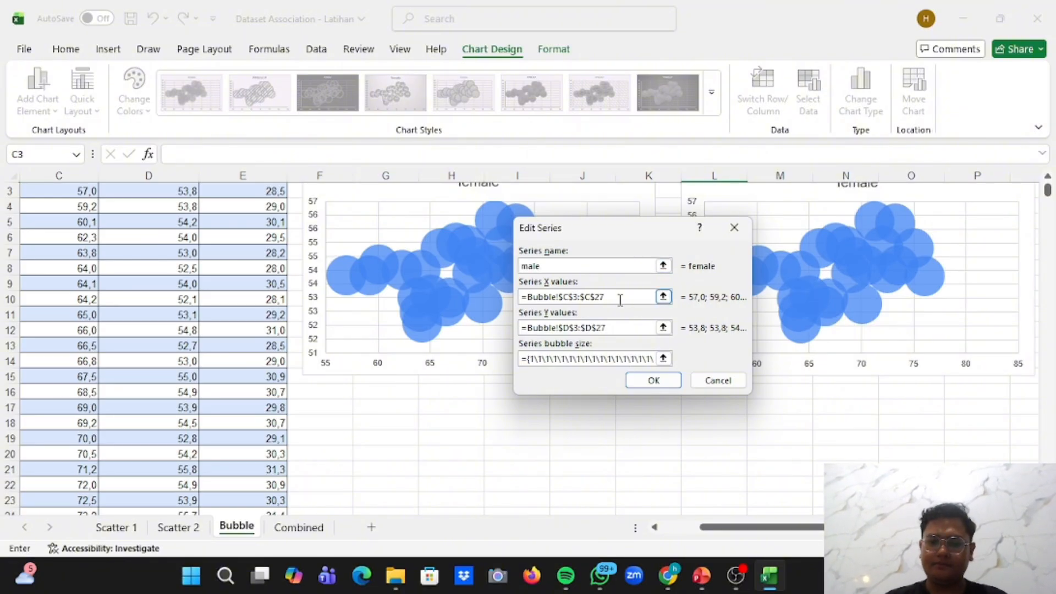
Replace the male series' X values with the male body masses in C28:C62 on the Bubble sheet
{"action": "left_click_drag", "start_coordinate": [619, 300], "coordinate": [471, 297]}
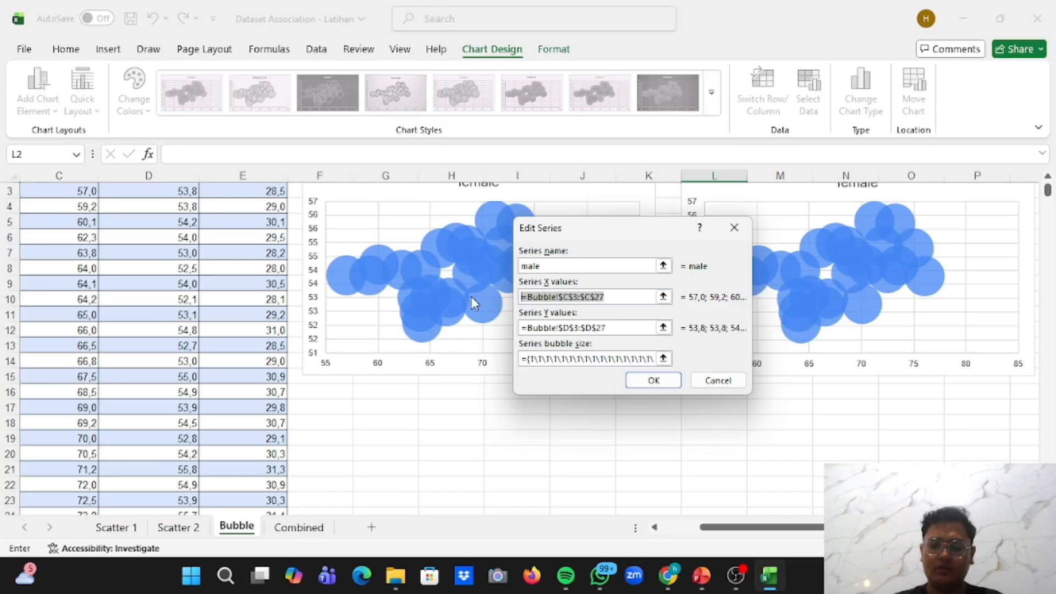
{"action": "key", "text": "BackSpace"}
{"action": "scroll", "coordinate": [119, 319], "scroll_direction": "left", "scroll_amount": 3}
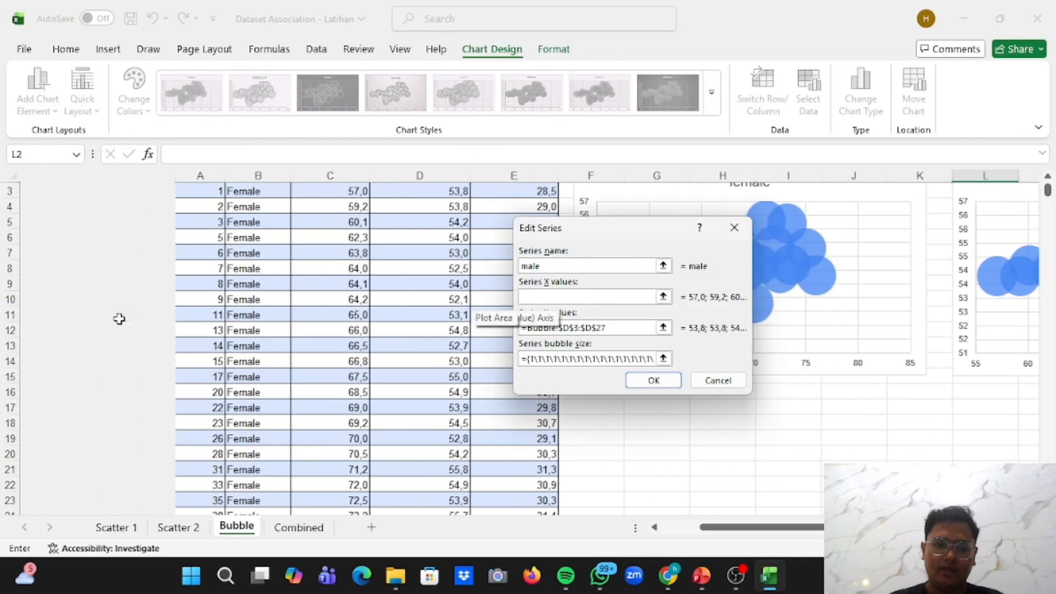
{"action": "scroll", "coordinate": [159, 445], "scroll_direction": "down", "scroll_amount": 4}
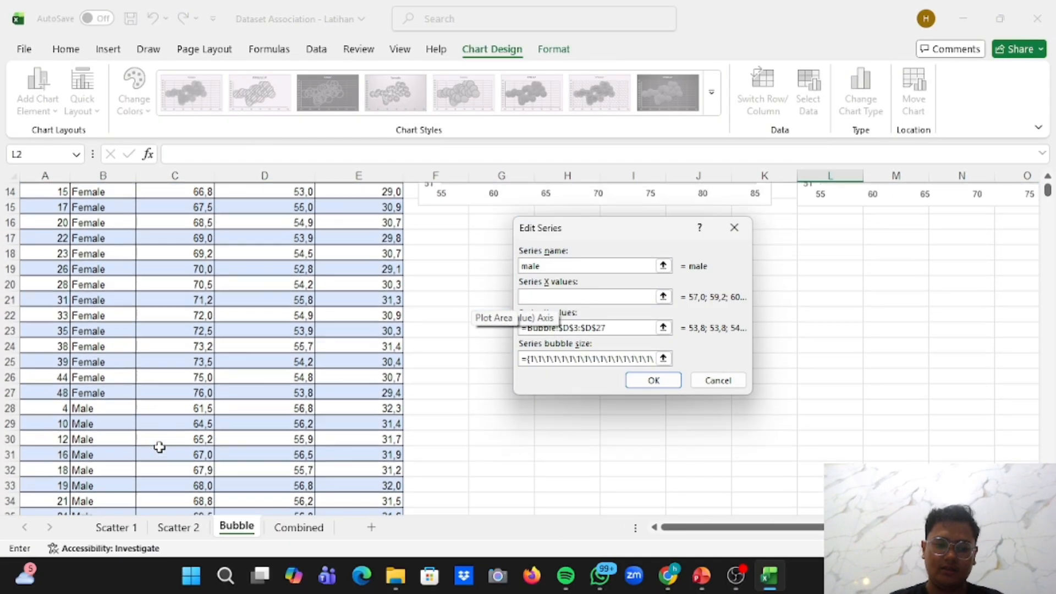
{"action": "left_click", "coordinate": [193, 412]}
{"action": "scroll", "coordinate": [193, 412], "scroll_direction": "down", "scroll_amount": 8}
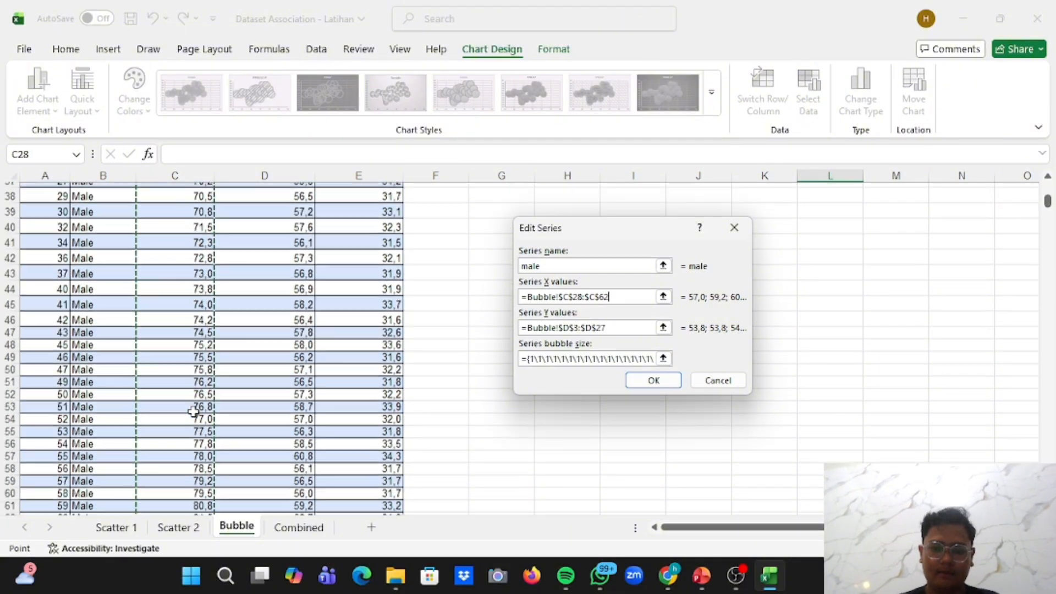
{"action": "left_click", "coordinate": [176, 497], "text": "shift"}
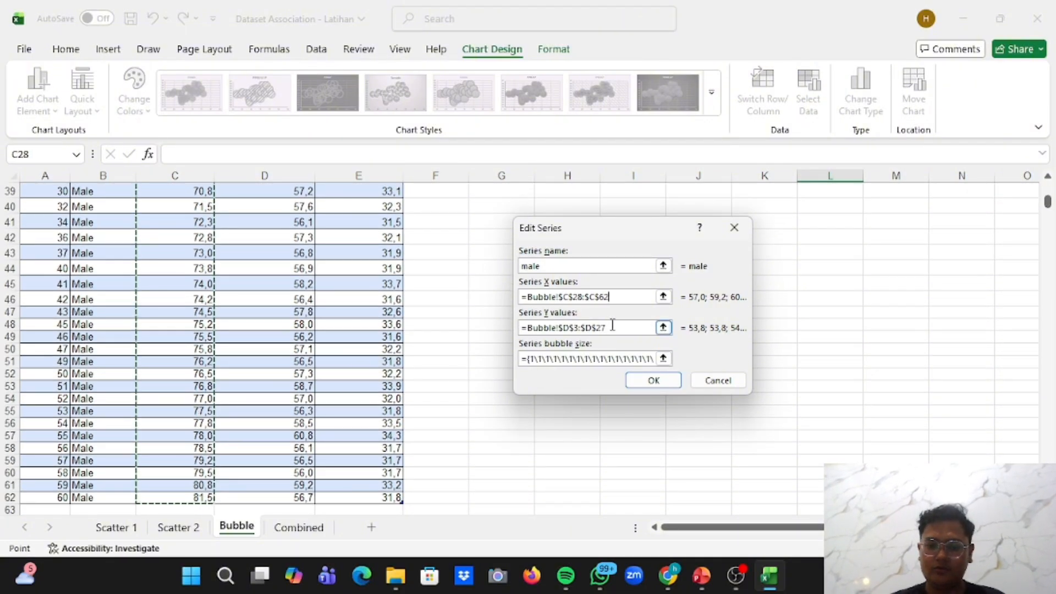
Replace the male series' Y values with the male head lengths in D28:D62 on the Bubble sheet
{"action": "left_click_drag", "start_coordinate": [607, 327], "coordinate": [523, 329]}
{"action": "key", "text": "BackSpace"}
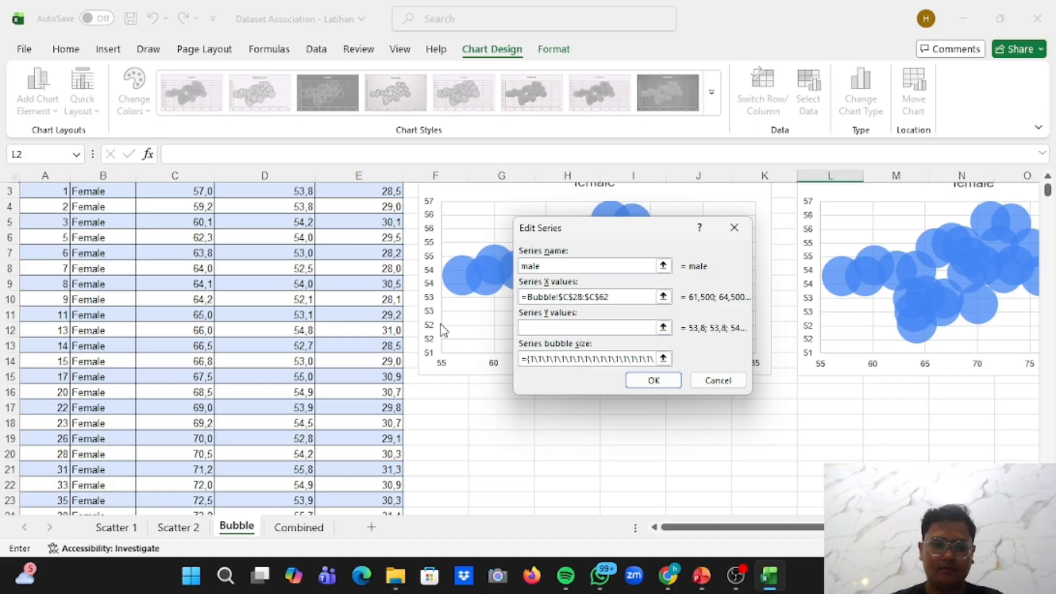
{"action": "scroll", "coordinate": [192, 393], "scroll_direction": "down", "scroll_amount": 5}
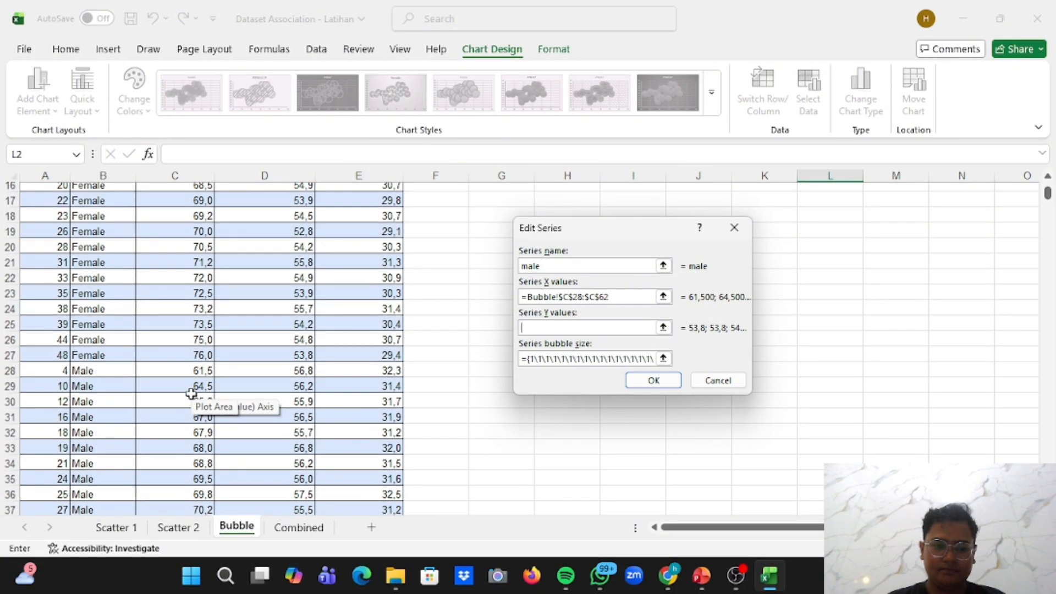
{"action": "left_click", "coordinate": [292, 375]}
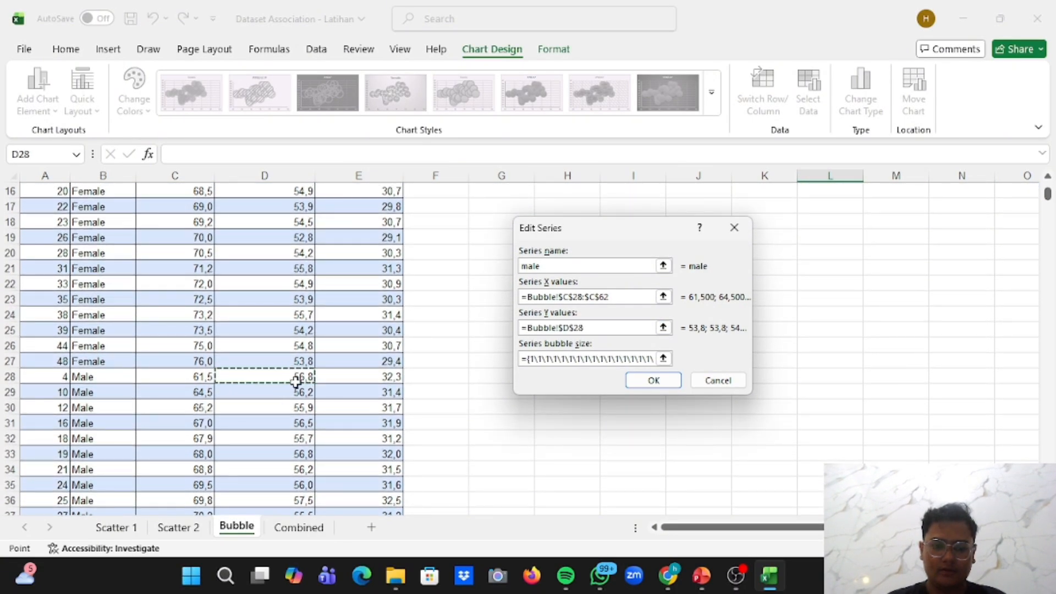
{"action": "key", "text": "ctrl+shift+Down"}
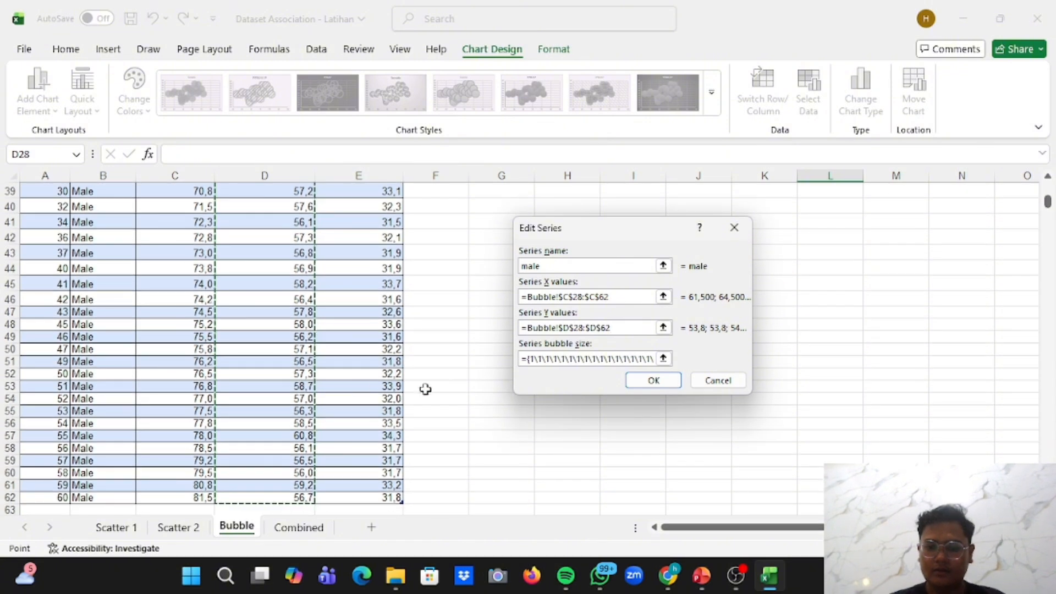
Apply the edited male series and data source to the duplicated bubble chart
{"action": "left_click", "coordinate": [654, 381]}
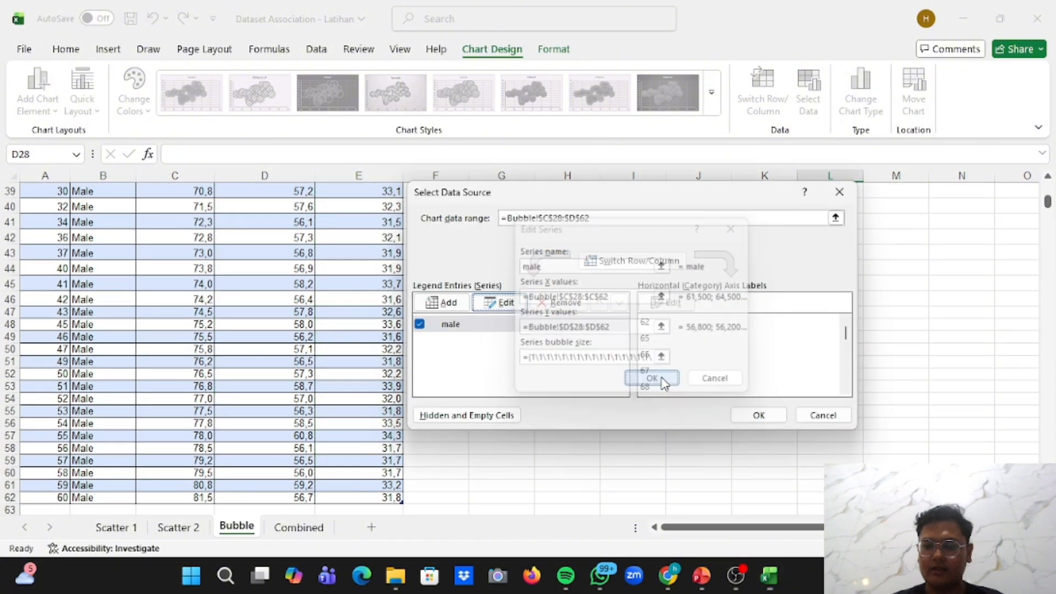
{"action": "left_click", "coordinate": [759, 421]}
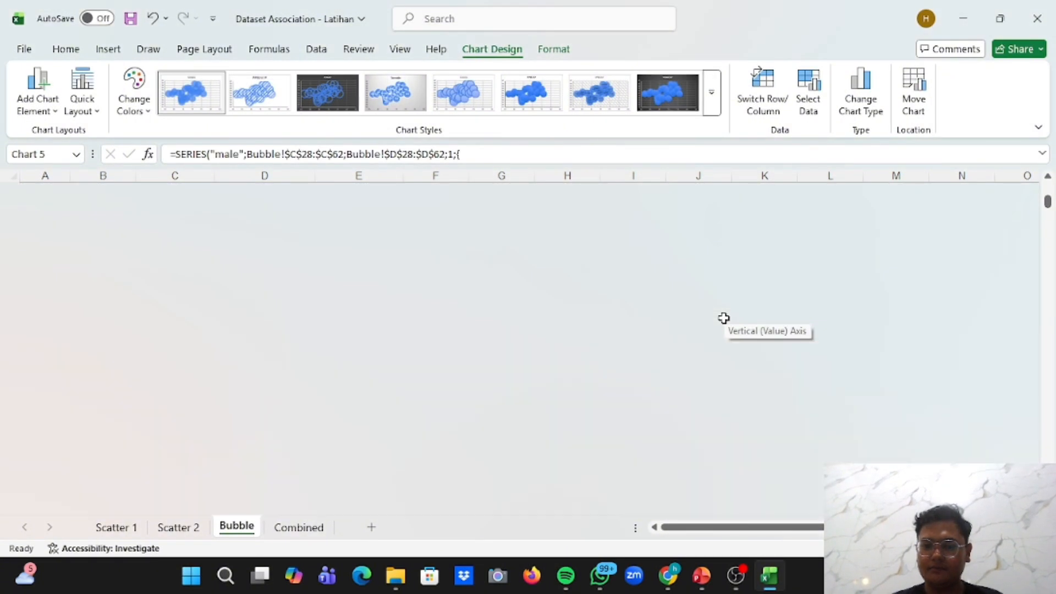
{"action": "scroll", "coordinate": [890, 316], "scroll_direction": "right", "scroll_amount": 4}
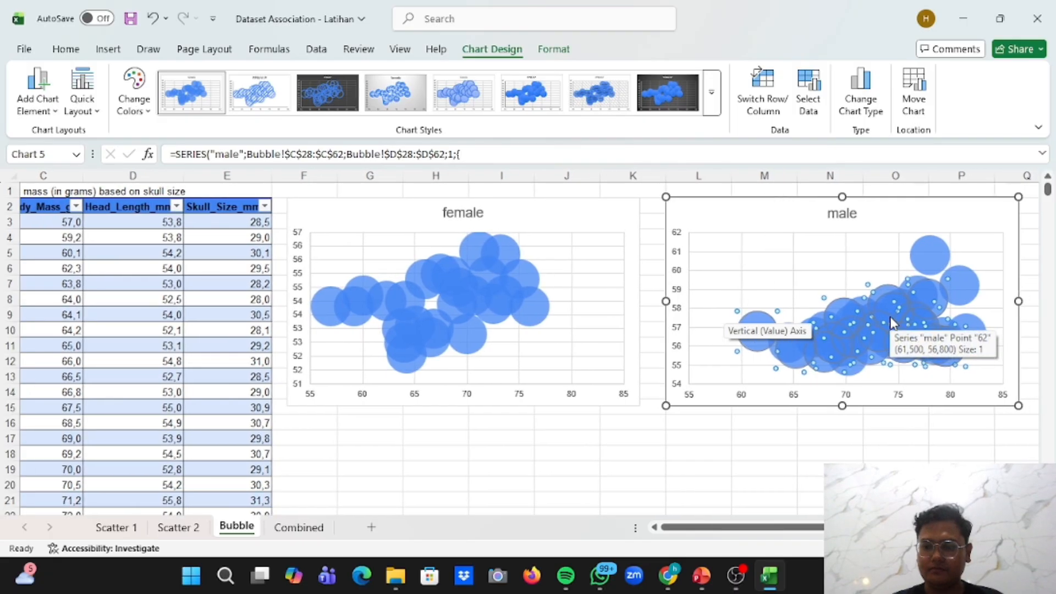
{"action": "scroll", "coordinate": [890, 317], "scroll_direction": "right", "scroll_amount": 1}
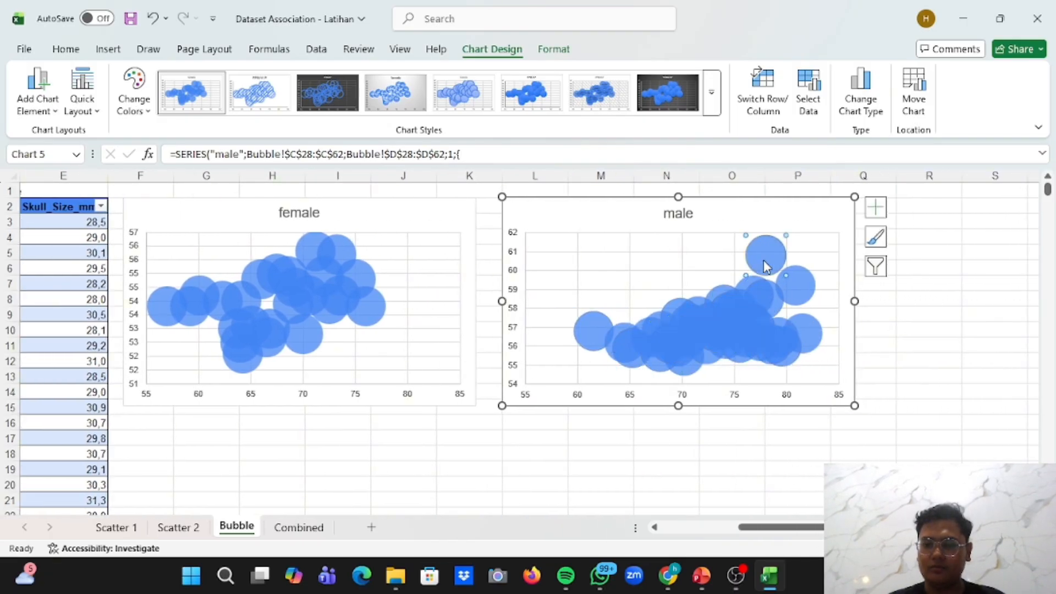
Fill all bubbles of the male series with the gold theme color
{"action": "left_click", "coordinate": [956, 280]}
{"action": "left_click", "coordinate": [729, 312]}
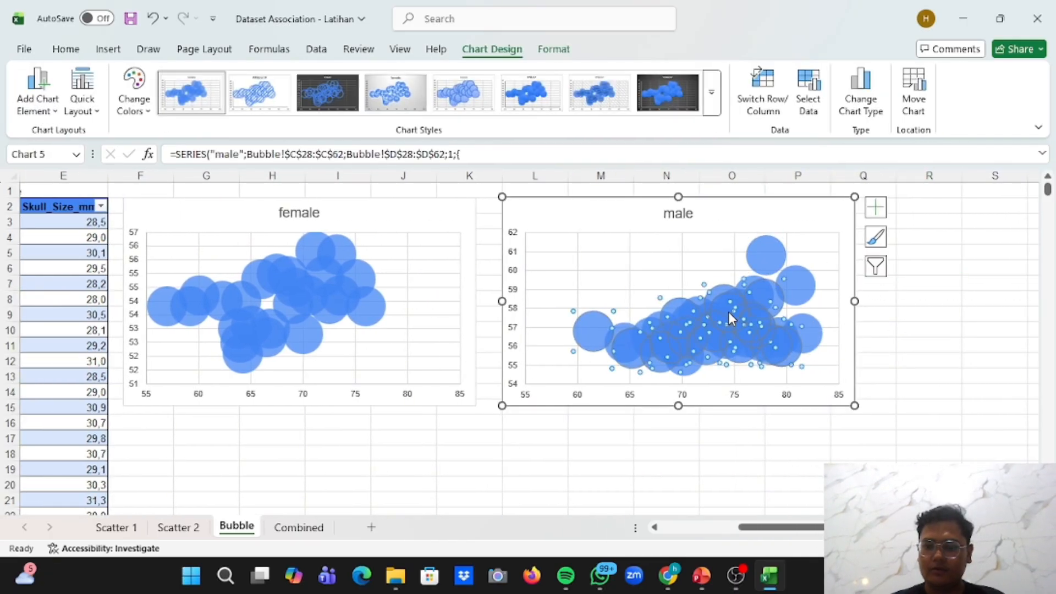
{"action": "right_click", "coordinate": [728, 312]}
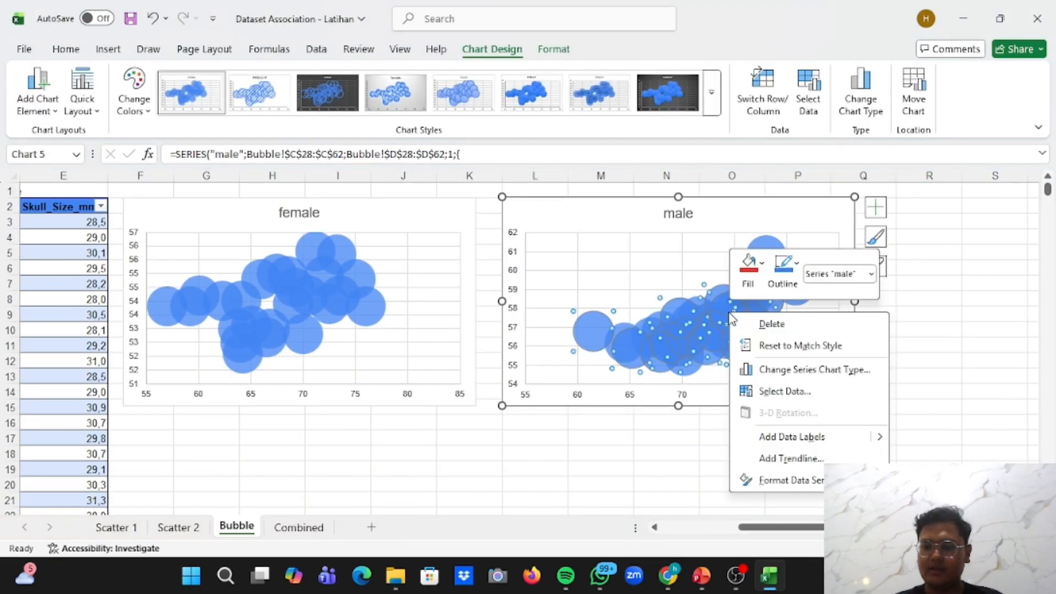
{"action": "left_click", "coordinate": [740, 285]}
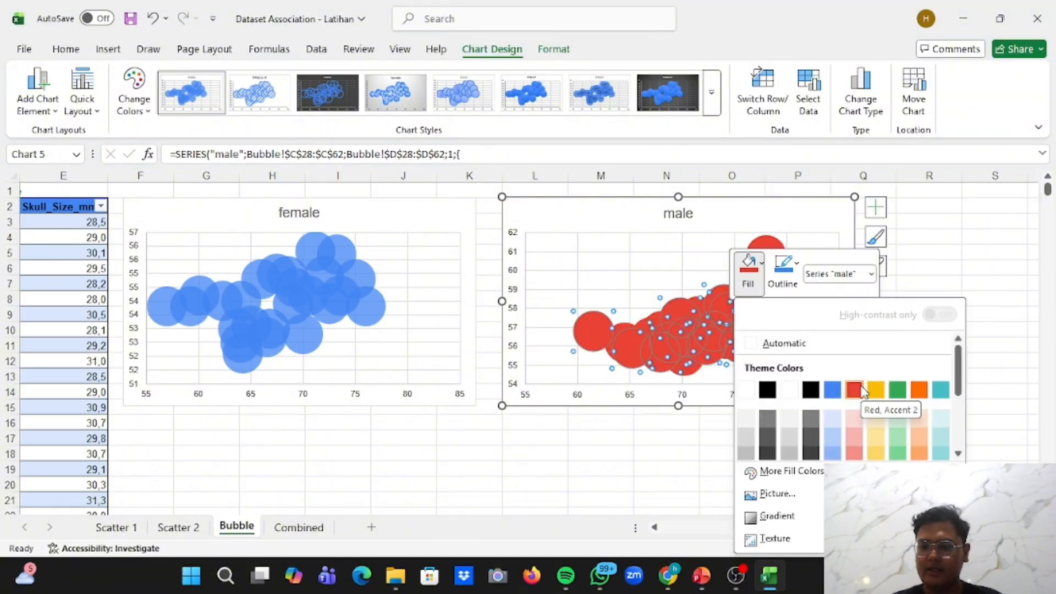
{"action": "left_click", "coordinate": [862, 389]}
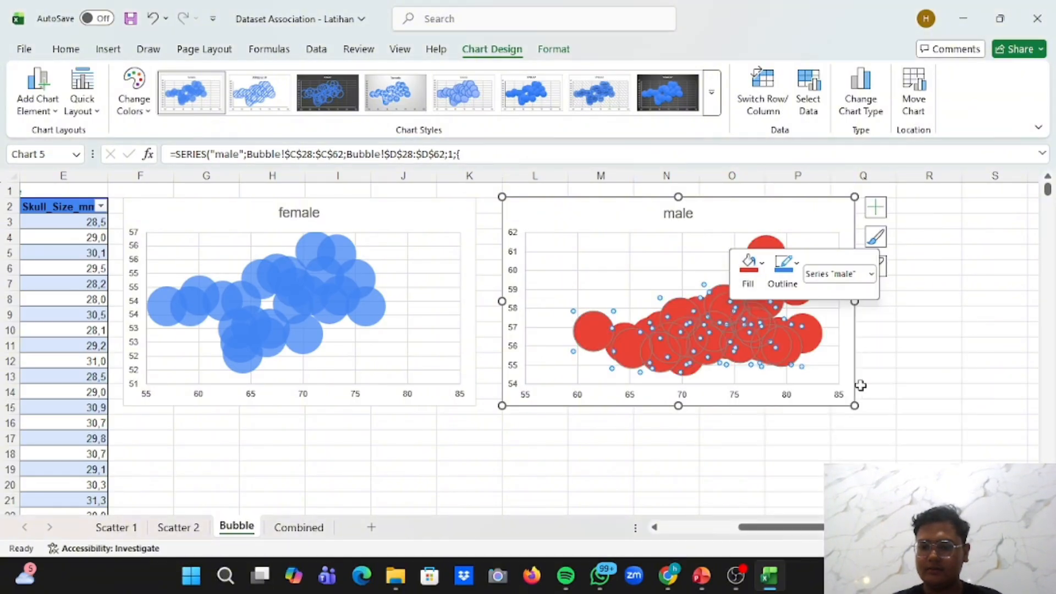
{"action": "left_click", "coordinate": [750, 284]}
{"action": "left_click", "coordinate": [875, 388]}
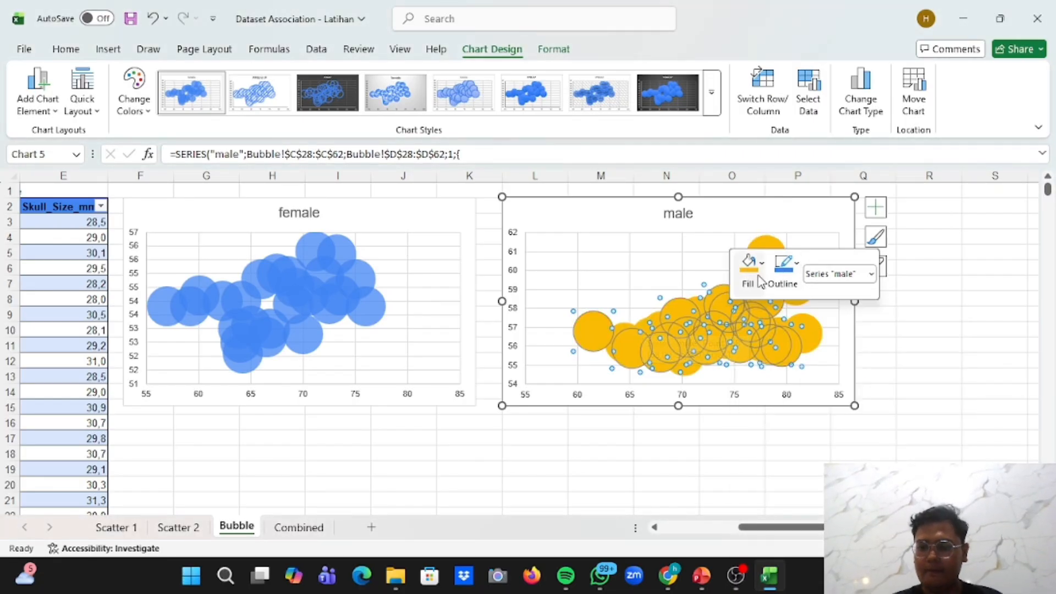
Give the male series' bubbles a white outline
{"action": "left_click", "coordinate": [788, 284]}
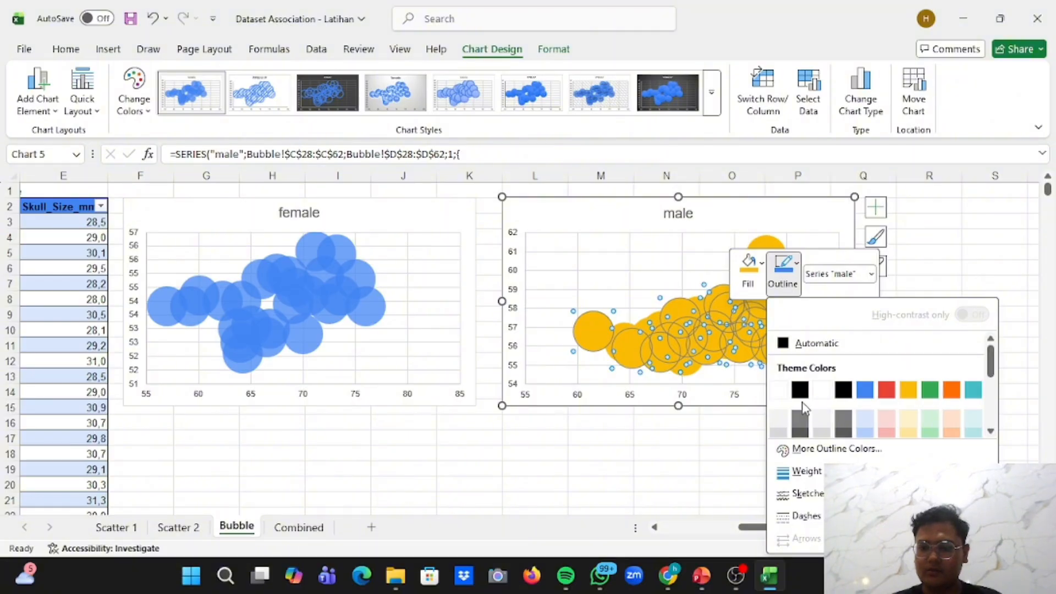
{"action": "left_click", "coordinate": [778, 391]}
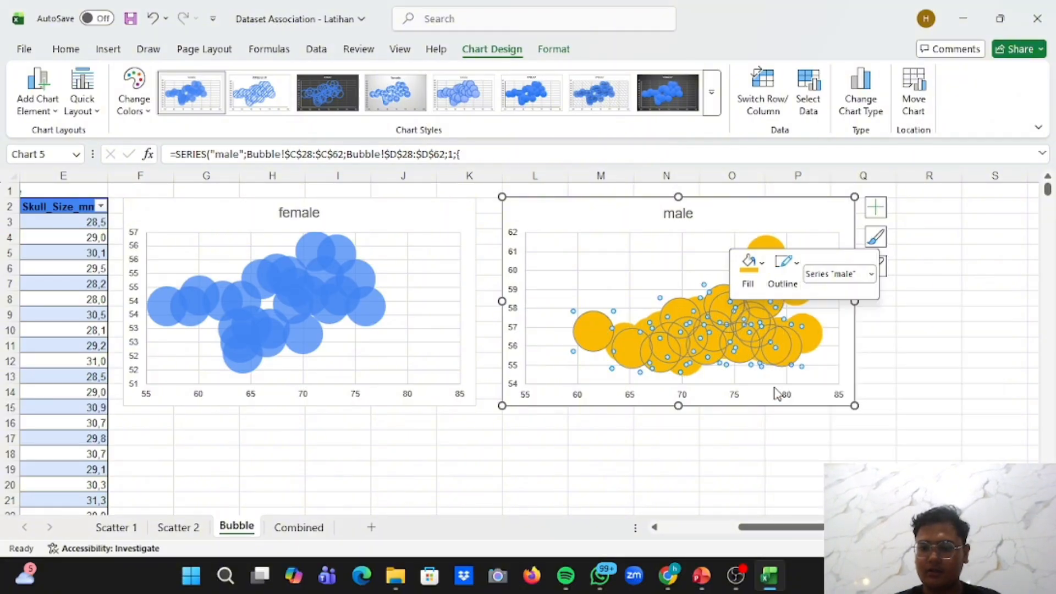
{"action": "left_click", "coordinate": [921, 325]}
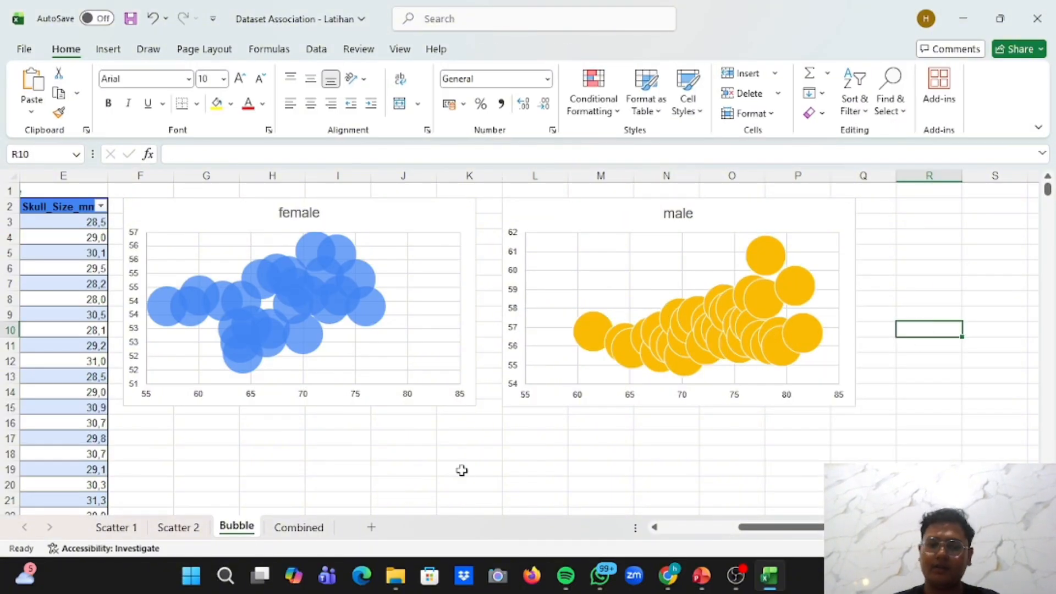
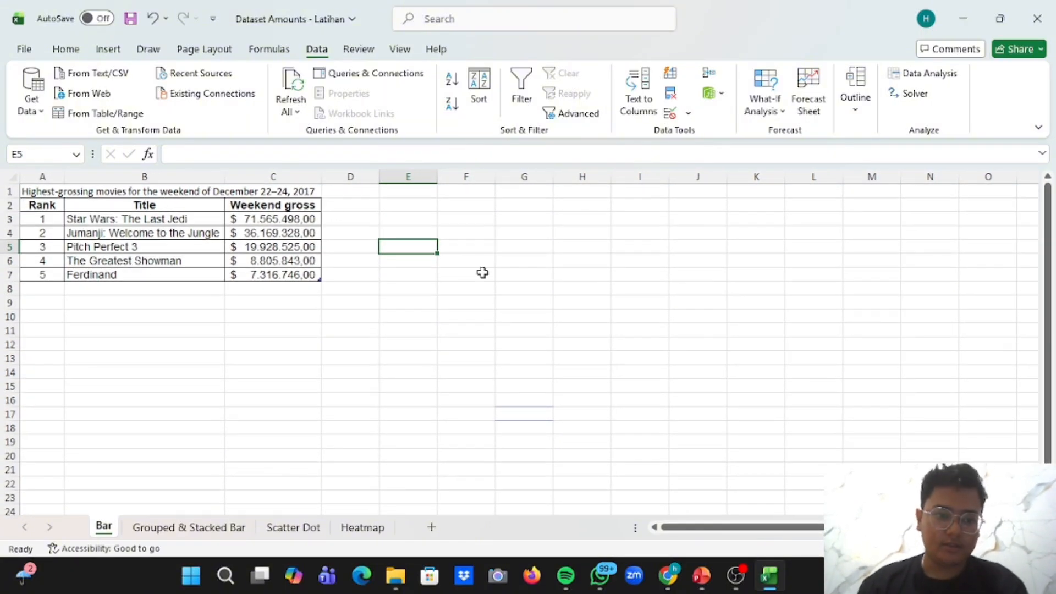
Insert a 2-D clustered column chart from the movie titles and weekend grosses in B3:C7 on the Bar sheet
{"action": "left_click", "coordinate": [124, 217]}
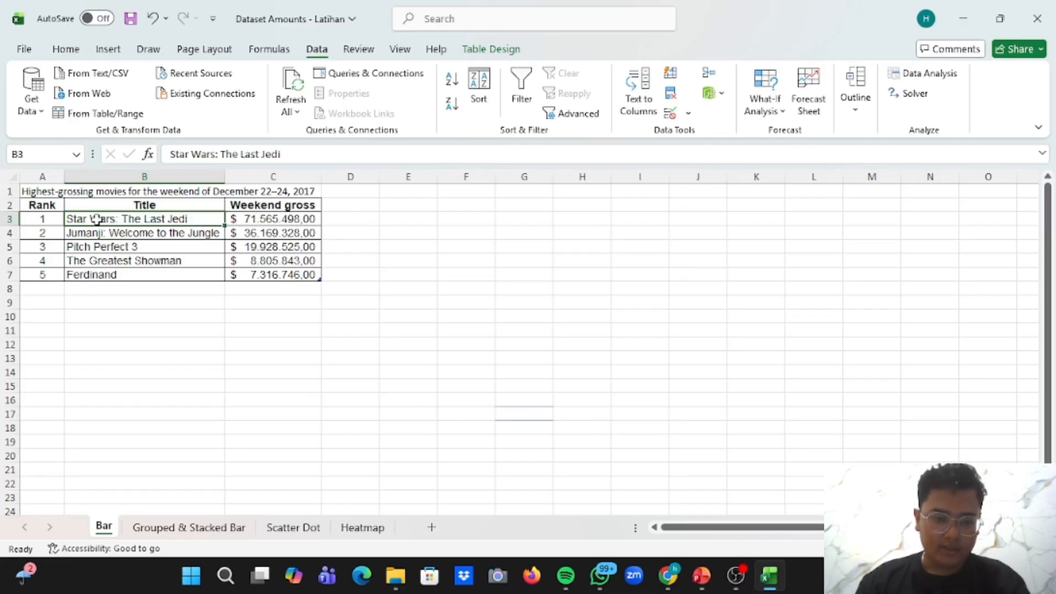
{"action": "left_click_drag", "start_coordinate": [97, 220], "coordinate": [265, 274]}
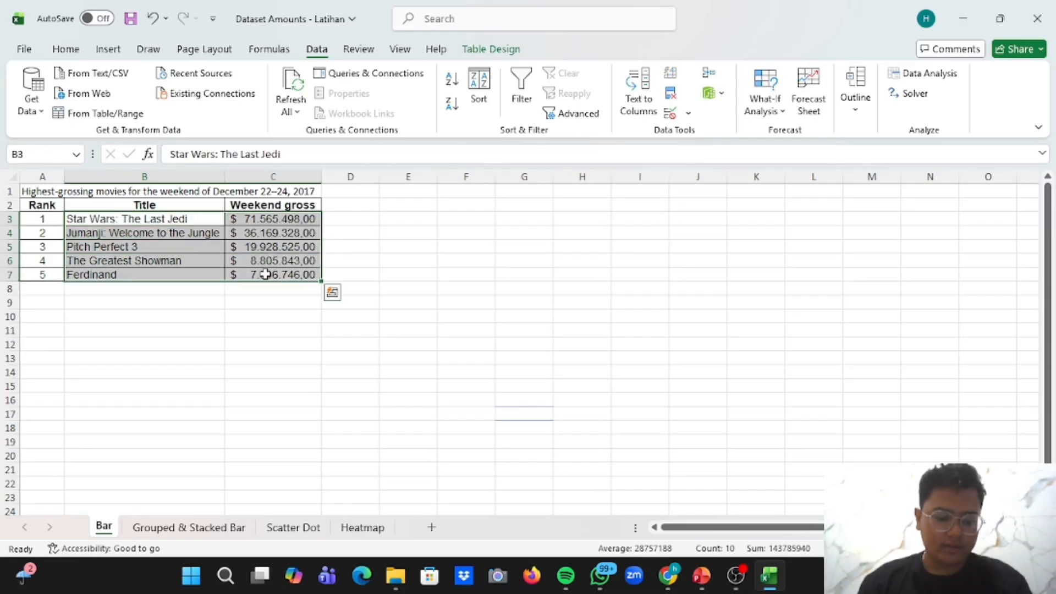
{"action": "key", "text": "ctrl+q"}
{"action": "left_click", "coordinate": [113, 53]}
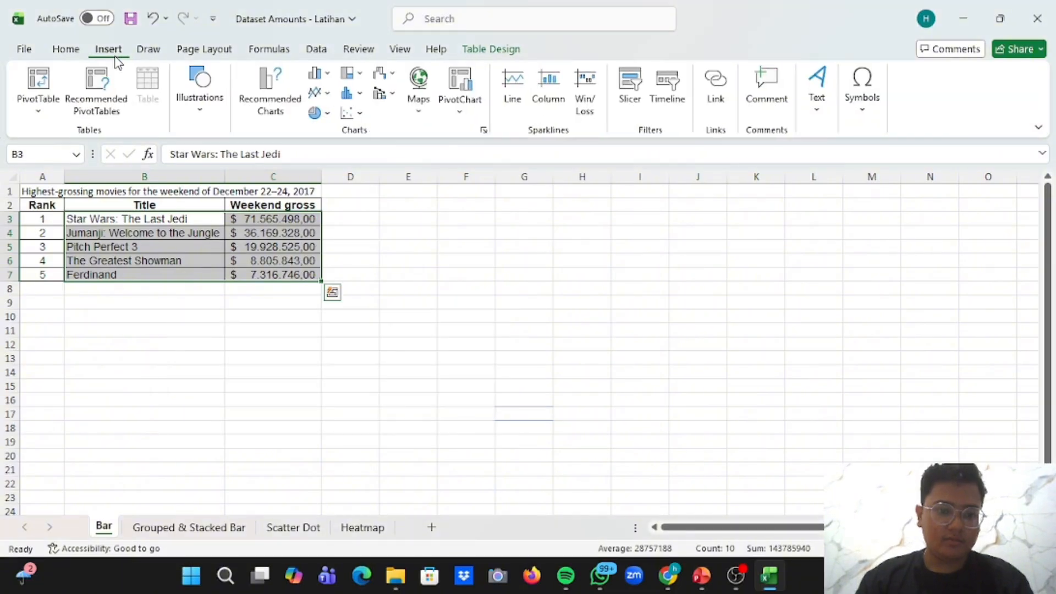
{"action": "left_click", "coordinate": [318, 74]}
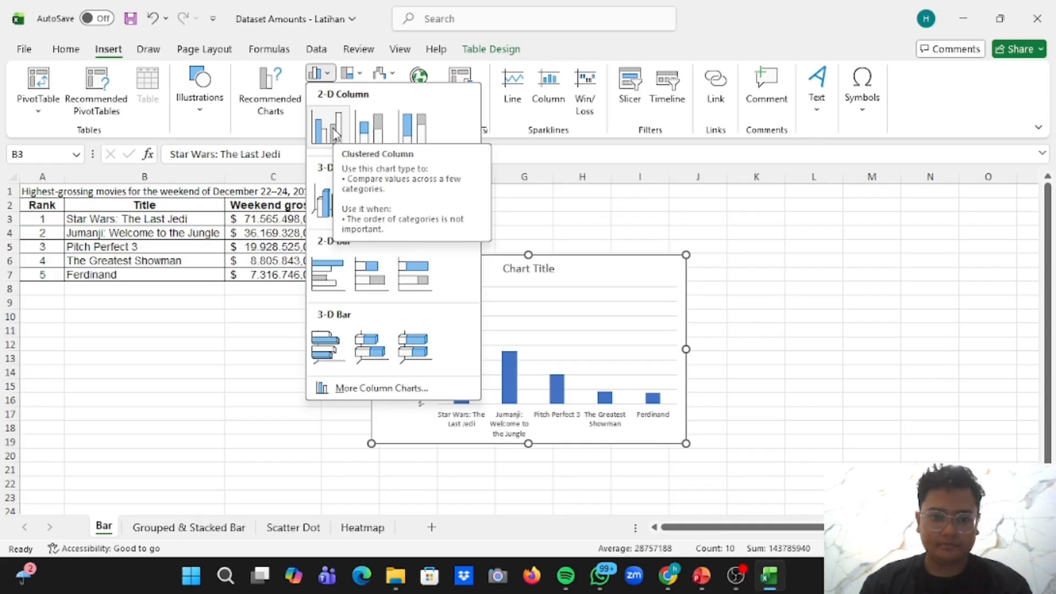
{"action": "left_click", "coordinate": [328, 129]}
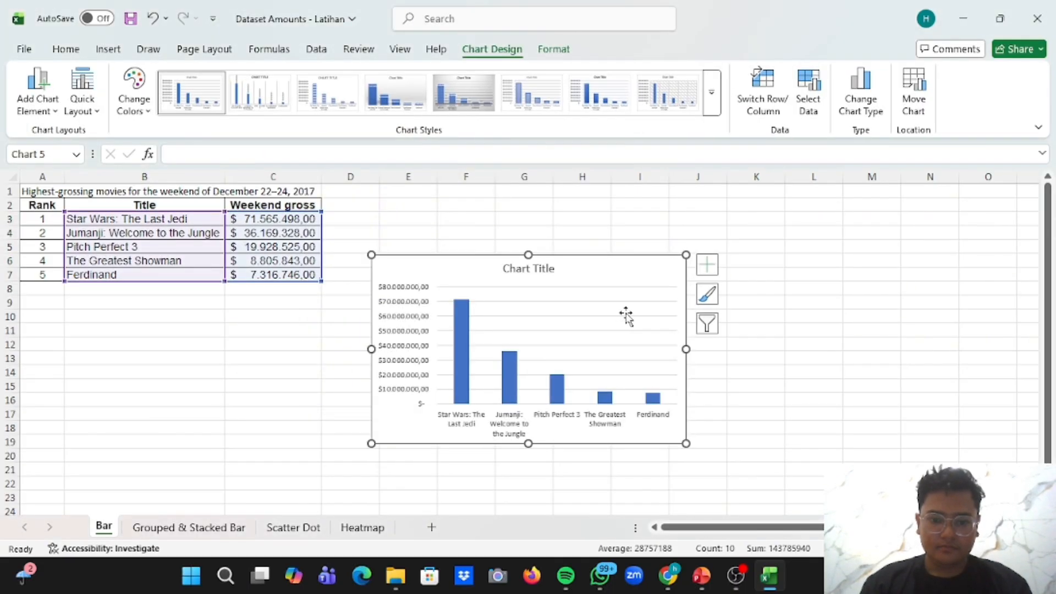
Move the column chart beside the movie table and shrink it to span about D1 to I13
{"action": "left_click_drag", "start_coordinate": [660, 269], "coordinate": [635, 212]}
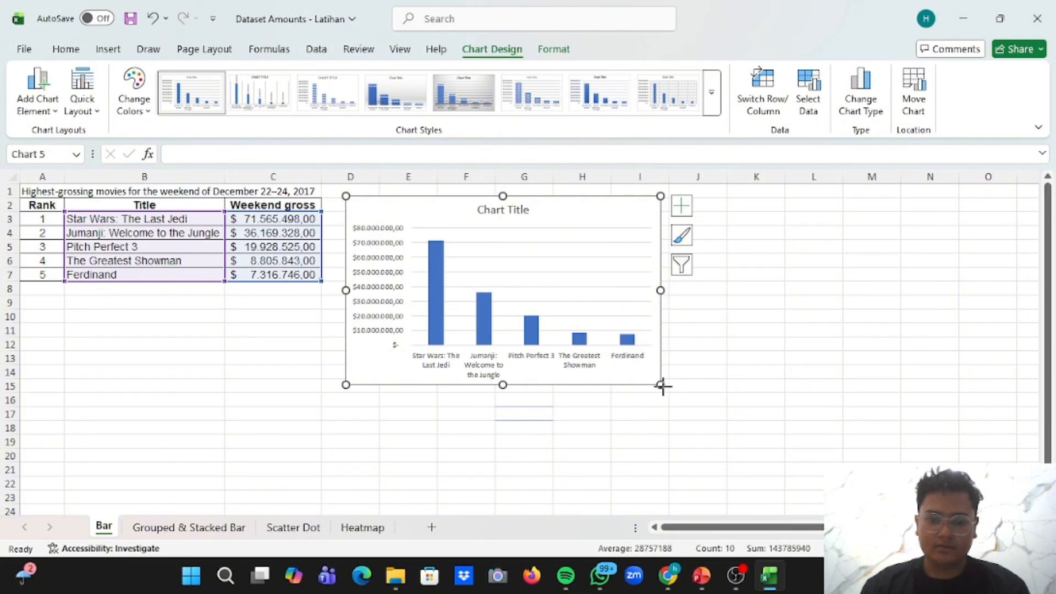
{"action": "left_click_drag", "start_coordinate": [660, 385], "coordinate": [624, 357]}
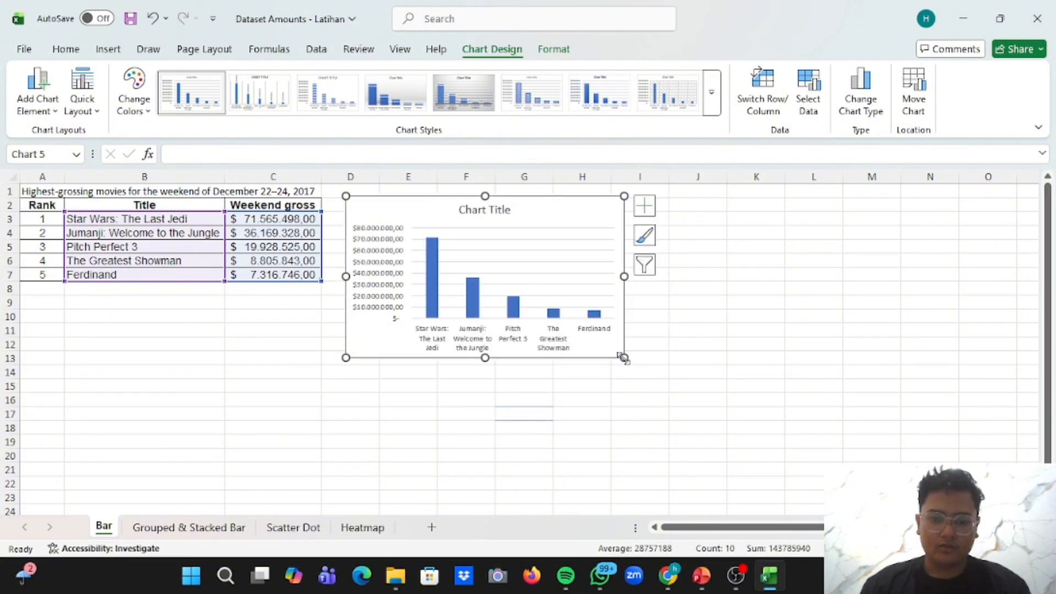
{"action": "left_click", "coordinate": [696, 344]}
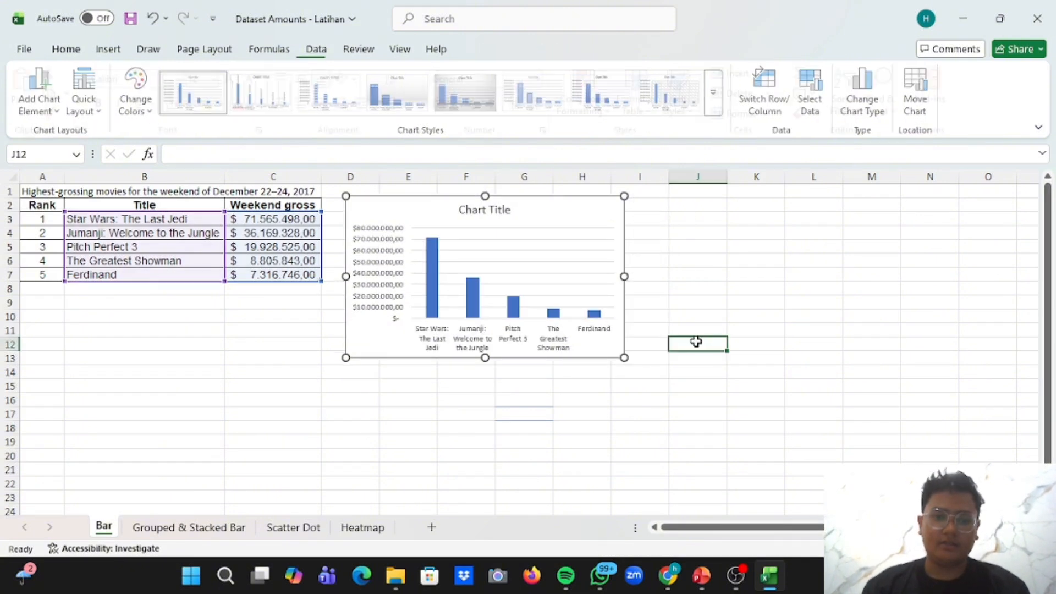
{"action": "double_click", "coordinate": [109, 214]}
{"action": "left_click_drag", "start_coordinate": [116, 219], "coordinate": [244, 287]}
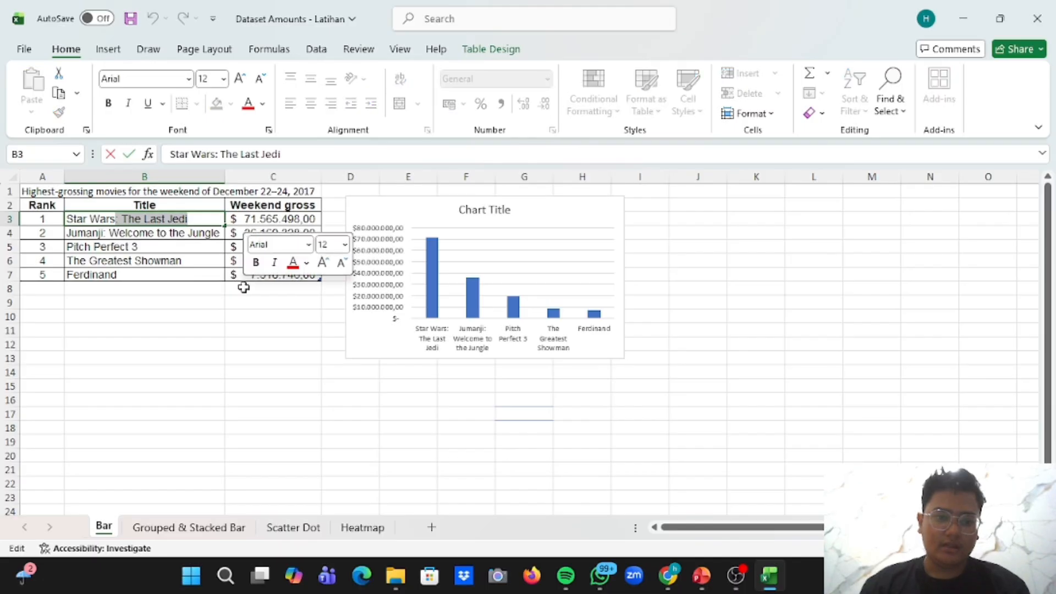
{"action": "left_click", "coordinate": [207, 331]}
Insert a 2-D clustered bar chart from B3:C7, place it below the movie table and shrink it slightly to end around row 20
{"action": "left_click_drag", "start_coordinate": [86, 220], "coordinate": [271, 273]}
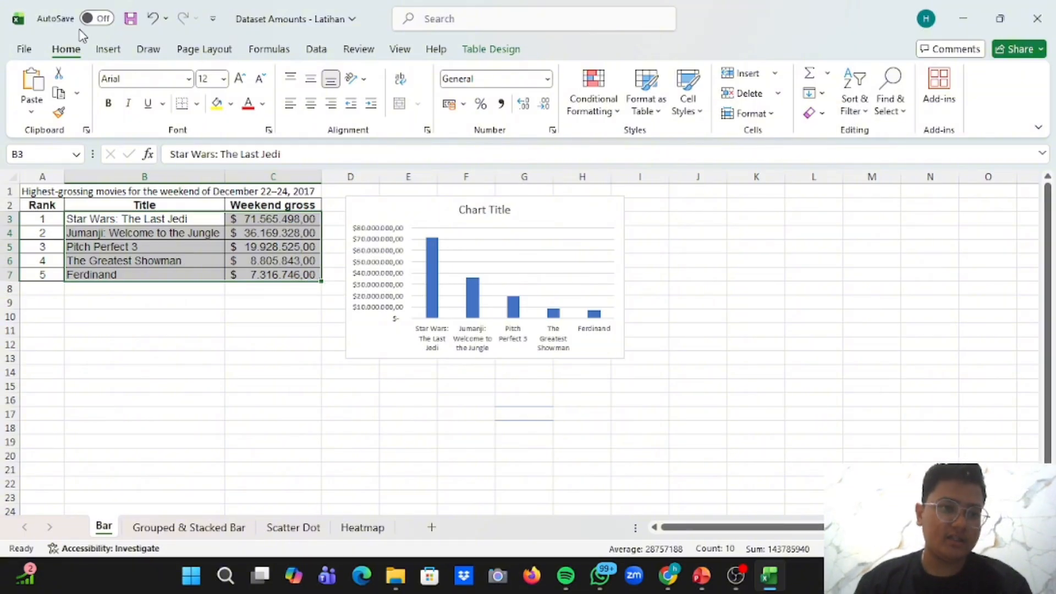
{"action": "left_click", "coordinate": [109, 50]}
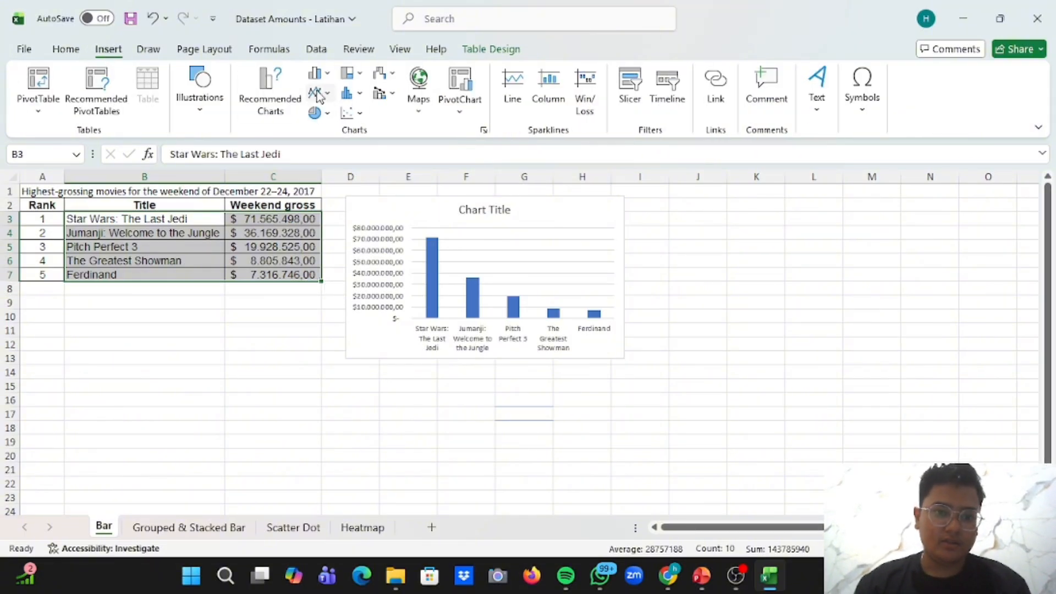
{"action": "left_click", "coordinate": [326, 76]}
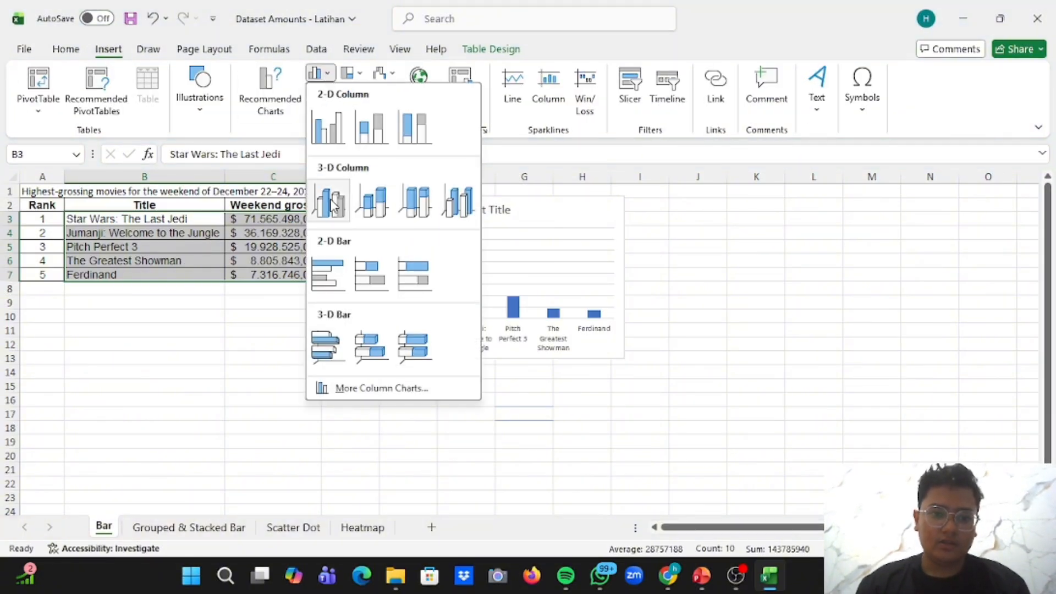
{"action": "left_click", "coordinate": [327, 270]}
{"action": "mouse_move", "coordinate": [655, 276]}
{"action": "left_mouse_down"}
{"action": "mouse_move", "coordinate": [401, 297]}
{"action": "mouse_move", "coordinate": [344, 323]}
{"action": "mouse_move", "coordinate": [312, 316]}
{"action": "left_mouse_up"}
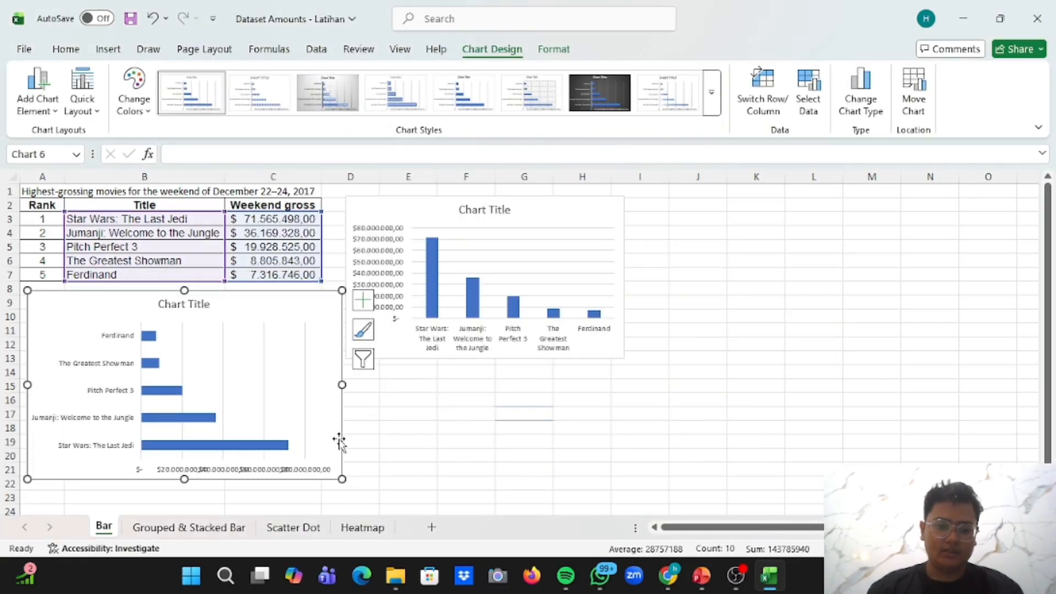
{"action": "left_click_drag", "start_coordinate": [342, 480], "coordinate": [330, 465]}
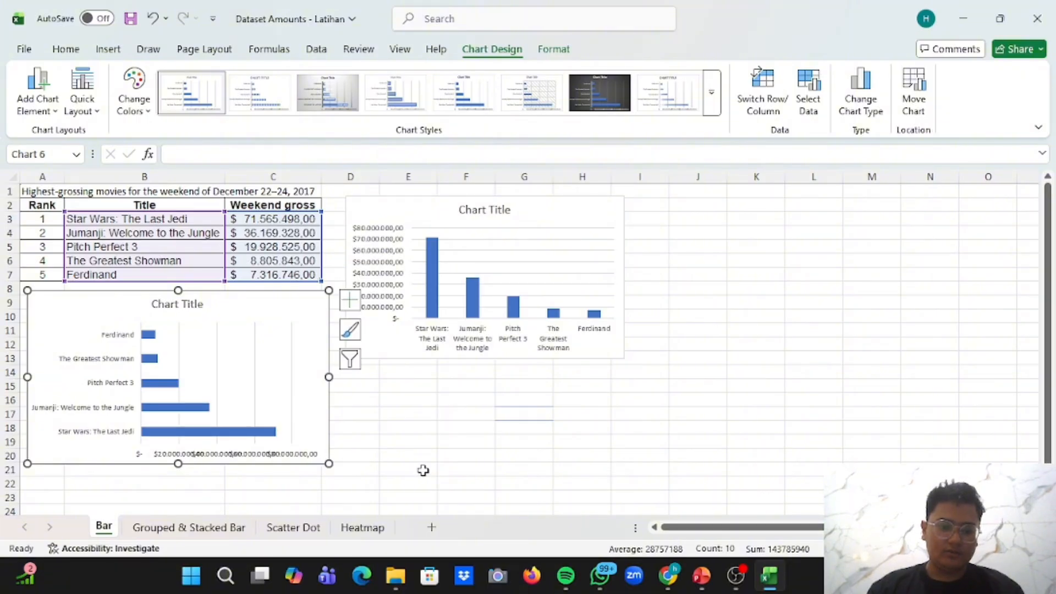
Examine the horizontal bar chart's movie labels and bars up close and compare them with the column chart
{"action": "scroll", "coordinate": [422, 469], "scroll_direction": "up", "scroll_amount": 3, "text": "ctrl"}
{"action": "scroll", "coordinate": [422, 469], "scroll_direction": "up", "scroll_amount": 4, "text": "ctrl"}
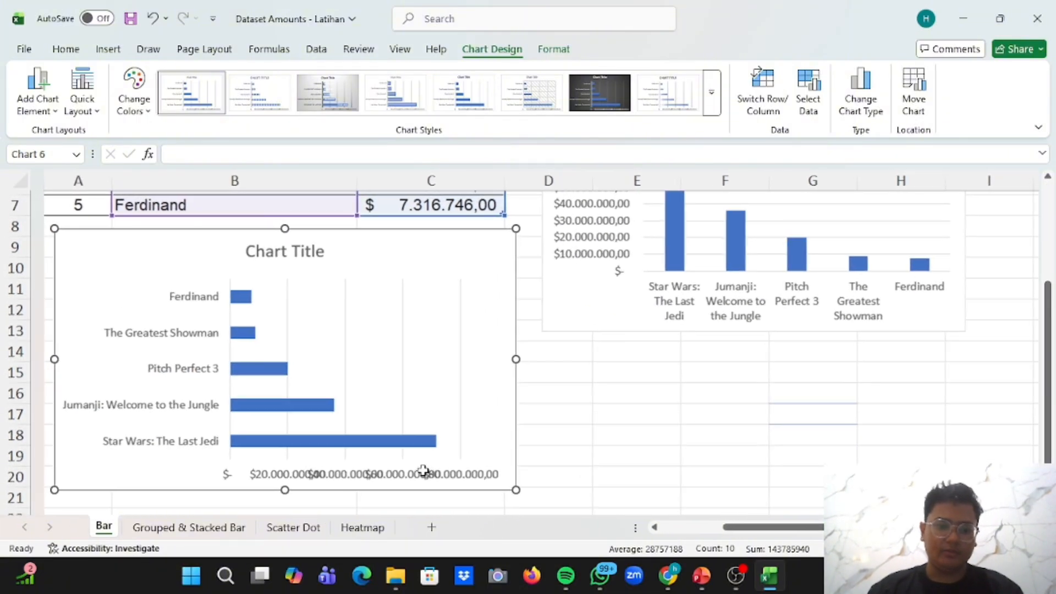
{"action": "scroll", "coordinate": [561, 469], "scroll_direction": "up", "scroll_amount": 1}
{"action": "left_click", "coordinate": [561, 469]}
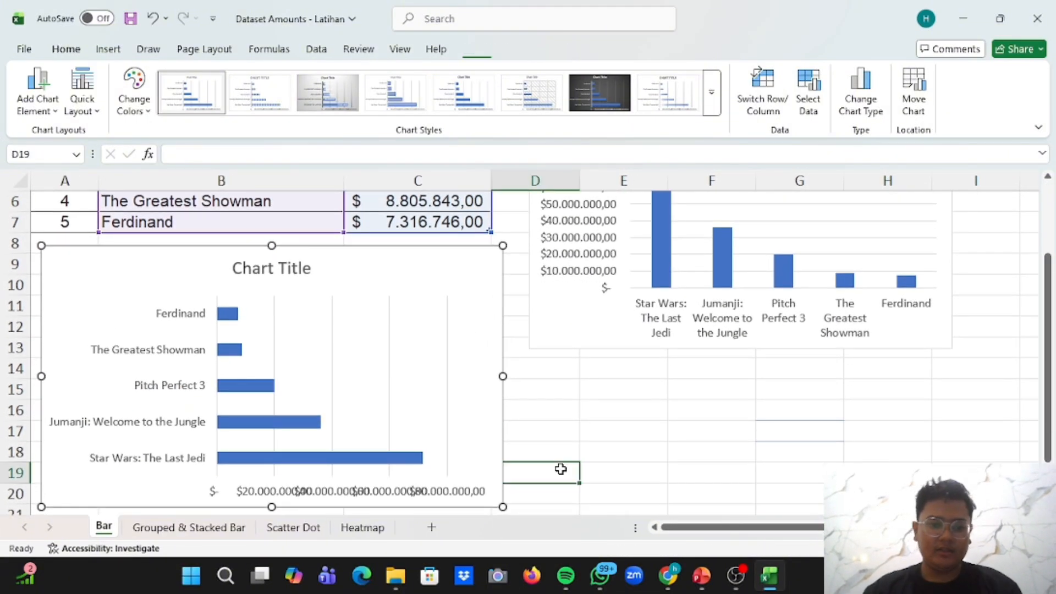
{"action": "scroll", "coordinate": [561, 469], "scroll_direction": "down", "scroll_amount": 1}
{"action": "scroll", "coordinate": [561, 469], "scroll_direction": "up", "scroll_amount": 1}
{"action": "scroll", "coordinate": [561, 470], "scroll_direction": "down", "scroll_amount": 3, "text": "ctrl"}
{"action": "left_click", "coordinate": [588, 440]}
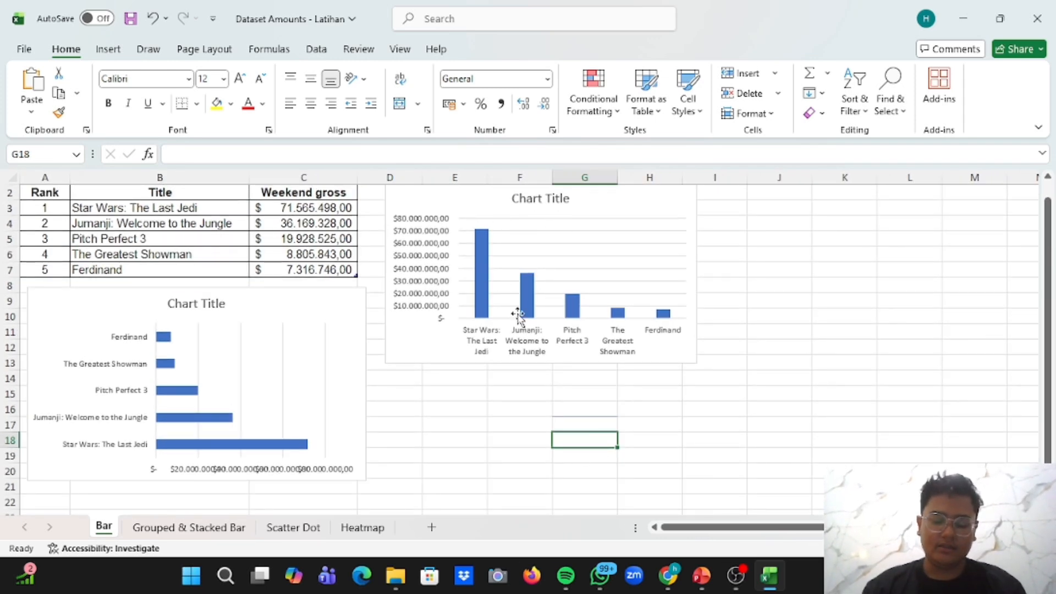
{"action": "scroll", "coordinate": [344, 338], "scroll_direction": "up", "scroll_amount": 1}
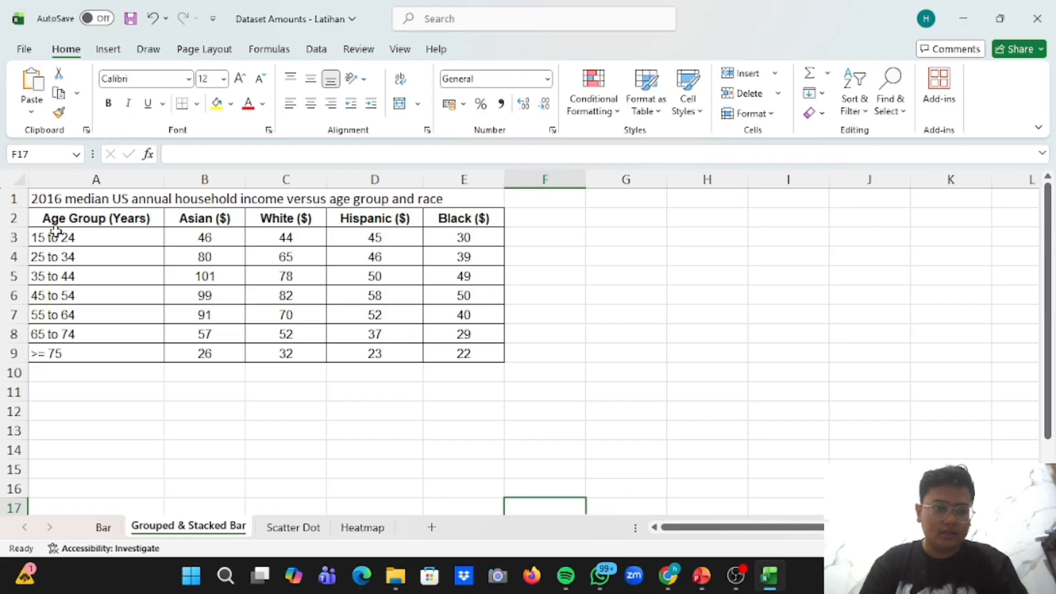
Insert a 2-D clustered column chart from the income by age group and race table in A2:E9 on the Grouped & Stacked Bar sheet
{"action": "left_click_drag", "start_coordinate": [46, 220], "coordinate": [457, 353]}
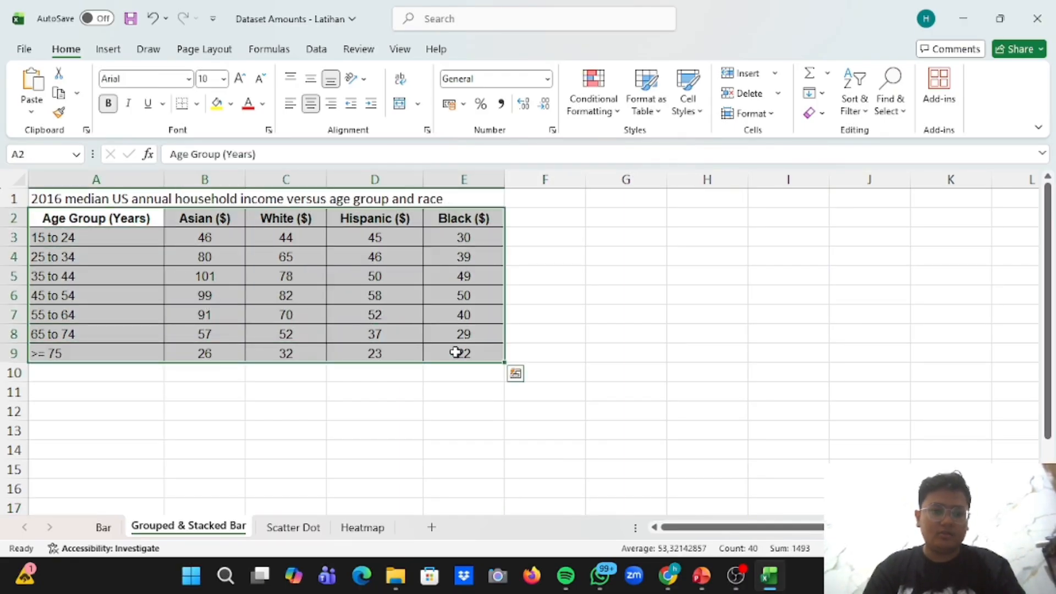
{"action": "left_click", "coordinate": [109, 50]}
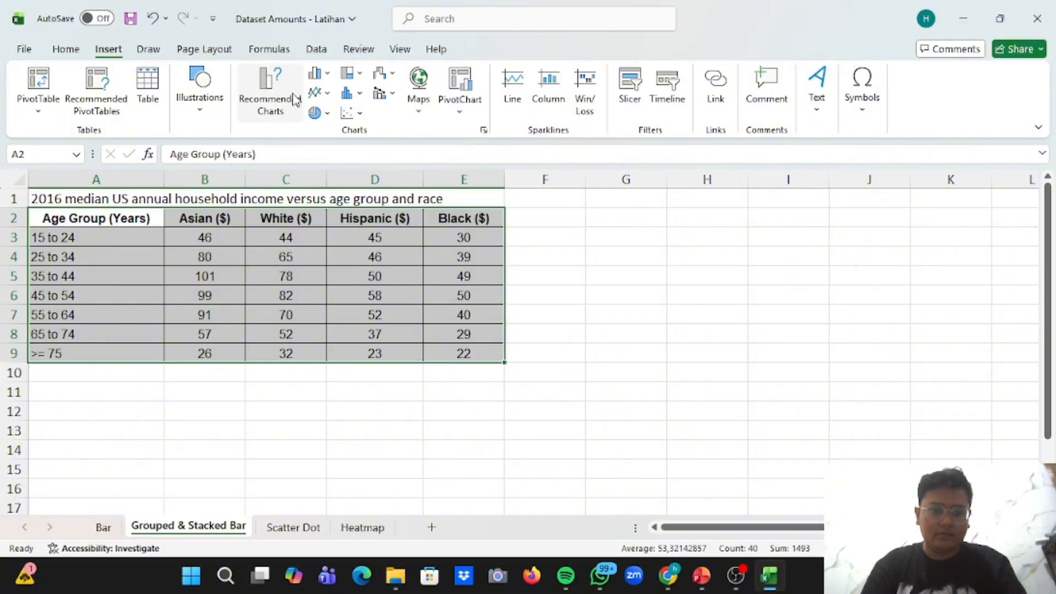
{"action": "left_click", "coordinate": [316, 76]}
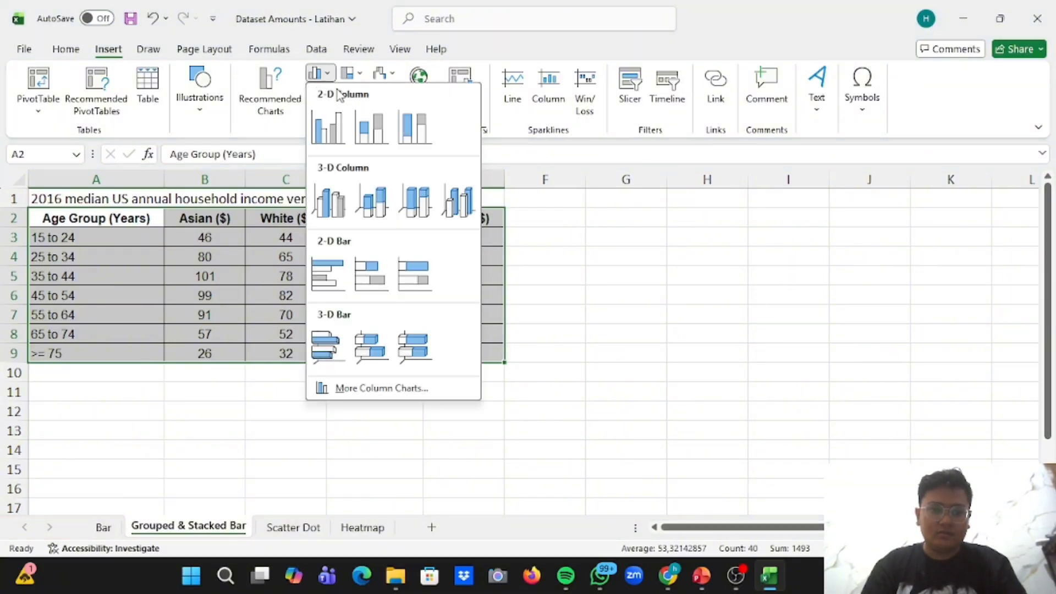
{"action": "left_click", "coordinate": [328, 141]}
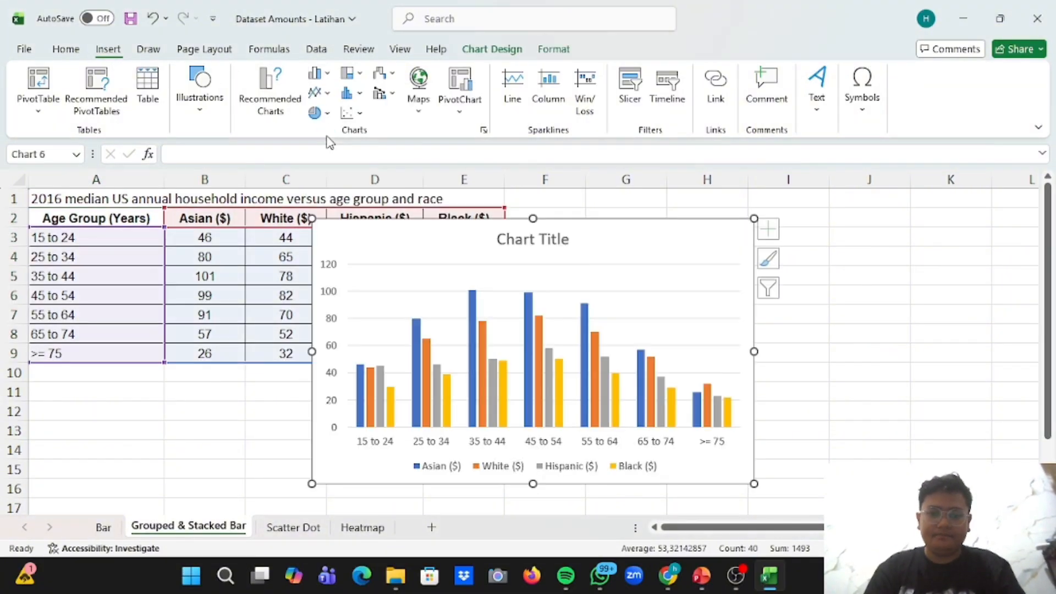
Move the income column chart beside the table so it spans about F2 to K15
{"action": "left_click_drag", "start_coordinate": [676, 241], "coordinate": [876, 230]}
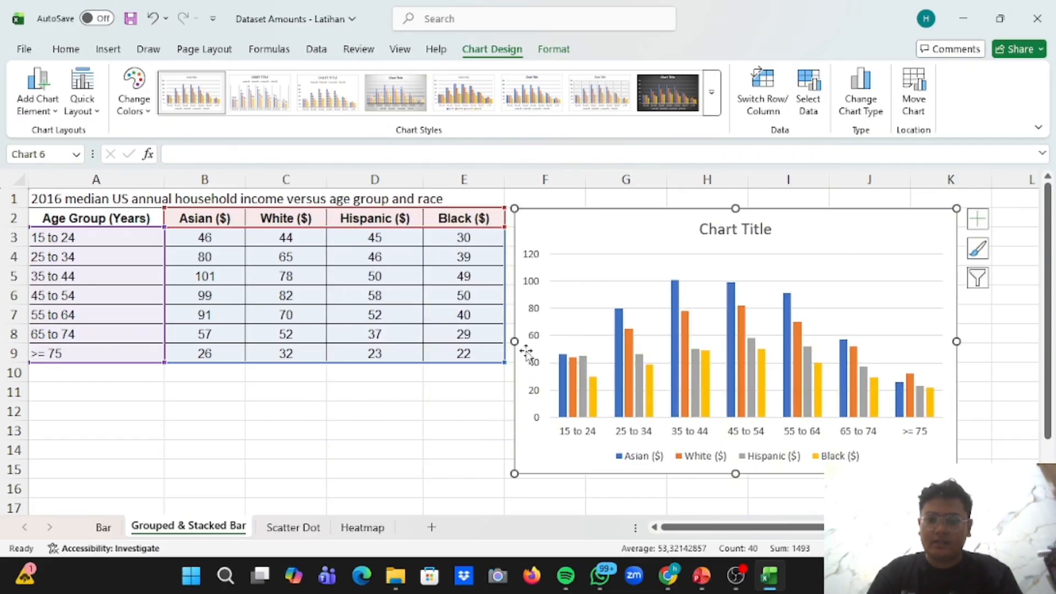
{"action": "scroll", "coordinate": [526, 352], "scroll_direction": "right", "scroll_amount": 3}
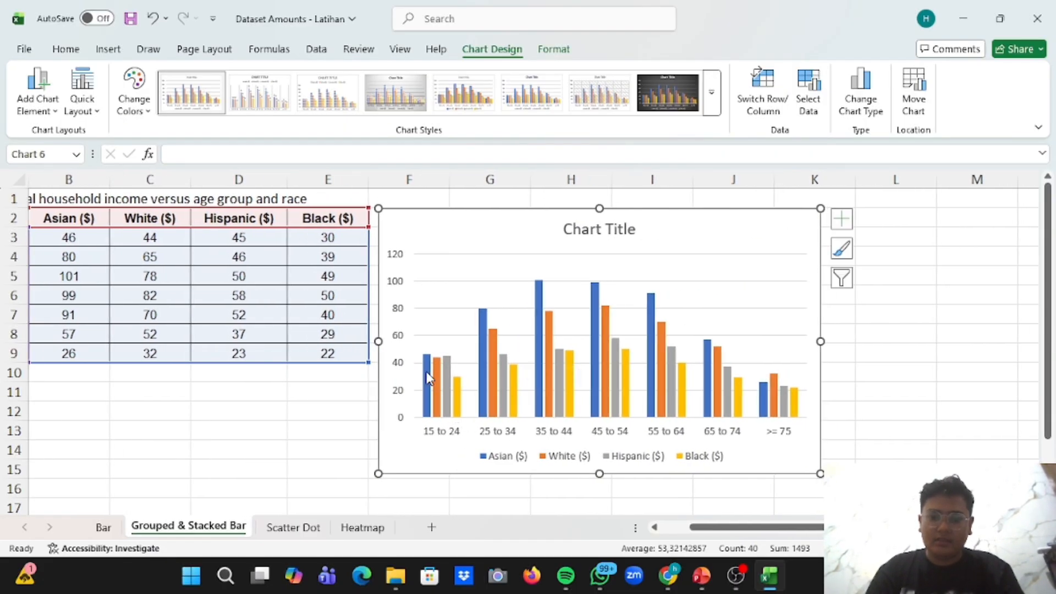
{"action": "left_click", "coordinate": [863, 414]}
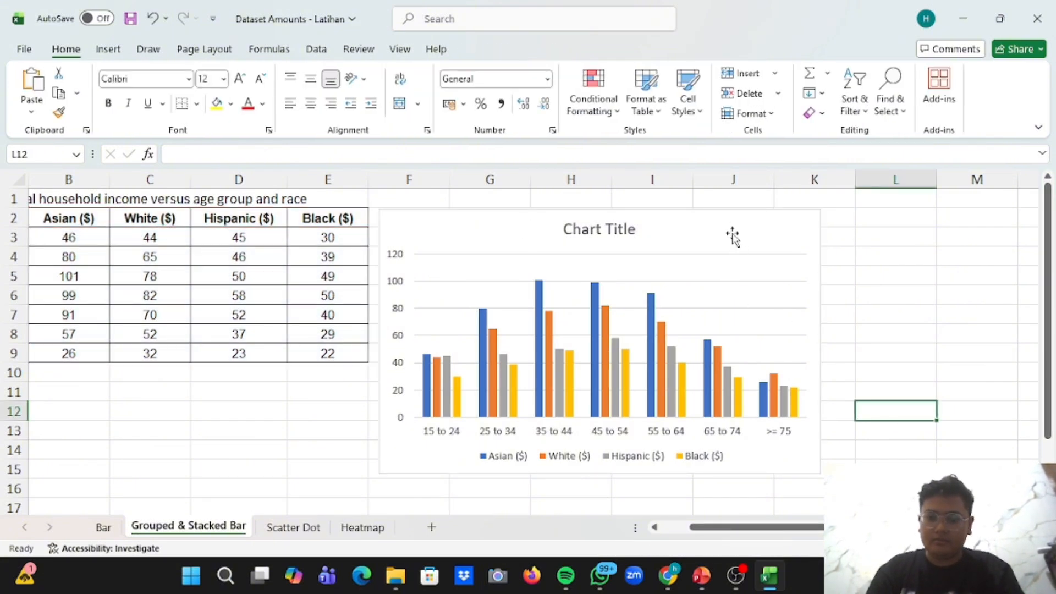
Copy the full table heading text from cell A1 for use as the income chart's title
{"action": "left_click", "coordinate": [732, 236]}
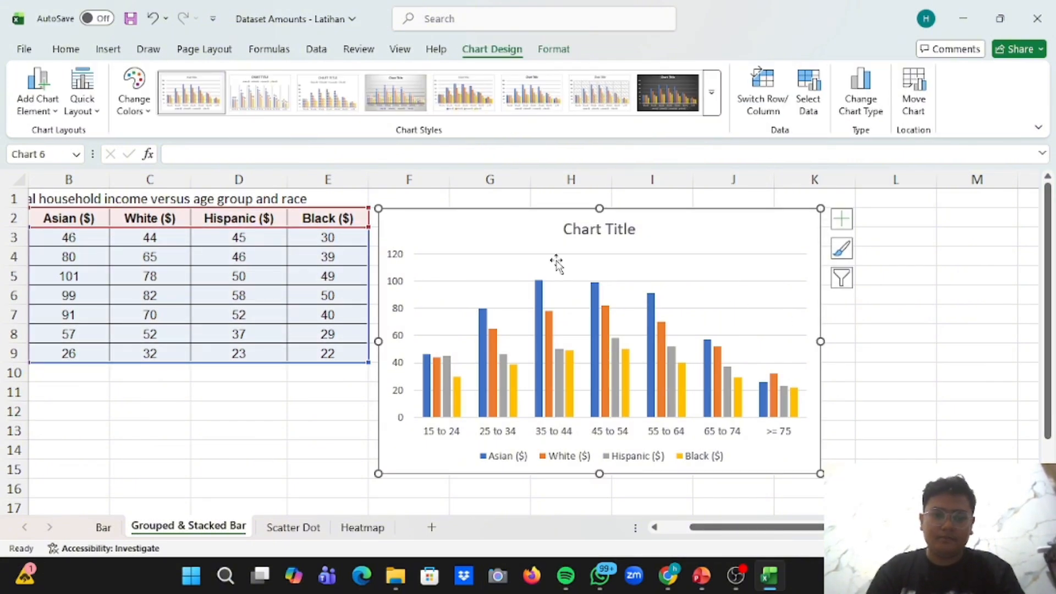
{"action": "left_click", "coordinate": [589, 233]}
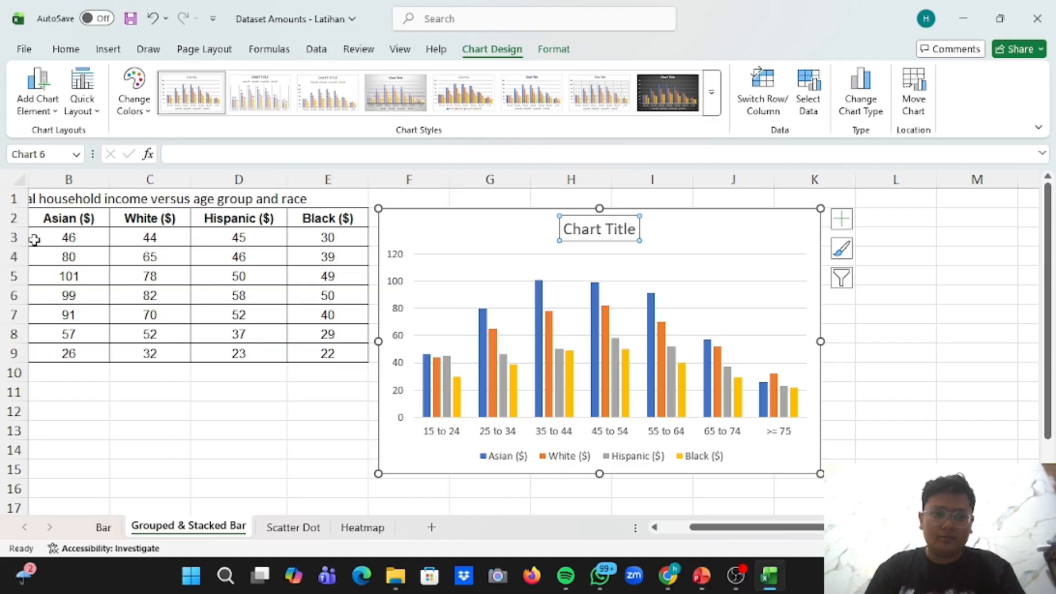
{"action": "scroll", "coordinate": [66, 201], "scroll_direction": "left", "scroll_amount": 1}
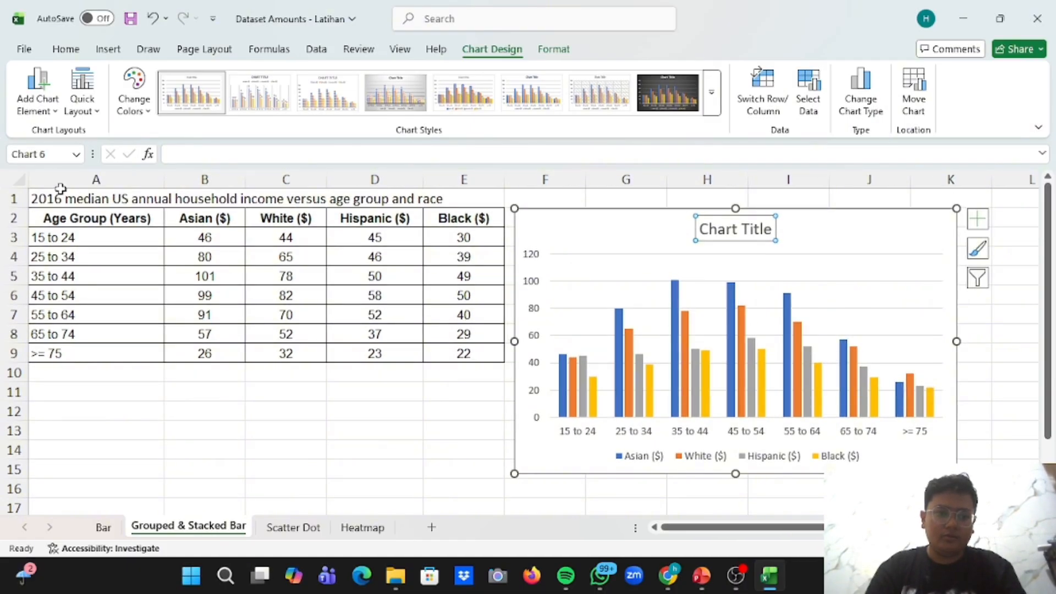
{"action": "left_click", "coordinate": [65, 201]}
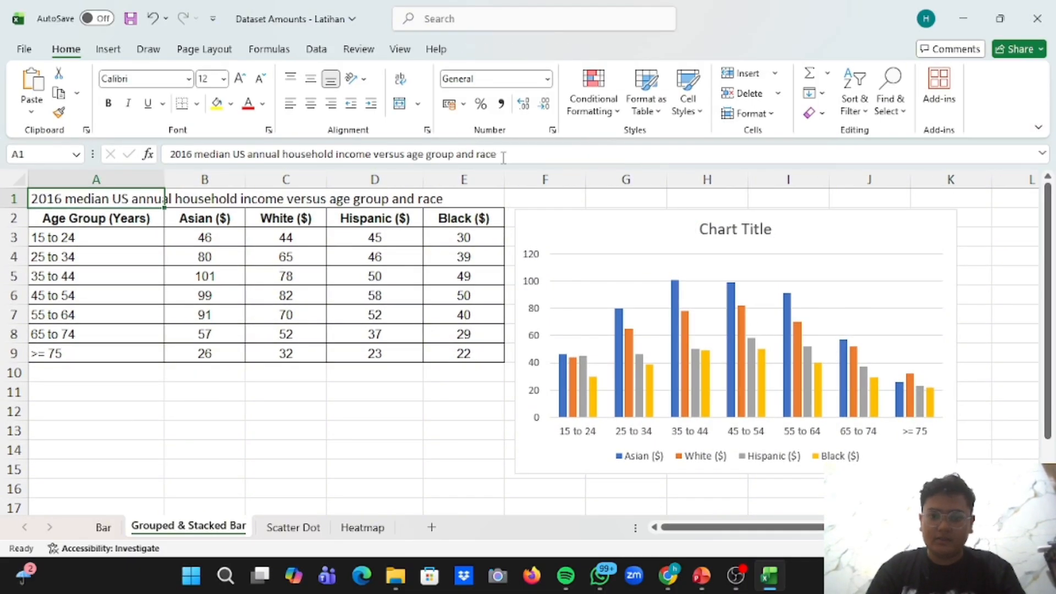
{"action": "left_click_drag", "start_coordinate": [501, 157], "coordinate": [168, 170]}
{"action": "key", "text": "ctrl+c"}
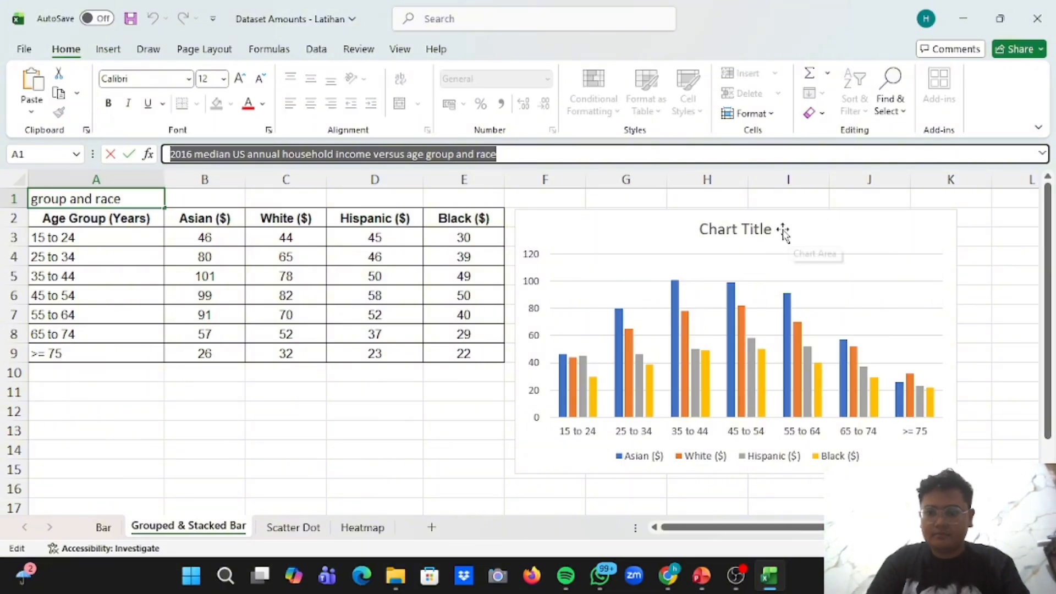
Replace the chart's placeholder title with "2016 median US annual household income versus age group and race" and close the title formatting options
{"action": "double_click", "coordinate": [765, 228]}
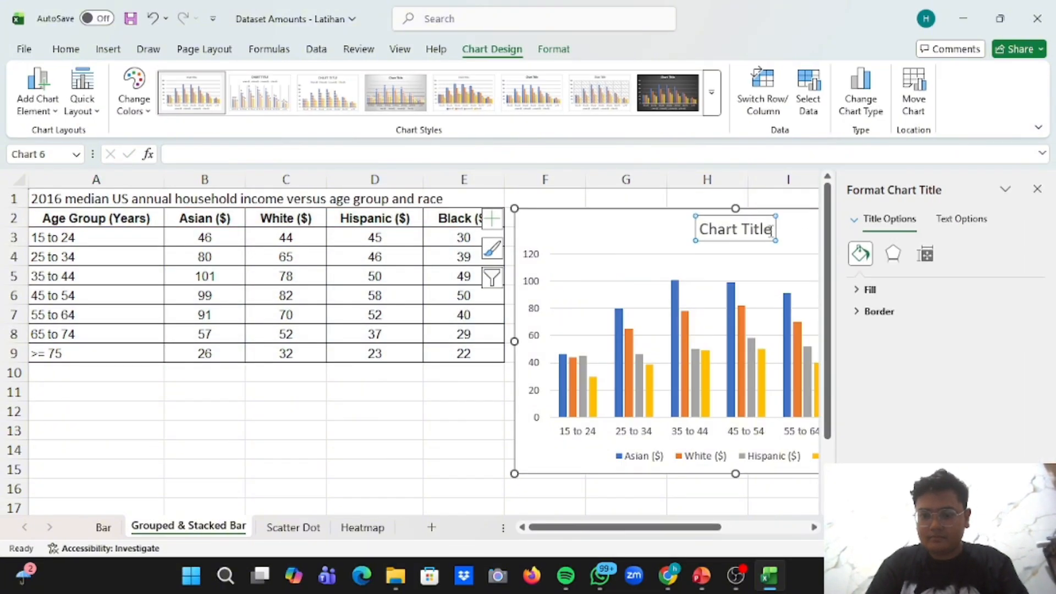
{"action": "left_click", "coordinate": [769, 229]}
{"action": "key", "text": "BackSpace"}
{"action": "key", "text": "BackSpace"}
{"action": "key", "text": "BackSpace"}
{"action": "key", "text": "BackSpace"}
{"action": "key", "text": "BackSpace"}
{"action": "key", "text": "BackSpace"}
{"action": "key", "text": "BackSpace"}
{"action": "key", "text": "BackSpace"}
{"action": "key", "text": "BackSpace"}
{"action": "key", "text": "BackSpace"}
{"action": "key", "text": "BackSpace"}
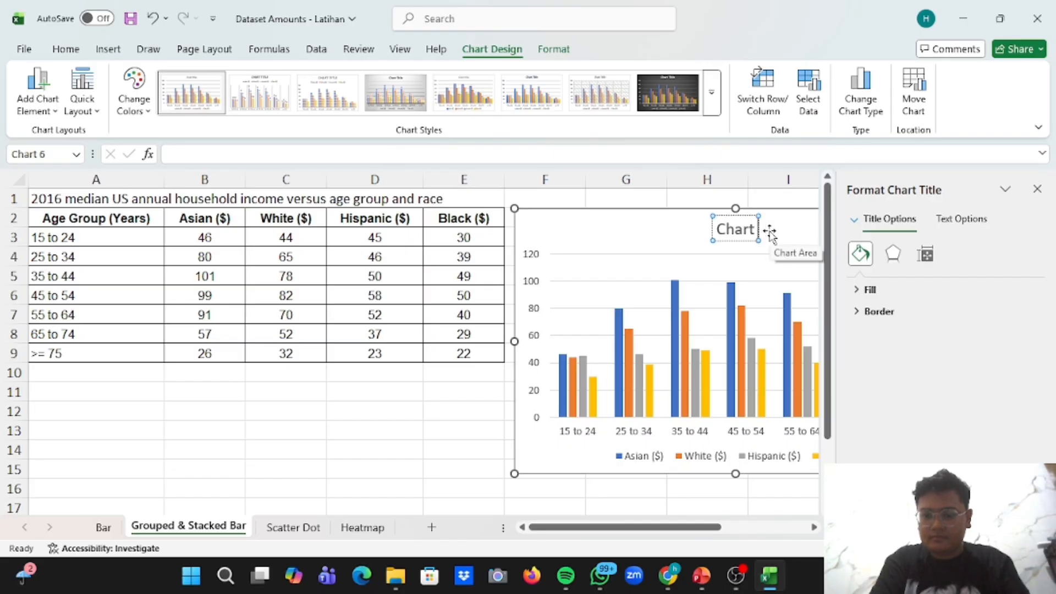
{"action": "key", "text": "ctrl+v"}
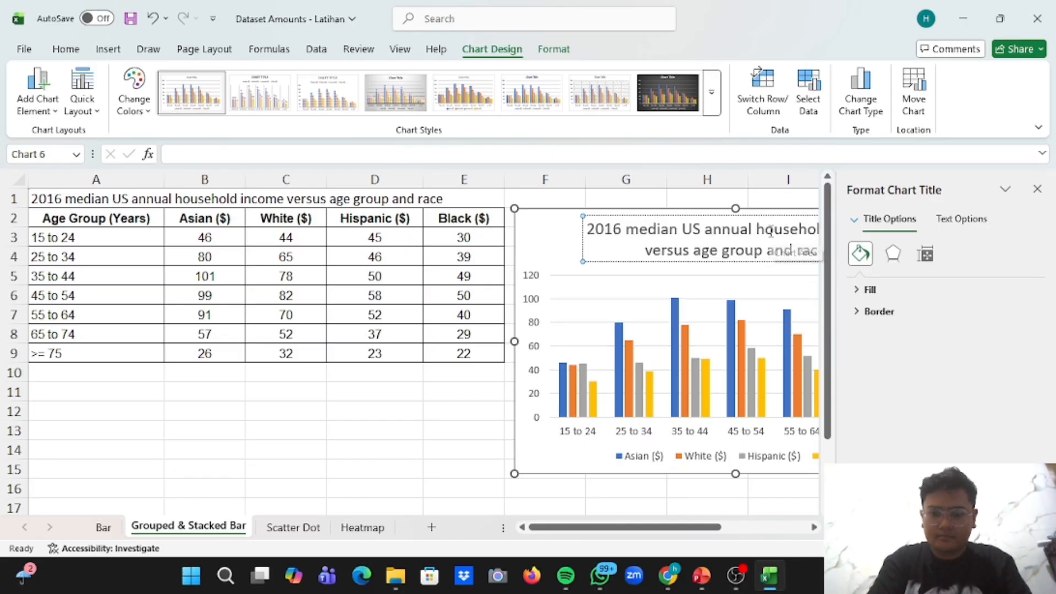
{"action": "scroll", "coordinate": [759, 283], "scroll_direction": "down", "scroll_amount": 2}
{"action": "left_click", "coordinate": [774, 441]}
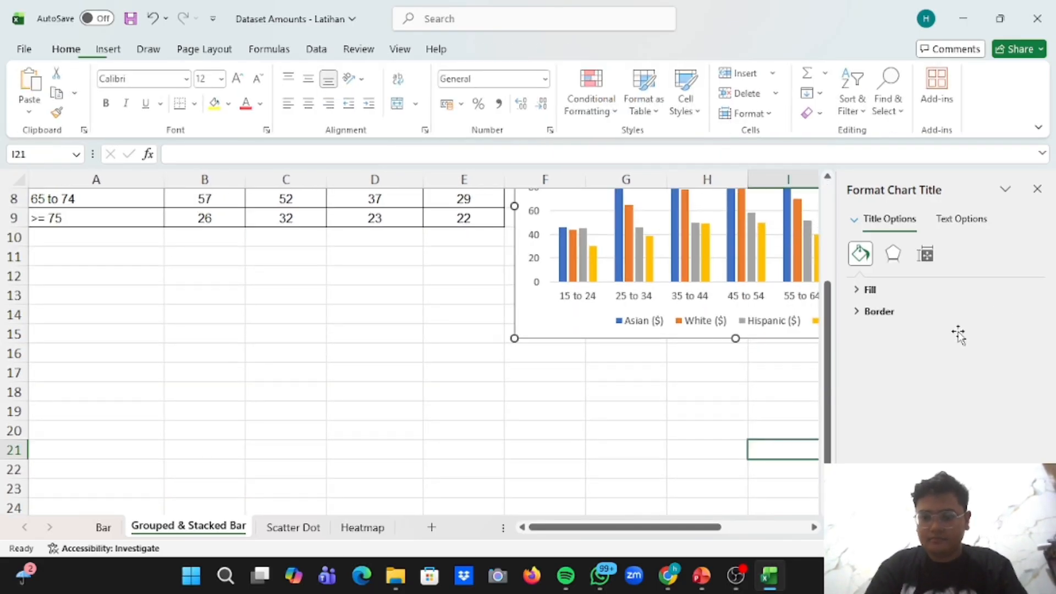
{"action": "left_click", "coordinate": [1038, 188]}
{"action": "scroll", "coordinate": [903, 370], "scroll_direction": "up", "scroll_amount": 3}
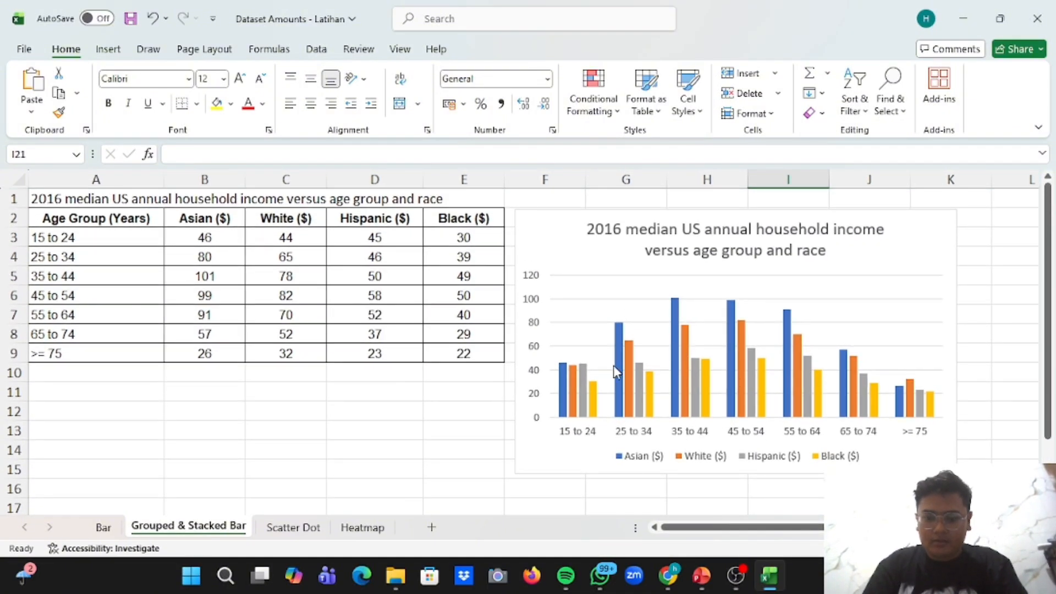
Place the income chart's legend on the right side of the chart
{"action": "left_click", "coordinate": [940, 256]}
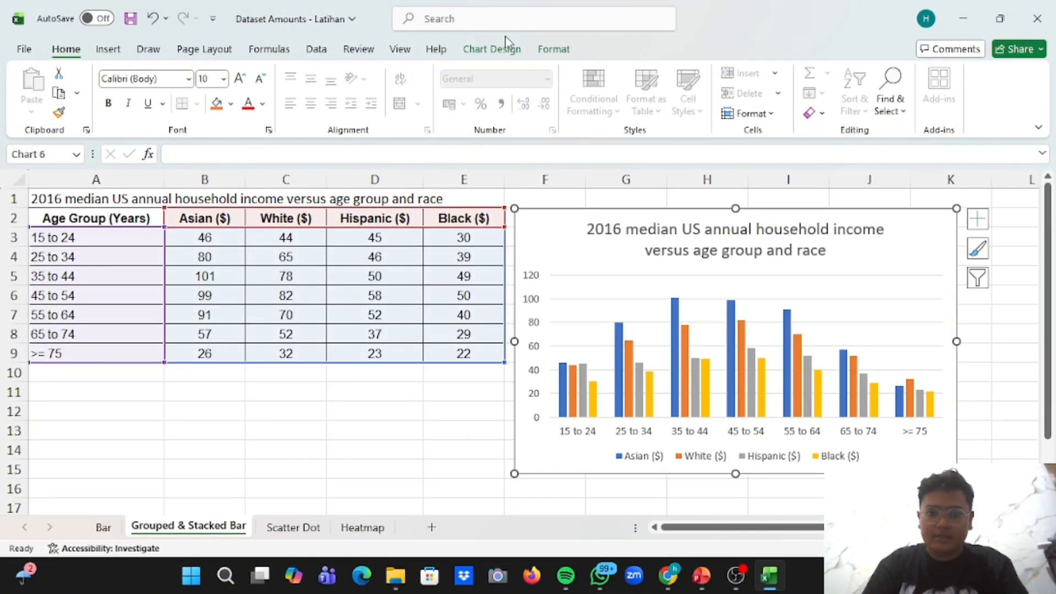
{"action": "left_click", "coordinate": [507, 51]}
{"action": "left_click", "coordinate": [37, 94]}
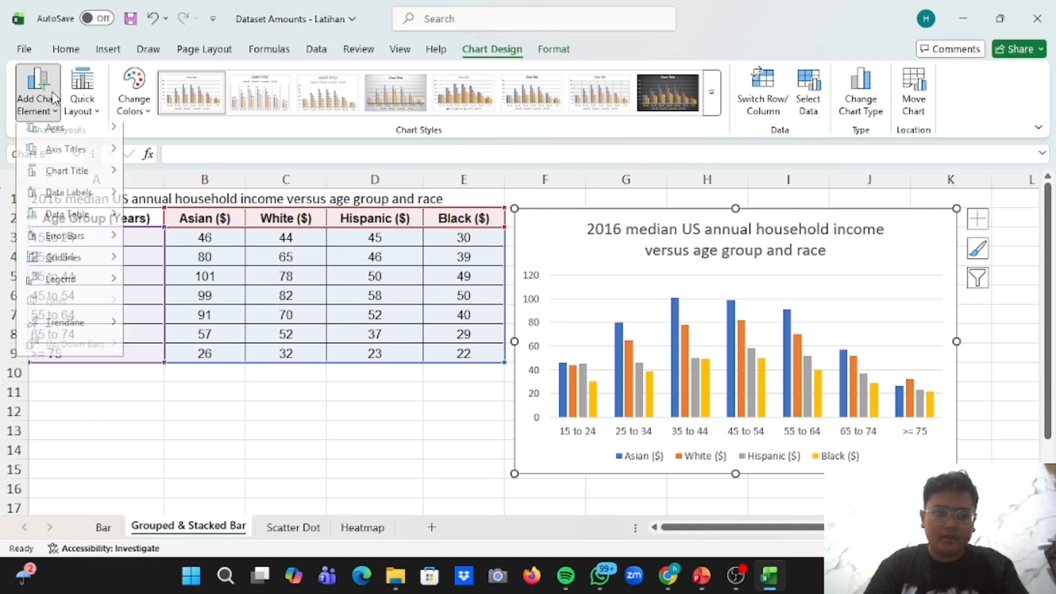
{"action": "mouse_move", "coordinate": [82, 287]}
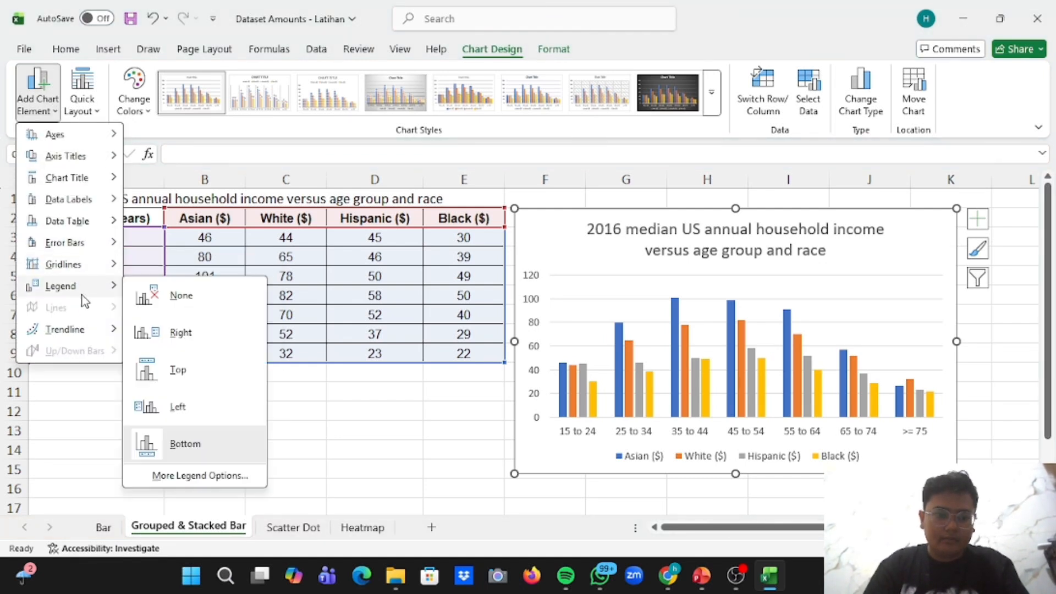
{"action": "left_click", "coordinate": [241, 341]}
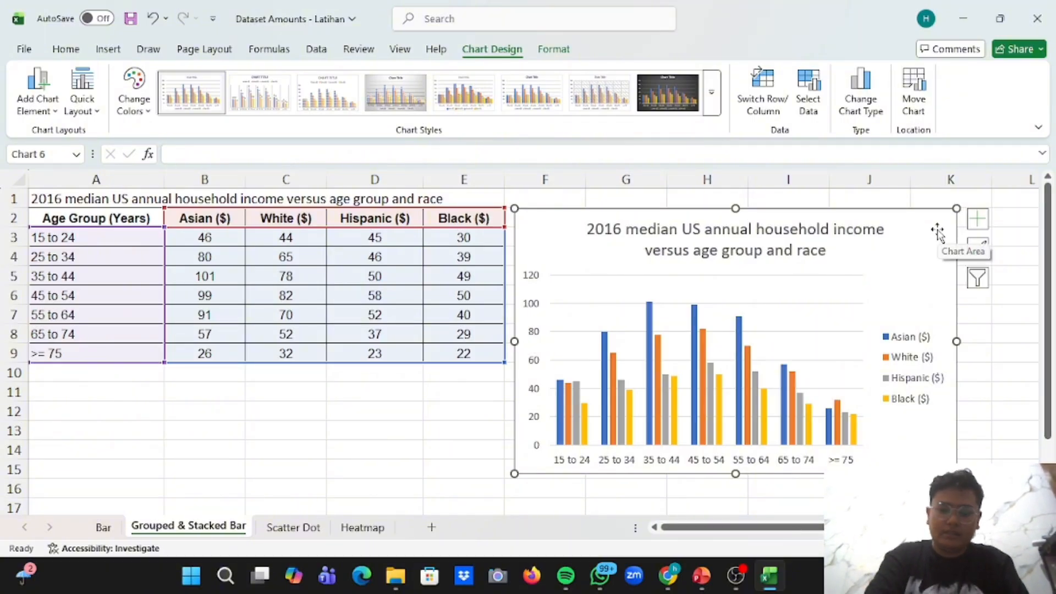
Duplicate the income chart and place the copy beside the original, starting at about L2
{"action": "scroll", "coordinate": [937, 231], "scroll_direction": "right", "scroll_amount": 3}
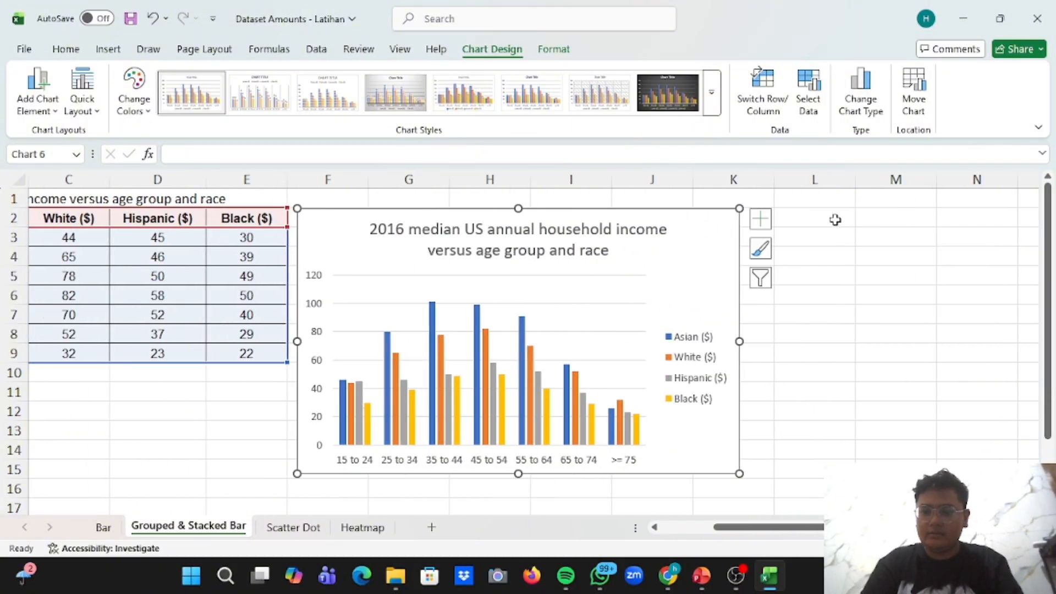
{"action": "left_click", "coordinate": [835, 219]}
{"action": "key", "text": "ctrl+v"}
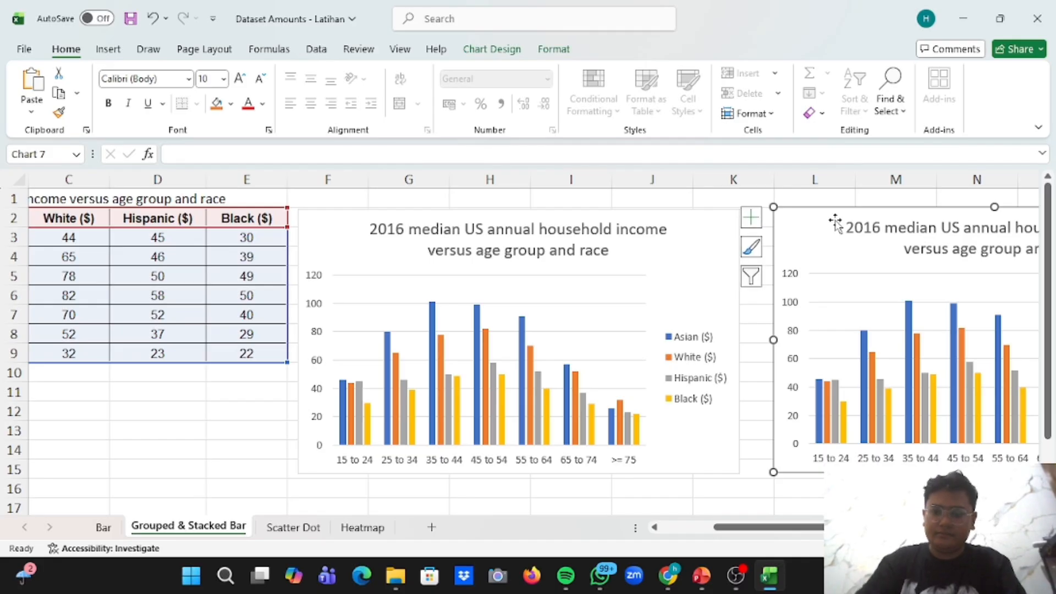
{"action": "scroll", "coordinate": [837, 220], "scroll_direction": "right", "scroll_amount": 1}
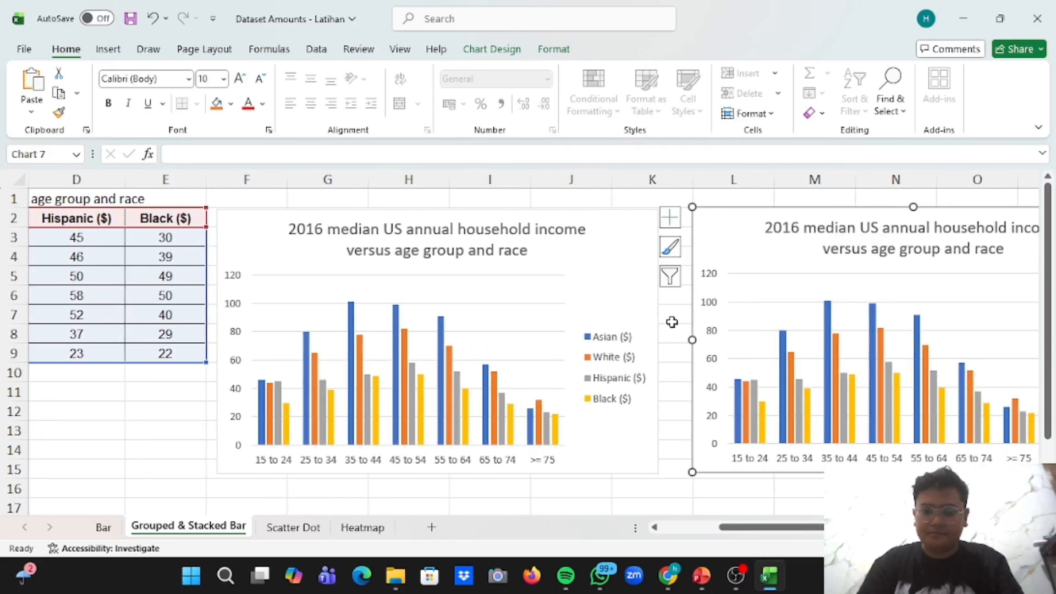
{"action": "scroll", "coordinate": [672, 322], "scroll_direction": "right", "scroll_amount": 1}
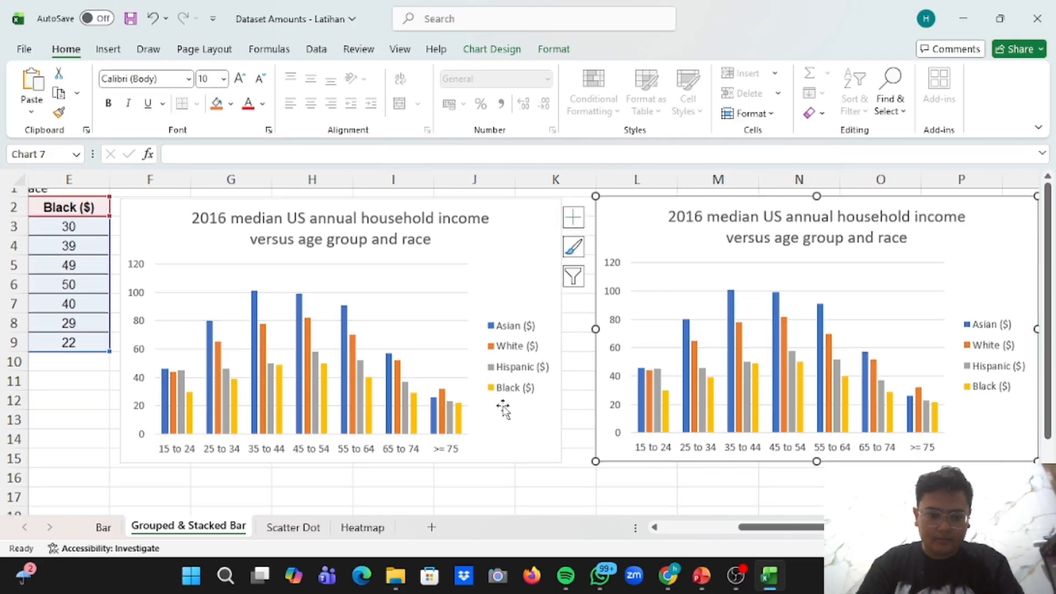
{"action": "scroll", "coordinate": [503, 409], "scroll_direction": "down", "scroll_amount": 1}
{"action": "scroll", "coordinate": [896, 313], "scroll_direction": "up", "scroll_amount": 1}
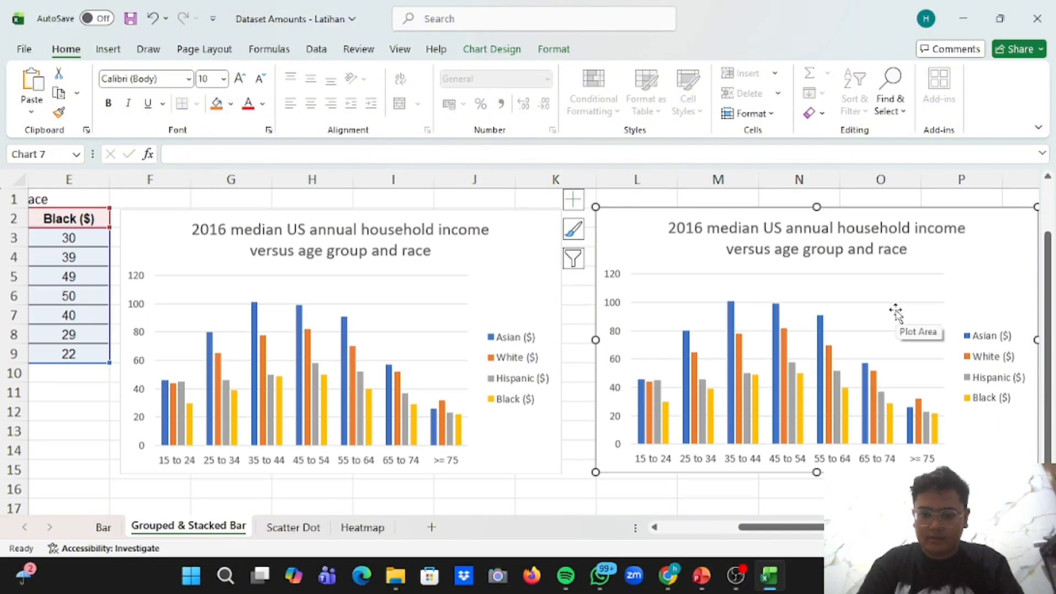
Switch rows and columns in the copied chart's data source so races form the categories and age groups the series
{"action": "left_click", "coordinate": [775, 363]}
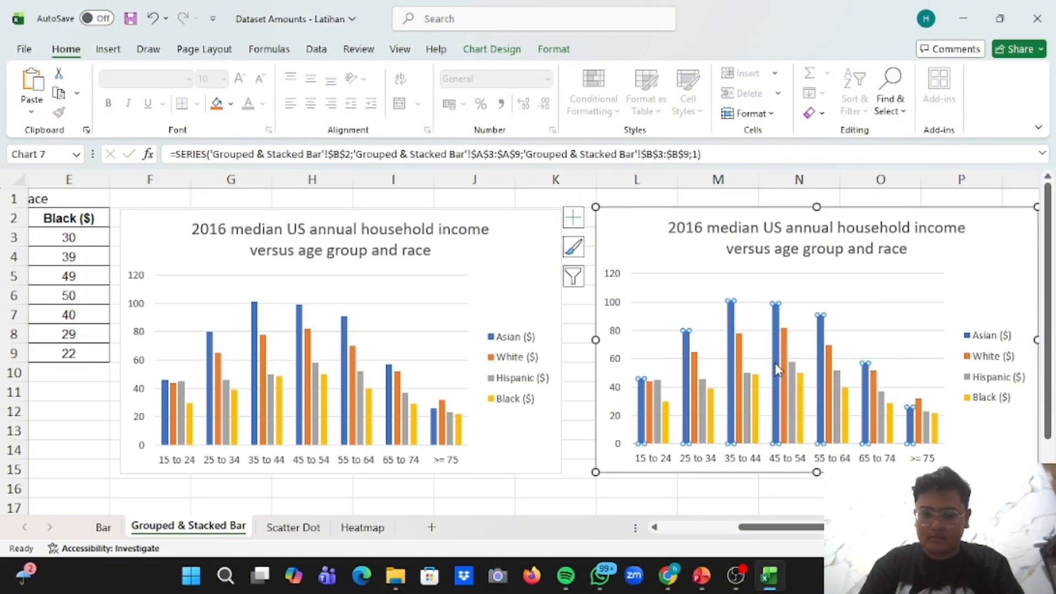
{"action": "right_click", "coordinate": [775, 365]}
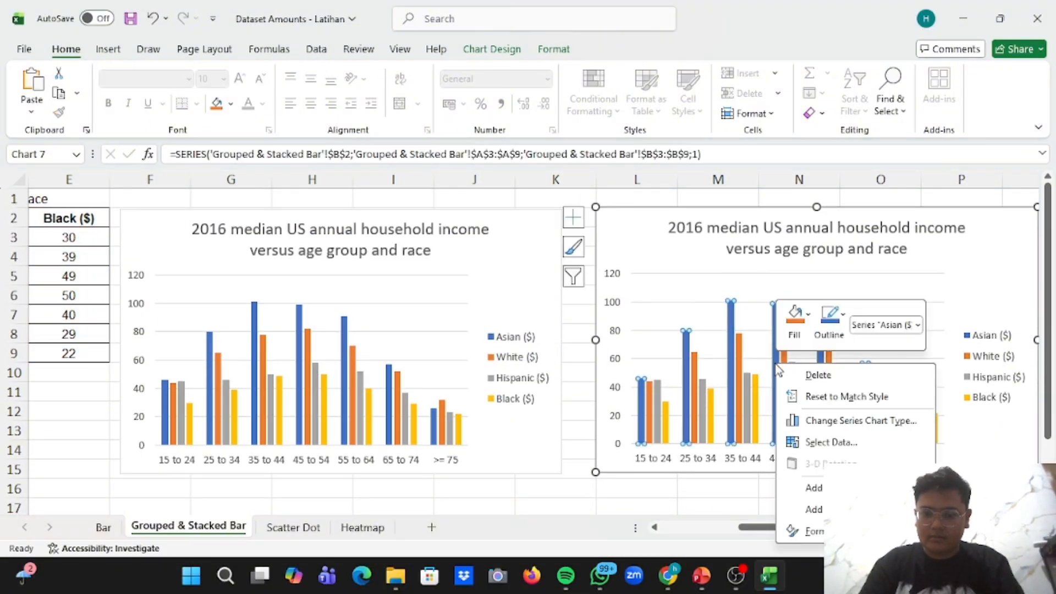
{"action": "left_click", "coordinate": [830, 442]}
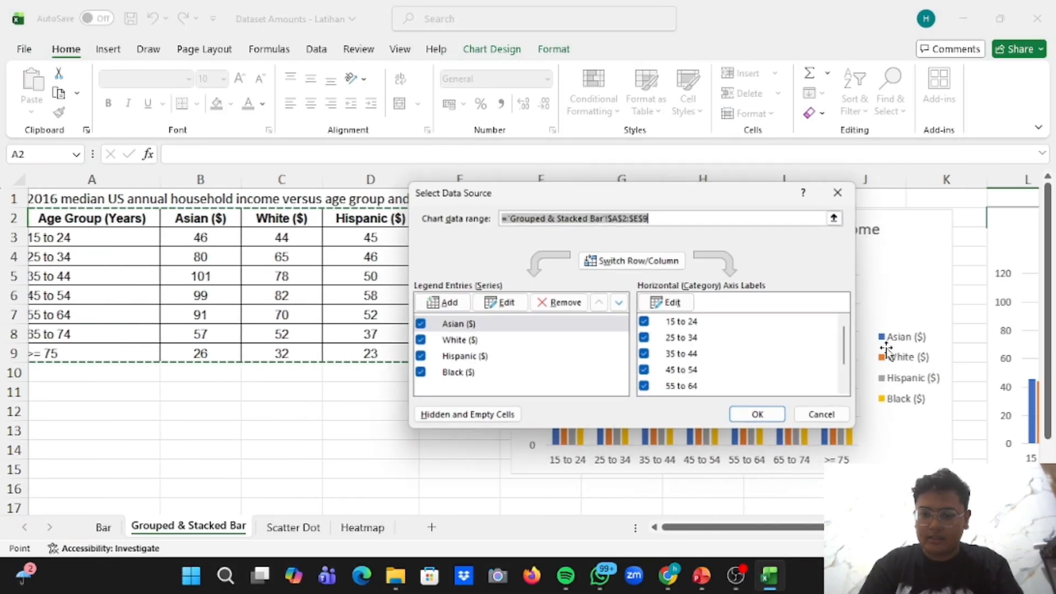
{"action": "left_click", "coordinate": [631, 261]}
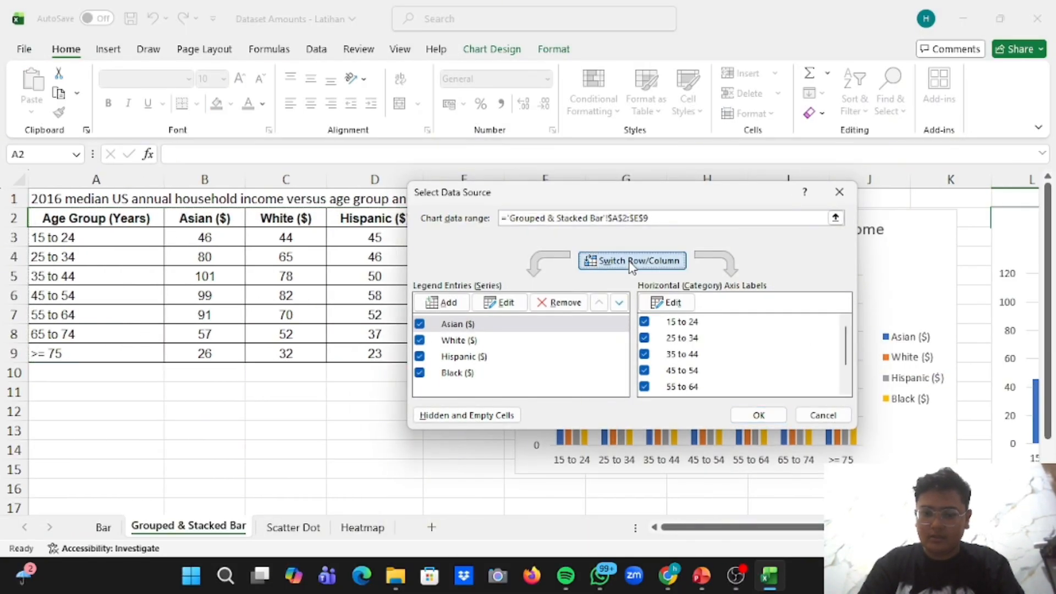
{"action": "left_click", "coordinate": [759, 416]}
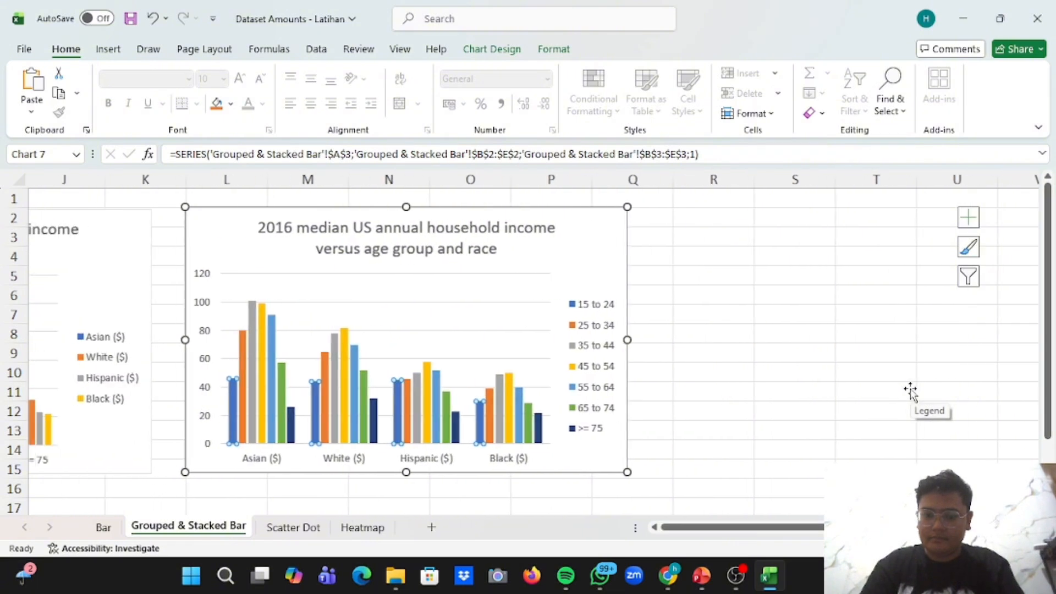
Compare the income chart grouped by age with the copy grouped by race, checking bars and legends against the source table
{"action": "scroll", "coordinate": [910, 391], "scroll_direction": "left", "scroll_amount": 5}
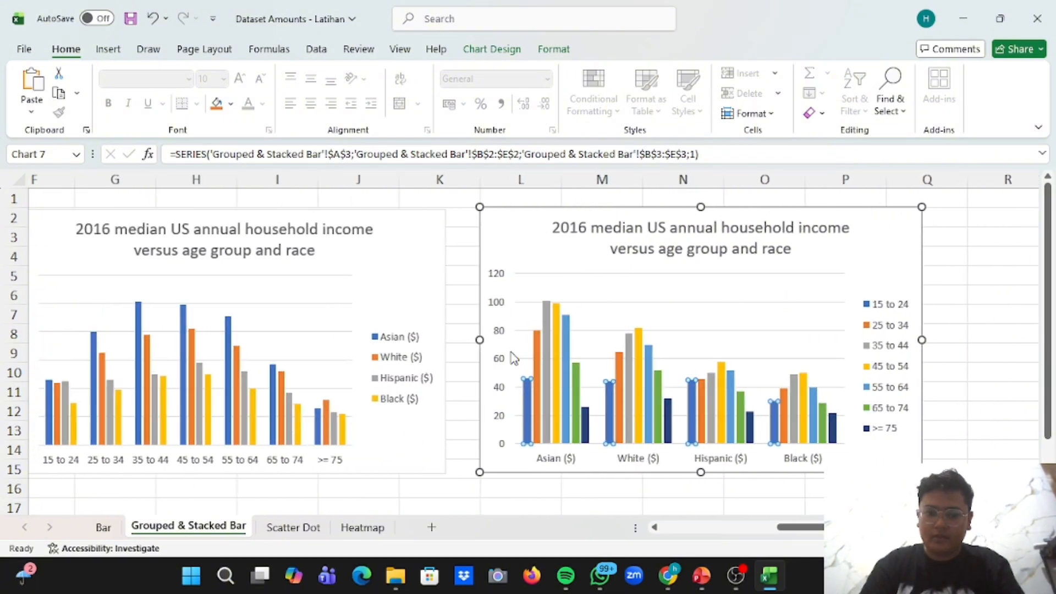
{"action": "scroll", "coordinate": [513, 358], "scroll_direction": "left", "scroll_amount": 2}
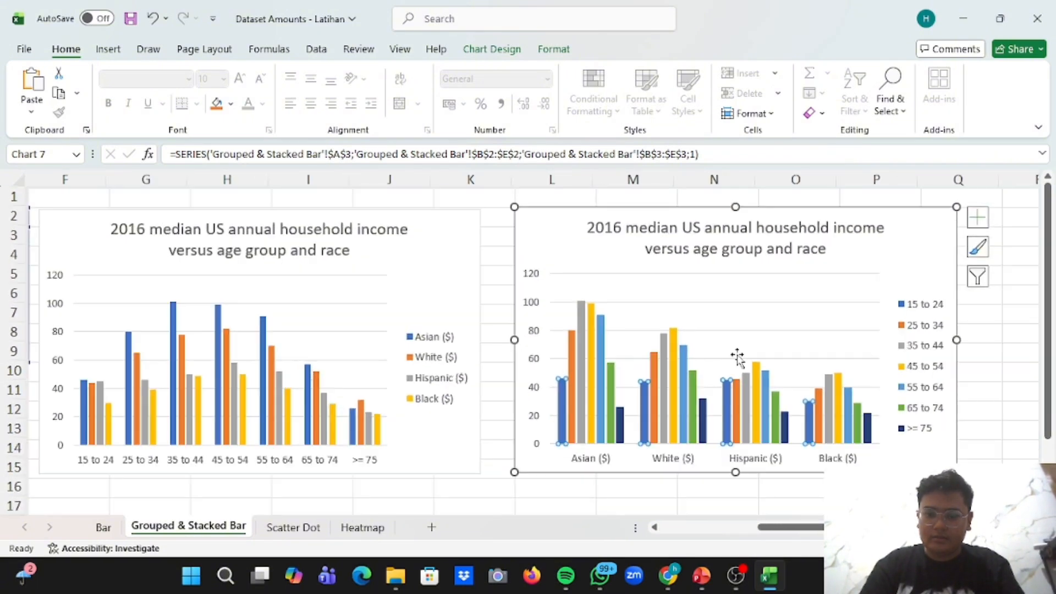
{"action": "left_click", "coordinate": [982, 353]}
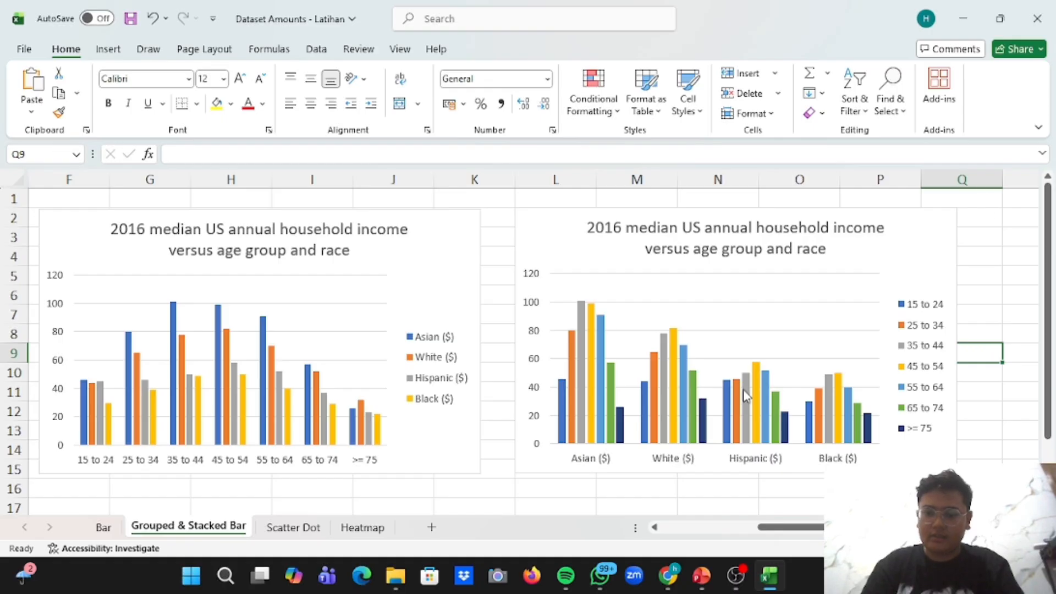
{"action": "scroll", "coordinate": [618, 368], "scroll_direction": "left", "scroll_amount": 3}
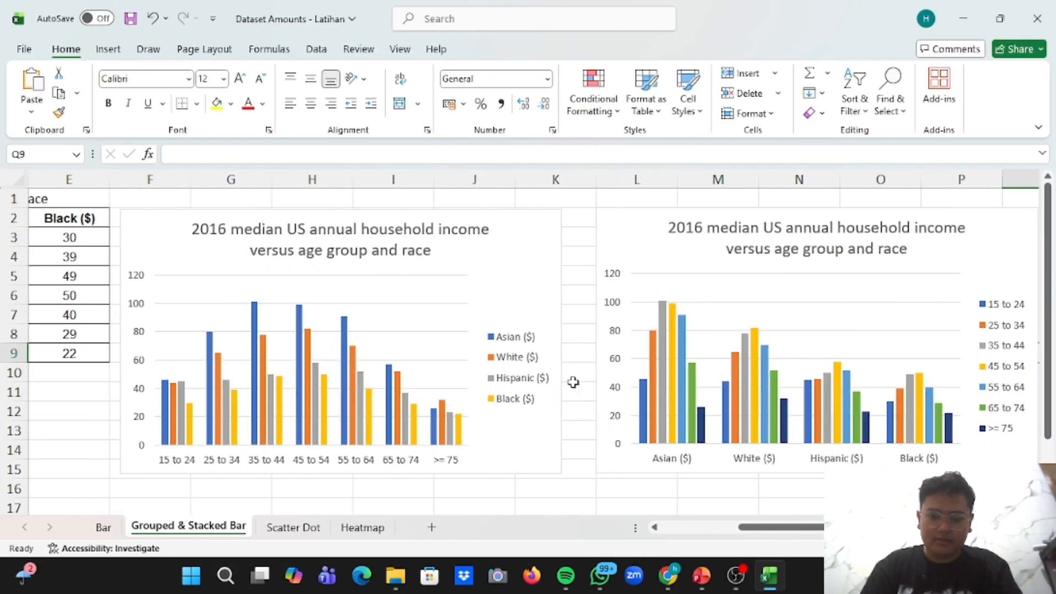
{"action": "scroll", "coordinate": [649, 423], "scroll_direction": "right", "scroll_amount": 6}
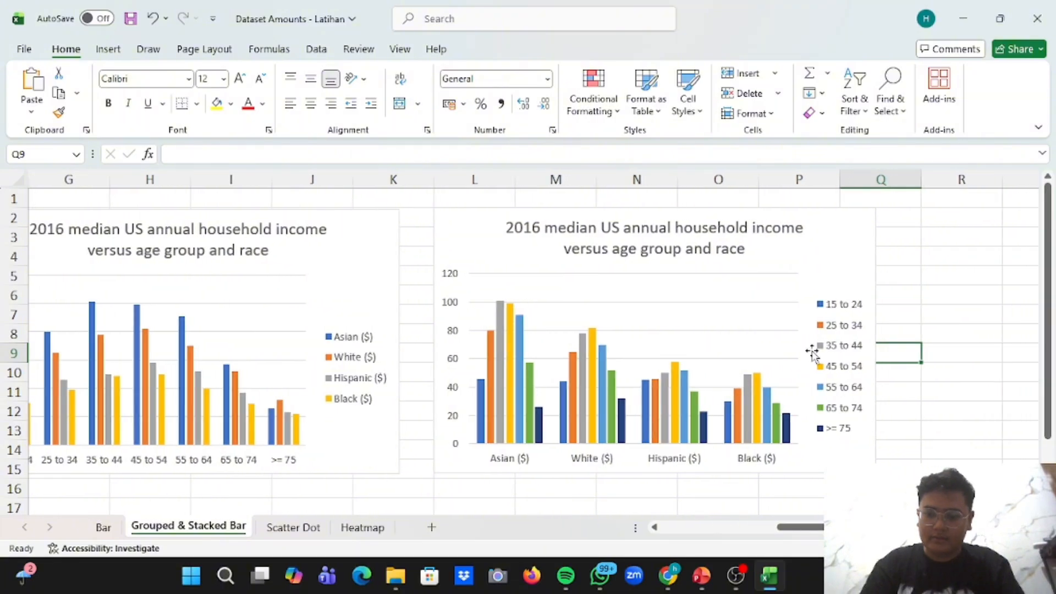
{"action": "scroll", "coordinate": [710, 402], "scroll_direction": "left", "scroll_amount": 10}
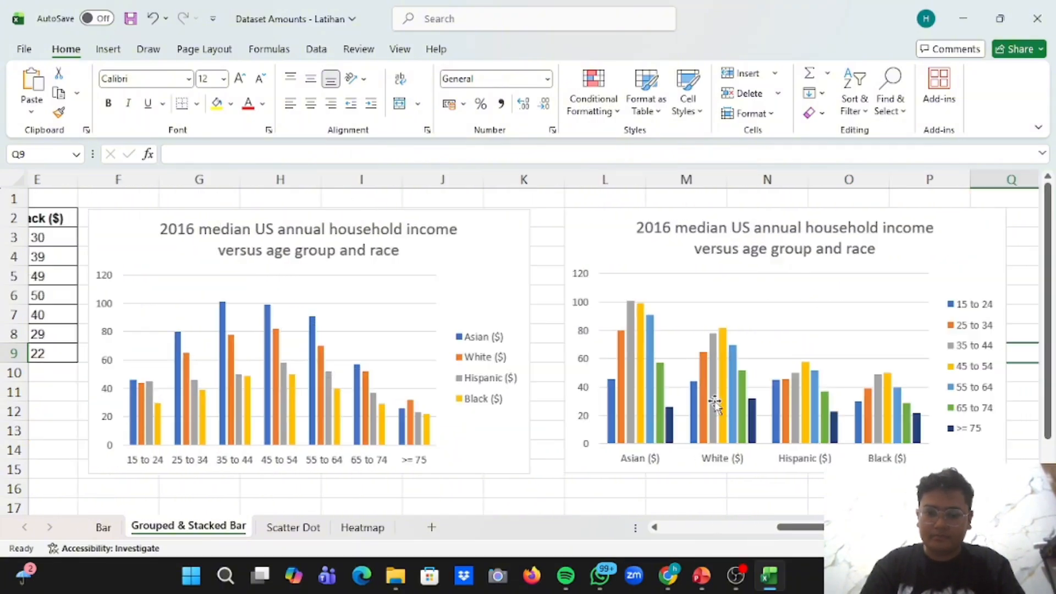
{"action": "scroll", "coordinate": [715, 404], "scroll_direction": "right", "scroll_amount": 6}
{"action": "scroll", "coordinate": [715, 405], "scroll_direction": "right", "scroll_amount": 3}
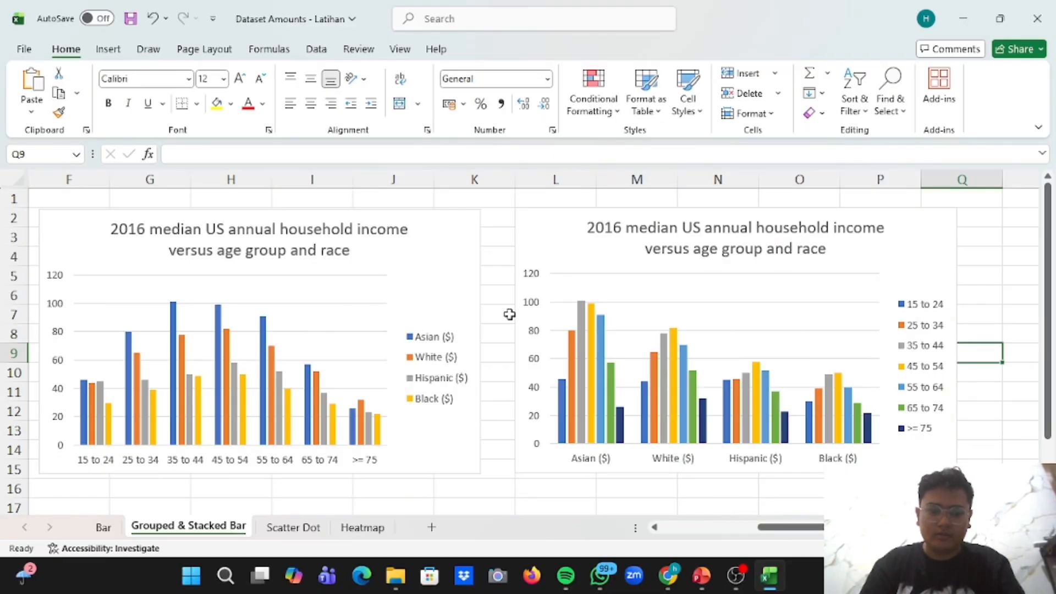
{"action": "scroll", "coordinate": [207, 370], "scroll_direction": "left", "scroll_amount": 5}
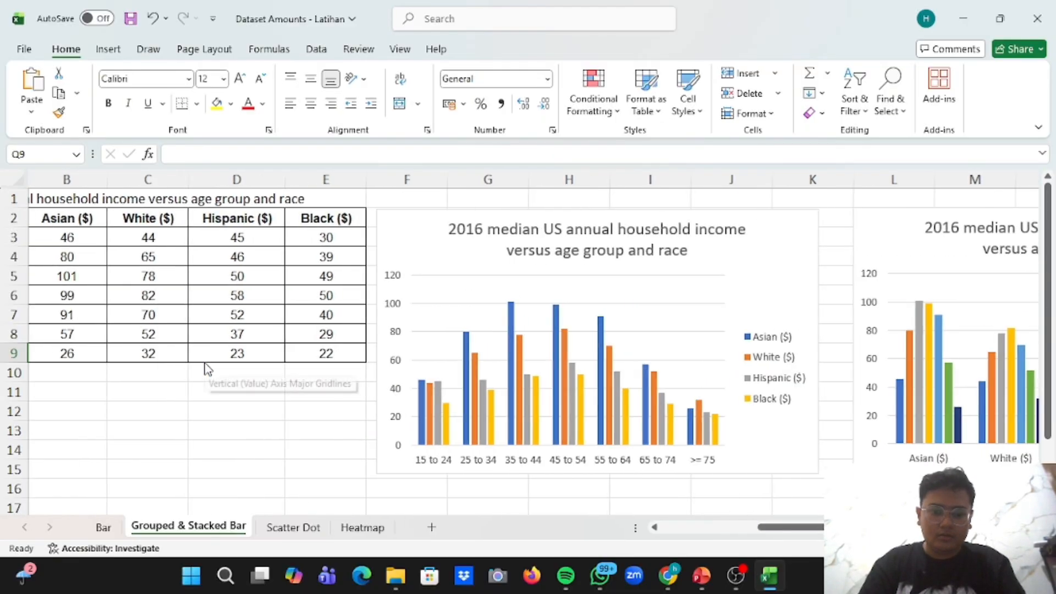
Insert a 2-D clustered bar chart from the internet adoption table A3:G22 on the Heatmap sheet
{"action": "scroll", "coordinate": [208, 370], "scroll_direction": "right", "scroll_amount": 2}
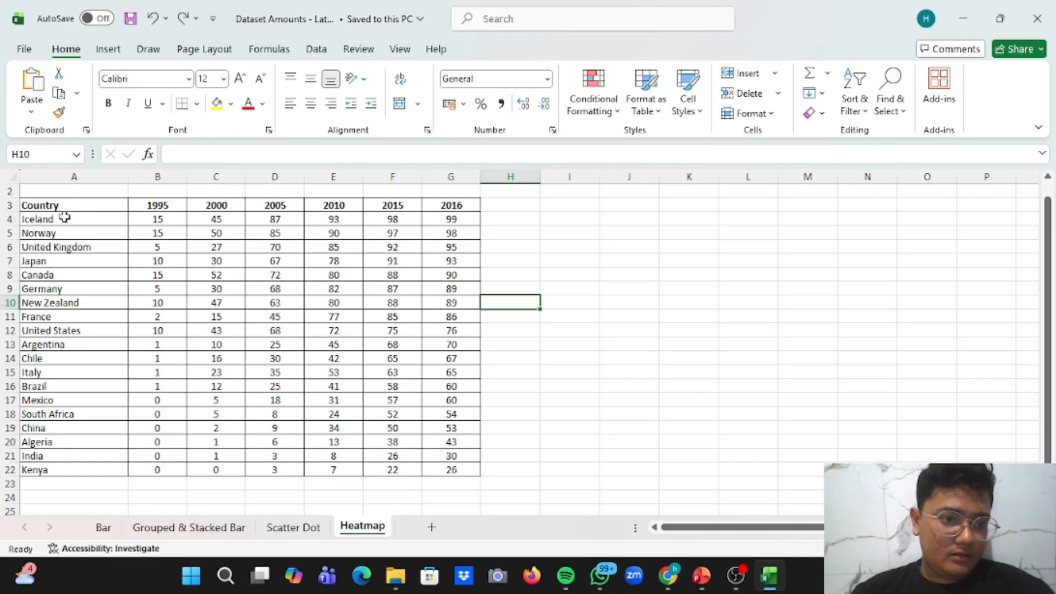
{"action": "left_click_drag", "start_coordinate": [49, 206], "coordinate": [453, 468]}
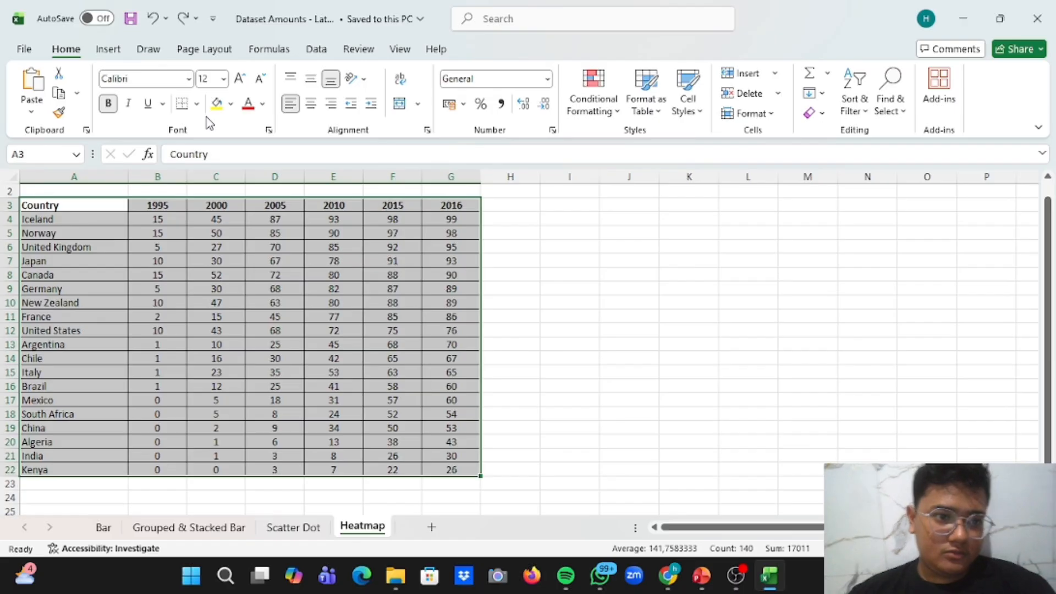
{"action": "left_click", "coordinate": [122, 49]}
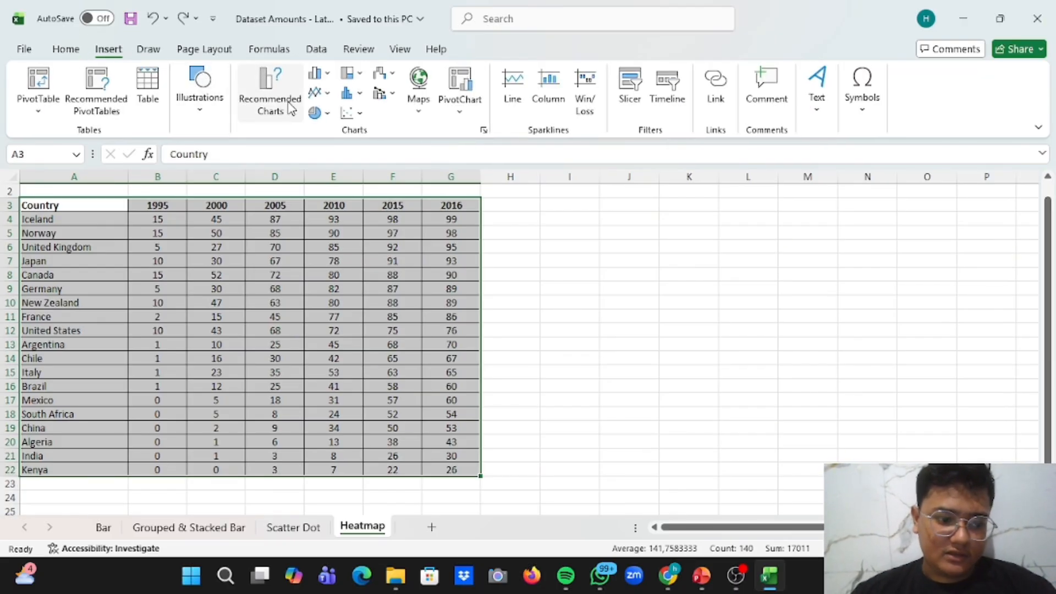
{"action": "left_click", "coordinate": [319, 74]}
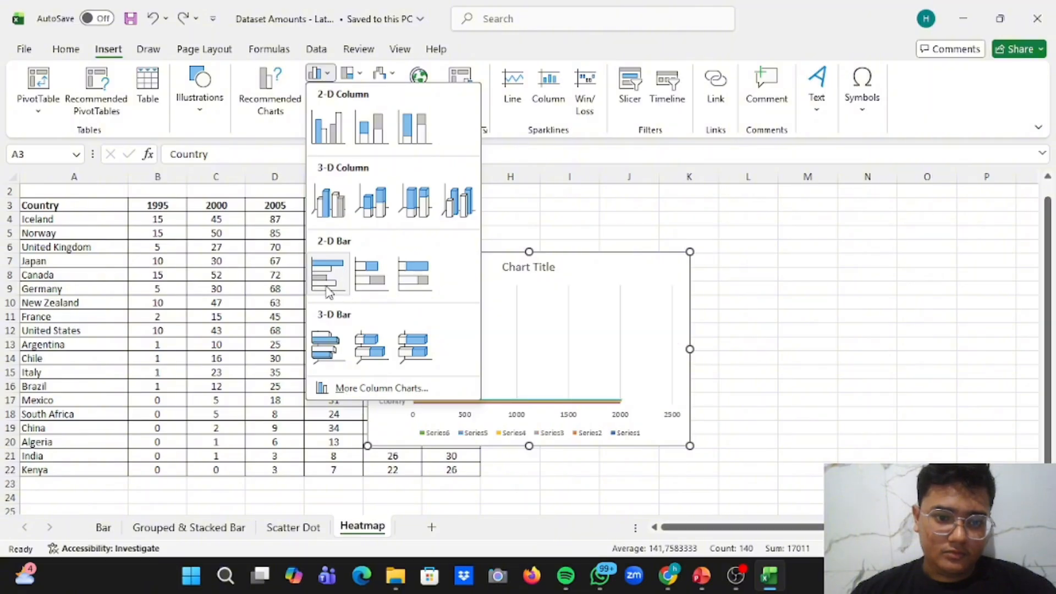
{"action": "left_click", "coordinate": [329, 289]}
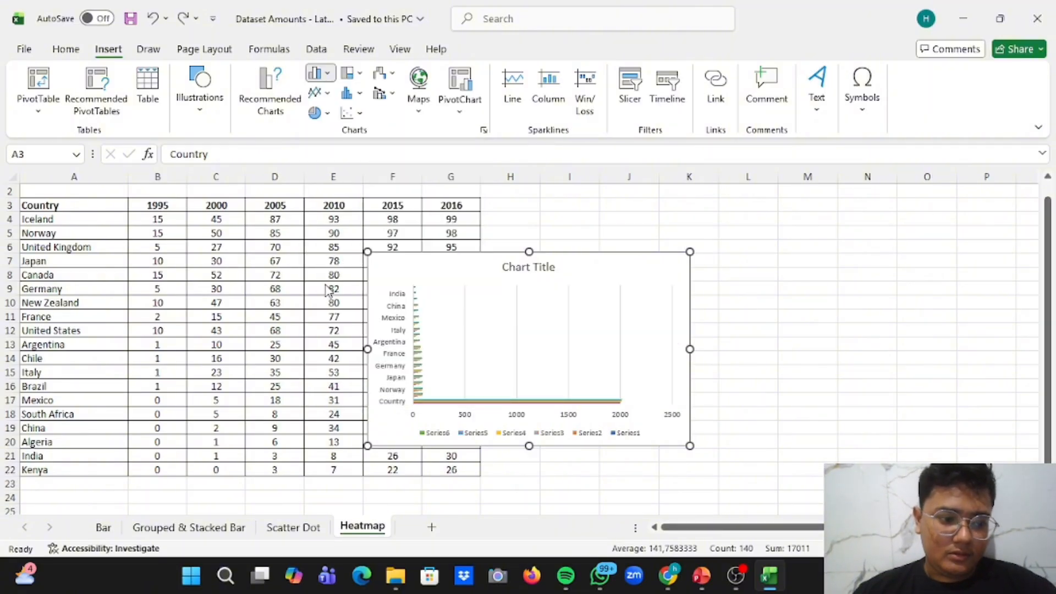
Move the bar chart beside the table, starting at about H3, and enlarge it to span about columns H to M
{"action": "left_click_drag", "start_coordinate": [660, 272], "coordinate": [785, 220]}
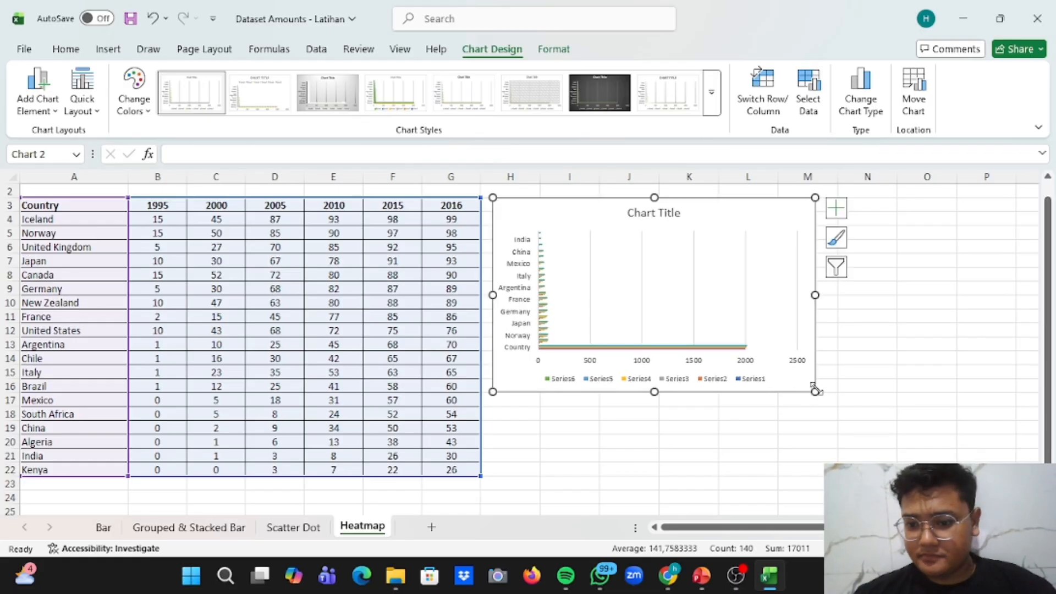
{"action": "left_click_drag", "start_coordinate": [816, 392], "coordinate": [866, 424]}
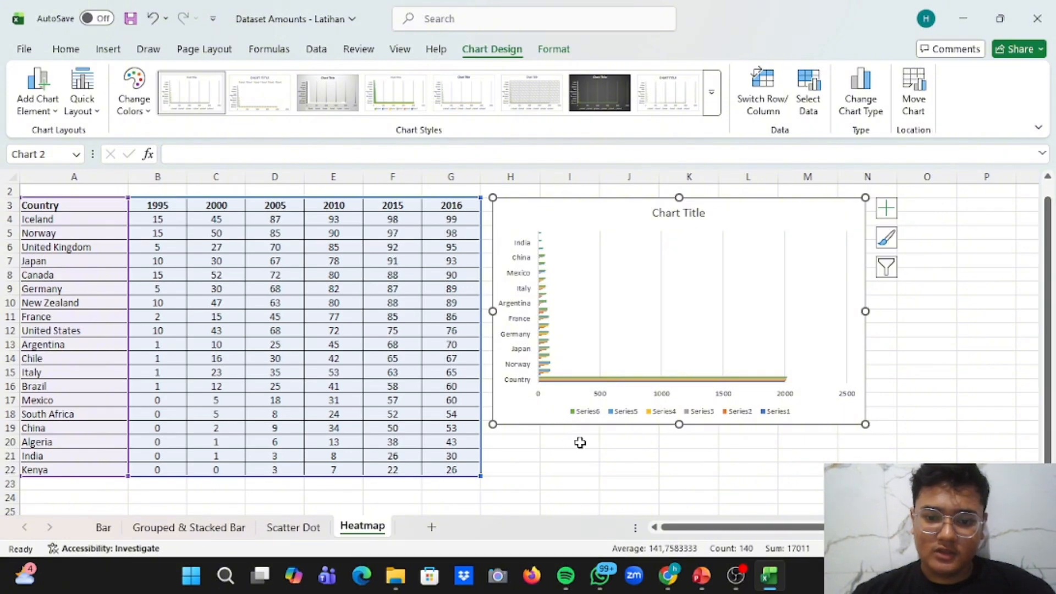
{"action": "scroll", "coordinate": [580, 442], "scroll_direction": "down", "scroll_amount": 2}
{"action": "scroll", "coordinate": [580, 441], "scroll_direction": "up", "scroll_amount": 3}
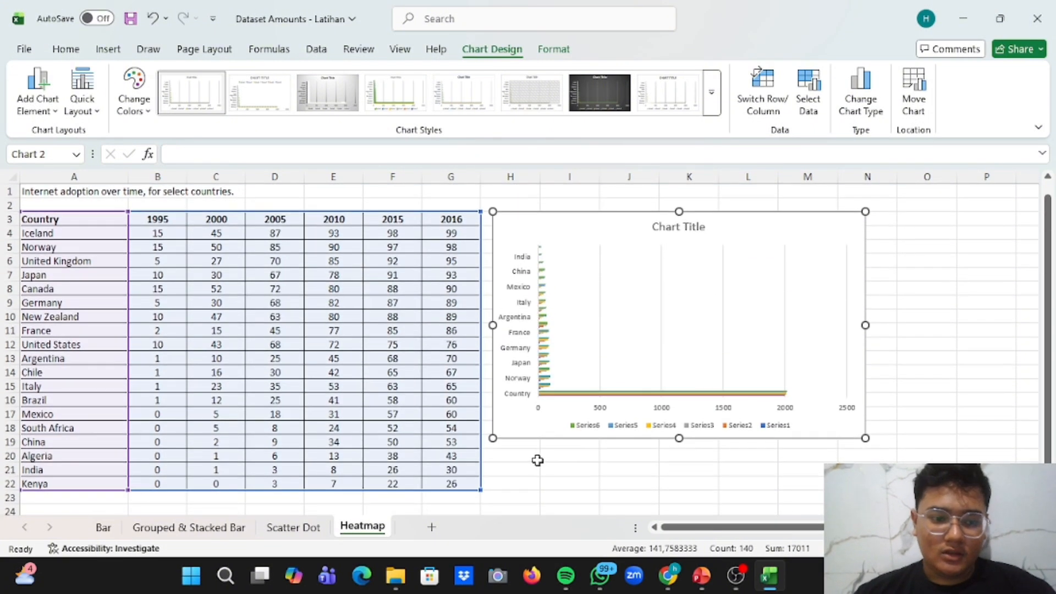
{"action": "left_click", "coordinate": [577, 464]}
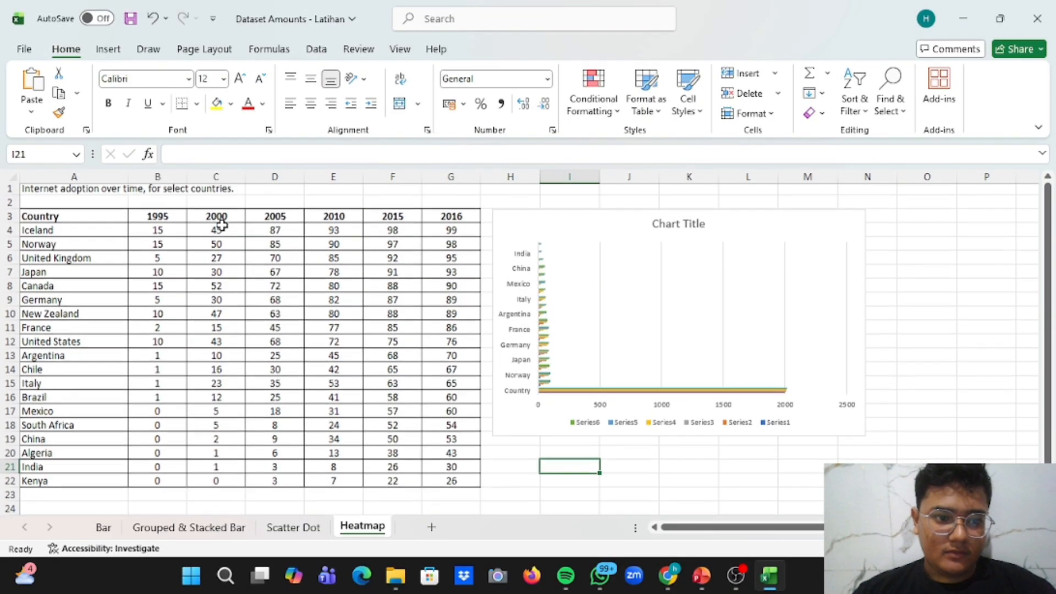
Copy the internet adoption table A3:G22 and paste the duplicate below the original, starting at A25
{"action": "left_click_drag", "start_coordinate": [38, 218], "coordinate": [475, 481]}
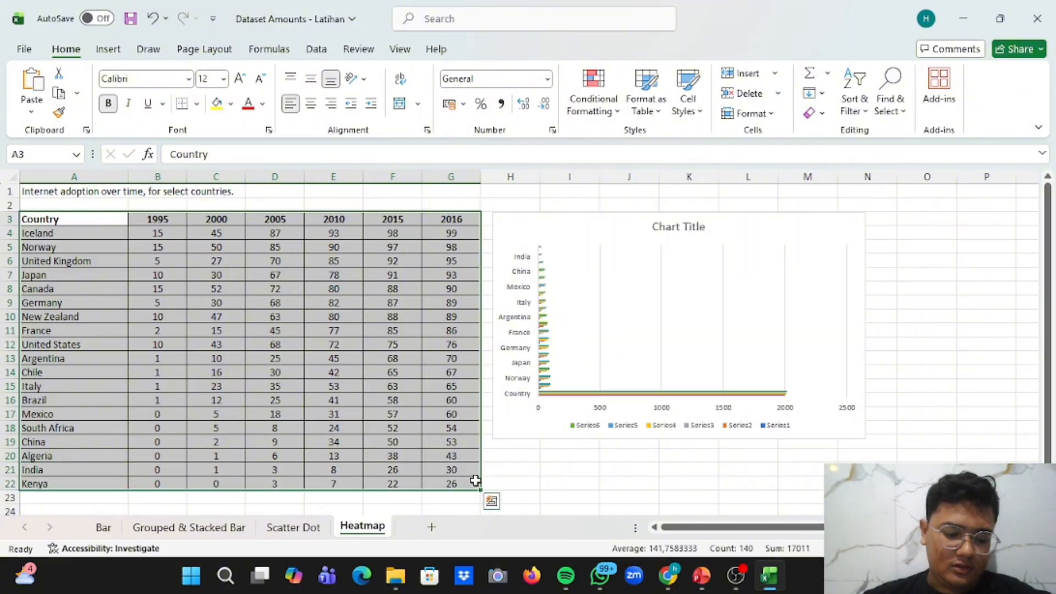
{"action": "key", "text": "ctrl+c"}
{"action": "scroll", "coordinate": [585, 479], "scroll_direction": "down", "scroll_amount": 5}
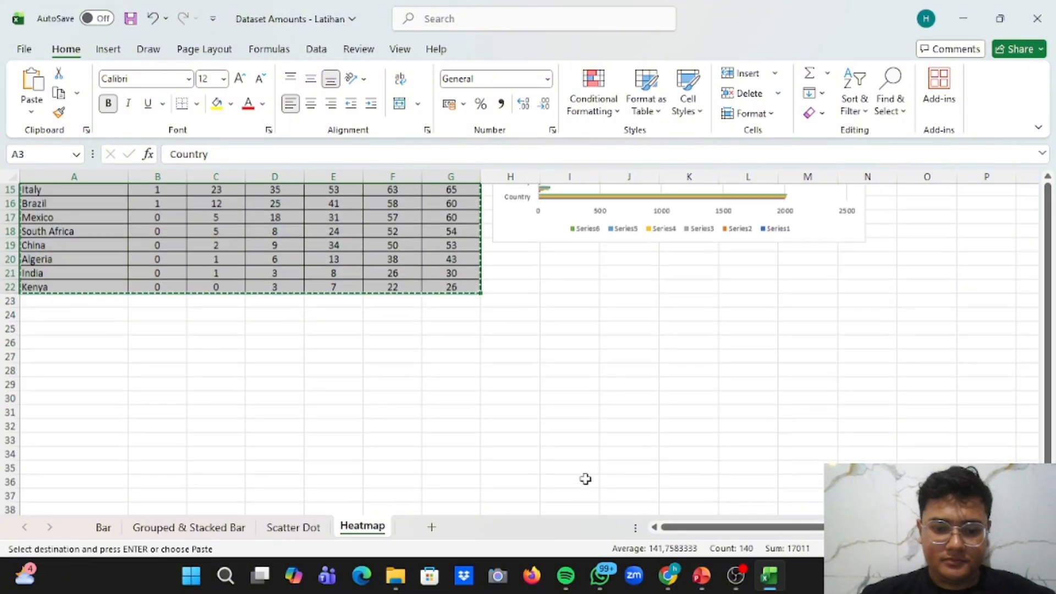
{"action": "left_click", "coordinate": [56, 326]}
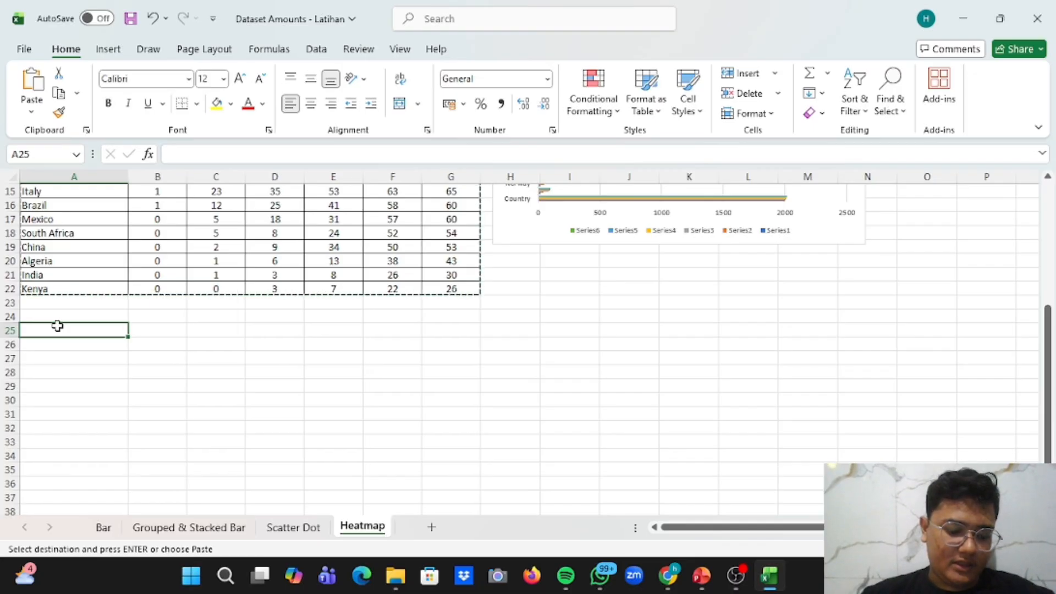
{"action": "key", "text": "ctrl+v"}
{"action": "scroll", "coordinate": [57, 326], "scroll_direction": "down", "scroll_amount": 3}
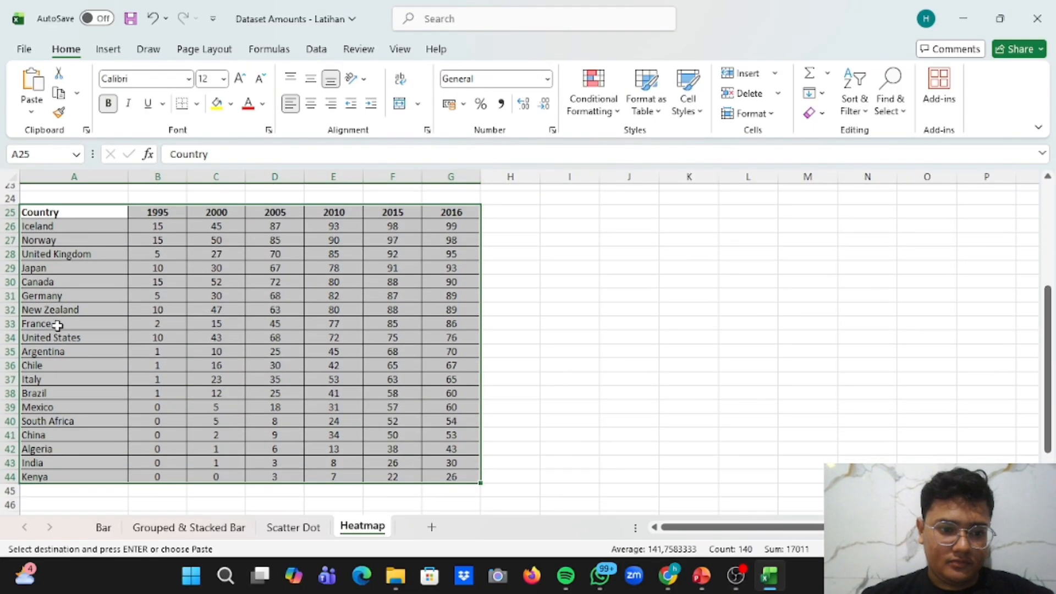
{"action": "scroll", "coordinate": [57, 325], "scroll_direction": "up", "scroll_amount": 2}
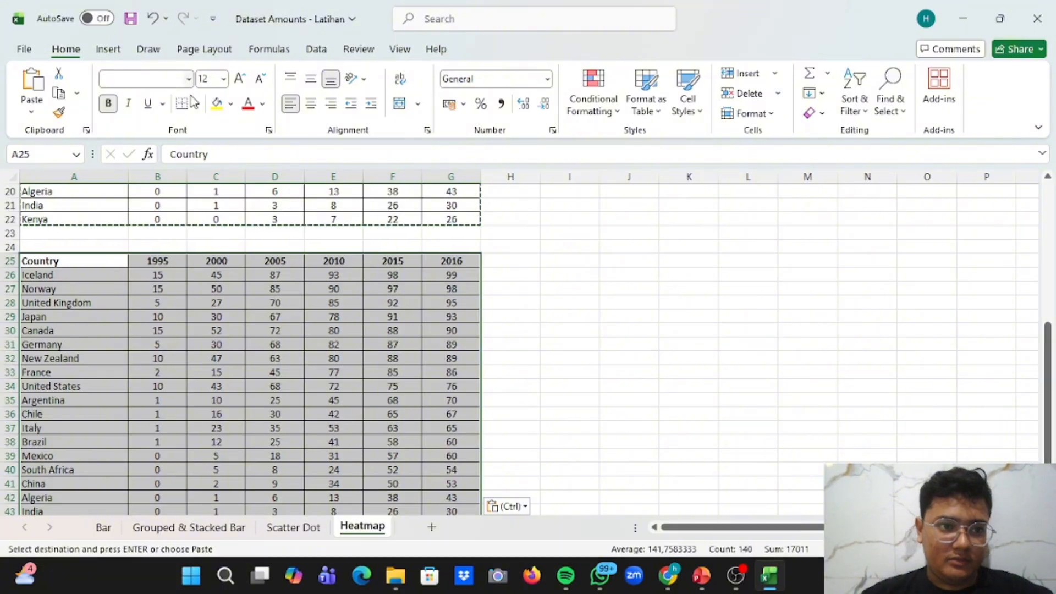
{"action": "left_click", "coordinate": [603, 109]}
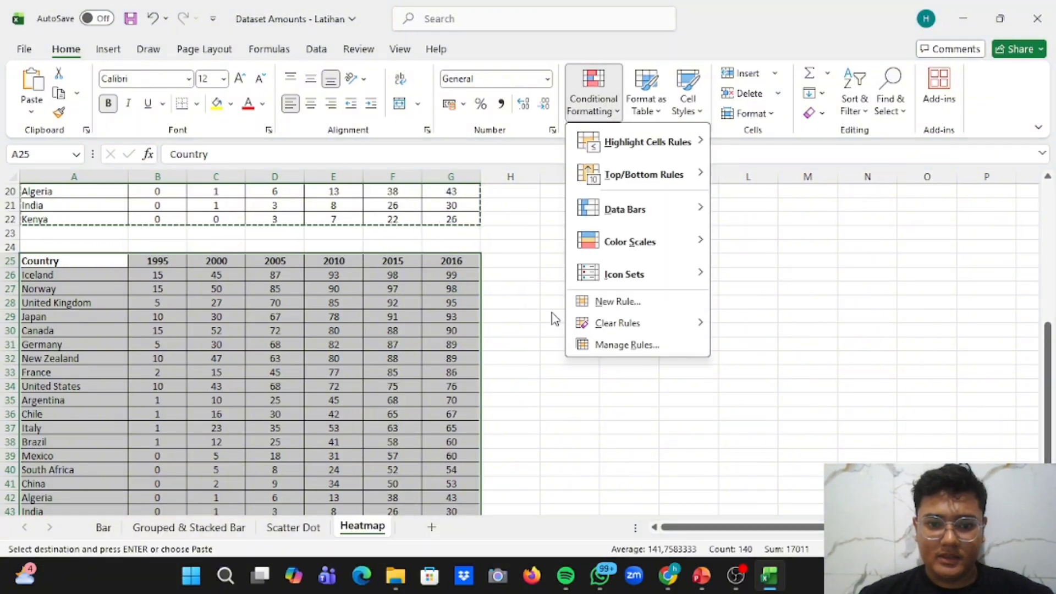
{"action": "mouse_move", "coordinate": [651, 242]}
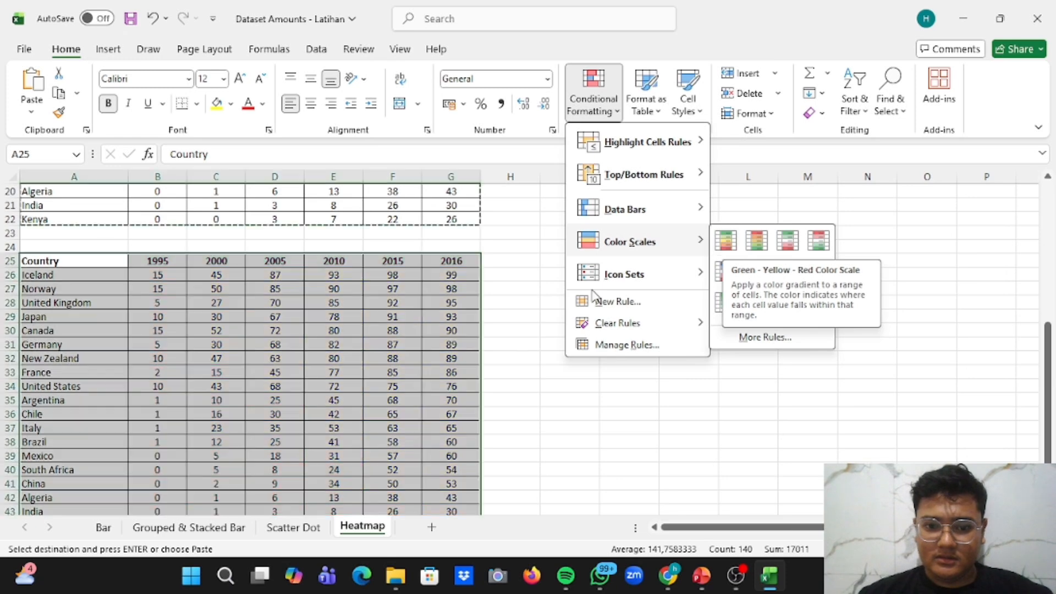
{"action": "left_click", "coordinate": [501, 342]}
{"action": "left_click", "coordinate": [501, 343]}
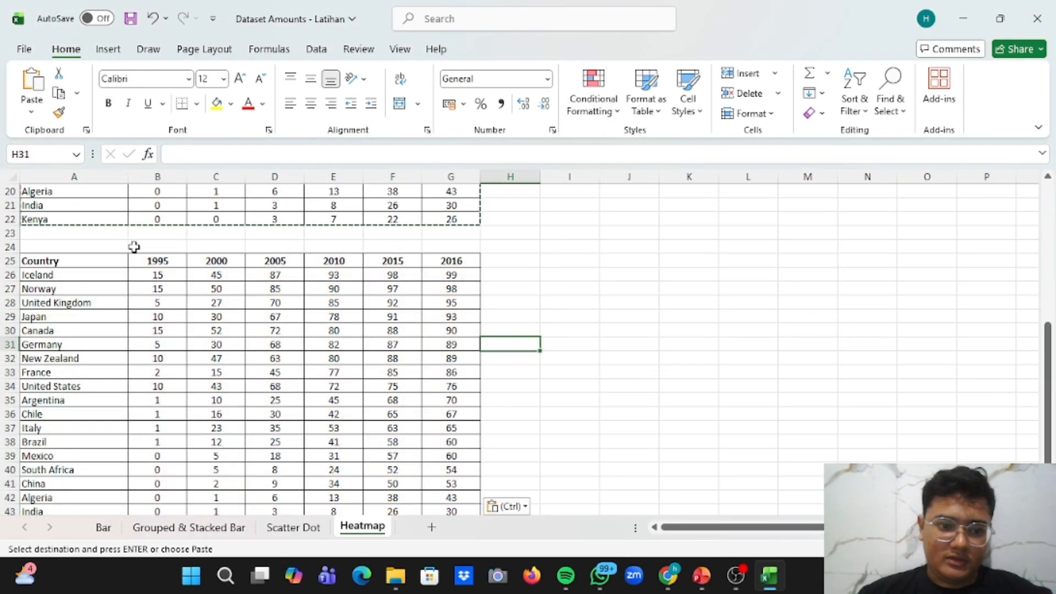
Apply the Green - Yellow - Red colour scale to the copied table's values in B26:G44
{"action": "left_click_drag", "start_coordinate": [165, 275], "coordinate": [448, 482]}
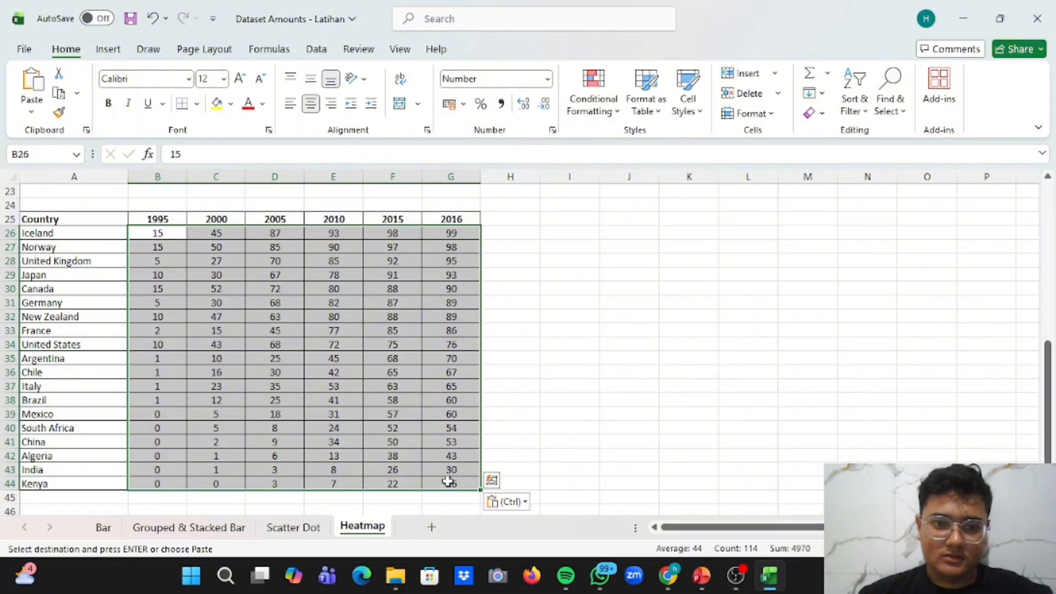
{"action": "left_click", "coordinate": [600, 102]}
{"action": "mouse_move", "coordinate": [649, 236]}
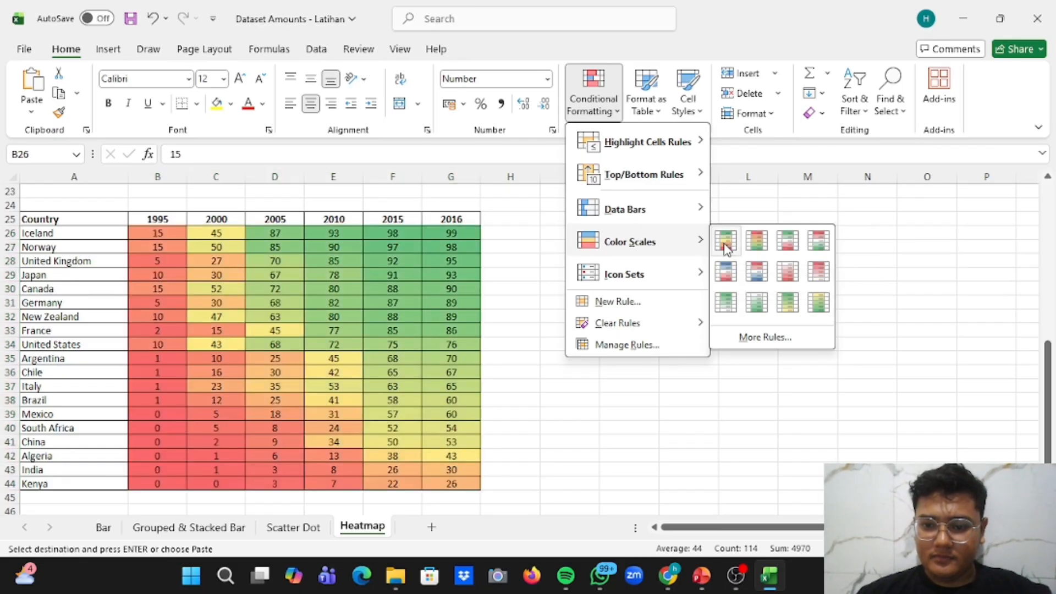
{"action": "left_click", "coordinate": [724, 243]}
{"action": "left_click", "coordinate": [614, 277]}
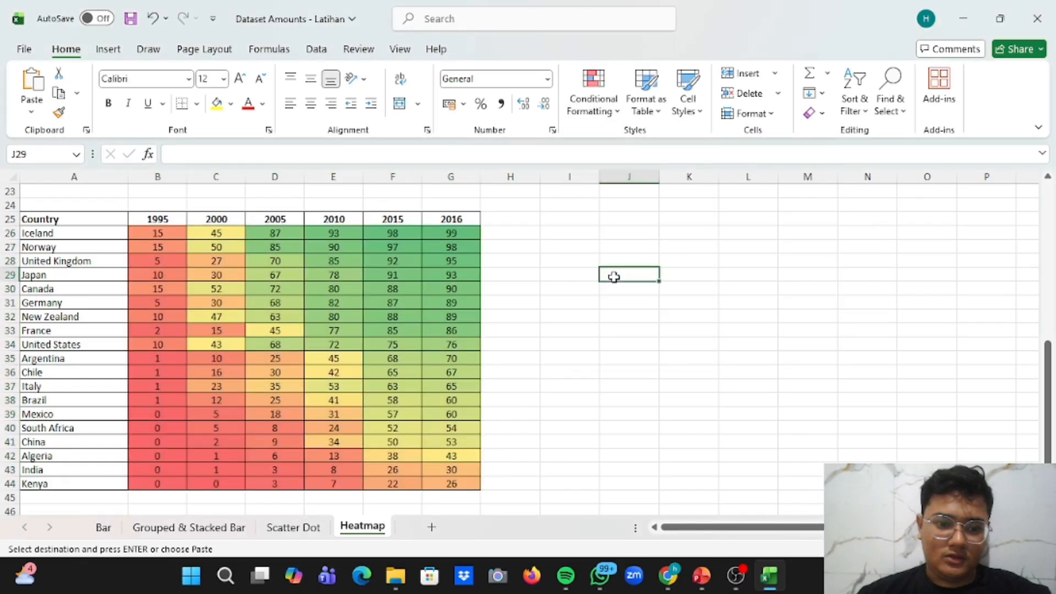
{"action": "scroll", "coordinate": [614, 277], "scroll_direction": "down", "scroll_amount": 1}
{"action": "scroll", "coordinate": [614, 277], "scroll_direction": "up", "scroll_amount": 1}
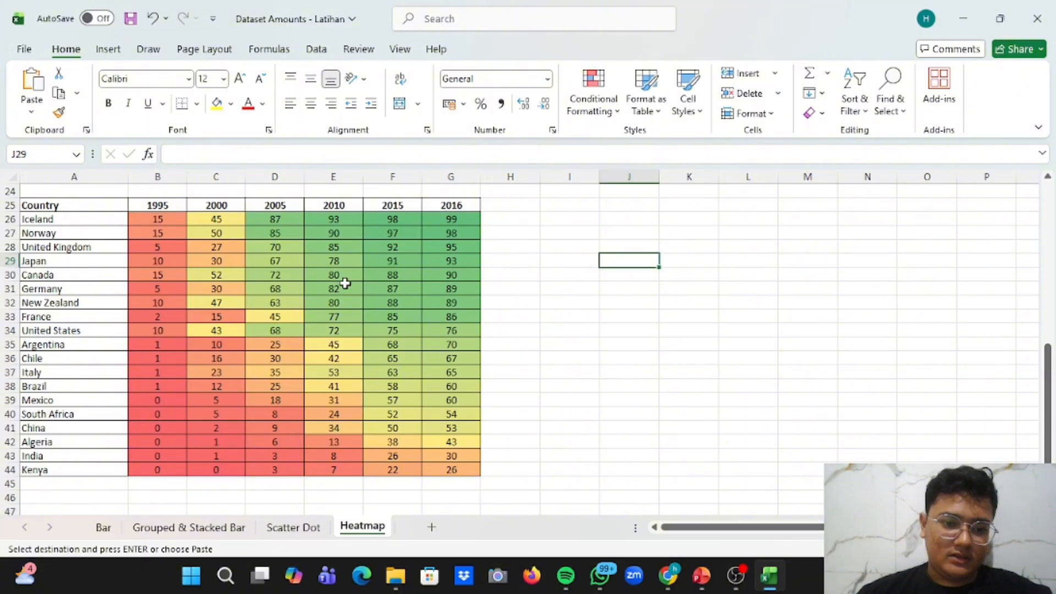
Check the conditional formatting rules listed for the current selection, leaving the rules manager without changes
{"action": "left_click", "coordinate": [607, 108]}
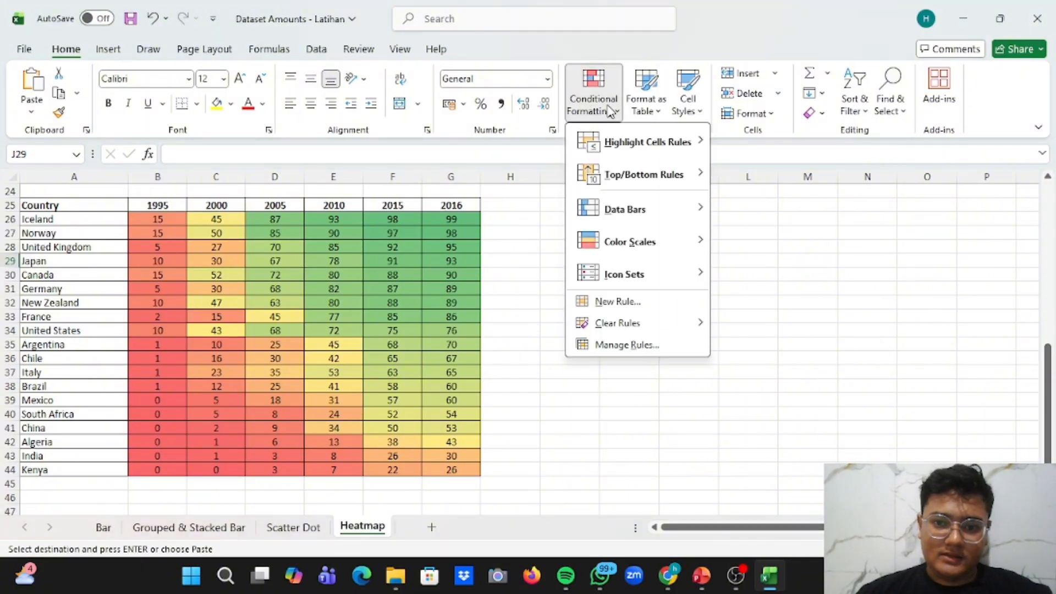
{"action": "left_click", "coordinate": [651, 350]}
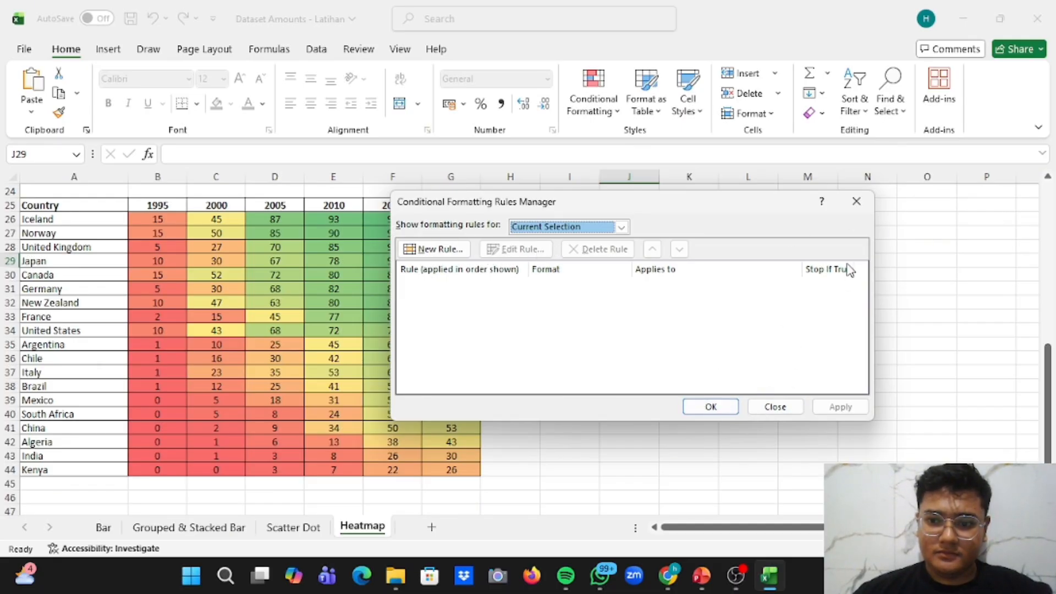
{"action": "left_click", "coordinate": [856, 201]}
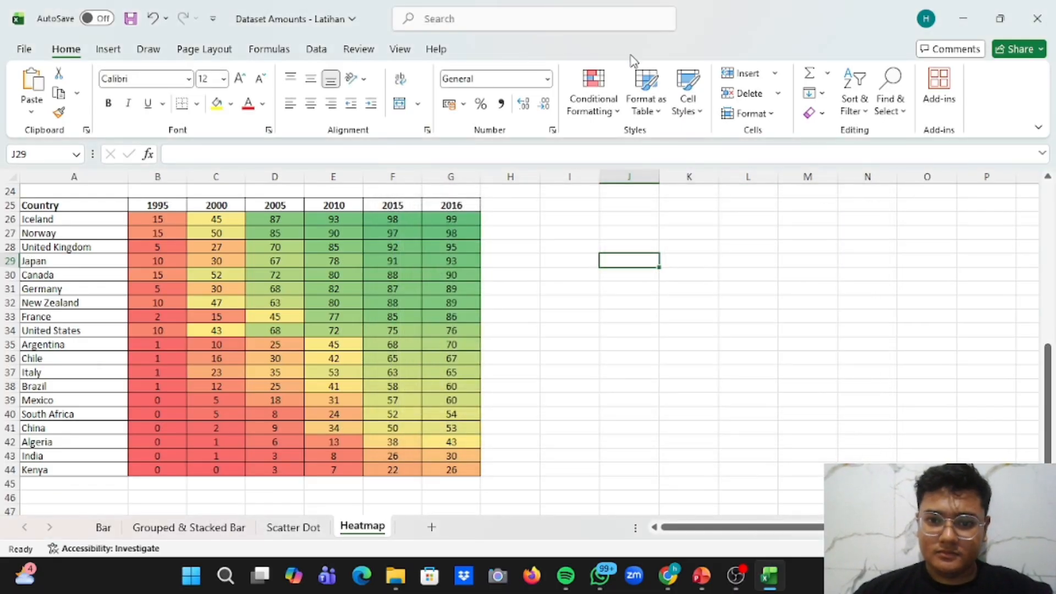
{"action": "left_click", "coordinate": [607, 93]}
{"action": "left_click", "coordinate": [642, 347]}
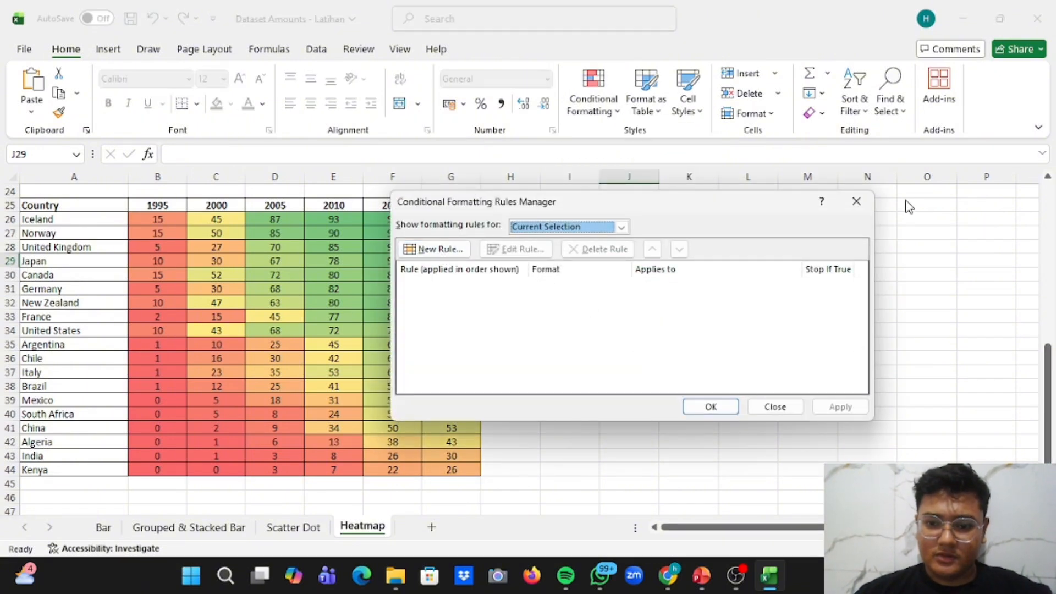
{"action": "left_click", "coordinate": [856, 202]}
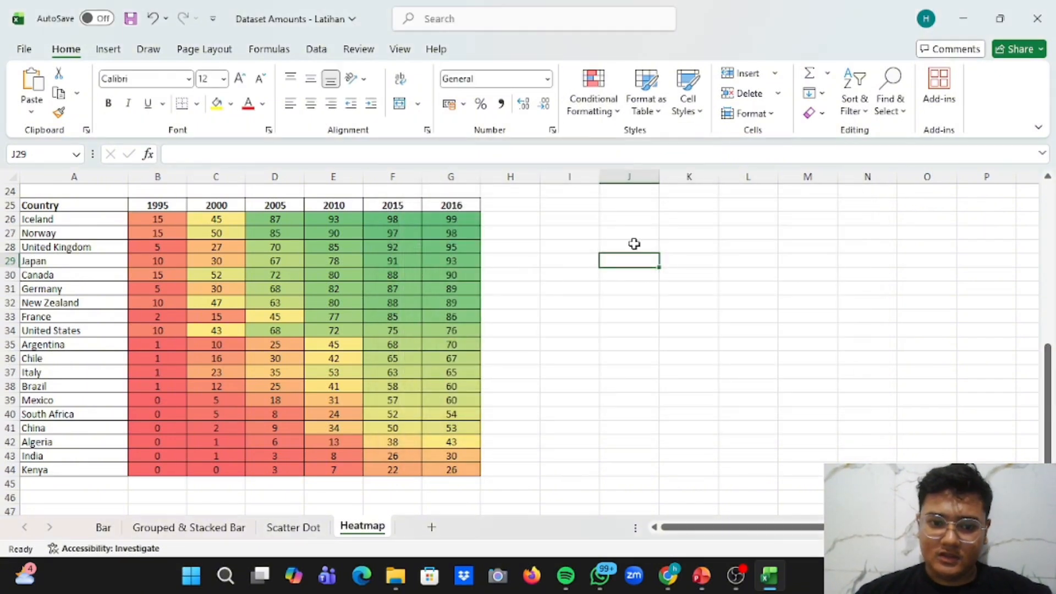
Examine the heatmap's colour pattern by country and year from 1995 to 2016
{"action": "left_click", "coordinate": [539, 247]}
{"action": "left_click", "coordinate": [566, 339]}
{"action": "scroll", "coordinate": [566, 340], "scroll_direction": "down", "scroll_amount": 1}
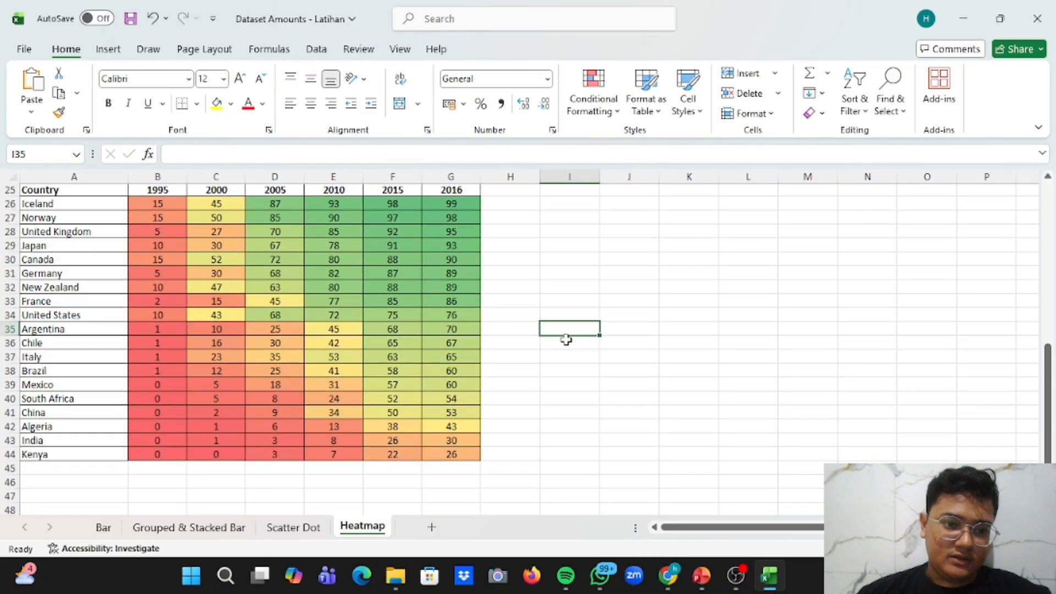
{"action": "scroll", "coordinate": [566, 339], "scroll_direction": "up", "scroll_amount": 1}
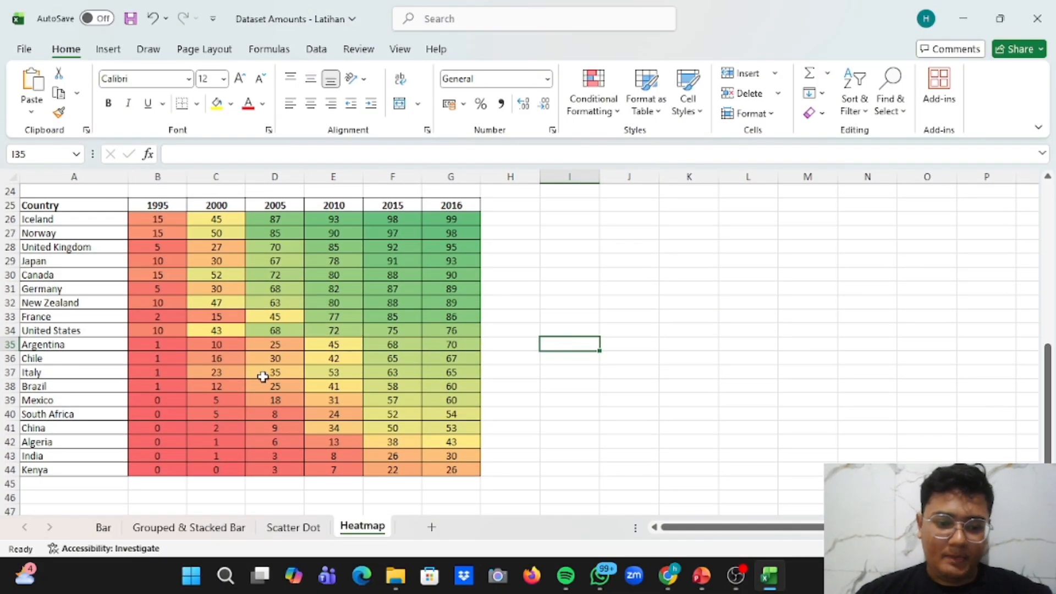
{"action": "scroll", "coordinate": [545, 325], "scroll_direction": "down", "scroll_amount": 1}
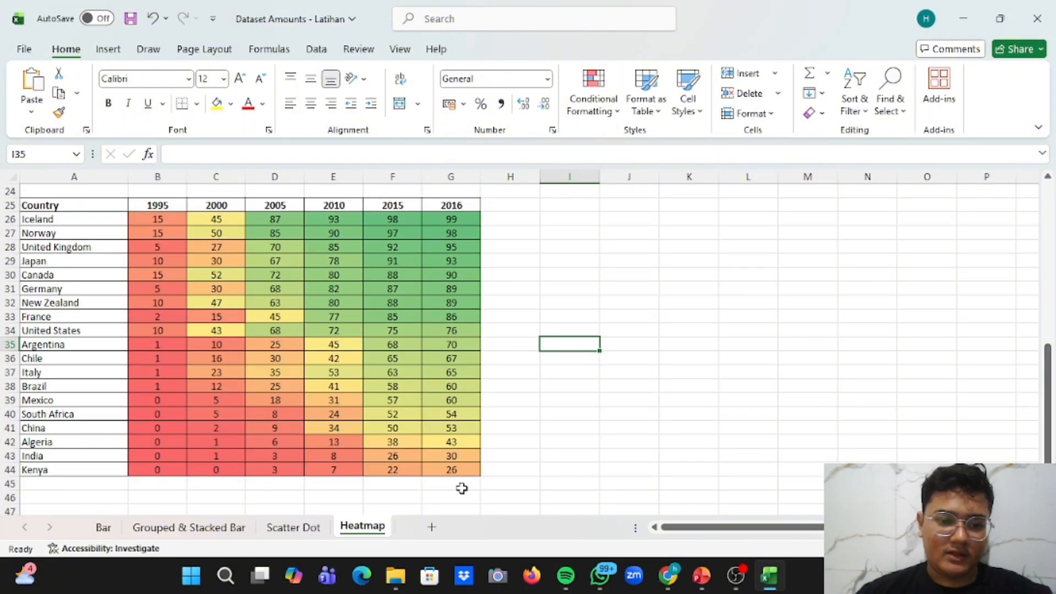
{"action": "scroll", "coordinate": [632, 277], "scroll_direction": "up", "scroll_amount": 2}
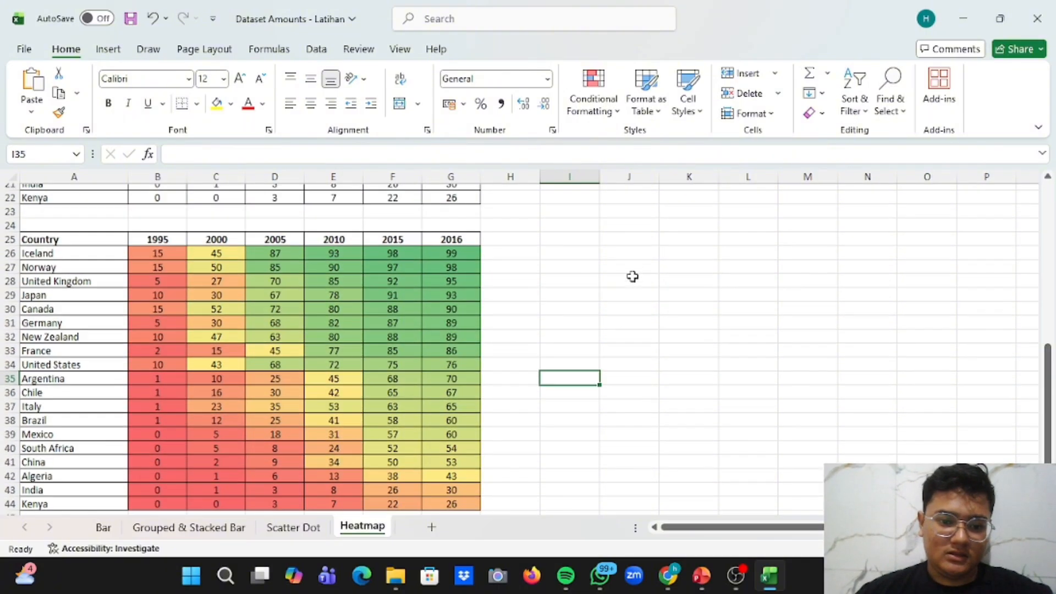
{"action": "scroll", "coordinate": [632, 276], "scroll_direction": "down", "scroll_amount": 2}
{"action": "scroll", "coordinate": [633, 276], "scroll_direction": "up", "scroll_amount": 1}
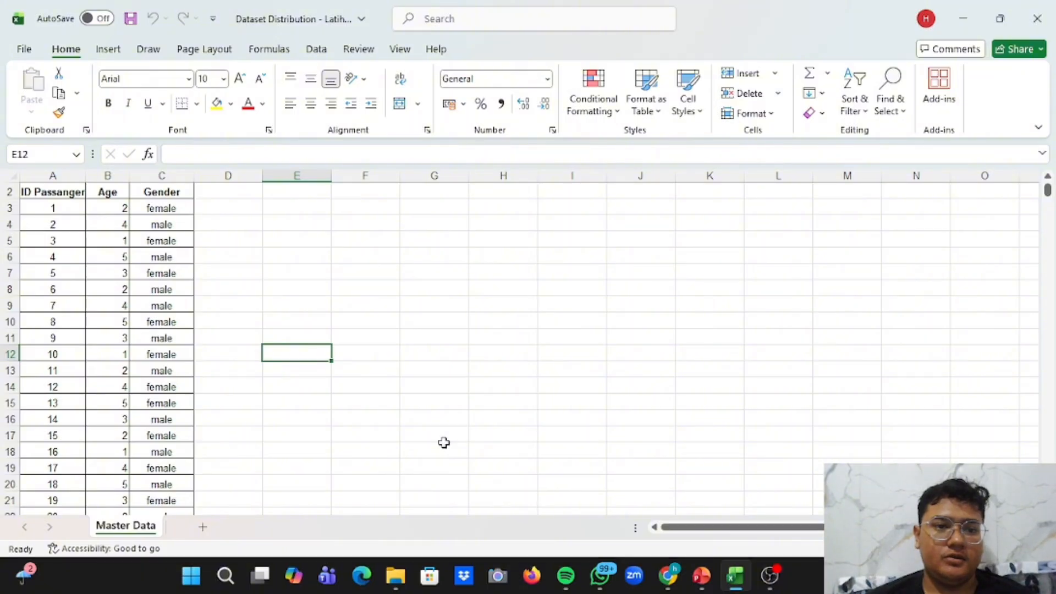
Review the ID Passanger, Age and Gender columns of the Titanic Age Distribution table, selecting A2:C8
{"action": "scroll", "coordinate": [443, 443], "scroll_direction": "up", "scroll_amount": 1}
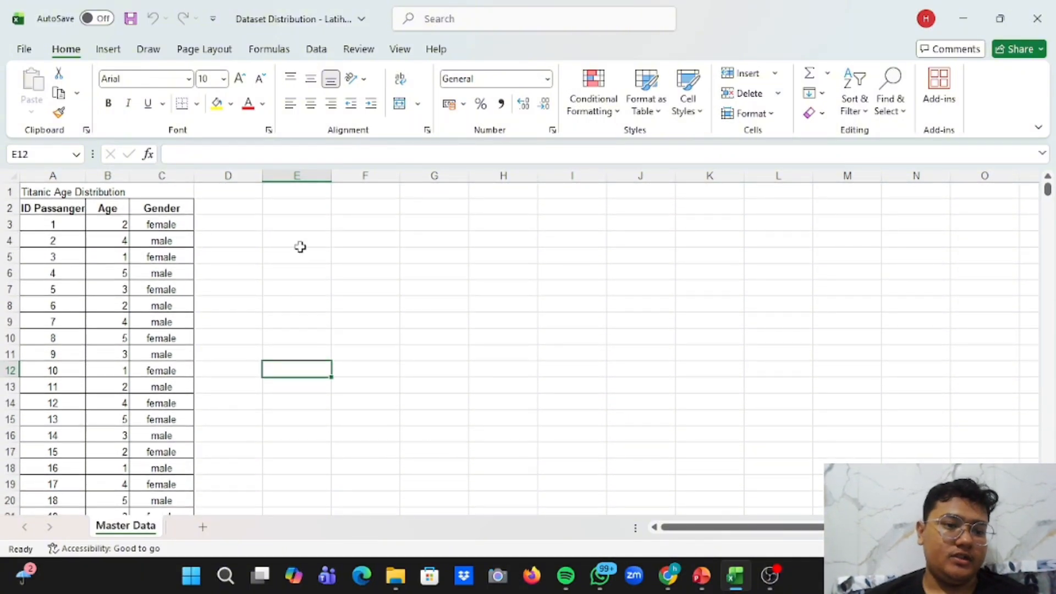
{"action": "scroll", "coordinate": [300, 246], "scroll_direction": "up", "scroll_amount": 1}
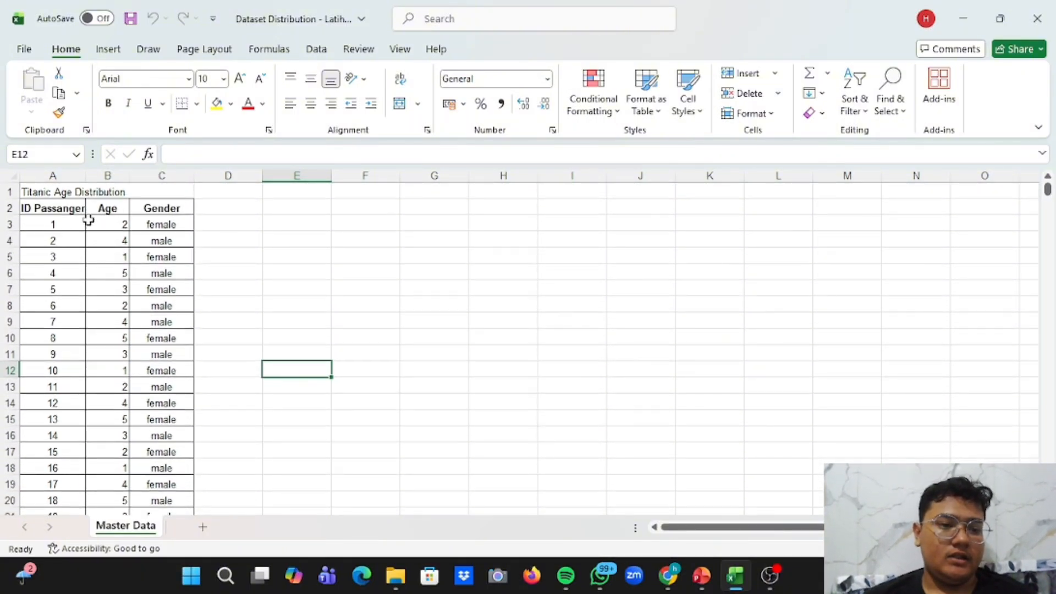
{"action": "left_click", "coordinate": [45, 208]}
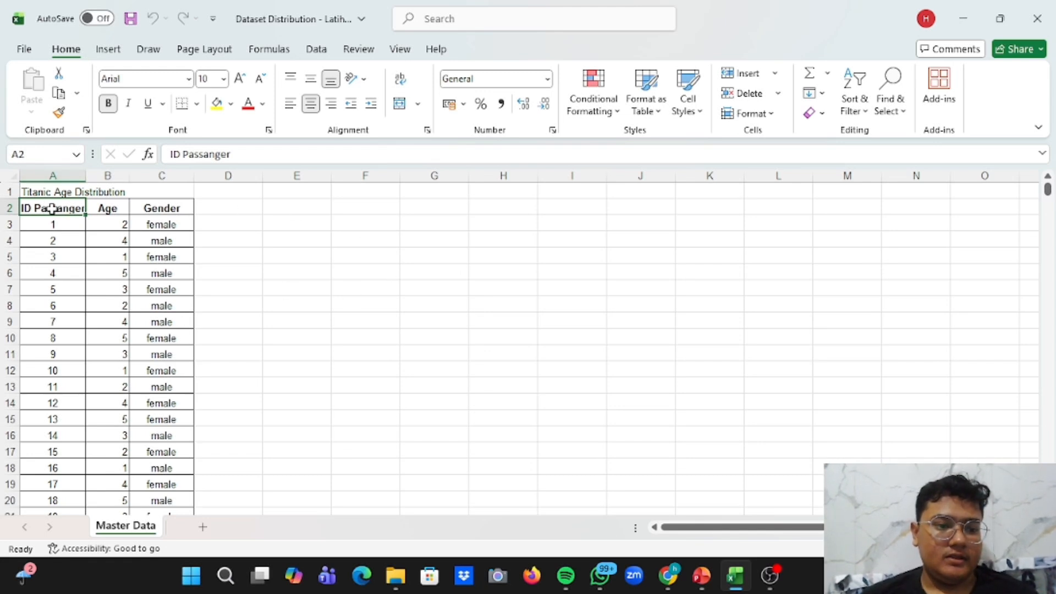
{"action": "left_click_drag", "start_coordinate": [51, 208], "coordinate": [161, 297]}
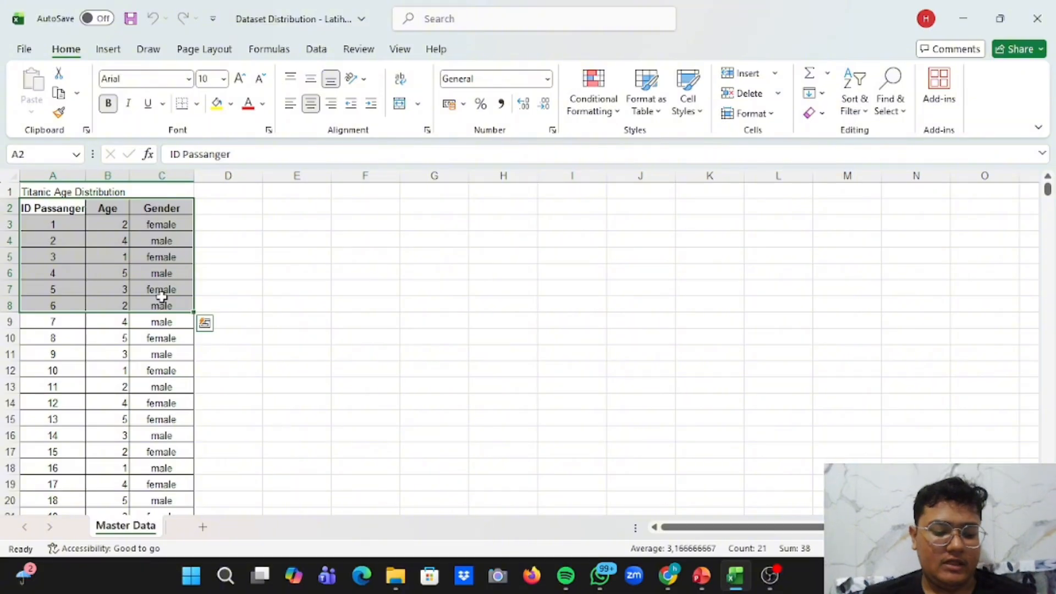
Create a PivotTable on a new worksheet from A2:C677, with Age as rows and the sum of ID Passanger as values
{"action": "key", "text": "ctrl+shift+Down"}
{"action": "scroll", "coordinate": [160, 298], "scroll_direction": "up", "scroll_amount": 17}
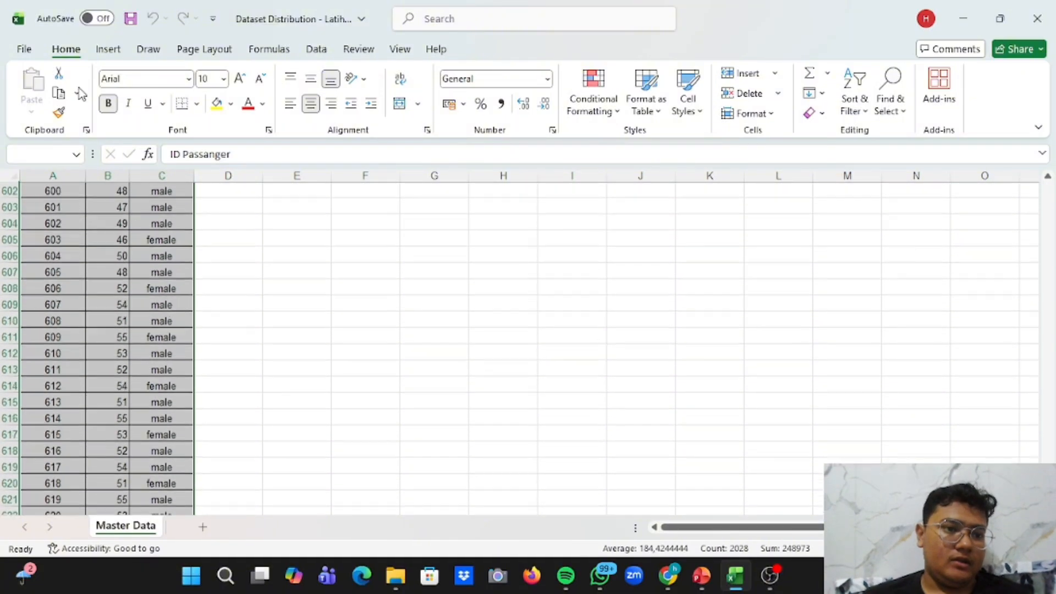
{"action": "left_click", "coordinate": [108, 49]}
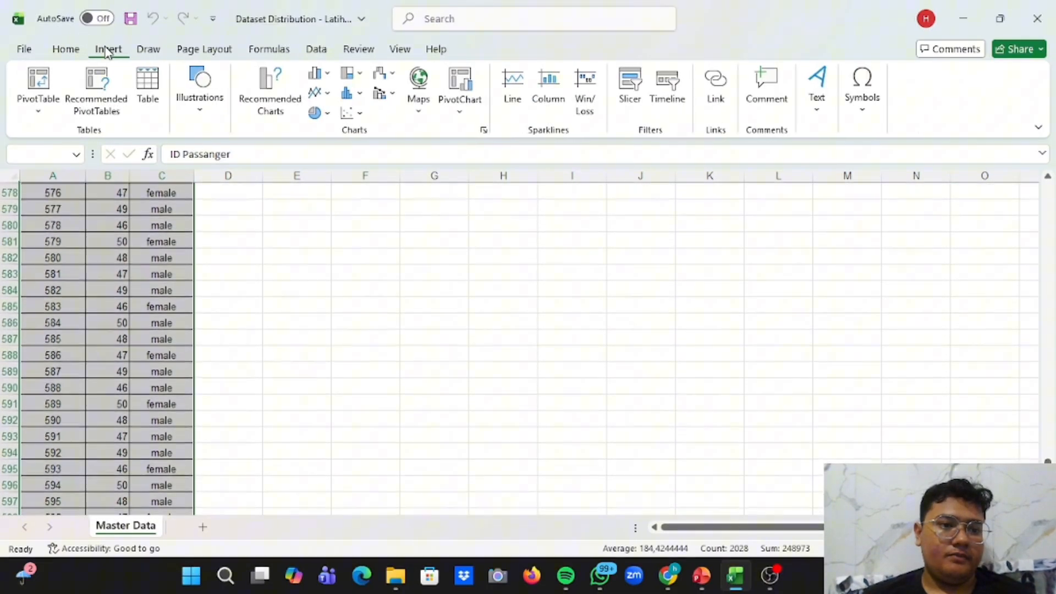
{"action": "left_click", "coordinate": [40, 86]}
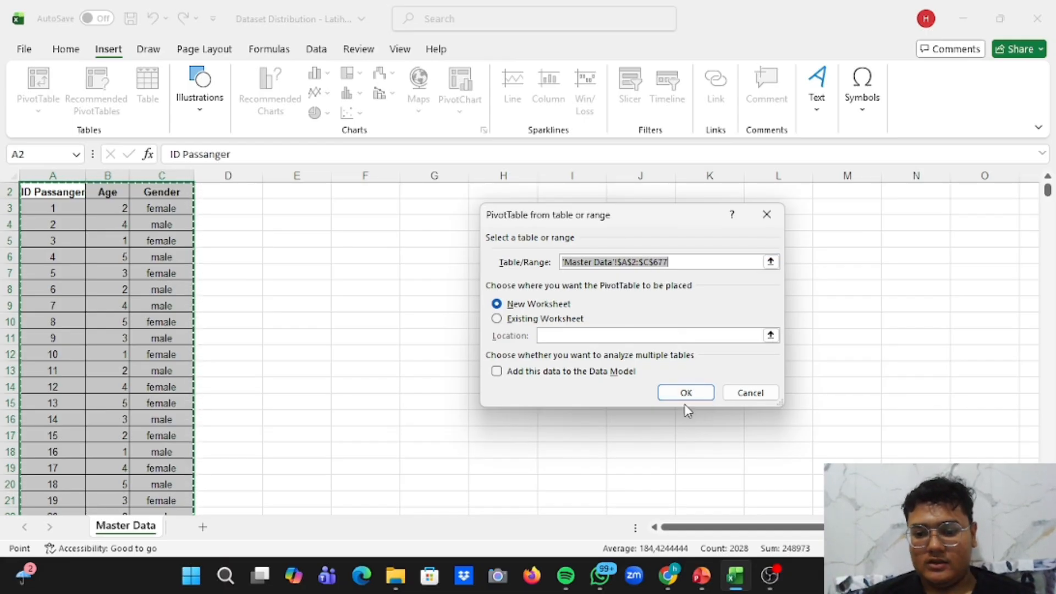
{"action": "left_click", "coordinate": [673, 390]}
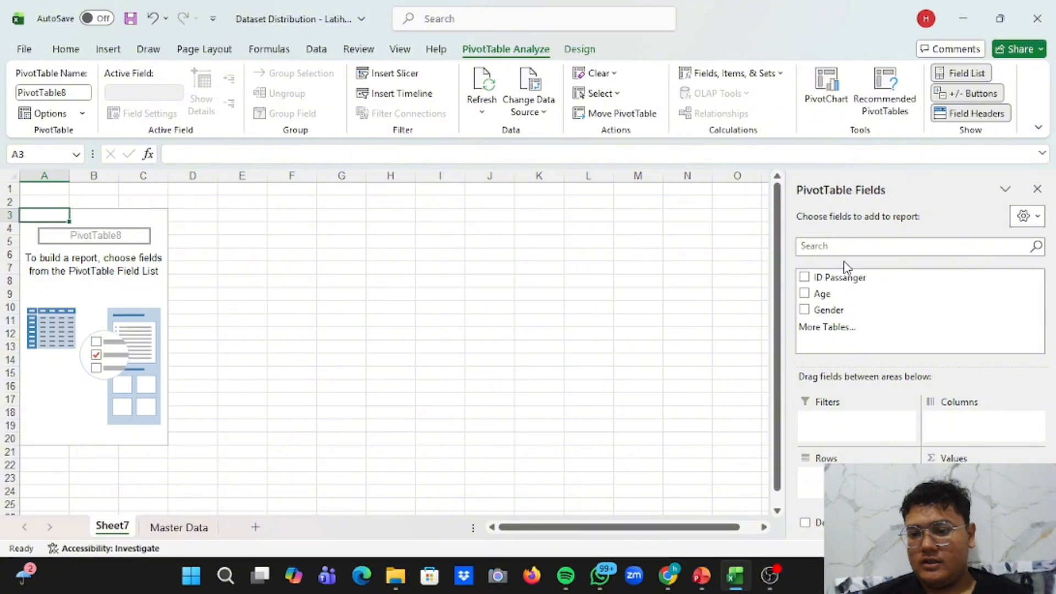
{"action": "left_click_drag", "start_coordinate": [853, 281], "coordinate": [979, 495]}
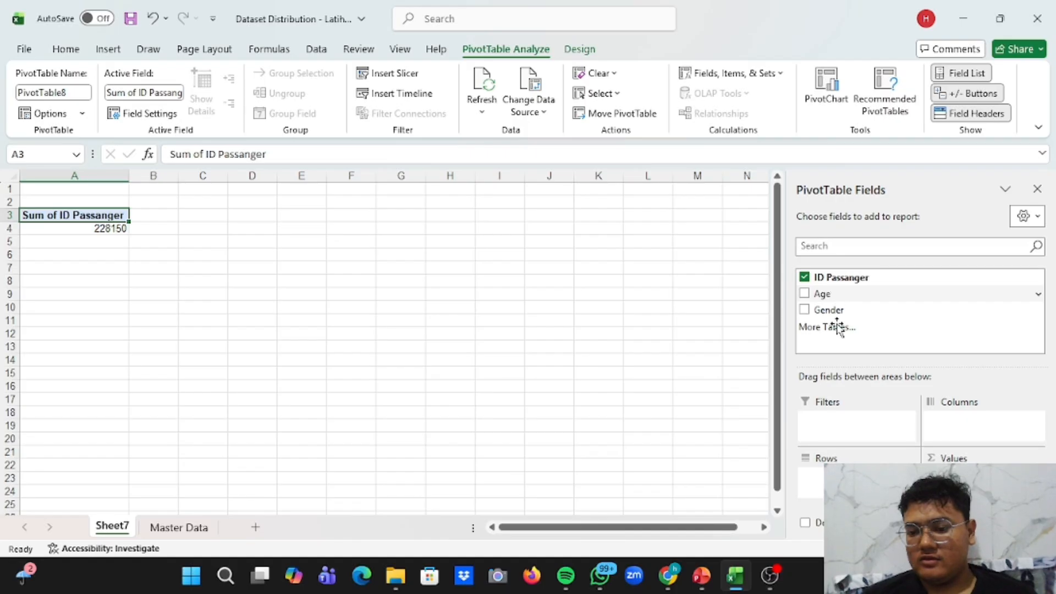
{"action": "left_click_drag", "start_coordinate": [822, 294], "coordinate": [858, 484]}
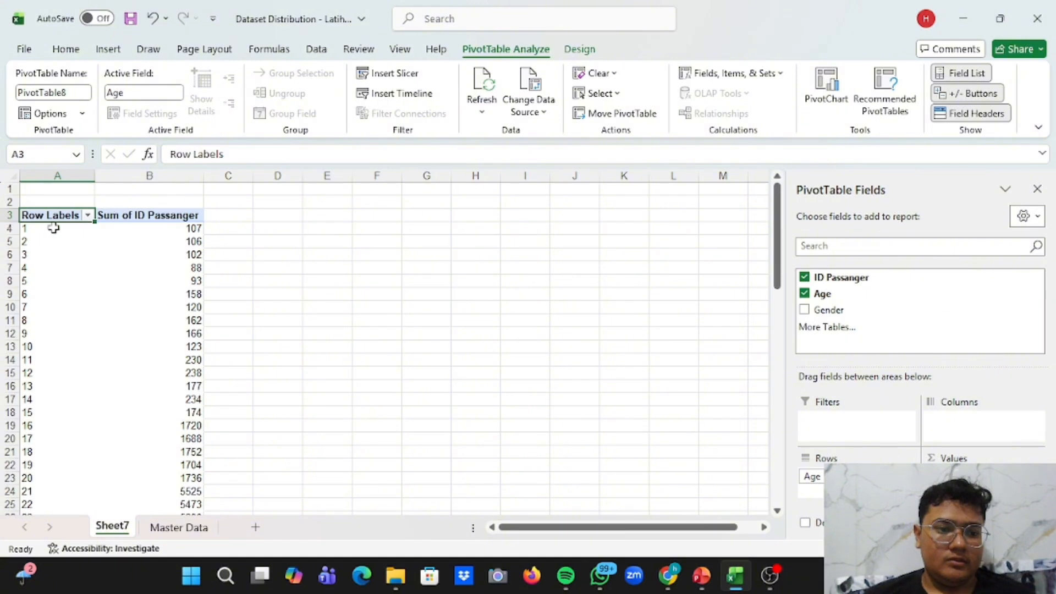
Insert a 2-D clustered column chart from the whole age PivotTable
{"action": "left_click_drag", "start_coordinate": [44, 215], "coordinate": [205, 359]}
{"action": "scroll", "coordinate": [204, 359], "scroll_direction": "down", "scroll_amount": 8}
{"action": "scroll", "coordinate": [205, 359], "scroll_direction": "down", "scroll_amount": 9}
{"action": "scroll", "coordinate": [204, 355], "scroll_direction": "up", "scroll_amount": 17}
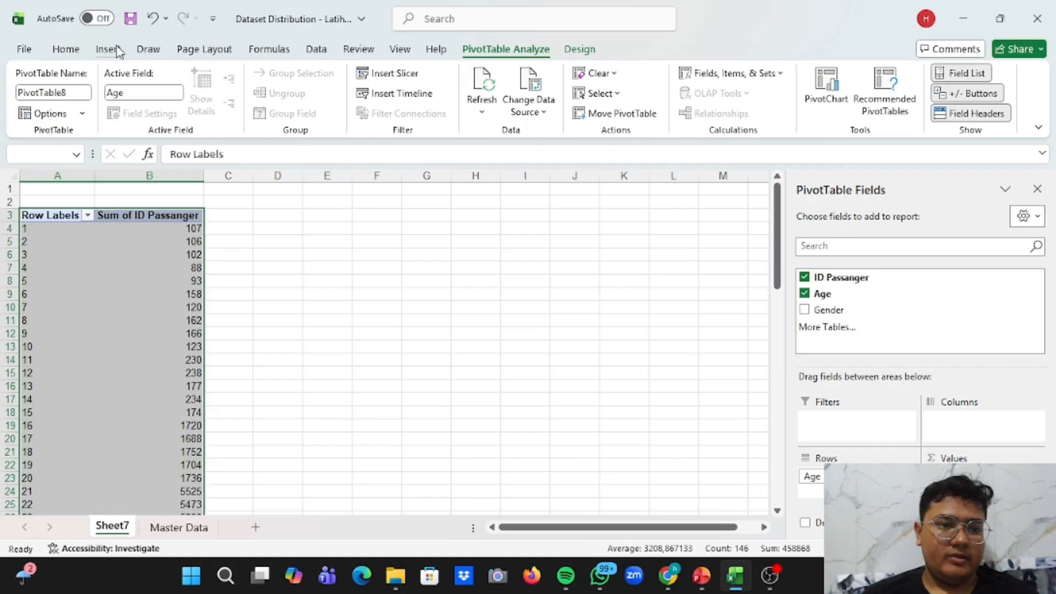
{"action": "left_click", "coordinate": [108, 49]}
{"action": "left_click", "coordinate": [316, 73]}
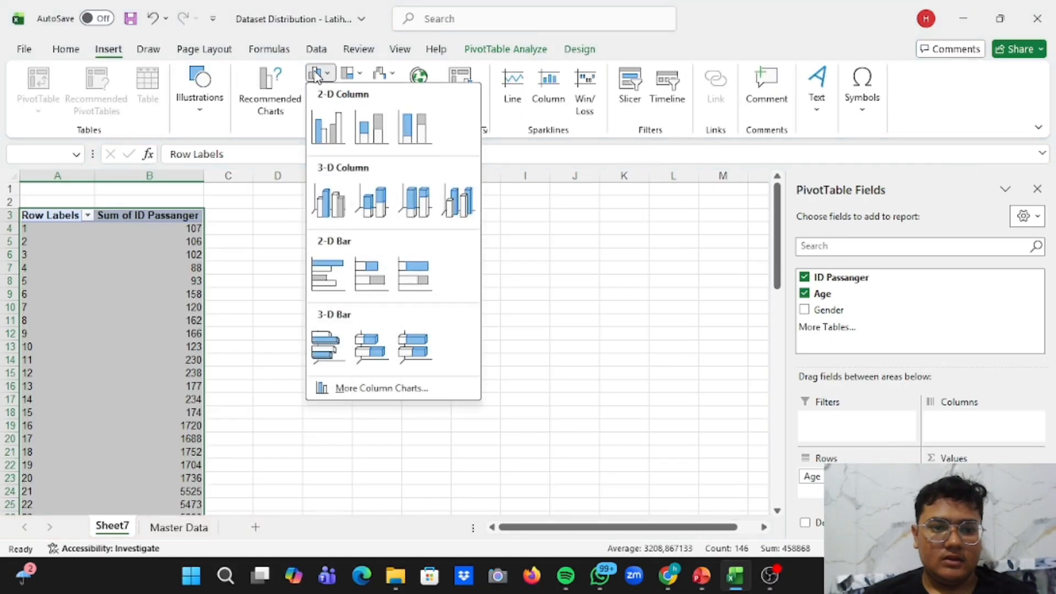
{"action": "left_click", "coordinate": [328, 129]}
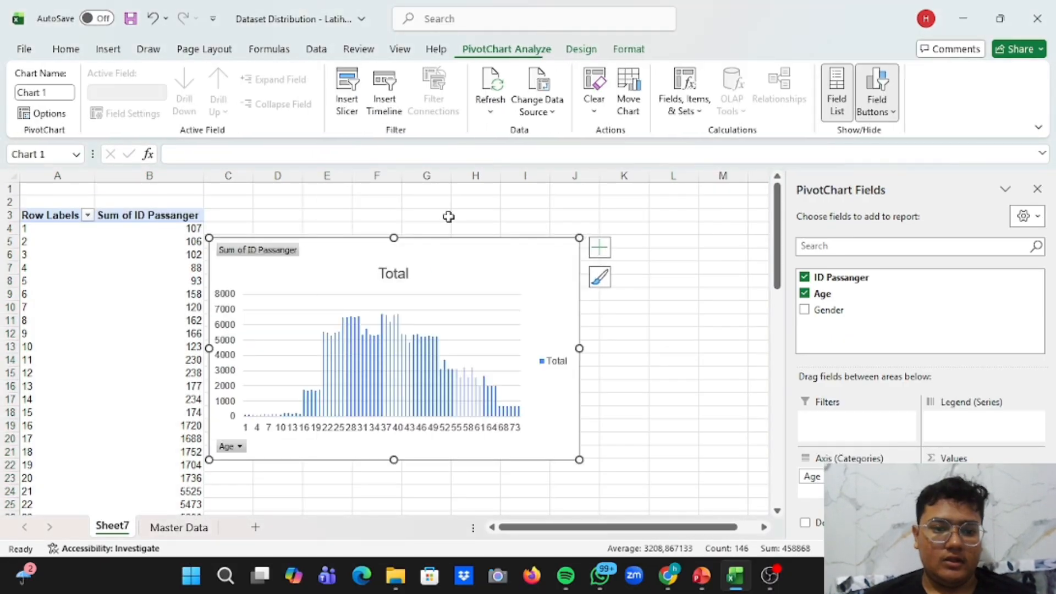
Reposition the column chart beside the PivotTable, starting near row 3, and close the field list
{"action": "left_click_drag", "start_coordinate": [509, 258], "coordinate": [538, 229]}
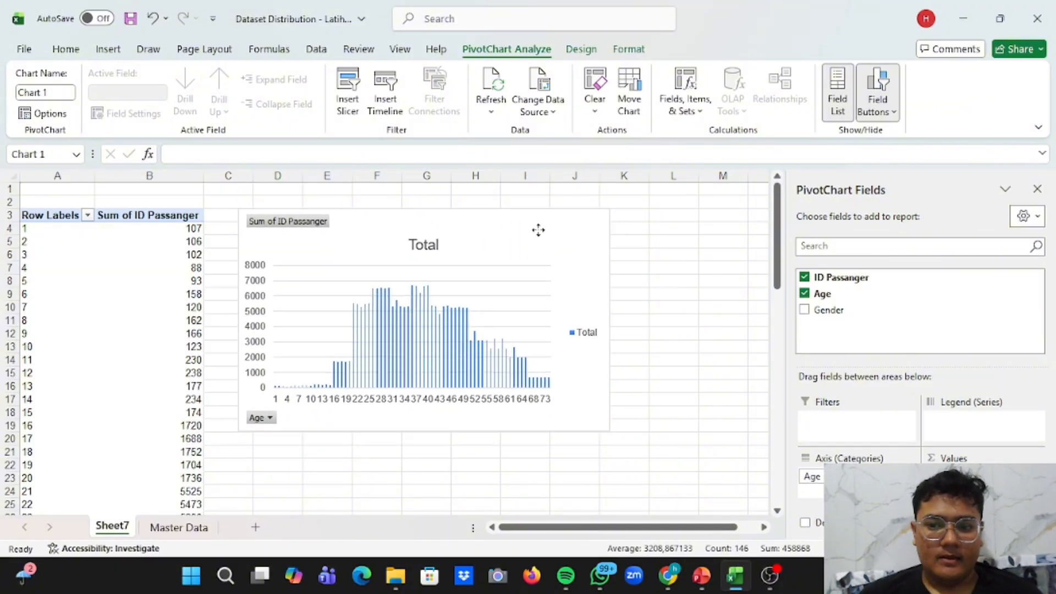
{"action": "left_click", "coordinate": [1038, 191]}
{"action": "left_click", "coordinate": [824, 253]}
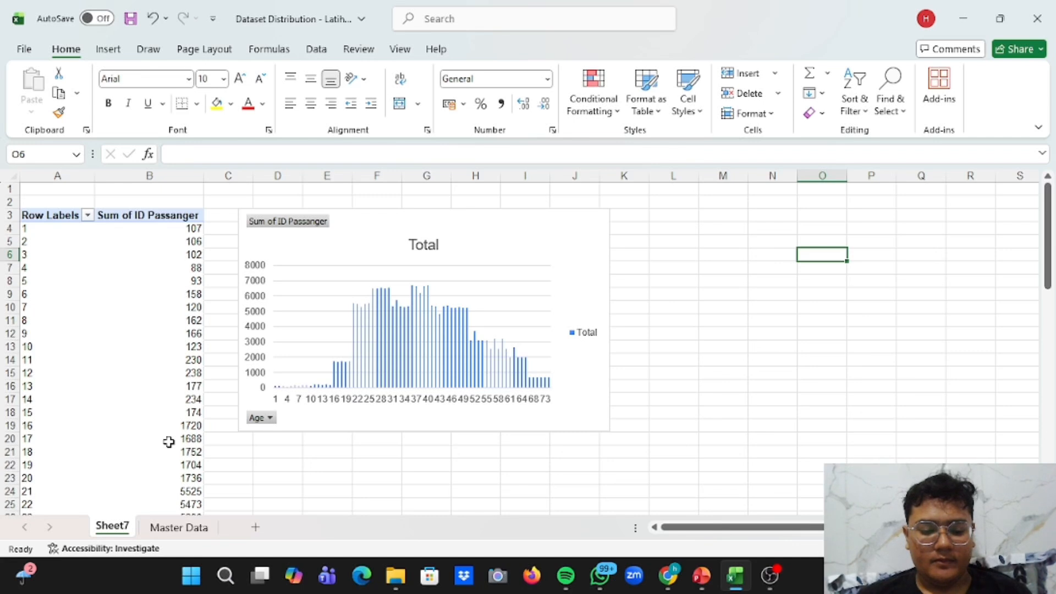
Take a screen snip of the age column chart and clear the stray text from cell O6
{"action": "mouse_move", "coordinate": [169, 442]}
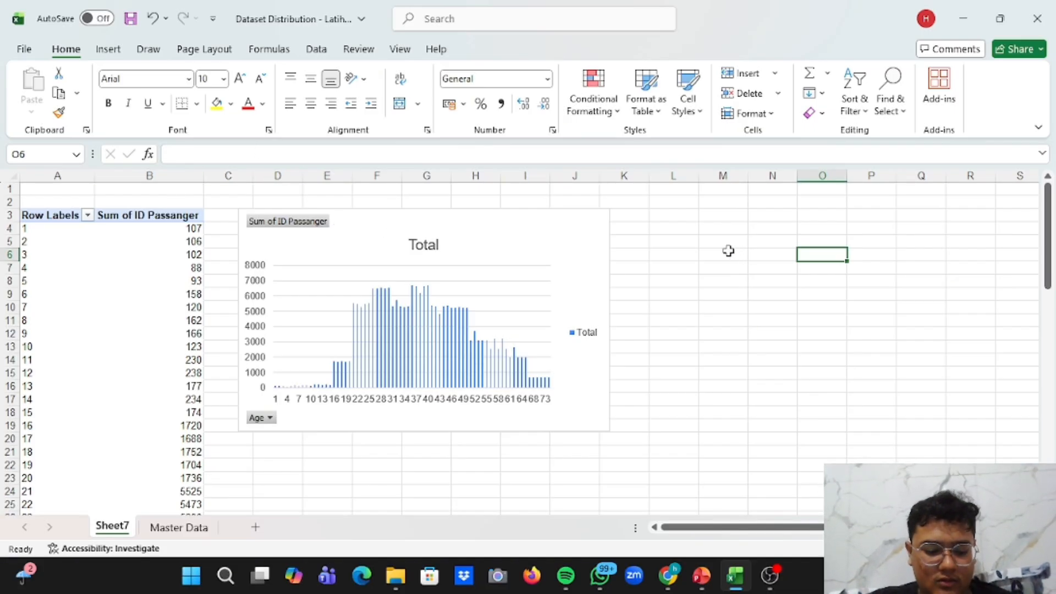
{"action": "type", "text": "SSS"}
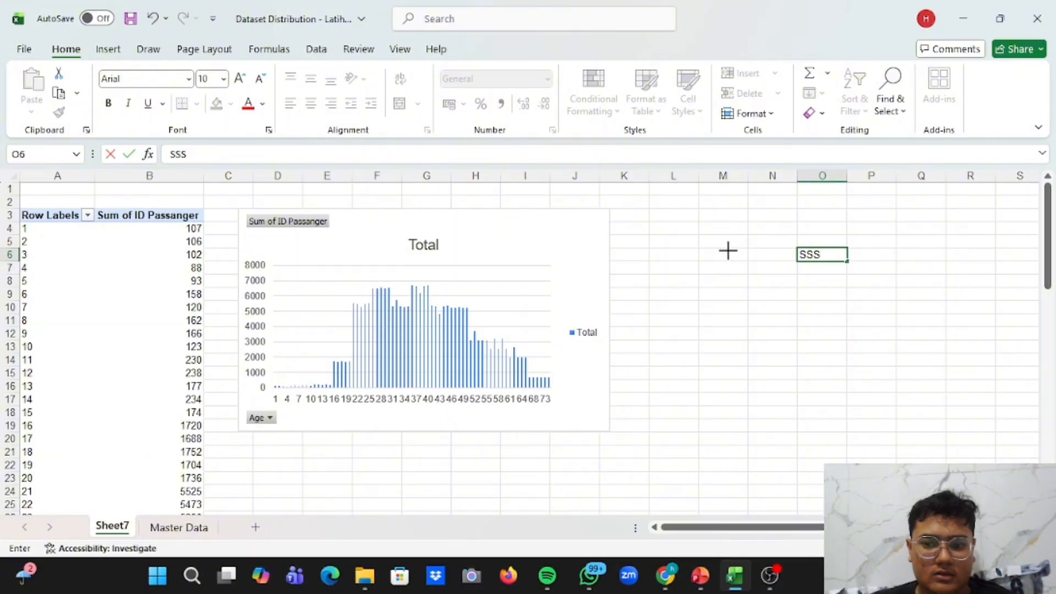
{"action": "key", "text": "super+shift+s"}
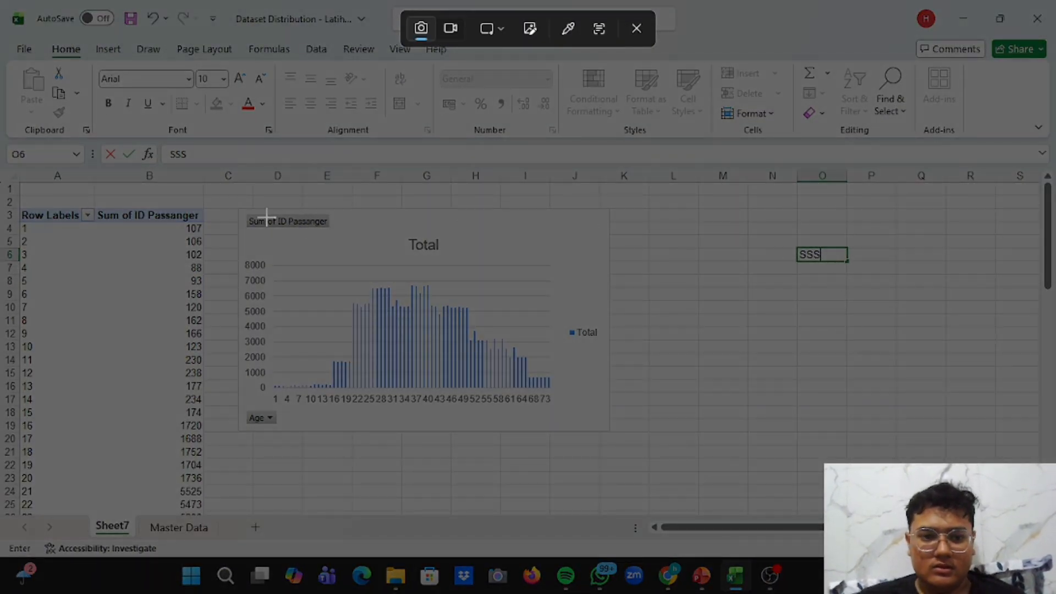
{"action": "left_click_drag", "start_coordinate": [238, 208], "coordinate": [609, 432]}
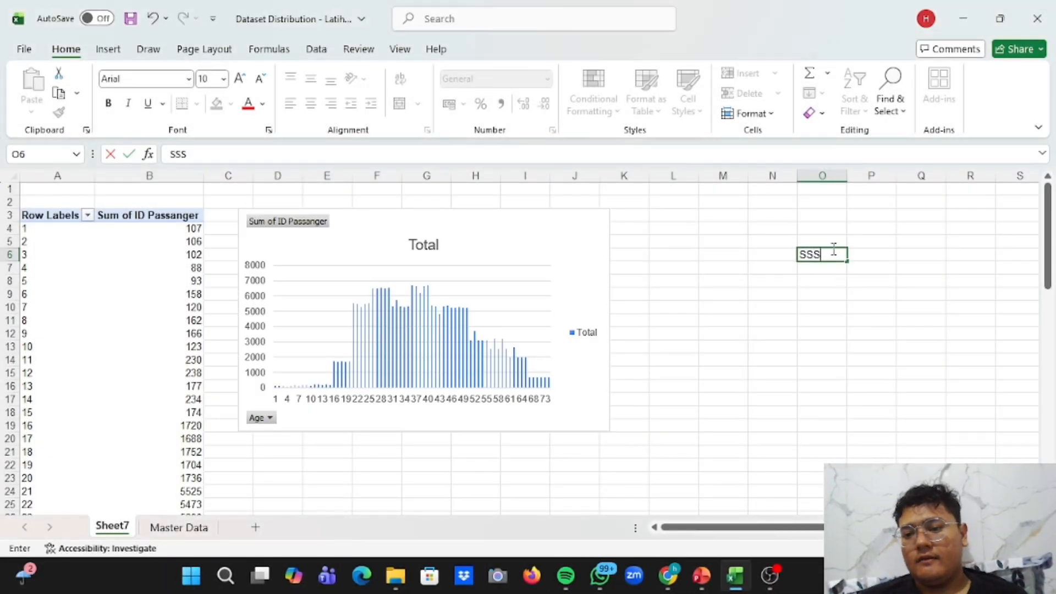
{"action": "key", "text": "BackSpace"}
{"action": "key", "text": "BackSpace"}
{"action": "key", "text": "BackSpace"}
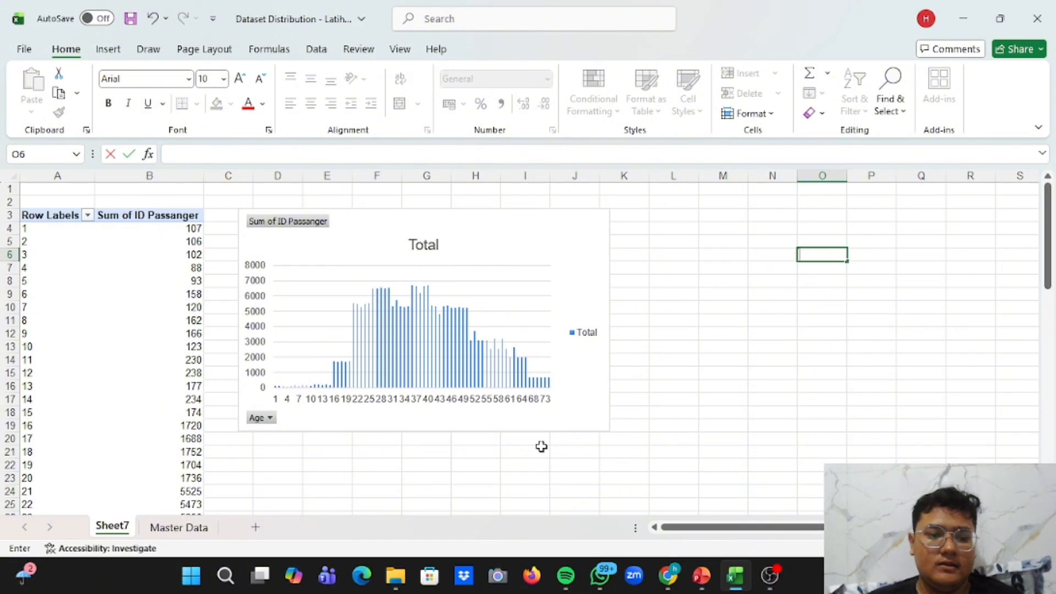
{"action": "left_click", "coordinate": [128, 255]}
{"action": "left_click", "coordinate": [53, 231]}
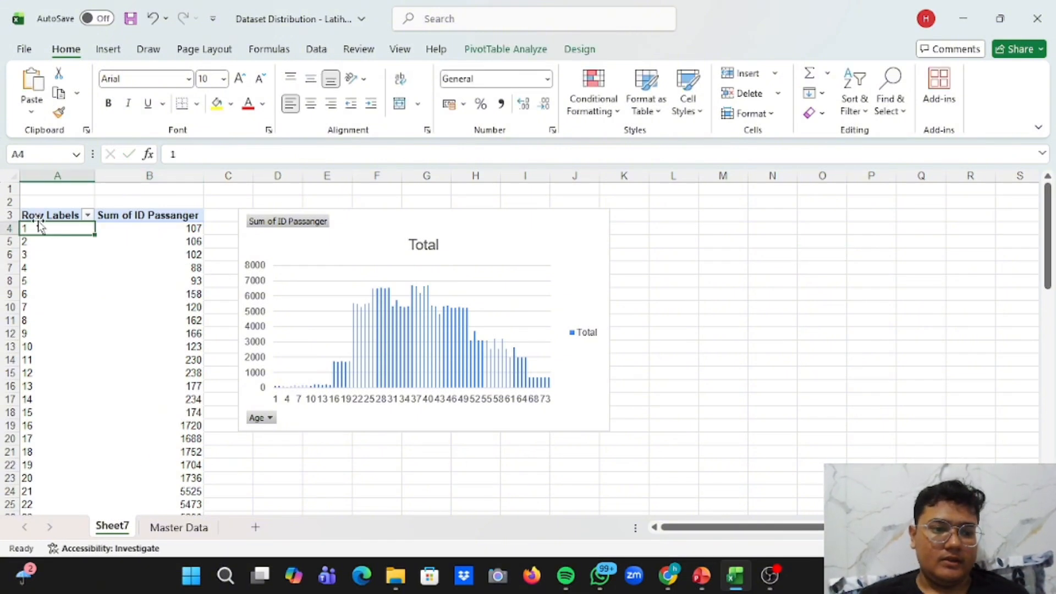
{"action": "left_click_drag", "start_coordinate": [44, 216], "coordinate": [182, 453]}
{"action": "scroll", "coordinate": [182, 453], "scroll_direction": "down", "scroll_amount": 17}
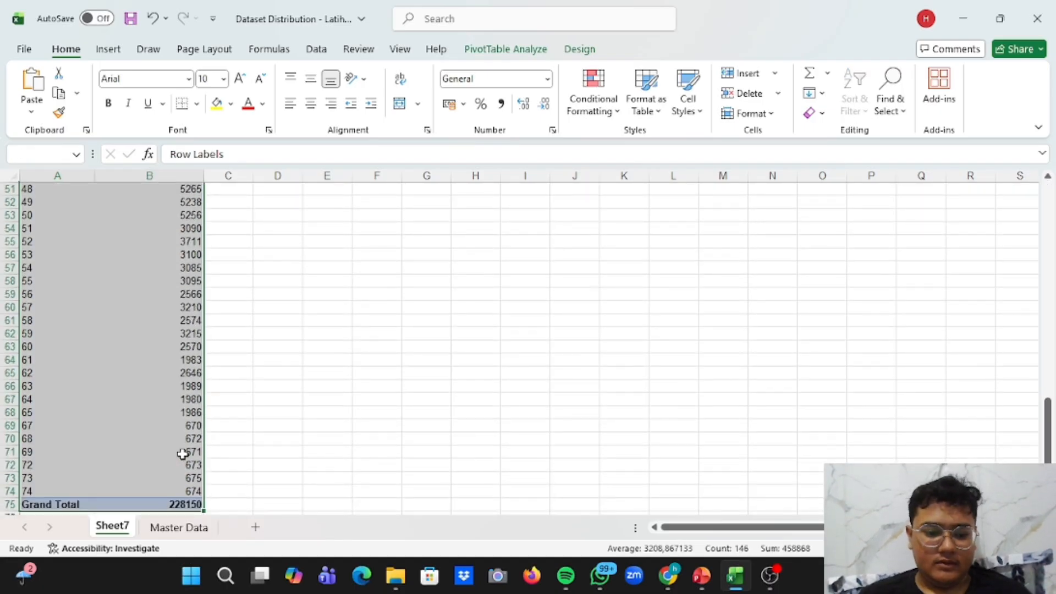
{"action": "key", "text": "ctrl+c"}
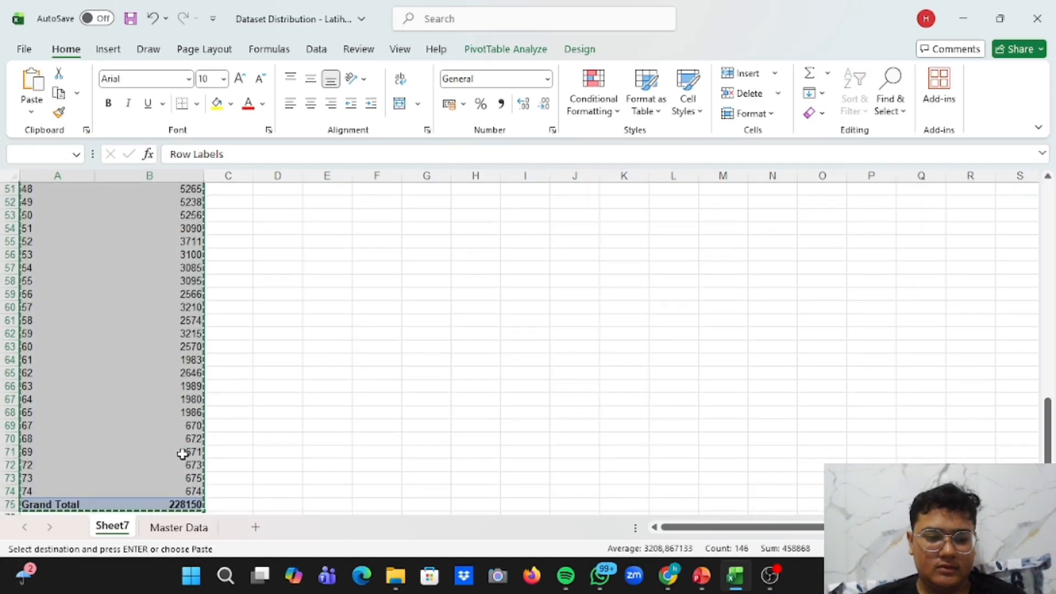
{"action": "scroll", "coordinate": [502, 380], "scroll_direction": "up", "scroll_amount": 17}
{"action": "key", "text": "alt+F1"}
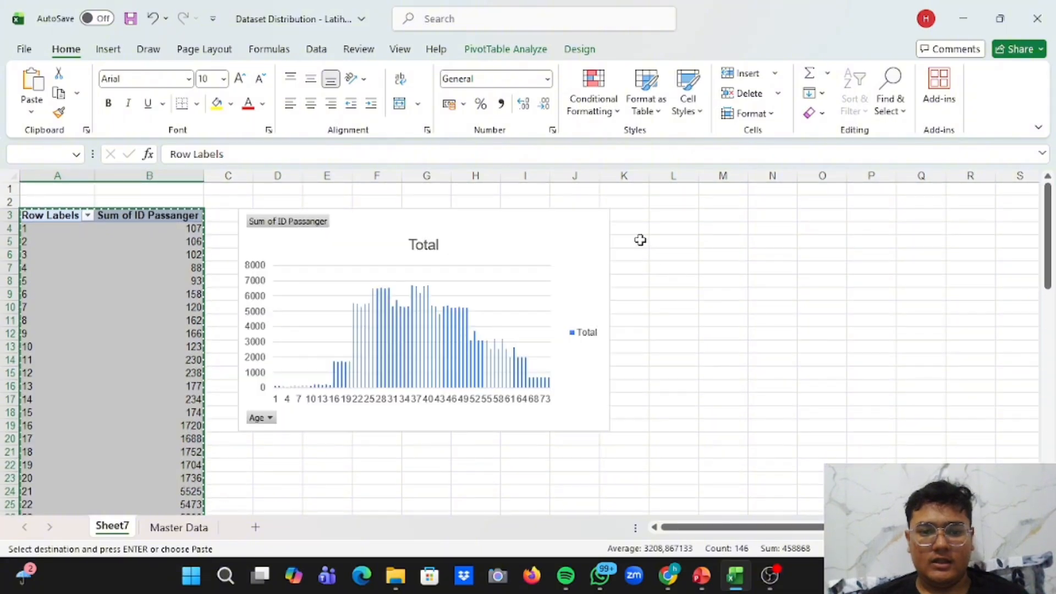
{"action": "left_click", "coordinate": [687, 228]}
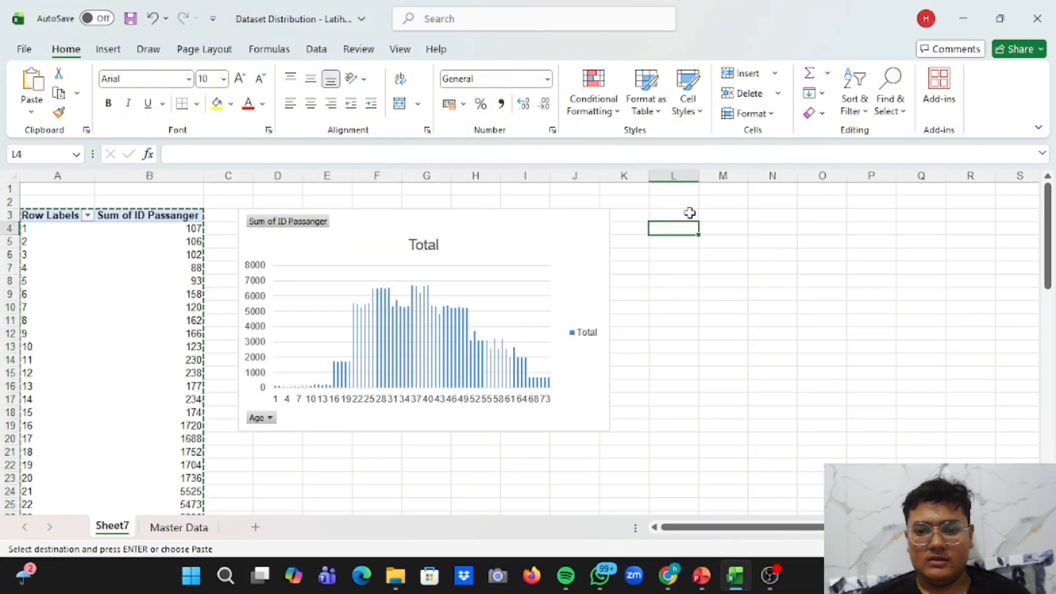
{"action": "left_click", "coordinate": [691, 213]}
{"action": "key", "text": "BackSpace"}
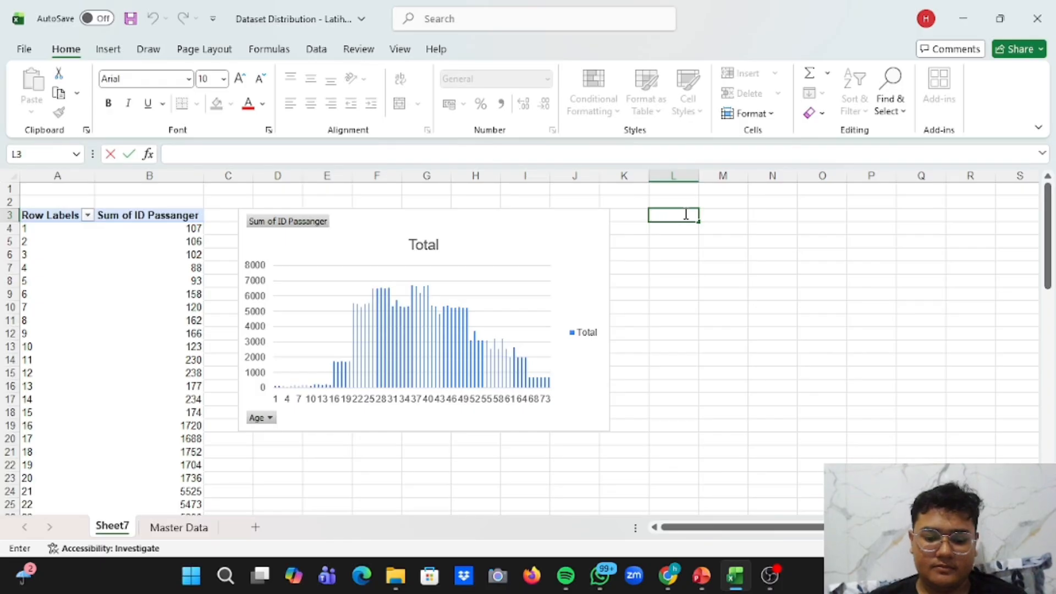
{"action": "left_click", "coordinate": [718, 218]}
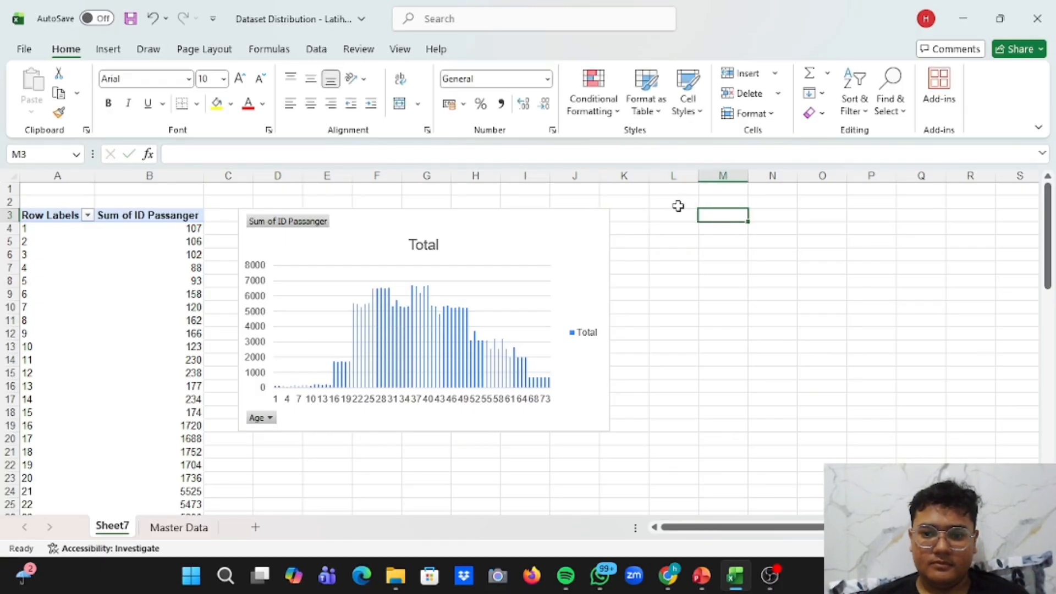
{"action": "left_click", "coordinate": [677, 224]}
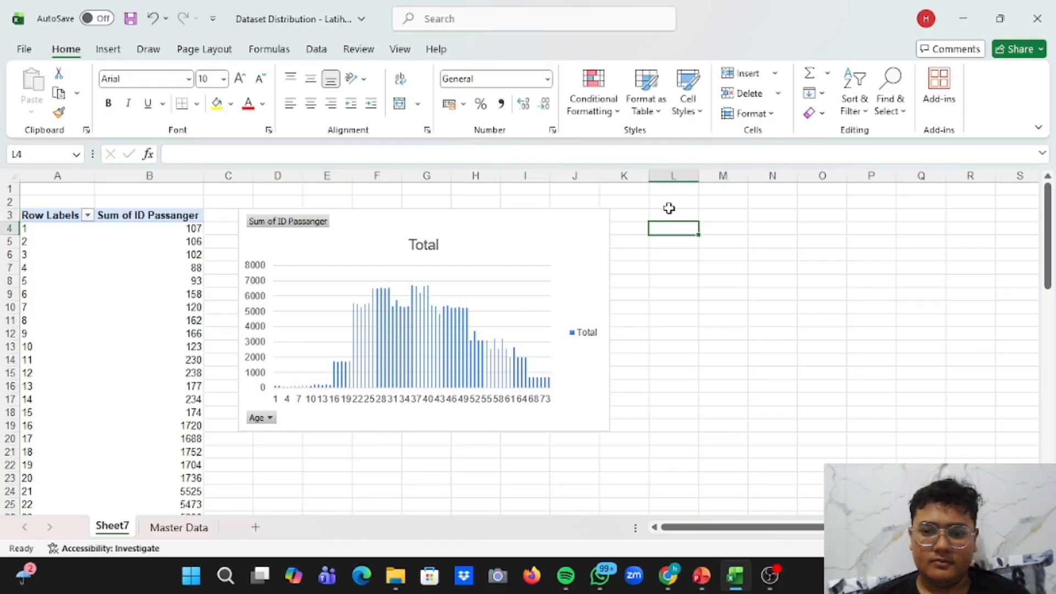
{"action": "left_click", "coordinate": [674, 214]}
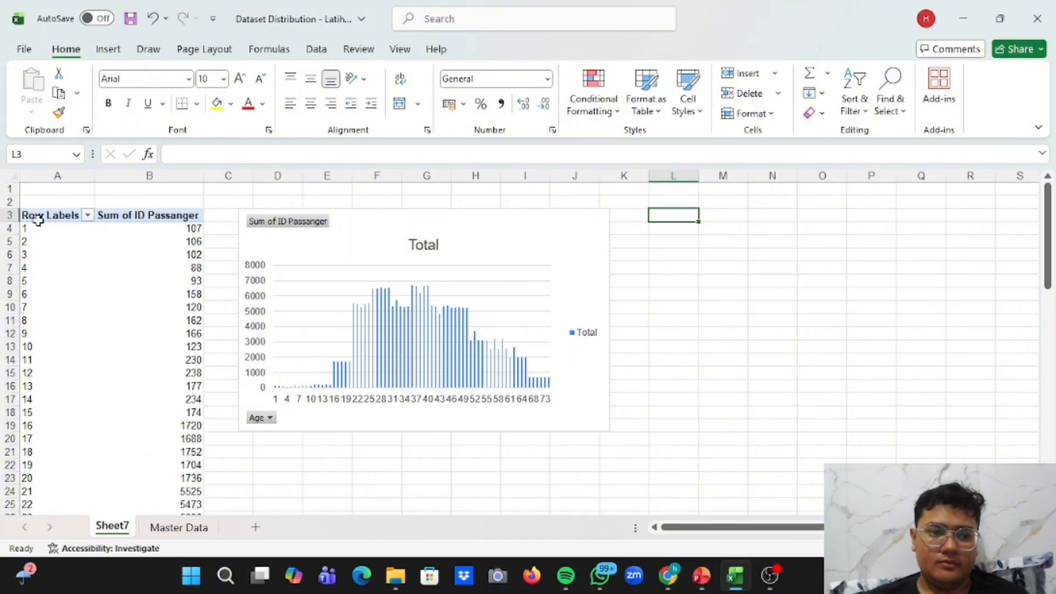
Copy the whole age PivotTable, including the Grand Total row, and place the copy starting at cell N3
{"action": "left_click_drag", "start_coordinate": [34, 216], "coordinate": [168, 344]}
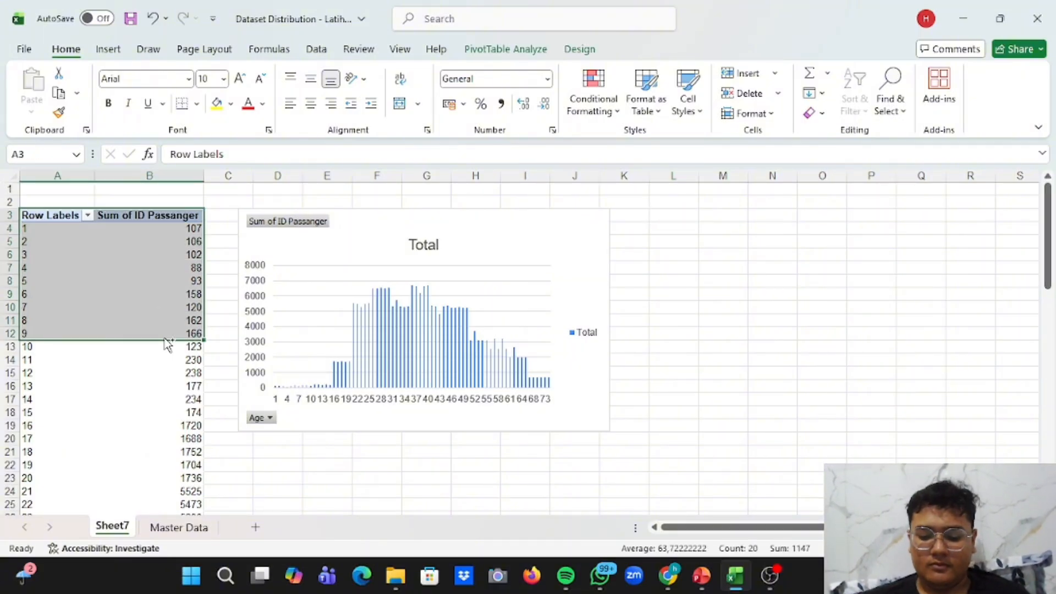
{"action": "key", "text": "ctrl+shift+Down"}
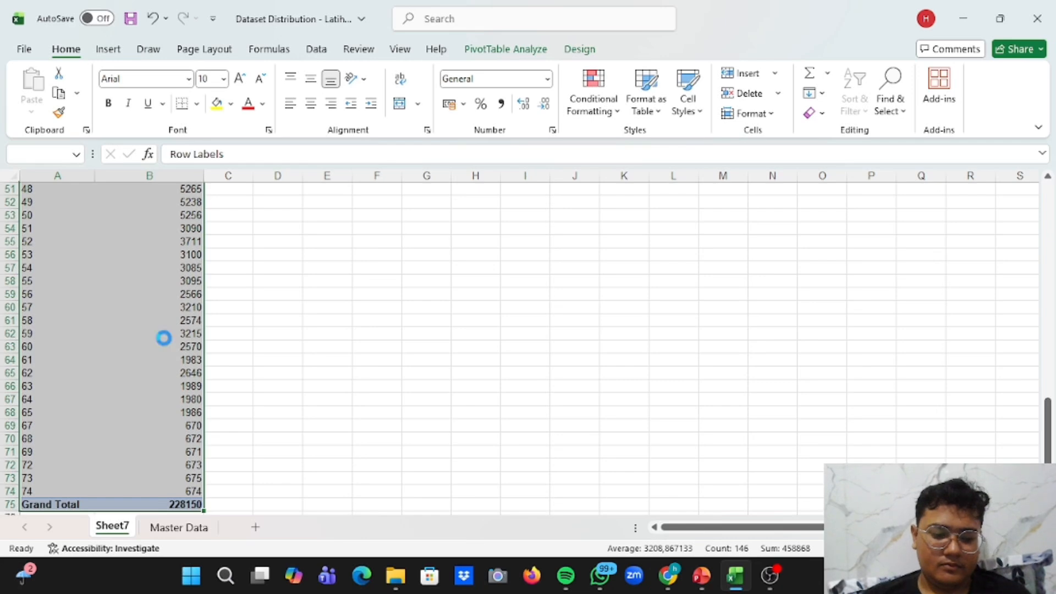
{"action": "key", "text": "ctrl+c"}
{"action": "scroll", "coordinate": [543, 298], "scroll_direction": "up", "scroll_amount": 17}
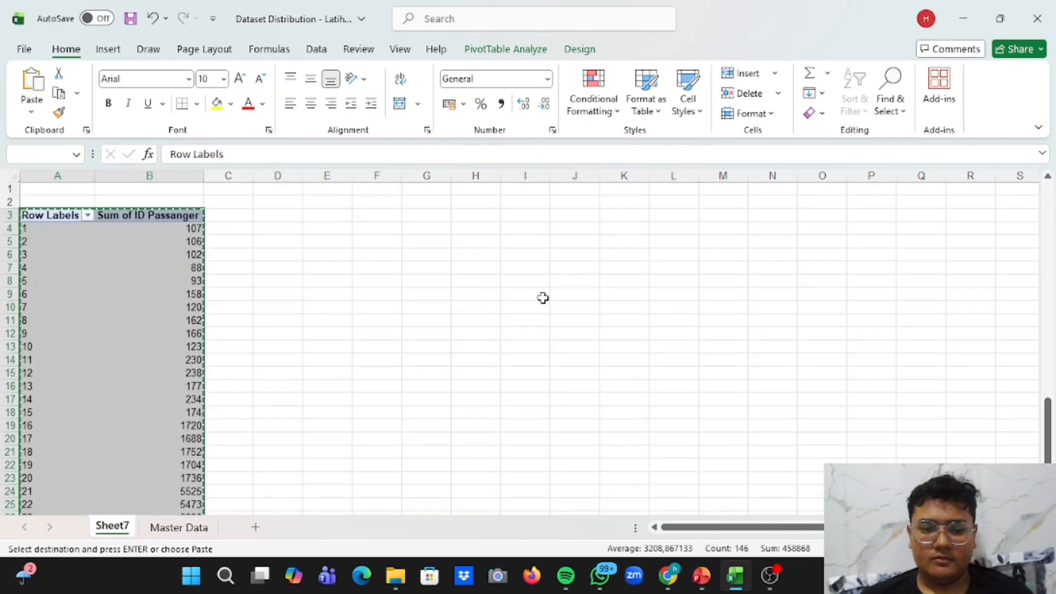
{"action": "left_click", "coordinate": [717, 215]}
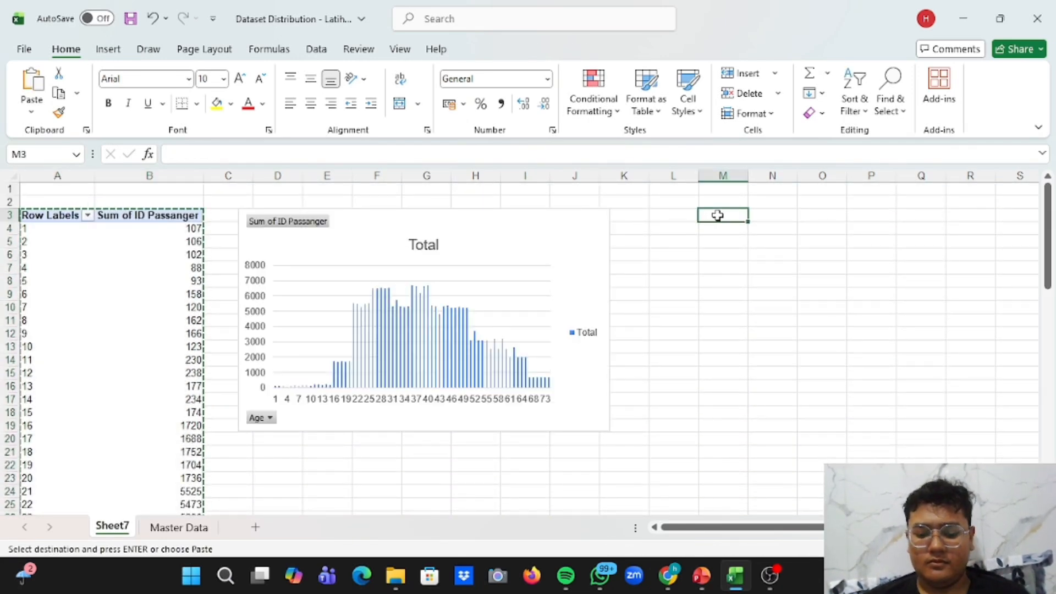
{"action": "key", "text": "ctrl+v"}
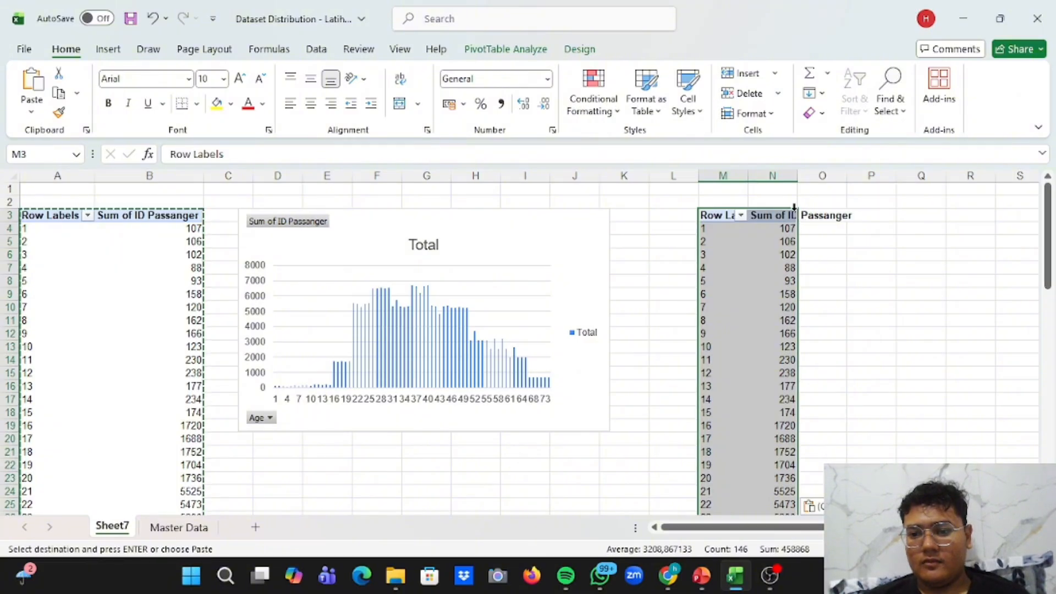
{"action": "mouse_move", "coordinate": [796, 218]}
{"action": "left_mouse_down"}
{"action": "mouse_move", "coordinate": [819, 228]}
{"action": "mouse_move", "coordinate": [810, 221]}
{"action": "left_mouse_up"}
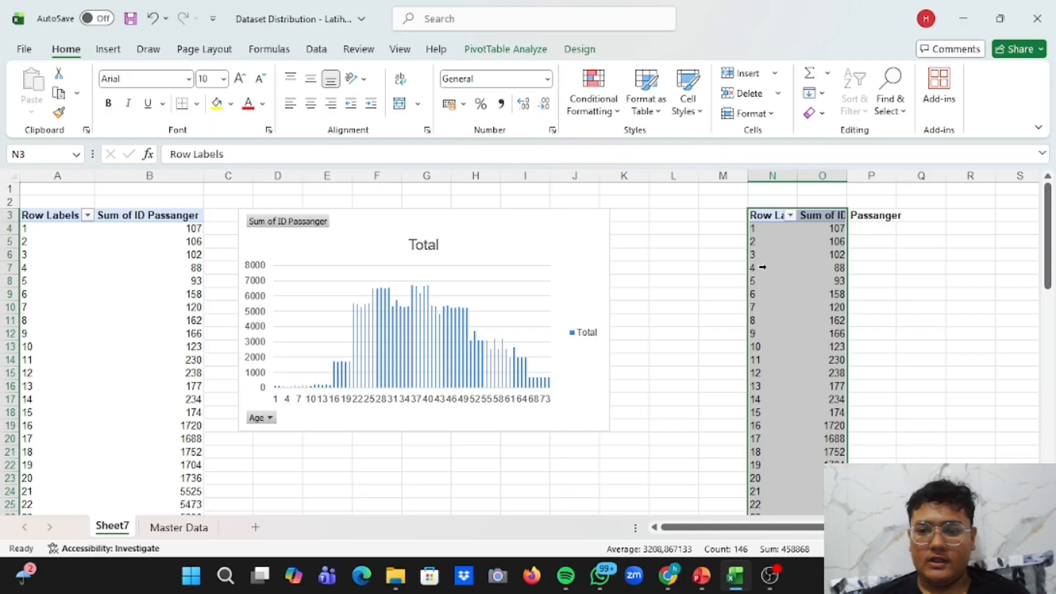
Group the ages in the copied PivotTable at N3 into intervals of 5, starting at 1 and ending at 74
{"action": "left_click_drag", "start_coordinate": [762, 268], "coordinate": [823, 267]}
{"action": "left_click", "coordinate": [754, 254]}
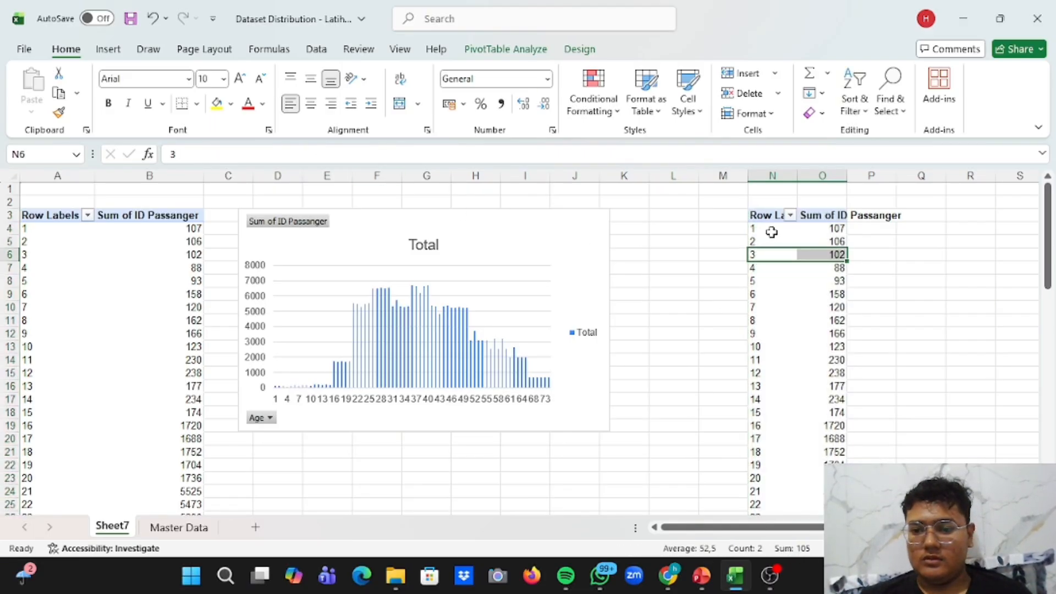
{"action": "left_click", "coordinate": [771, 232]}
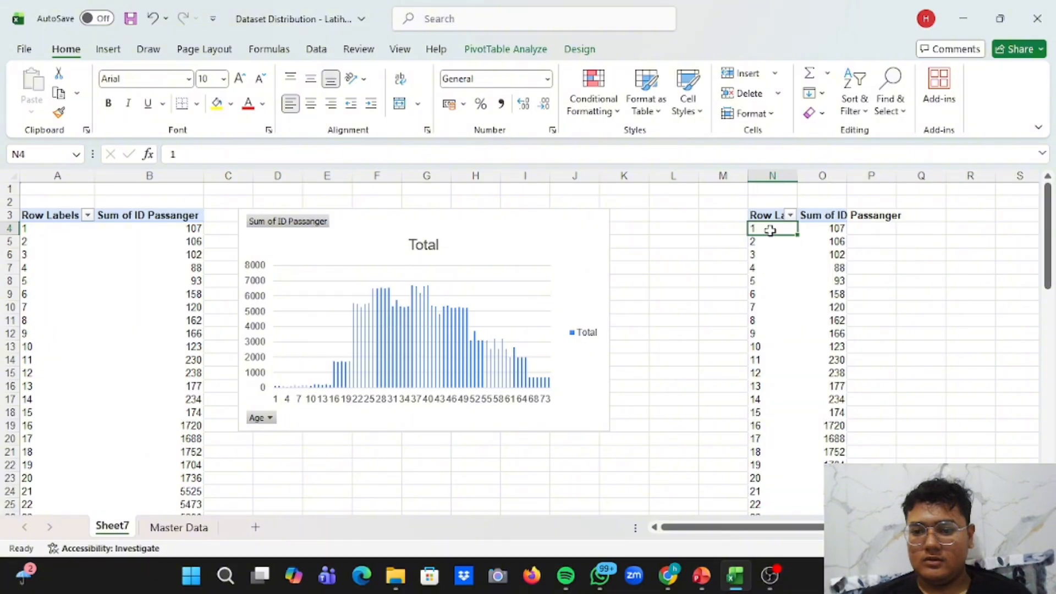
{"action": "right_click", "coordinate": [770, 230]}
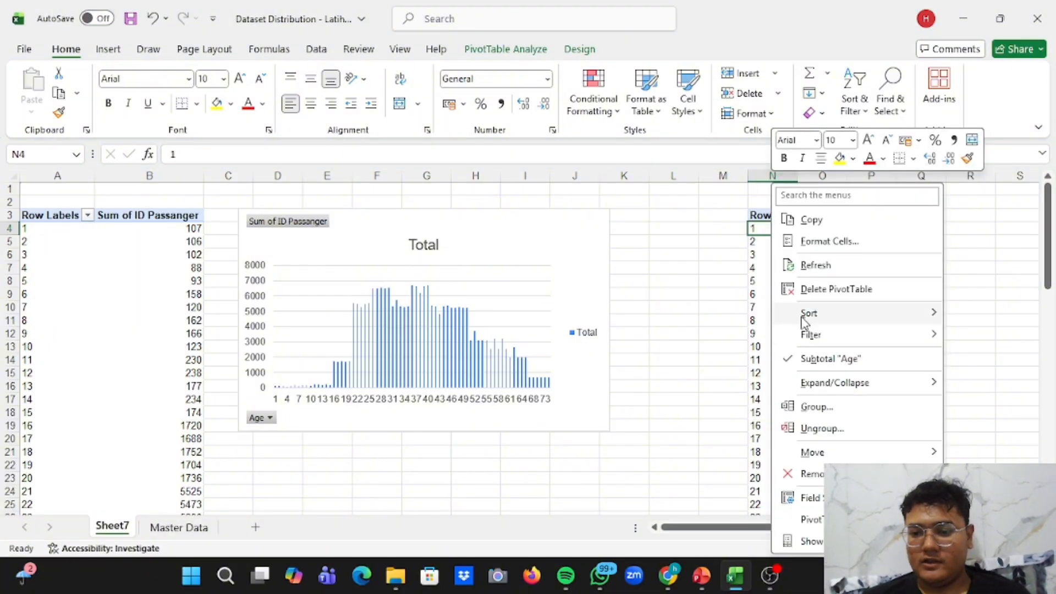
{"action": "left_click", "coordinate": [814, 408]}
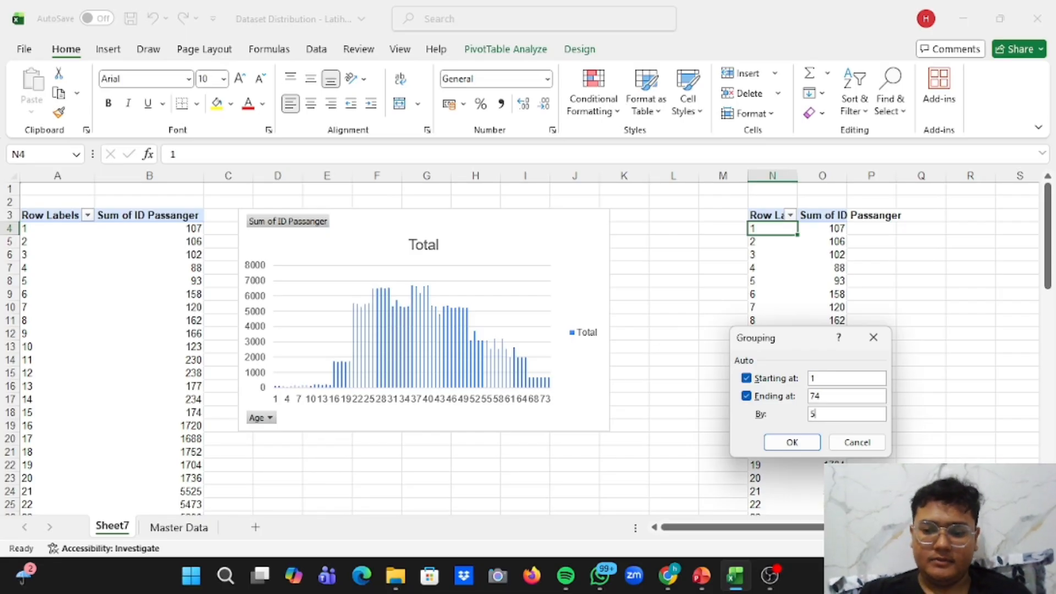
{"action": "left_click", "coordinate": [792, 442]}
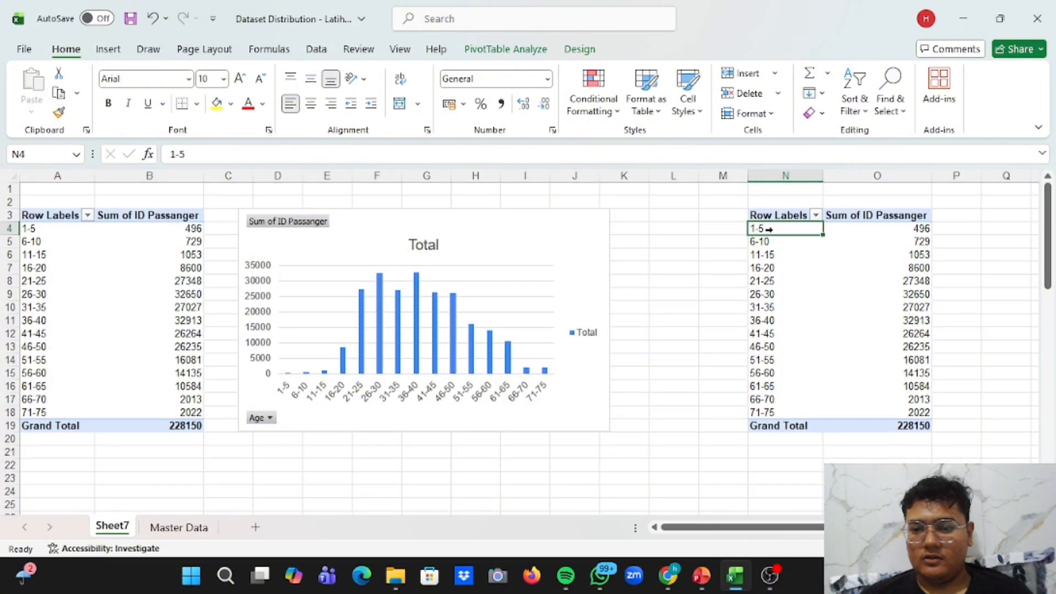
Insert a 2-D clustered column chart from the whole grouped PivotTable in columns N and O, including the Grand Total row
{"action": "left_click_drag", "start_coordinate": [770, 213], "coordinate": [914, 429]}
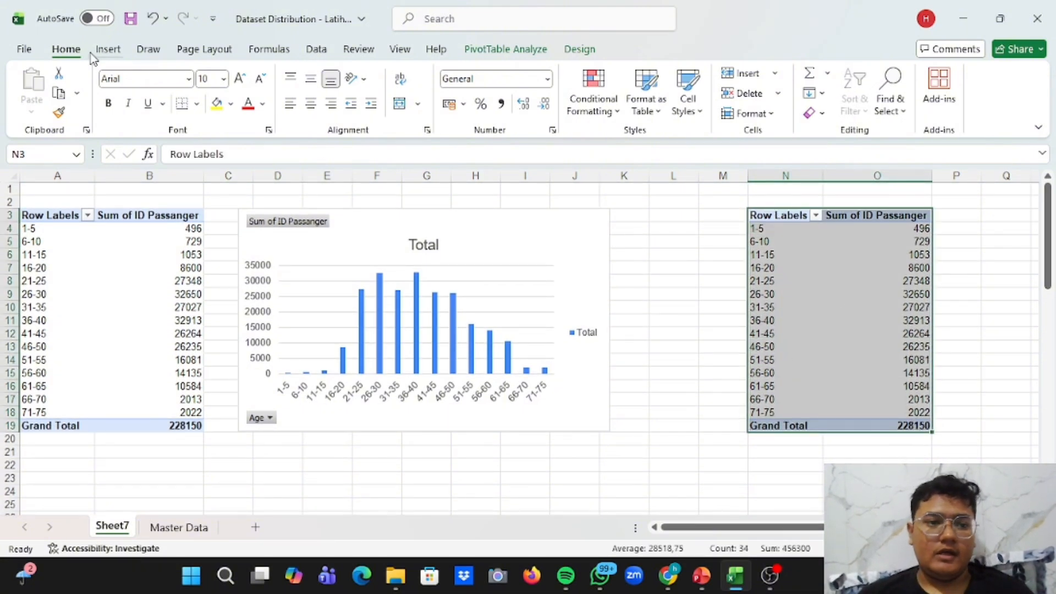
{"action": "left_click", "coordinate": [109, 51]}
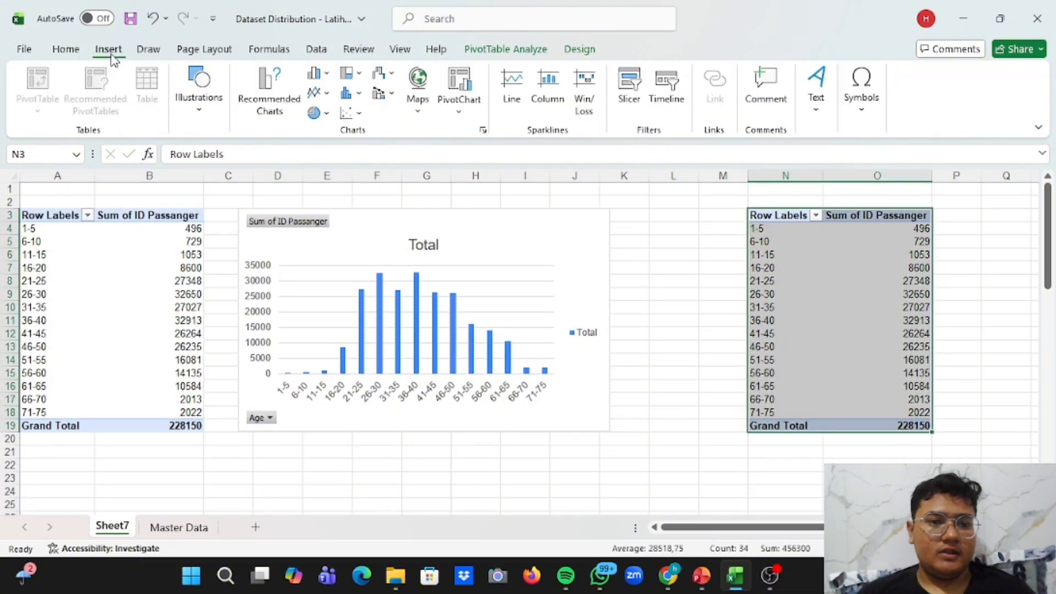
{"action": "left_click", "coordinate": [316, 77]}
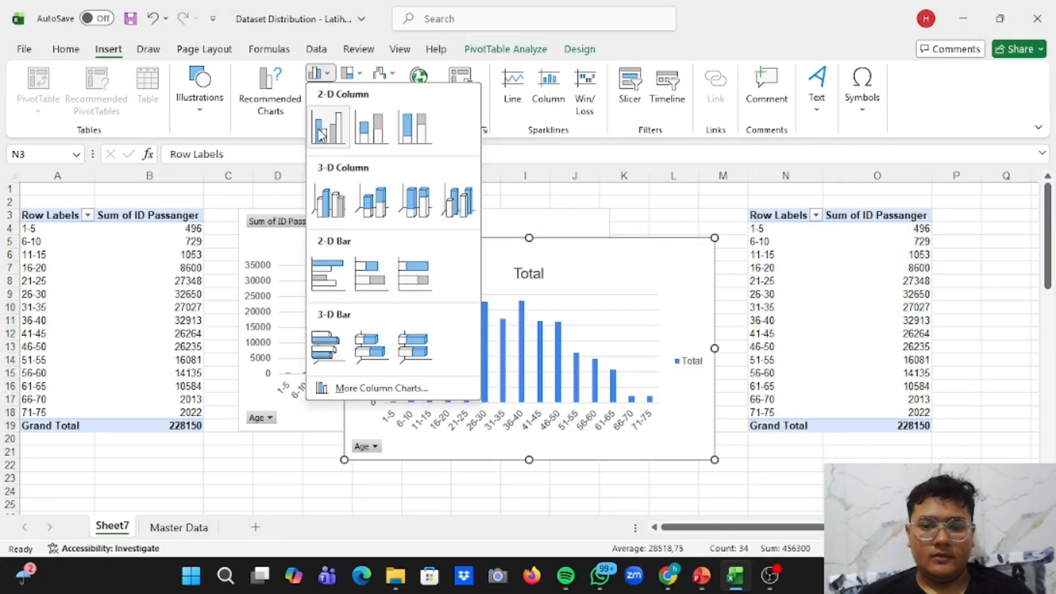
{"action": "left_click", "coordinate": [323, 131]}
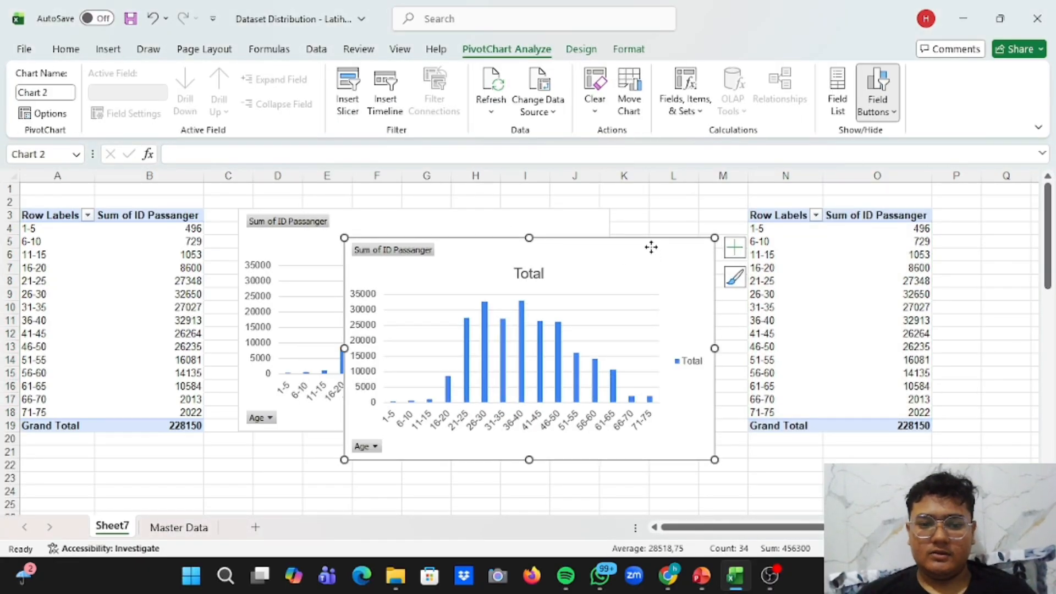
Move the new column chart below the copied PivotTable, starting near row 21
{"action": "left_click_drag", "start_coordinate": [651, 248], "coordinate": [546, 463]}
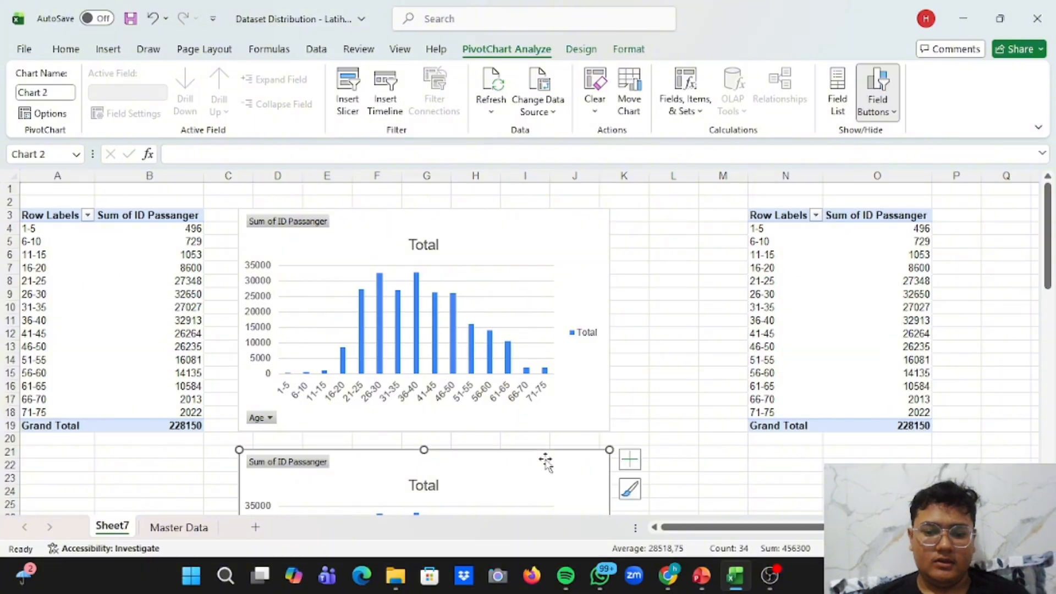
{"action": "scroll", "coordinate": [545, 465], "scroll_direction": "down", "scroll_amount": 4}
{"action": "left_click_drag", "start_coordinate": [561, 321], "coordinate": [952, 313]}
{"action": "scroll", "coordinate": [759, 436], "scroll_direction": "down", "scroll_amount": 1}
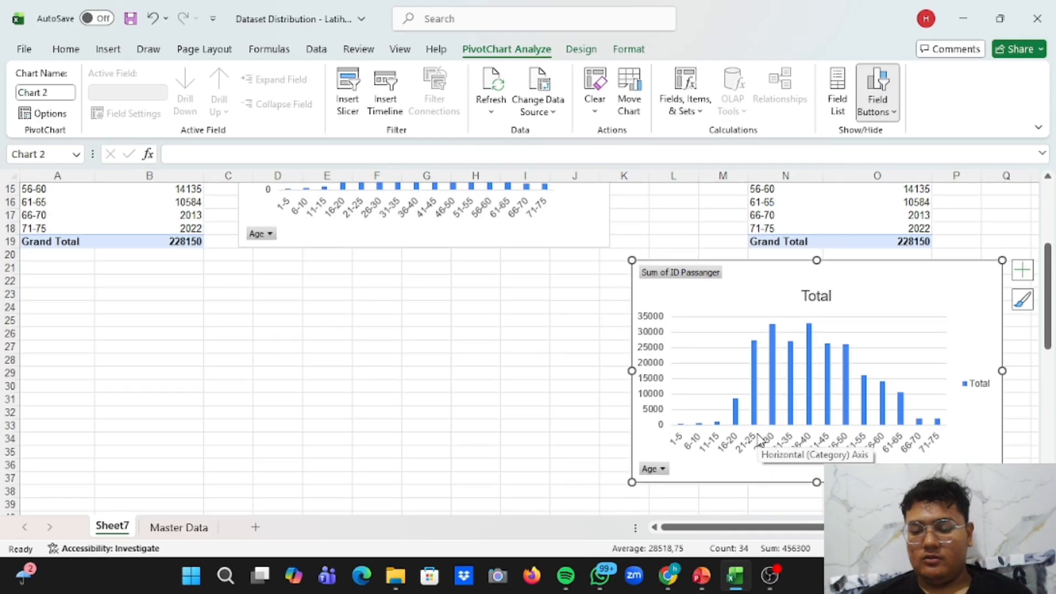
{"action": "mouse_move", "coordinate": [794, 400]}
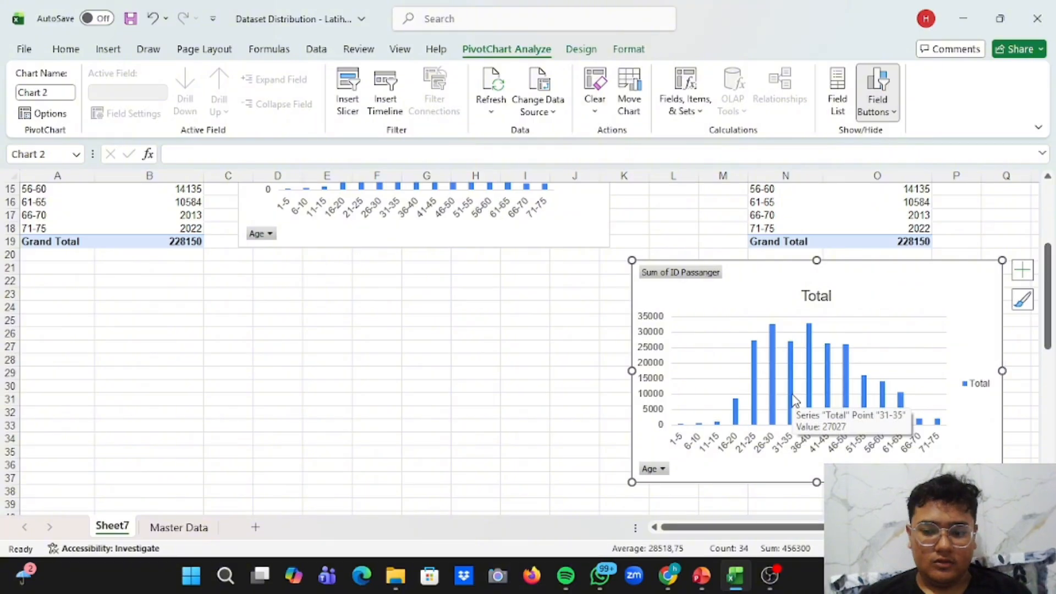
Change the title of the column chart below the copied PivotTable to "Titanic Age Distribution" and deselect the chart
{"action": "left_click", "coordinate": [820, 297]}
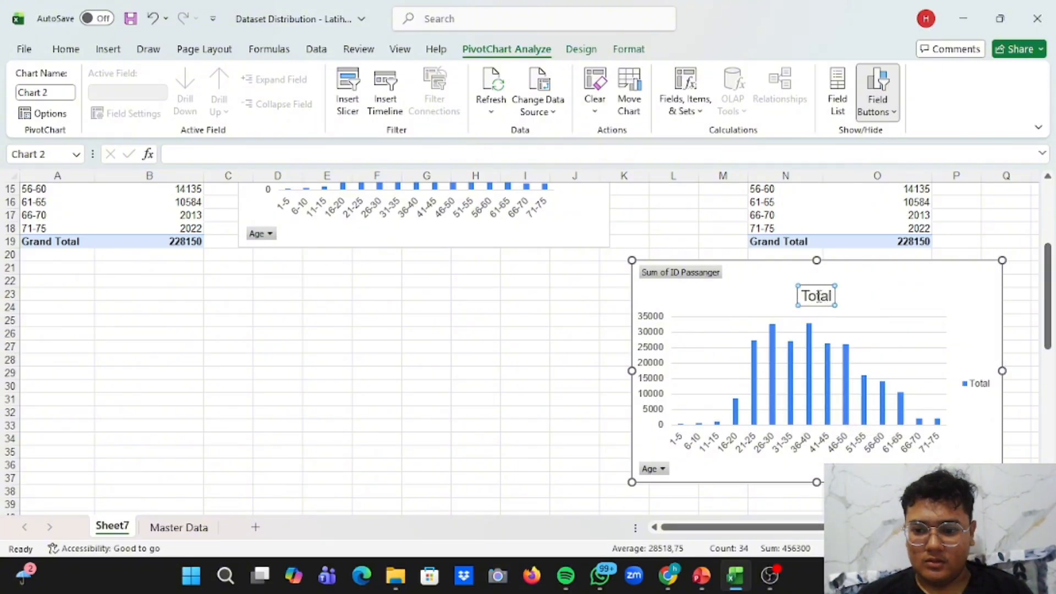
{"action": "left_click", "coordinate": [834, 296]}
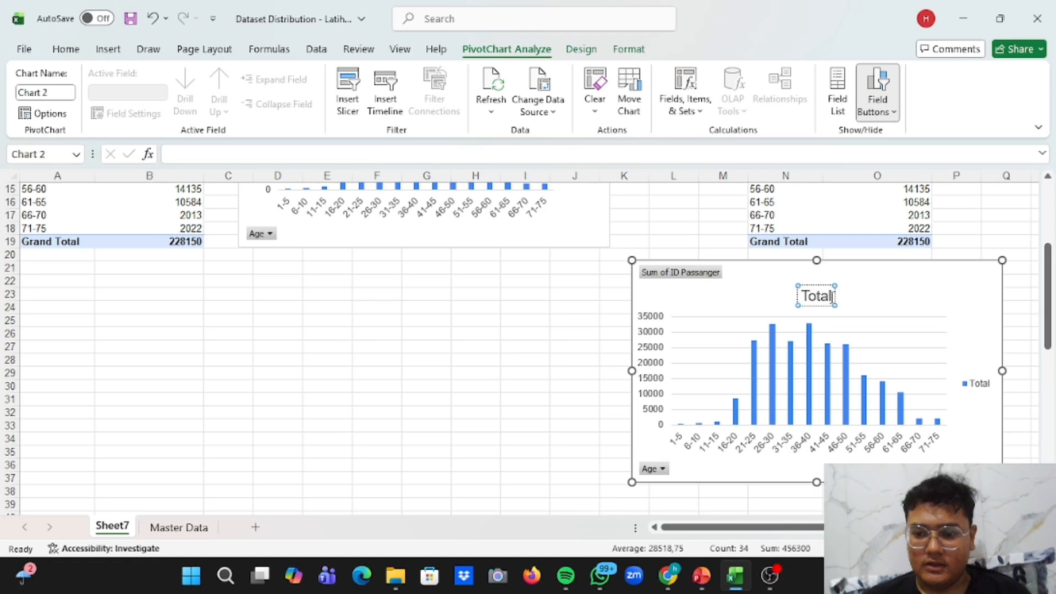
{"action": "key", "text": "BackSpace"}
{"action": "key", "text": "BackSpace"}
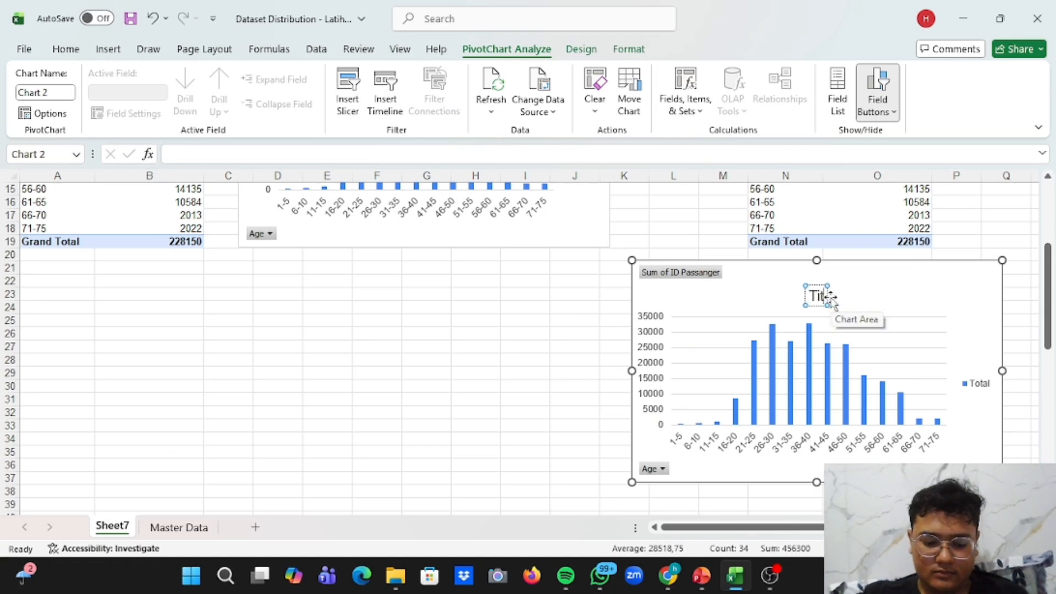
{"action": "type", "text": "anic"}
{"action": "key", "text": "Caps_Lock"}
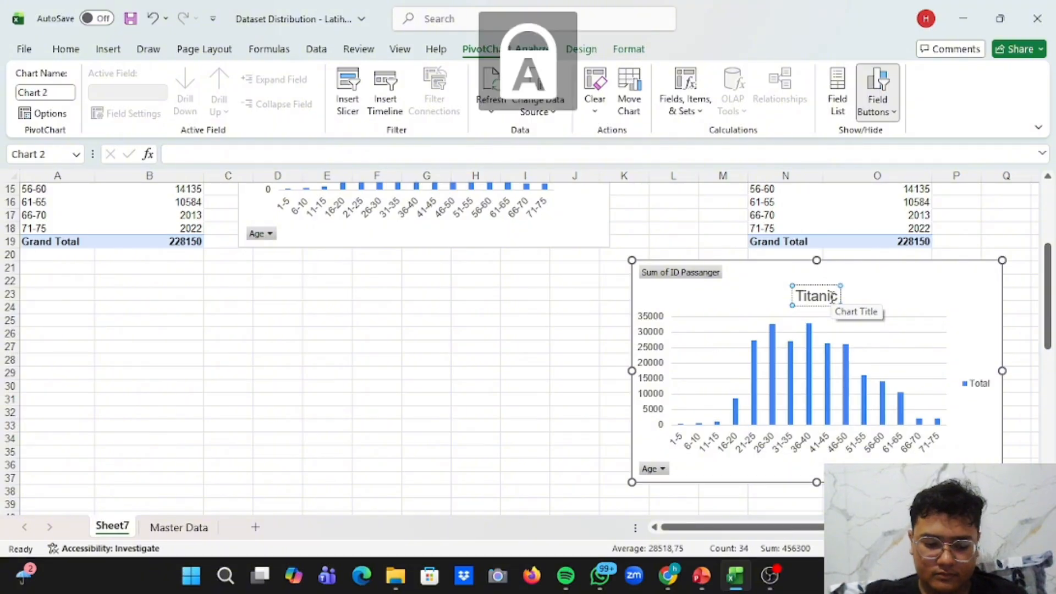
{"action": "type", "text": "A"}
{"action": "key", "text": "Caps_Lock"}
{"action": "key", "text": "BackSpace"}
{"action": "type", "text": "Age"}
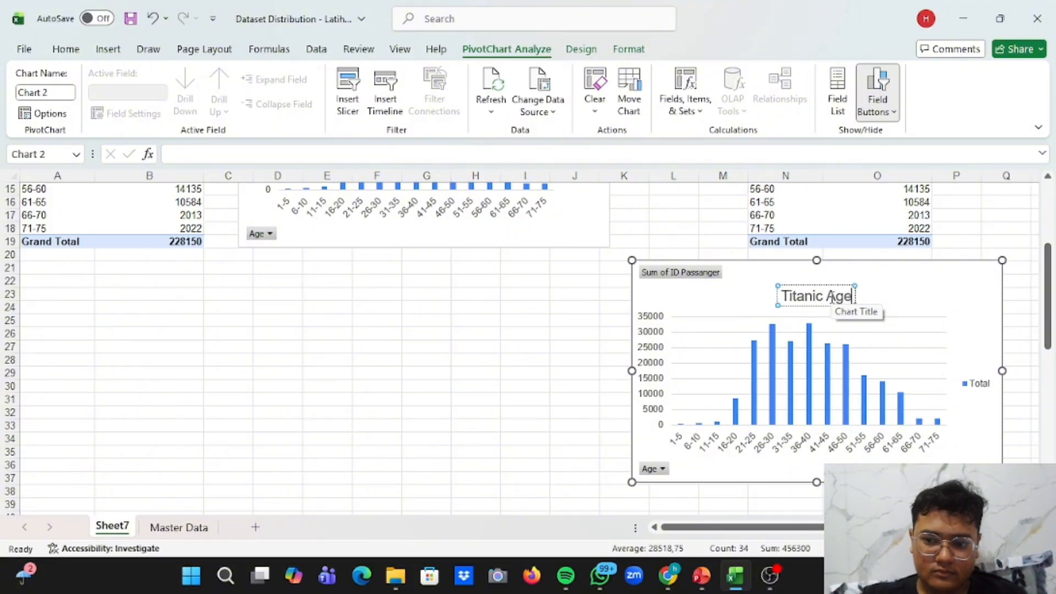
{"action": "key", "text": "Caps_Lock"}
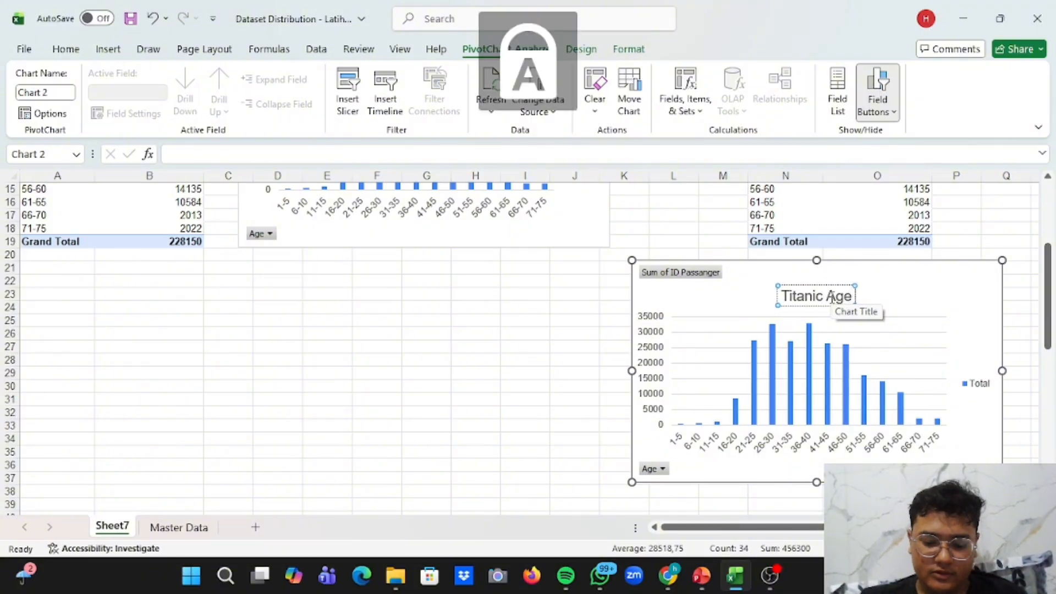
{"action": "type", "text": "DI"}
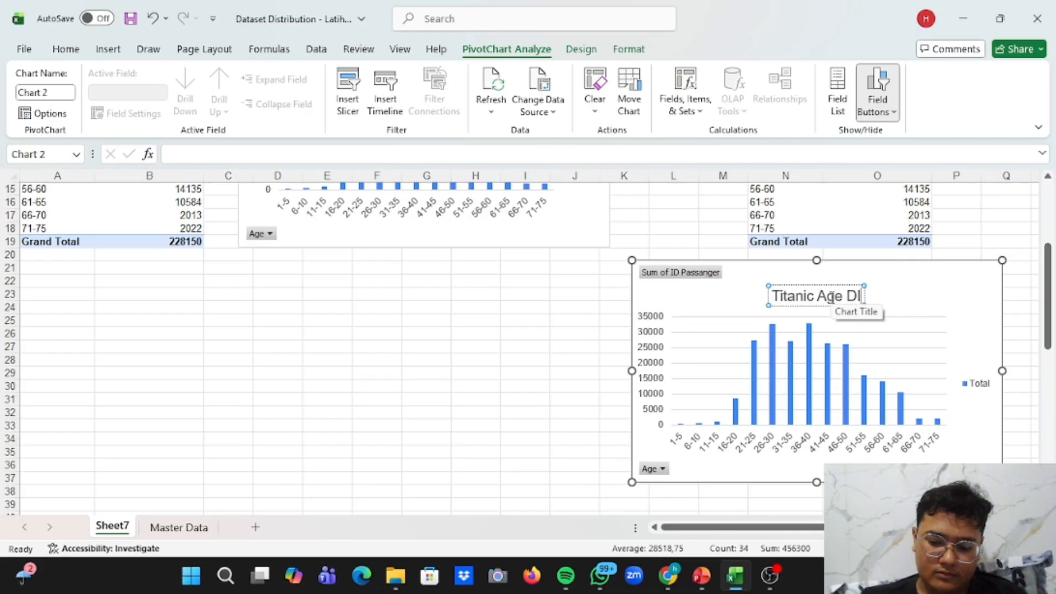
{"action": "key", "text": "BackSpace"}
{"action": "key", "text": "Caps_Lock"}
{"action": "type", "text": "s"}
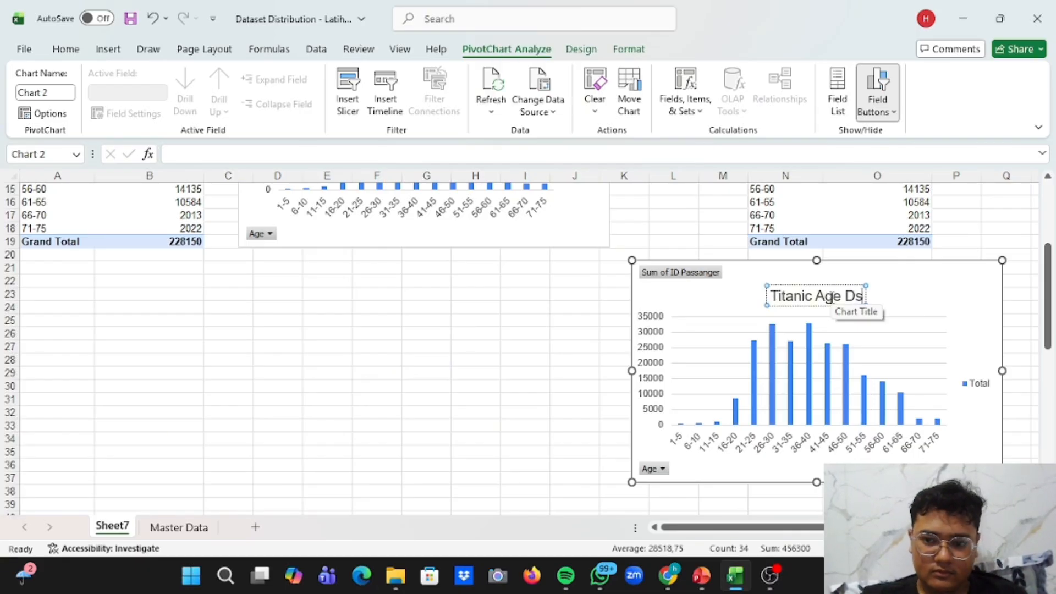
{"action": "type", "text": "t"}
{"action": "key", "text": "BackSpace"}
{"action": "key", "text": "BackSpace"}
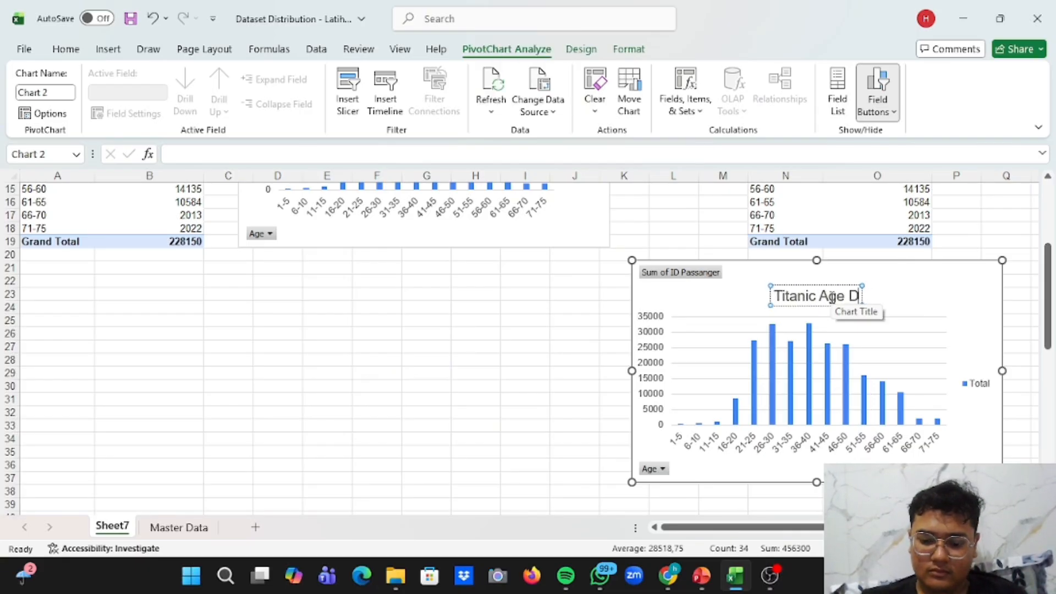
{"action": "type", "text": "i"}
{"action": "type", "text": "str"}
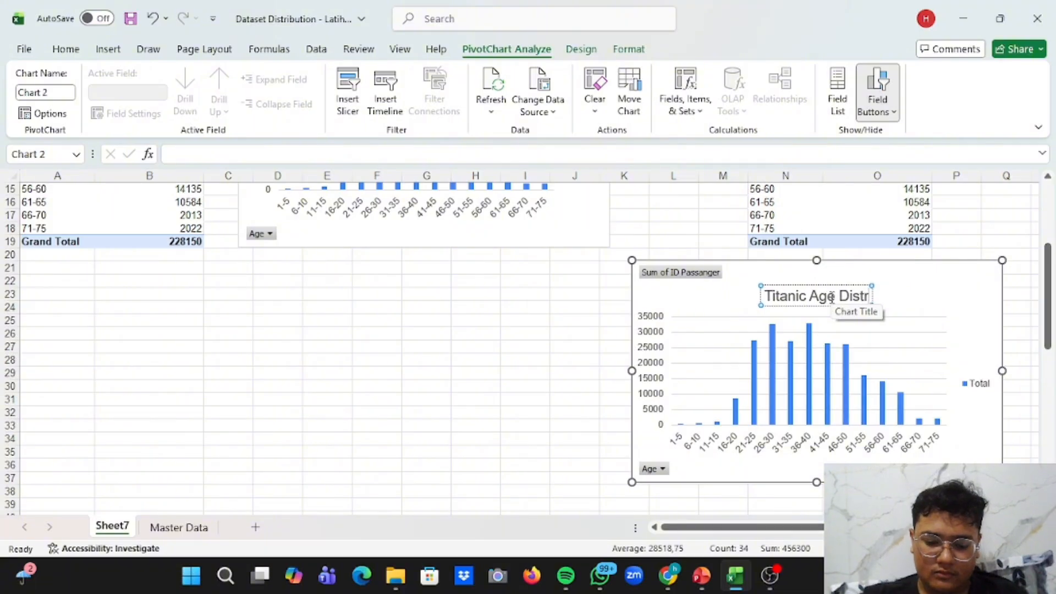
{"action": "type", "text": "ibuti"}
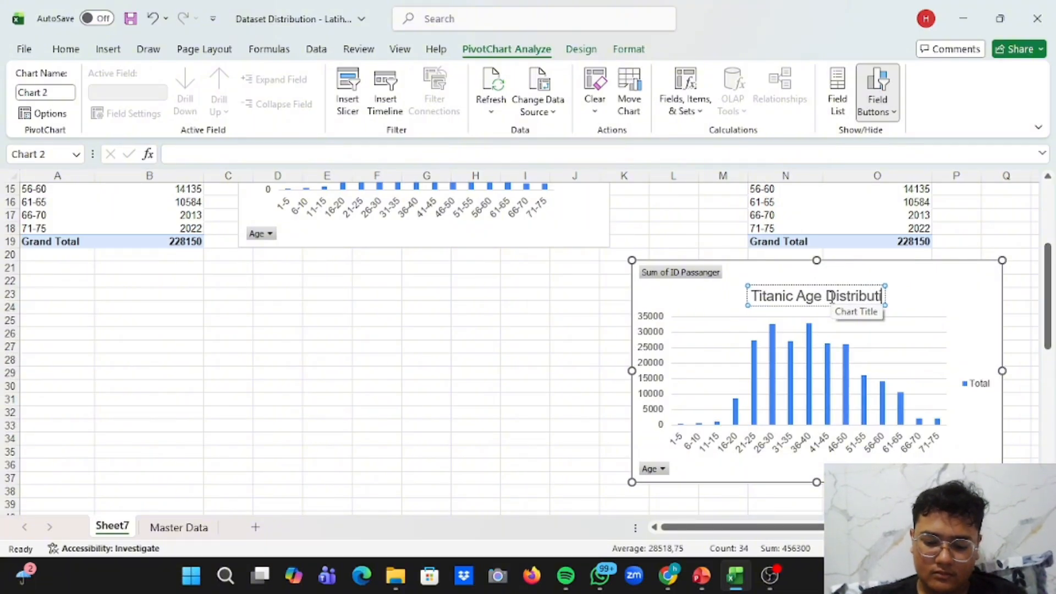
{"action": "type", "text": "on"}
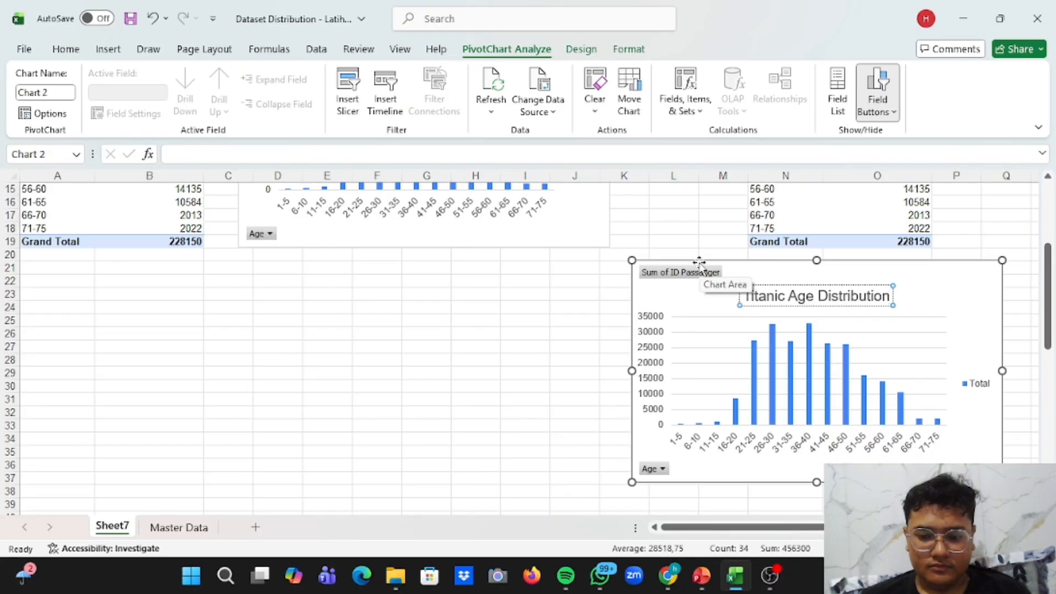
{"action": "left_click", "coordinate": [556, 319]}
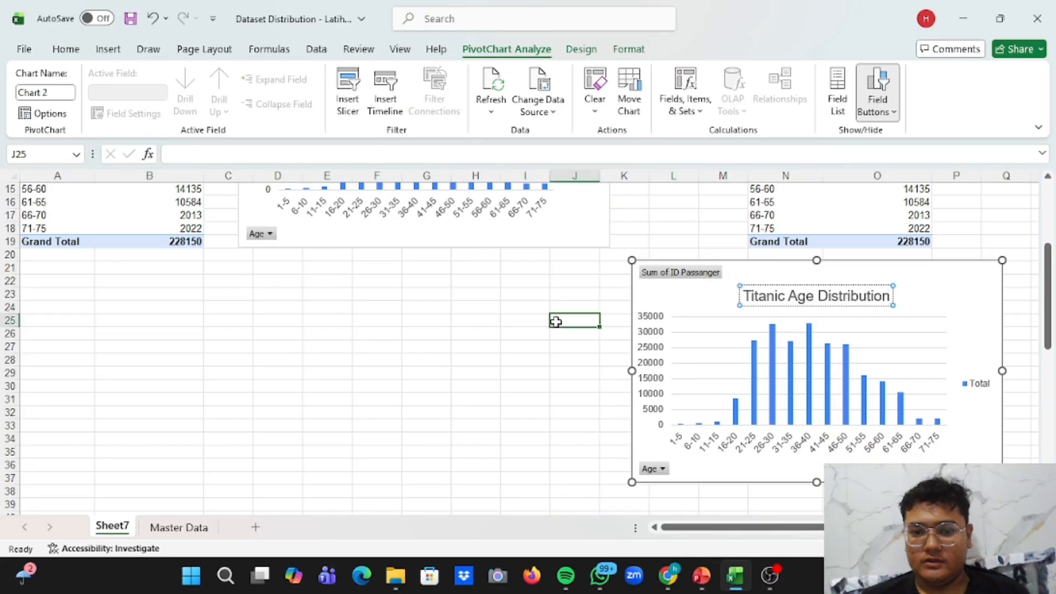
Insert a 2-D clustered bar chart from the whole grouped PivotTable starting at cell N3
{"action": "scroll", "coordinate": [556, 319], "scroll_direction": "down", "scroll_amount": 3}
{"action": "scroll", "coordinate": [294, 299], "scroll_direction": "up", "scroll_amount": 3}
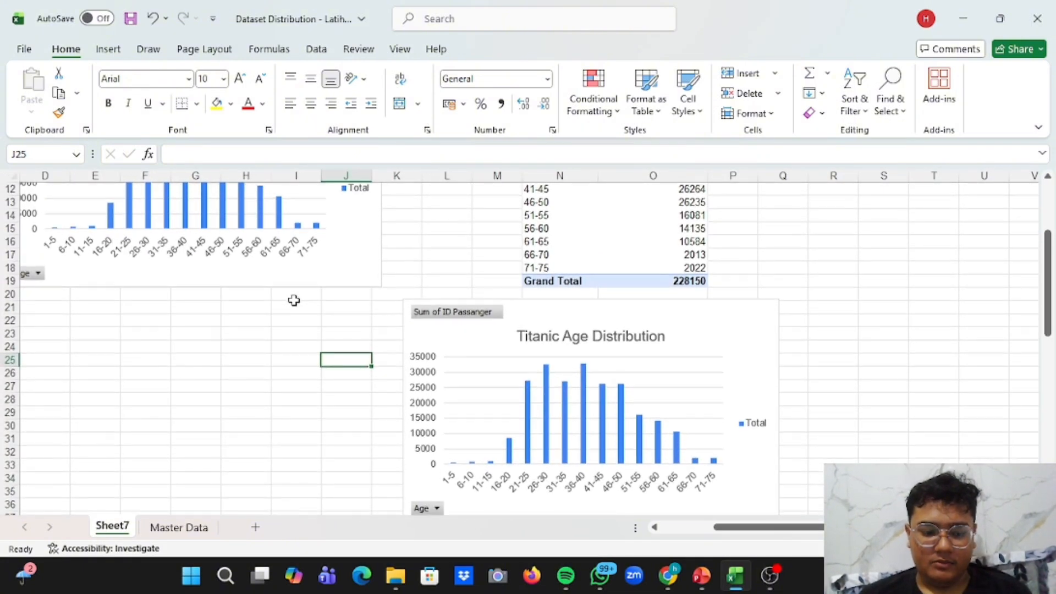
{"action": "scroll", "coordinate": [640, 254], "scroll_direction": "up", "scroll_amount": 4}
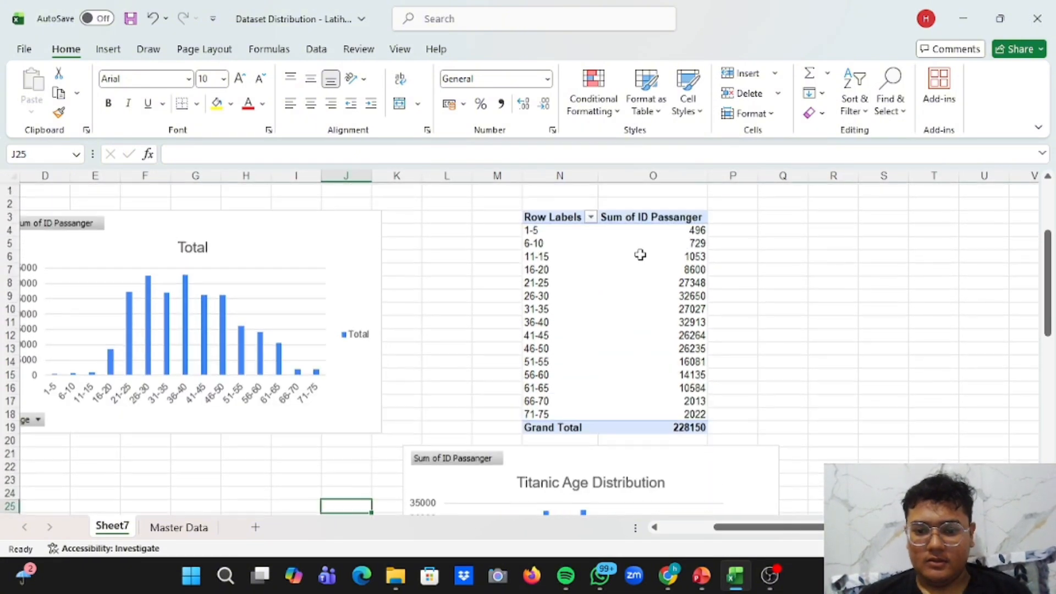
{"action": "left_click_drag", "start_coordinate": [557, 216], "coordinate": [699, 430]}
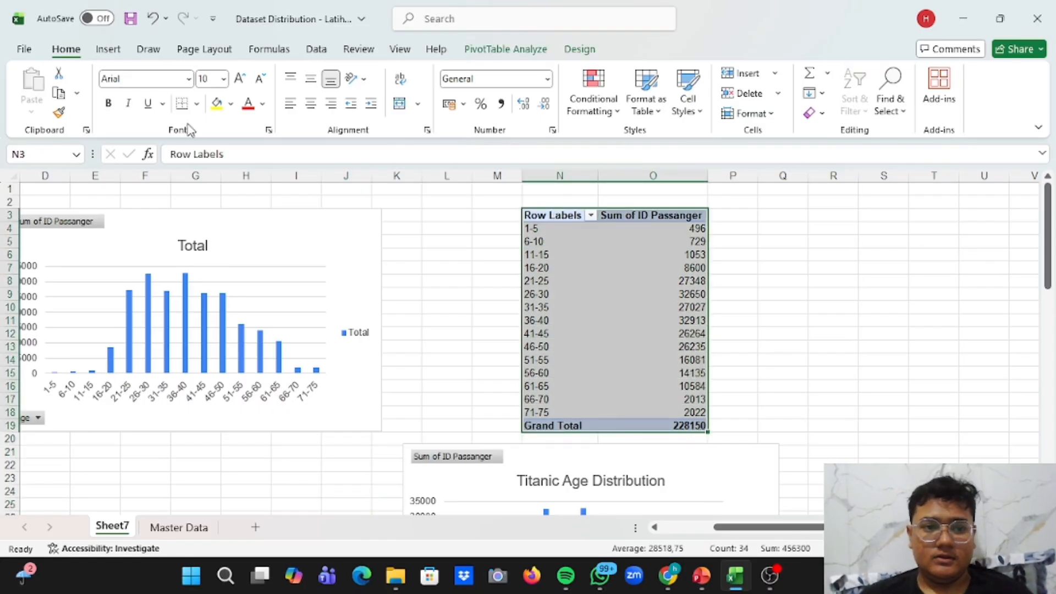
{"action": "left_click", "coordinate": [110, 50]}
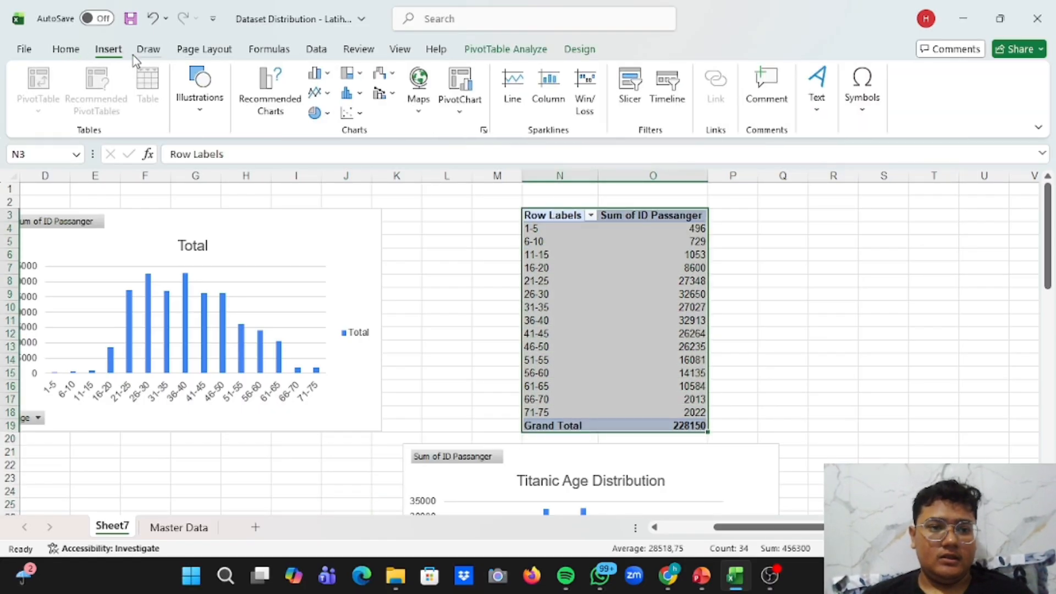
{"action": "left_click", "coordinate": [325, 76]}
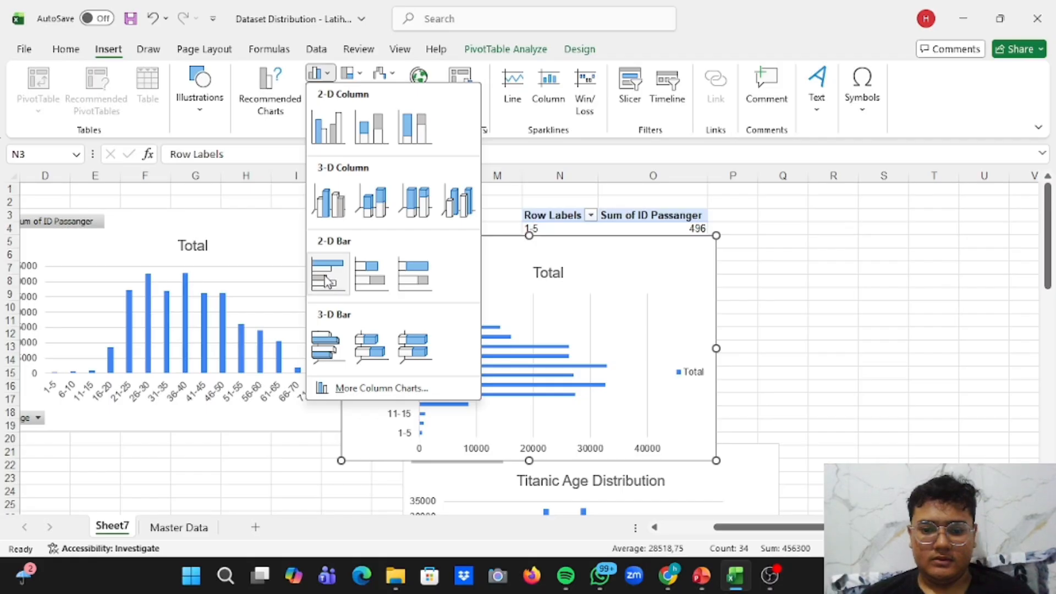
{"action": "left_click", "coordinate": [328, 281]}
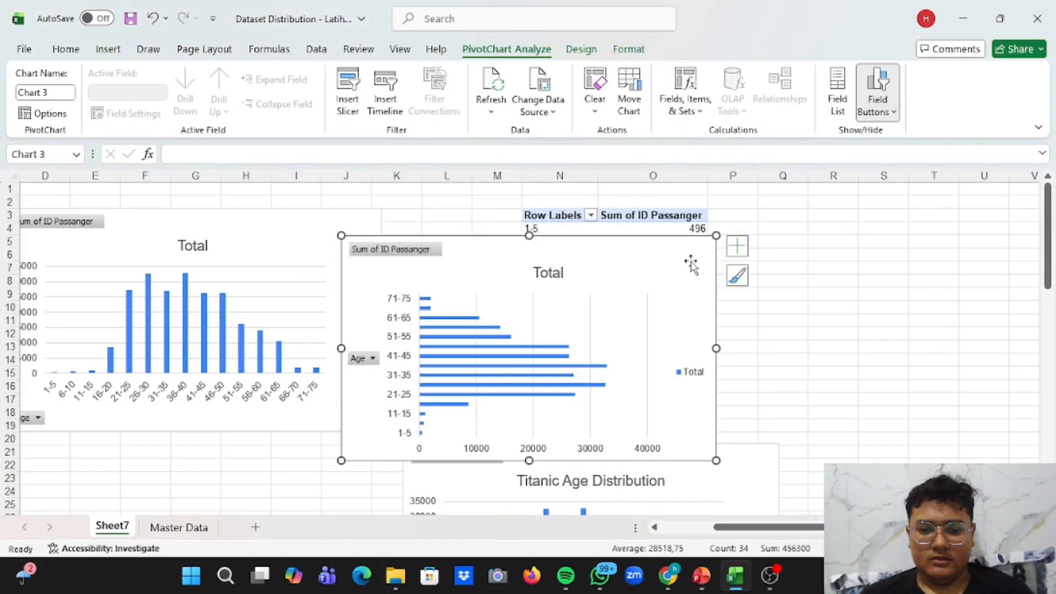
Place the bar chart beside the Titanic Age Distribution chart, below the first column chart near row 21, and deselect it
{"action": "left_click_drag", "start_coordinate": [659, 256], "coordinate": [326, 470]}
{"action": "scroll", "coordinate": [326, 469], "scroll_direction": "down", "scroll_amount": 6}
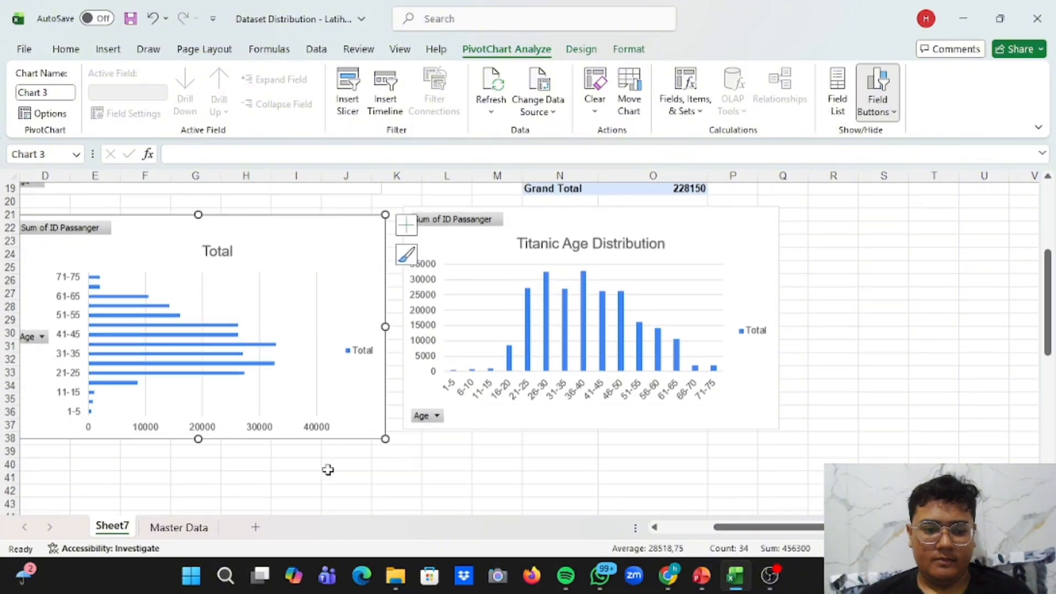
{"action": "scroll", "coordinate": [326, 470], "scroll_direction": "left", "scroll_amount": 3}
{"action": "scroll", "coordinate": [328, 470], "scroll_direction": "up", "scroll_amount": 2}
{"action": "scroll", "coordinate": [462, 349], "scroll_direction": "down", "scroll_amount": 1}
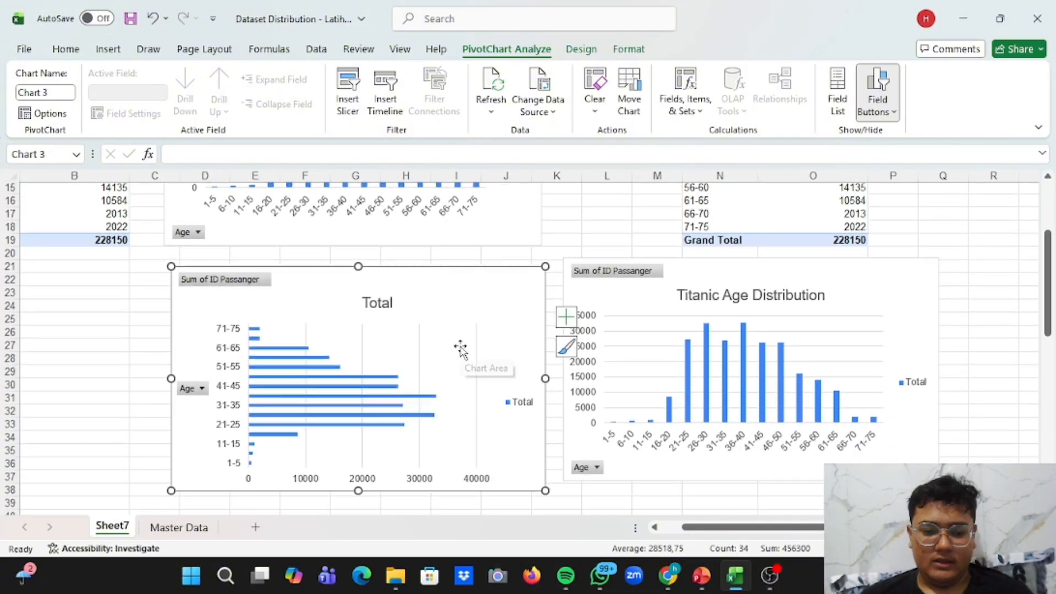
{"action": "left_click", "coordinate": [296, 390]}
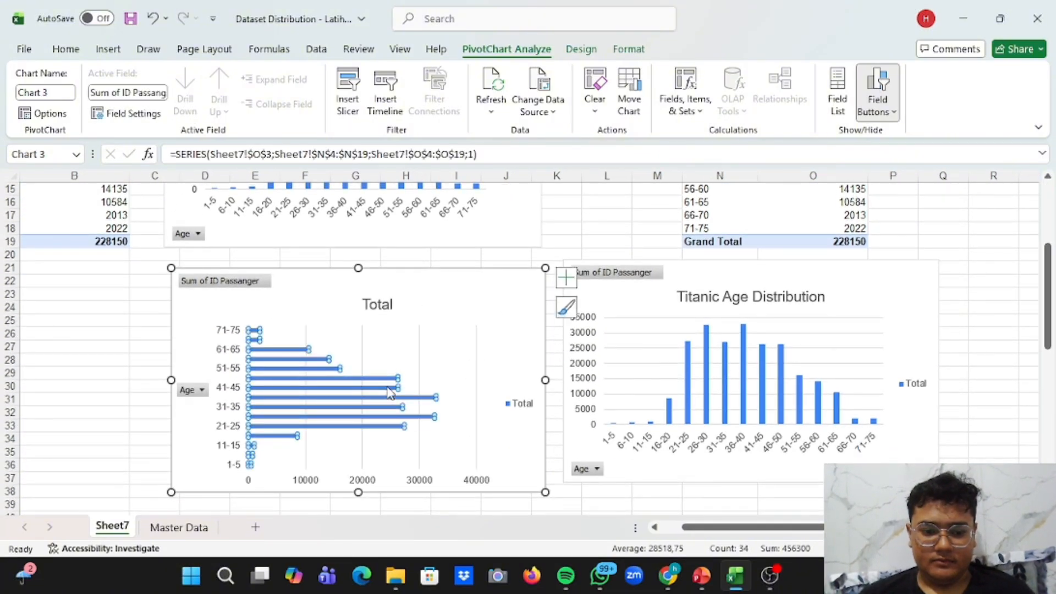
{"action": "left_click", "coordinate": [513, 287]}
{"action": "left_click", "coordinate": [592, 231]}
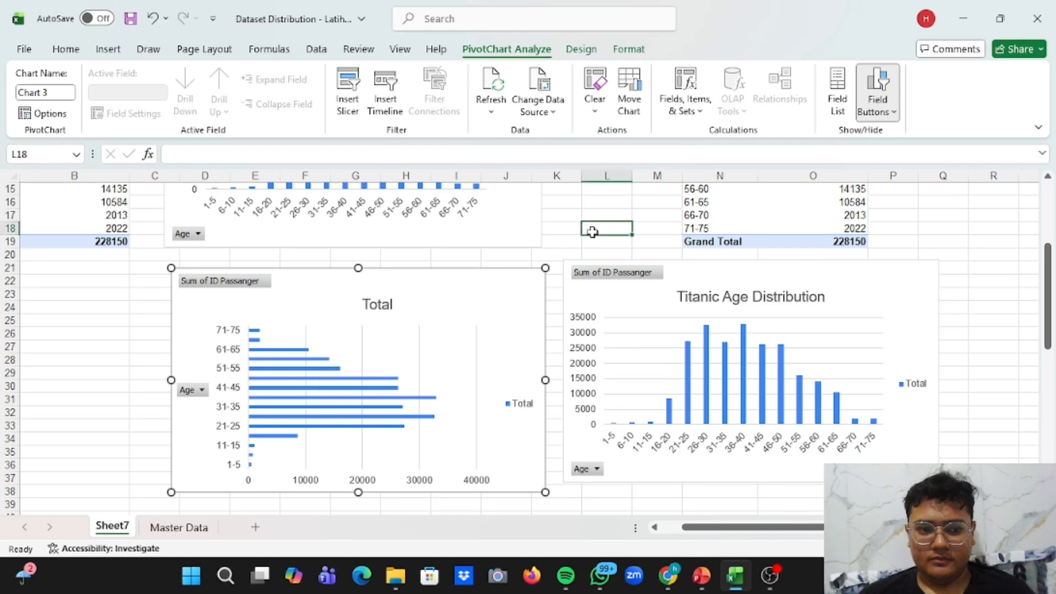
Review the two column charts and the clustered bar chart of Titanic passenger ages against the grouped PivotTables on Sheet7
{"action": "scroll", "coordinate": [592, 233], "scroll_direction": "up", "scroll_amount": 2}
{"action": "scroll", "coordinate": [592, 234], "scroll_direction": "up", "scroll_amount": 1}
{"action": "scroll", "coordinate": [592, 234], "scroll_direction": "down", "scroll_amount": 4}
{"action": "scroll", "coordinate": [593, 234], "scroll_direction": "up", "scroll_amount": 3}
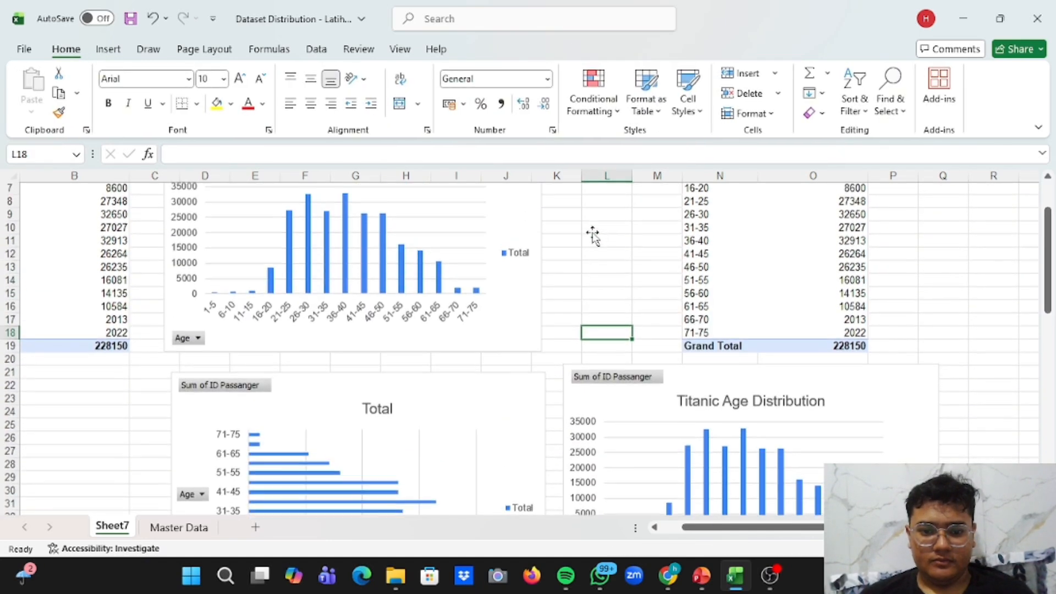
{"action": "scroll", "coordinate": [593, 234], "scroll_direction": "down", "scroll_amount": 2}
{"action": "scroll", "coordinate": [593, 234], "scroll_direction": "down", "scroll_amount": 2}
{"action": "scroll", "coordinate": [592, 234], "scroll_direction": "up", "scroll_amount": 5}
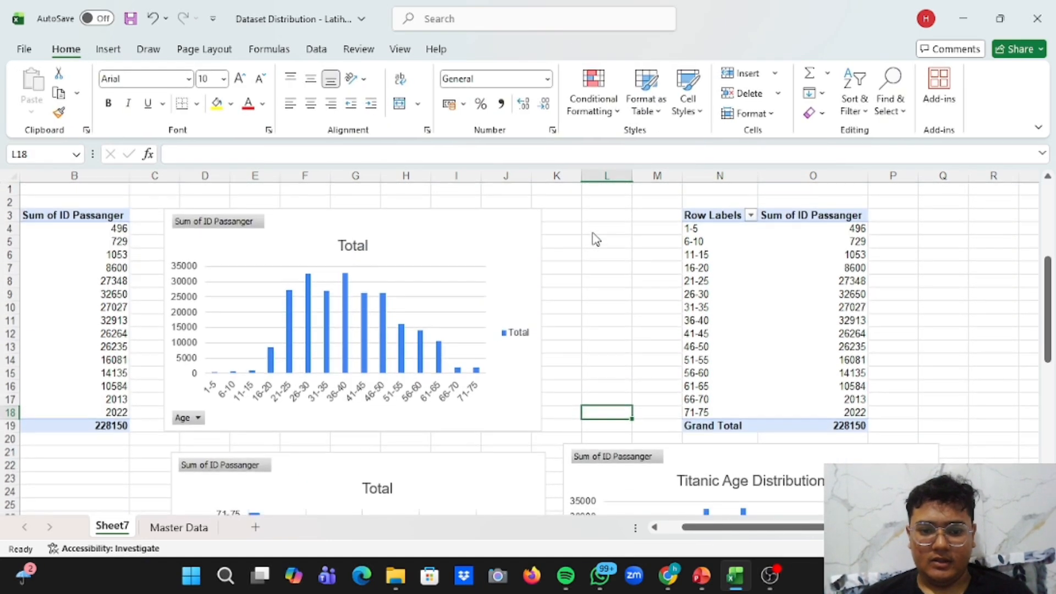
{"action": "scroll", "coordinate": [594, 237], "scroll_direction": "down", "scroll_amount": 2}
{"action": "scroll", "coordinate": [684, 443], "scroll_direction": "down", "scroll_amount": 5}
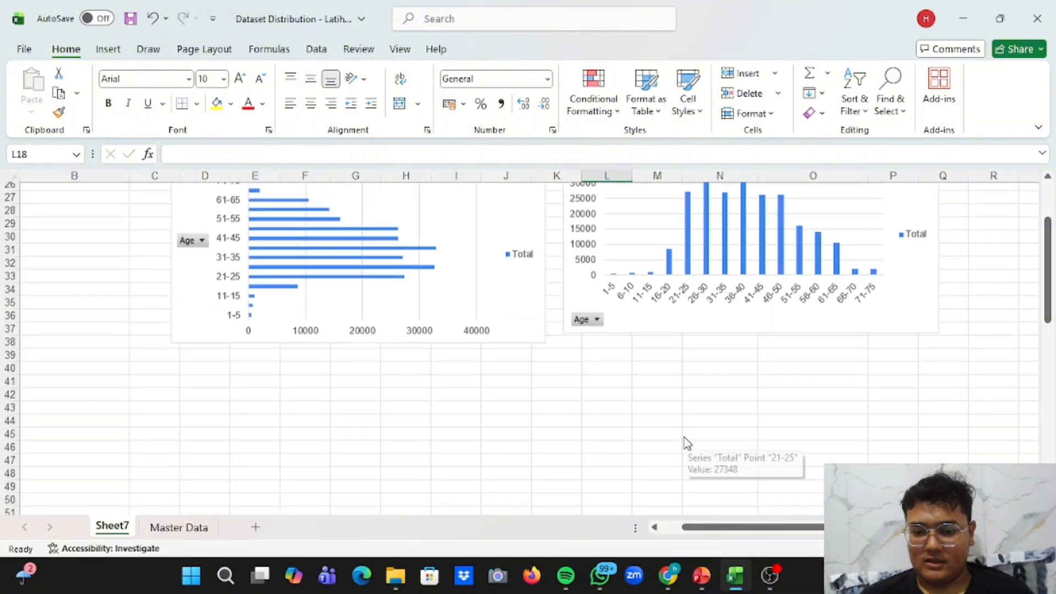
{"action": "scroll", "coordinate": [685, 443], "scroll_direction": "up", "scroll_amount": 2}
{"action": "scroll", "coordinate": [725, 250], "scroll_direction": "up", "scroll_amount": 3}
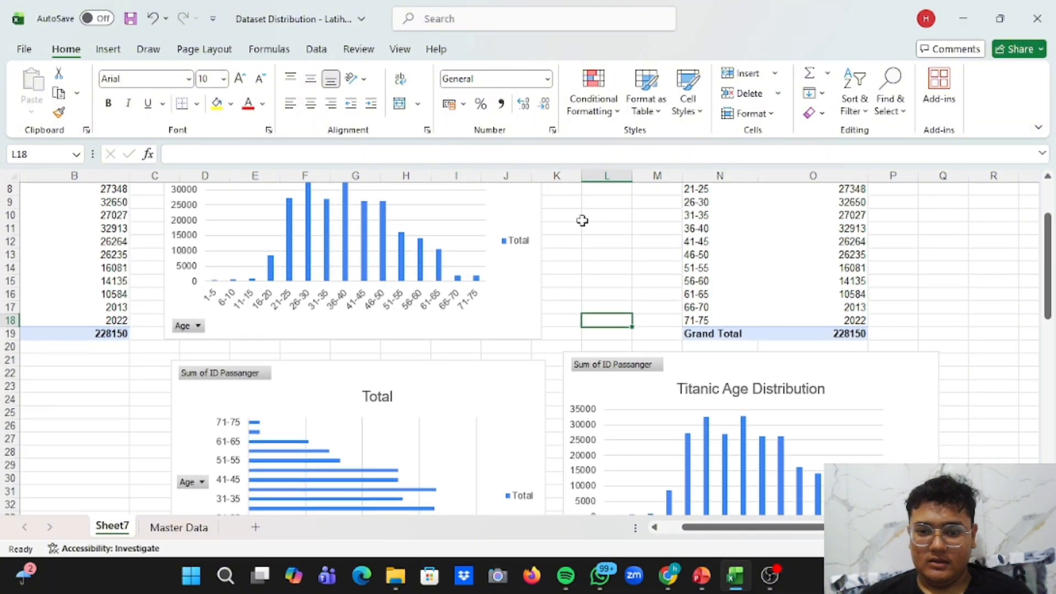
{"action": "left_click", "coordinate": [583, 220]}
{"action": "scroll", "coordinate": [583, 223], "scroll_direction": "down", "scroll_amount": 3}
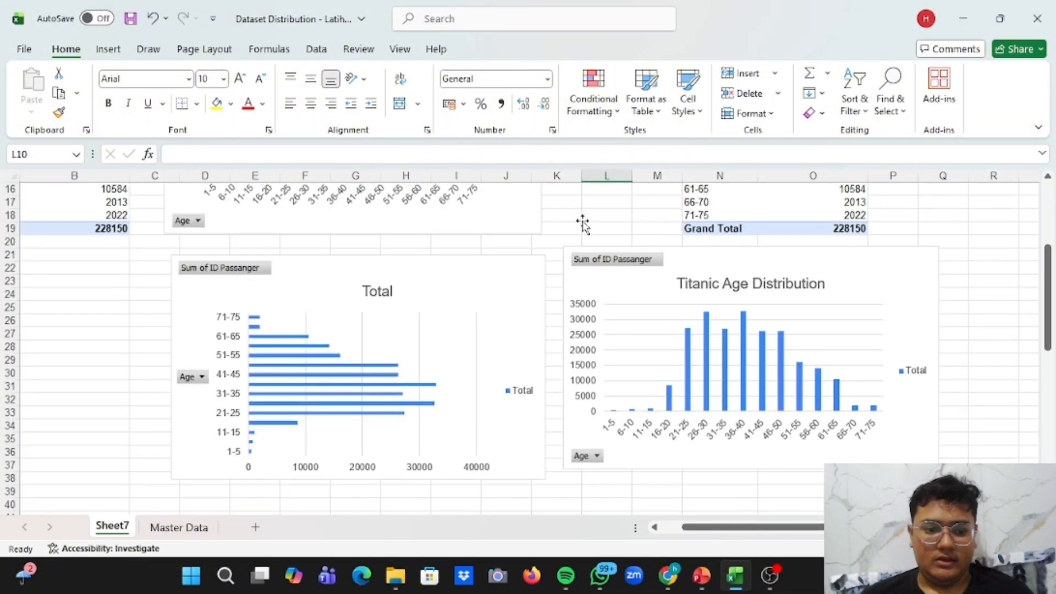
{"action": "left_click", "coordinate": [295, 359]}
{"action": "left_click_drag", "start_coordinate": [61, 242], "coordinate": [118, 311]}
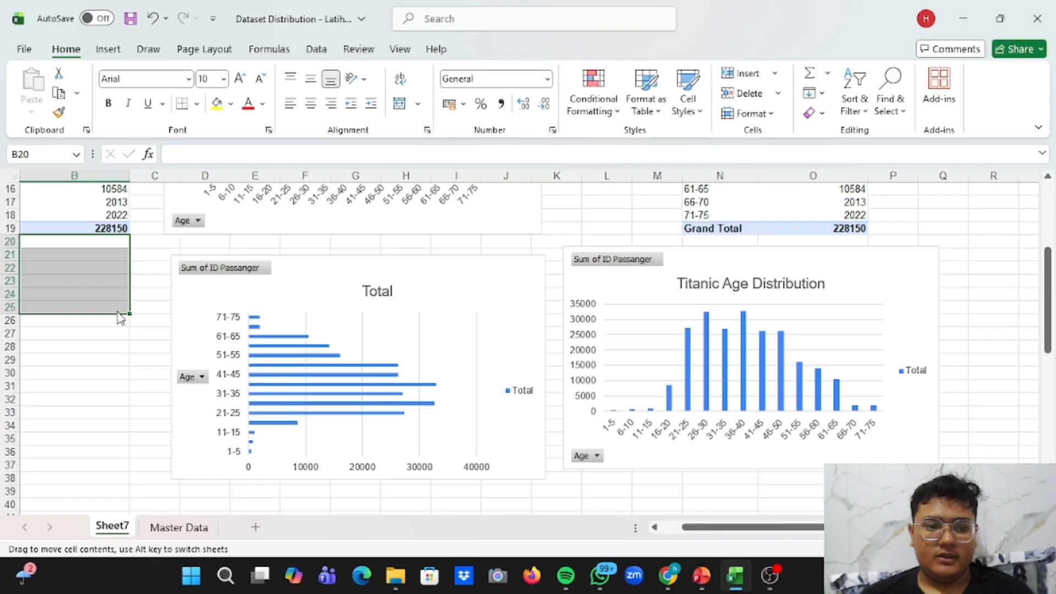
{"action": "left_click", "coordinate": [110, 357]}
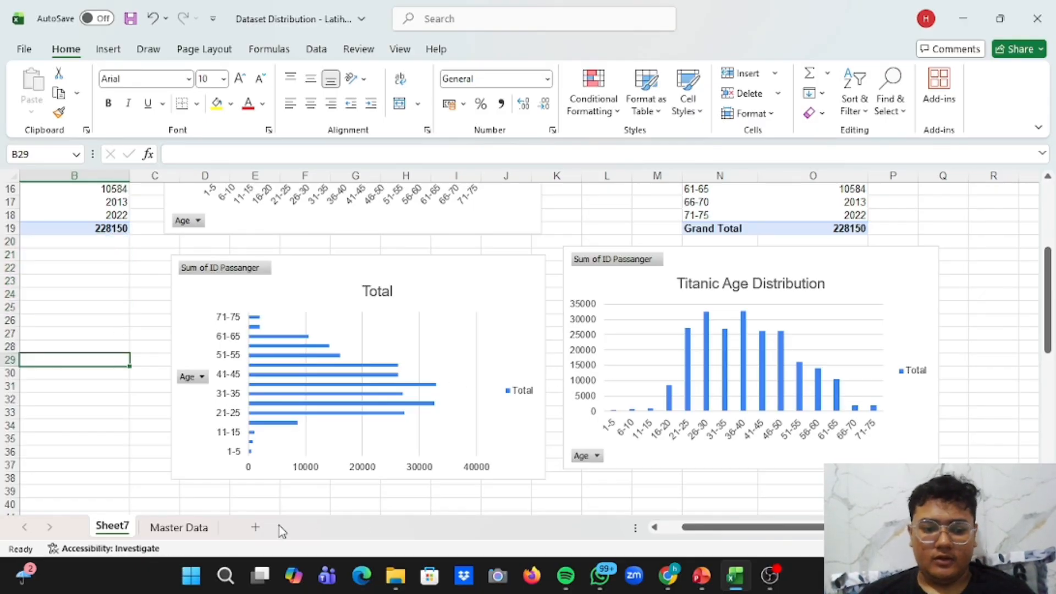
{"action": "scroll", "coordinate": [443, 301], "scroll_direction": "up", "scroll_amount": 5}
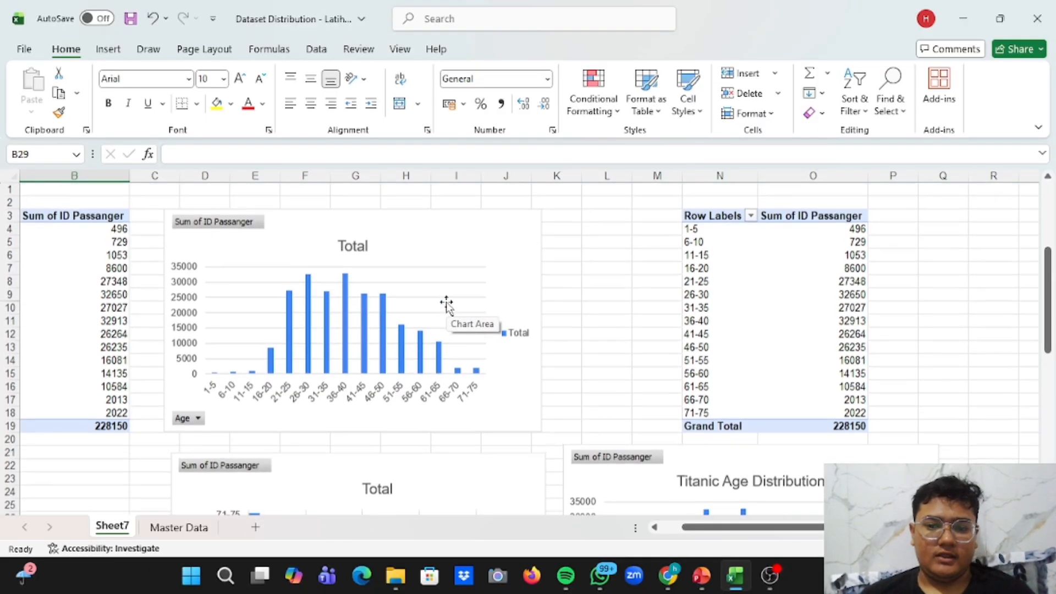
{"action": "scroll", "coordinate": [613, 251], "scroll_direction": "down", "scroll_amount": 5}
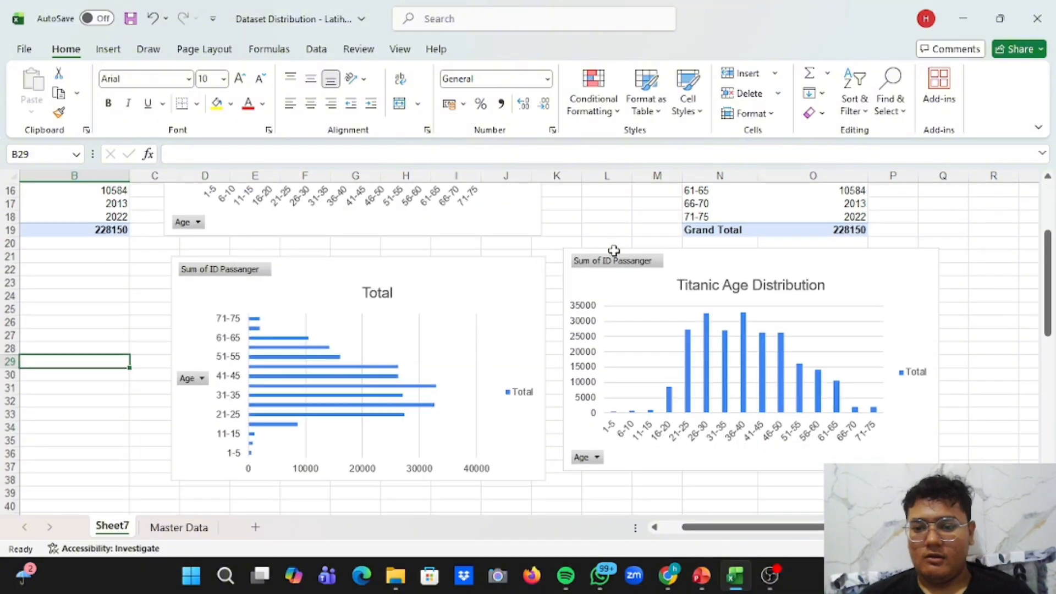
{"action": "scroll", "coordinate": [614, 251], "scroll_direction": "up", "scroll_amount": 5}
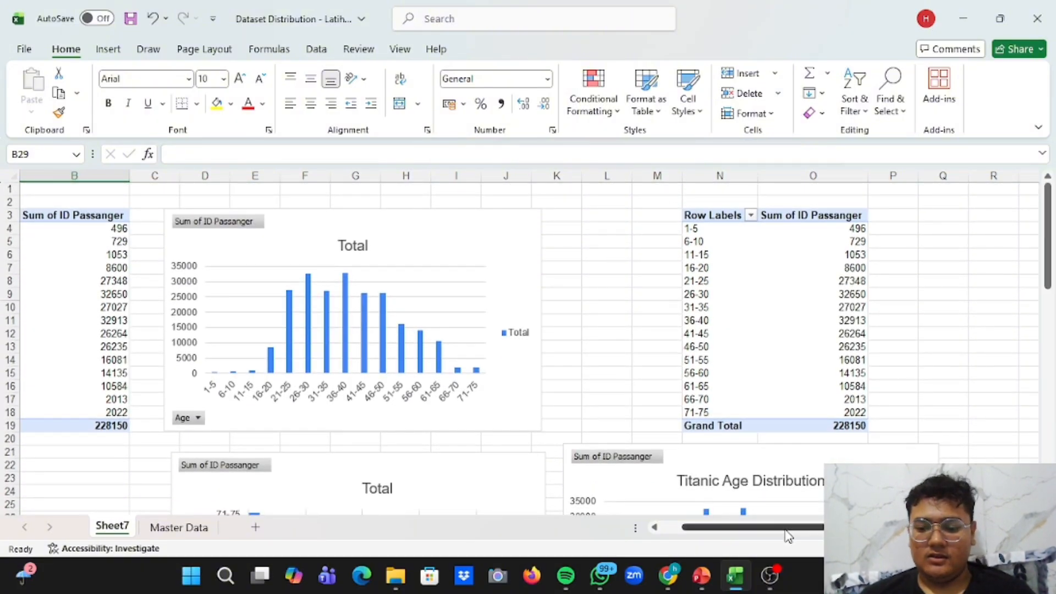